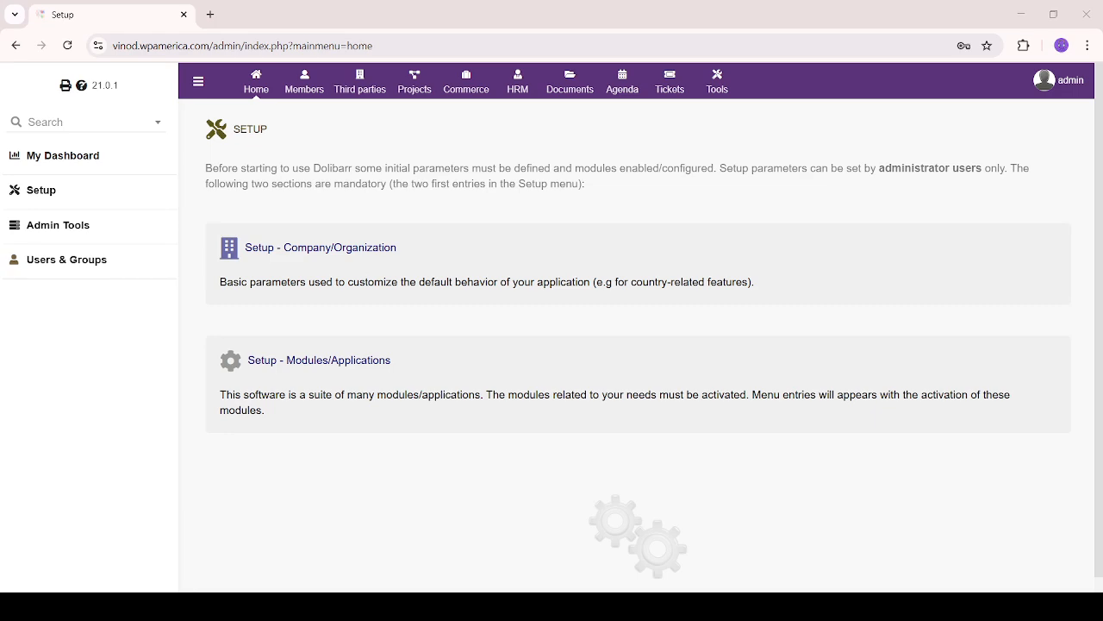
Open the HRM area, review its sidebar sections, and start a new employee record
left_click(517, 82)
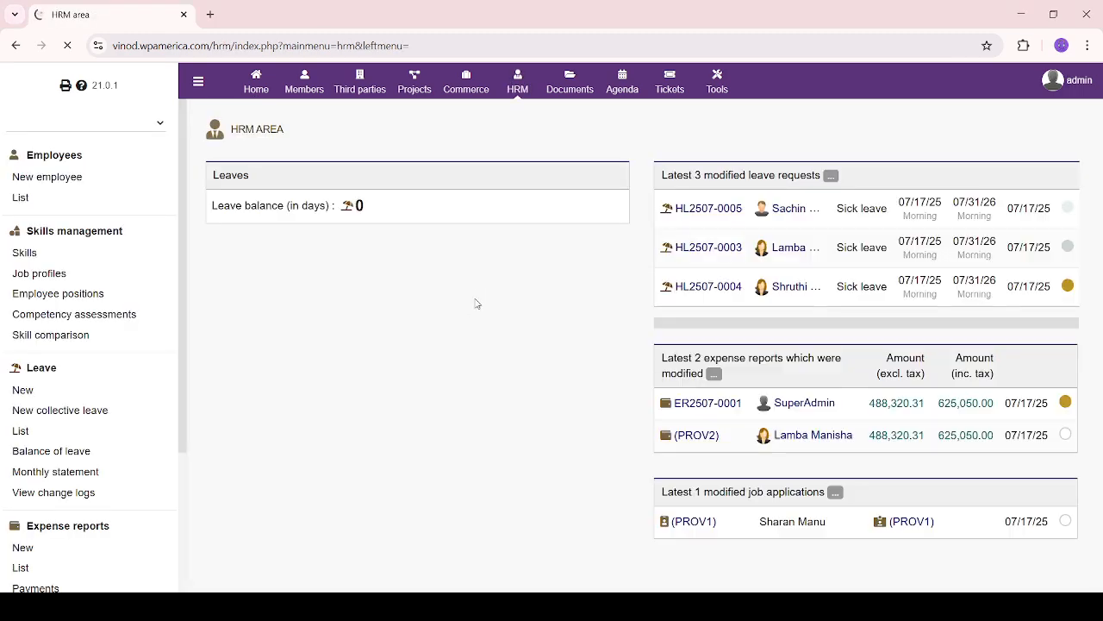
scroll(107, 507, "down", 2)
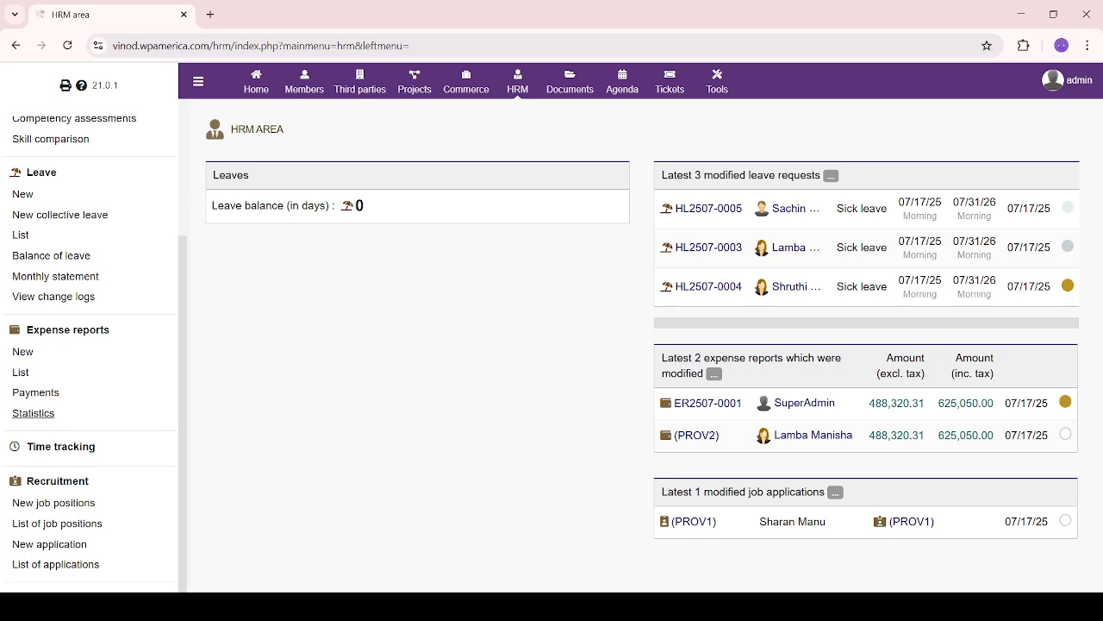
scroll(91, 345, "up", 3)
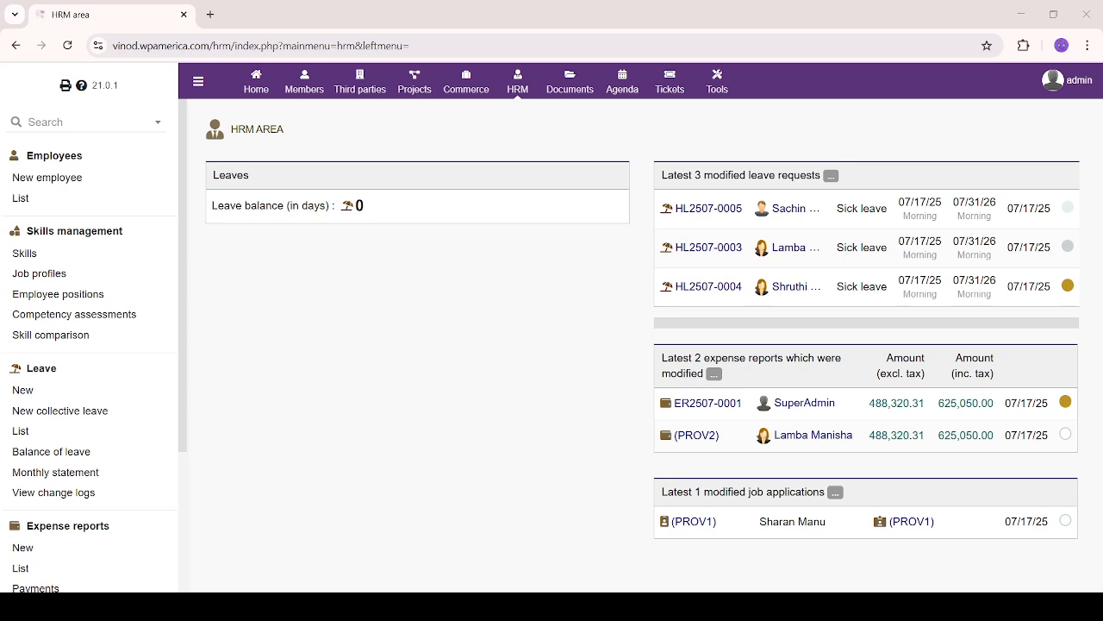
scroll(95, 345, "down", 2)
scroll(89, 354, "down", 3)
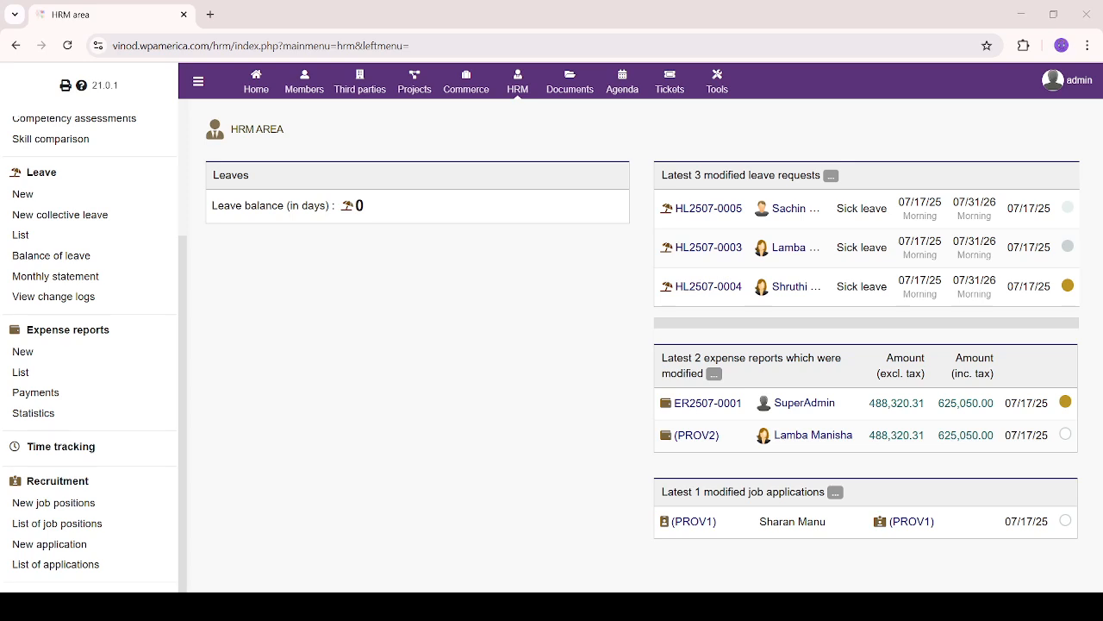
scroll(91, 345, "up", 3)
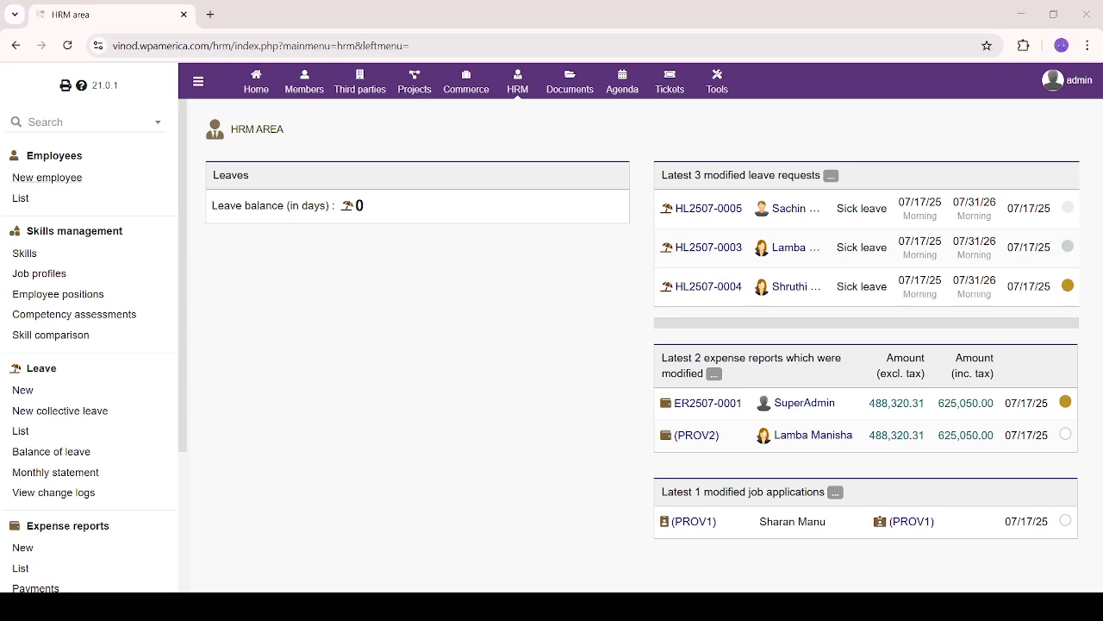
left_click(47, 178)
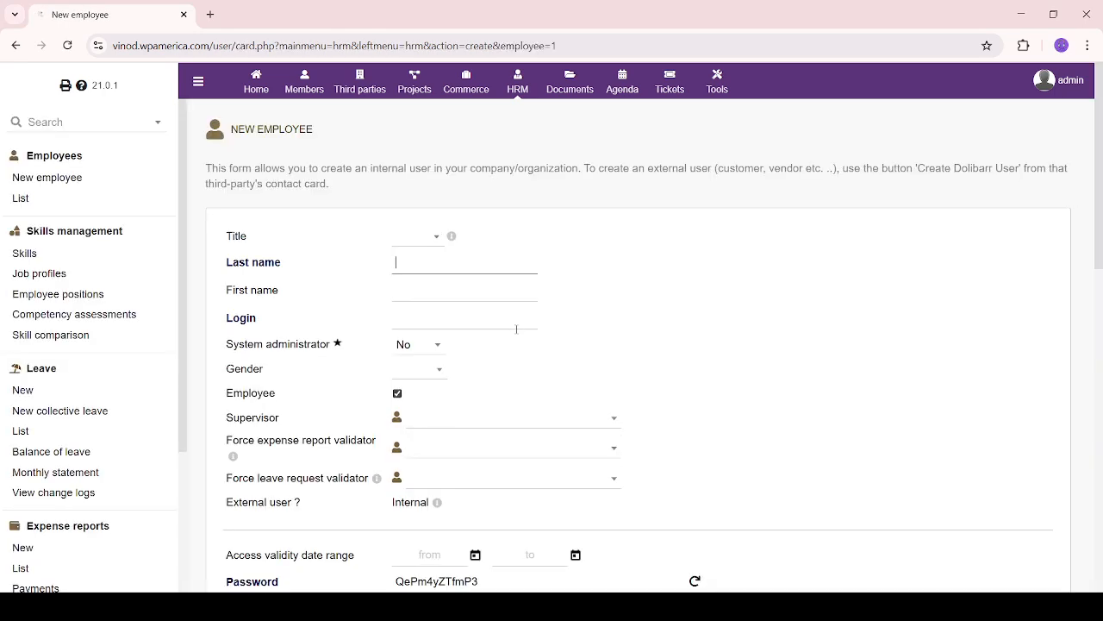
Set the title to Mr. and enter the employee's first and last names
scroll(515, 328, "down", 1)
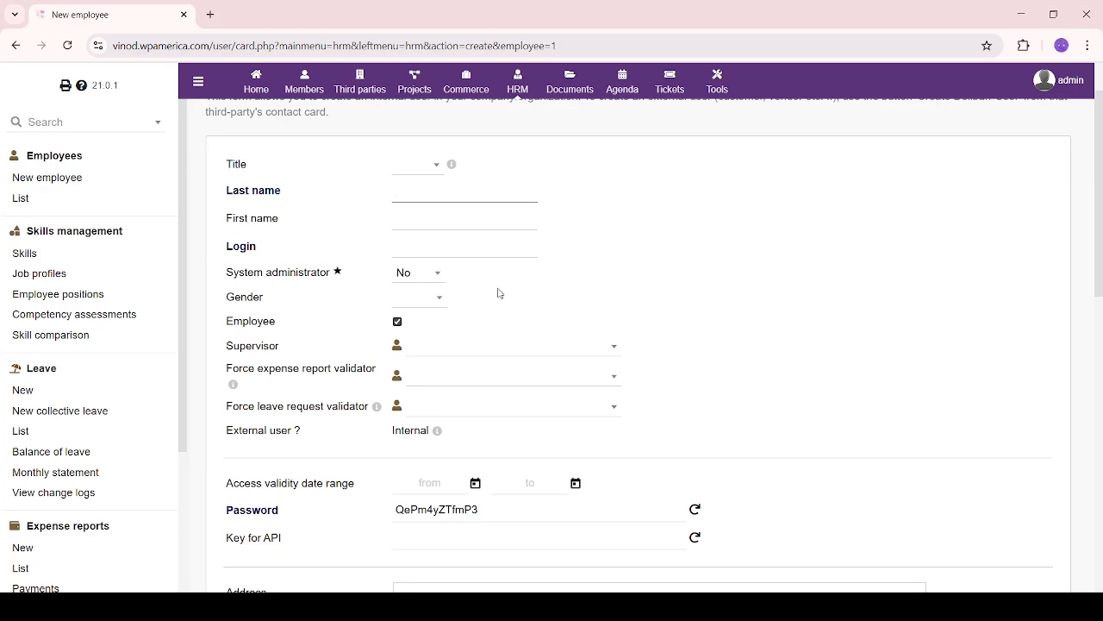
left_click(434, 165)
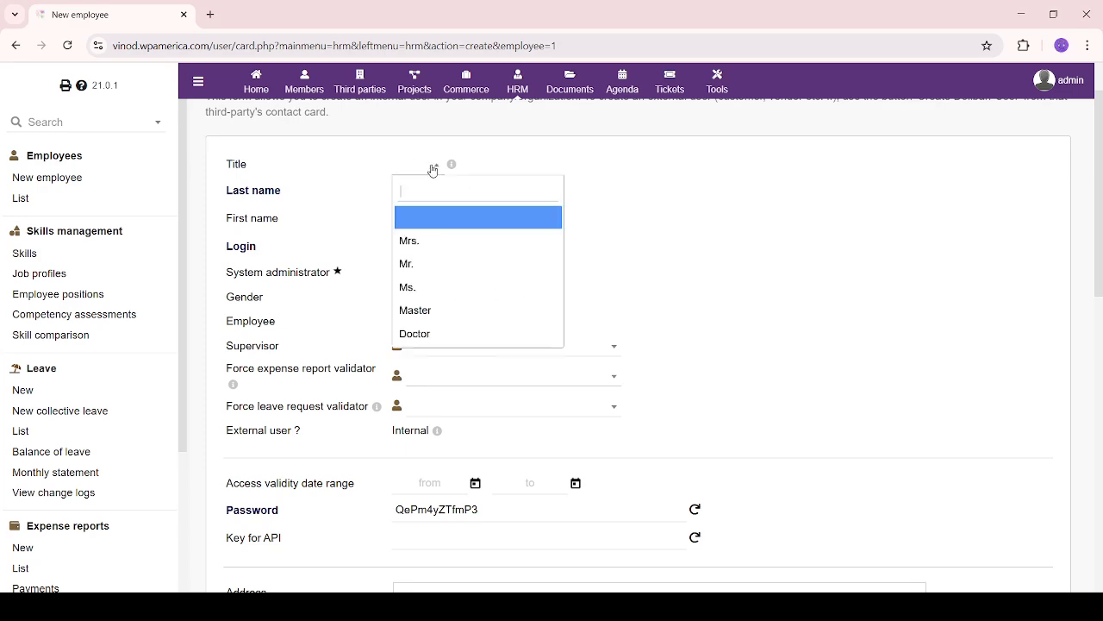
left_click(437, 273)
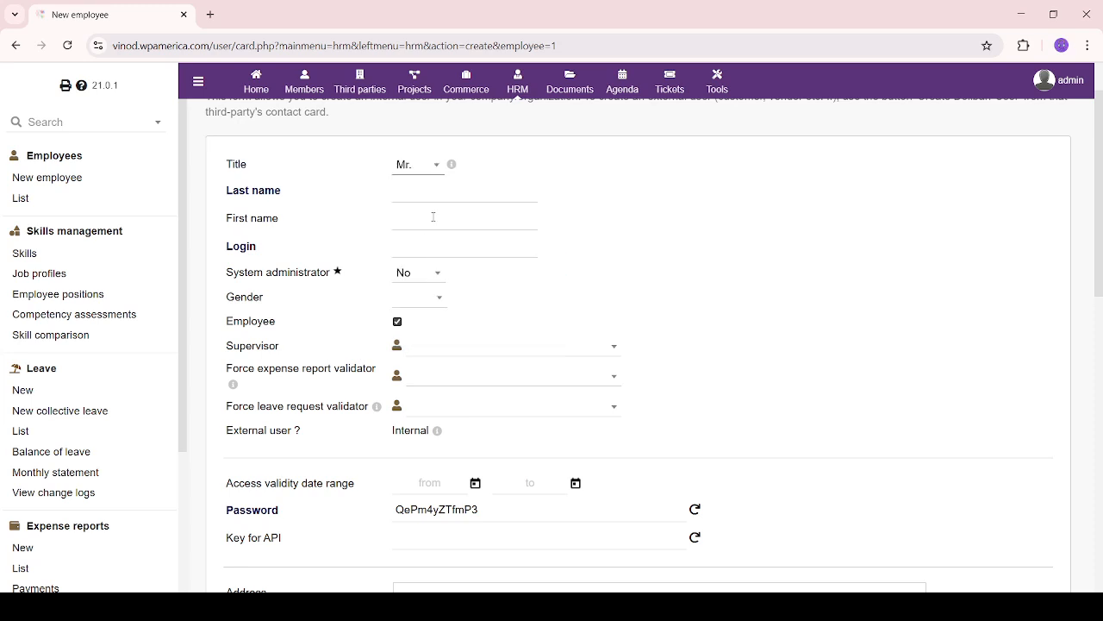
left_click(444, 190)
left_click(426, 222)
type("V")
key("BackSpace")
left_click(441, 192)
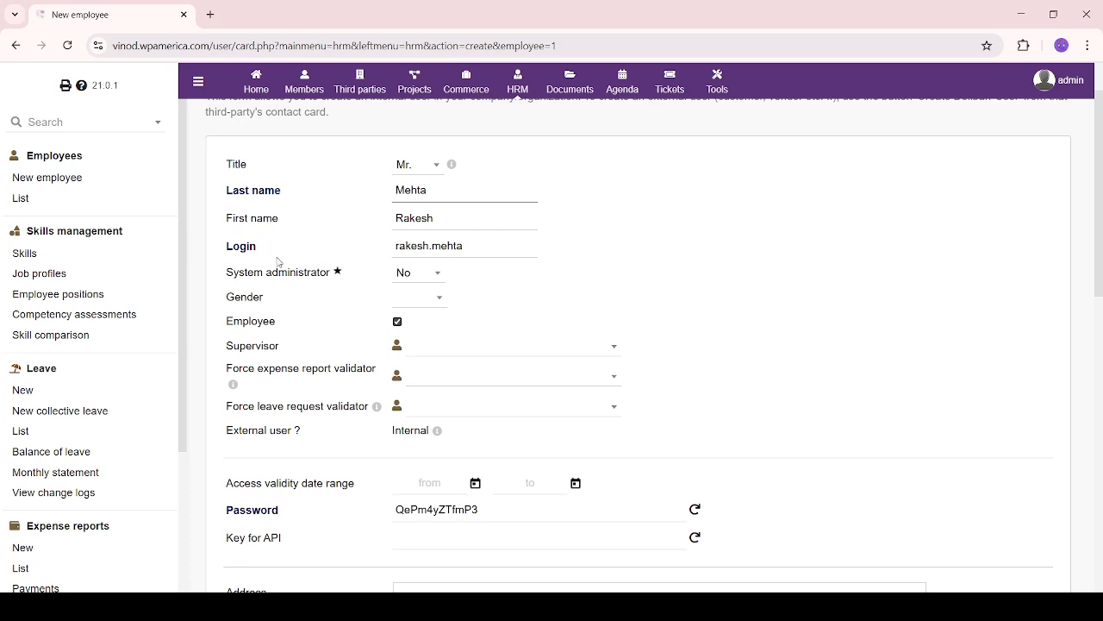
left_click(429, 274)
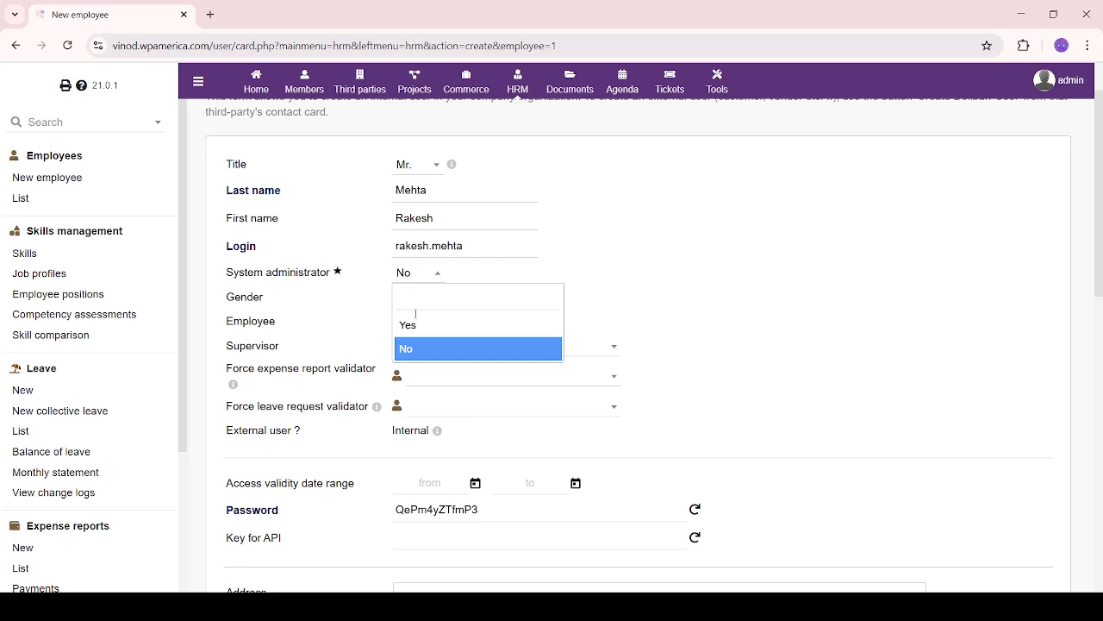
Set System administrator to No and Gender to Male
left_click(420, 326)
left_click(420, 273)
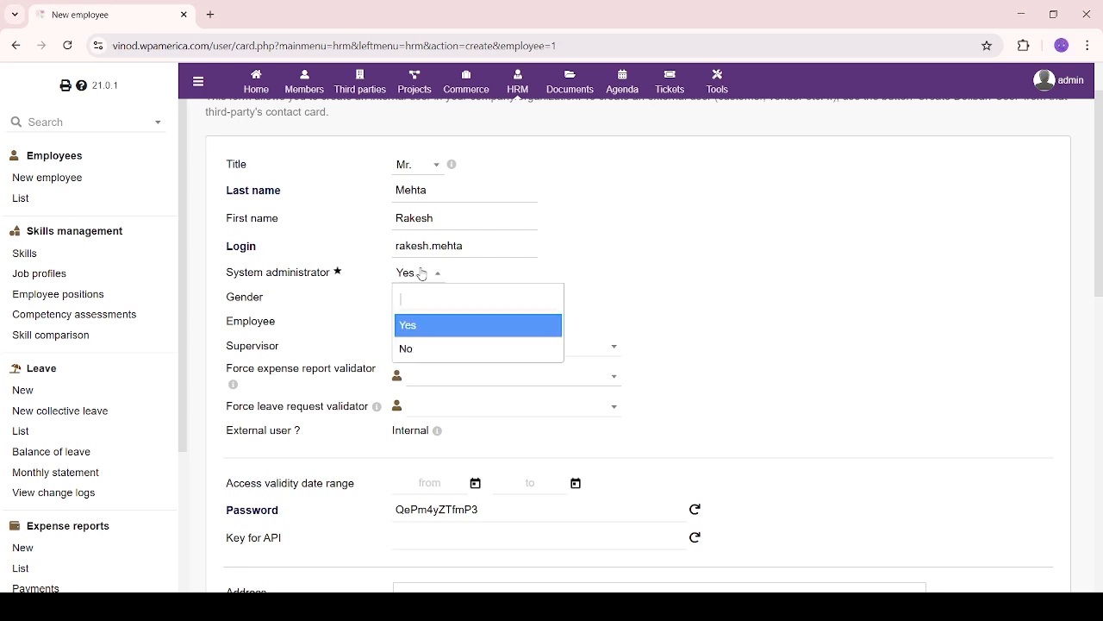
left_click(428, 351)
left_click(423, 298)
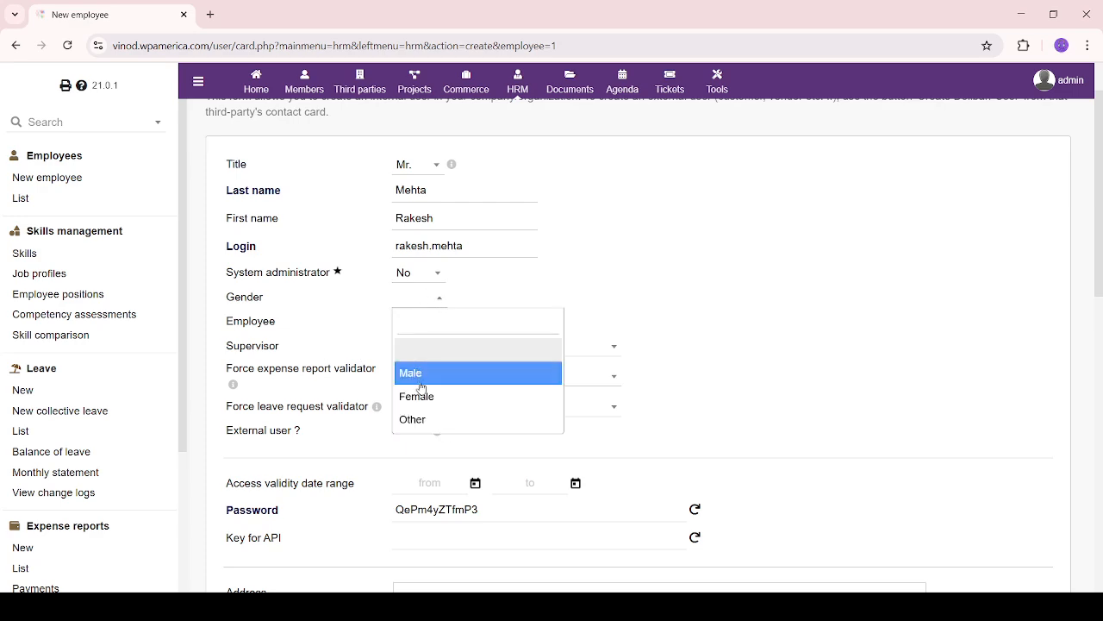
left_click(441, 298)
left_click(434, 303)
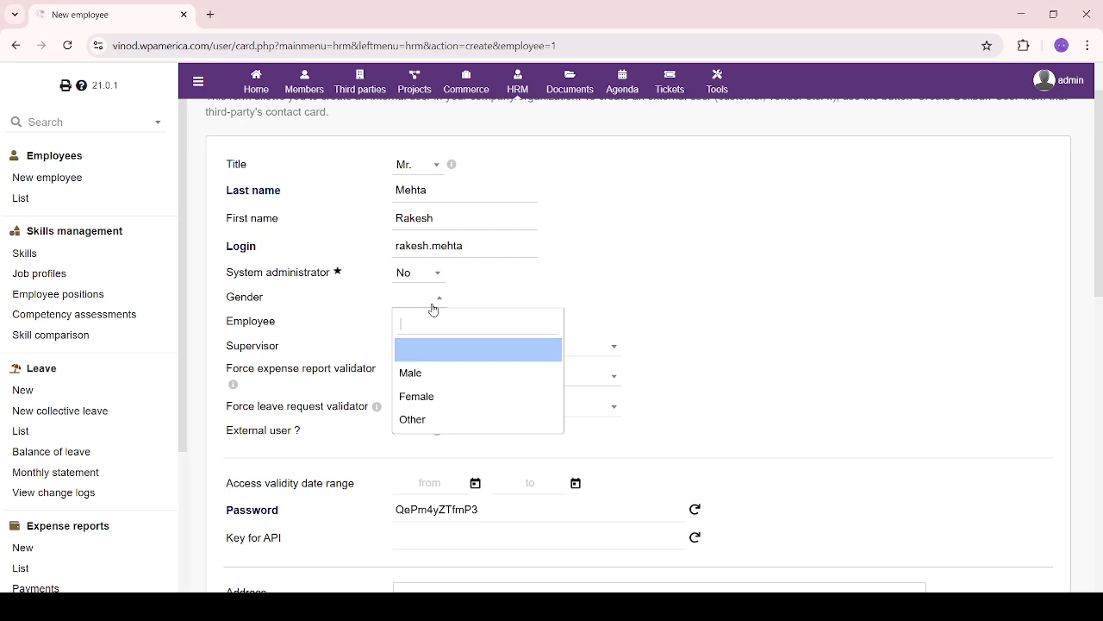
left_click(424, 373)
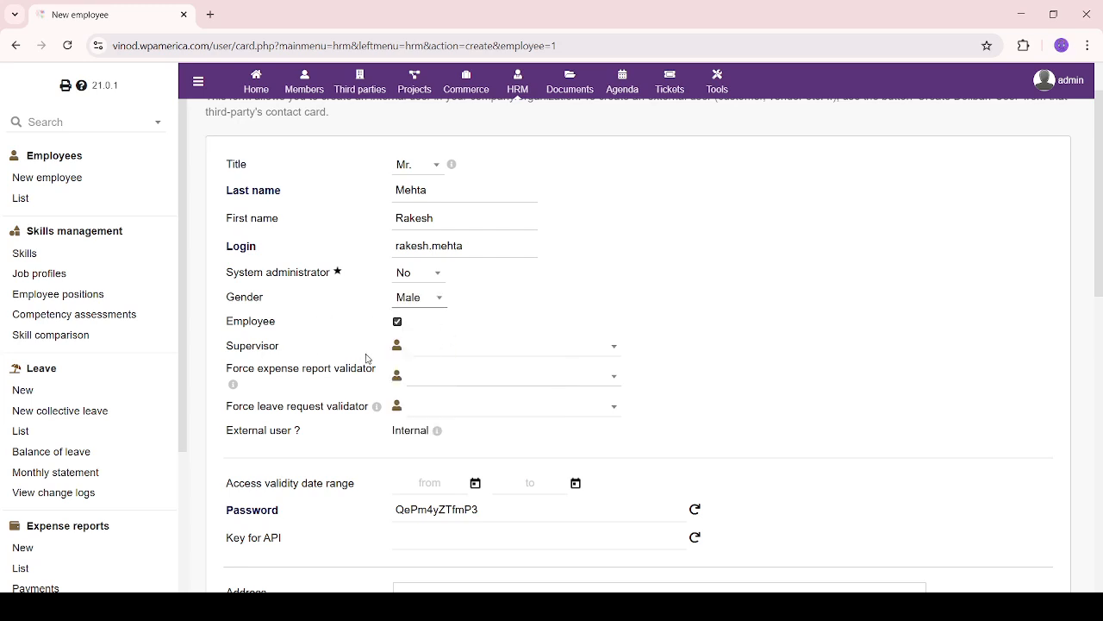
Assign the same colleague as supervisor, expense report validator and leave request validator
left_click(580, 354)
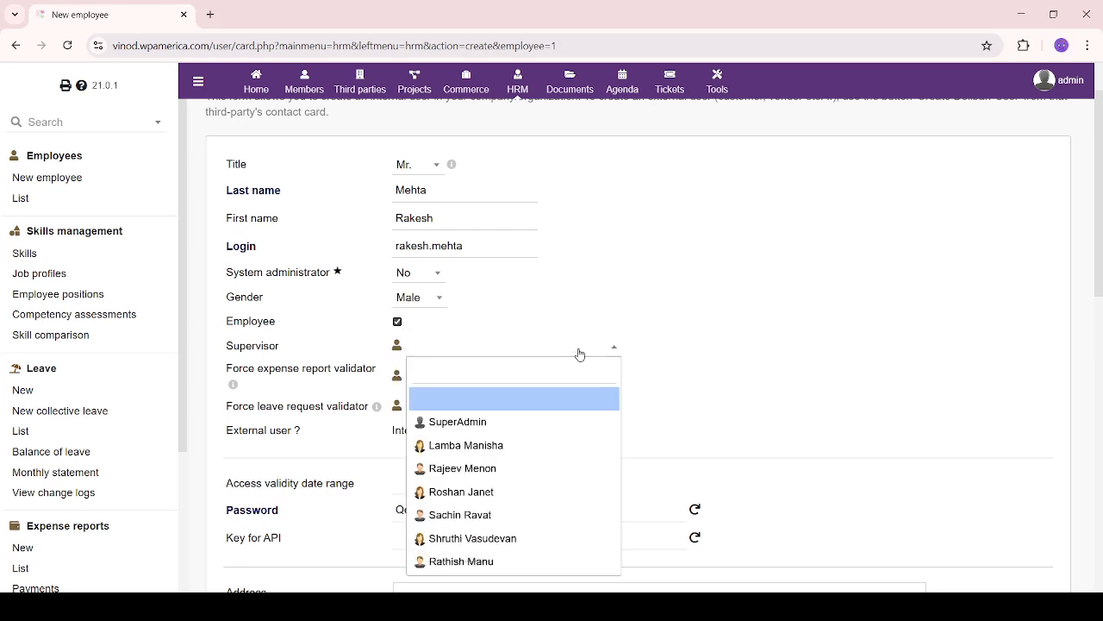
left_click(537, 446)
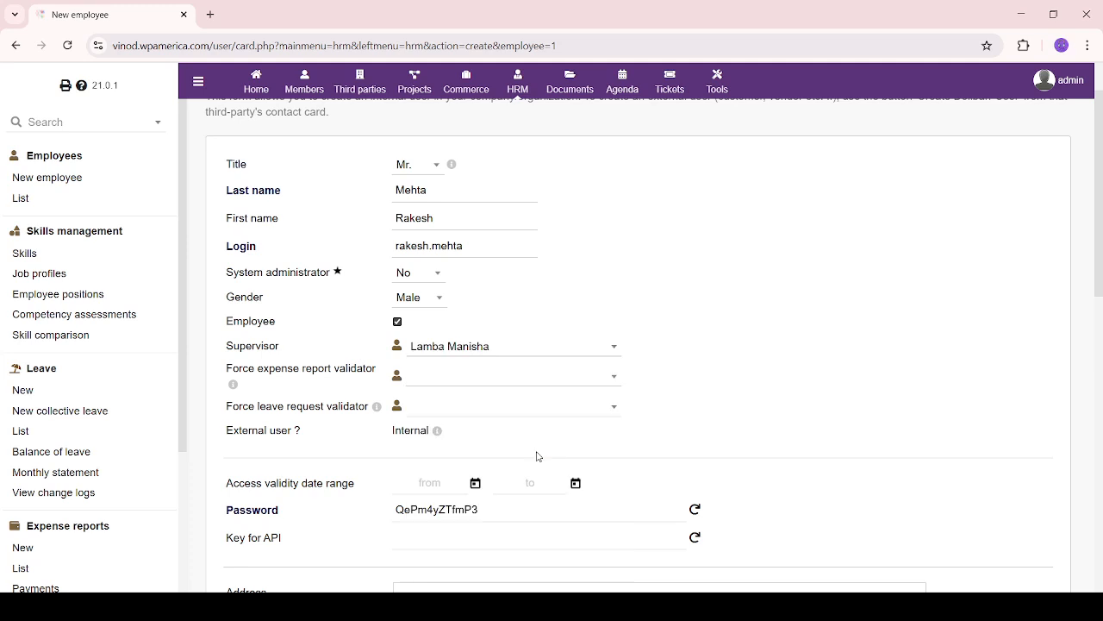
left_click(605, 383)
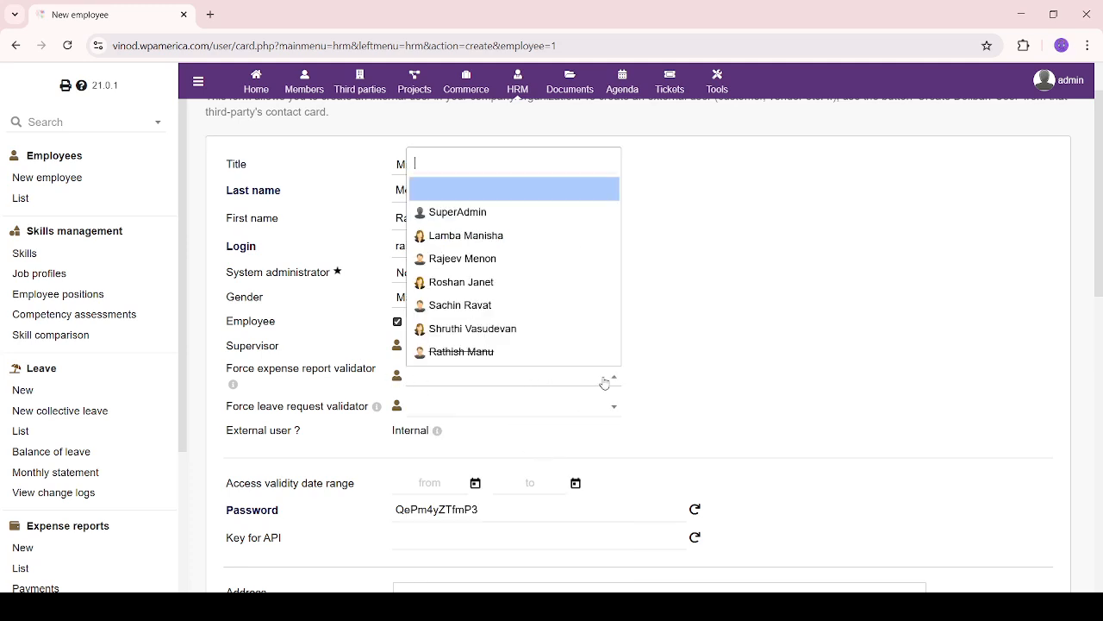
left_click(506, 236)
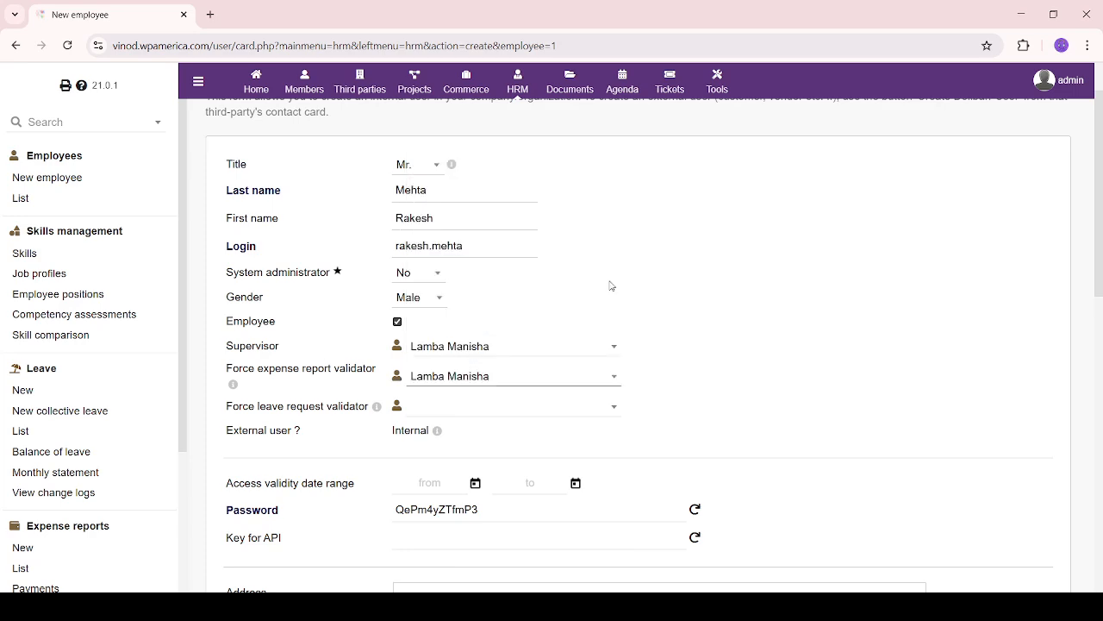
left_click(574, 408)
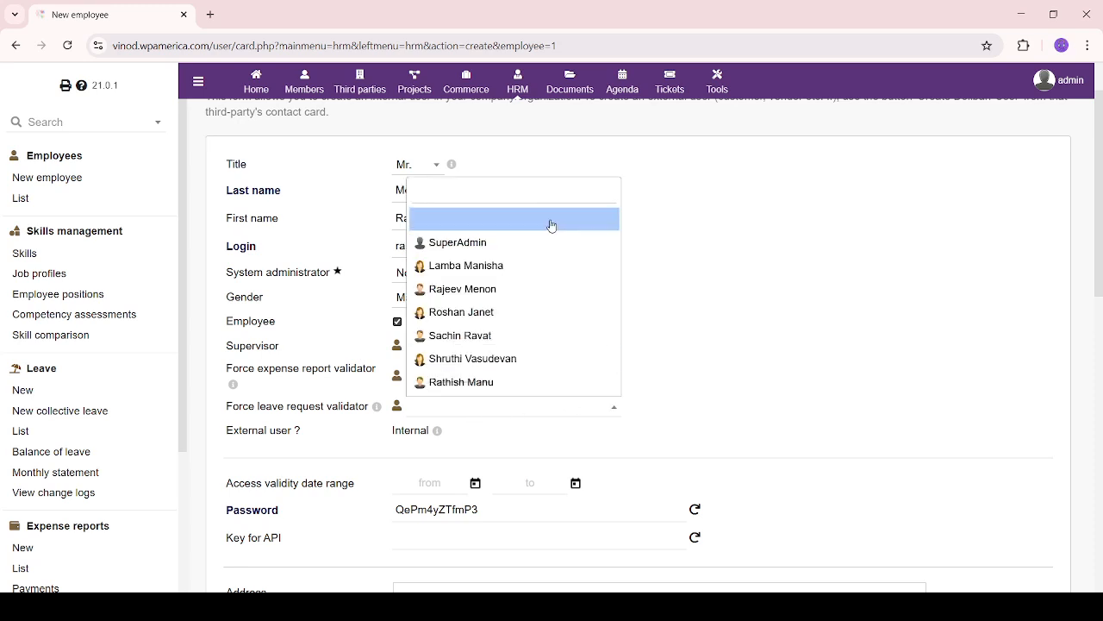
left_click(542, 265)
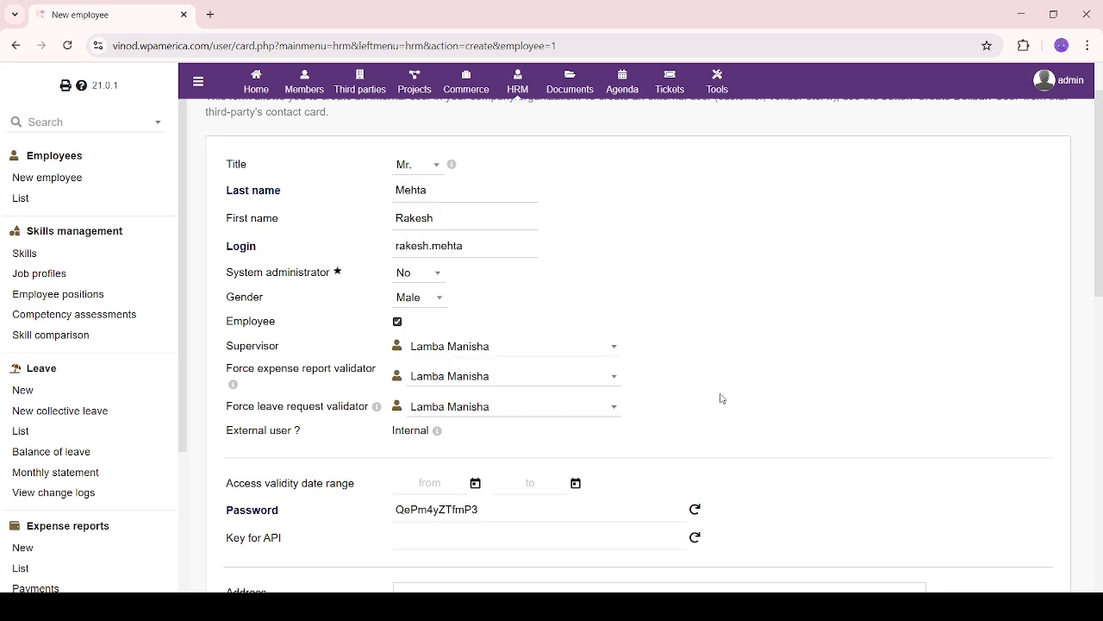
scroll(721, 406, "down", 2)
Highlight the word Internal on the form and clear the selection
scroll(648, 329, "up", 3)
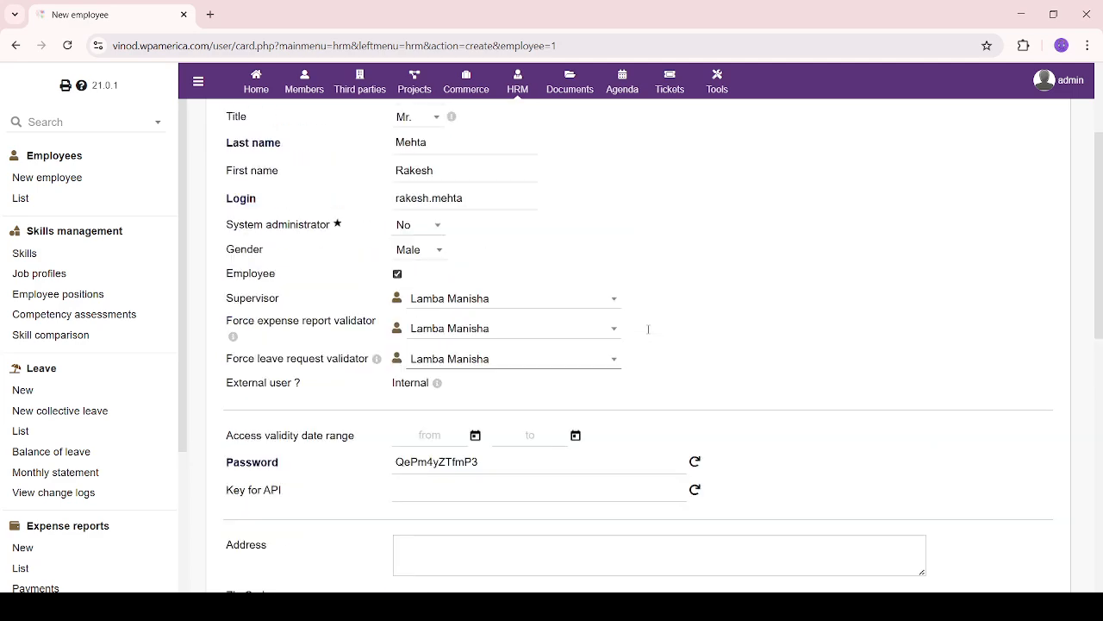
scroll(647, 329, "down", 4)
left_click_drag(359, 218, 435, 216)
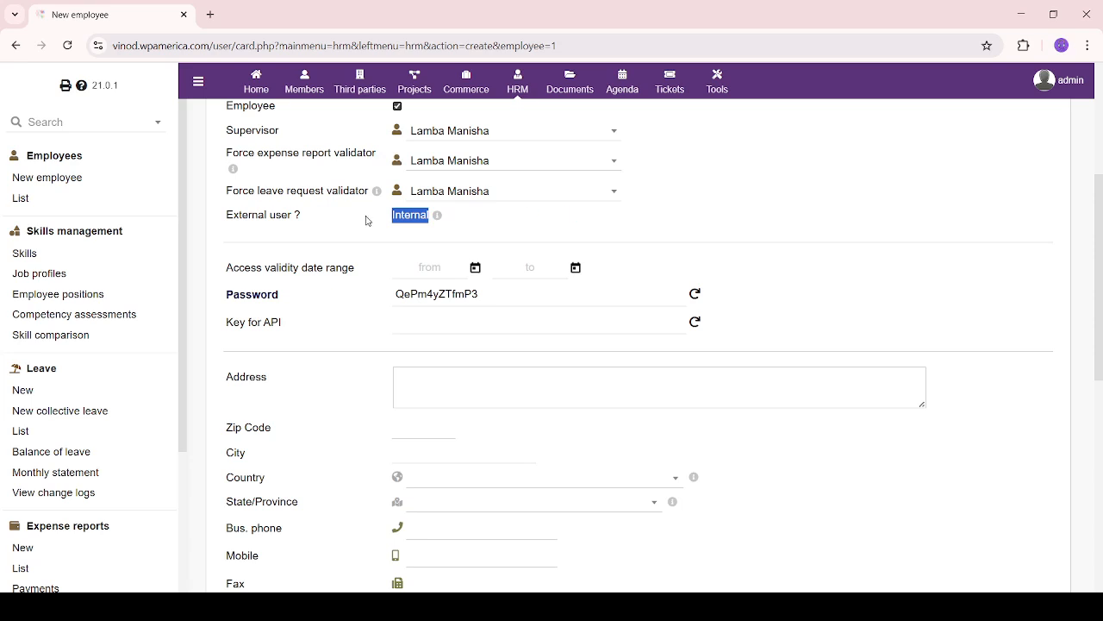
left_click(400, 239)
scroll(399, 241, "down", 1)
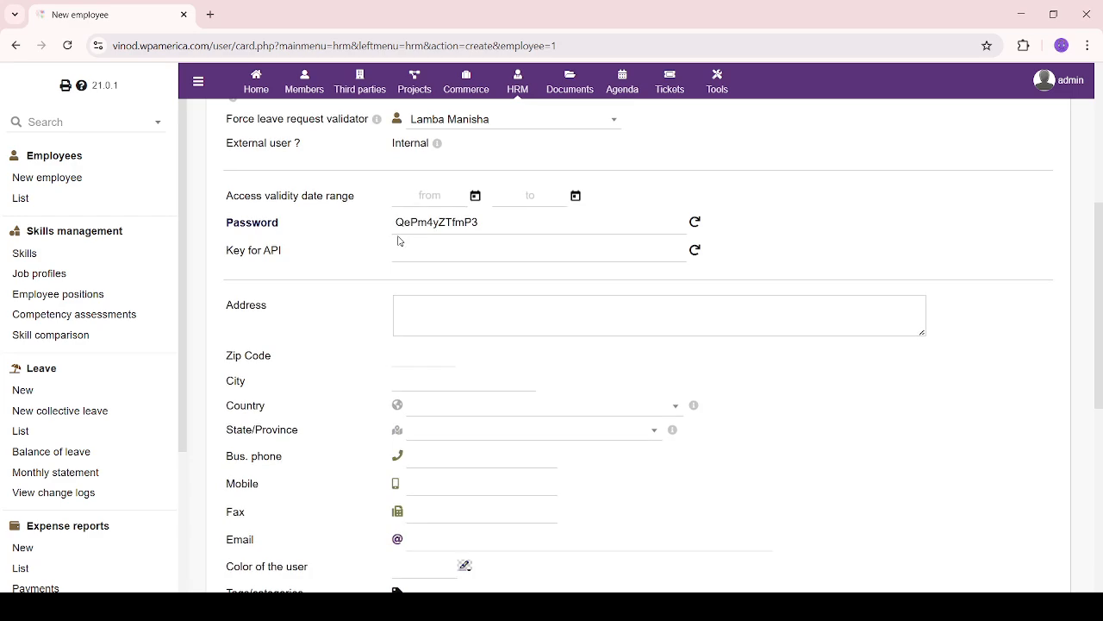
left_click_drag(392, 143, 430, 143)
left_click(498, 155)
left_click(358, 223)
scroll(353, 287, "down", 1)
scroll(353, 288, "up", 1)
Set access validity from 07/18/2025 to 12/31/2025 and generate an API key
left_click_drag(227, 197, 361, 200)
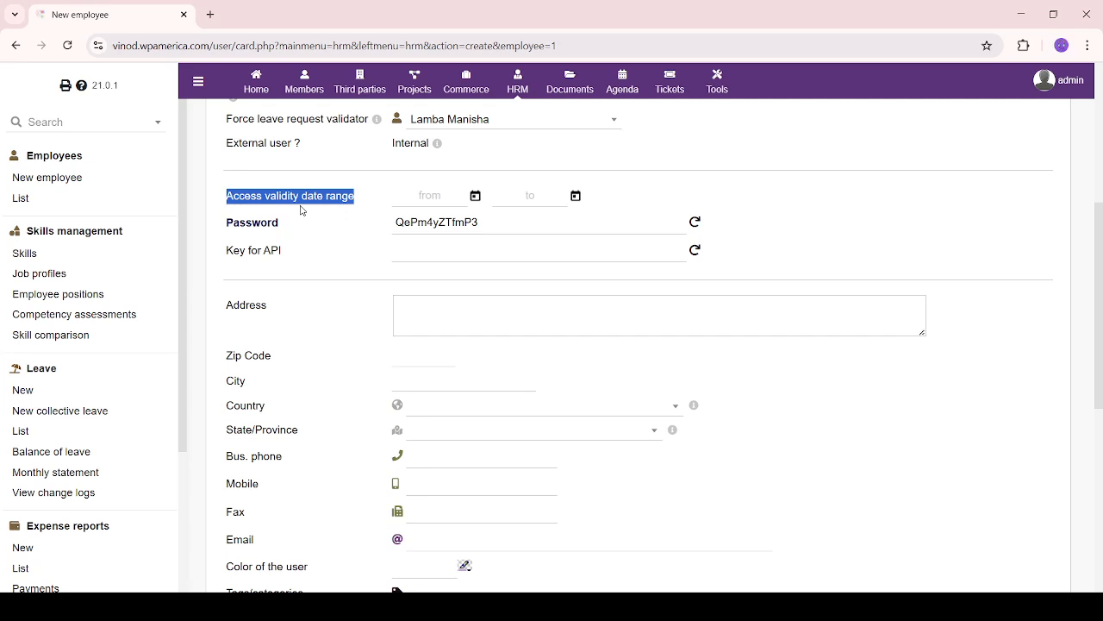
left_click(362, 241)
left_click(475, 197)
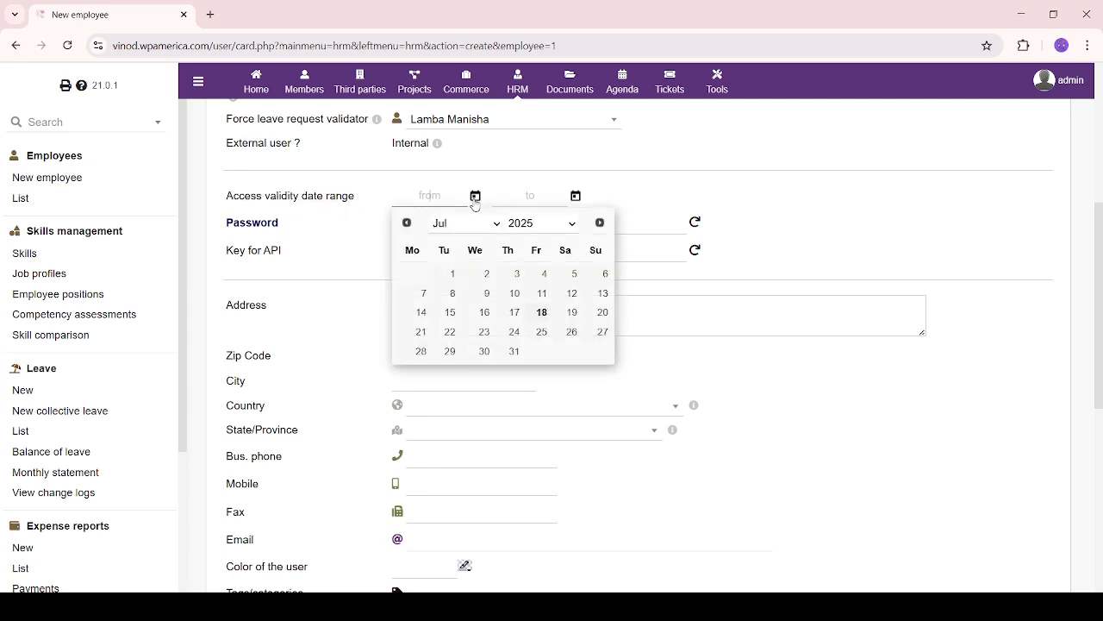
left_click(541, 316)
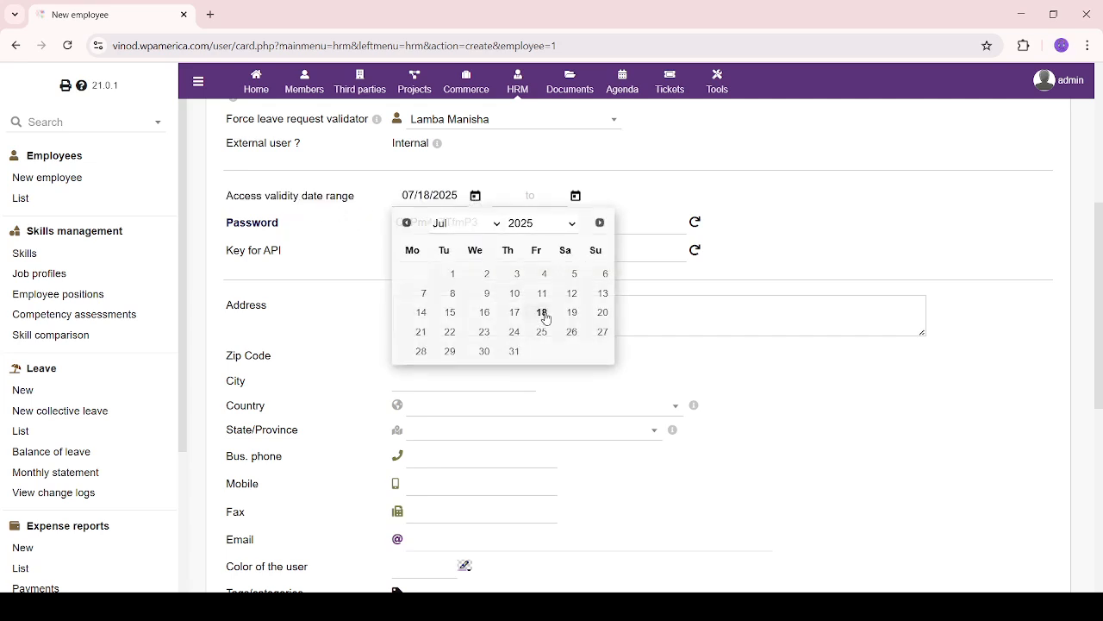
left_click(576, 197)
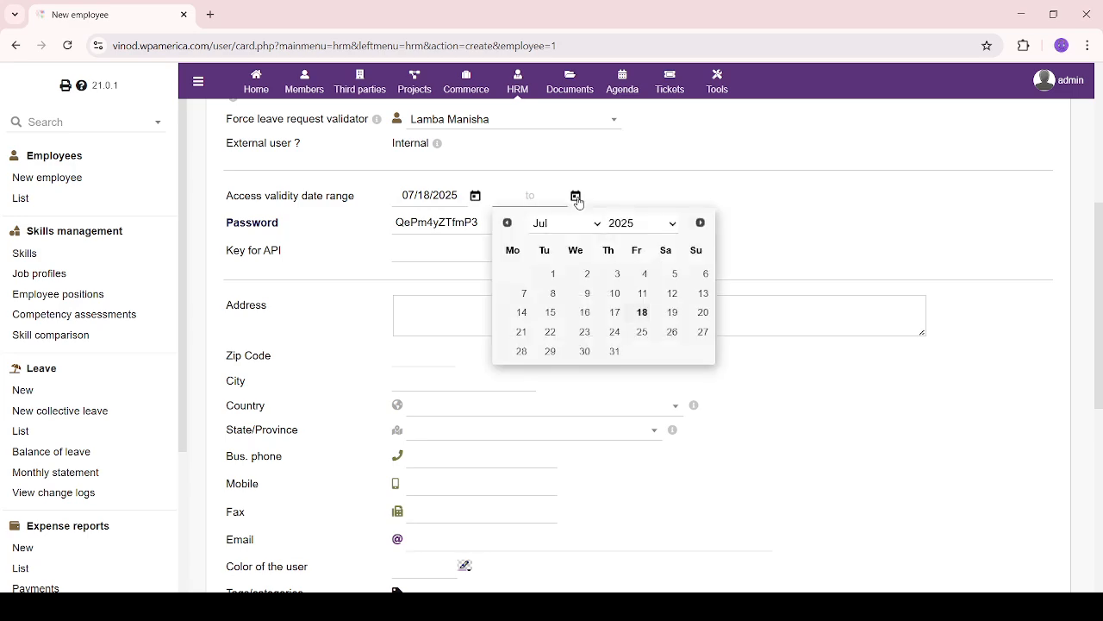
left_click(544, 447)
left_click(584, 351)
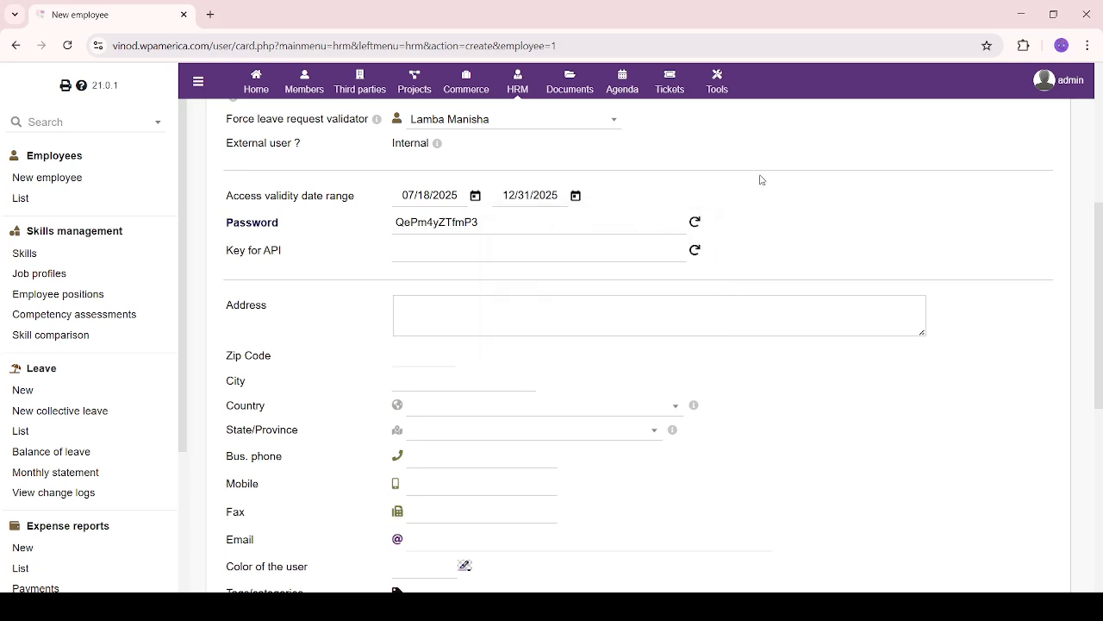
left_click(695, 251)
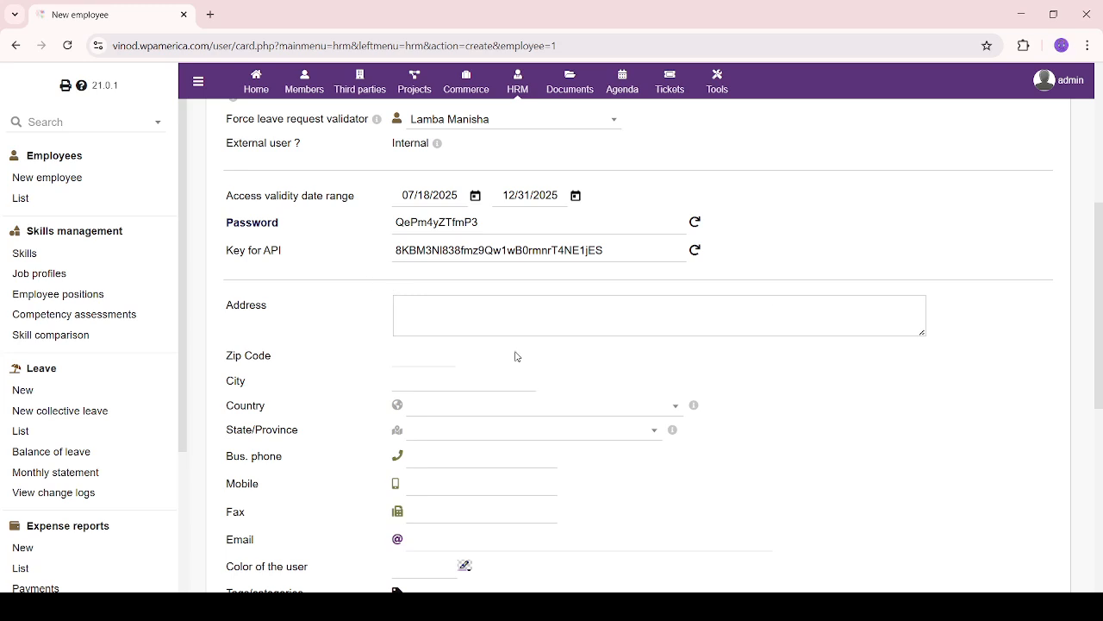
left_click(529, 315)
Enter the employee's street address, zip code and city
type("Cho")
key("BackSpace")
key("BackSpace")
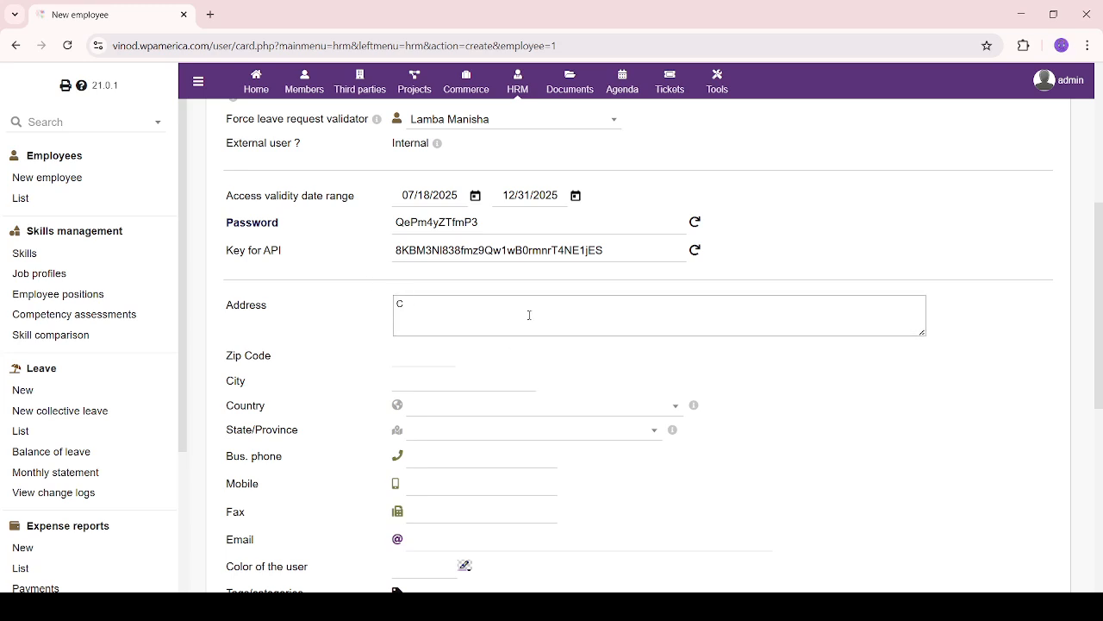
type("elhi")
key("Tab")
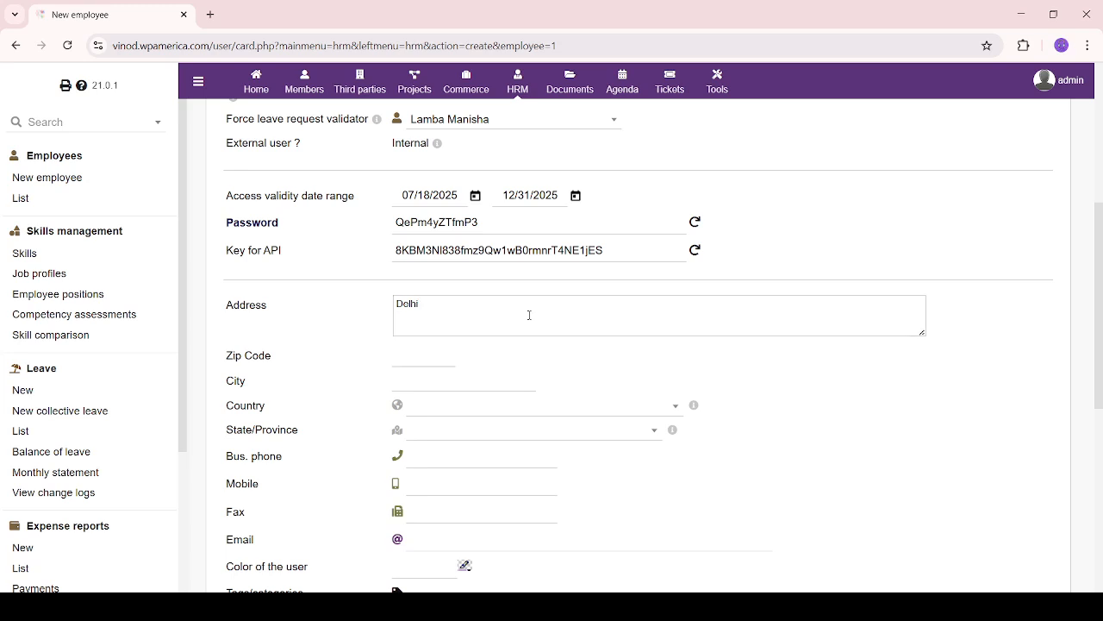
type("68200")
type("1")
key("BackSpace")
type("1")
left_click(474, 381)
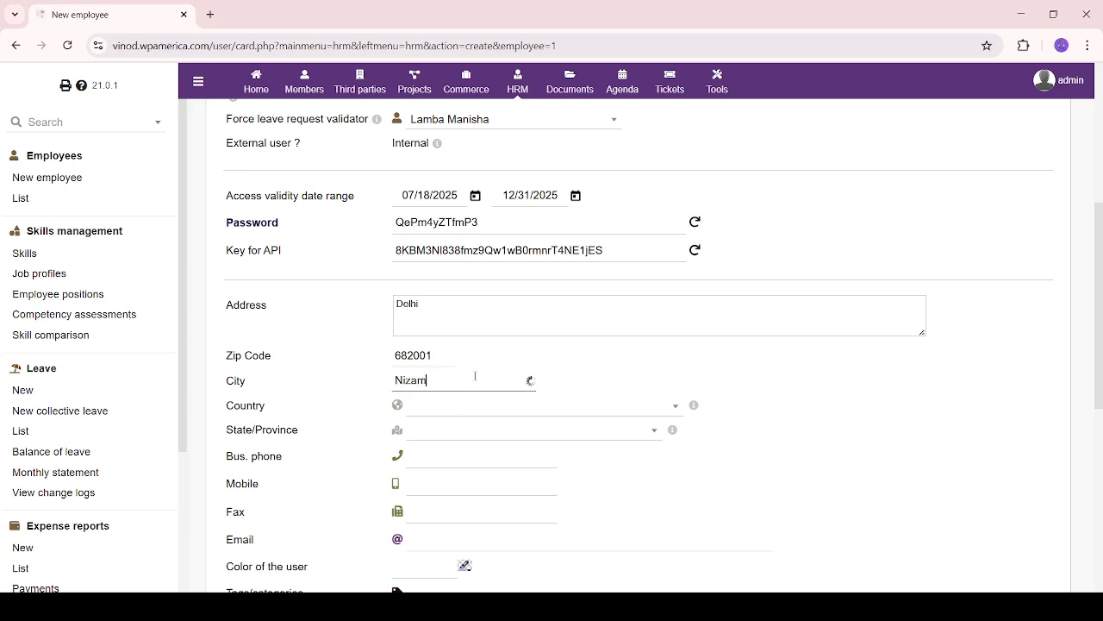
Choose India as the country and DL - Delhi as the state
left_click(515, 407)
type("India")
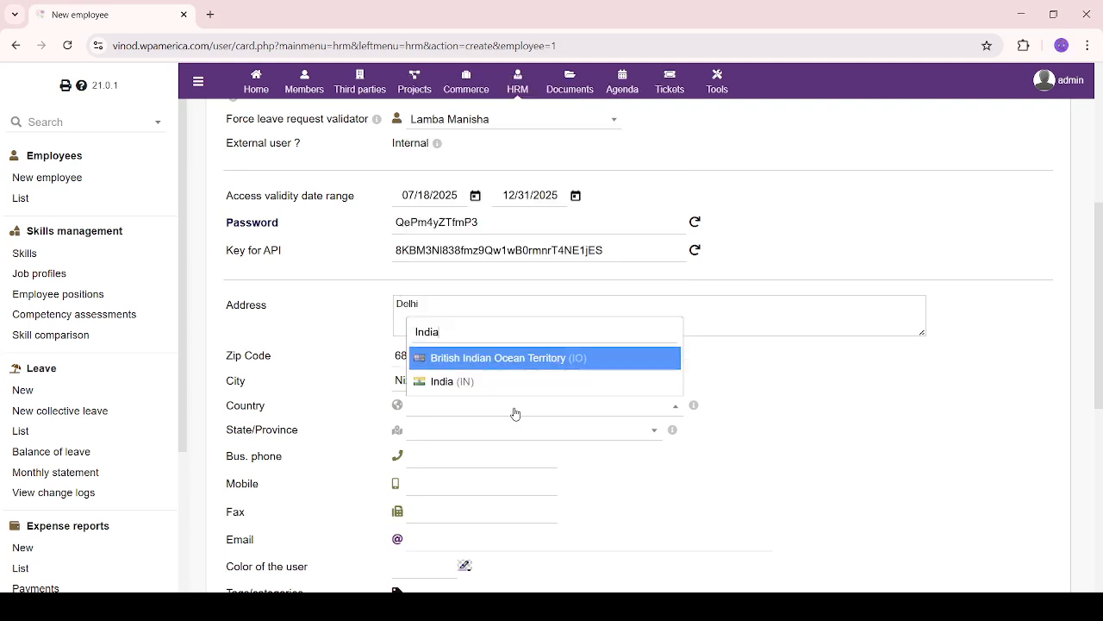
left_click(509, 383)
left_click(474, 436)
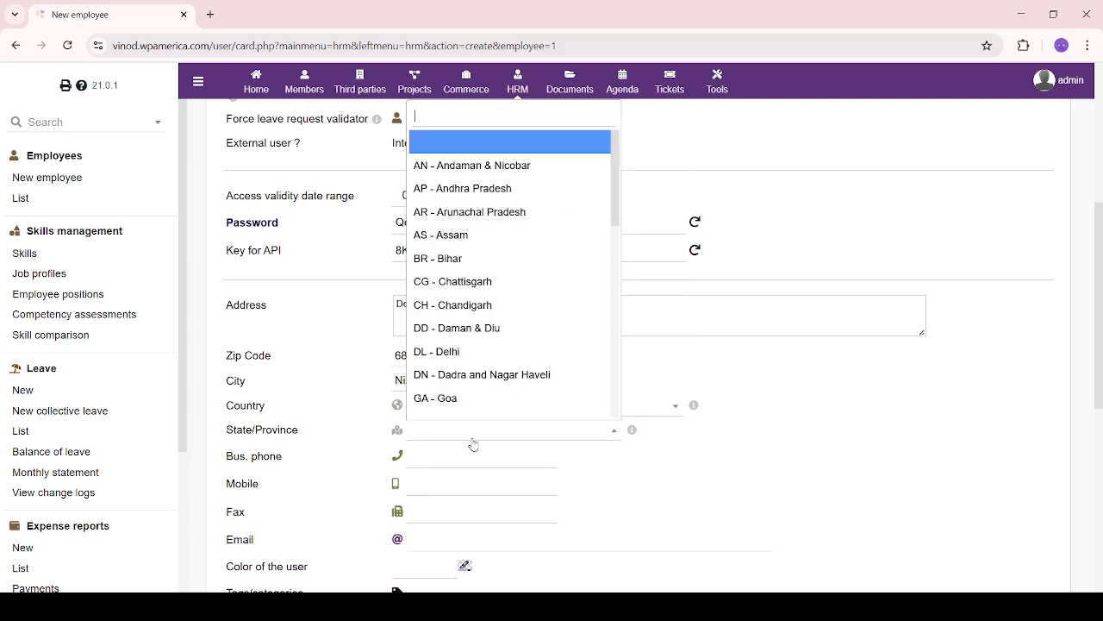
type("de")
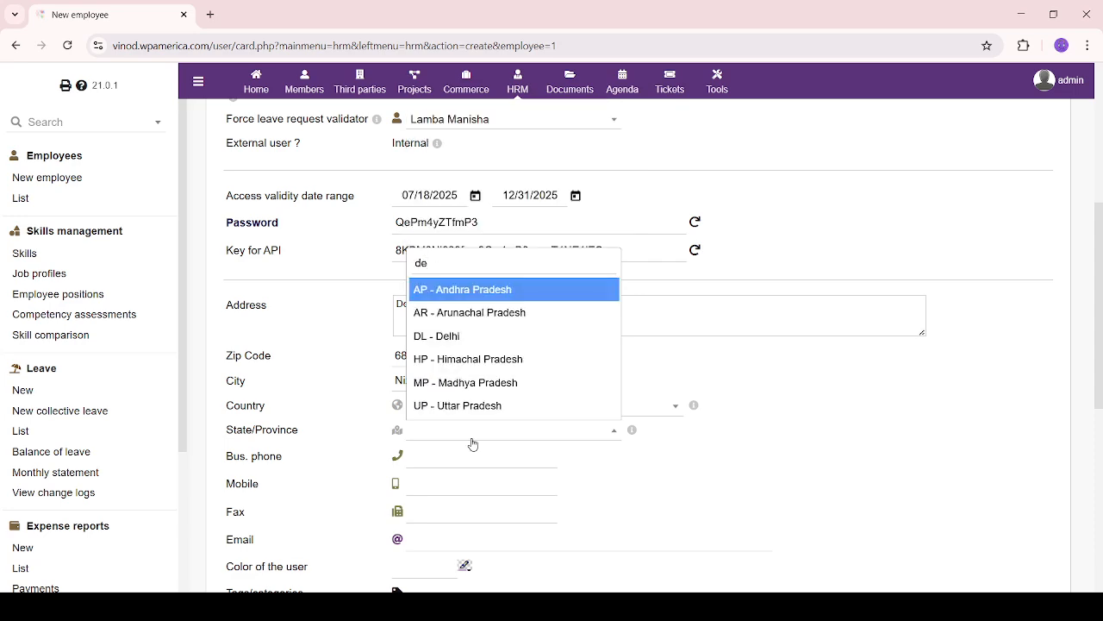
left_click(437, 338)
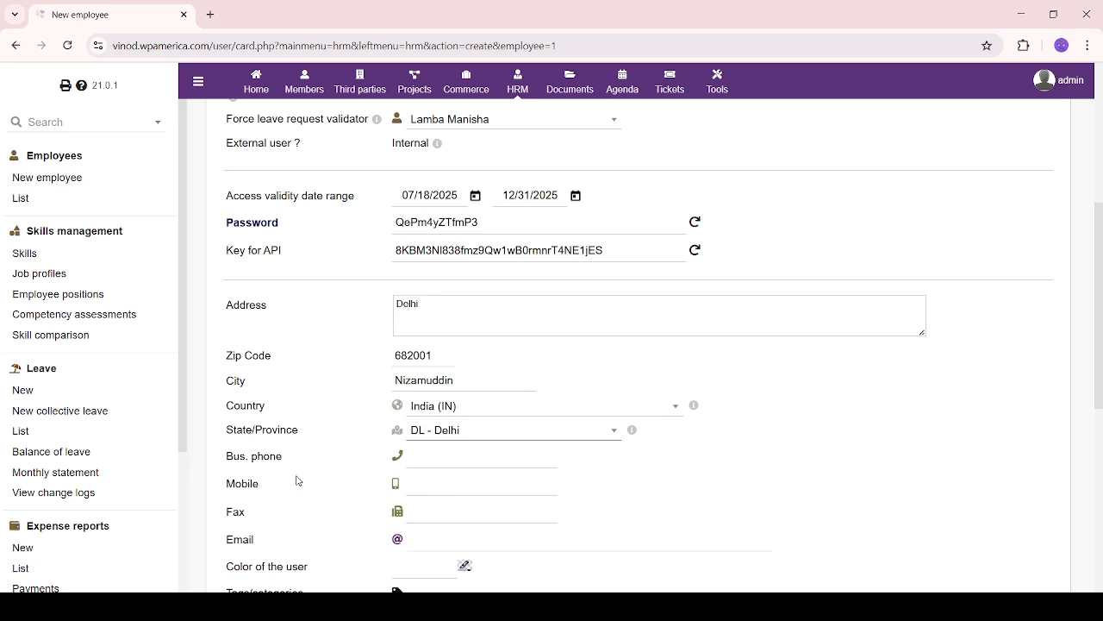
Enter the employee's mobile and fax numbers and start typing the e-mail address
scroll(338, 445, "down", 3)
left_click(445, 271)
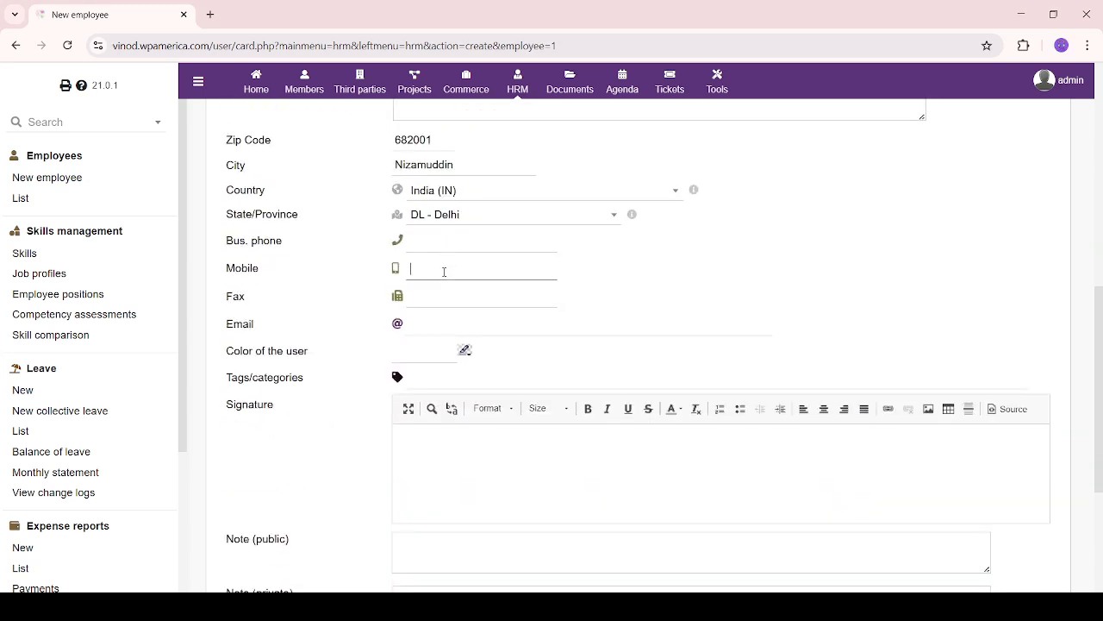
left_click(461, 292)
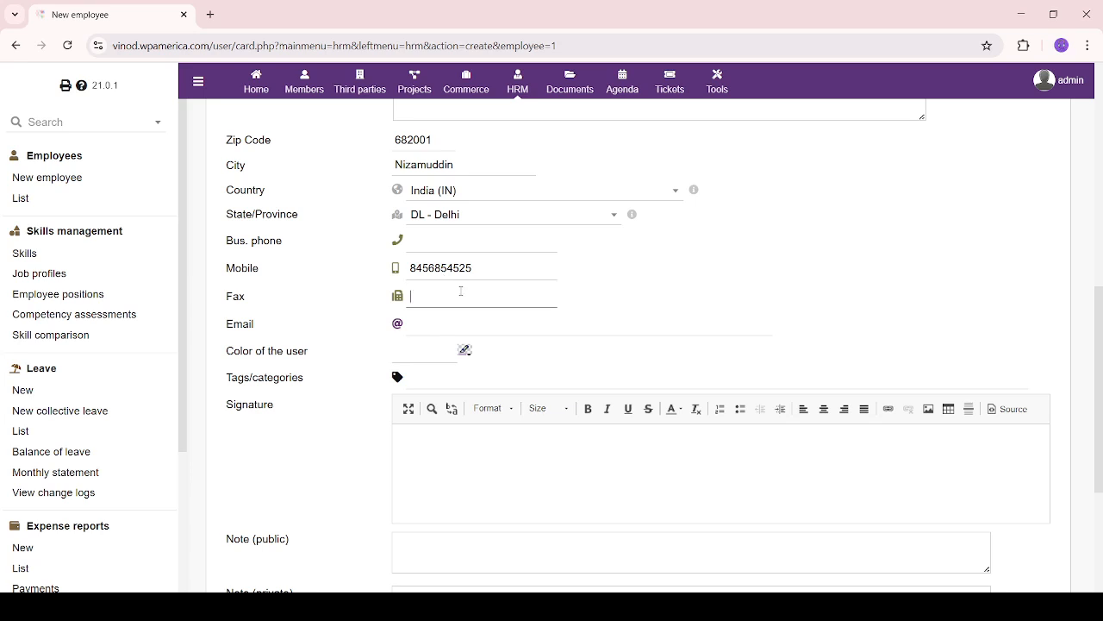
key("Tab")
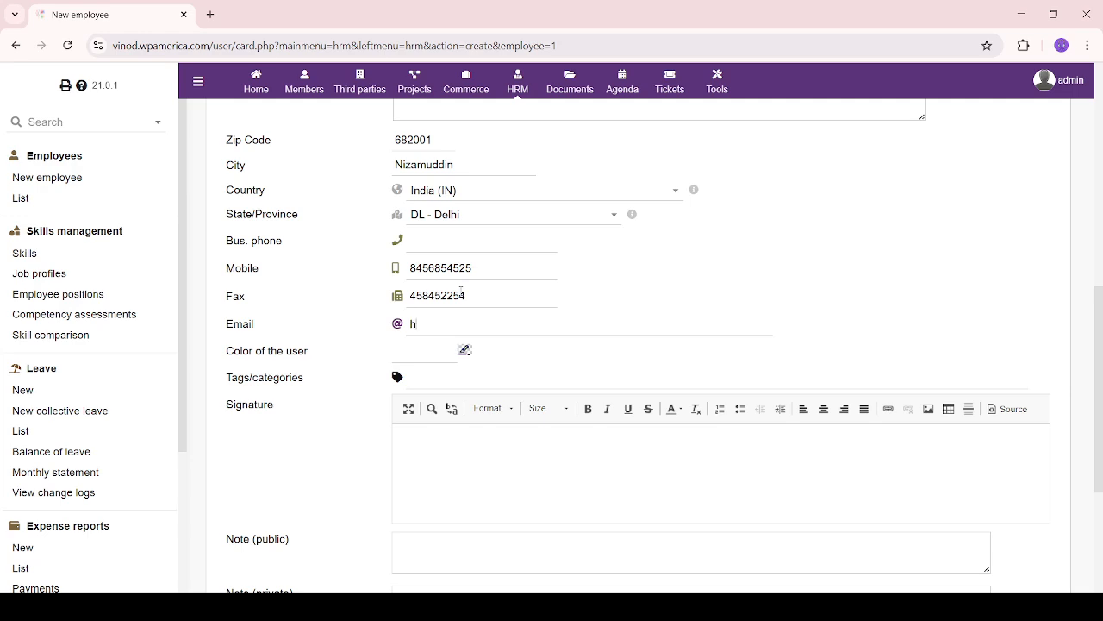
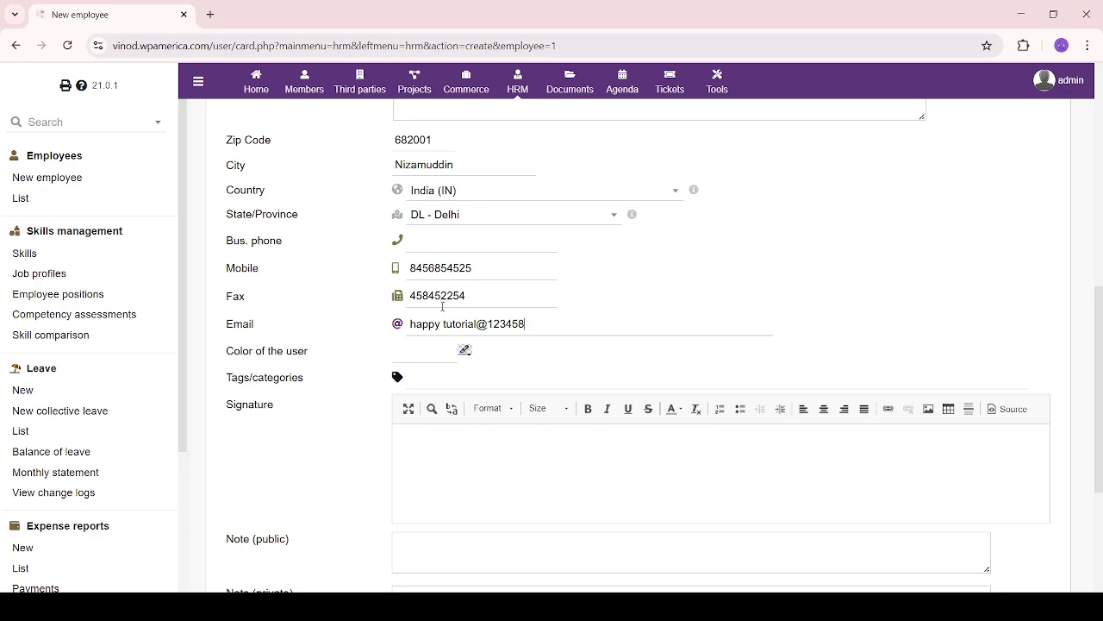
Pick cyan (00ffff) as the user's colour and validate it
left_click(464, 350)
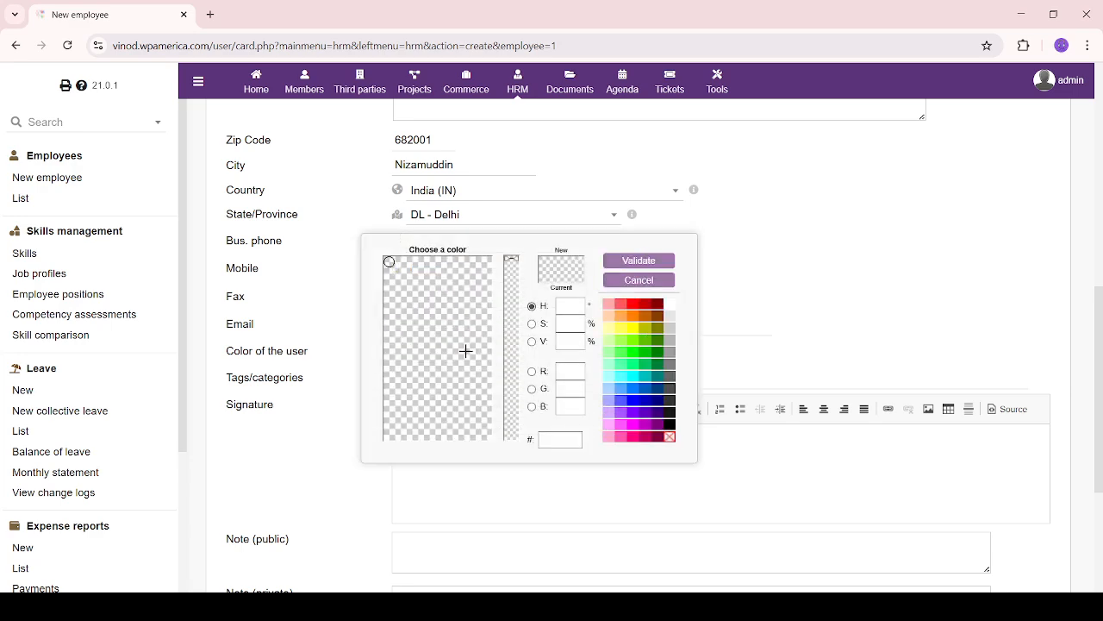
left_click(633, 377)
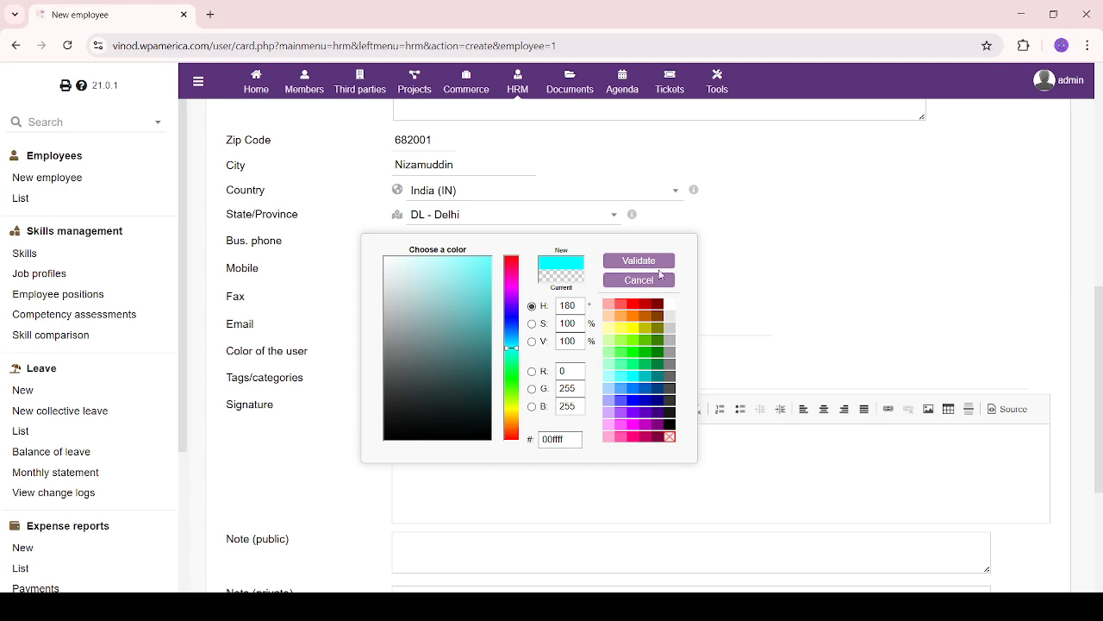
left_click(640, 261)
Enter the employee's name as the signature
scroll(575, 331, "down", 3)
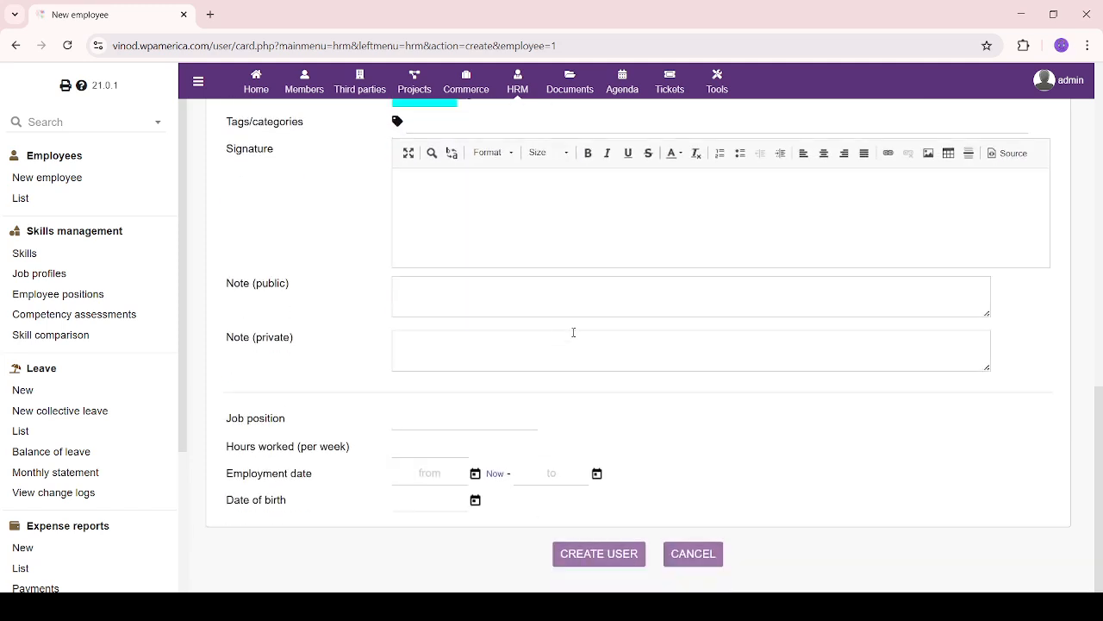
left_click(562, 203)
left_click(477, 348)
Paste the onboarding text into the public note and add a CRM and leave-policy training private note
left_click(467, 286)
left_click(503, 282)
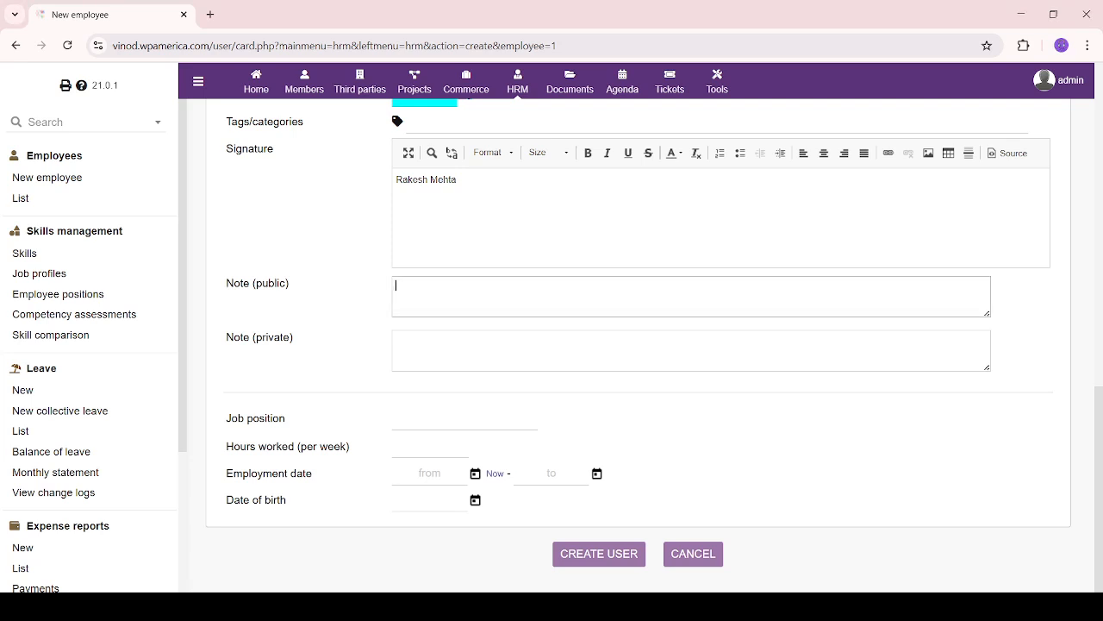
type("\"Joined as Junior Marketing Executive. Assigned to the Digital Campaign Team under Mr. Arjun. Expected to complete onboarding tasks by end of the week.\"")
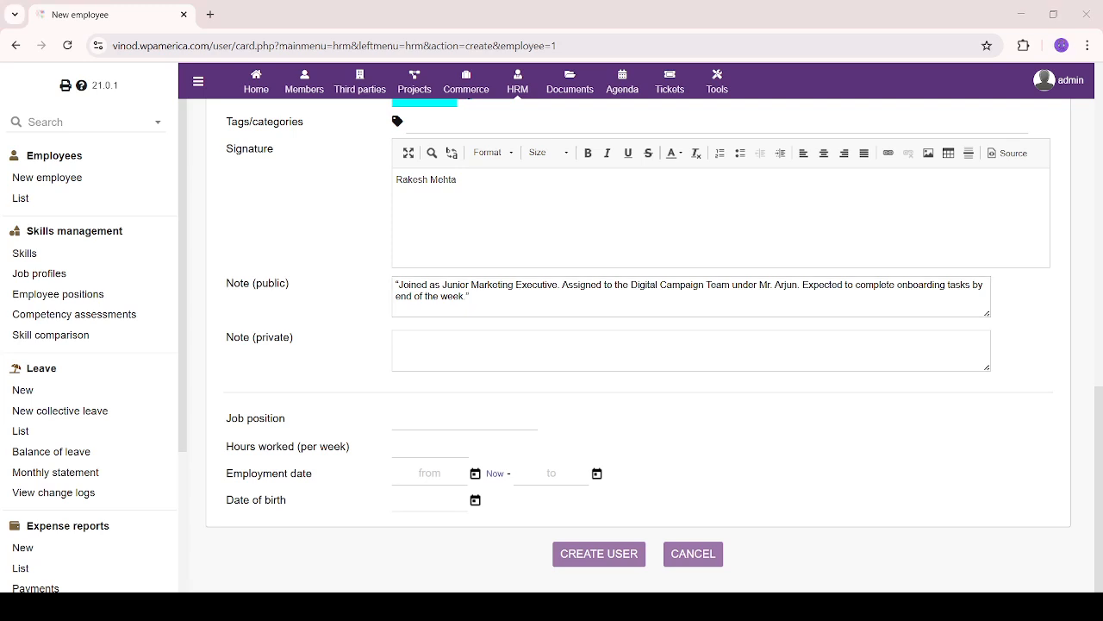
left_click(463, 352)
type("Fresher – requires training on CRM and leave policy. Keep under observation for first 90 days. Background check completed")
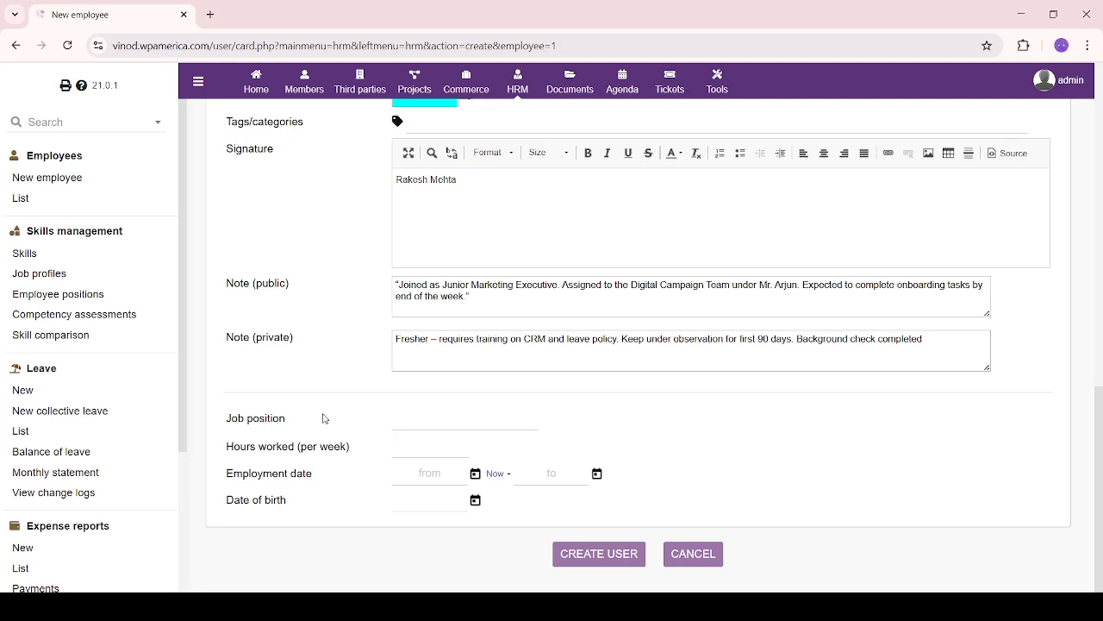
Set job position HR Associate with 40 weekly hours worked
left_click(438, 423)
type("H")
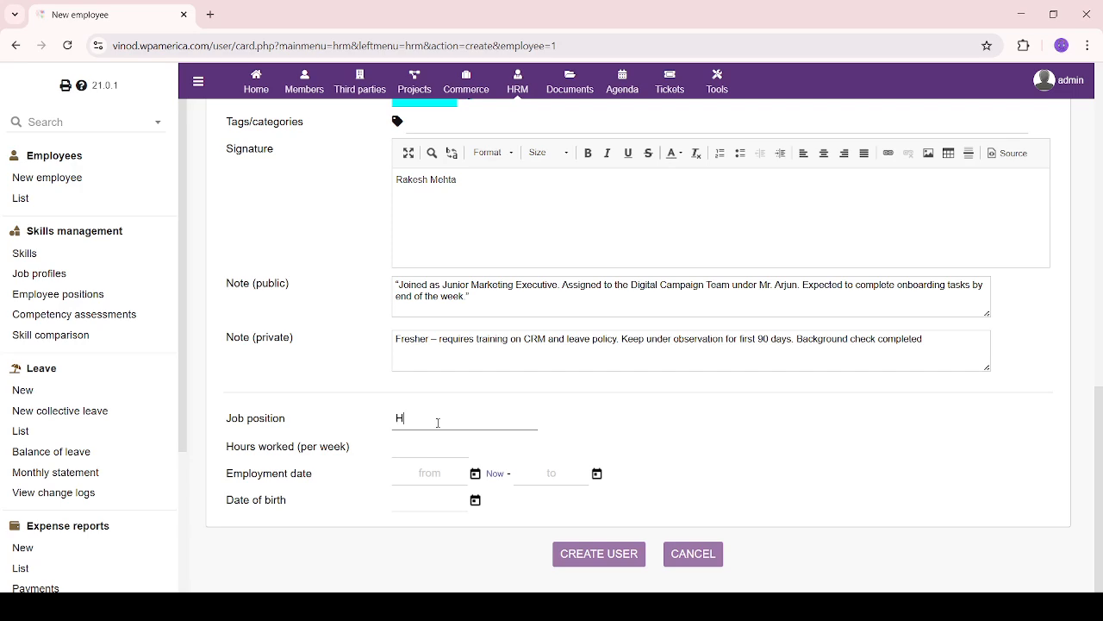
type("R Associate")
key("Tab")
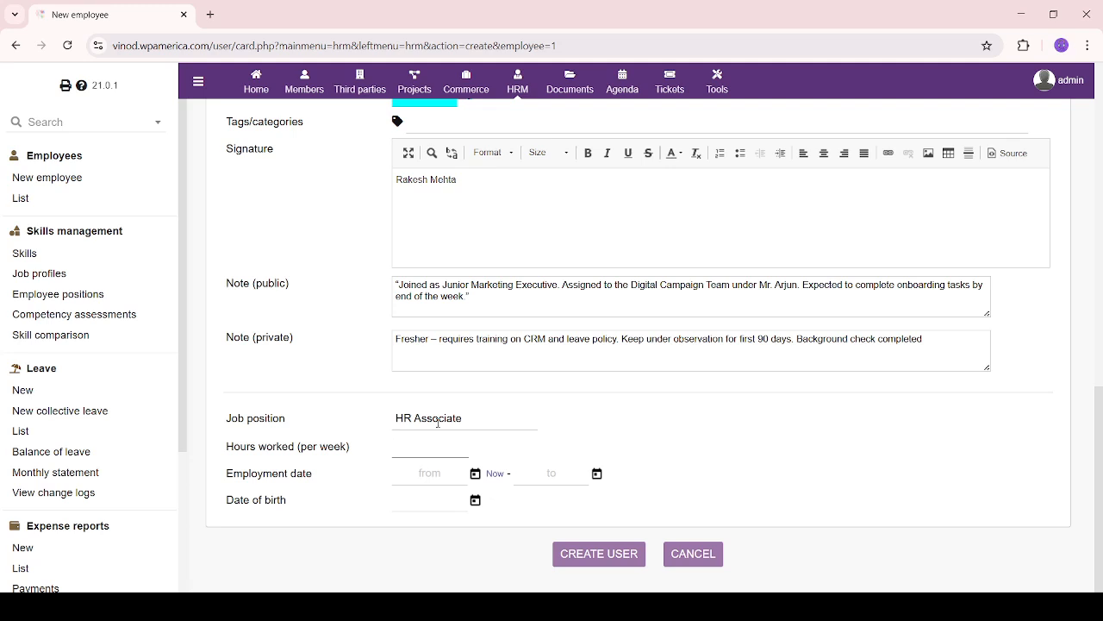
type("40")
key("Tab")
Set the employment period from 18 July 2025 to 31 December 2025
left_click(473, 476)
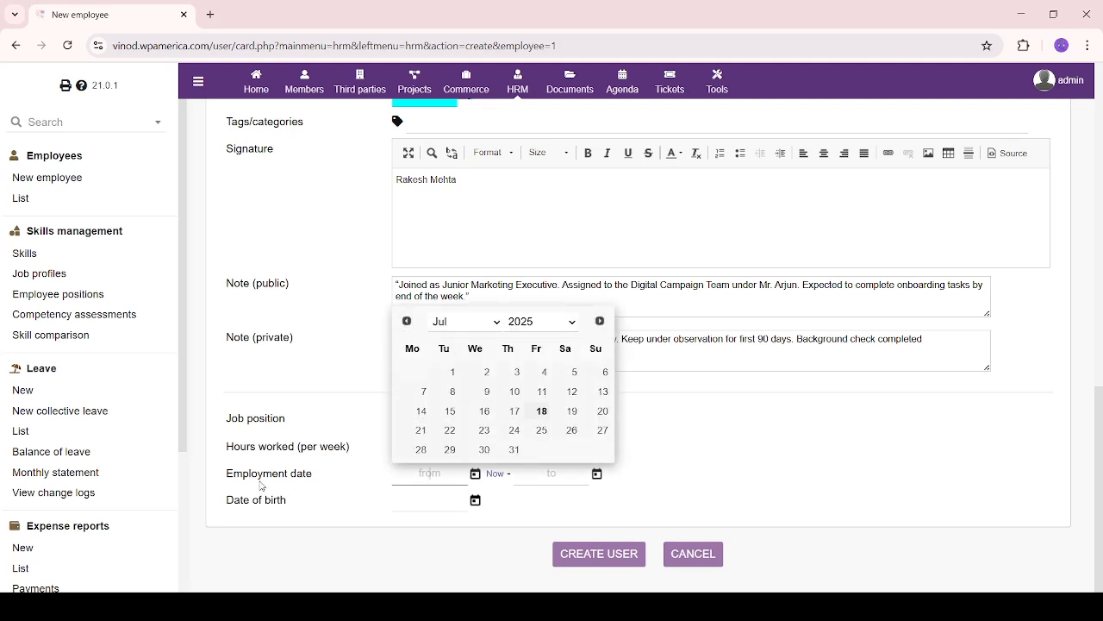
left_click(542, 412)
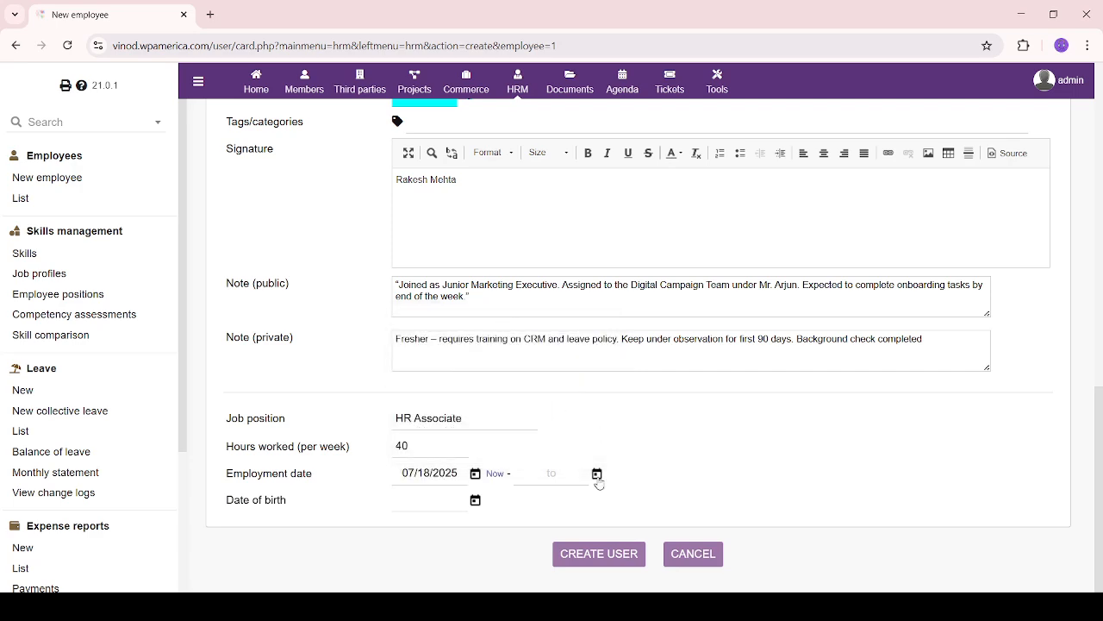
left_click(598, 476)
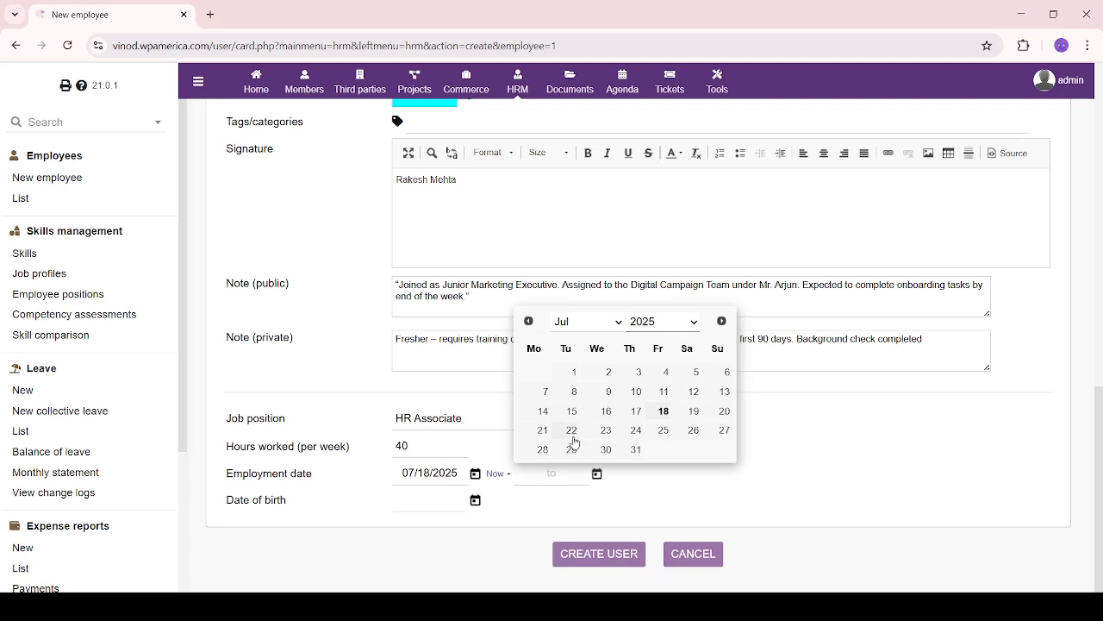
left_click(587, 320)
left_click(566, 554)
left_click(600, 454)
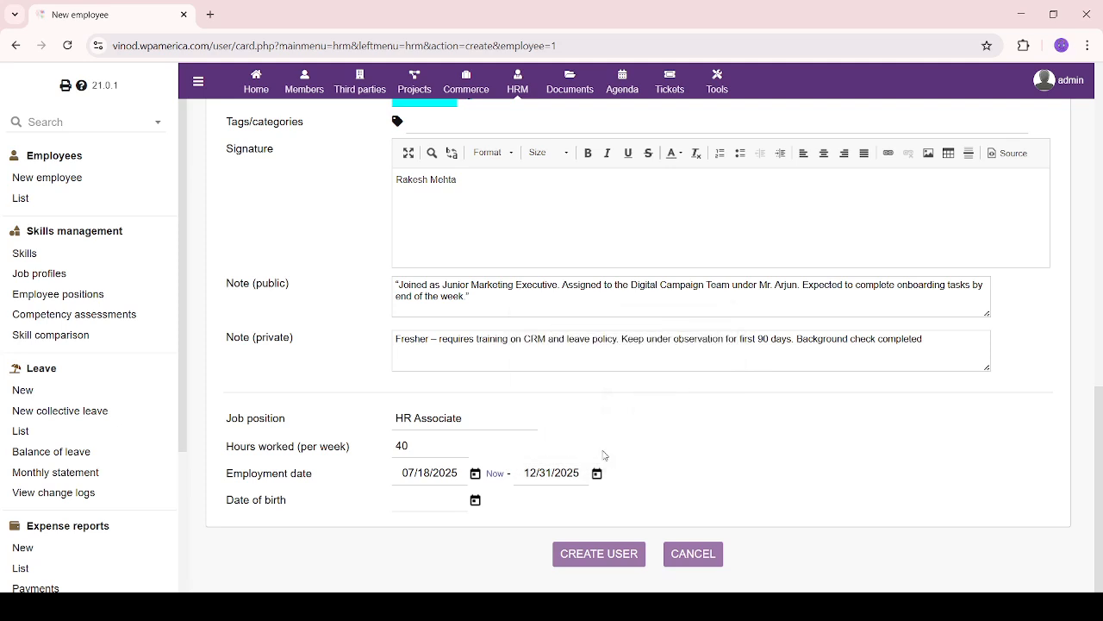
Set the birth date to 31 July 1995 and create the user
left_click(475, 501)
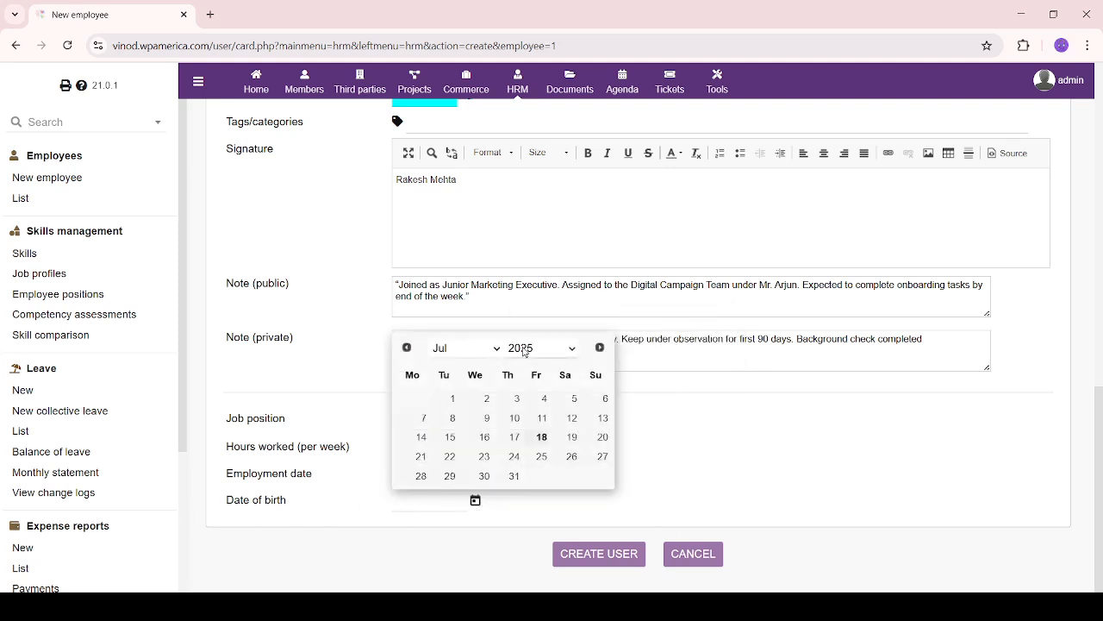
left_click(547, 198)
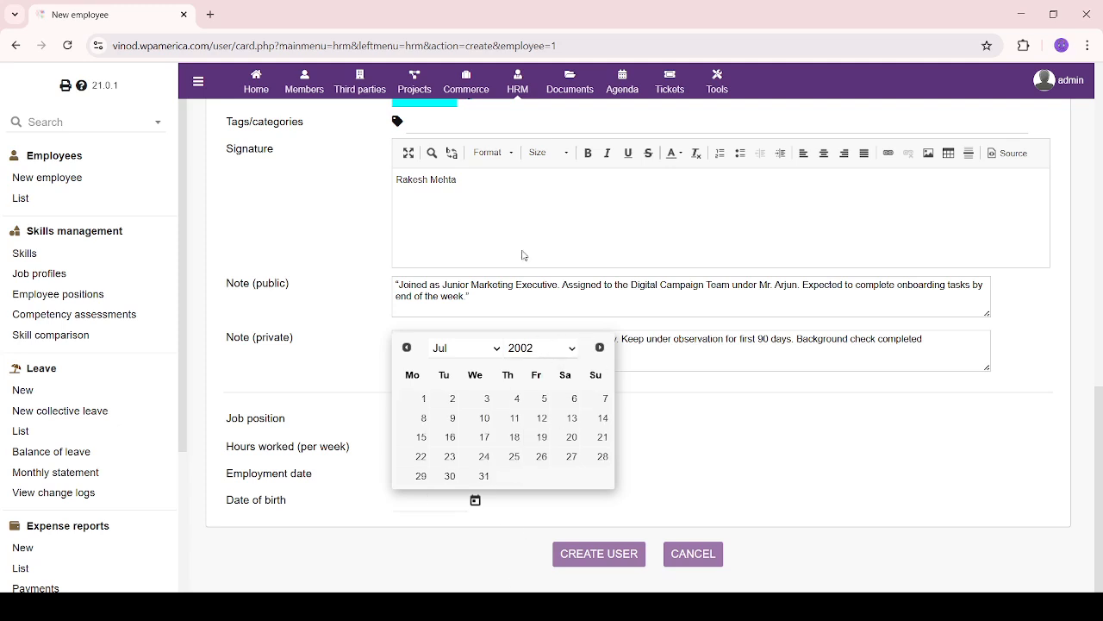
left_click(546, 206)
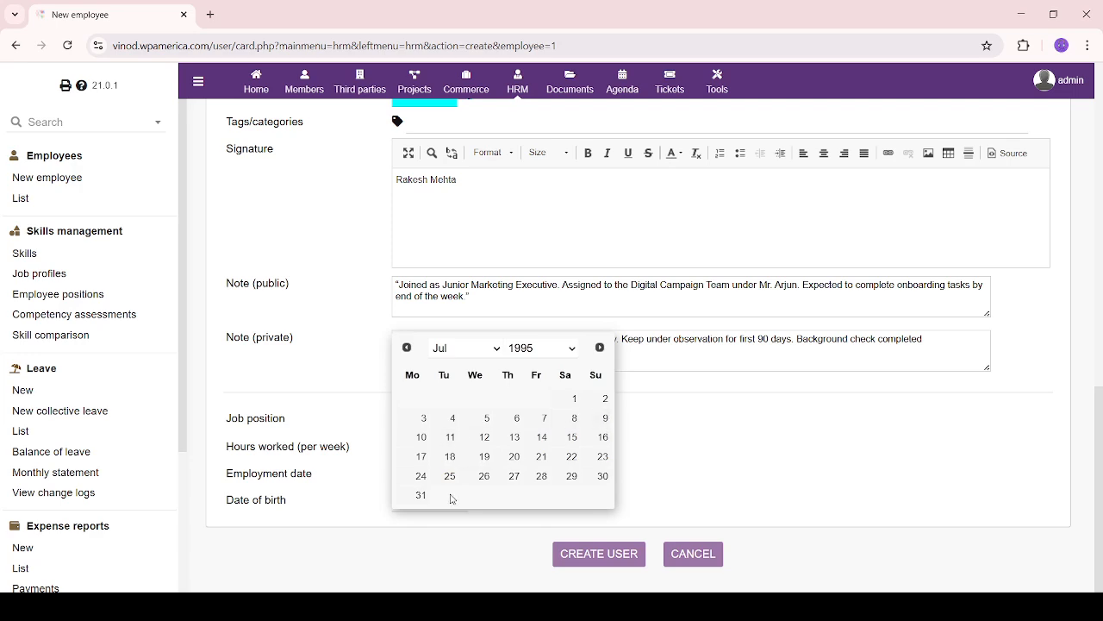
left_click(421, 494)
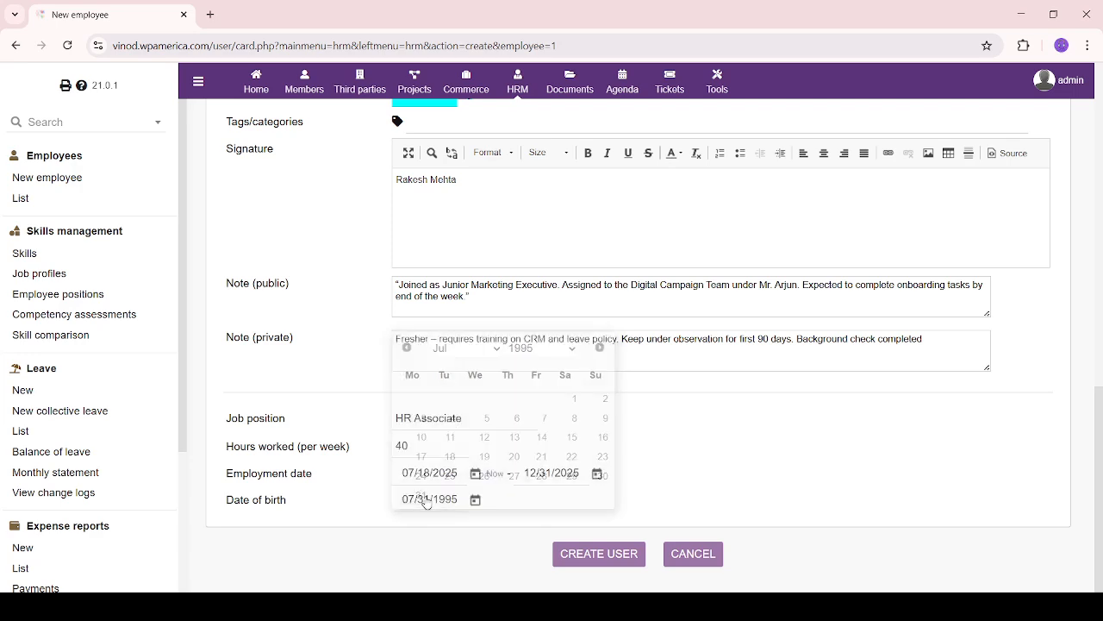
left_click(617, 556)
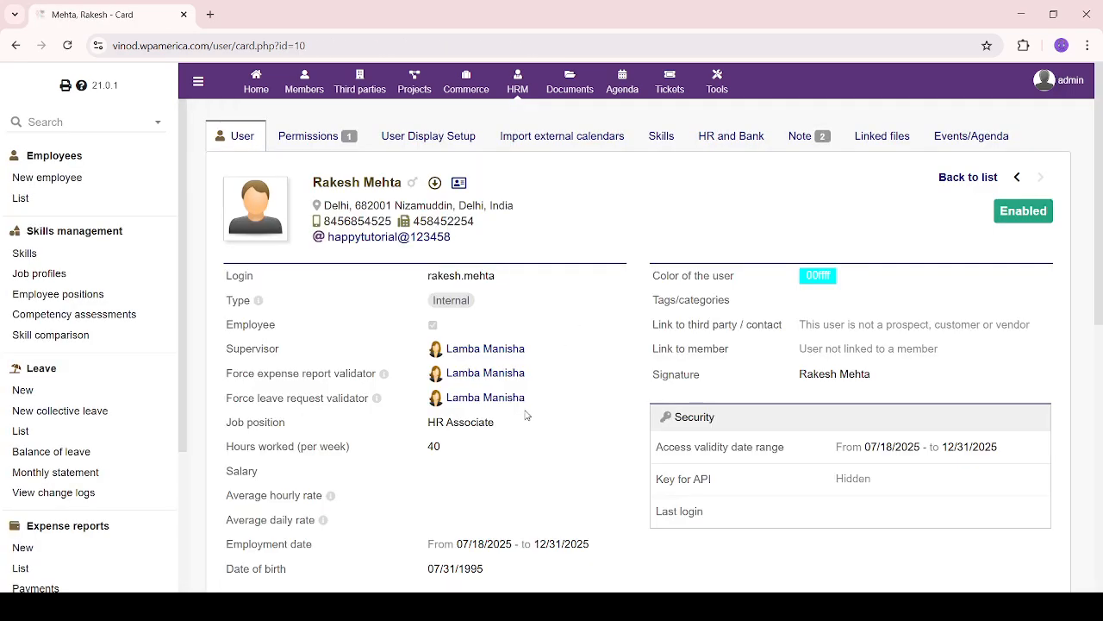
scroll(526, 415, "down", 5)
scroll(527, 416, "up", 2)
left_click(317, 137)
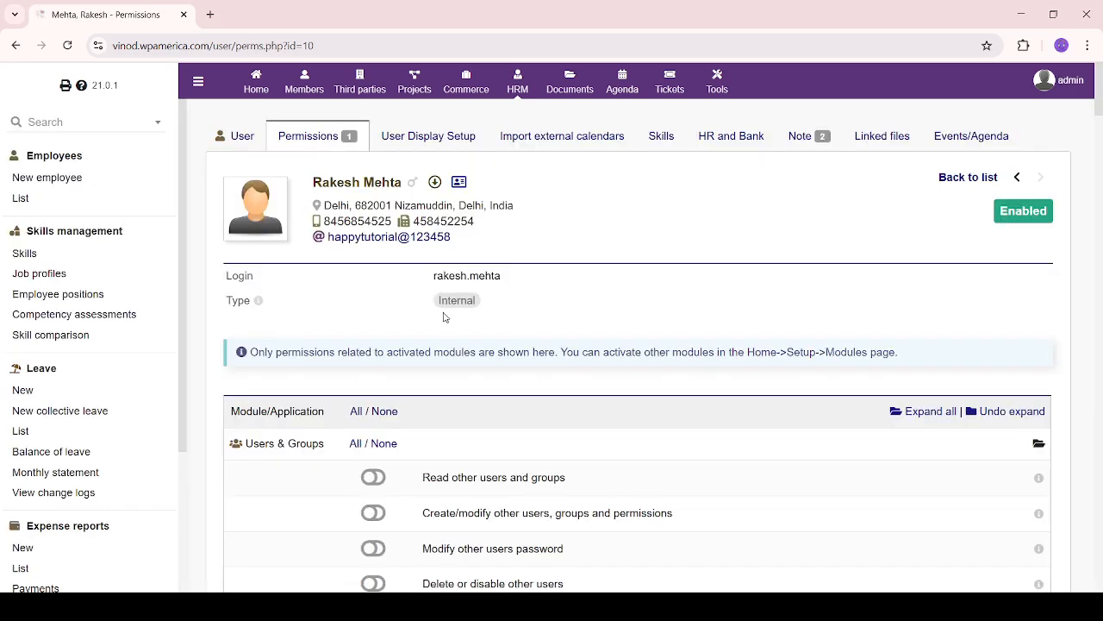
scroll(379, 298, "down", 3)
scroll(337, 433, "up", 3)
scroll(482, 412, "down", 2)
scroll(483, 409, "down", 2)
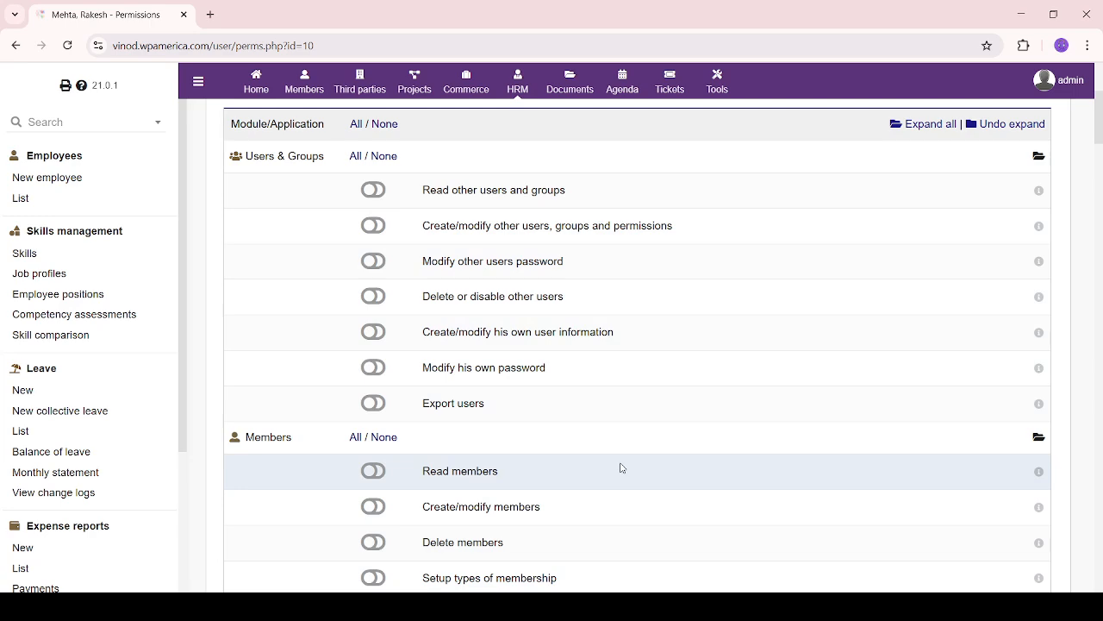
scroll(621, 469, "down", 2)
scroll(621, 468, "down", 2)
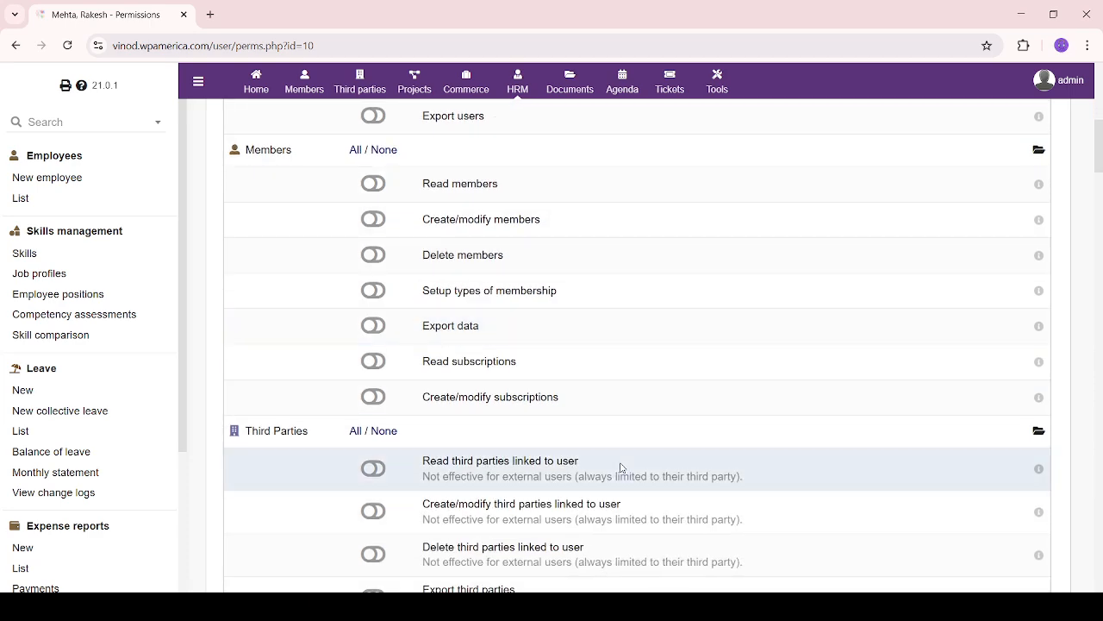
scroll(621, 468, "down", 3)
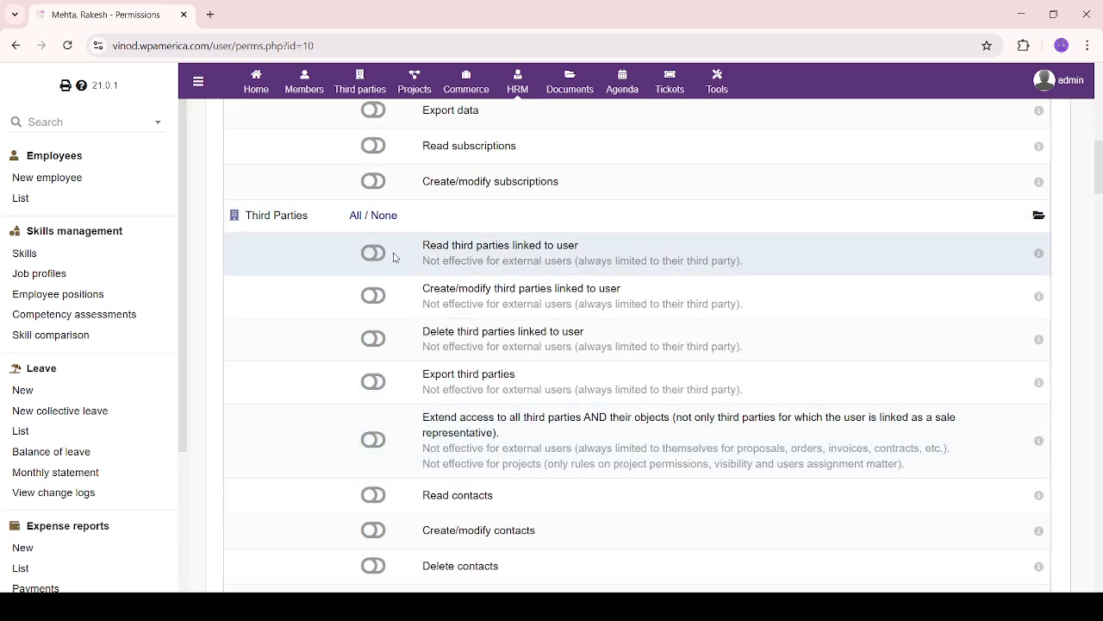
scroll(454, 451, "down", 4)
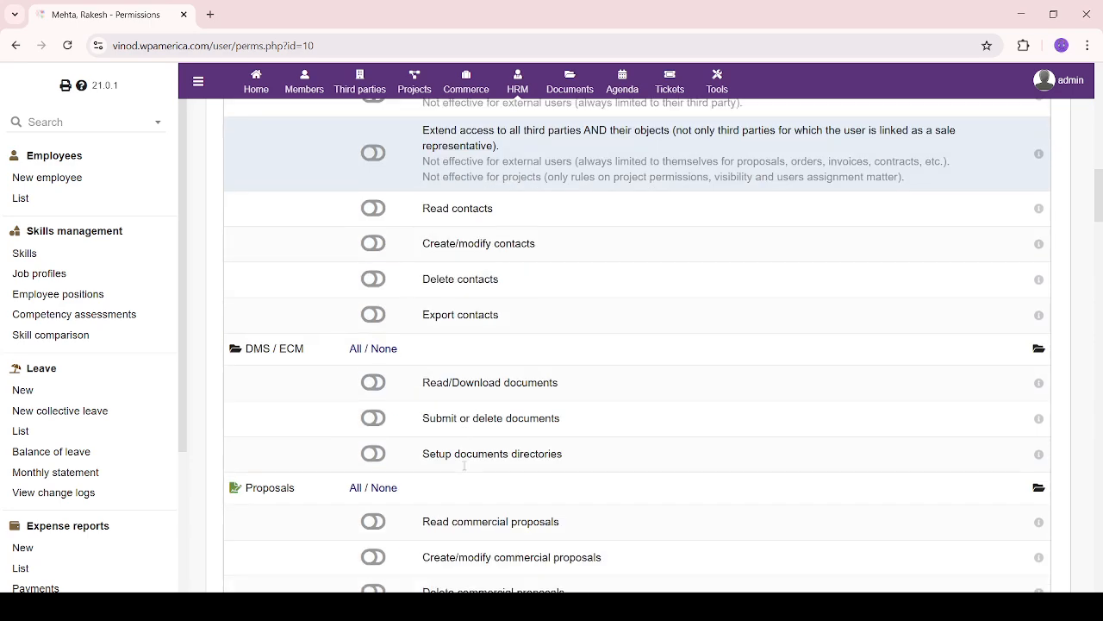
scroll(388, 402, "down", 3)
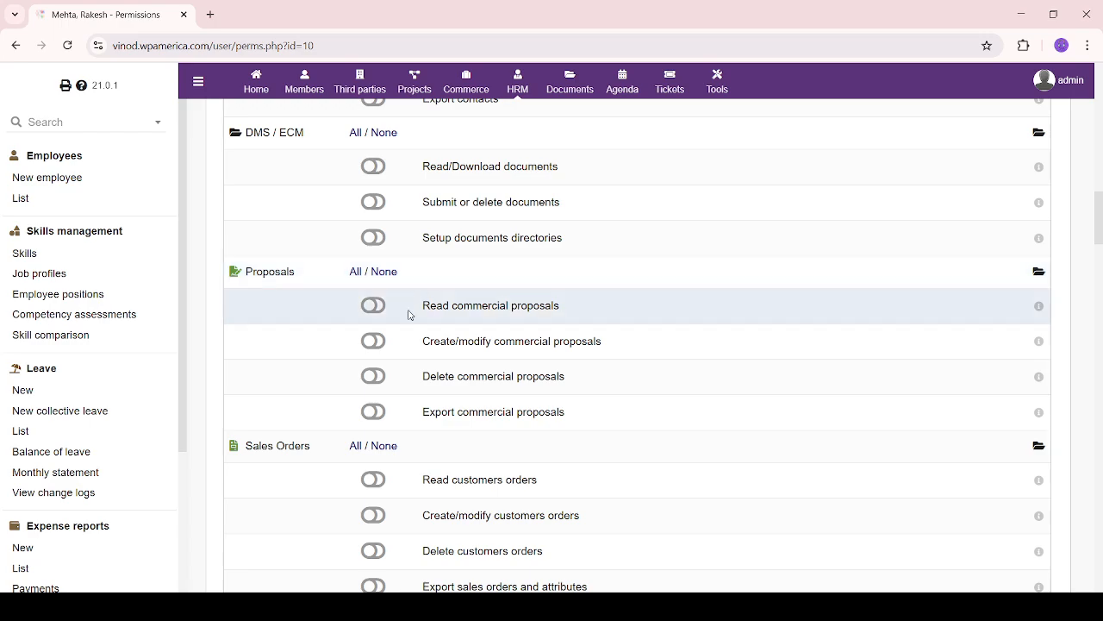
scroll(409, 313, "down", 3)
scroll(488, 337, "down", 5)
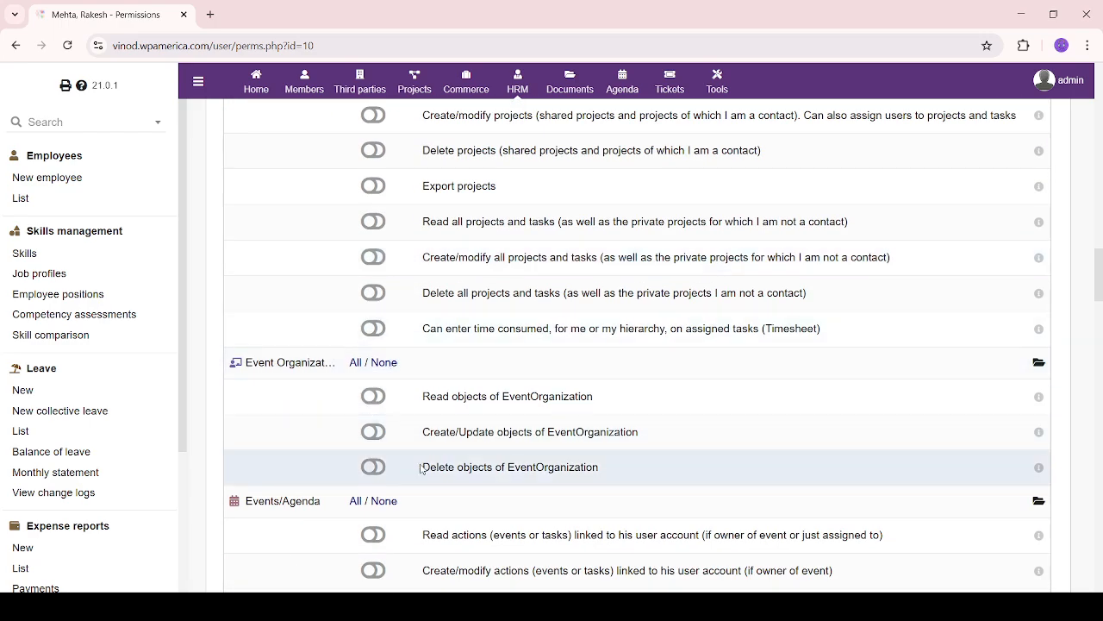
scroll(423, 466, "down", 4)
scroll(453, 446, "down", 2)
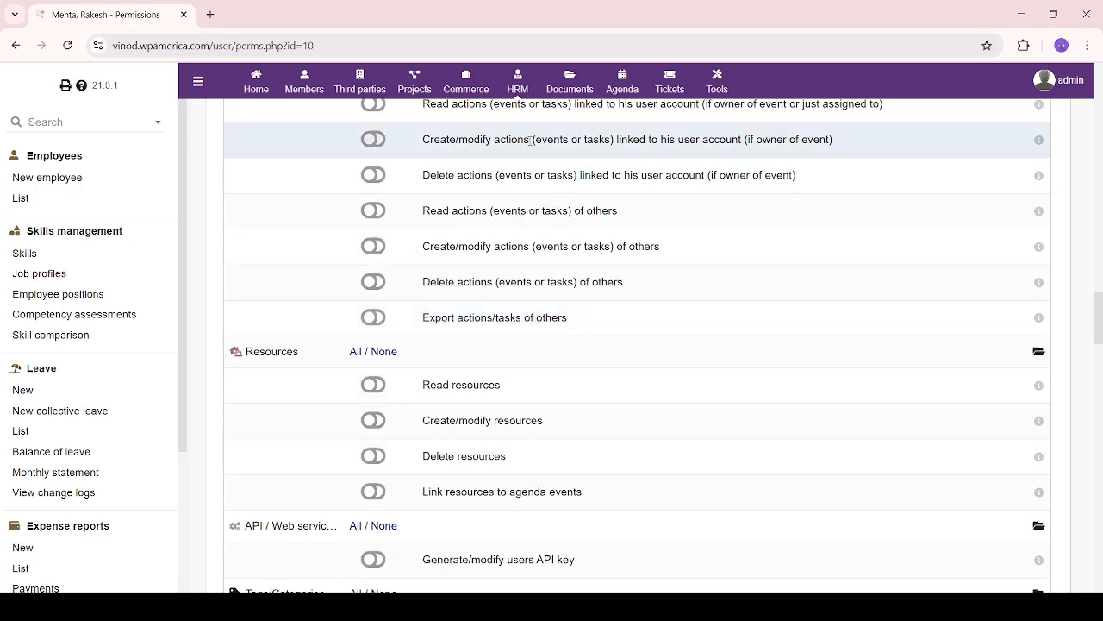
scroll(504, 448, "up", 15)
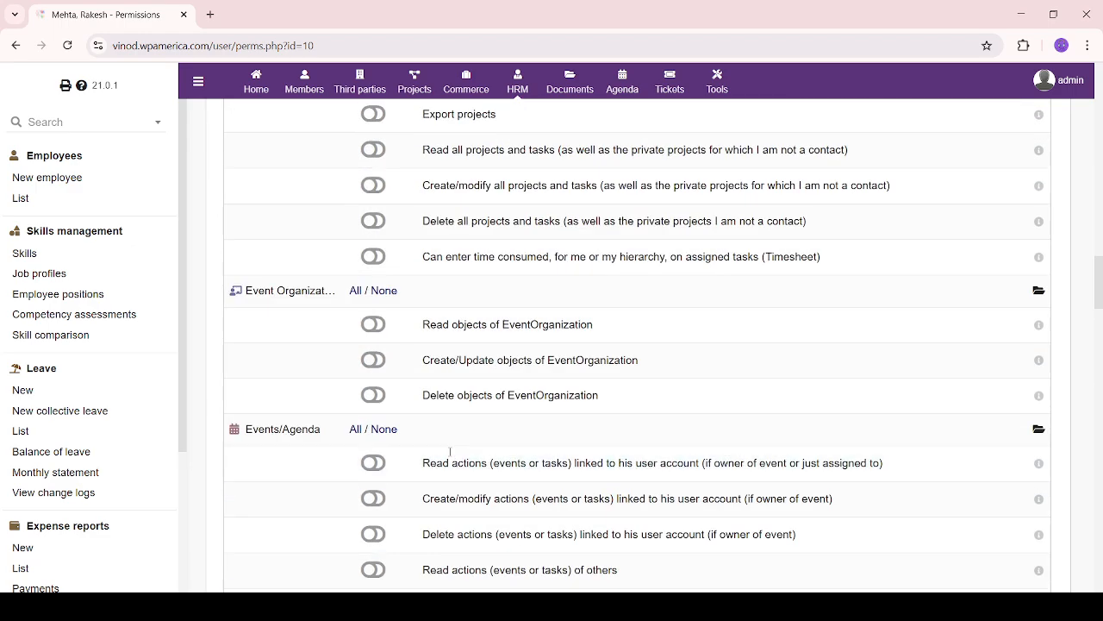
scroll(450, 456, "up", 5)
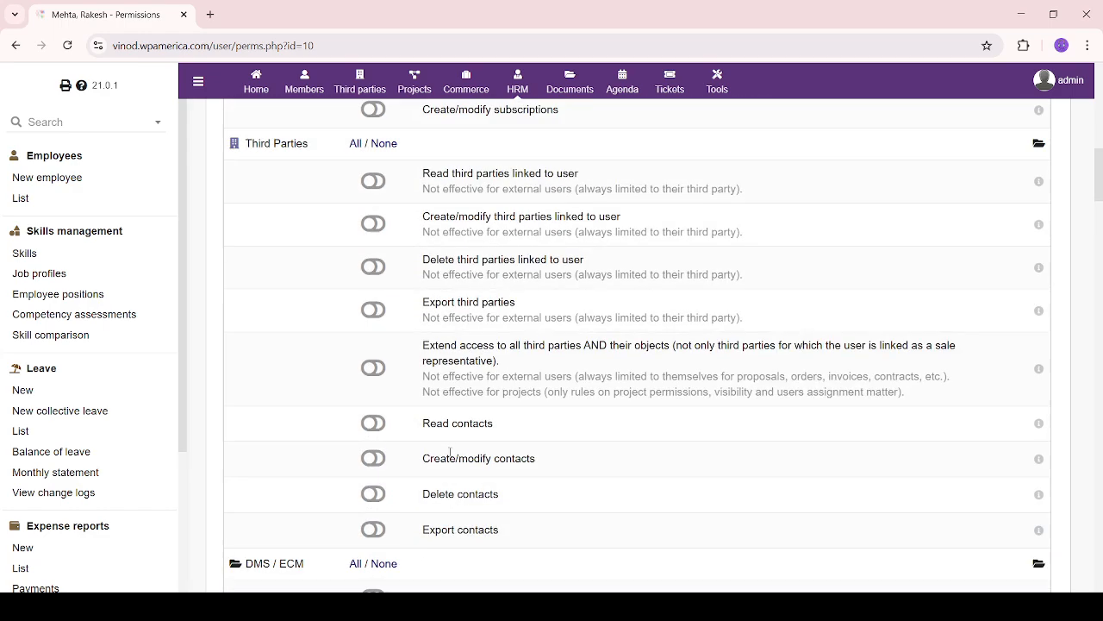
scroll(449, 456, "up", 10)
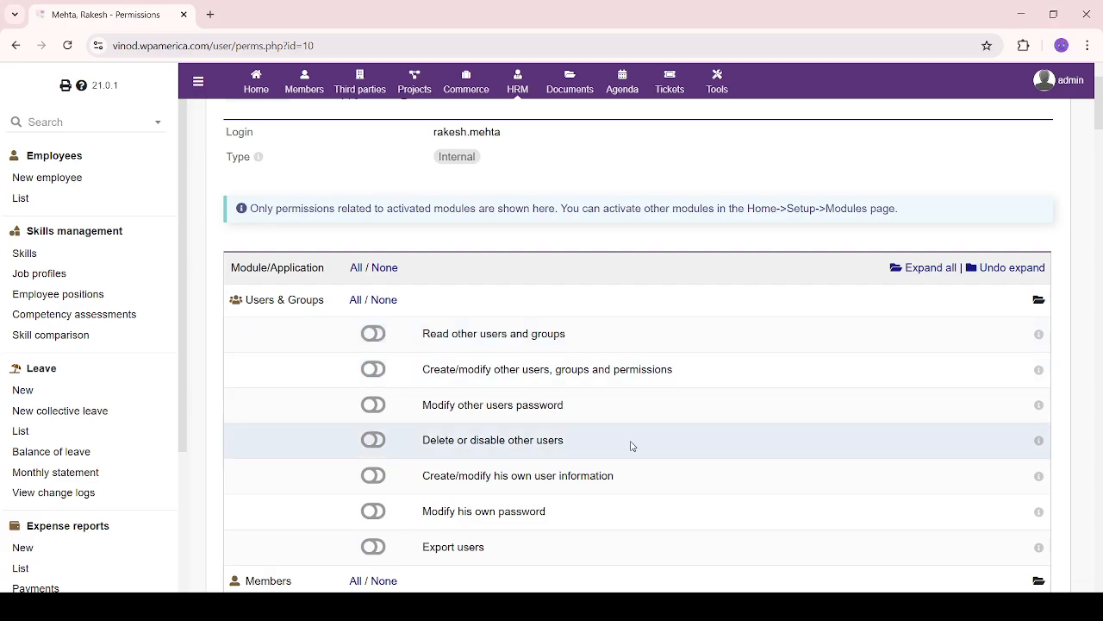
scroll(512, 438, "down", 10)
scroll(515, 434, "down", 20)
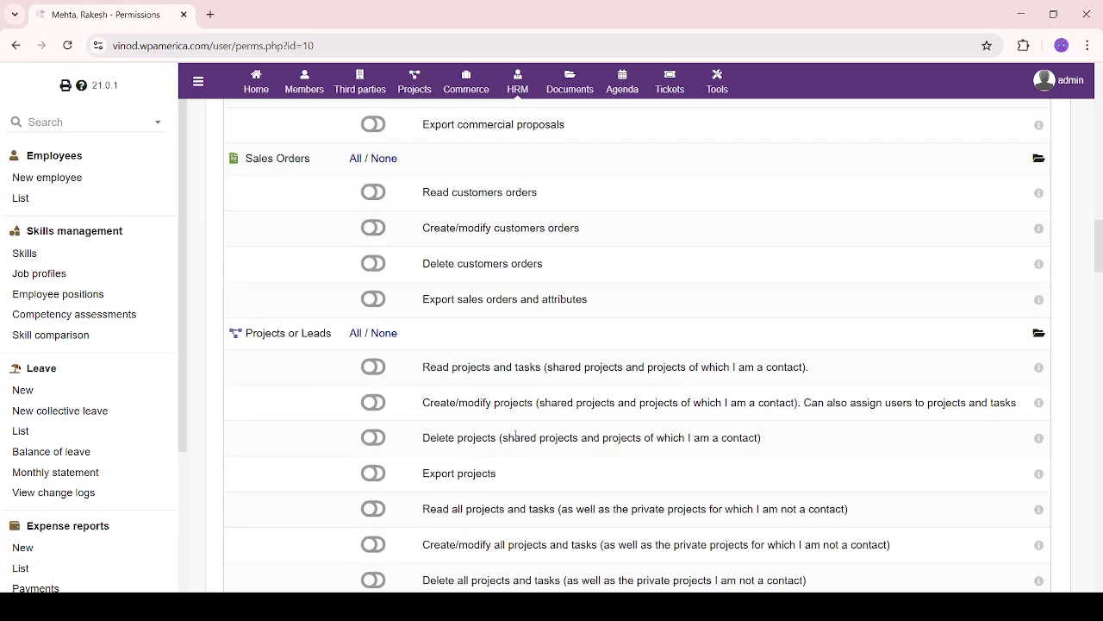
scroll(516, 434, "down", 4)
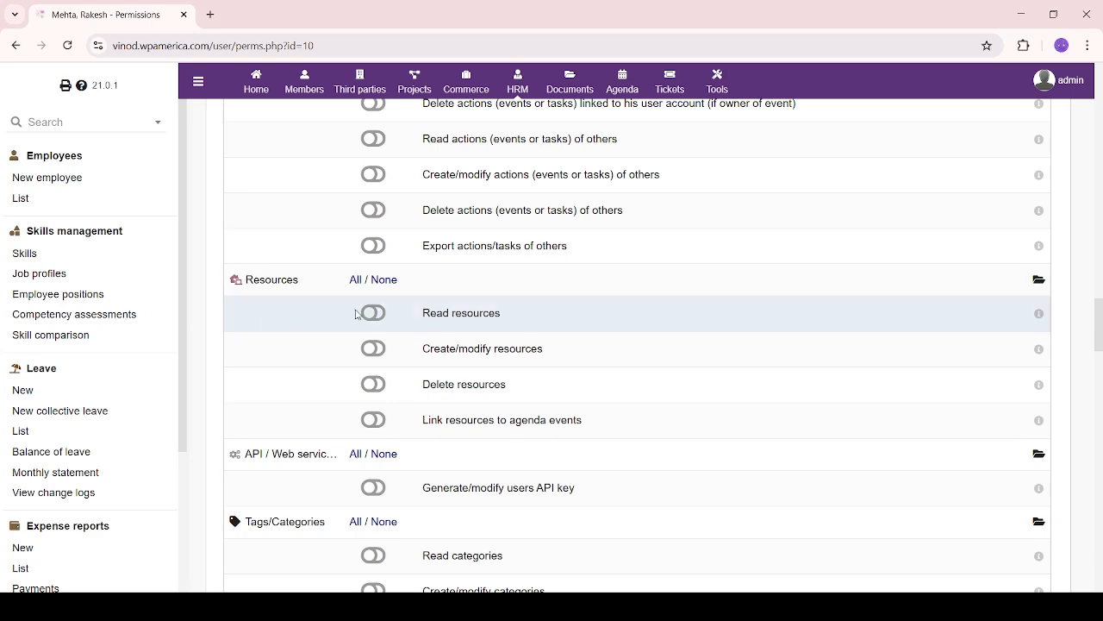
Grant the Read resources and Read categories permissions
left_click(383, 319)
scroll(392, 357, "down", 2)
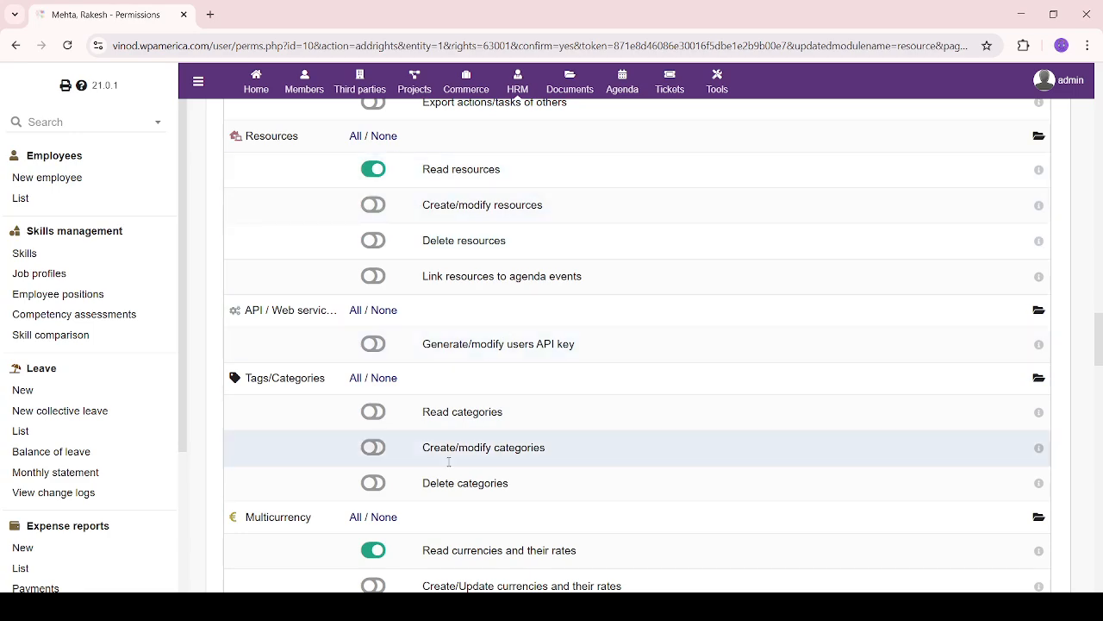
scroll(482, 431, "down", 2)
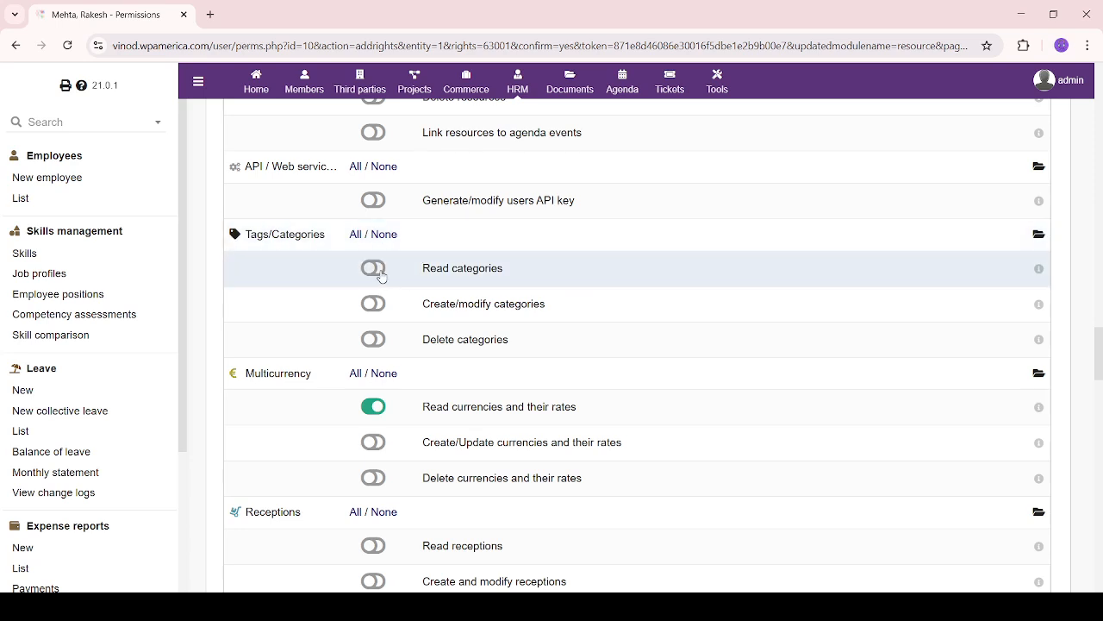
left_click(381, 274)
scroll(457, 421, "down", 7)
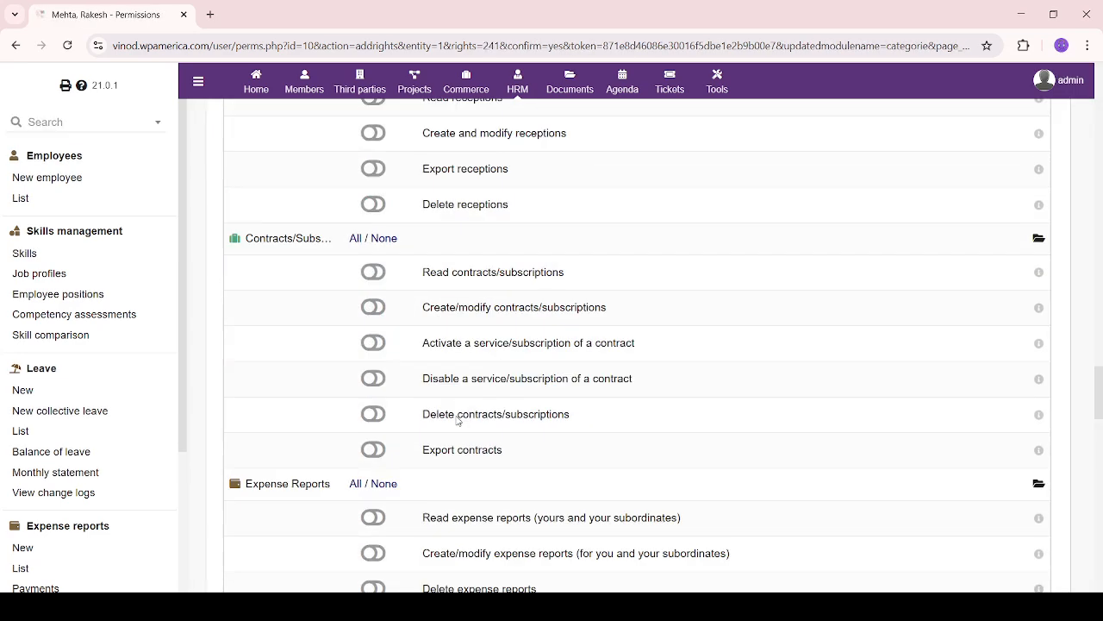
scroll(457, 420, "down", 8)
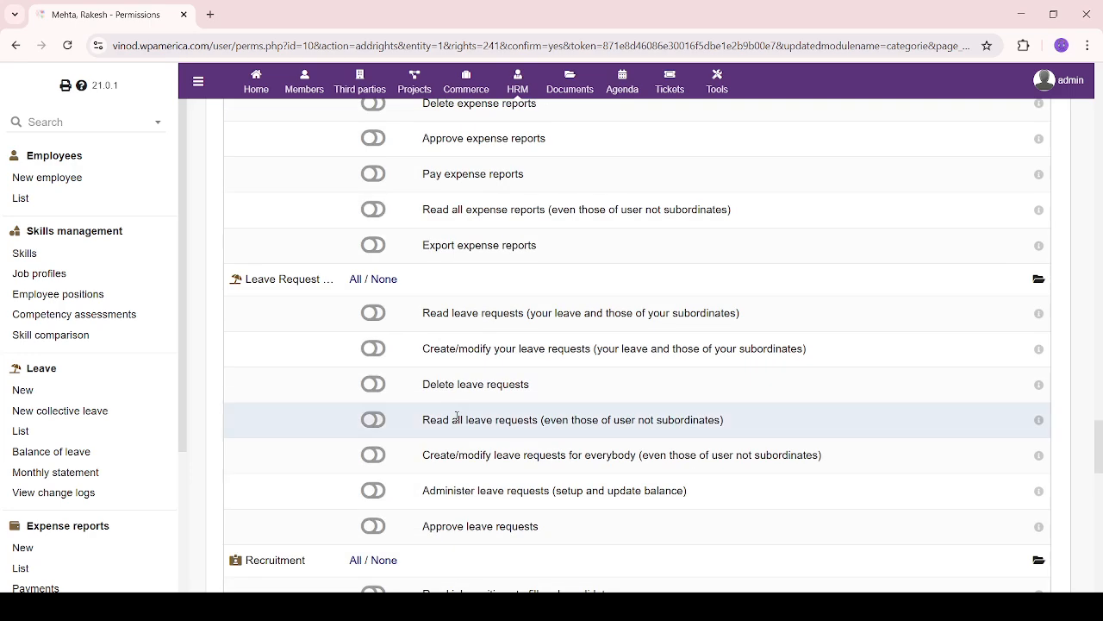
scroll(457, 415, "down", 6)
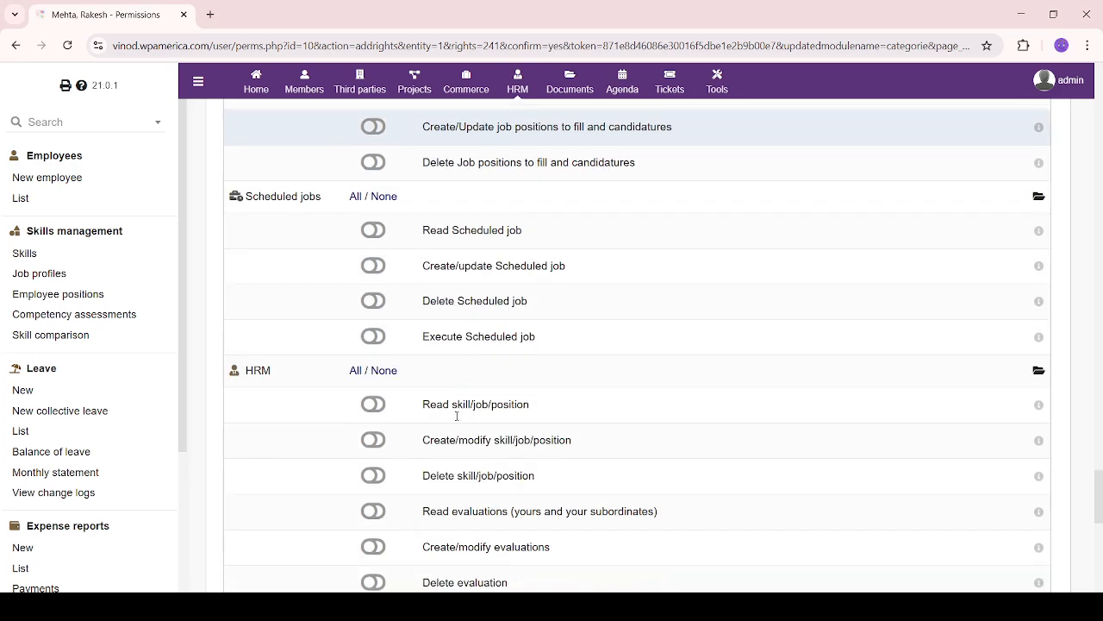
scroll(457, 417, "up", 3)
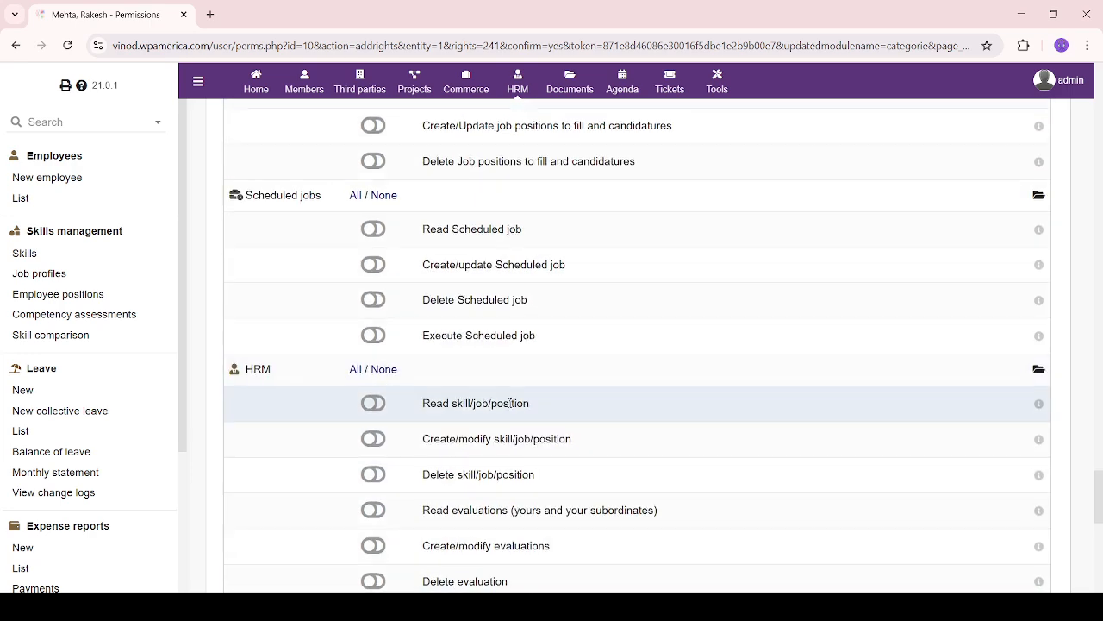
scroll(289, 380, "down", 2)
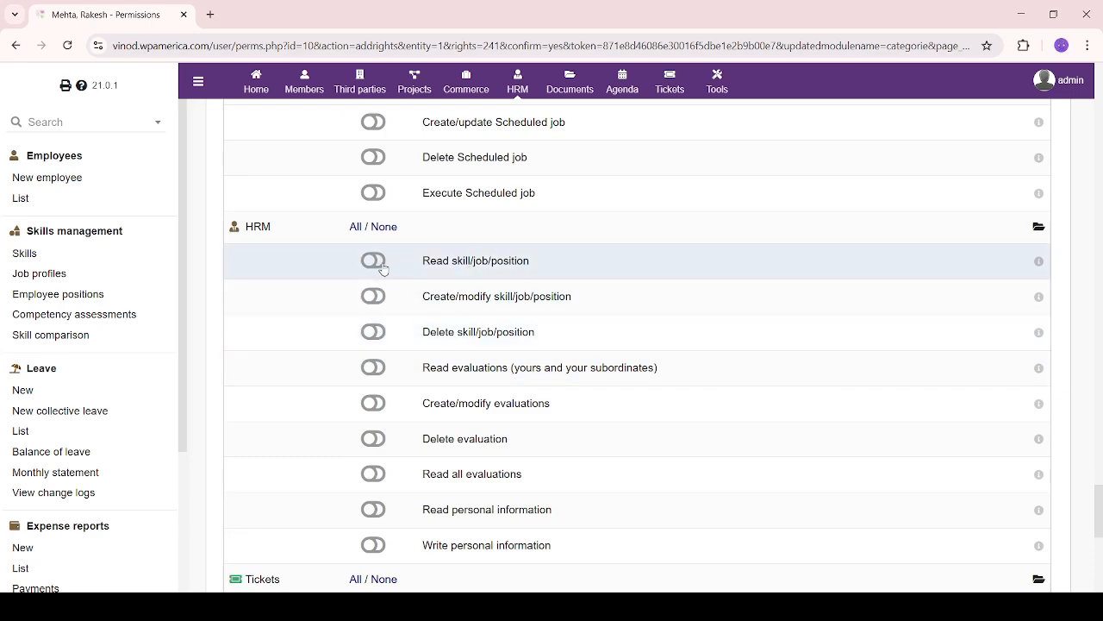
scroll(375, 306, "down", 2)
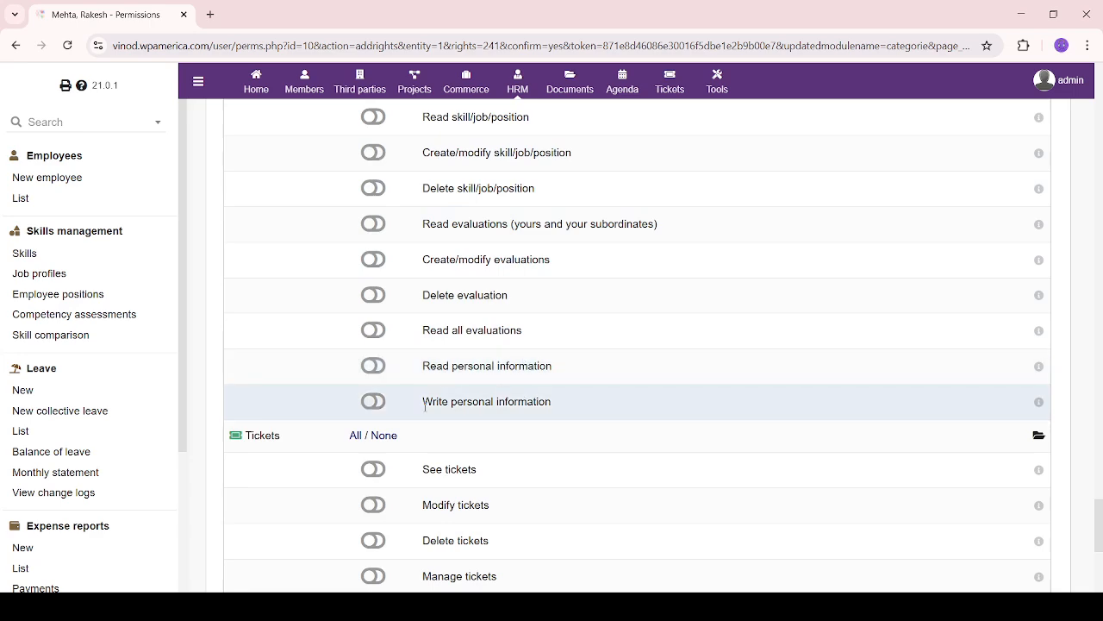
scroll(450, 412, "up", 3)
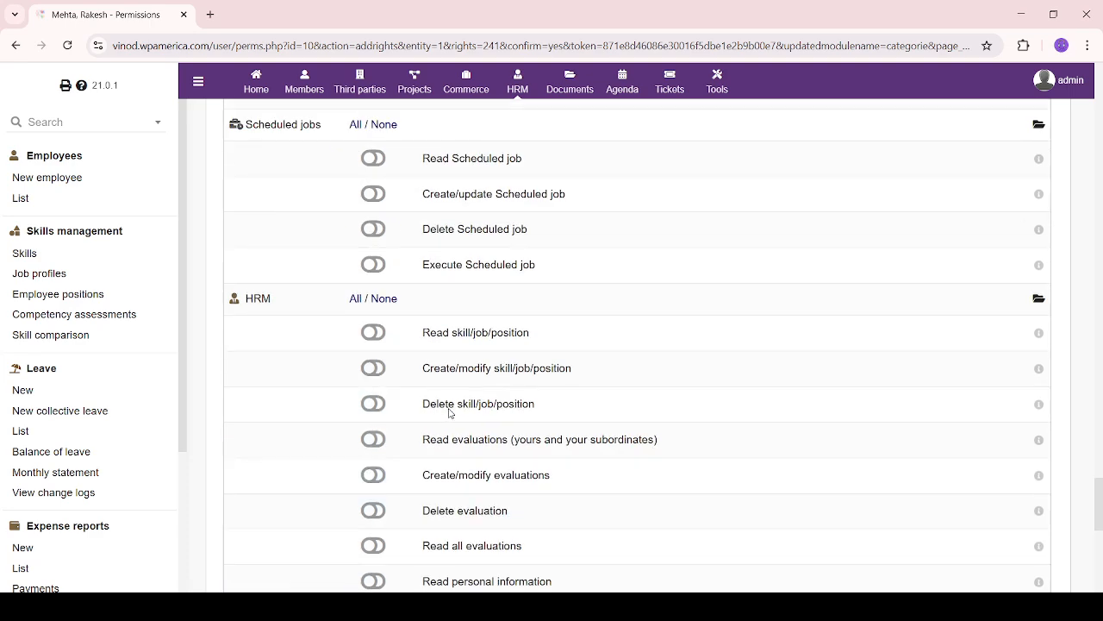
Grant the Read skill/job/position permission
left_click(373, 332)
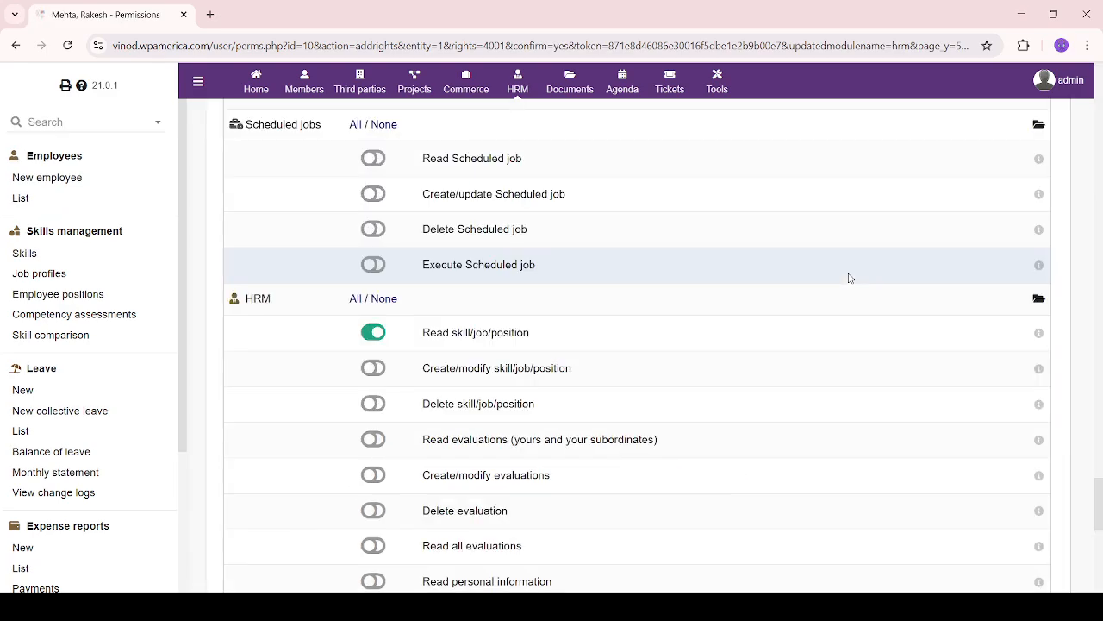
scroll(401, 371, "down", 5)
scroll(400, 375, "up", 15)
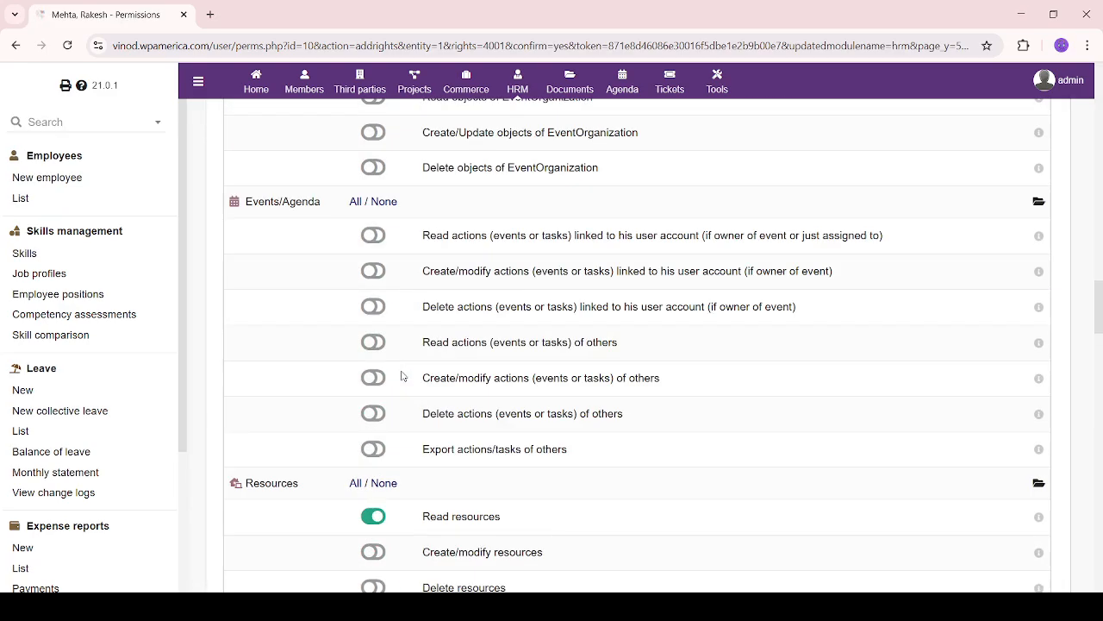
scroll(401, 375, "up", 15)
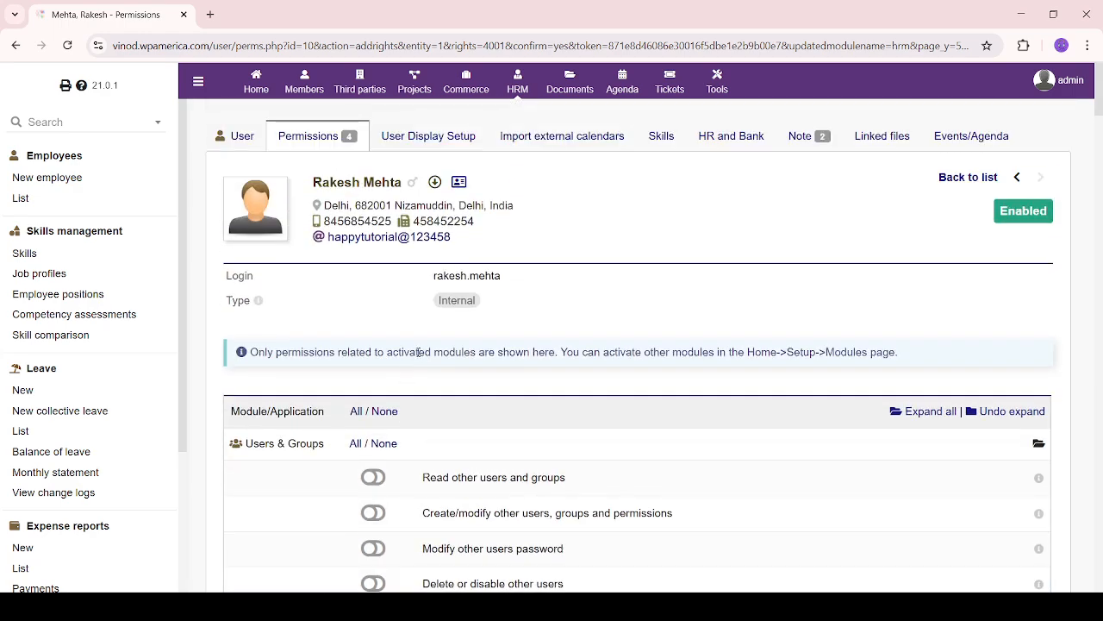
scroll(473, 441, "down", 3)
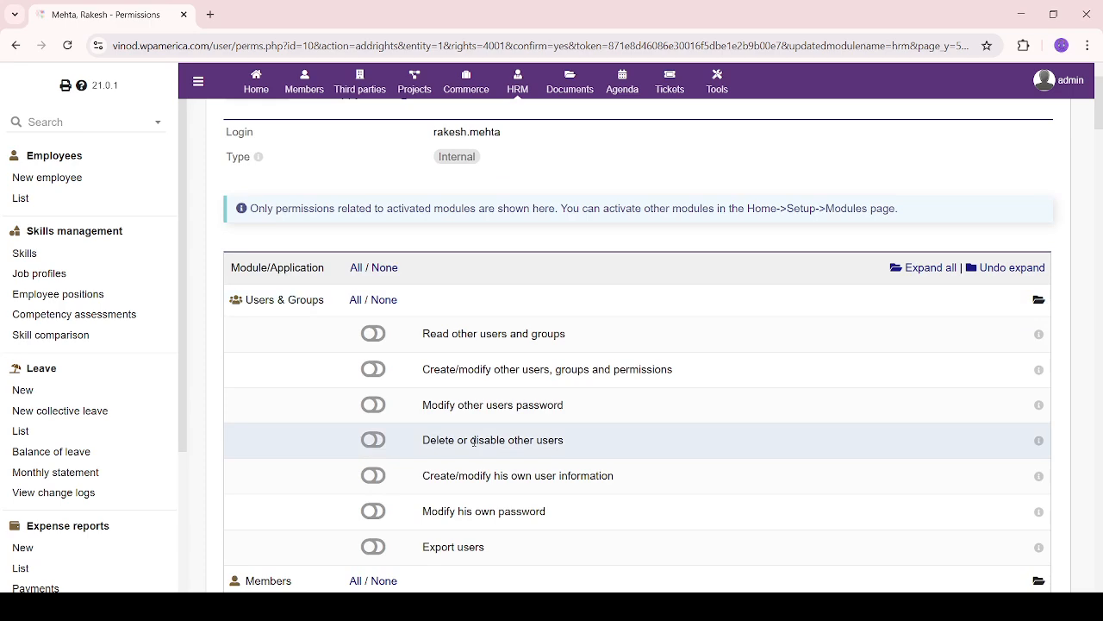
scroll(474, 441, "up", 3)
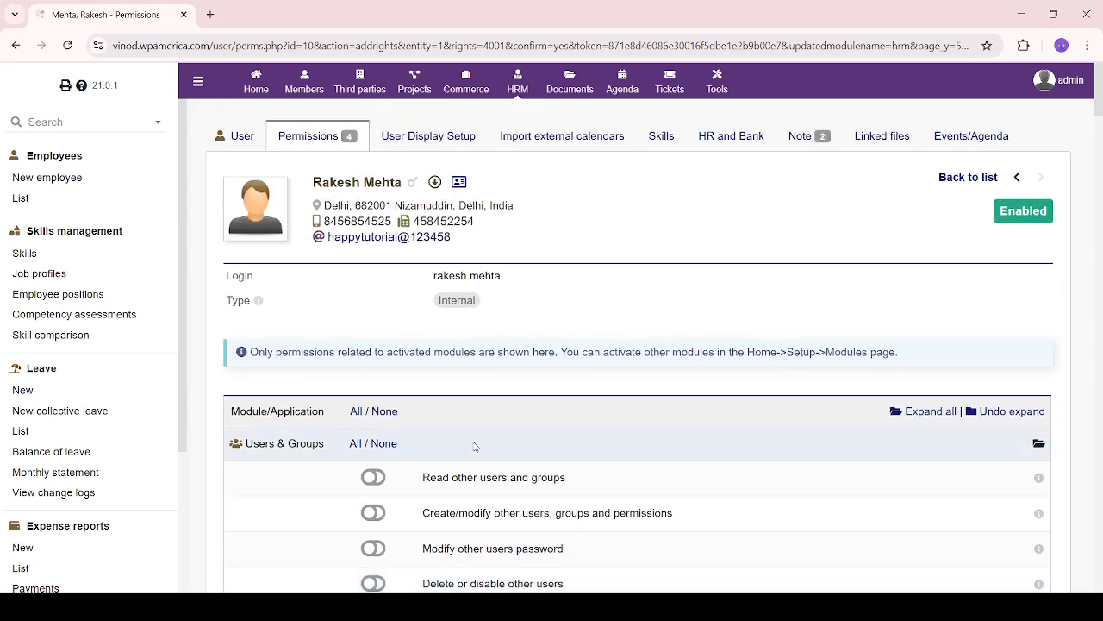
scroll(473, 446, "down", 2)
scroll(474, 441, "up", 2)
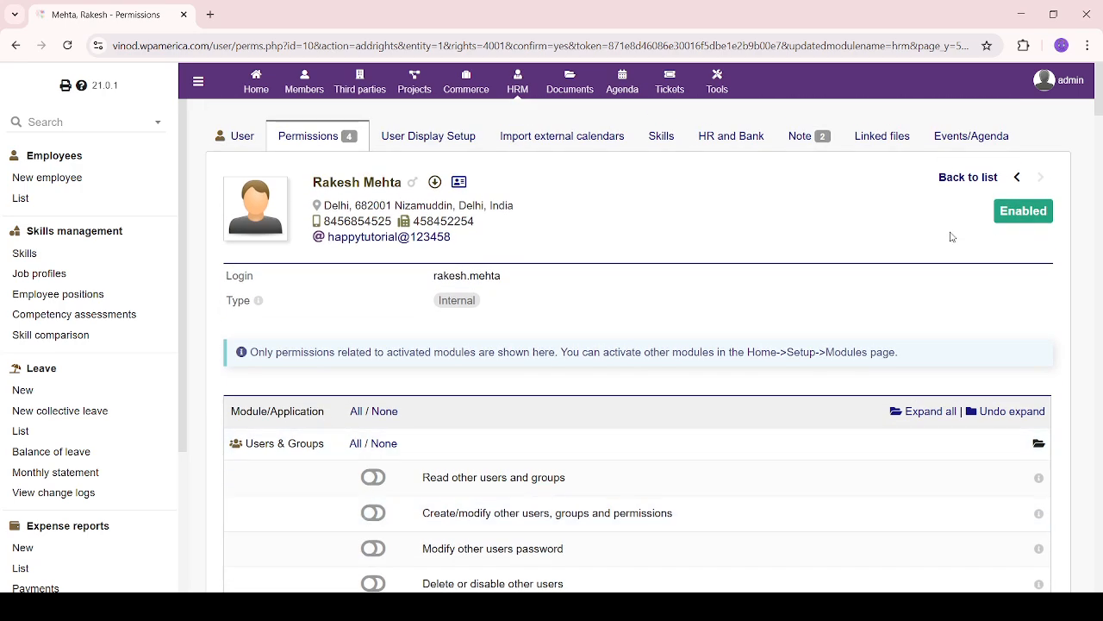
scroll(638, 419, "down", 10)
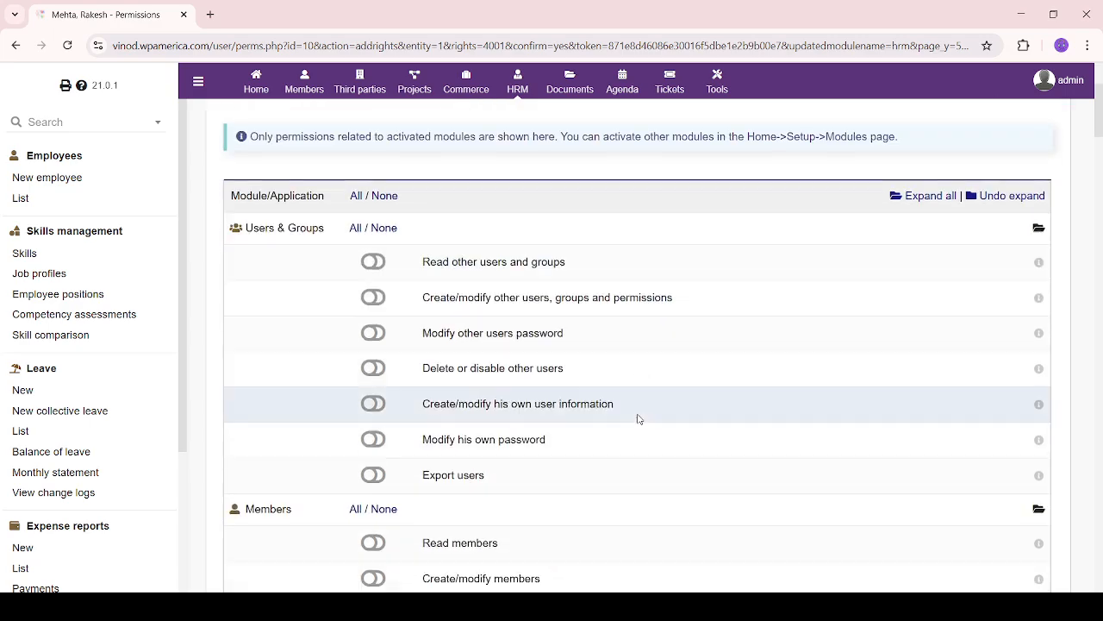
scroll(636, 420, "down", 2)
scroll(638, 420, "up", 15)
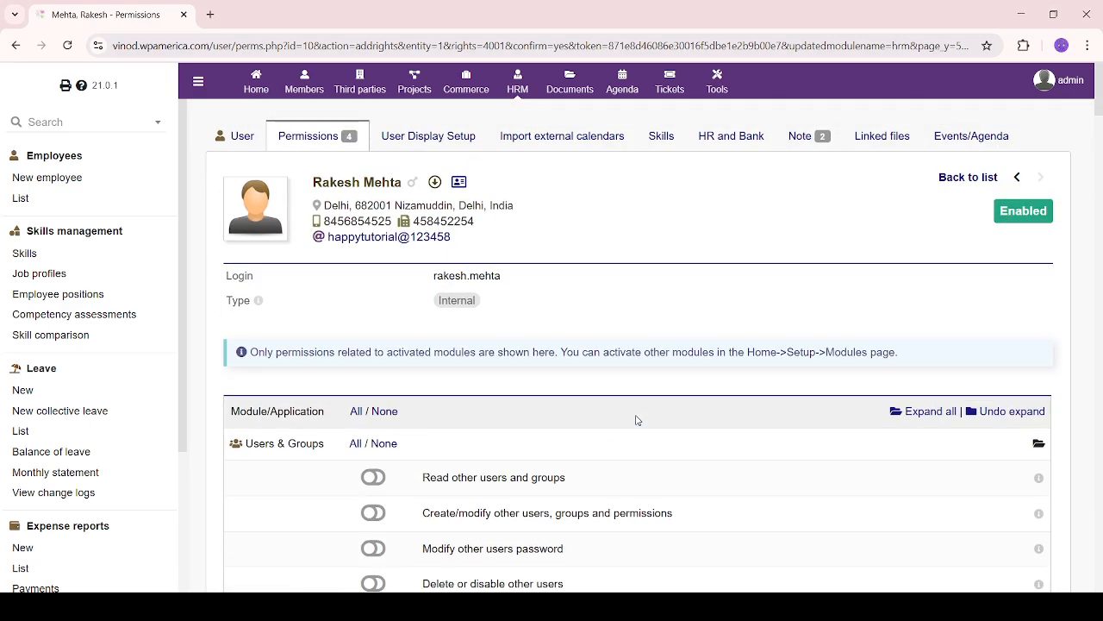
left_click(427, 142)
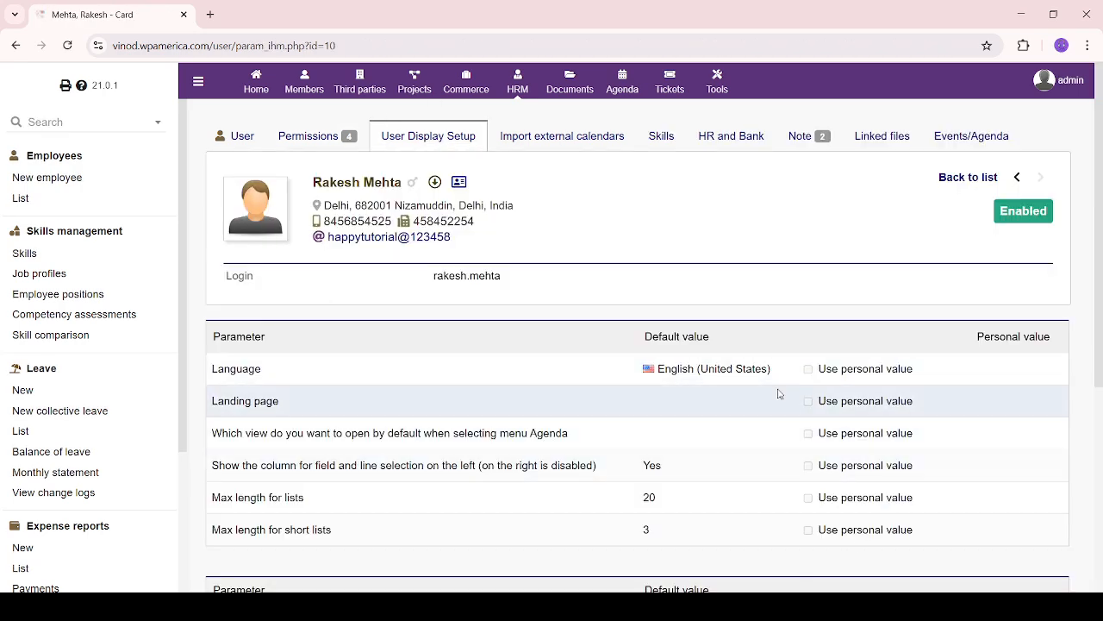
left_click_drag(565, 337, 830, 338)
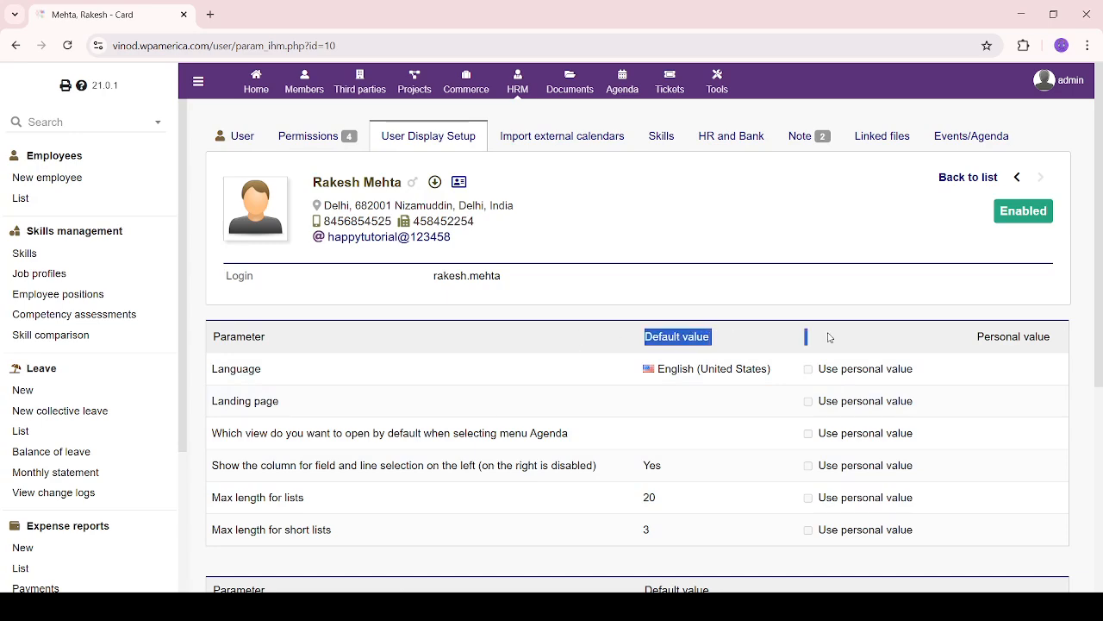
scroll(788, 485, "down", 3)
scroll(690, 411, "down", 1)
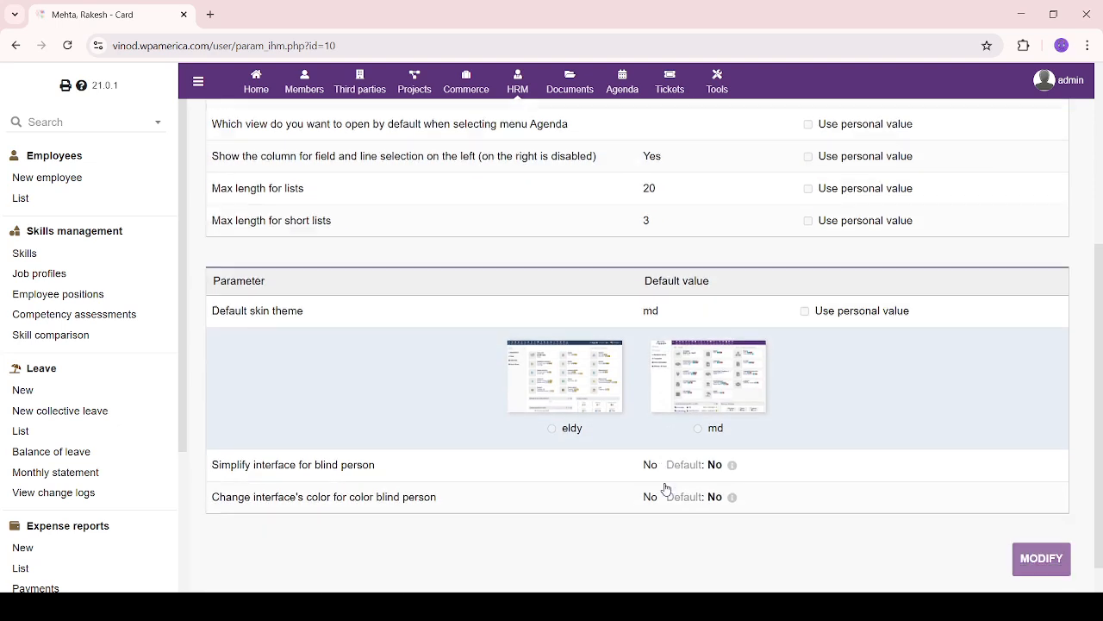
scroll(666, 489, "down", 1)
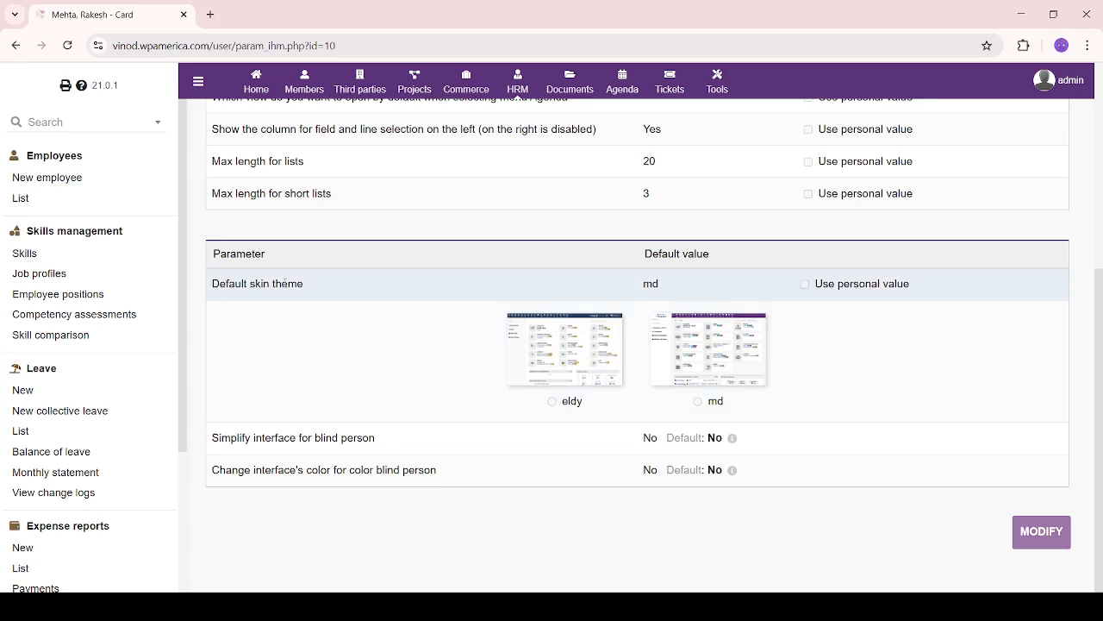
left_click_drag(520, 290, 687, 289)
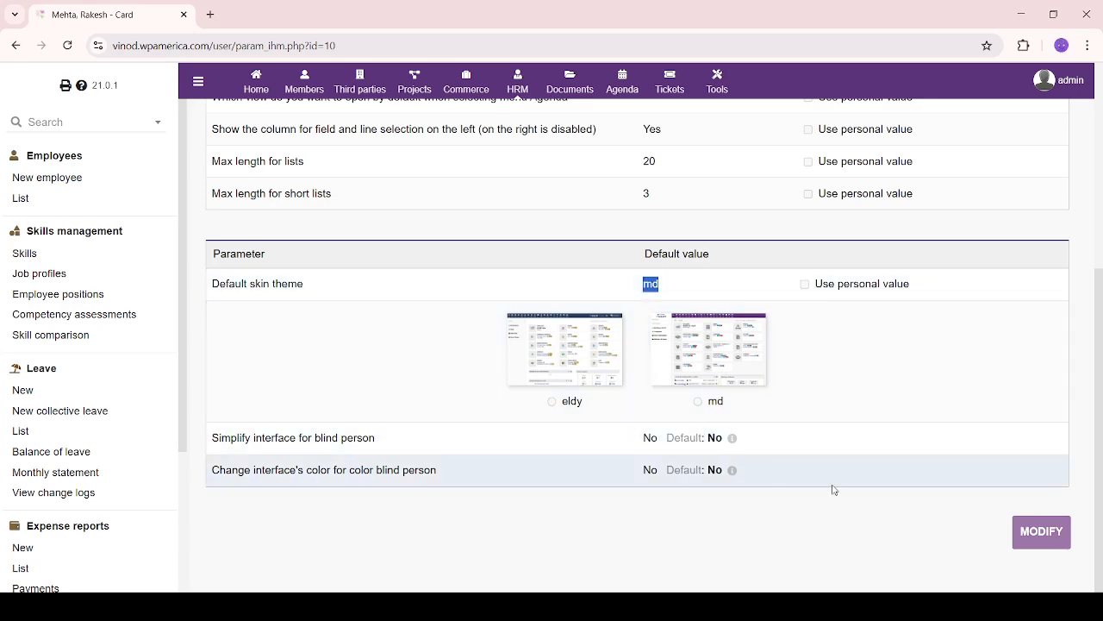
scroll(832, 488, "up", 4)
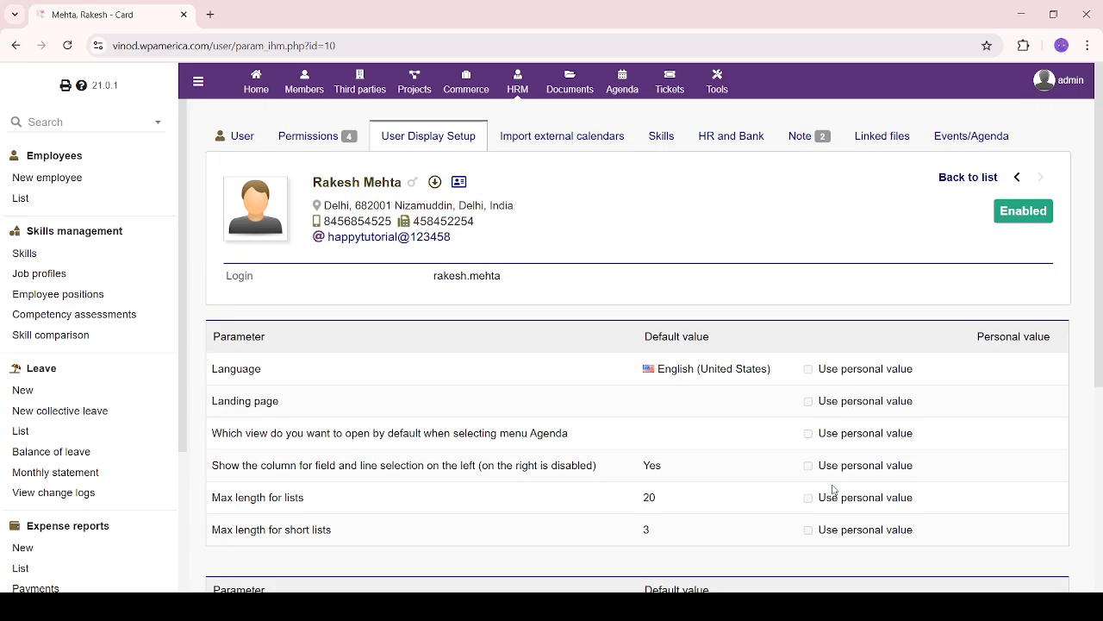
left_click(568, 147)
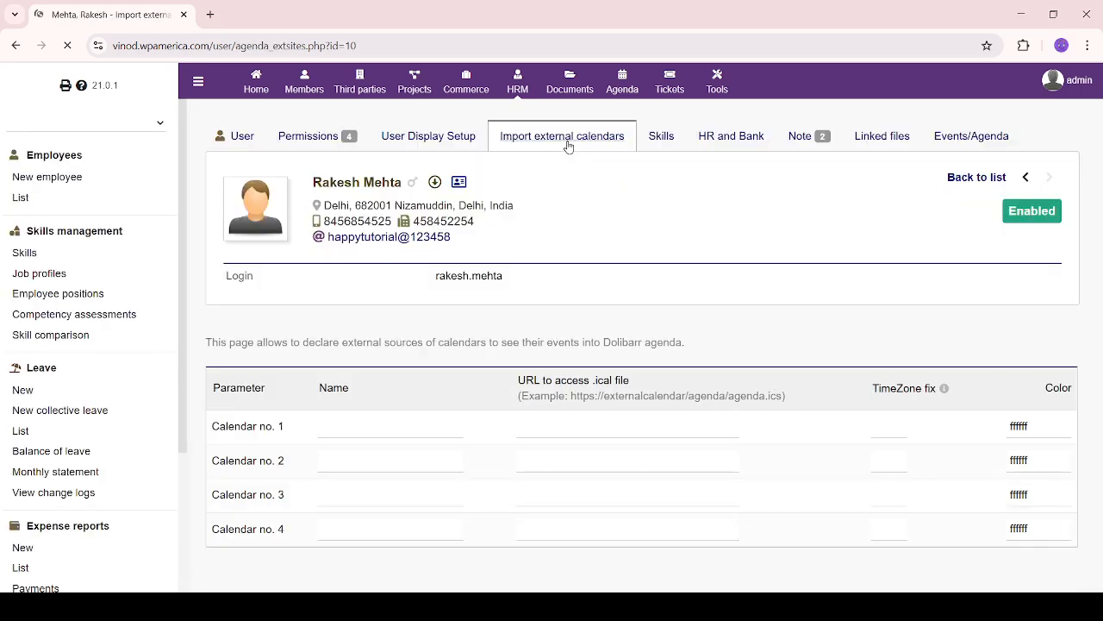
Check Calendar no. 1's timezone field, leaving all five external calendar slots empty
scroll(509, 416, "down", 1)
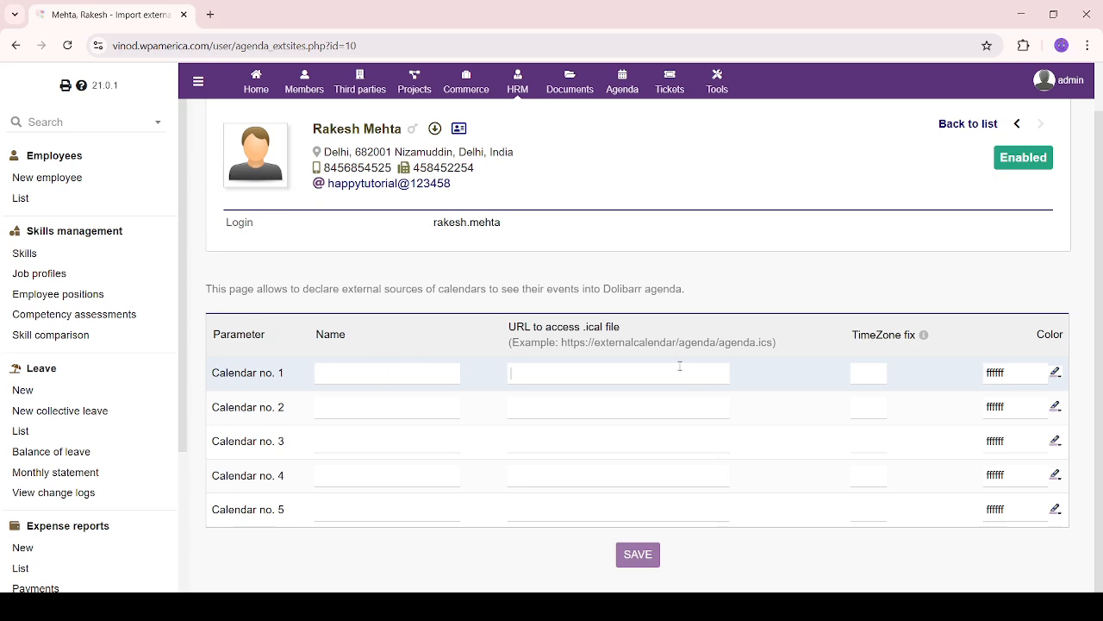
left_click(871, 373)
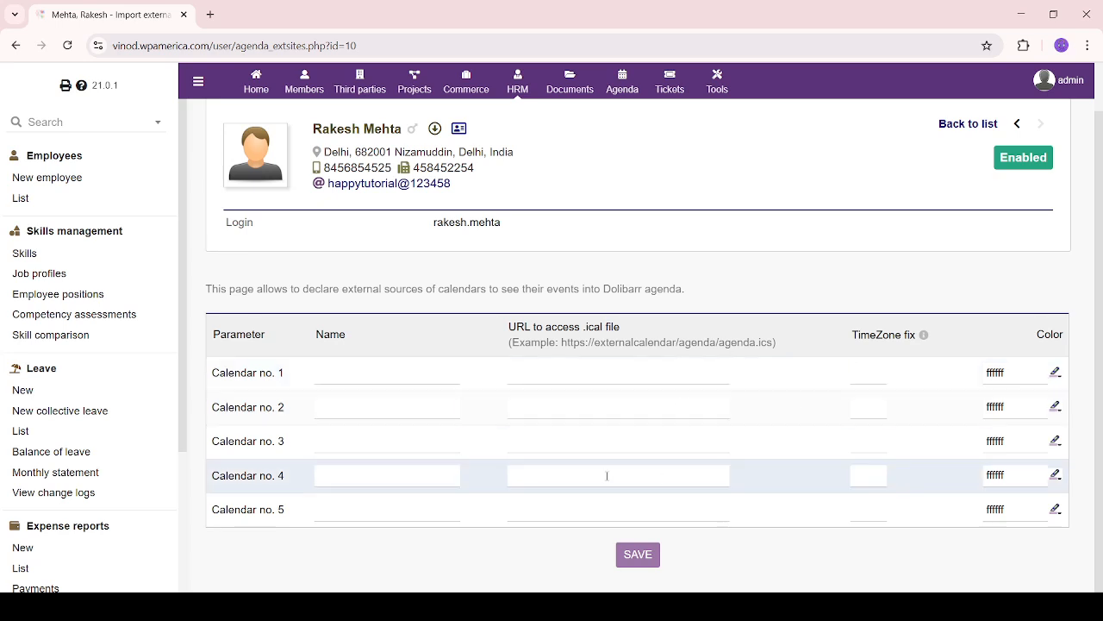
scroll(638, 344, "up", 1)
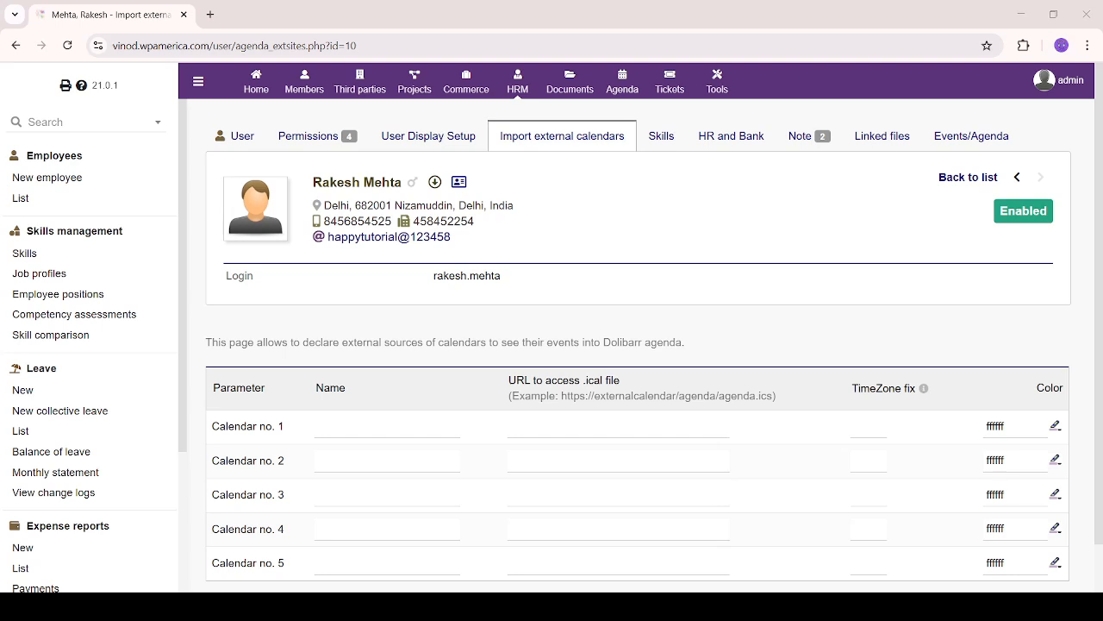
scroll(637, 344, "down", 1)
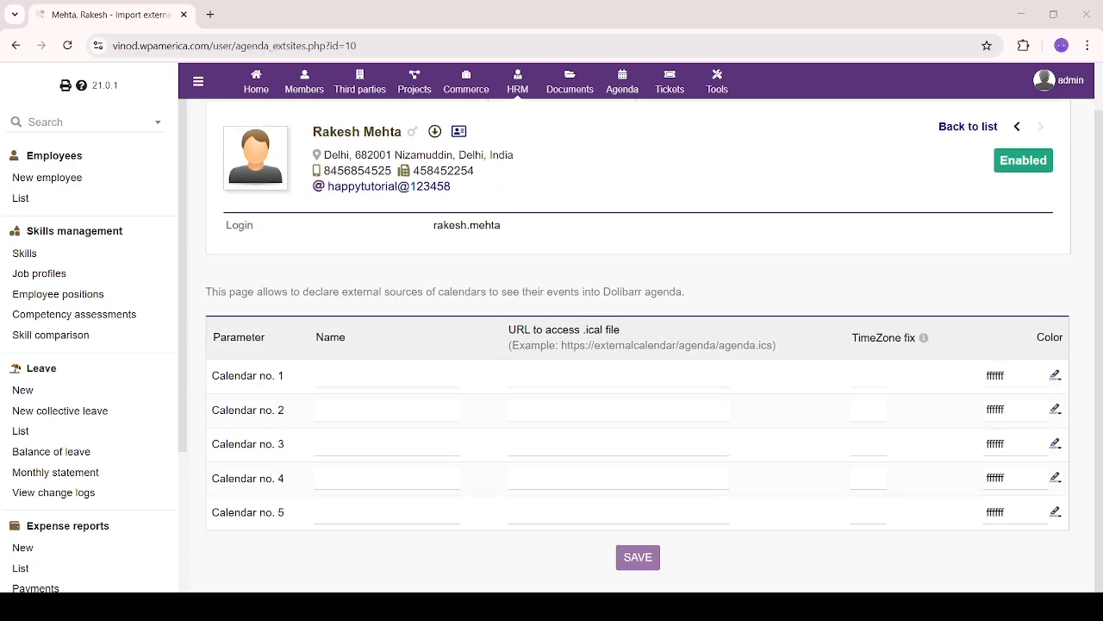
scroll(638, 344, "up", 1)
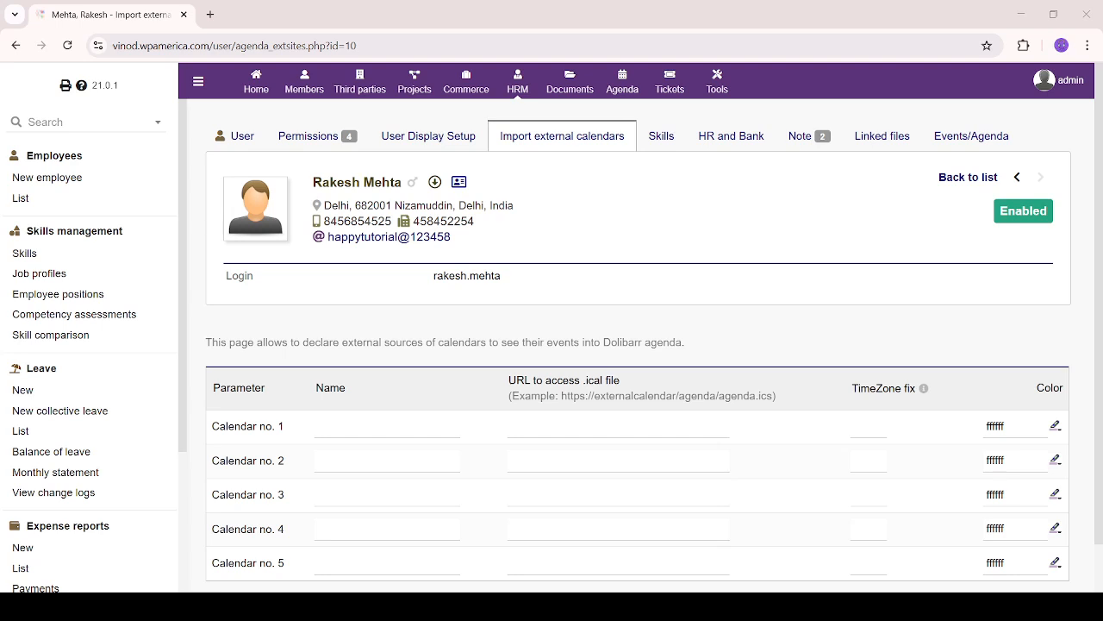
scroll(638, 345, "down", 1)
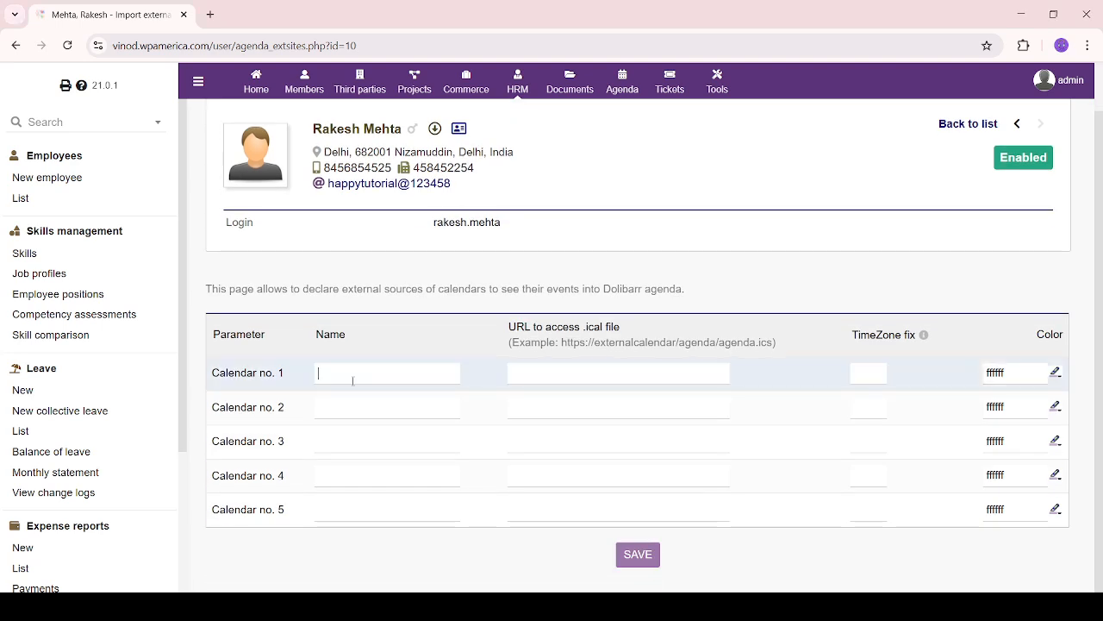
scroll(540, 294, "up", 1)
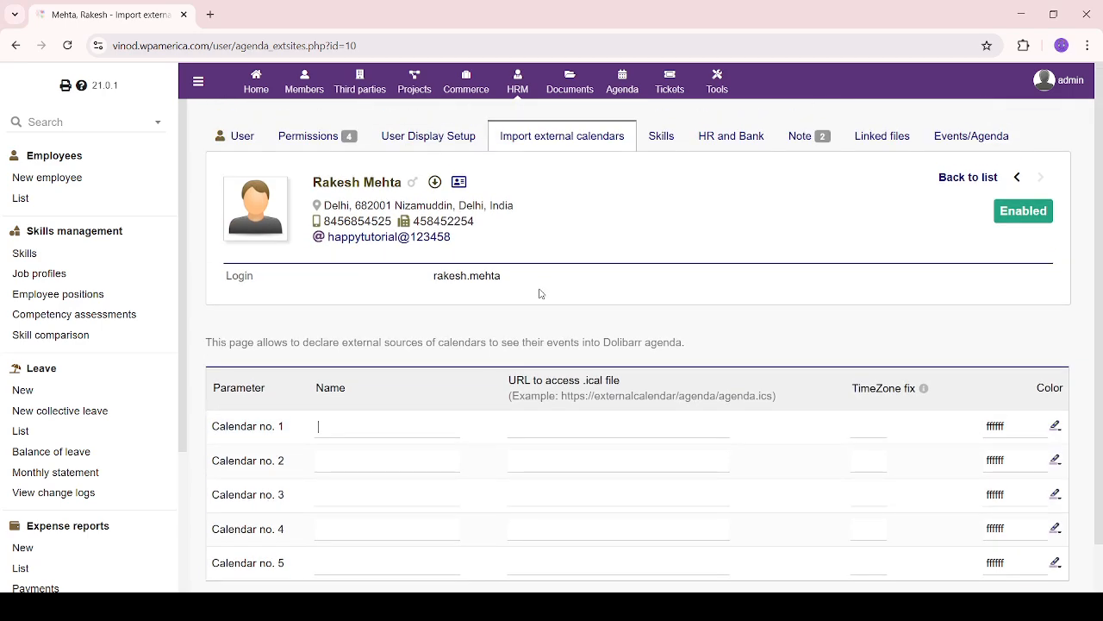
scroll(540, 294, "down", 1)
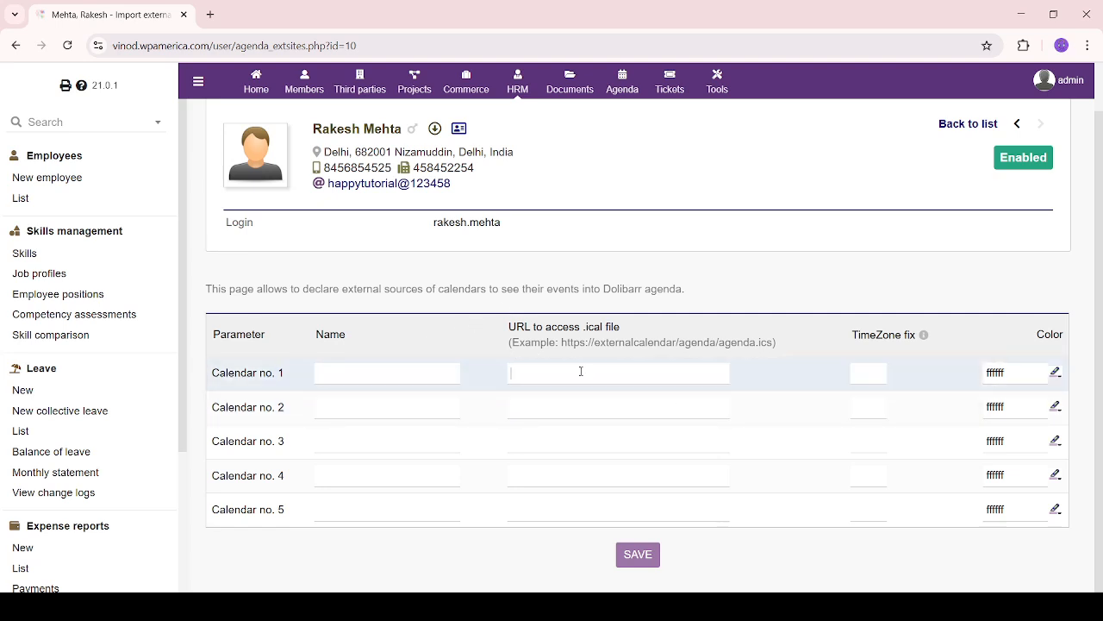
scroll(577, 372, "up", 1)
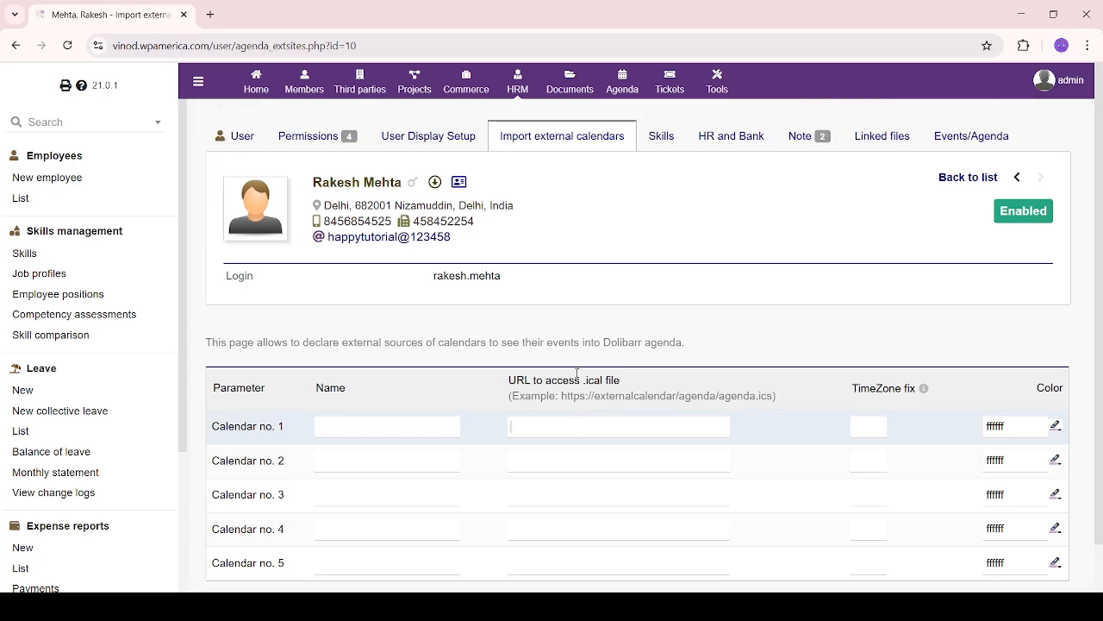
left_click(662, 135)
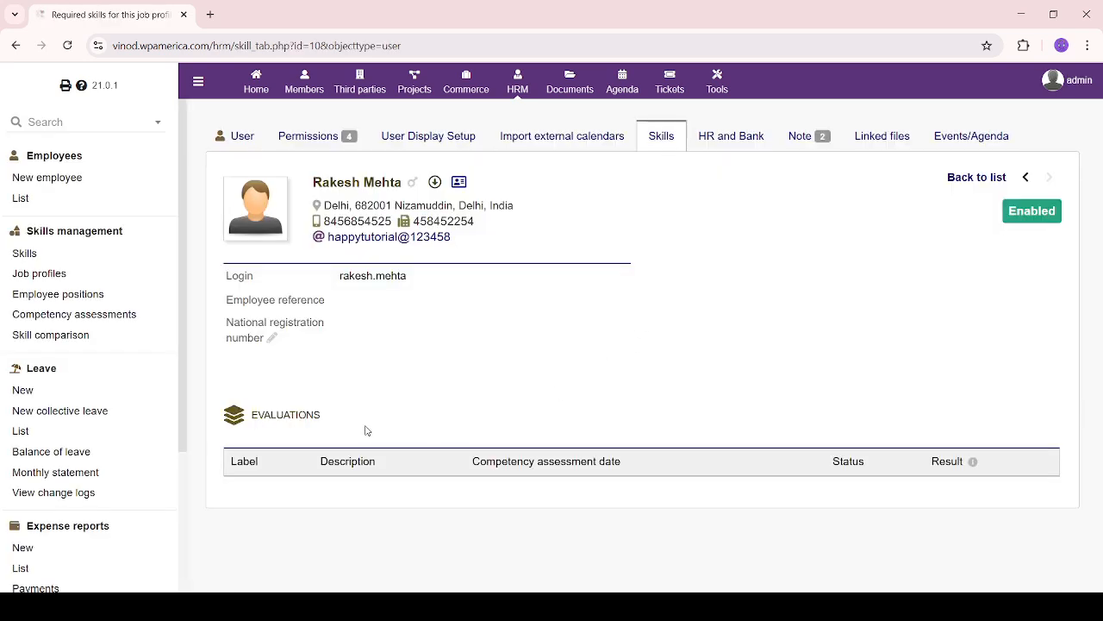
Inspect the employee reference and national registration number fields, then show the HR and Bank details
left_click_drag(230, 325, 273, 338)
left_click(200, 309)
left_click_drag(228, 300, 366, 311)
left_click(272, 338)
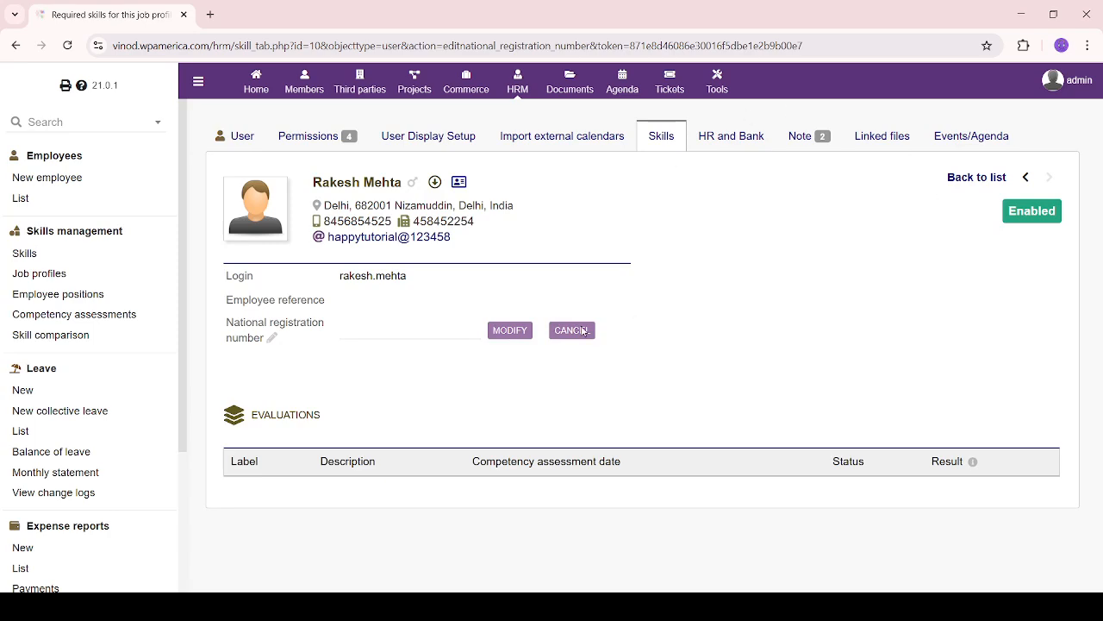
left_click_drag(466, 314, 612, 374)
left_click(715, 141)
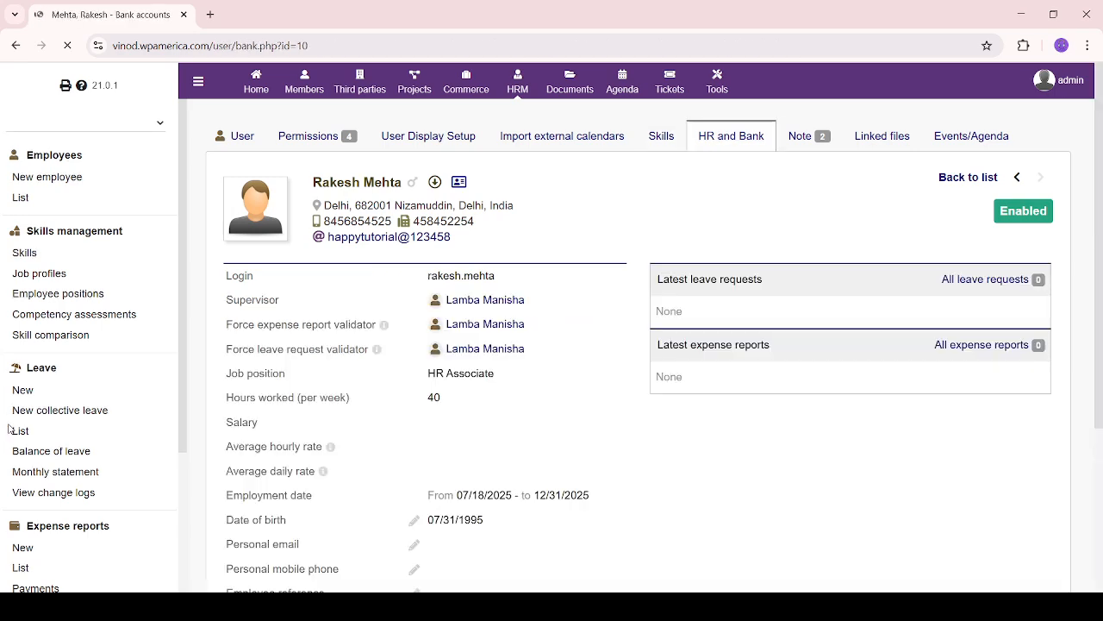
Start a new bank account and step through its empty bank name, IBAN and address fields
scroll(509, 388, "down", 3)
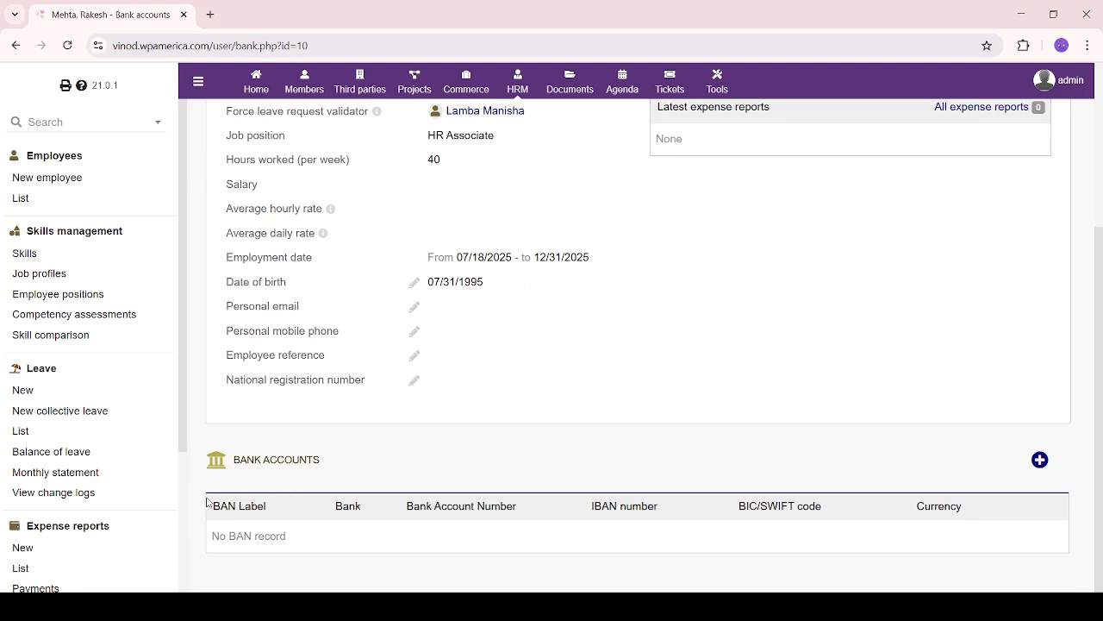
left_click_drag(209, 503, 534, 549)
left_click(534, 549)
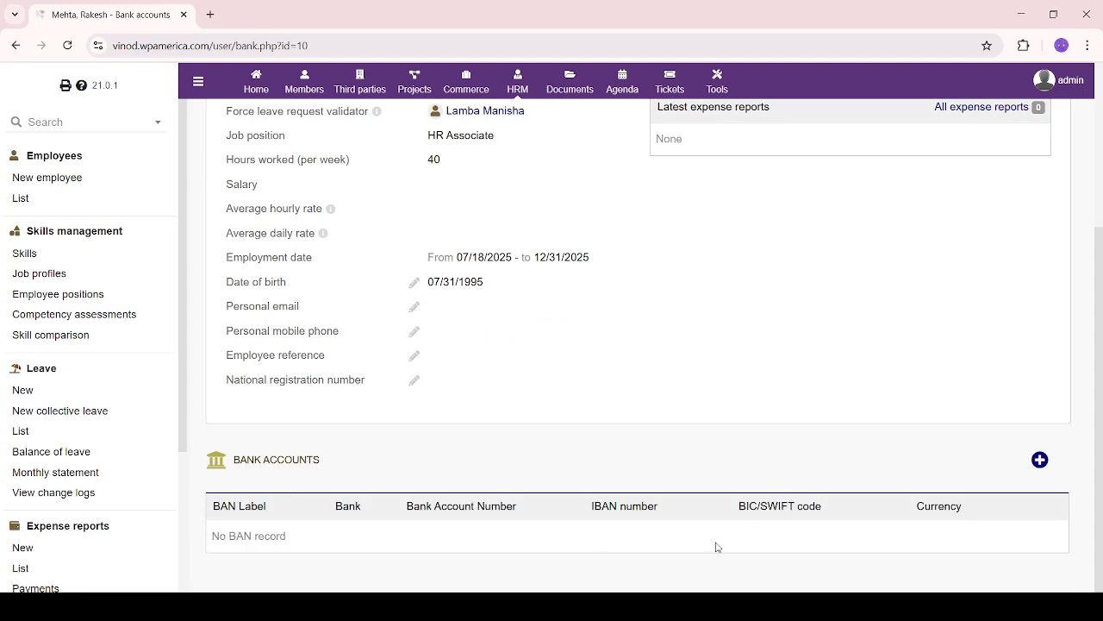
left_click(1040, 459)
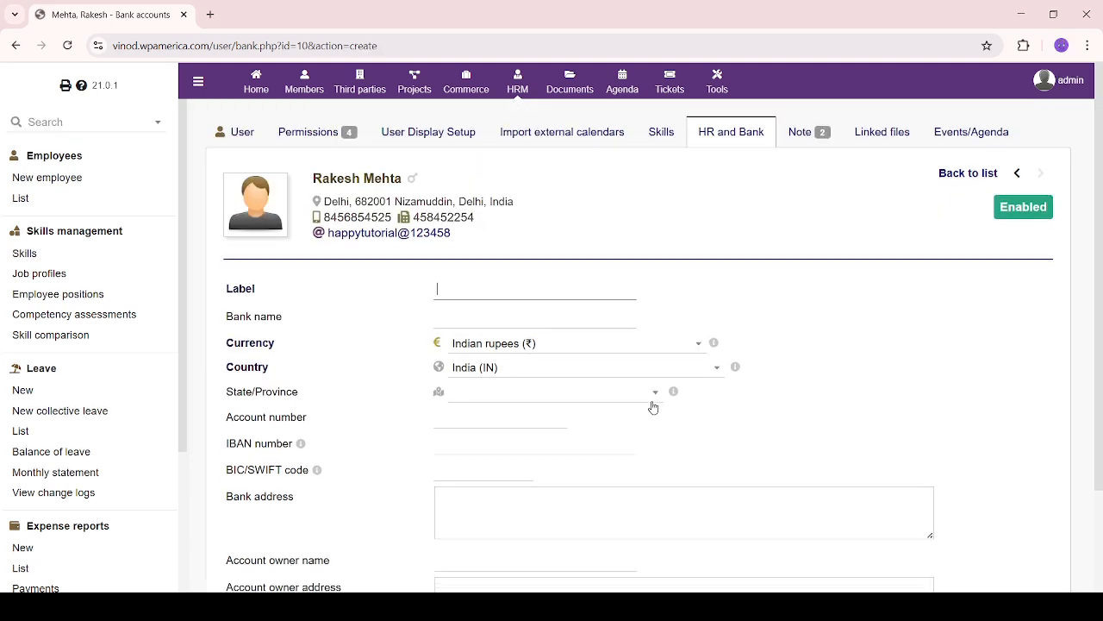
scroll(653, 406, "down", 2)
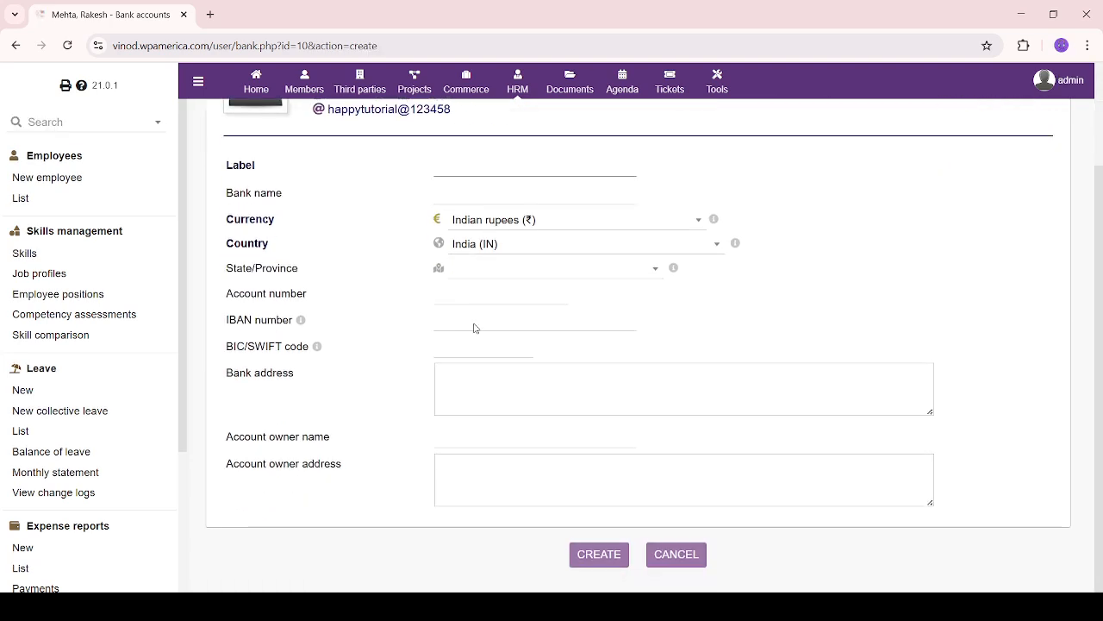
left_click(489, 197)
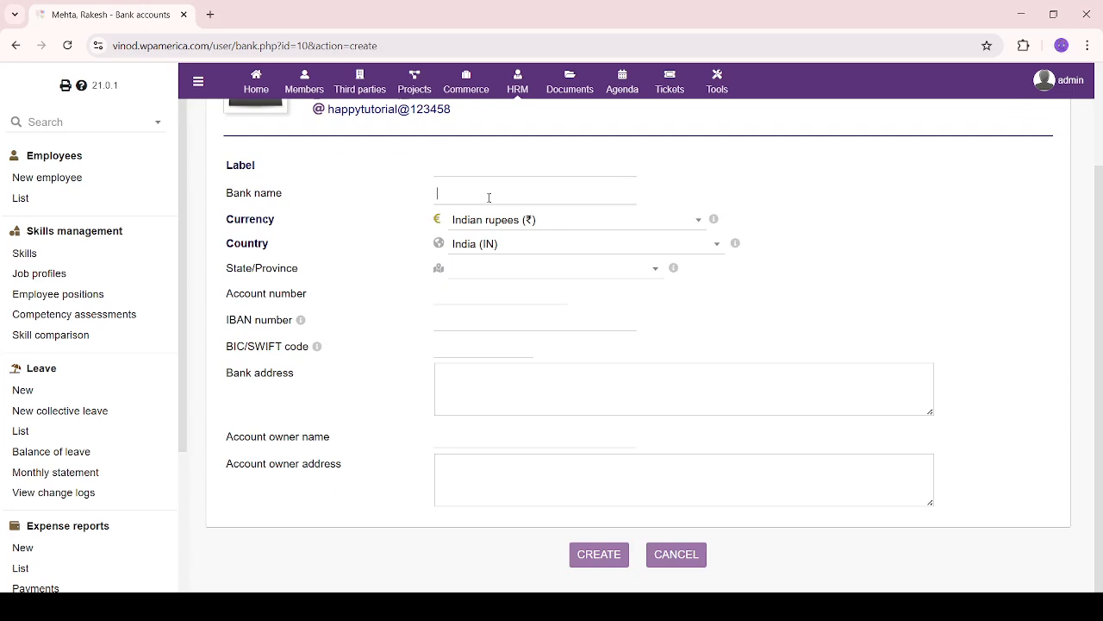
left_click(501, 310)
left_click(507, 406)
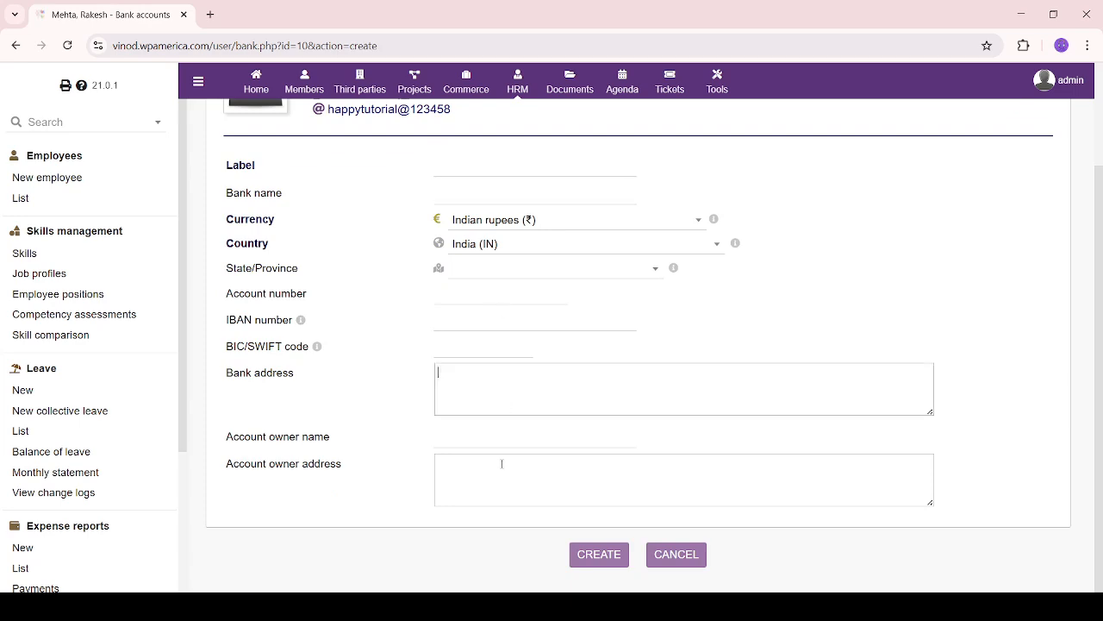
left_click(503, 460)
Abandon the unfilled bank form and bring up the employee's notes page
scroll(566, 455, "up", 1)
scroll(688, 438, "up", 1)
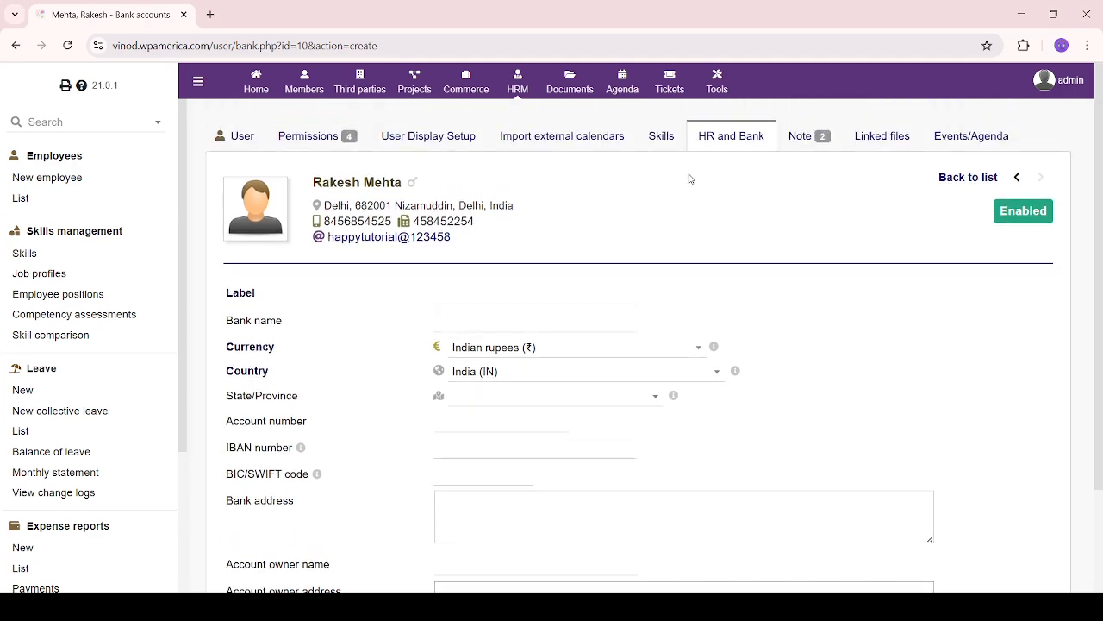
left_click(810, 143)
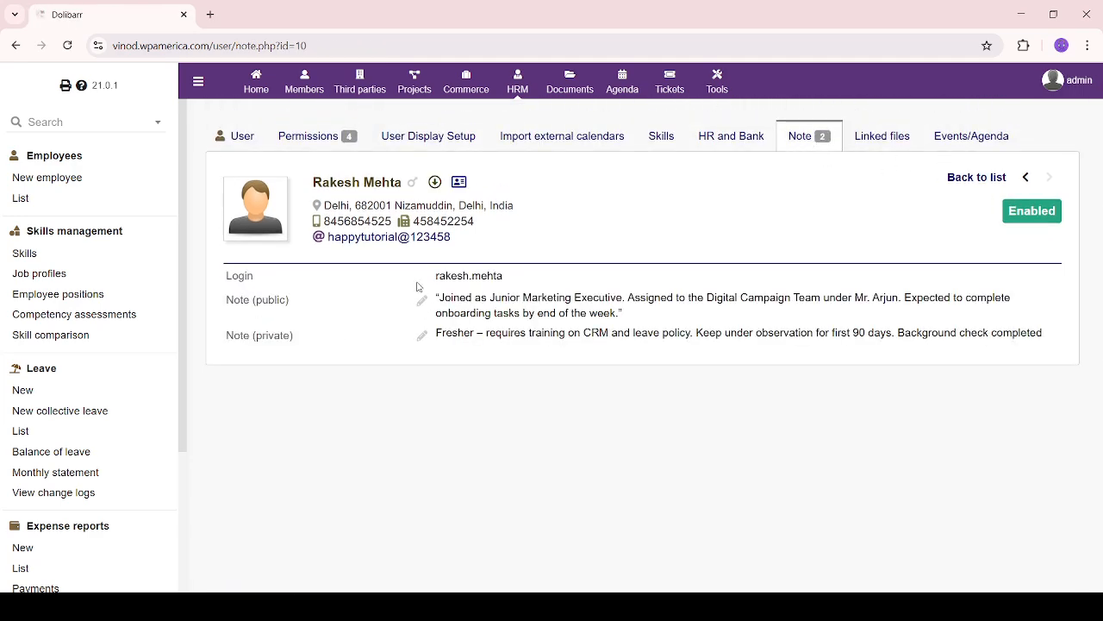
left_click_drag(431, 276, 636, 280)
Look over the employee's public and private note fields on the Notes page
left_click(572, 330)
left_click_drag(437, 298, 687, 314)
left_click(493, 349)
left_click_drag(439, 333, 481, 370)
left_click(270, 320)
left_click_drag(218, 306, 315, 340)
left_click(345, 356)
Show the Linked files page and check its empty Attached files and Links sections
left_click(879, 139)
scroll(480, 379, "down", 2)
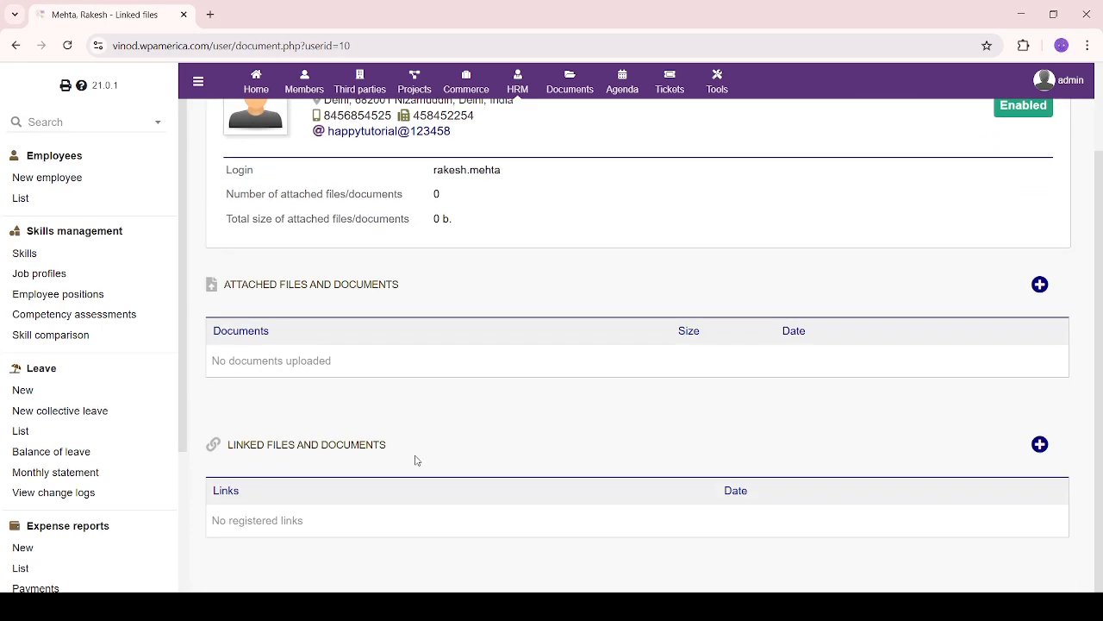
left_click_drag(223, 284, 435, 302)
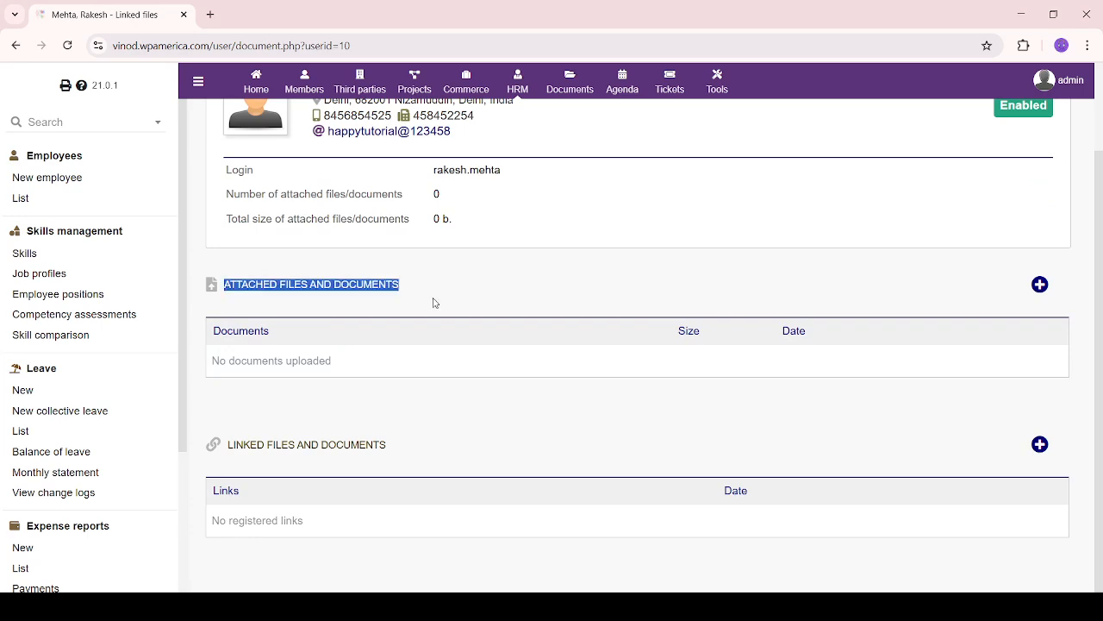
left_click(417, 336)
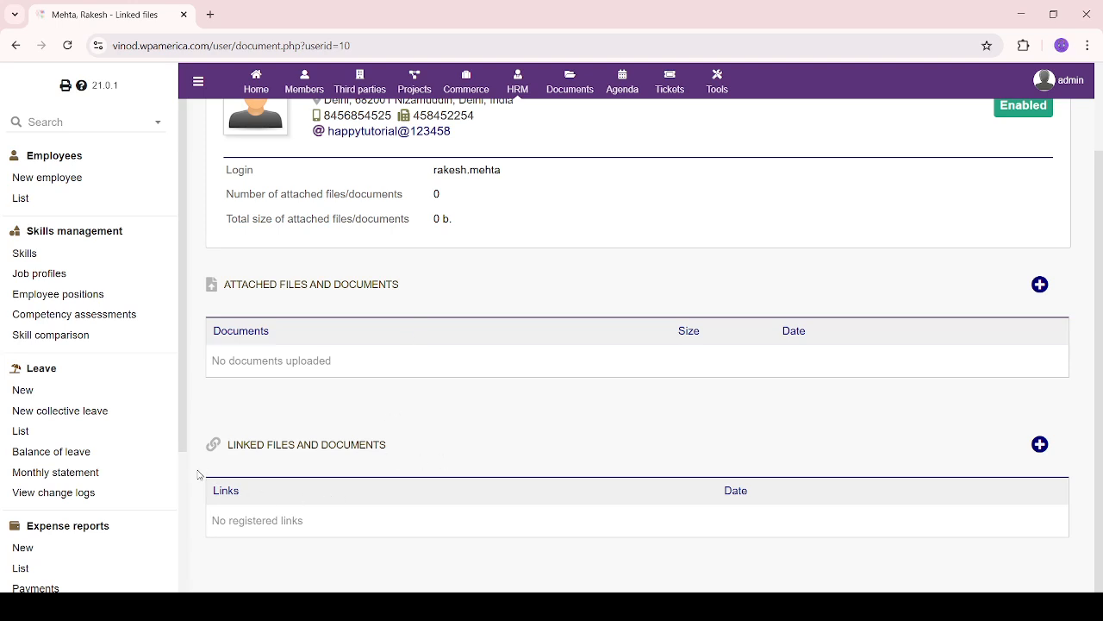
left_click_drag(215, 487, 327, 491)
left_click(470, 465)
scroll(522, 466, "up", 1)
scroll(523, 467, "up", 1)
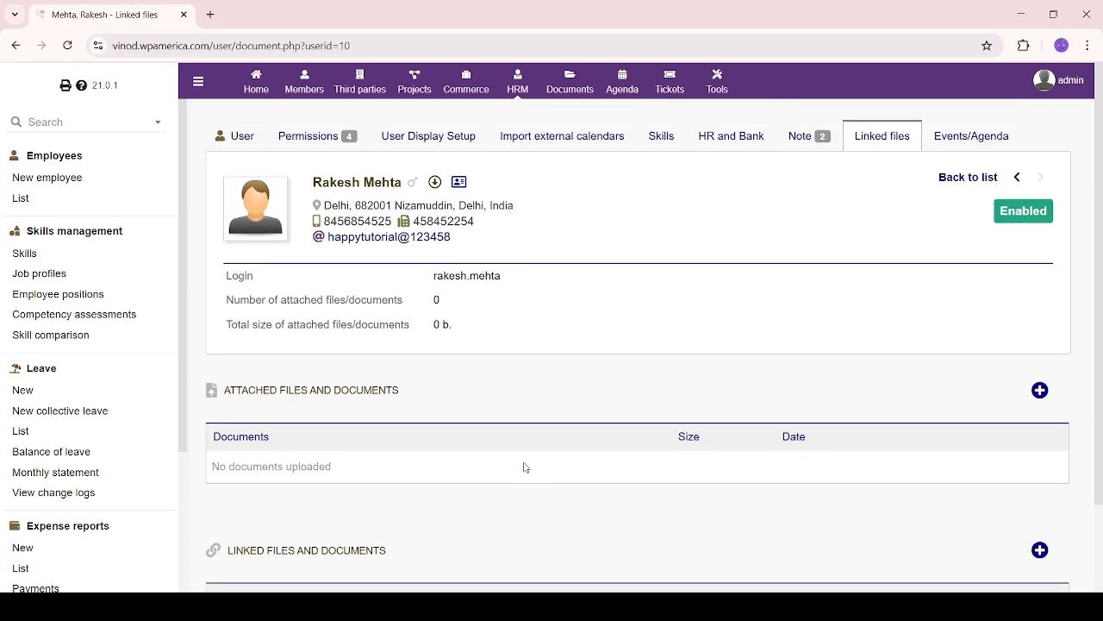
Show the employee's Events/Agenda page, which lists no events yet
left_click(972, 147)
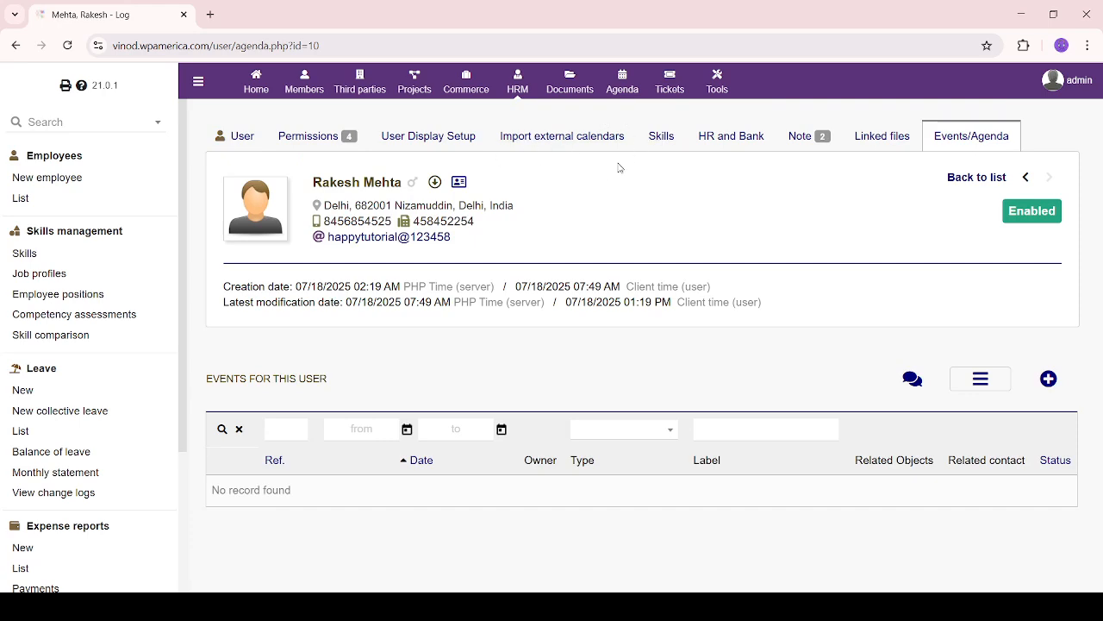
left_click_drag(320, 393, 905, 460)
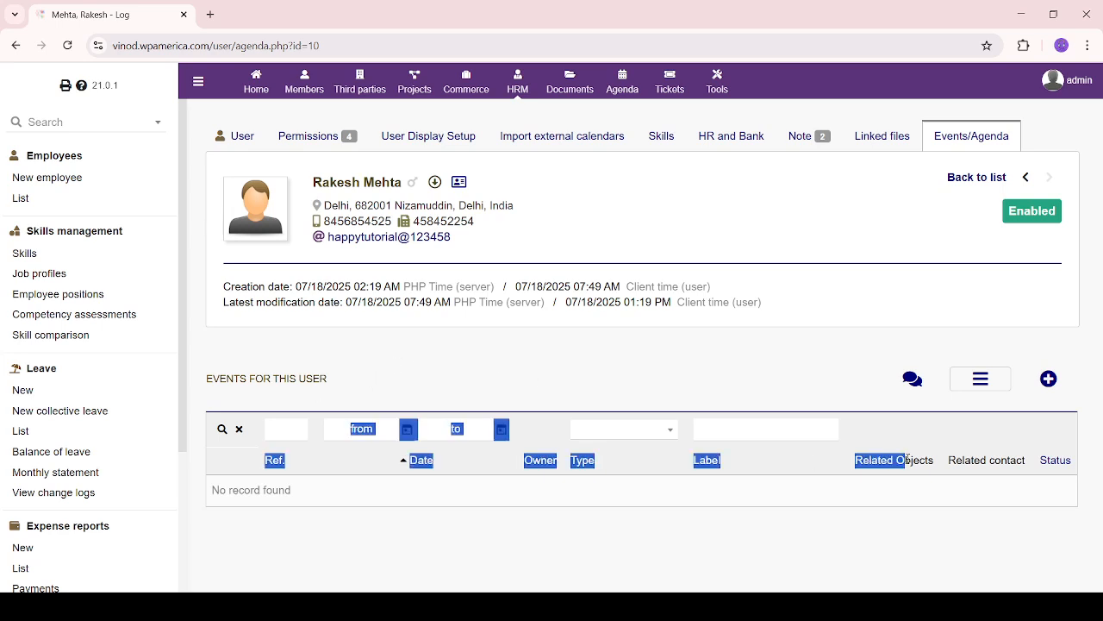
left_click(891, 355)
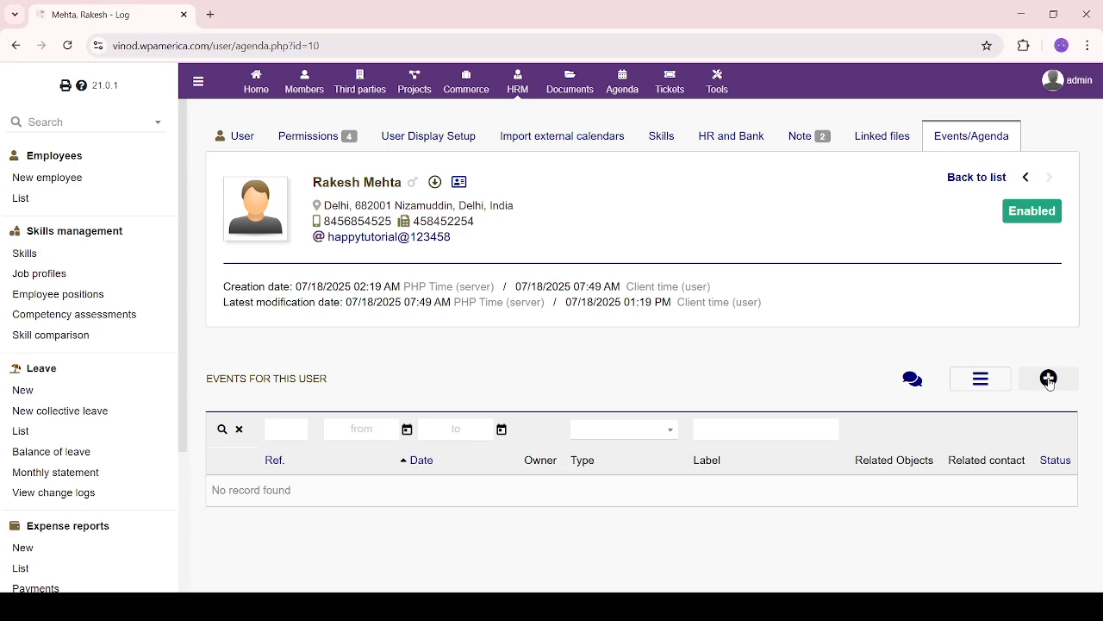
Bring up a blank Create an event form, then leave it unsaved for the Employees list
left_click(1049, 381)
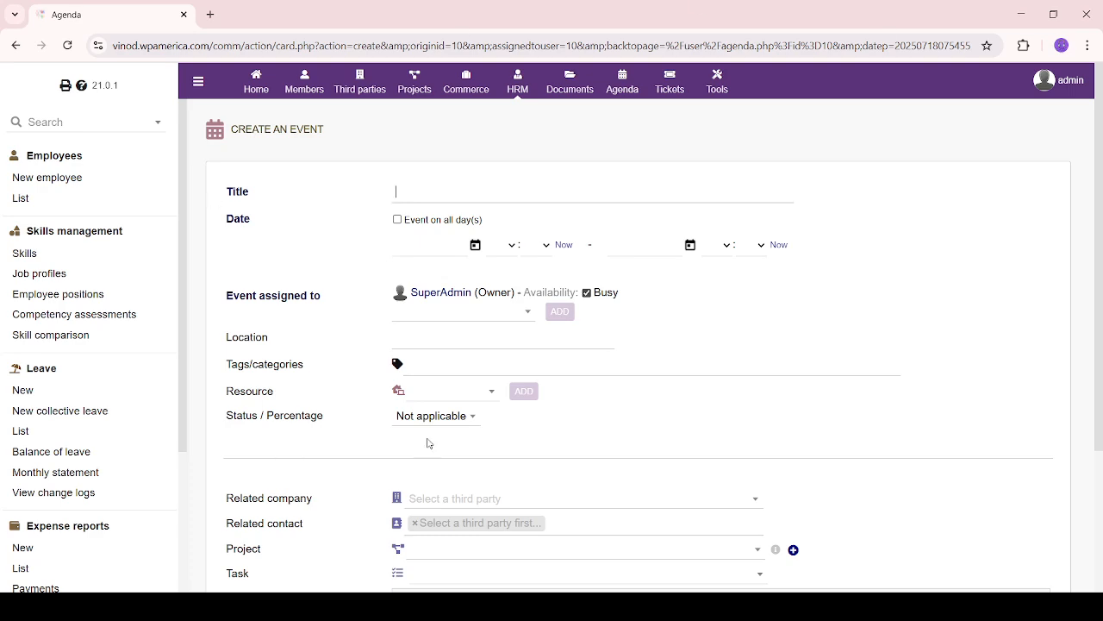
scroll(747, 436, "down", 3)
scroll(747, 437, "up", 3)
left_click(21, 199)
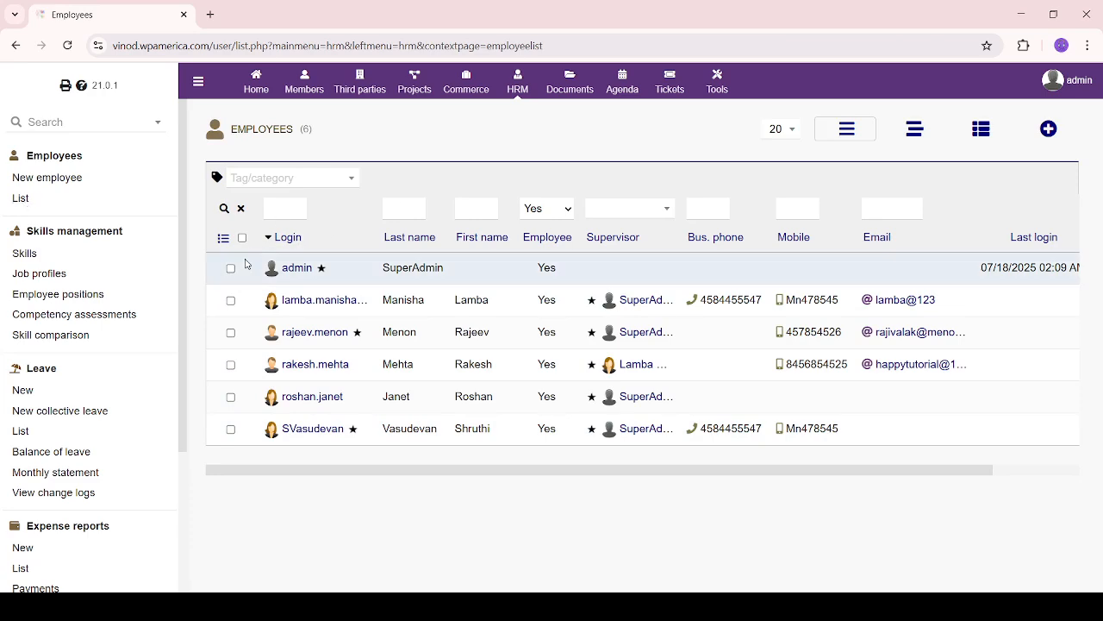
Review the Employees table rows and the admin's last login date
left_click_drag(248, 264, 412, 466)
left_click(412, 467)
left_click_drag(981, 268, 1052, 268)
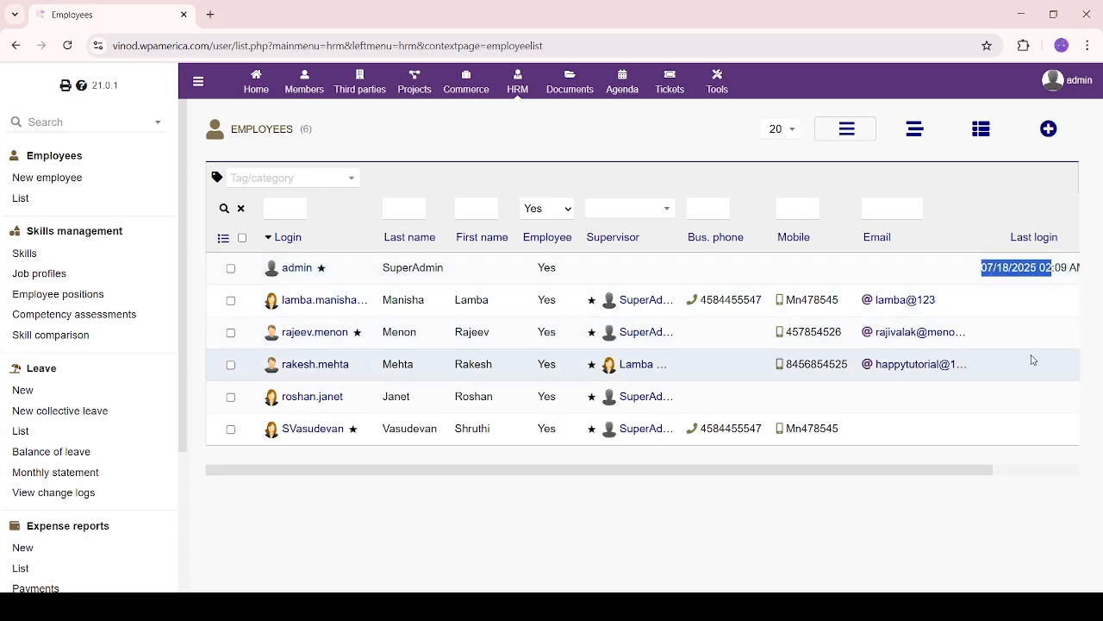
left_click(998, 370)
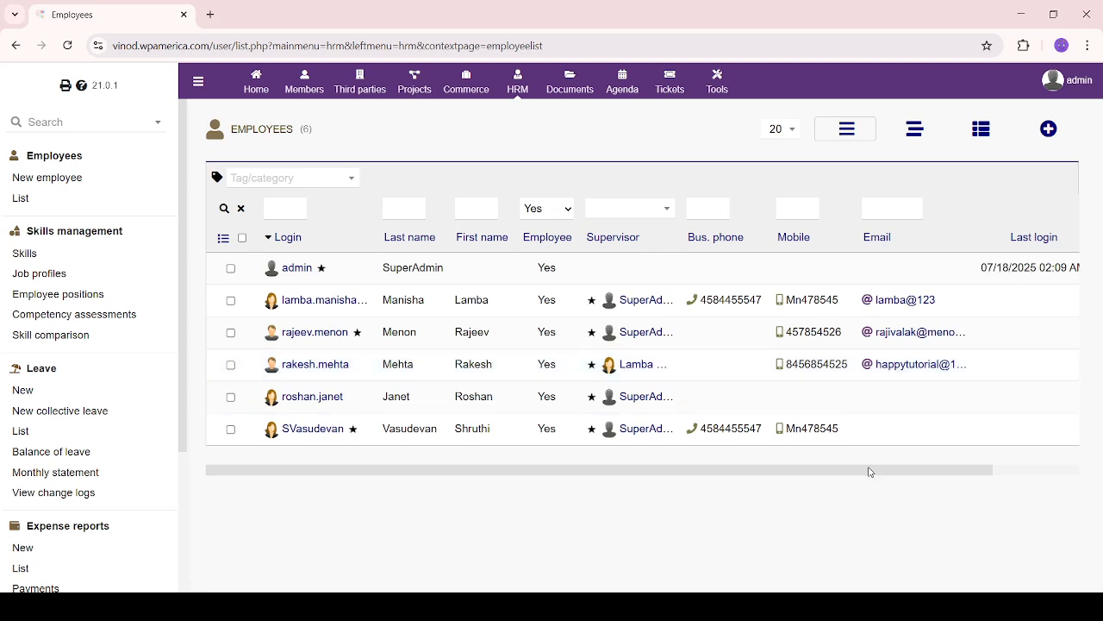
left_click_drag(867, 470, 1088, 480)
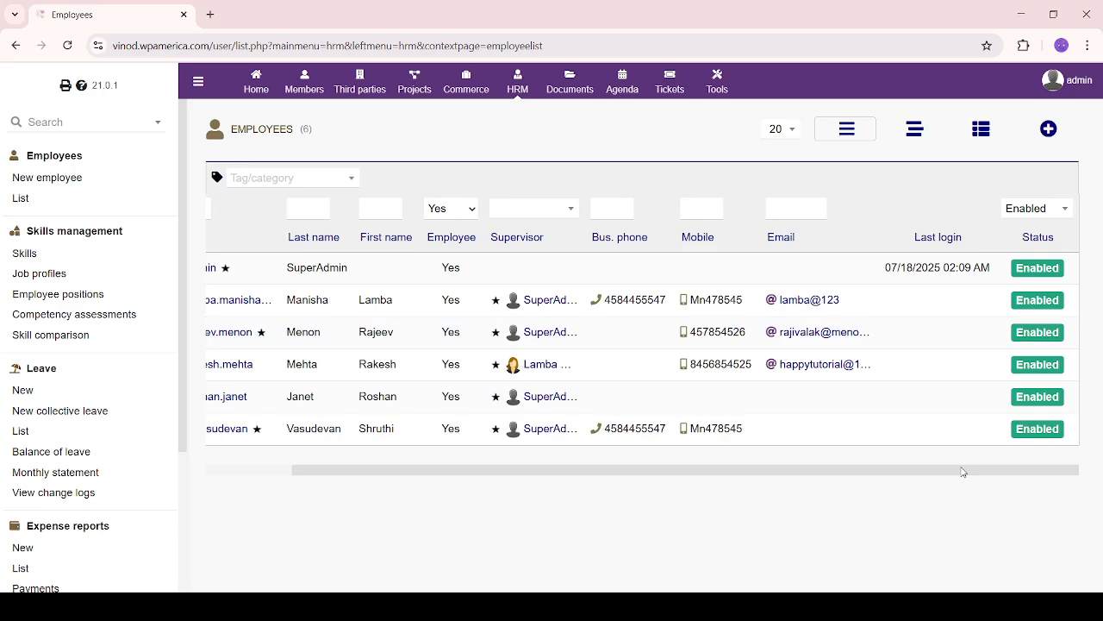
left_click_drag(964, 472, 1102, 503)
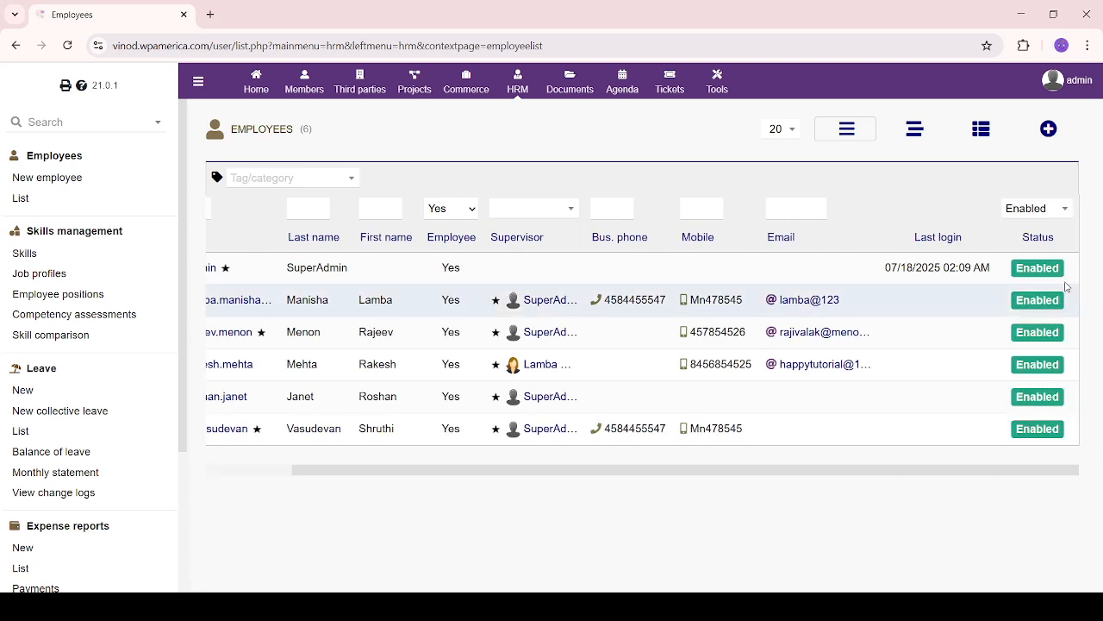
Check the Status filter, leaving it on Enabled, and move to the Skills list
left_click(1061, 210)
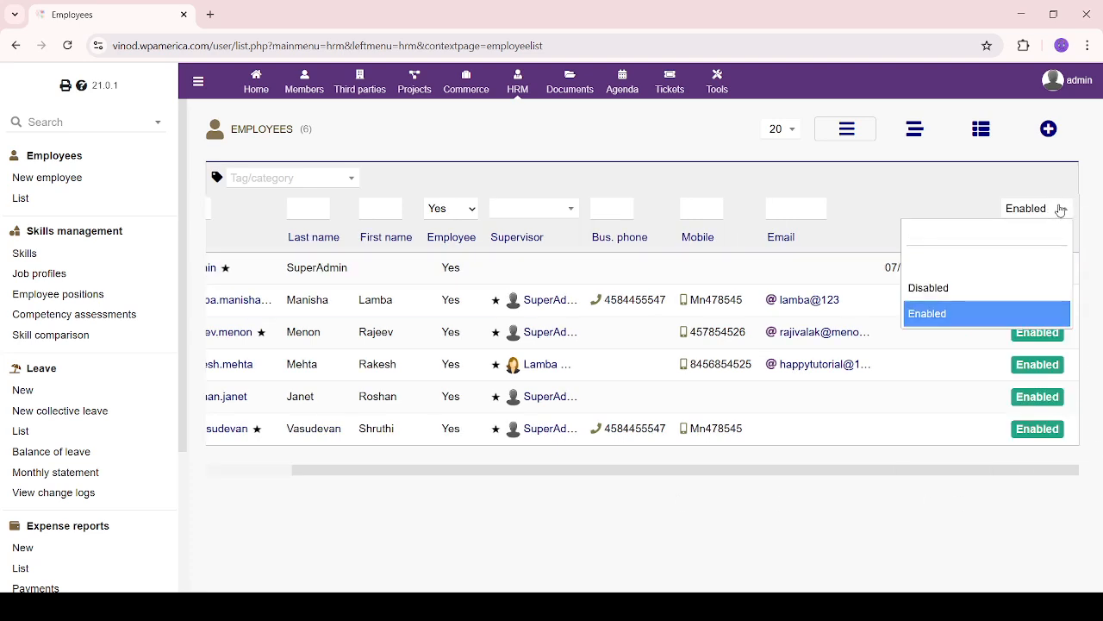
left_click(1061, 209)
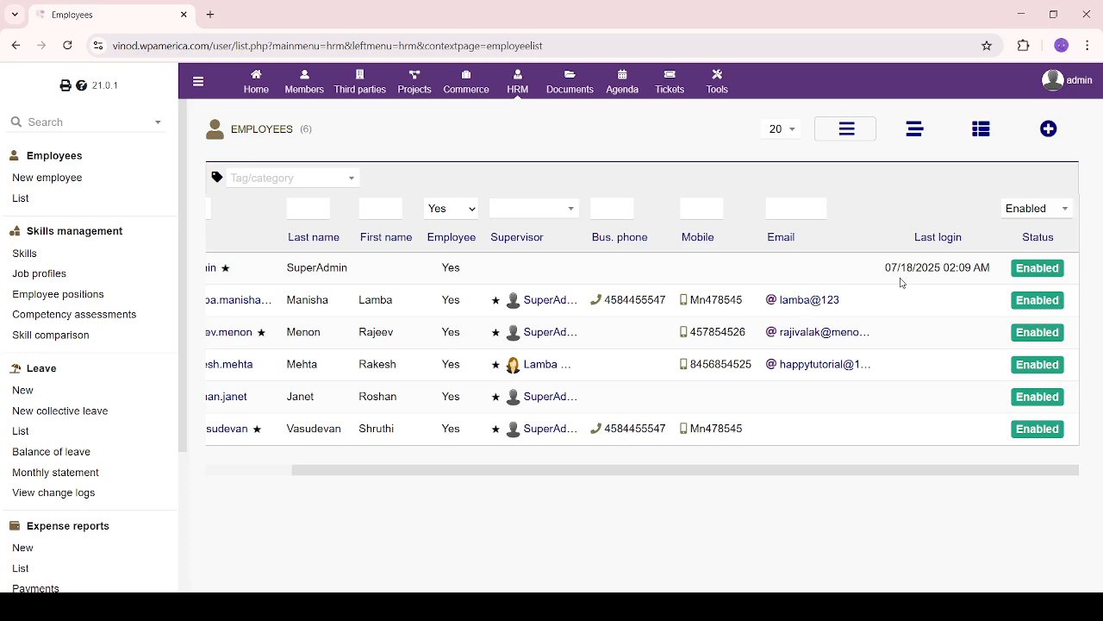
left_click_drag(839, 471, 617, 494)
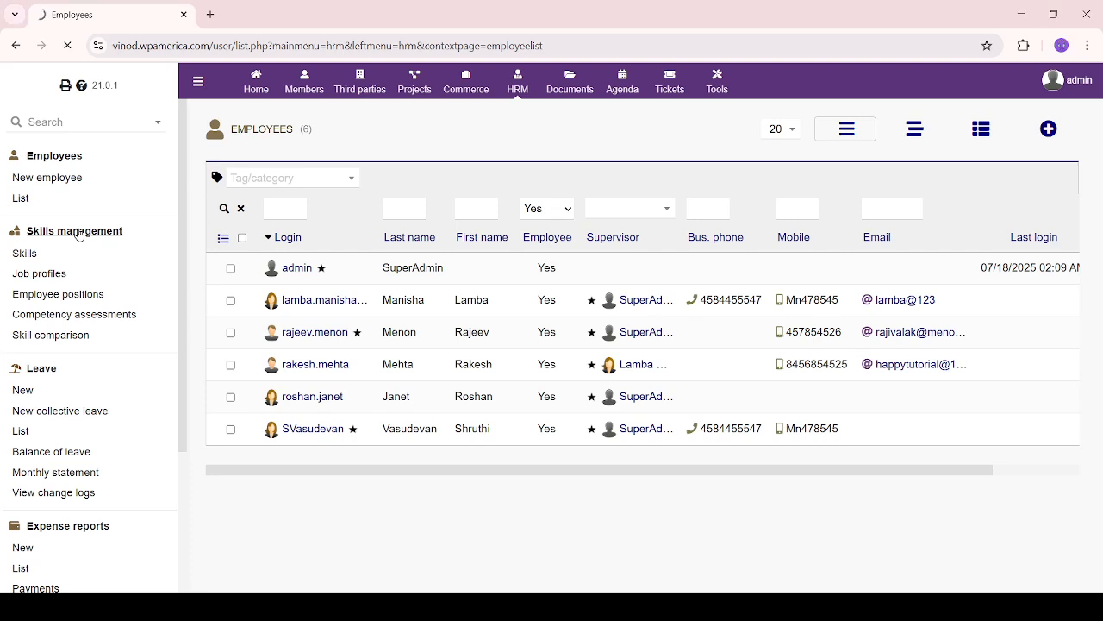
left_click(14, 251)
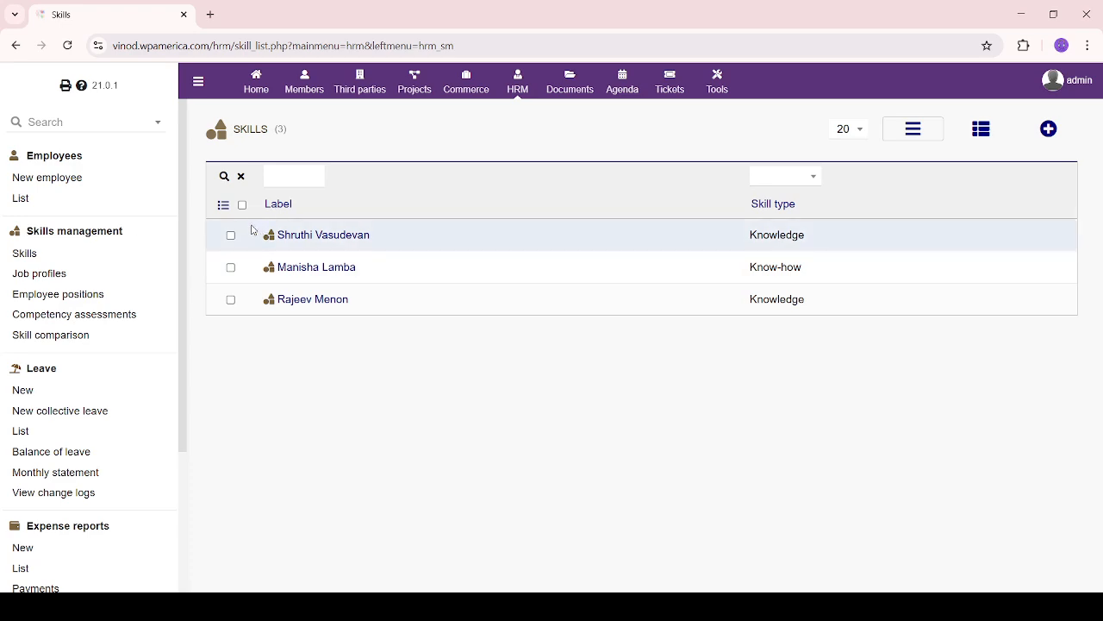
Review the three listed skills and bring up a blank New skill form
left_click_drag(252, 230, 431, 337)
left_click(406, 412)
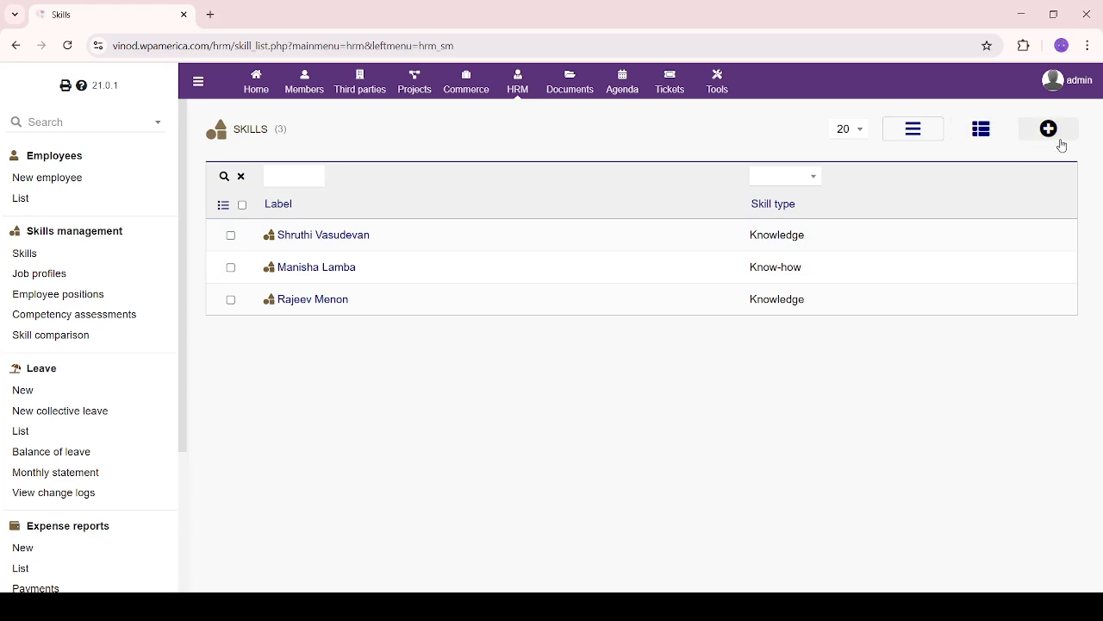
left_click_drag(747, 233, 842, 330)
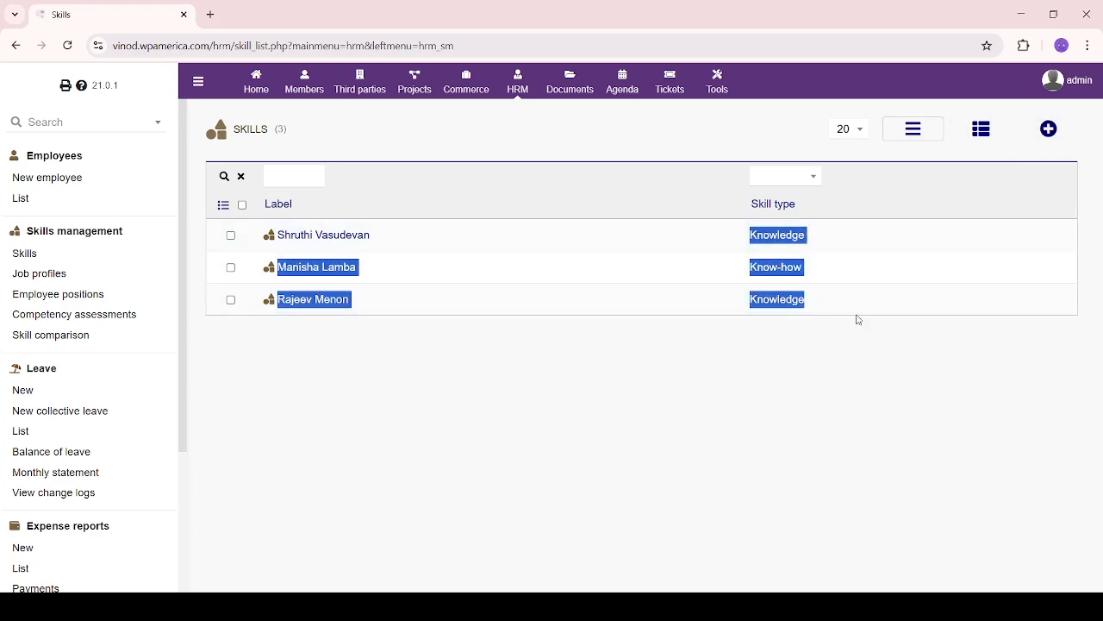
left_click(1052, 138)
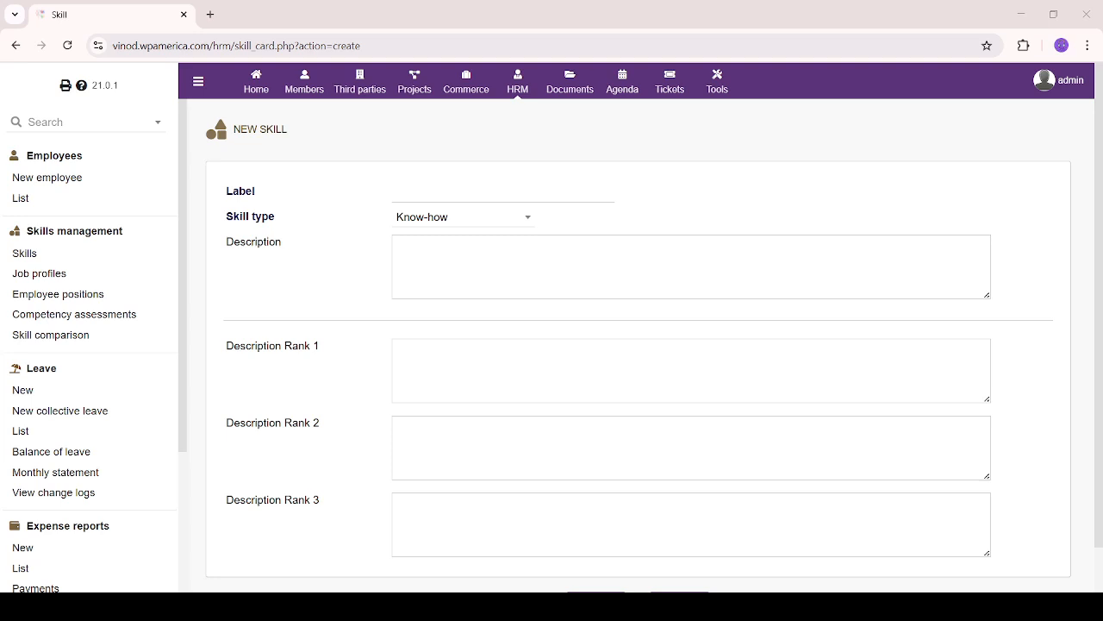
Label the new skill with the employee's name and set its type to Knowledge
left_click(572, 183)
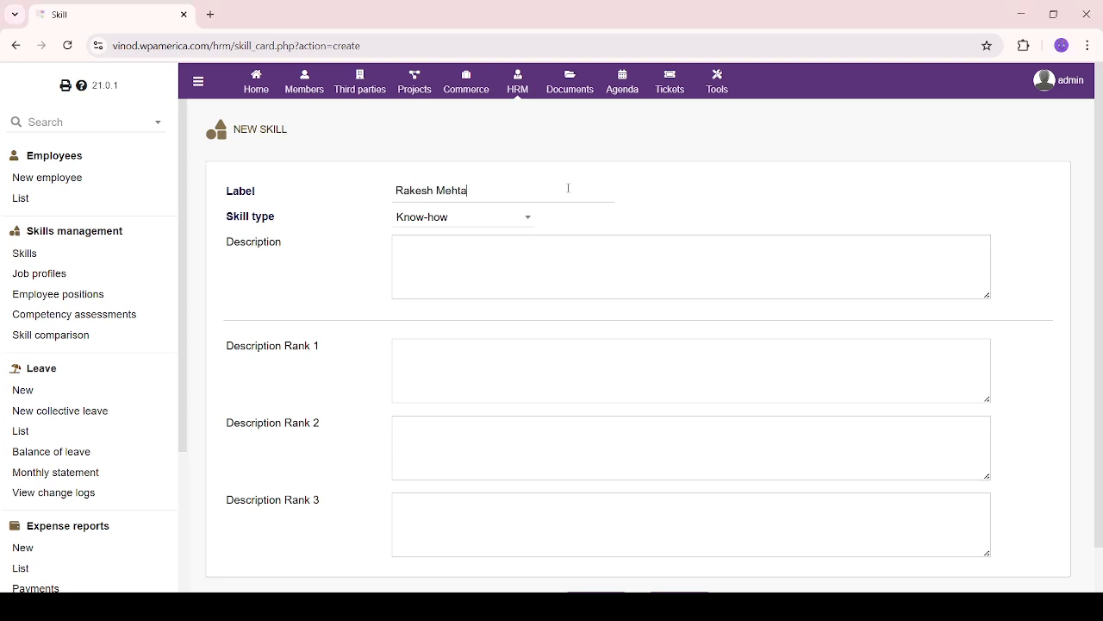
left_click(495, 222)
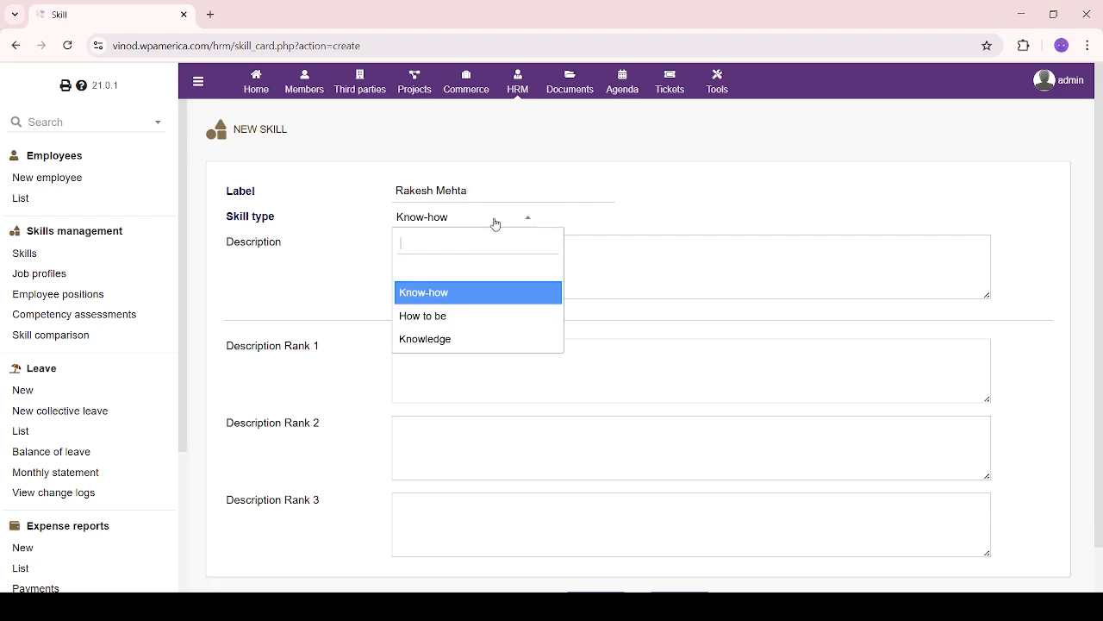
left_click(508, 337)
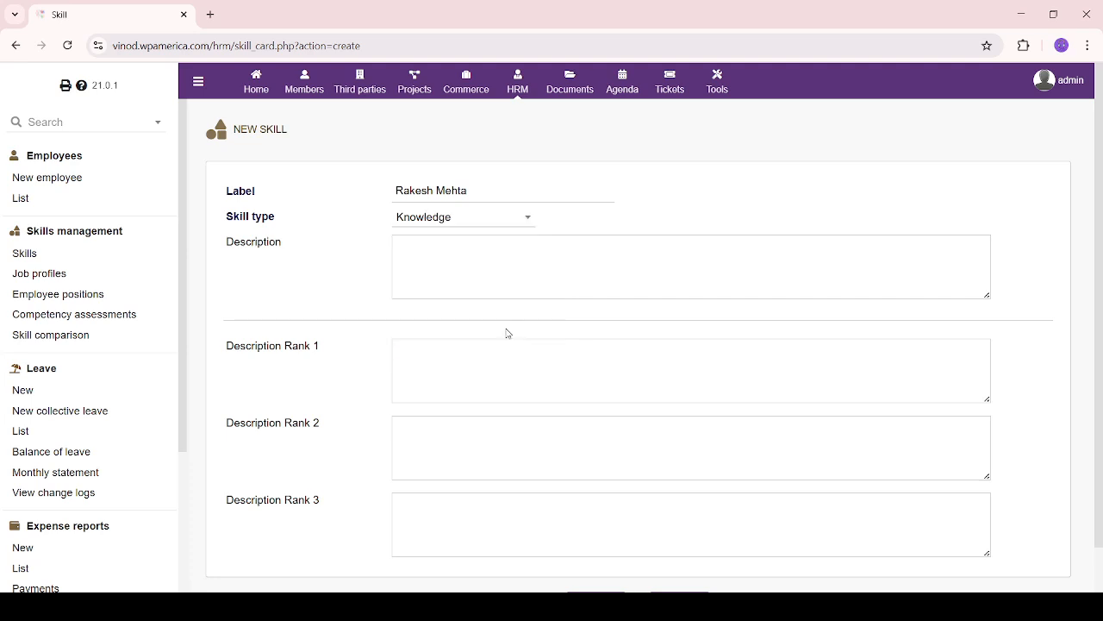
Paste the Communication Skills description and add a 'Tools- Dolibarr' line
left_click(514, 251)
type("Communication Skills  Description: Ability to convey information clearly and effectively in both written and verbal formats.")
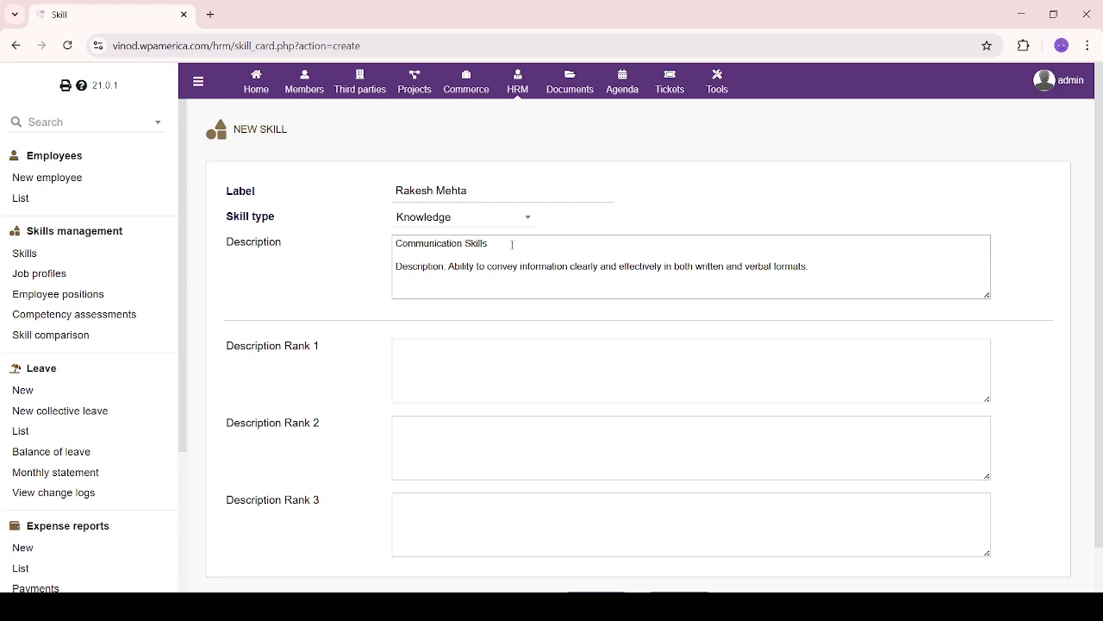
left_click(501, 281)
type("Tools-  Dolibarr")
key("Return")
key("Return")
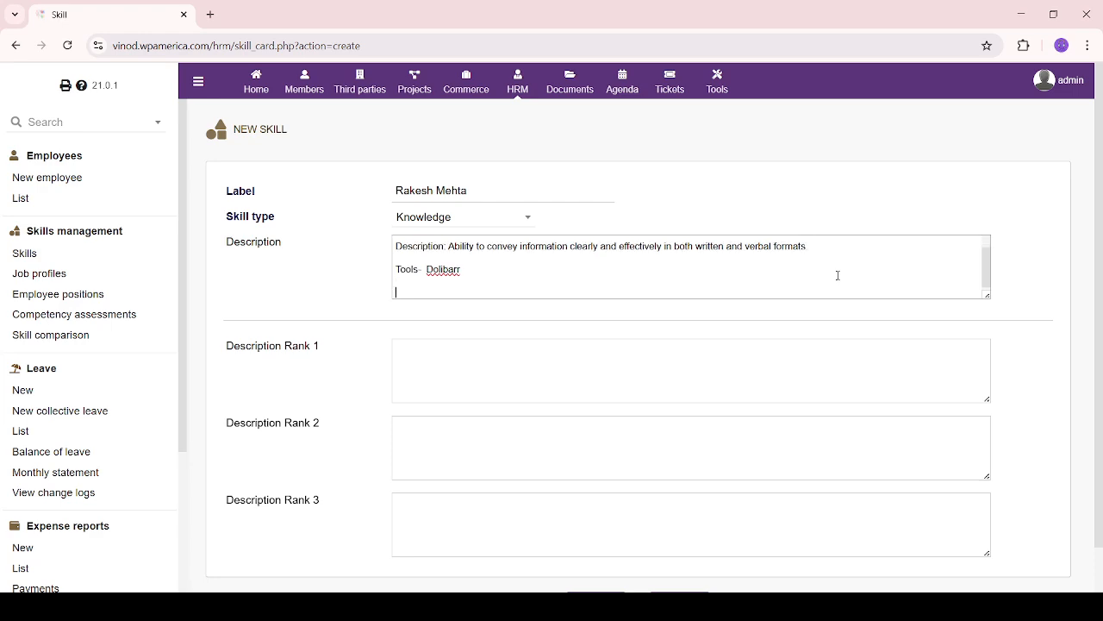
Enter rank descriptions 5, 8 and 7 and create the skill
left_click(523, 354)
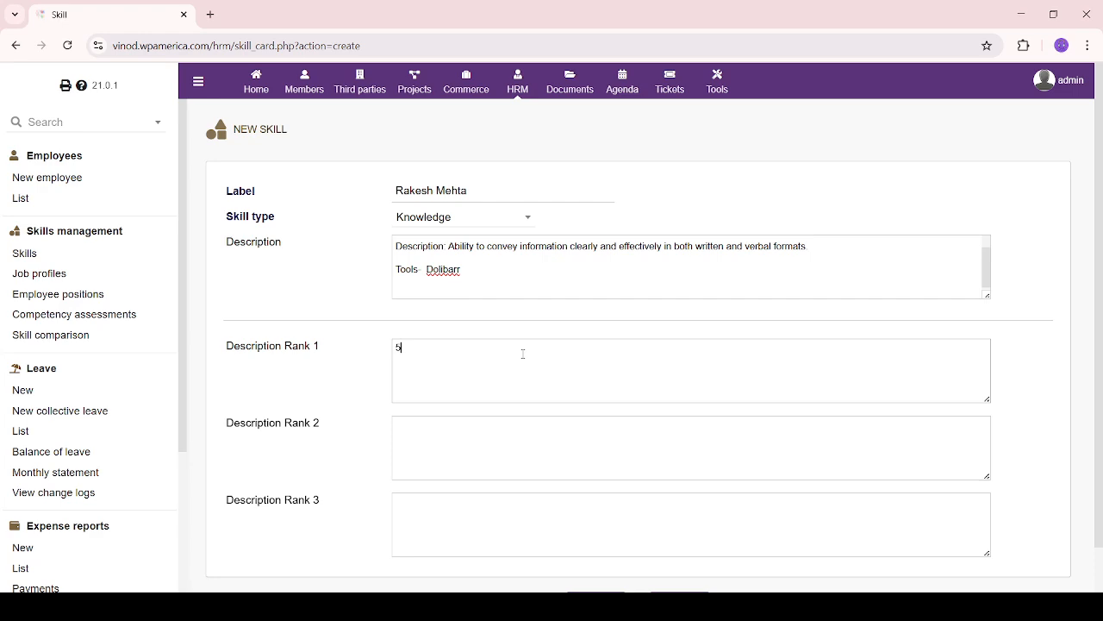
key("Tab")
type("8")
key("Tab")
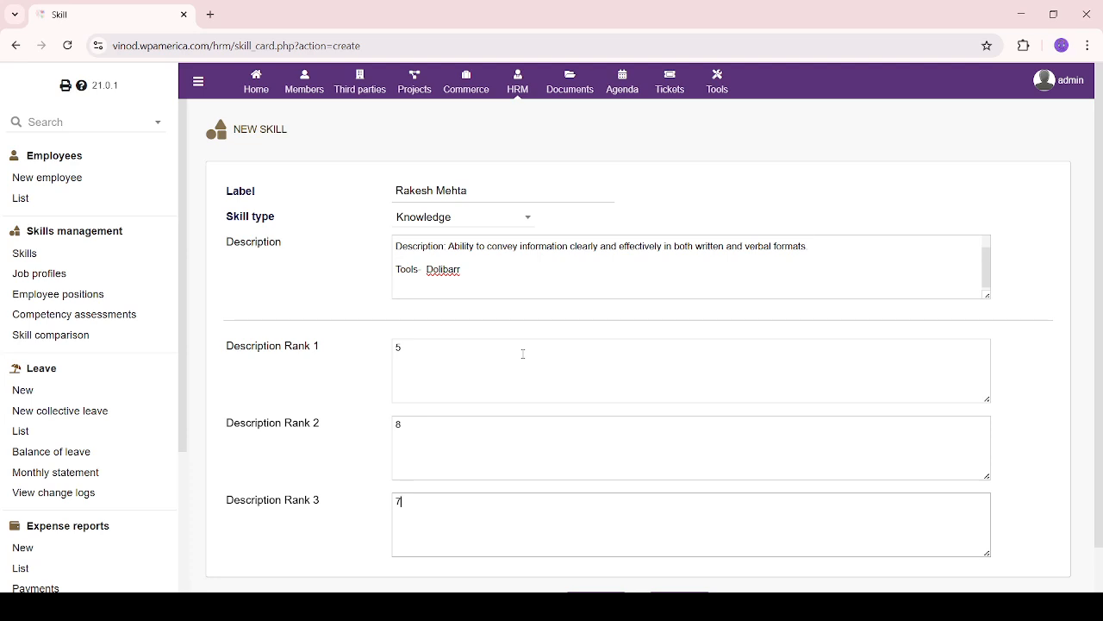
type("7")
scroll(523, 353, "down", 1)
left_click(587, 561)
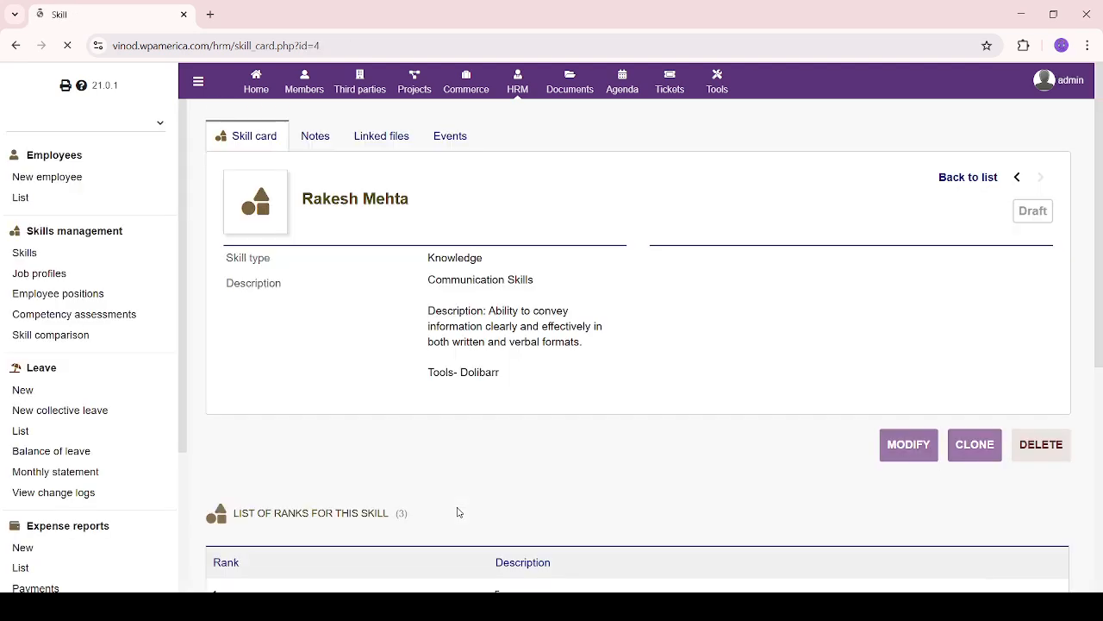
Paste an explanation of what skills are into the skill's private note and save it
left_click(311, 145)
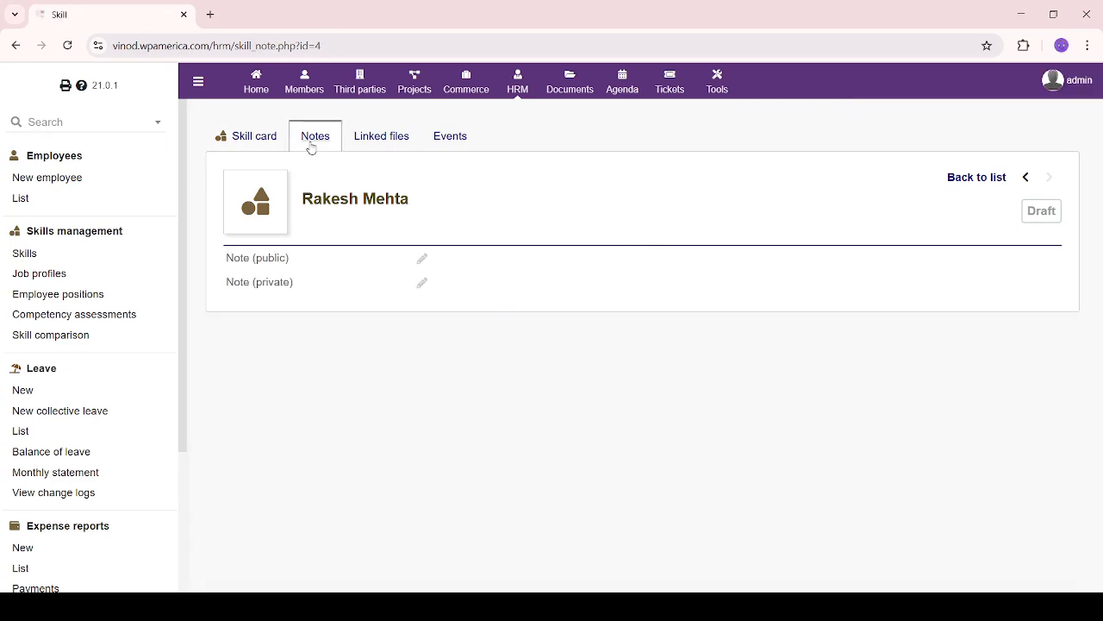
left_click(422, 282)
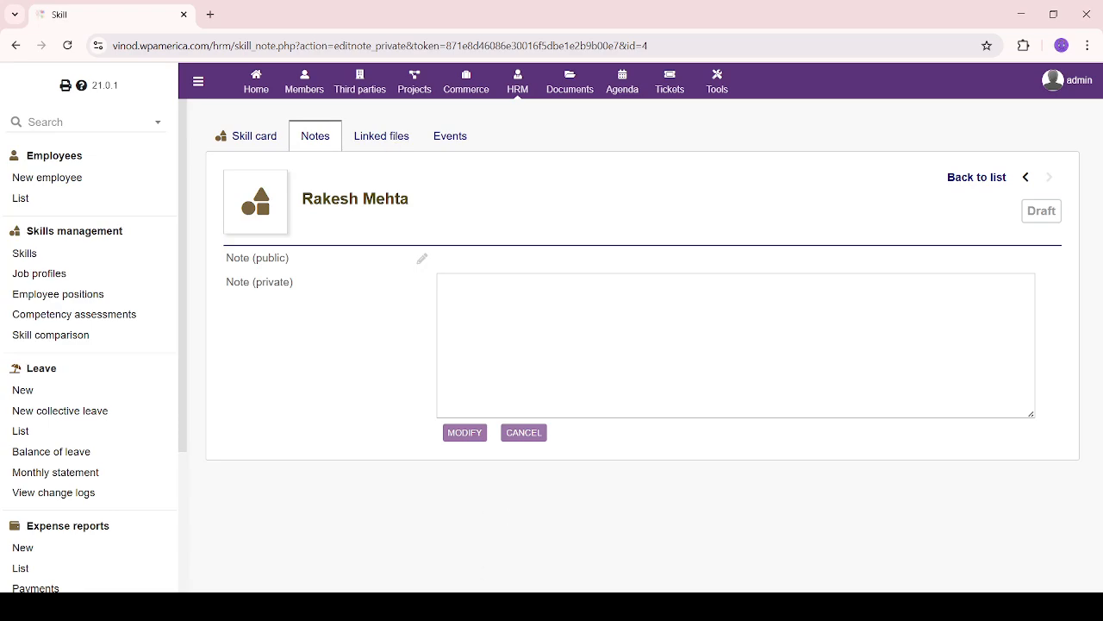
left_click(554, 310)
type("Skills represent specific abilities, knowledge areas, or competencies that an employee possesses (e.g., \"Java Programming\", \"Project Management\", \"Data Analysis\").  In Dolibarr, skills are defined and maintained under the Skills Management section.")
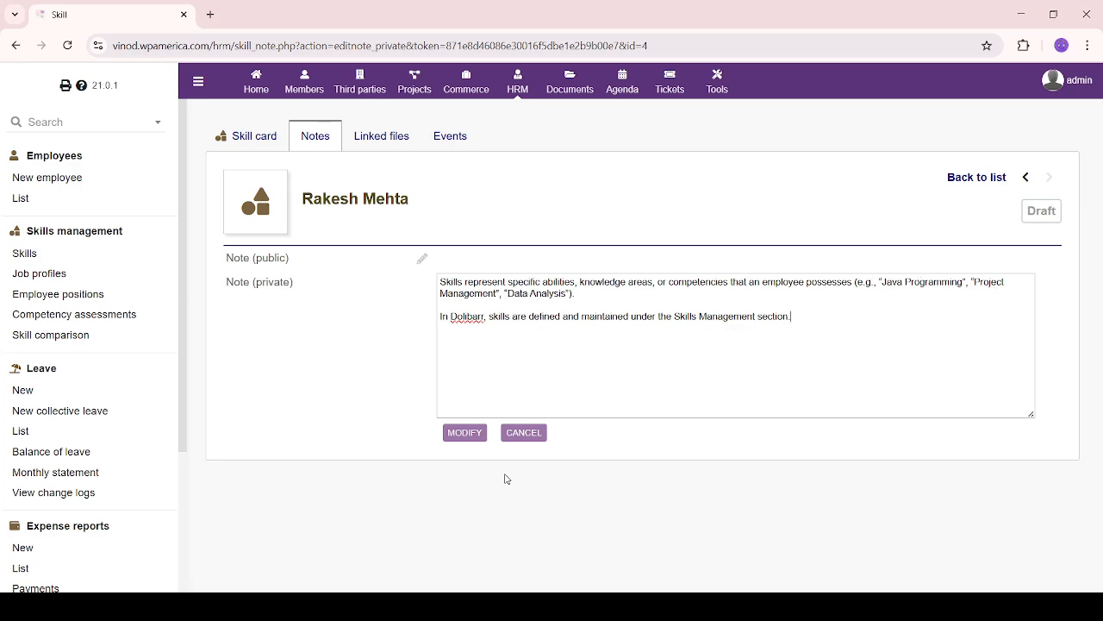
left_click(463, 432)
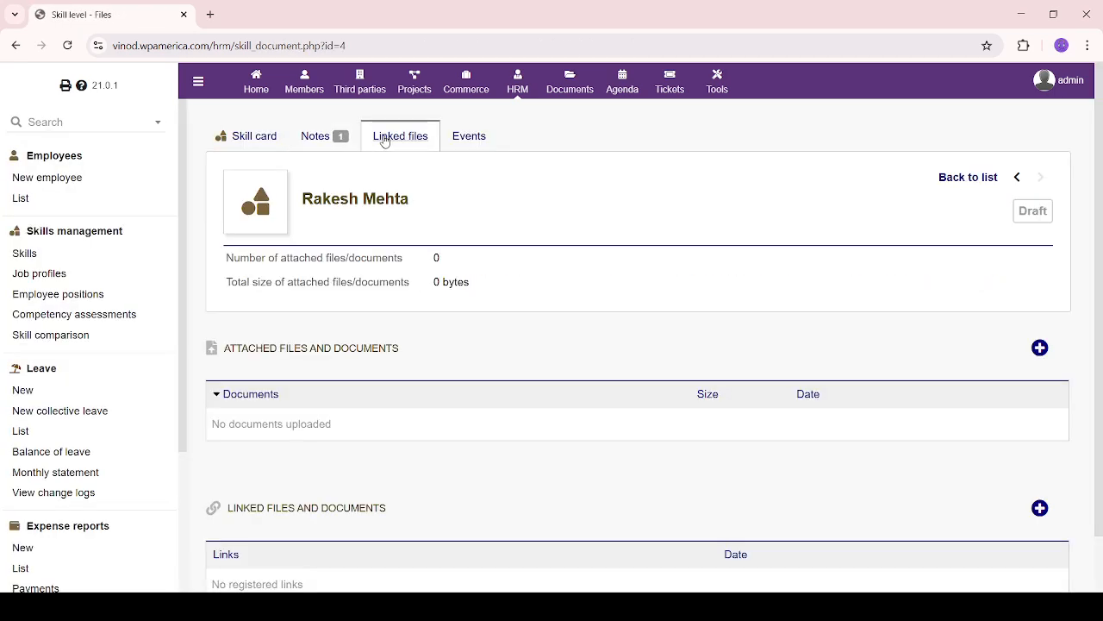
Check the skill's Events tab, which shows no recorded events
scroll(382, 423, "down", 1)
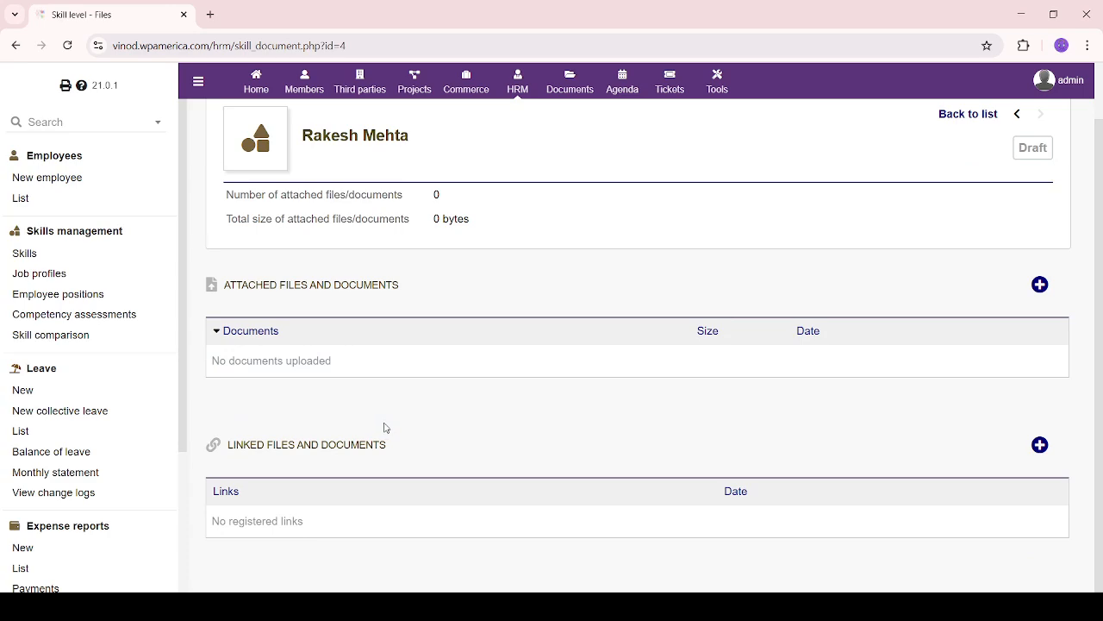
scroll(386, 428, "up", 1)
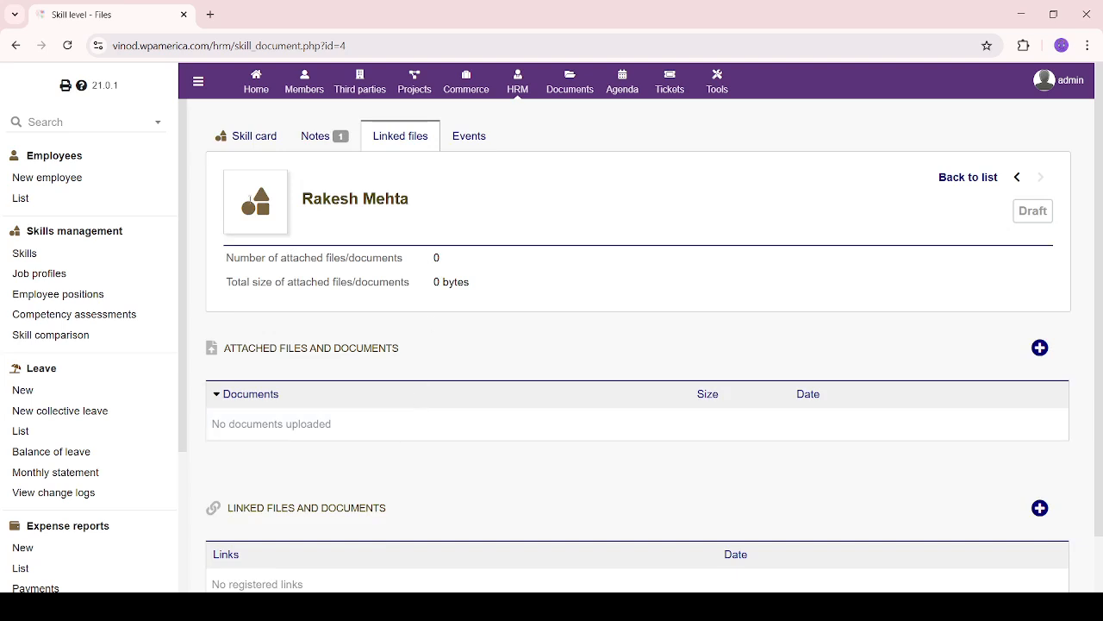
left_click(470, 138)
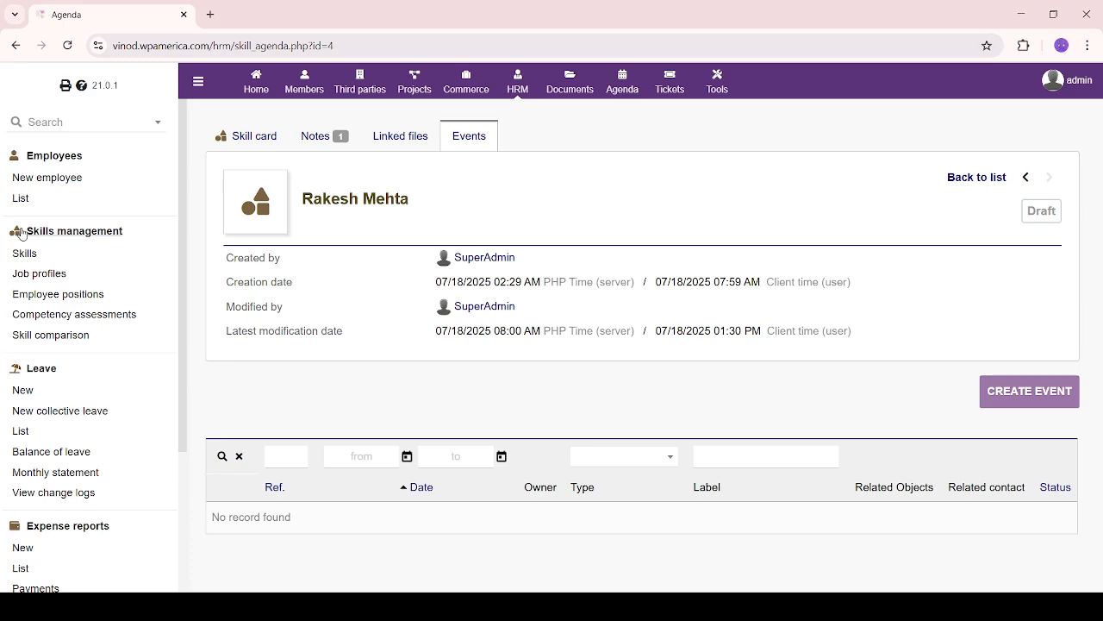
Look over the Skills management menu entries and go to the Employee positions list
left_click_drag(129, 233, 26, 231)
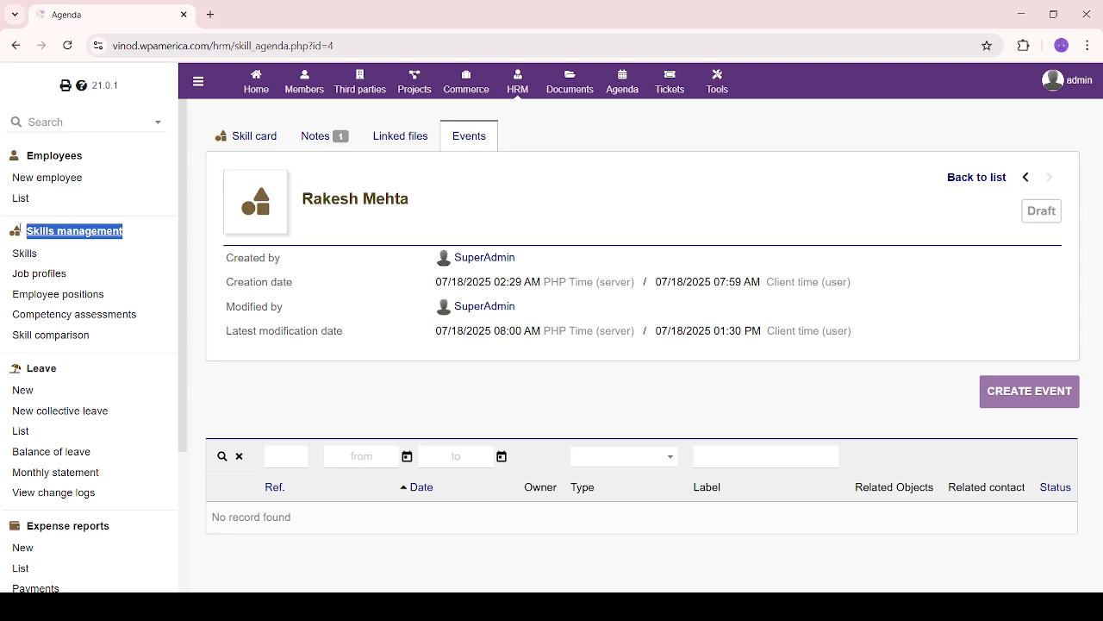
left_click(137, 214)
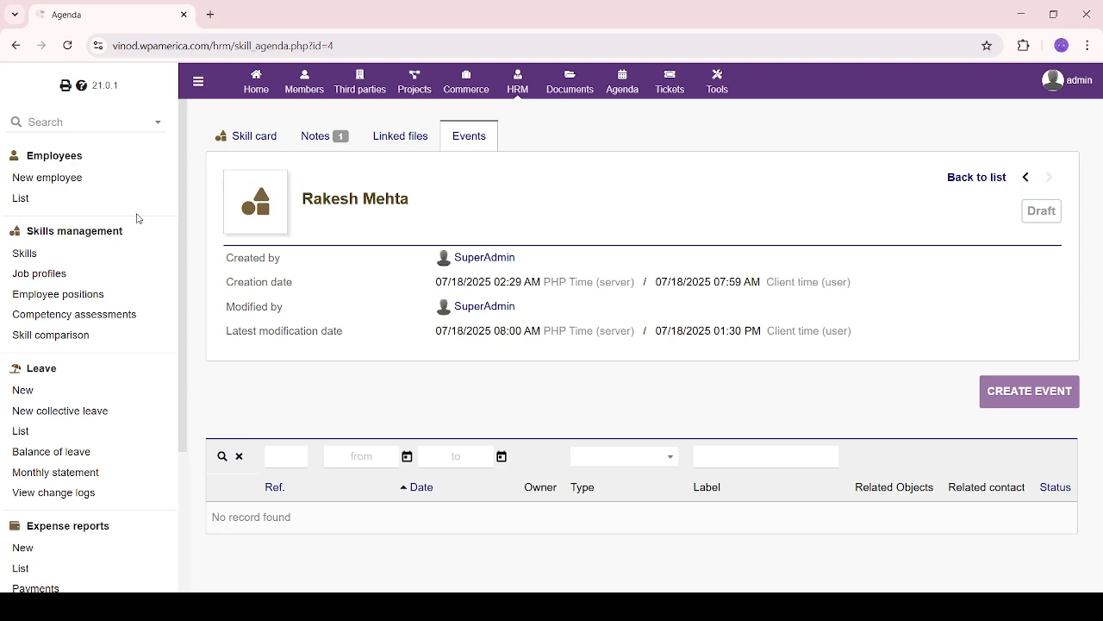
left_click_drag(89, 345, 20, 223)
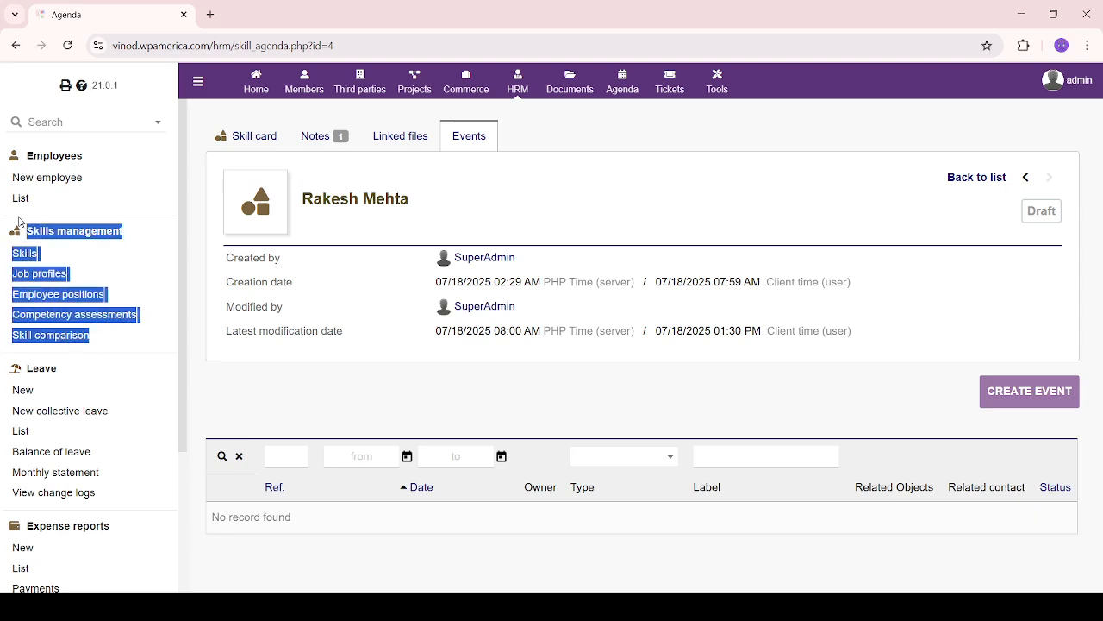
left_click(125, 258)
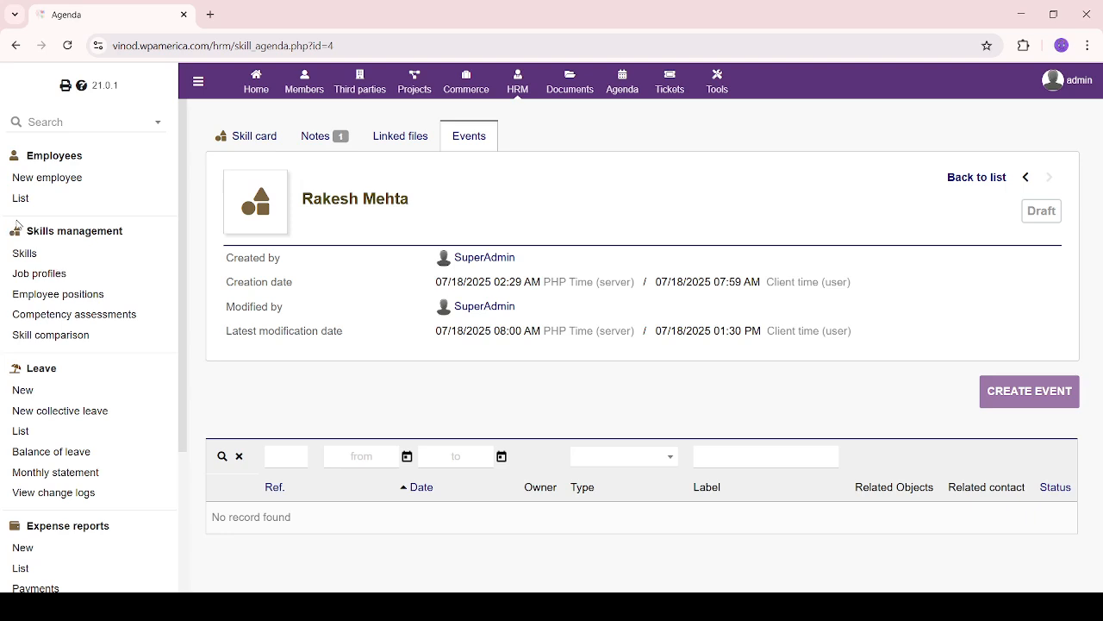
left_click_drag(18, 226, 138, 346)
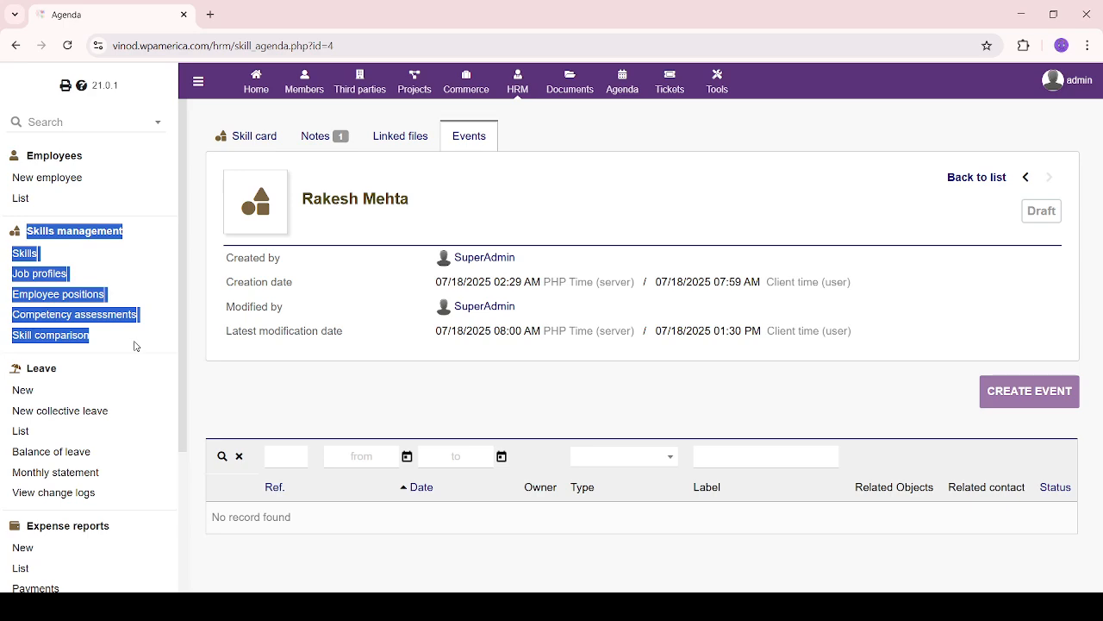
left_click(136, 346)
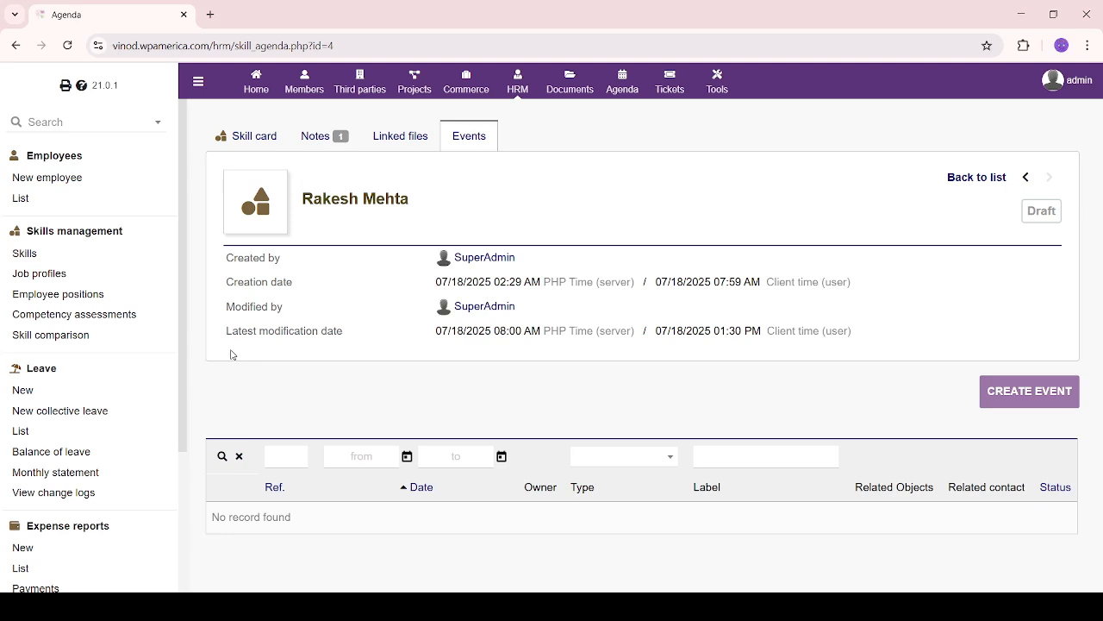
left_click(49, 298)
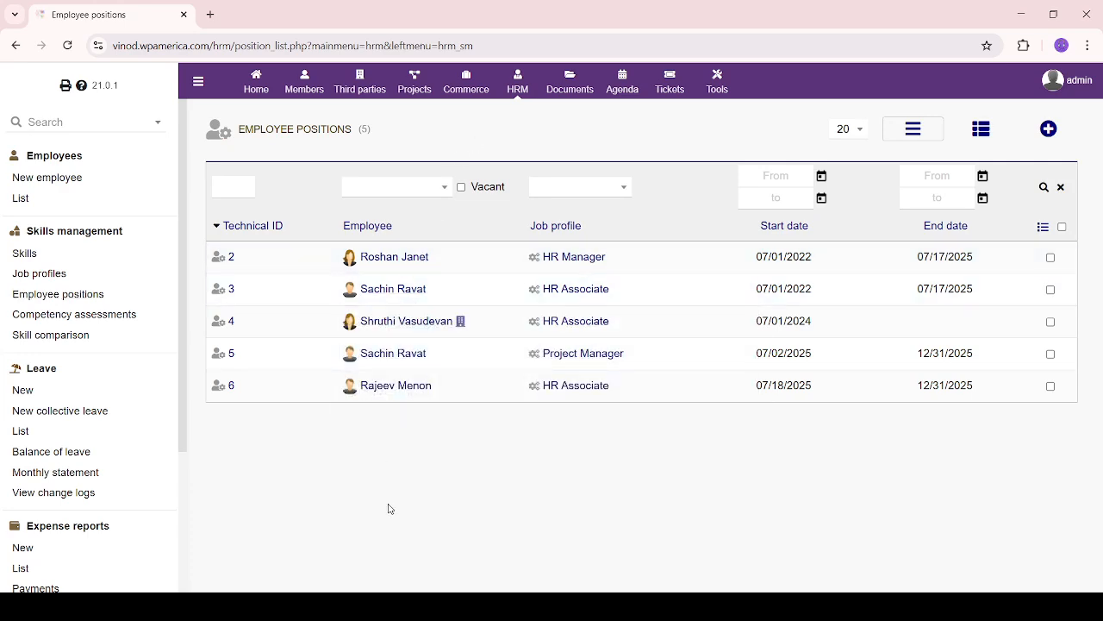
Assign the employee an HR Associate position from 07/18/2025 to 12/31/2025
left_click(1050, 128)
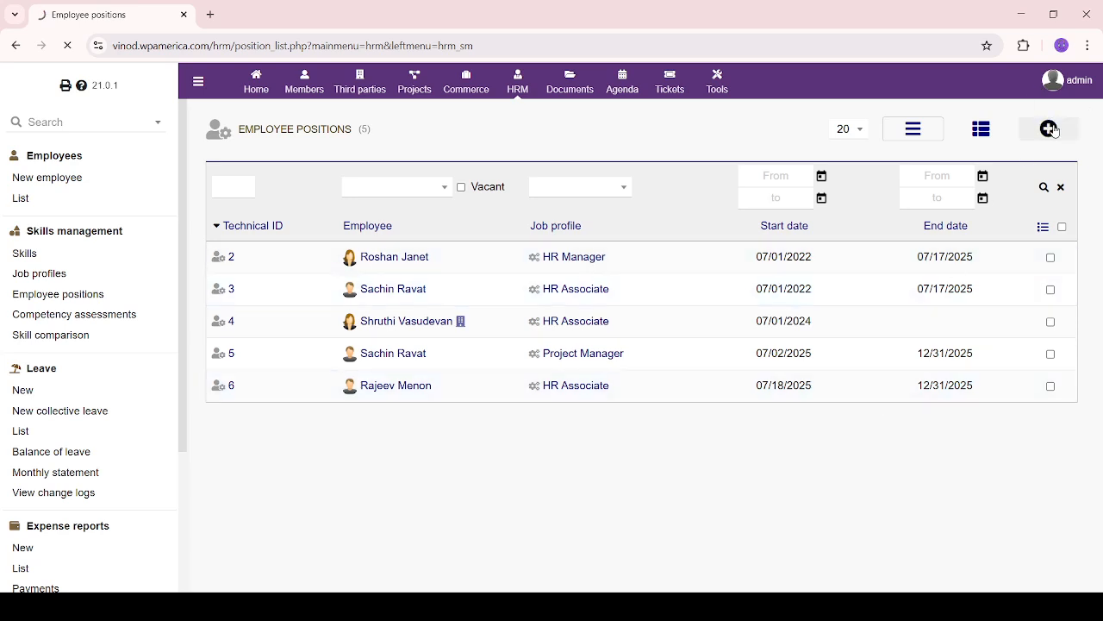
left_click(543, 192)
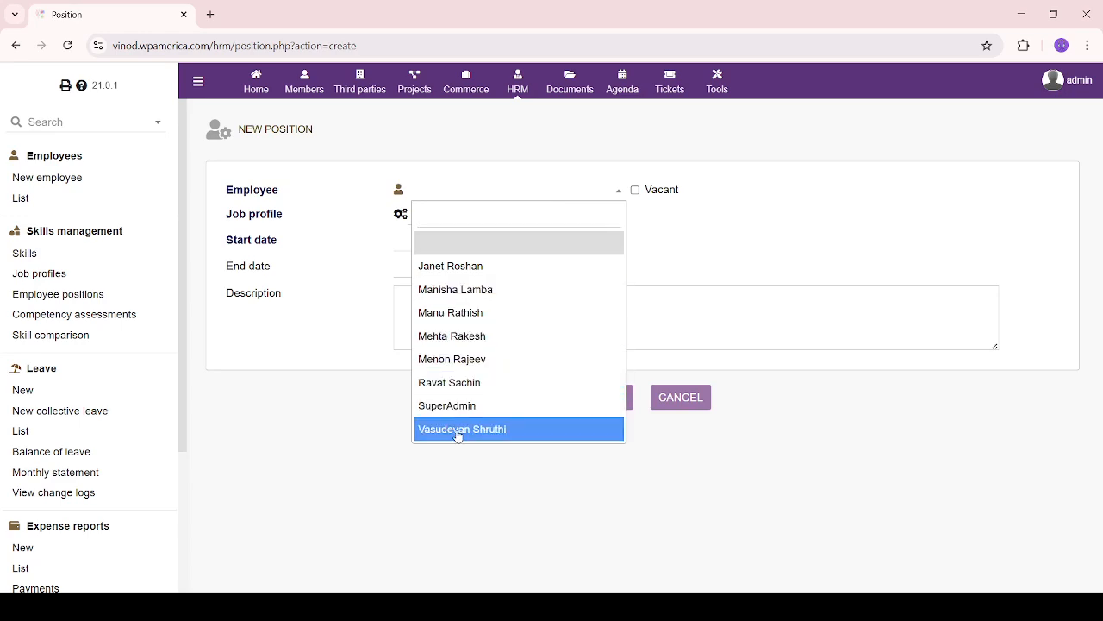
left_click(470, 337)
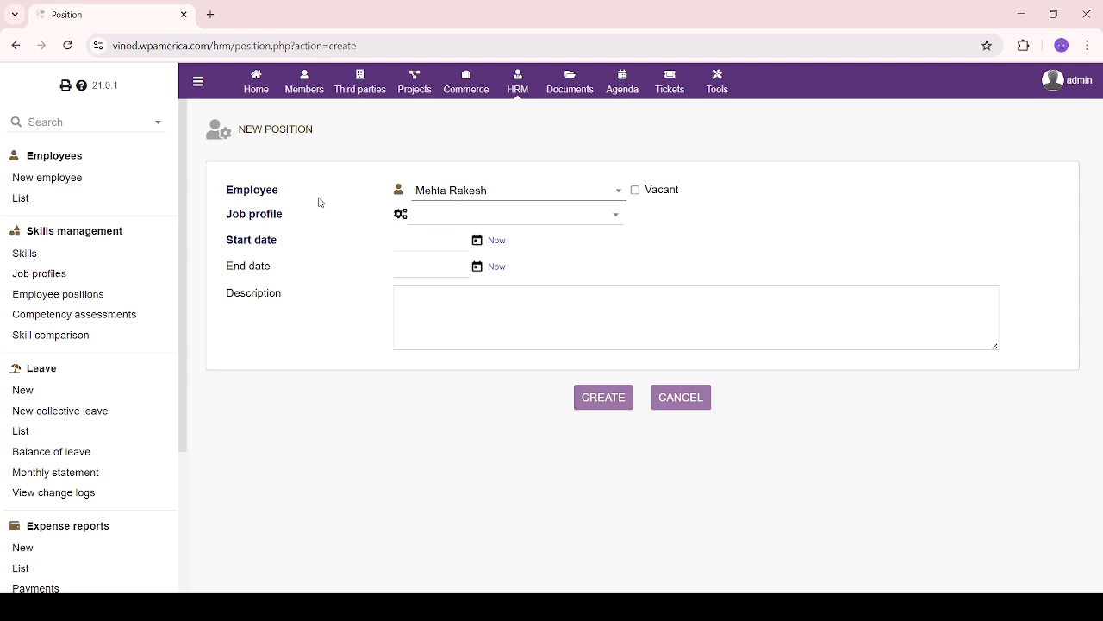
left_click(604, 221)
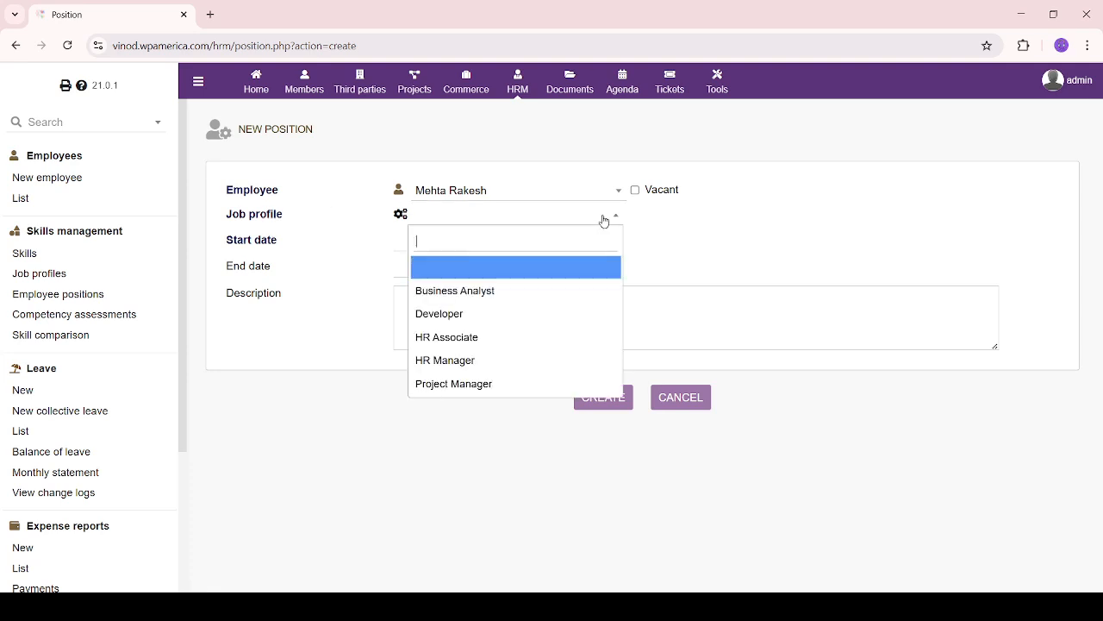
left_click(523, 338)
left_click(477, 240)
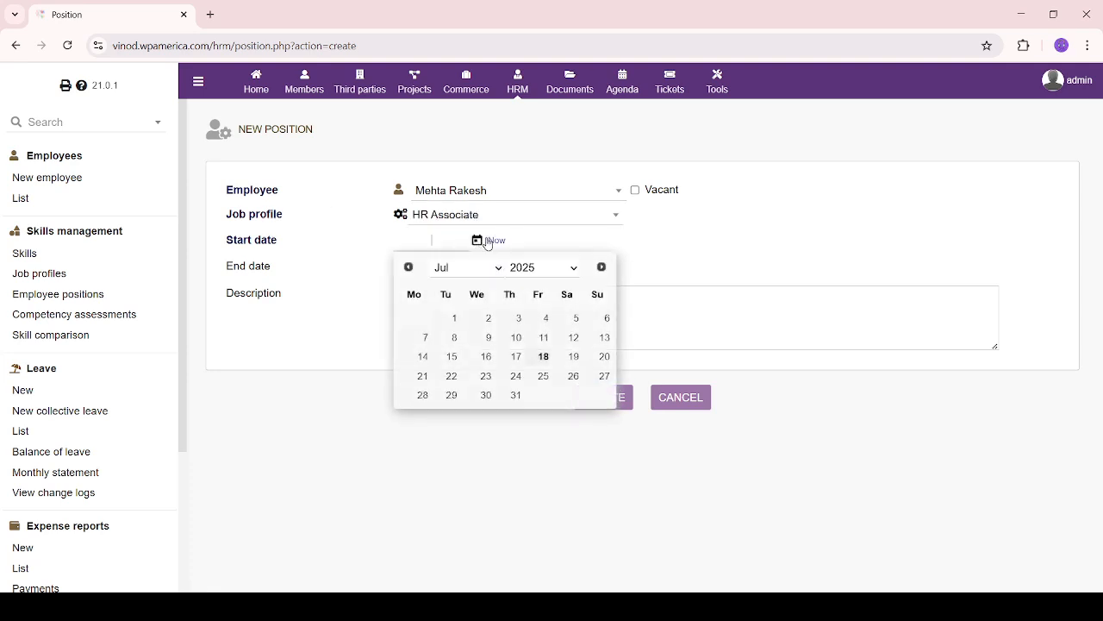
left_click(542, 357)
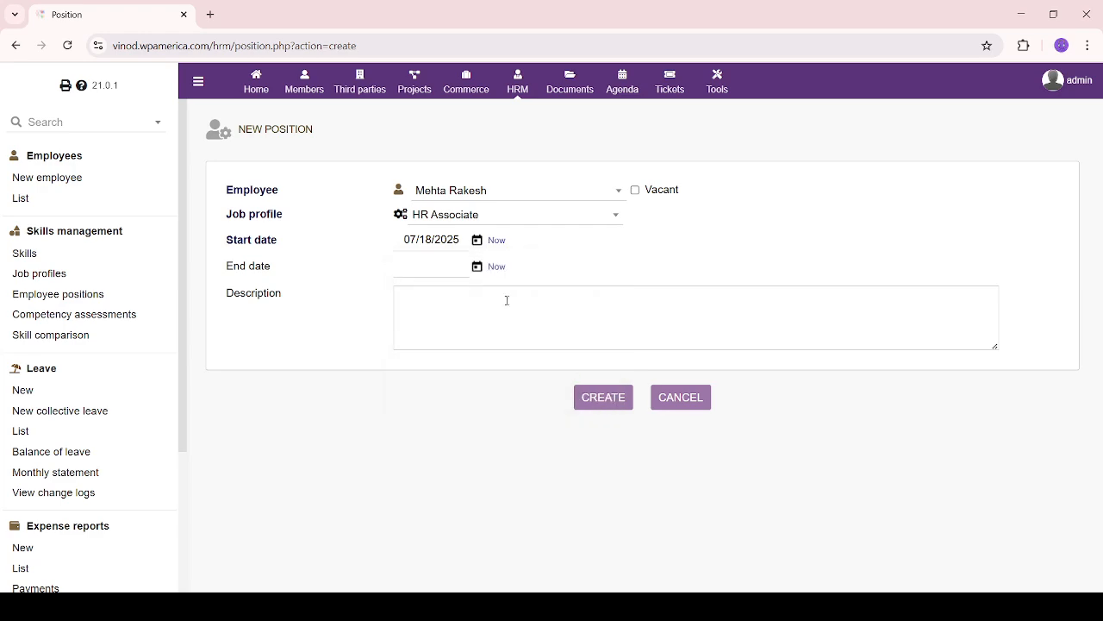
left_click(476, 267)
left_click(495, 295)
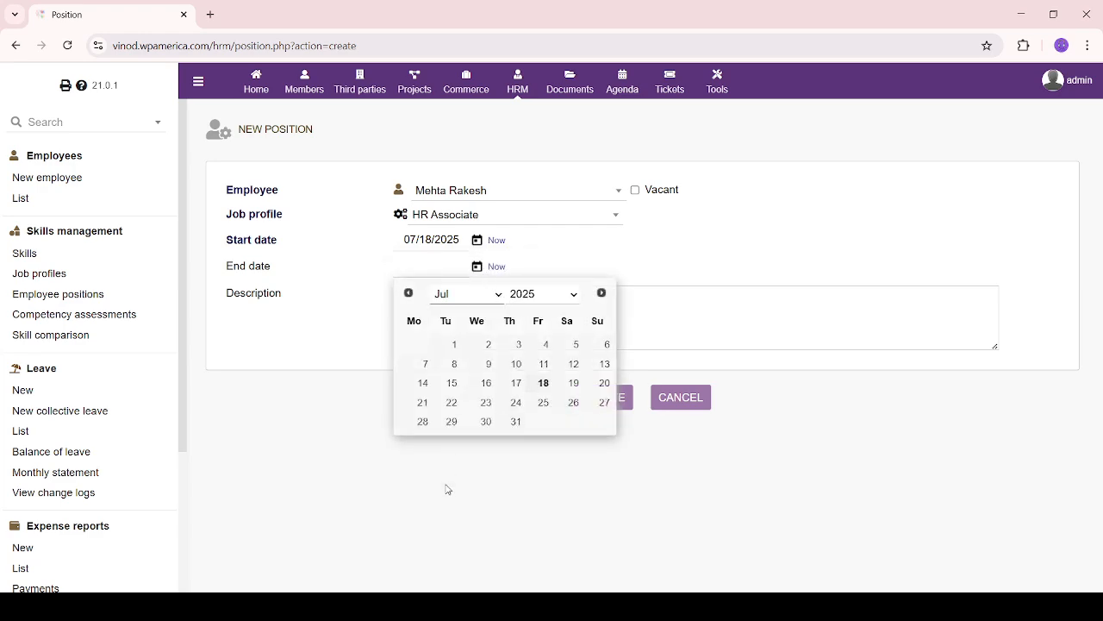
left_click(455, 526)
left_click(486, 422)
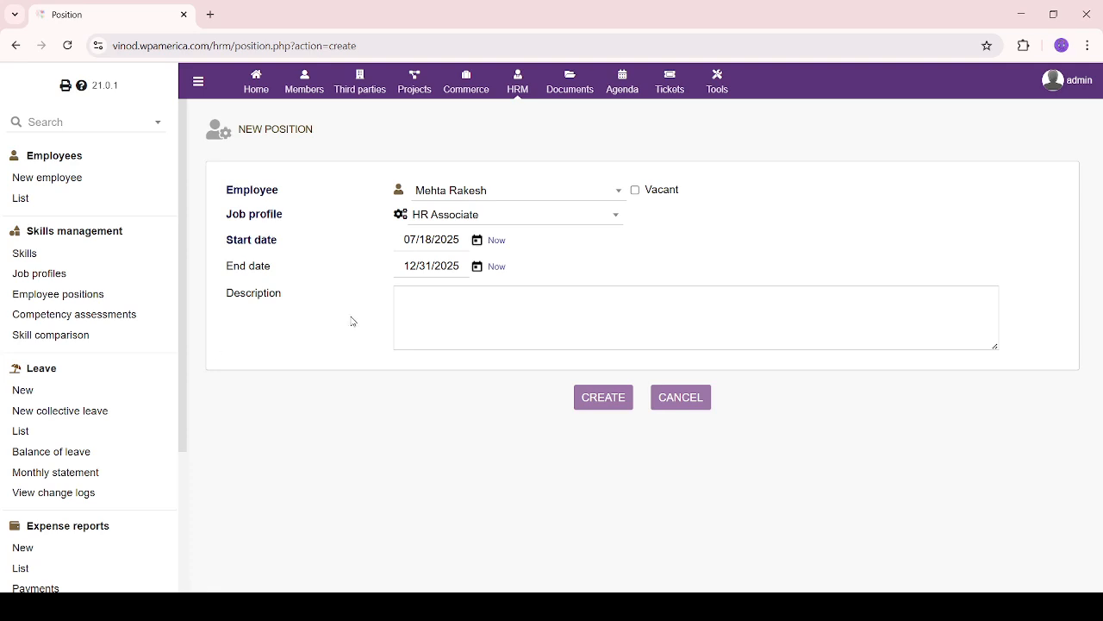
Paste the HR Associate role description and create the position
left_click(466, 312)
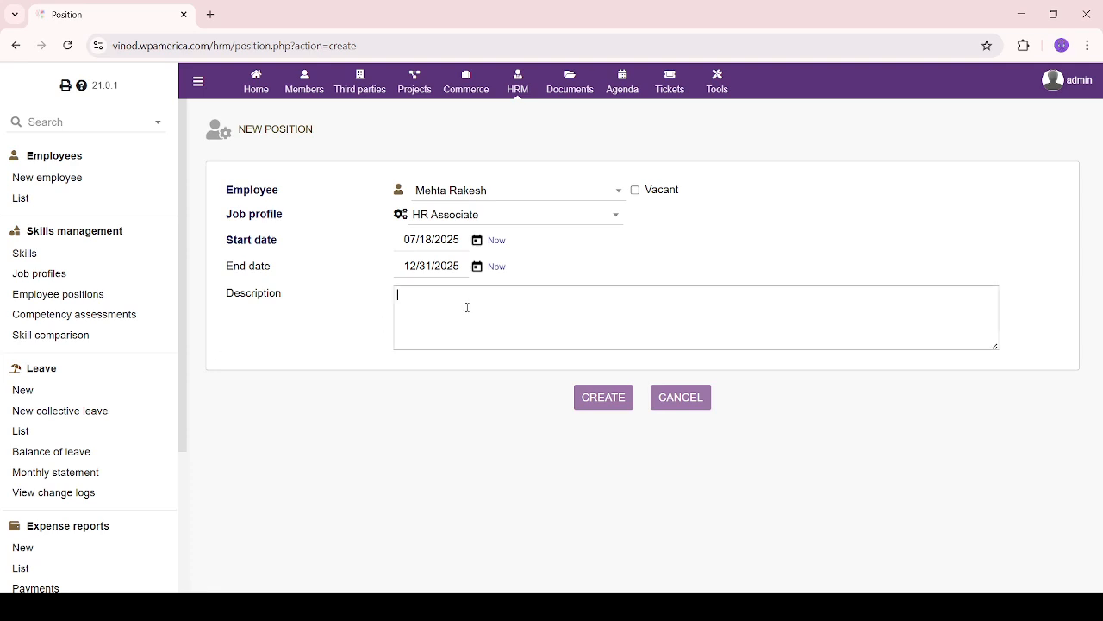
key("alt+Tab")
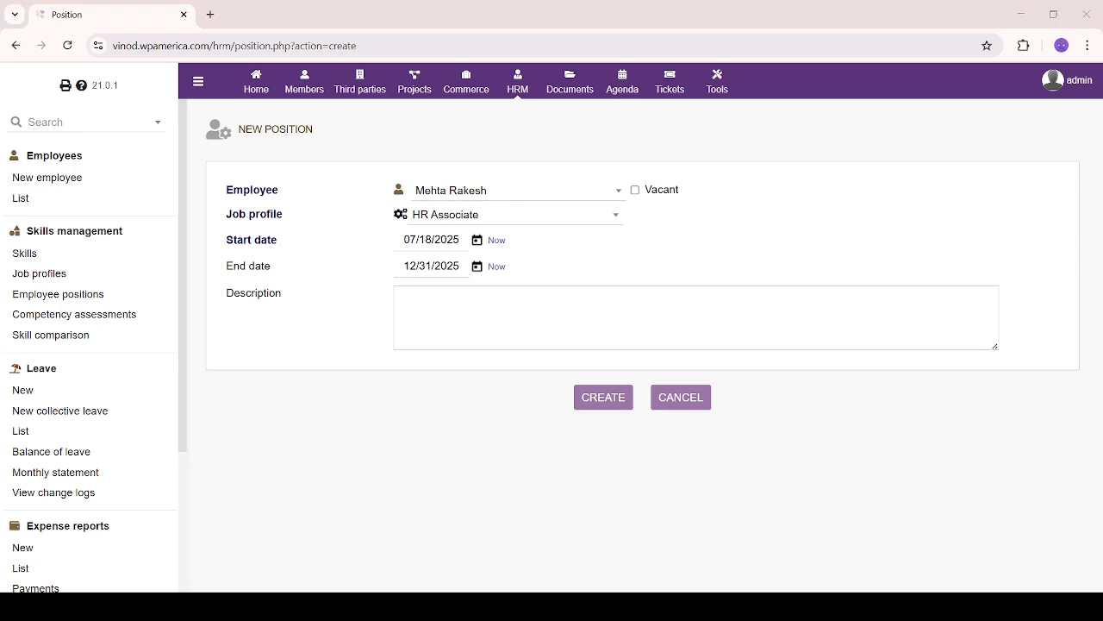
key("alt+Tab")
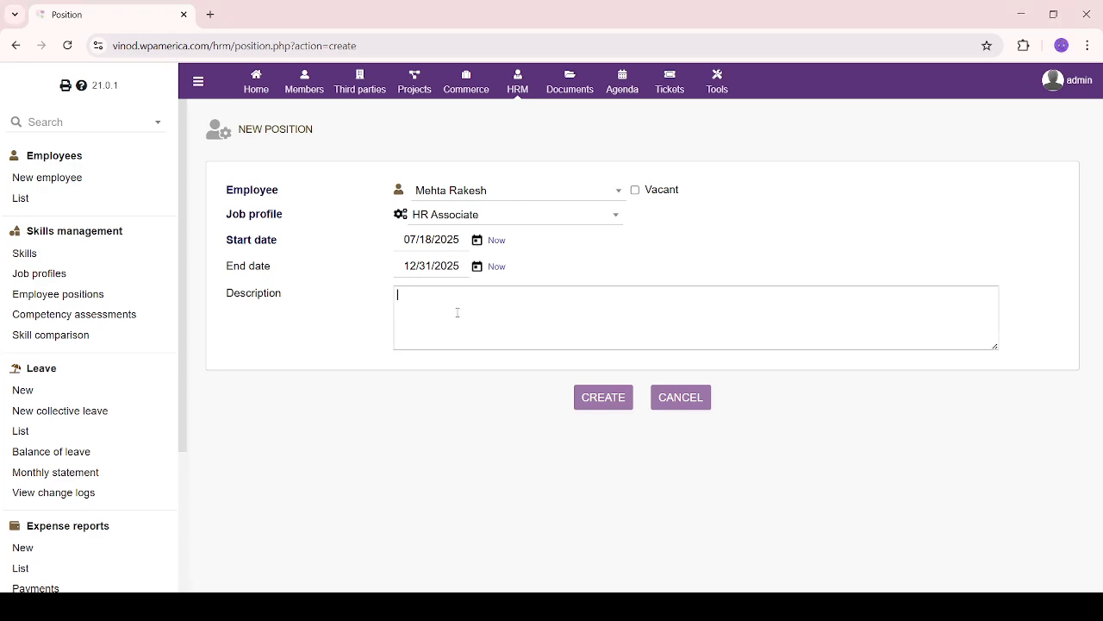
type("An HR Associate supports the Human Resources department in ensuring smooth and efficient HR operations. They are responsible for maintaining employee records, assisting with recruitment and onboarding processes, coordinating leave and attendance tracking, supporting payroll preparation, and ensuring compliance with company policies and labor laws. The HR Associate also acts as a point of contact for employee queries, helps organize training and development programs, and contributes to fostering a positive workplace culture. Strong organizational skills, attention to detail, and the ability to handle sensitive information confidentially are essential for this role.")
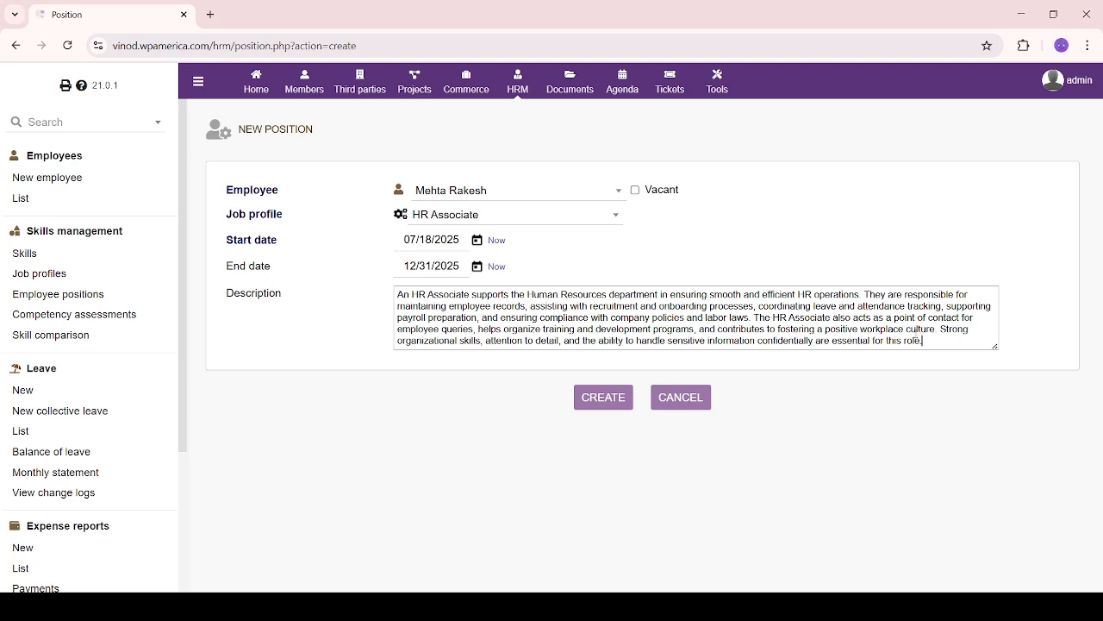
left_click(617, 401)
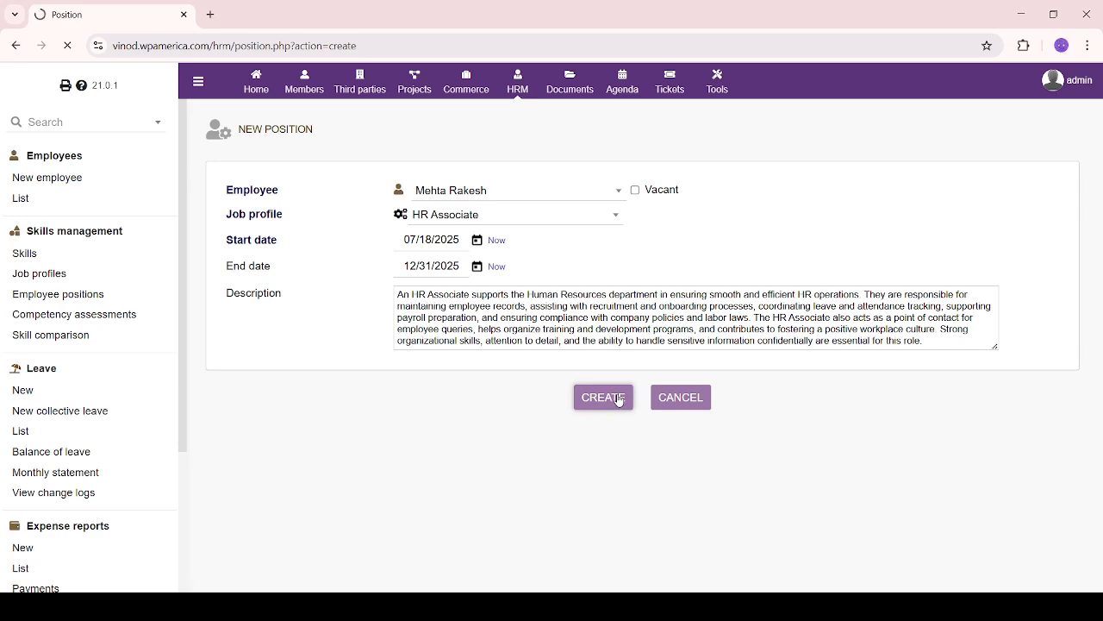
Check that the new HR Associate position appears in the Position table
scroll(618, 399, "down", 2)
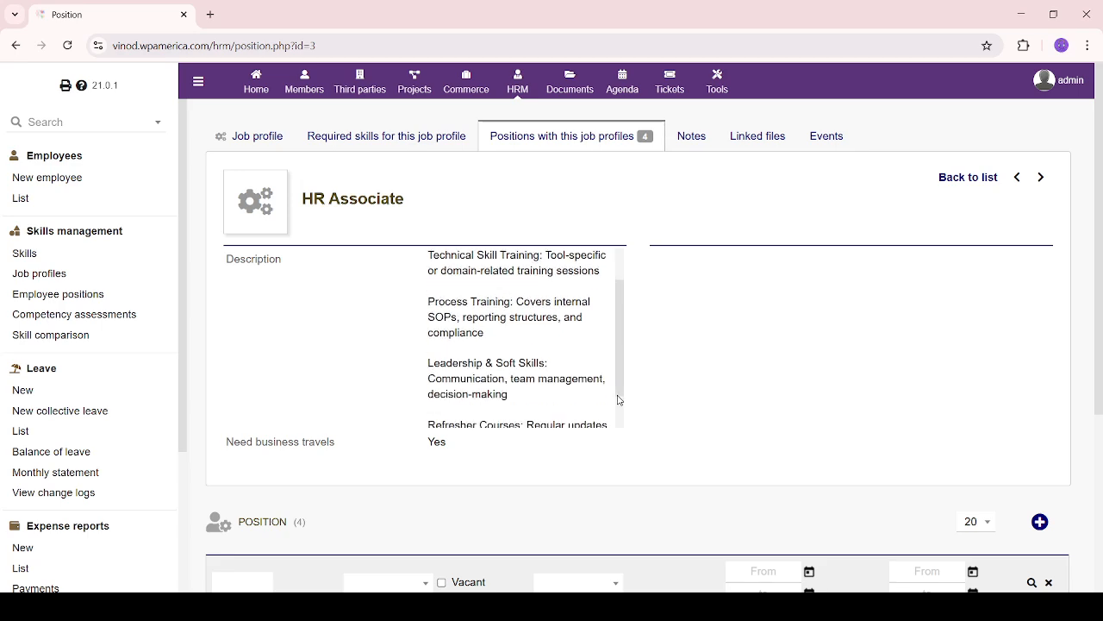
scroll(633, 503, "down", 3)
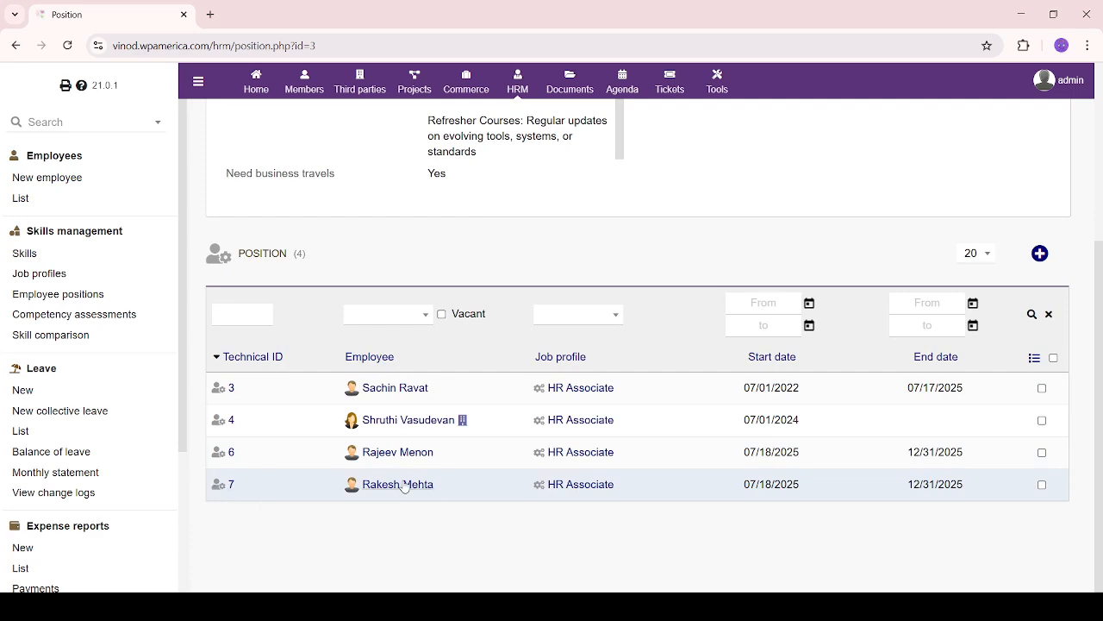
triple_click(552, 484)
left_click(611, 529)
scroll(629, 530, "up", 3)
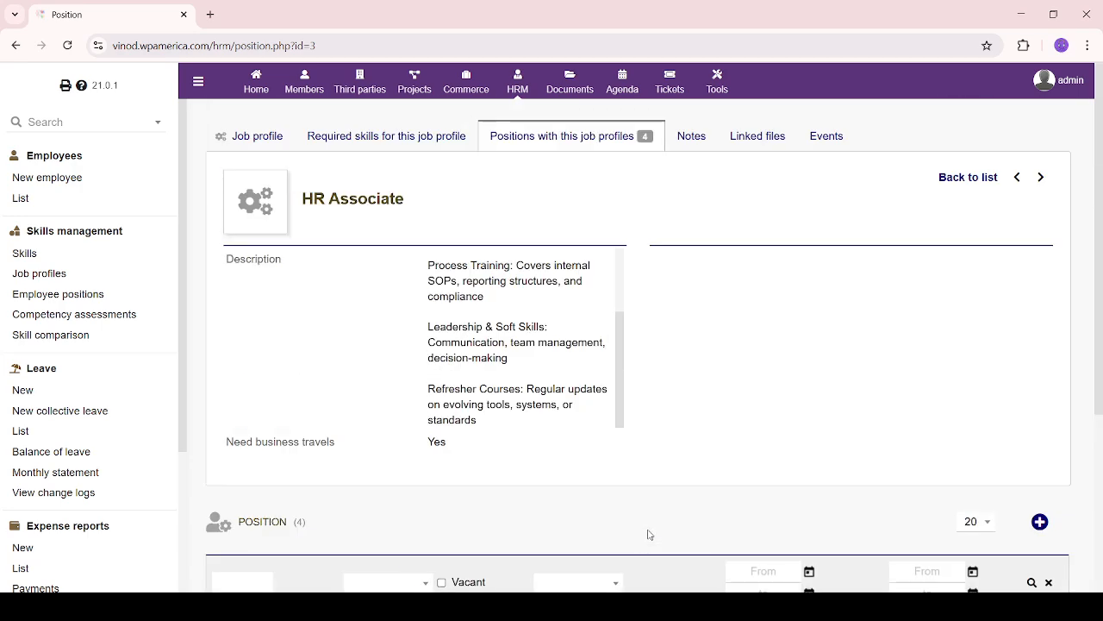
Review the job profile's Notes, Linked files and Events, then go to Competency assessments
left_click(689, 143)
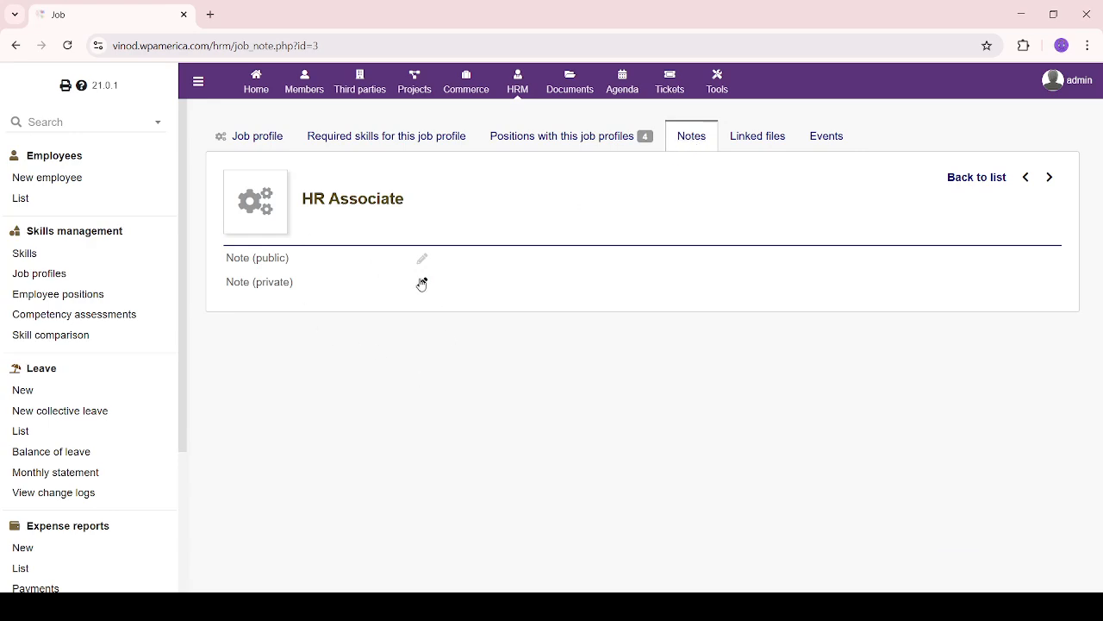
left_click(736, 137)
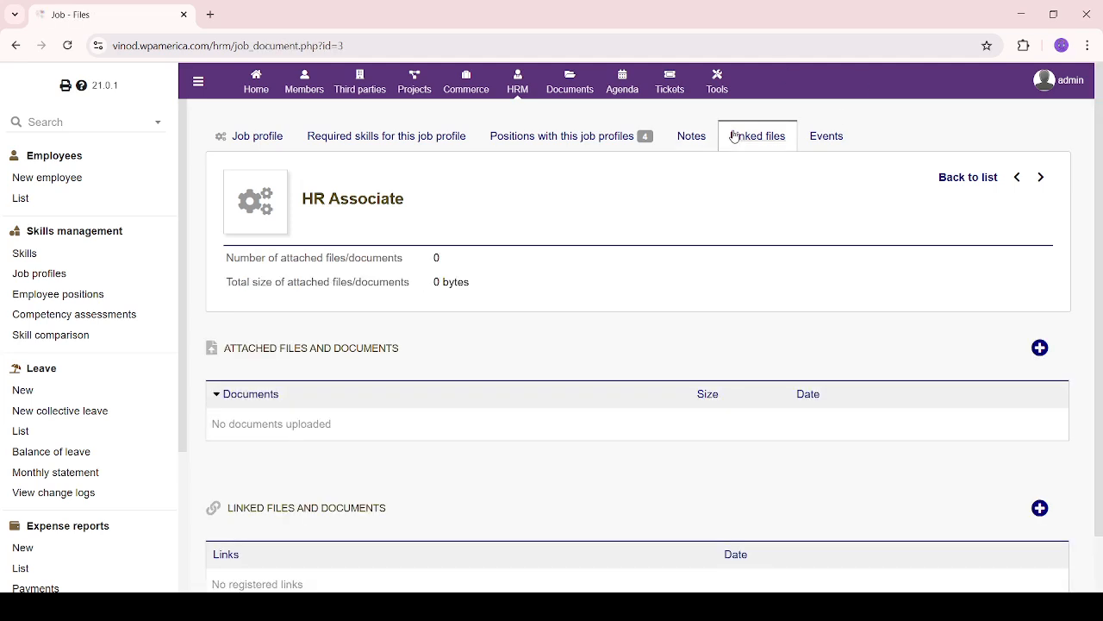
scroll(555, 377, "down", 1)
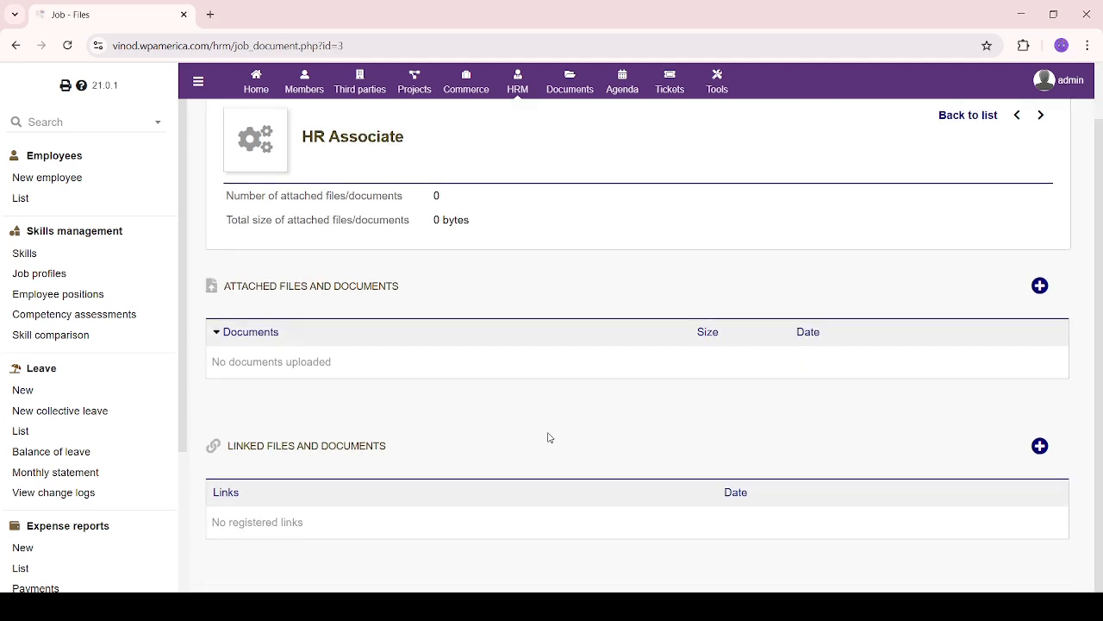
scroll(549, 437, "up", 1)
left_click(824, 138)
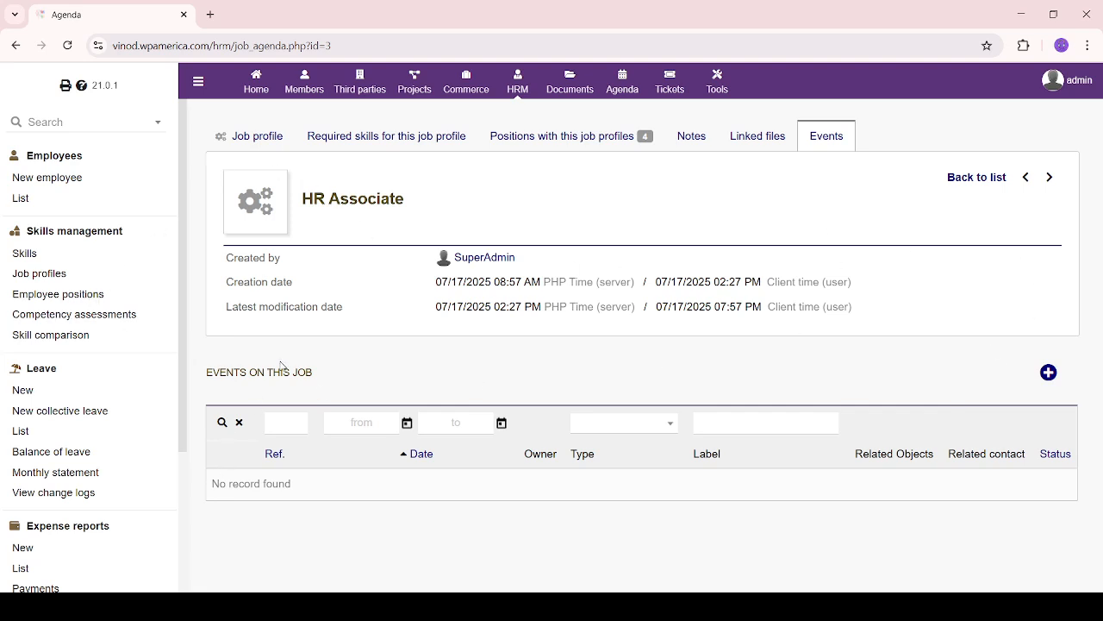
left_click(82, 315)
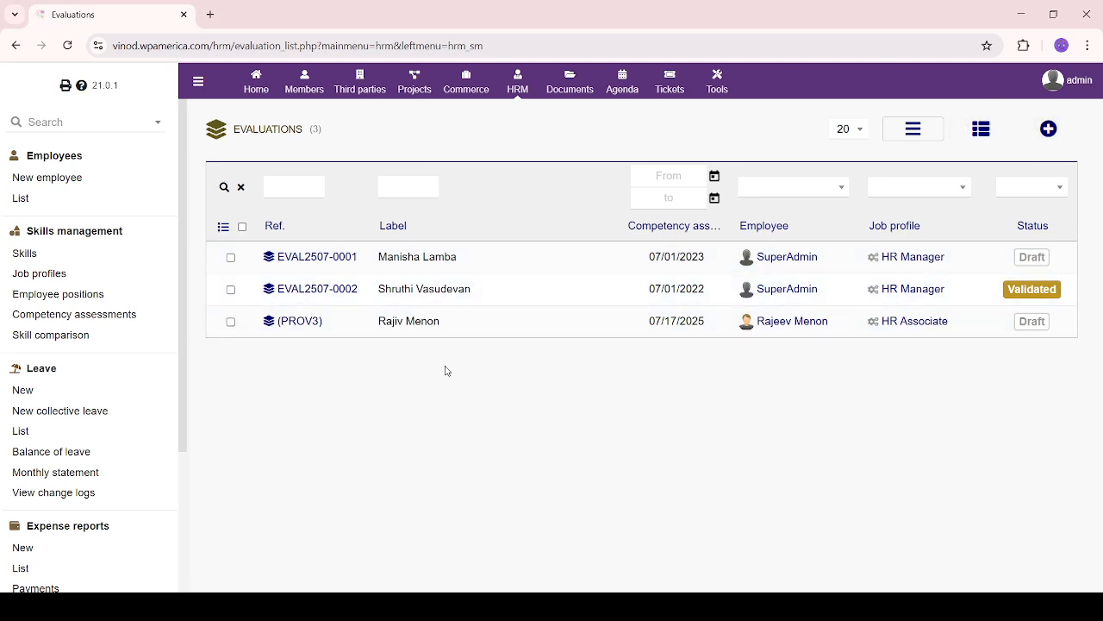
Create an assessment labelled with the employee's name, dated 07/18/2025, for the HR Associate profile
left_click(1053, 140)
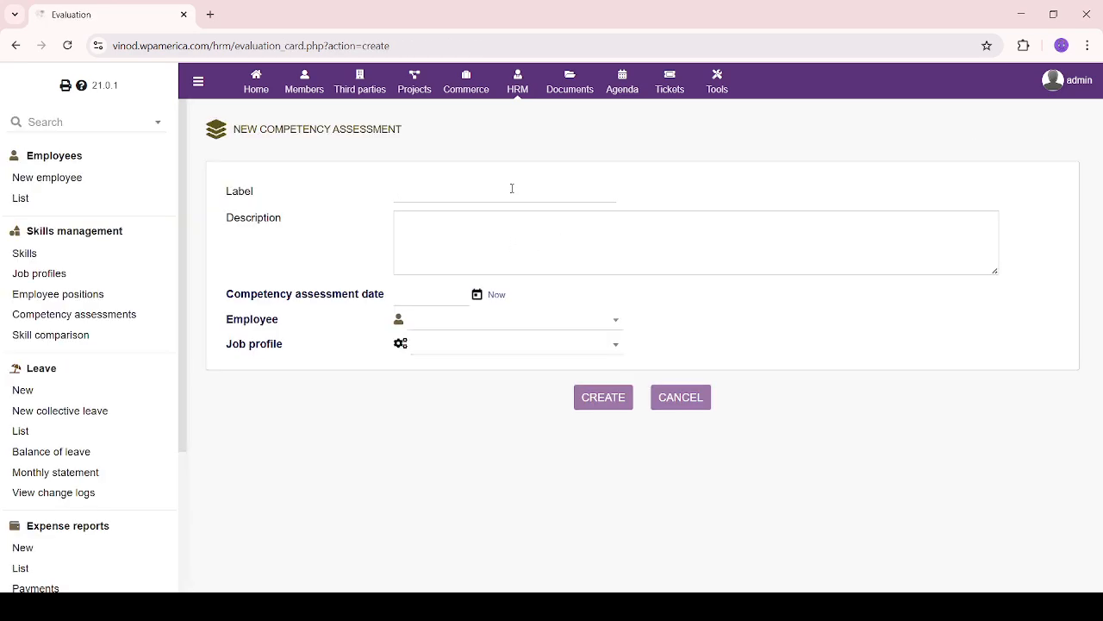
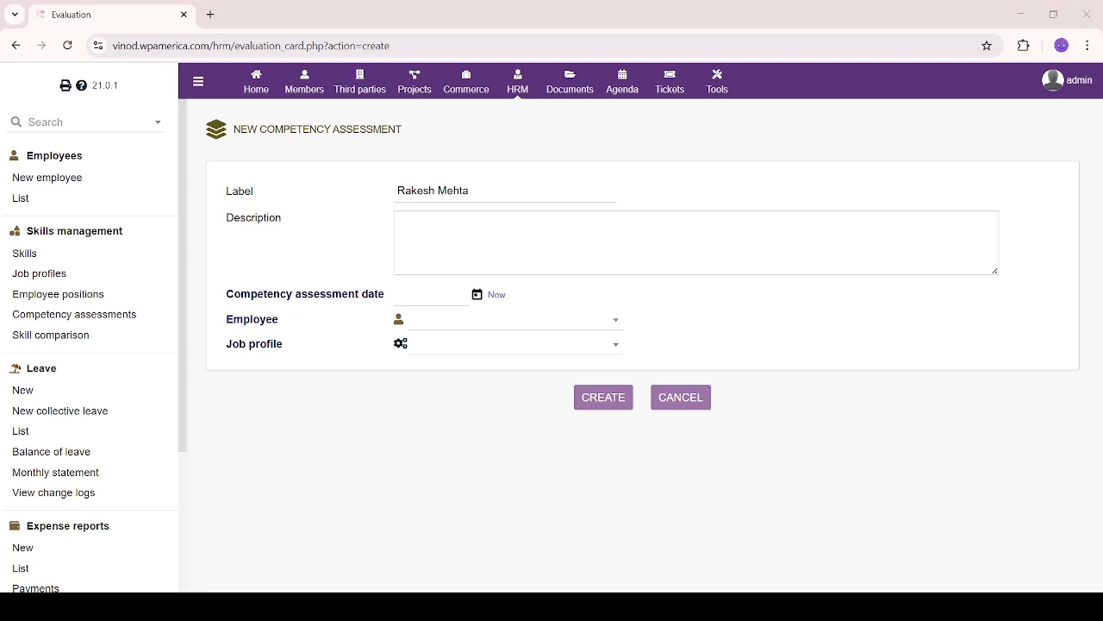
left_click(459, 237)
type("including communication, employee record management, recruitment support, compliance awareness, confidentiality, time management, and proficiency in HR tools. The goal is to measure how well the associate meets the expectations of the role and identify areas for development or training.")
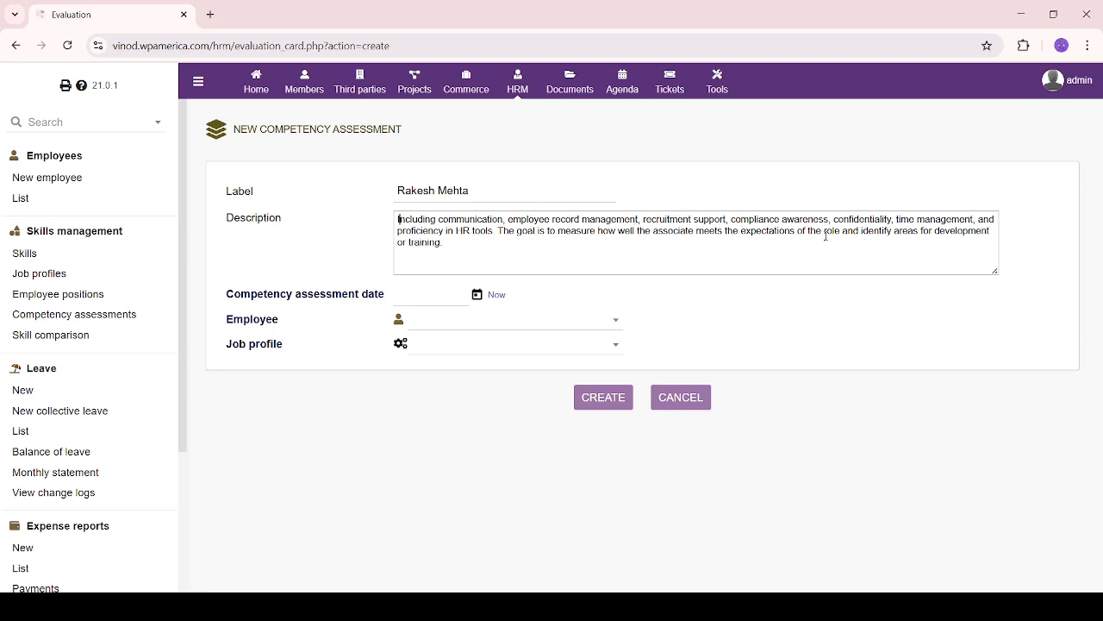
left_click(476, 296)
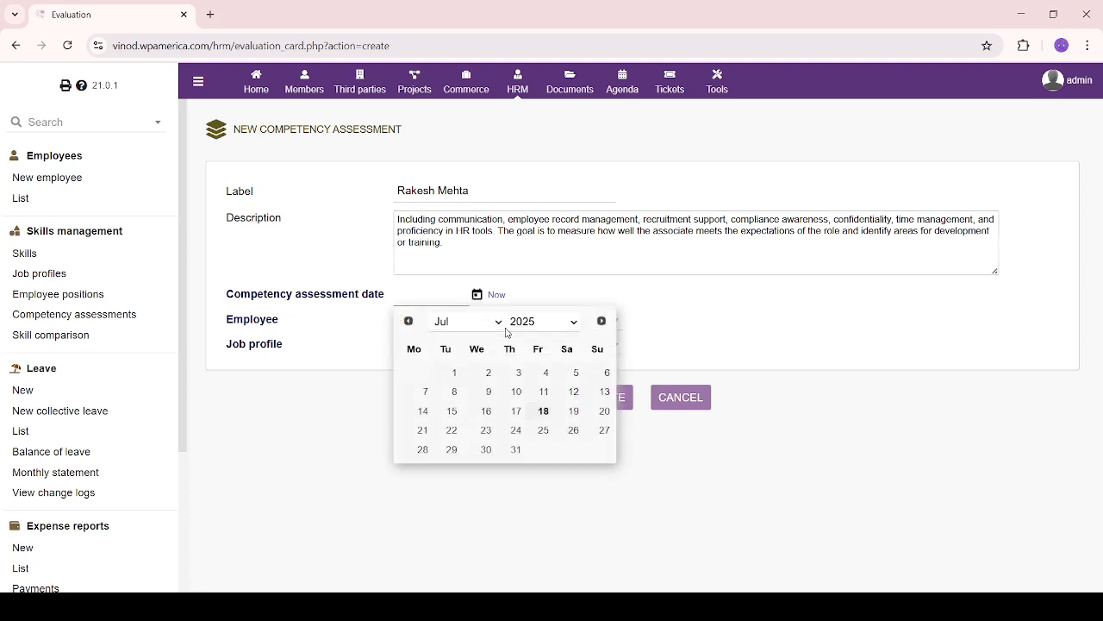
left_click(544, 412)
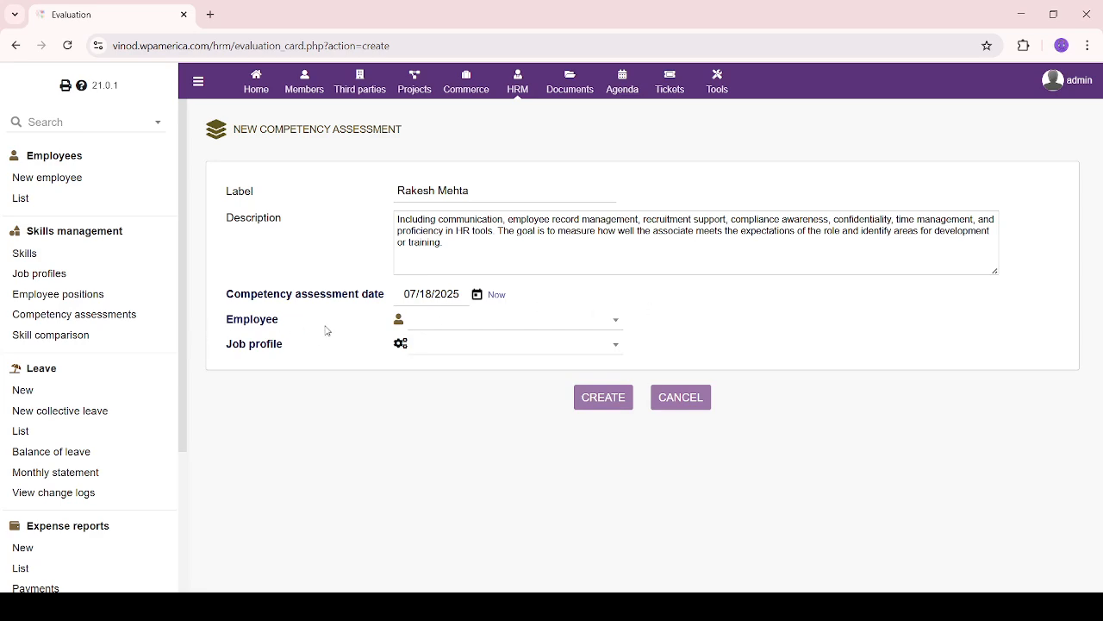
left_click(616, 324)
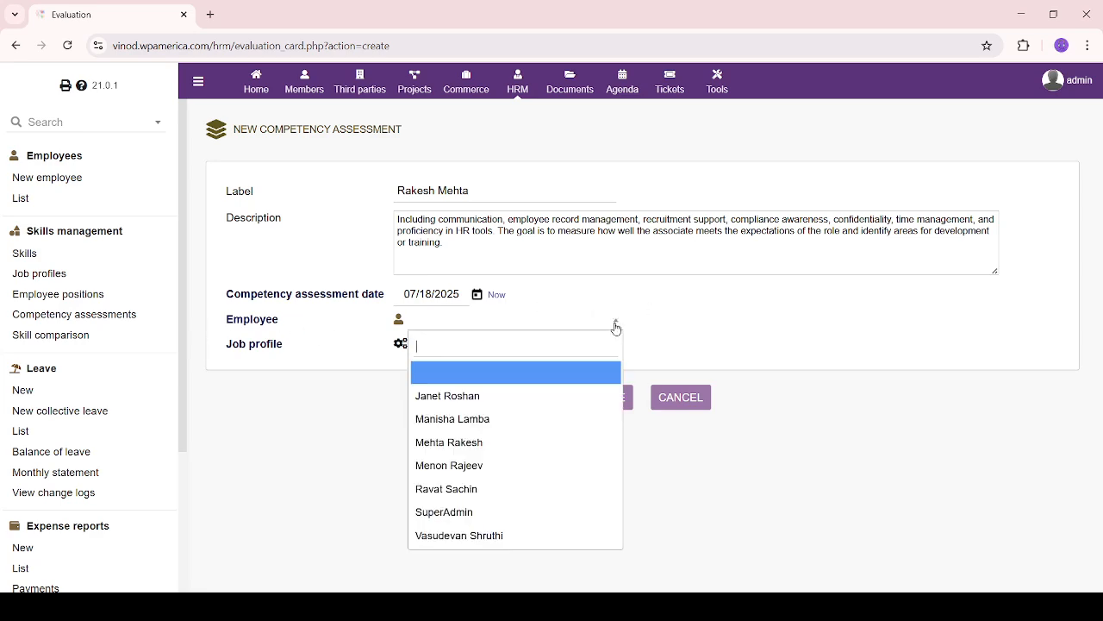
left_click(501, 442)
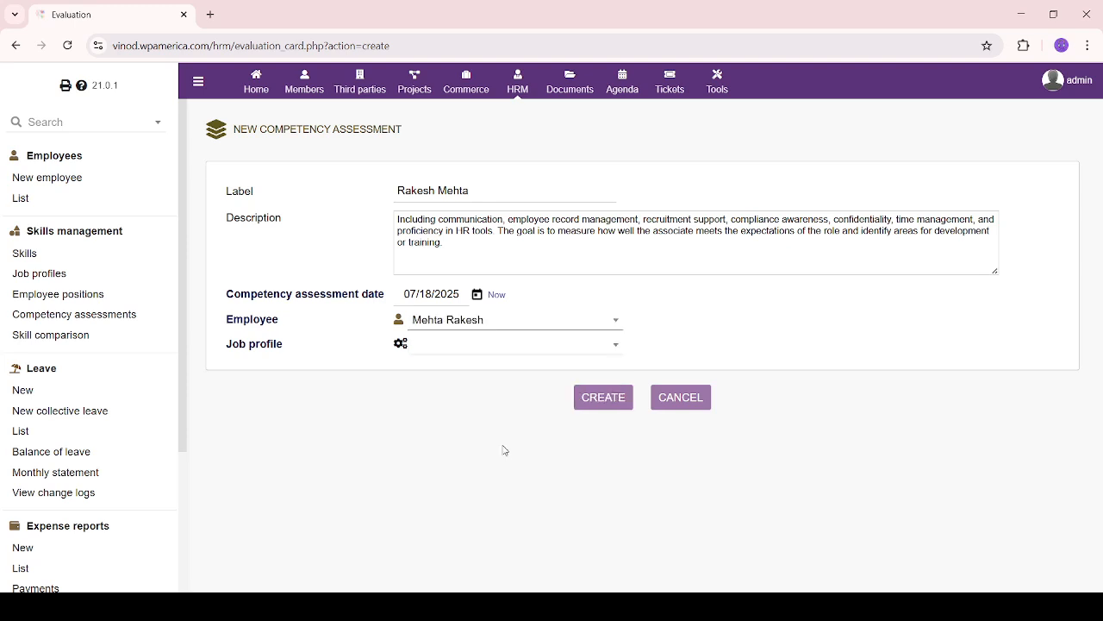
left_click(506, 348)
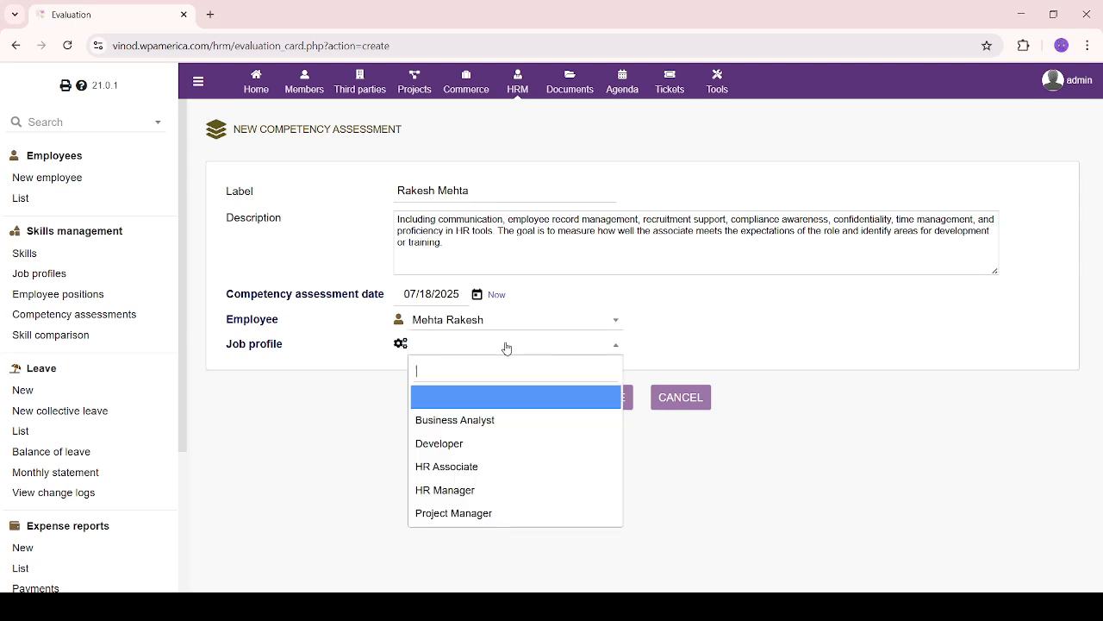
left_click(466, 466)
left_click(598, 402)
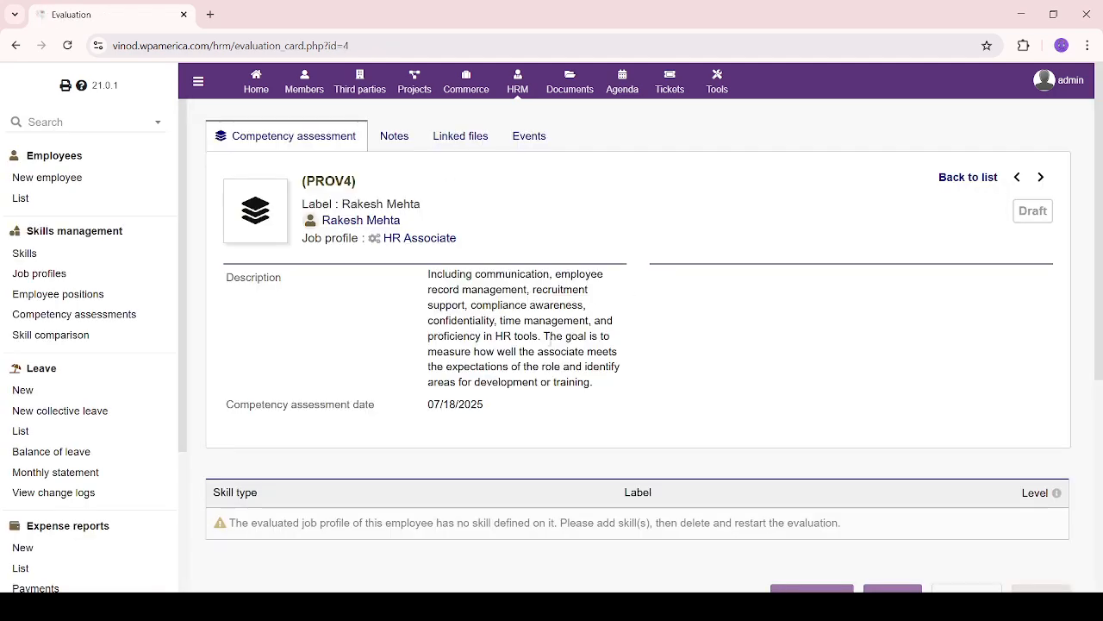
Review evaluation PROV4's Notes, Linked files and Events tabs
scroll(506, 454, "down", 3)
scroll(506, 454, "up", 4)
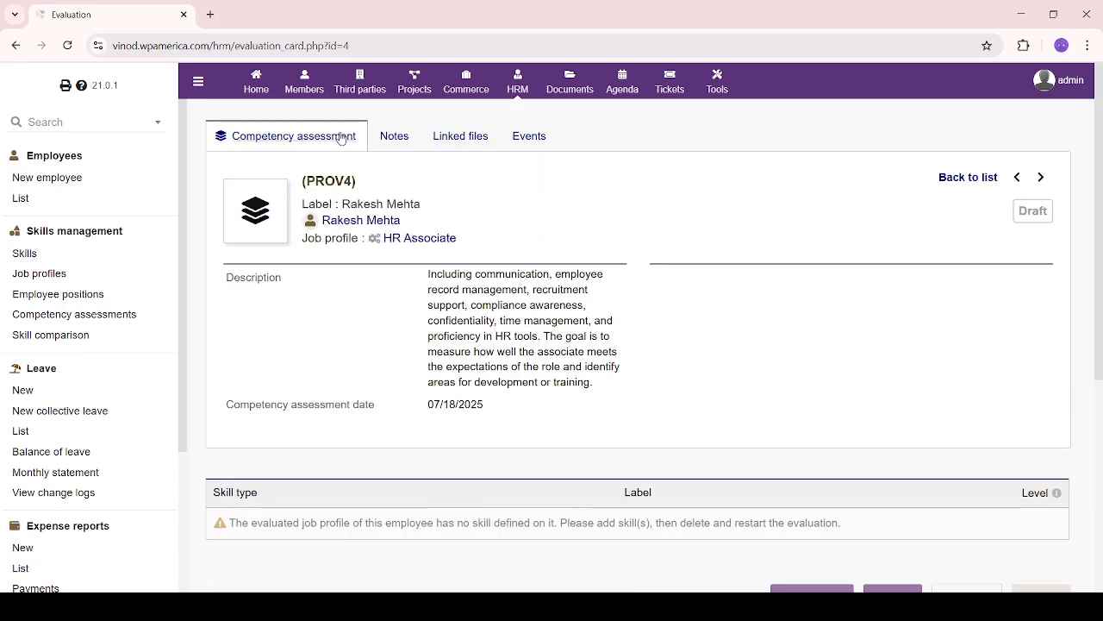
left_click(399, 138)
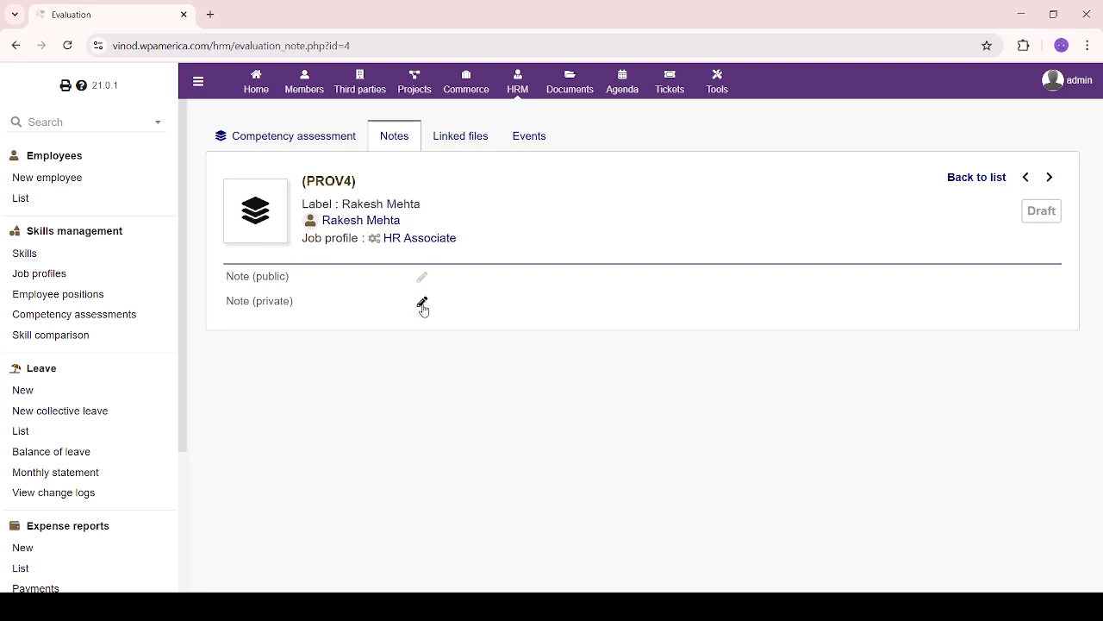
left_click(461, 138)
scroll(456, 409, "down", 1)
scroll(456, 409, "up", 1)
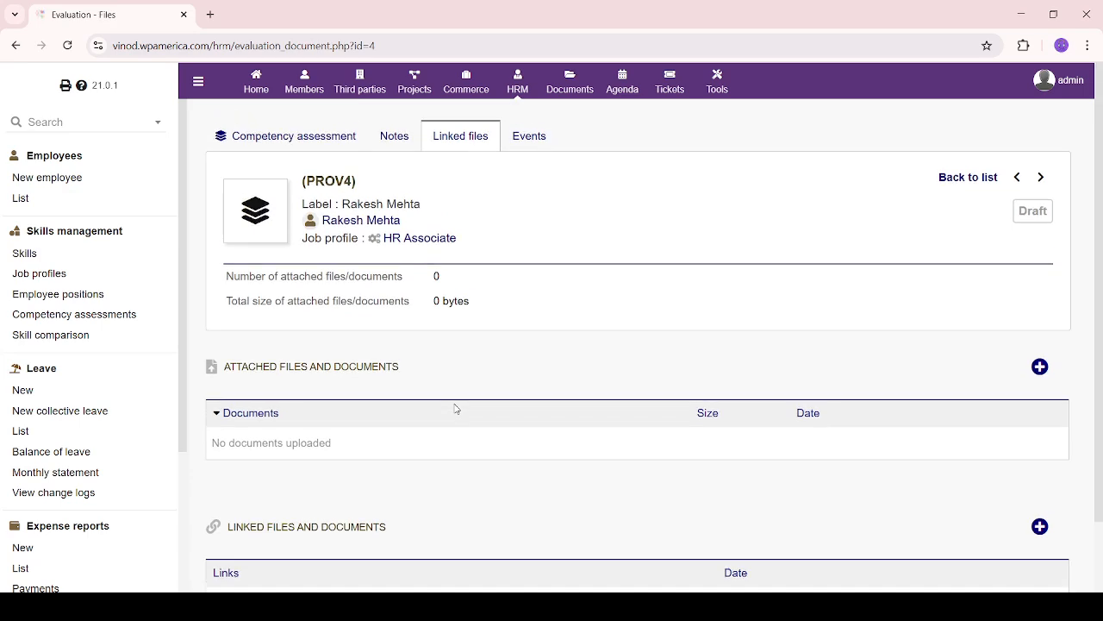
left_click(529, 136)
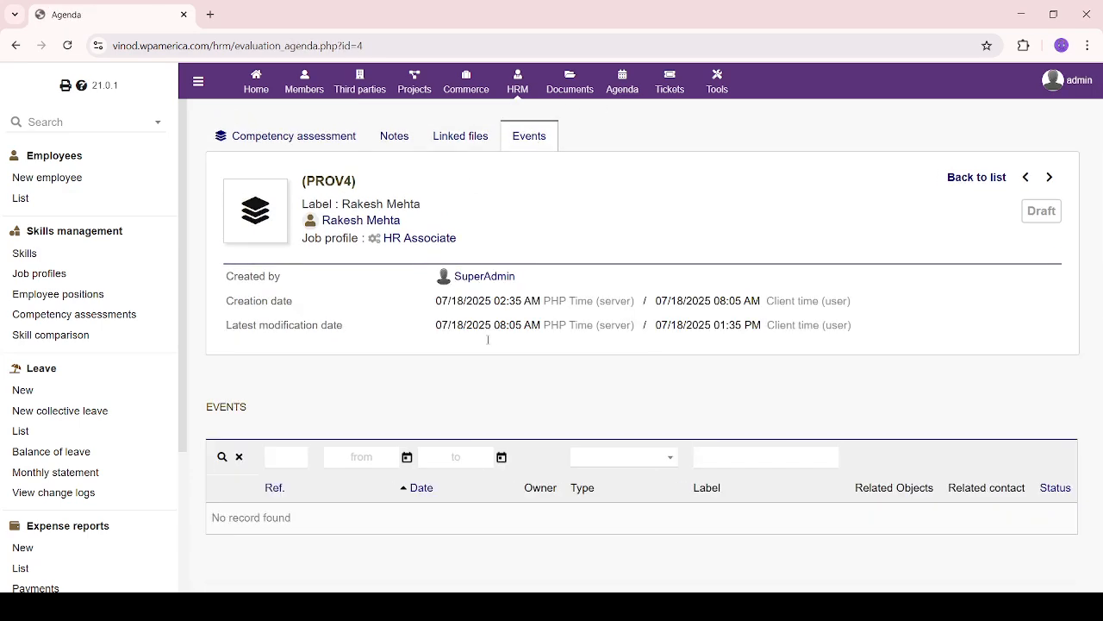
Revisit PROV4's linked files and events, then return to the Competency assessments list
left_click(446, 140)
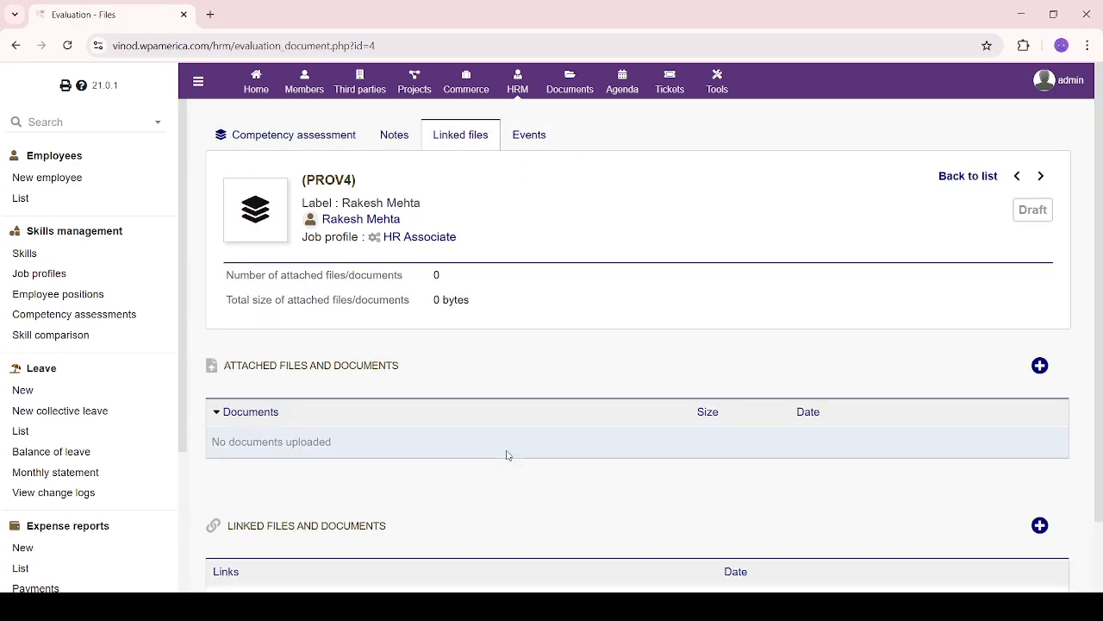
scroll(508, 454, "down", 2)
scroll(377, 483, "up", 2)
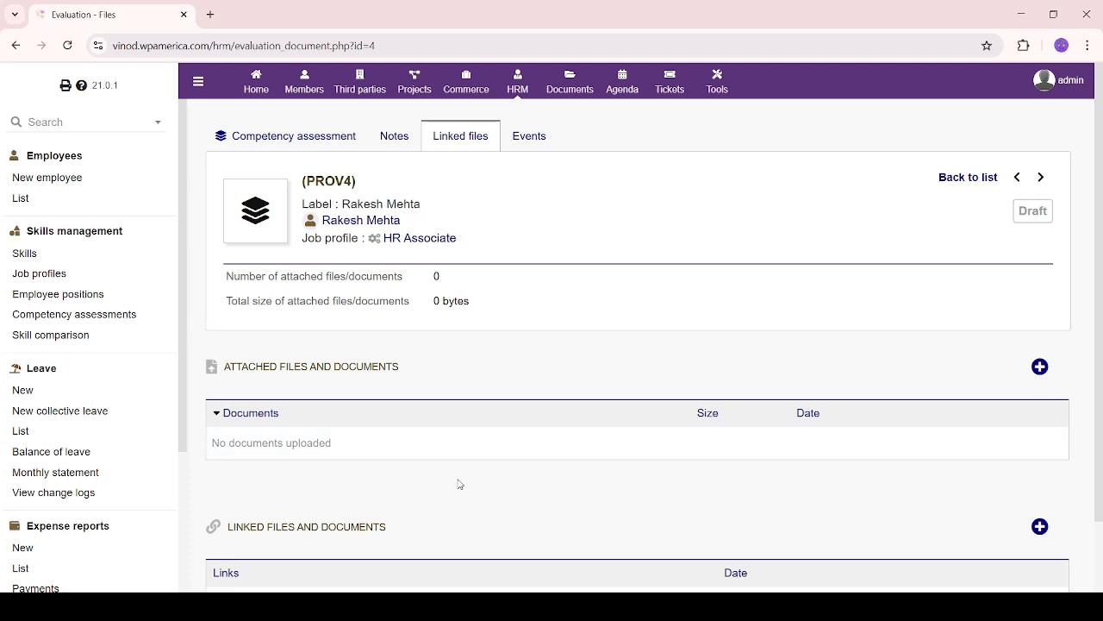
scroll(505, 498, "down", 1)
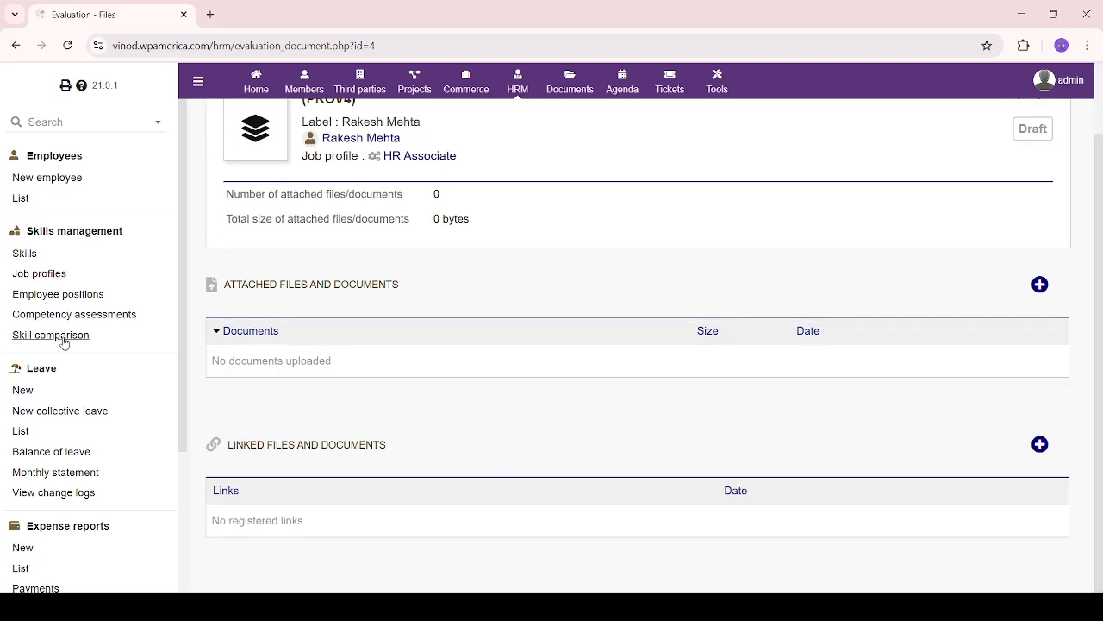
scroll(522, 423, "up", 1)
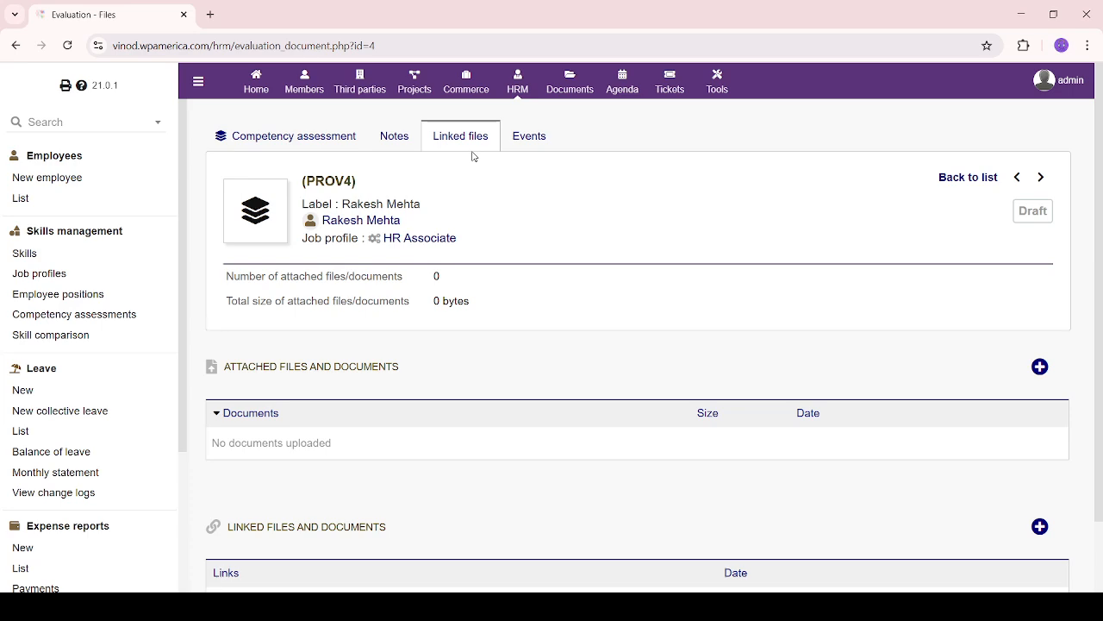
scroll(514, 386, "down", 1)
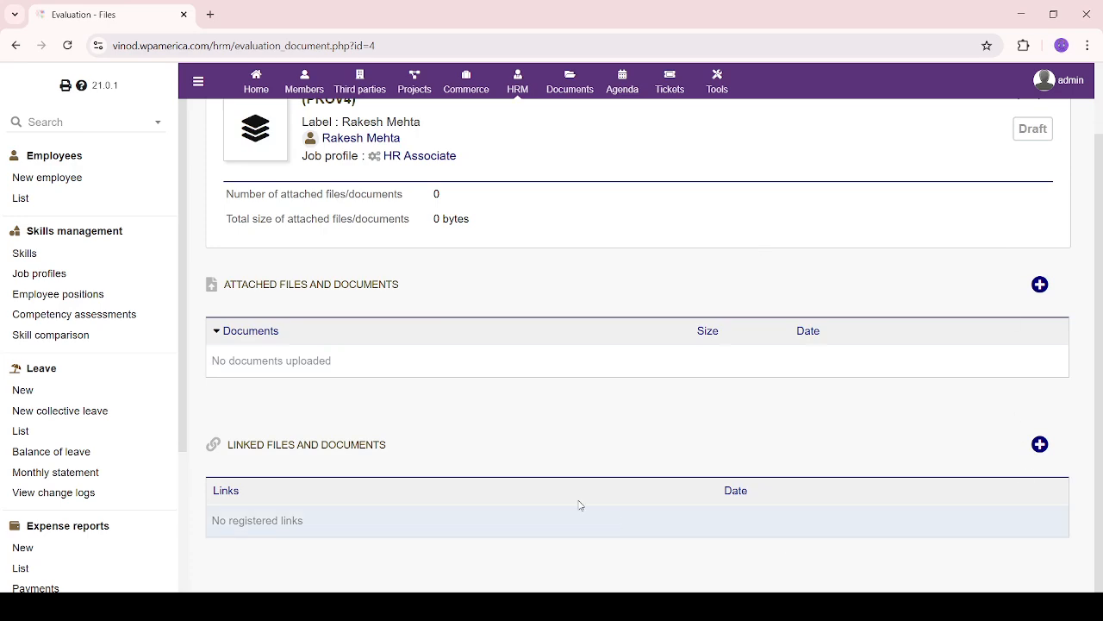
scroll(641, 485, "up", 1)
left_click(526, 142)
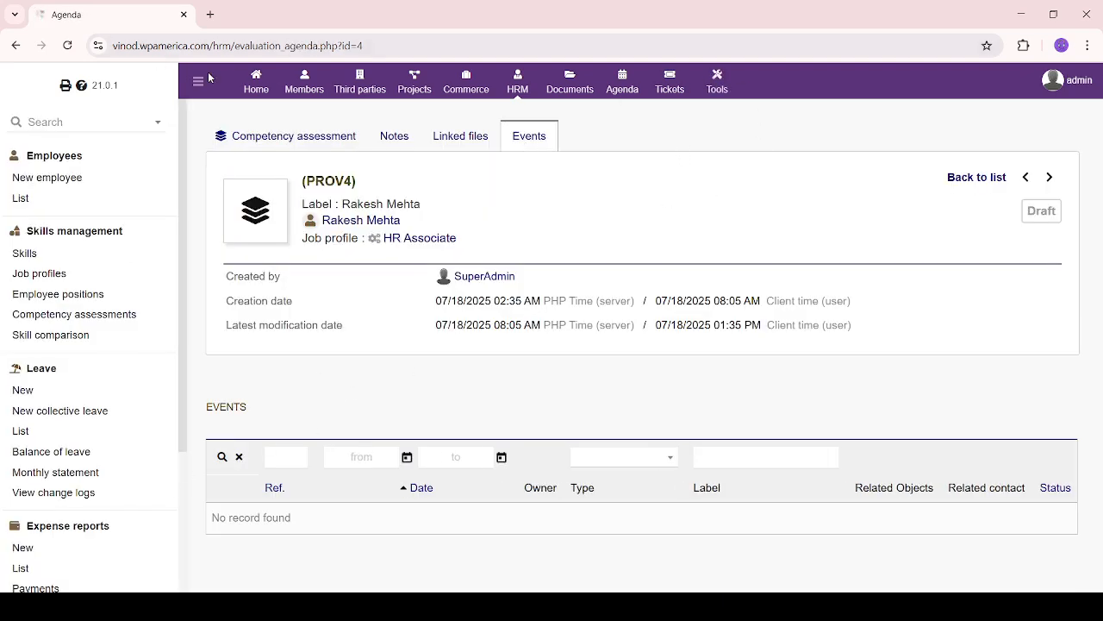
left_click(110, 320)
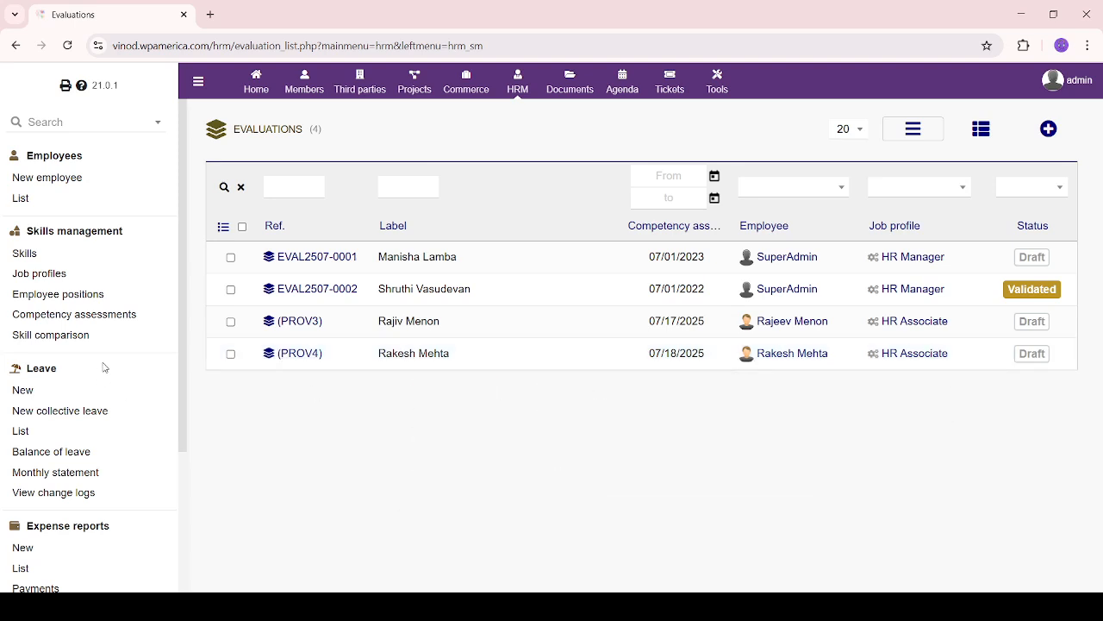
Check the user groups offered in Skill comparison without choosing one, then go to the Employees list
left_click(57, 338)
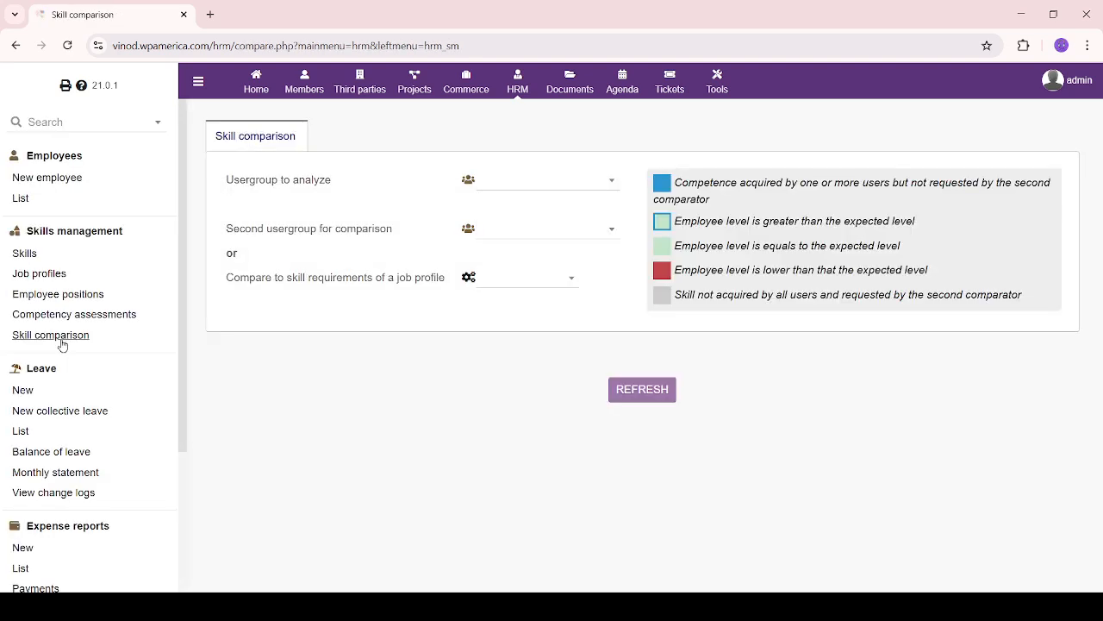
left_click(609, 189)
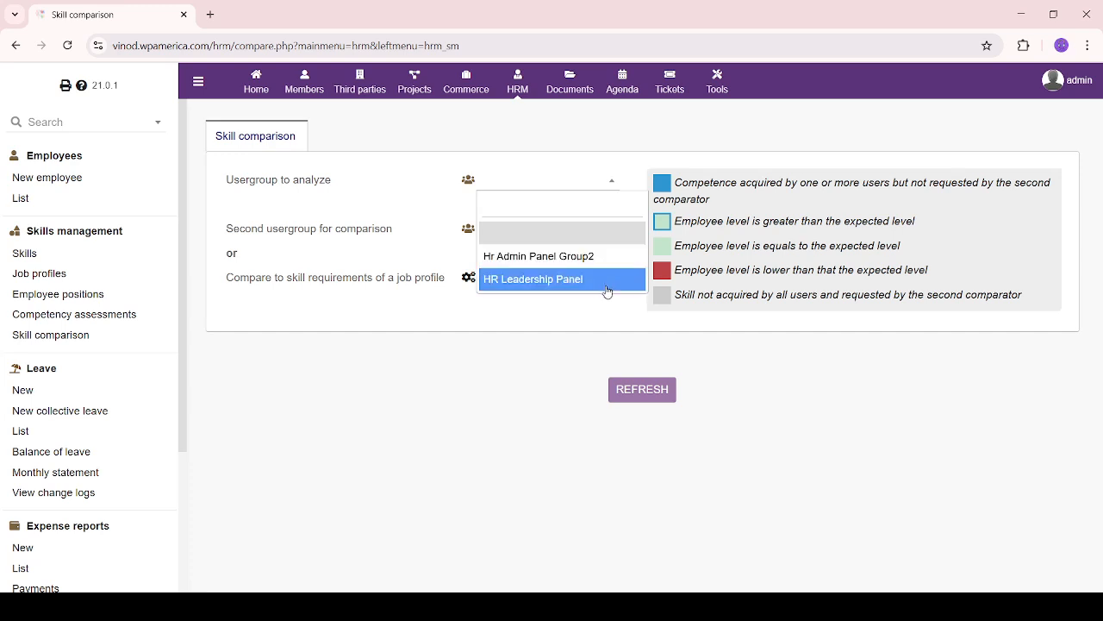
left_click(357, 414)
left_click(19, 200)
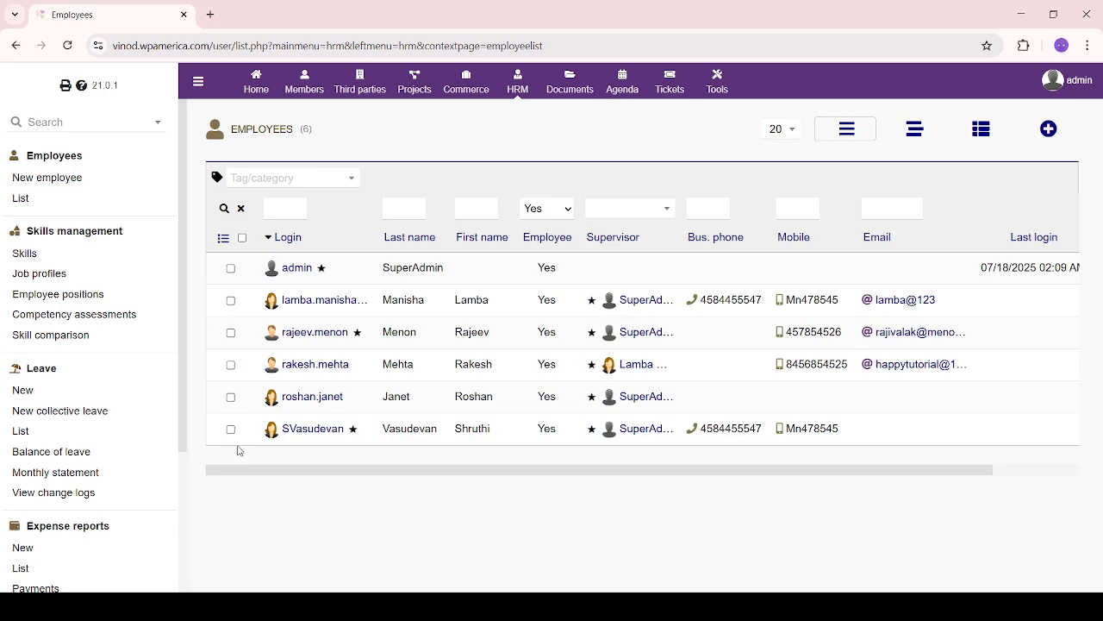
Go from Home to the Users & Groups overview of the latest users and groups
left_click(262, 88)
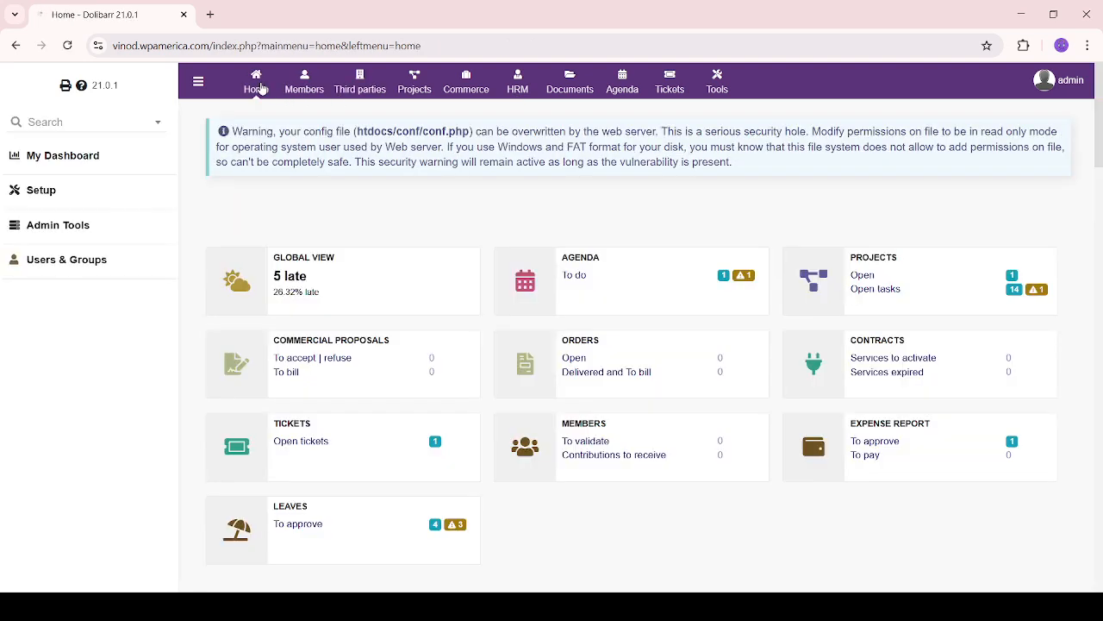
left_click(95, 264)
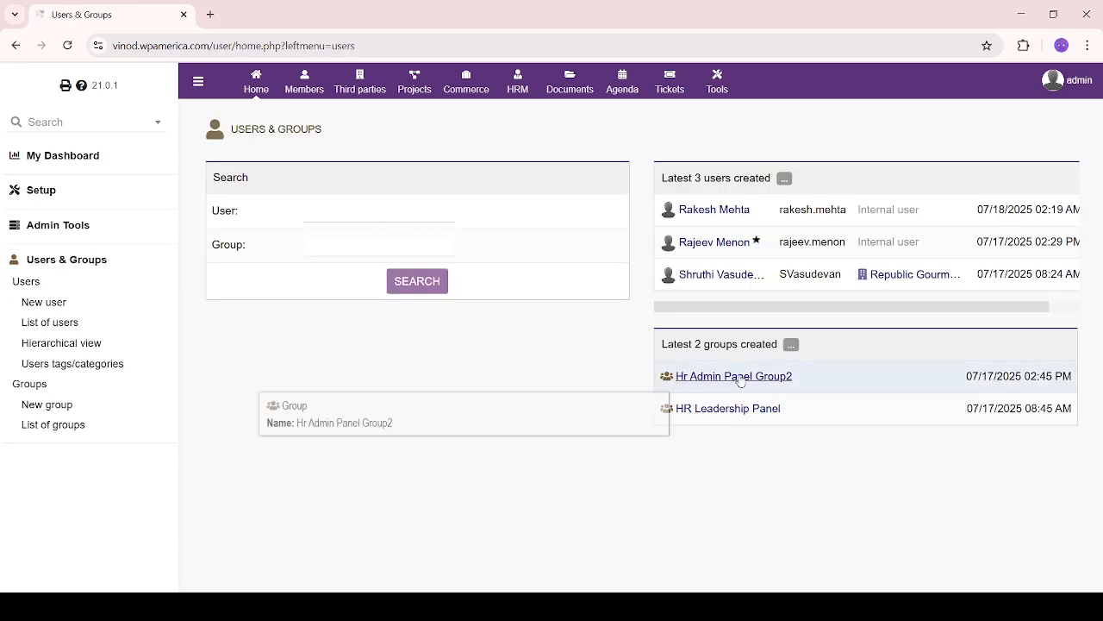
left_click_drag(781, 451, 820, 367)
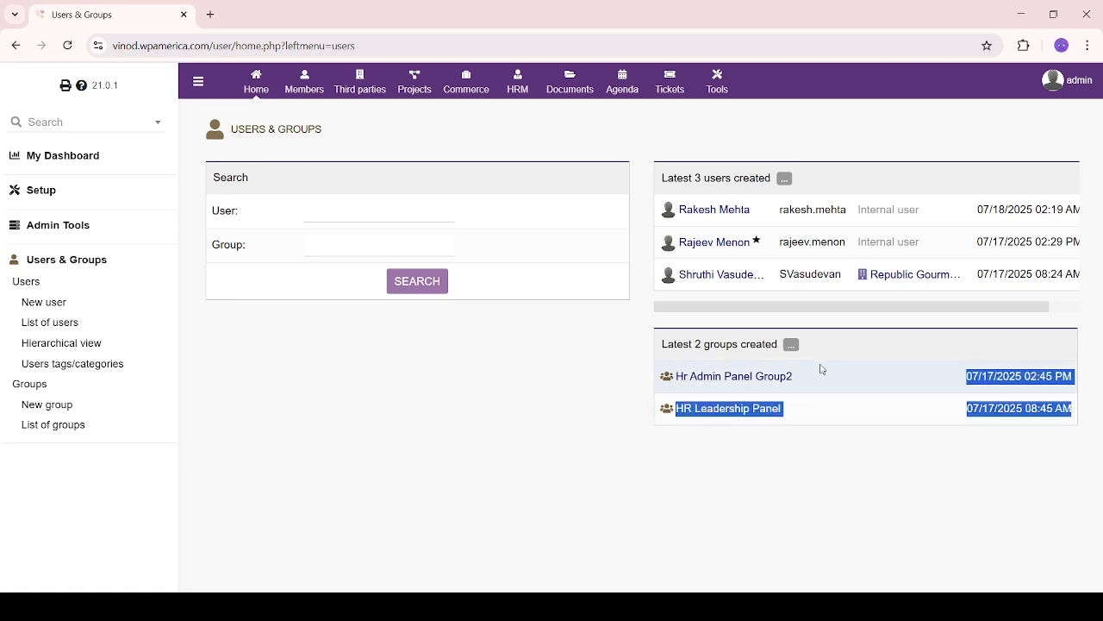
left_click(733, 485)
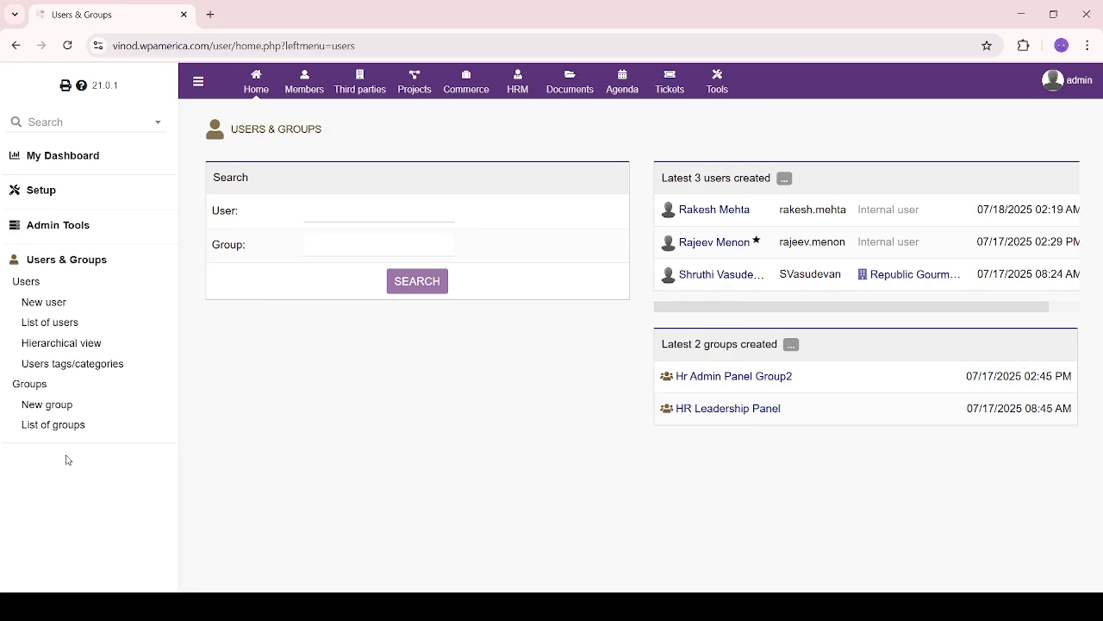
Create the group 'HR Associates Yellow' with the pasted HR Associates Group description
left_click(63, 413)
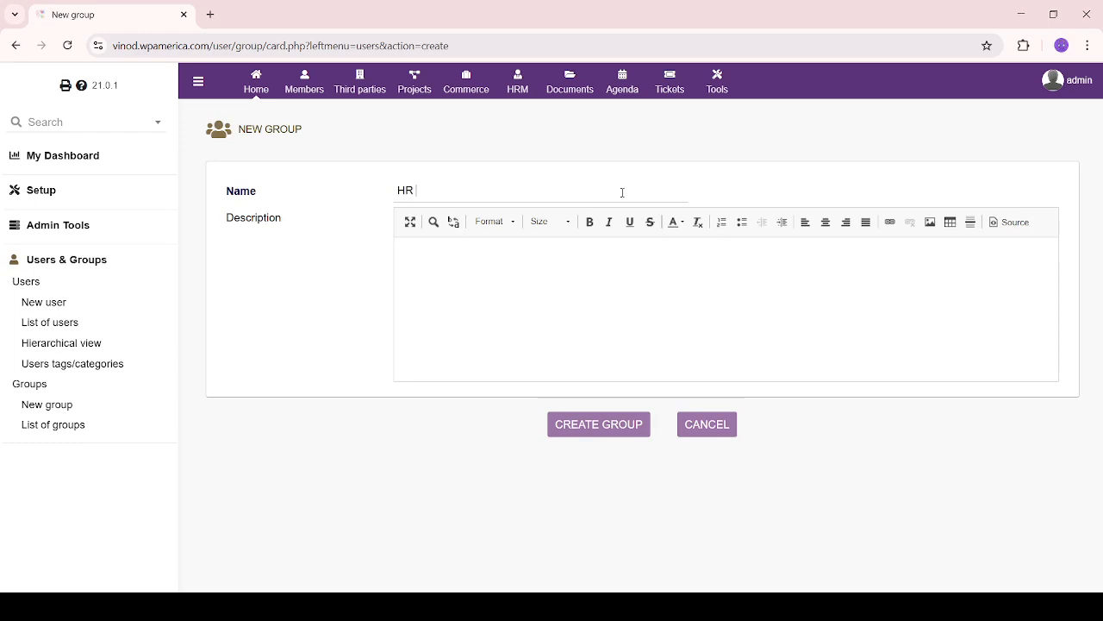
type("ciates")
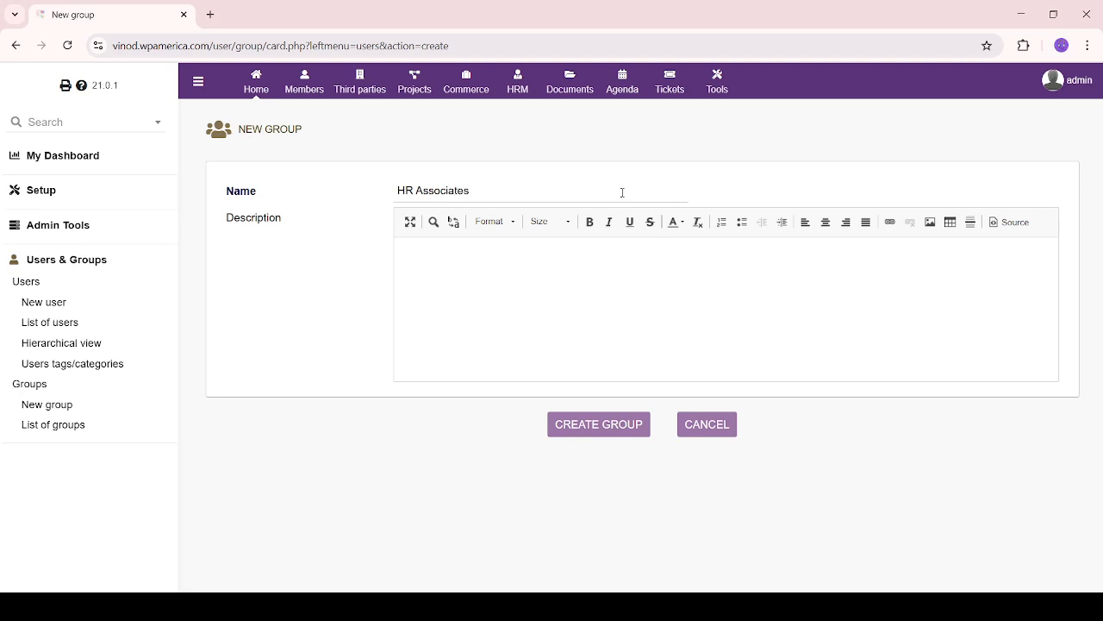
type(" Yellow")
left_click(554, 300)
type("HR Associates Group is a team of employees responsible for supporting core human resource functions such as recruitment, employee records, leave management, and compliance. This group is created to enable skill comparison, identify collective strengths and gaps, and plan targeted HR training or development initiatives.")
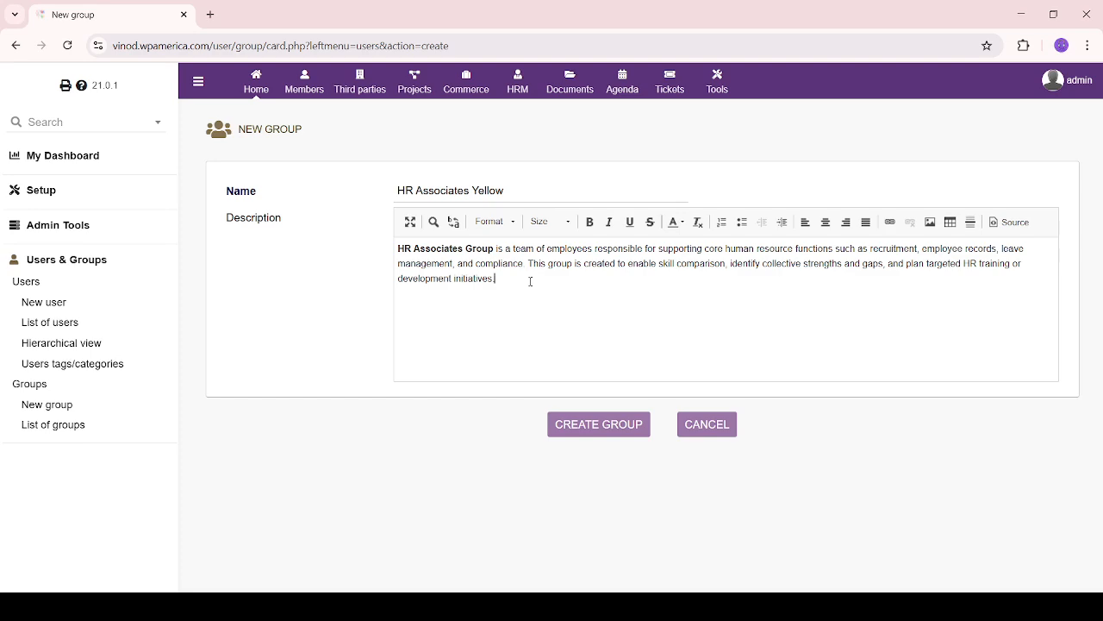
left_click(595, 424)
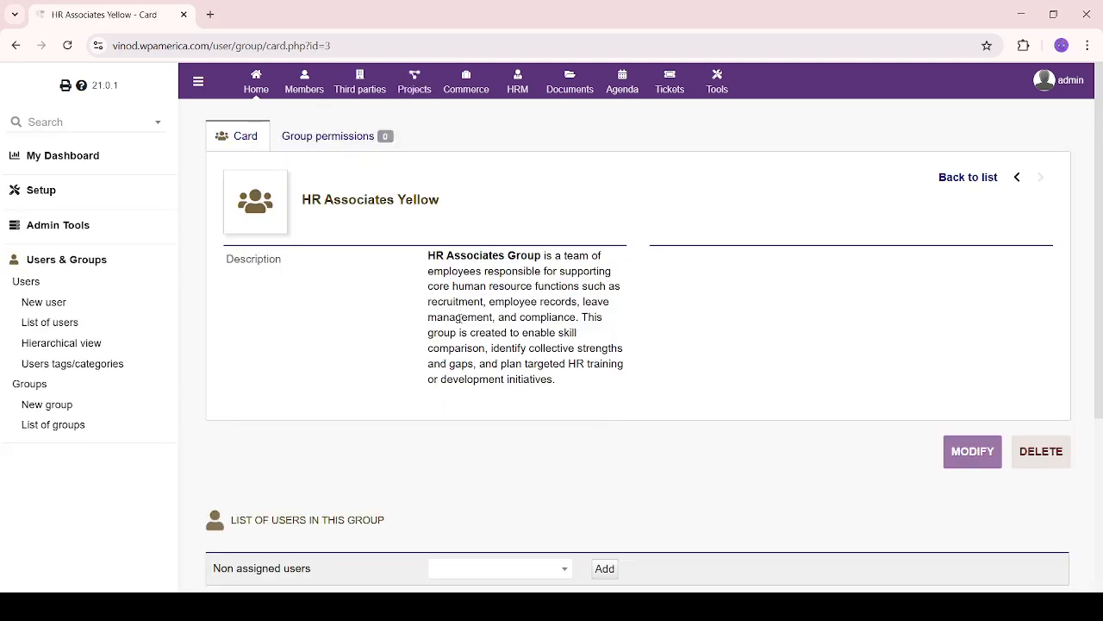
Browse HR Associates Yellow's Group permissions, confirming no module rights are granted
left_click(361, 138)
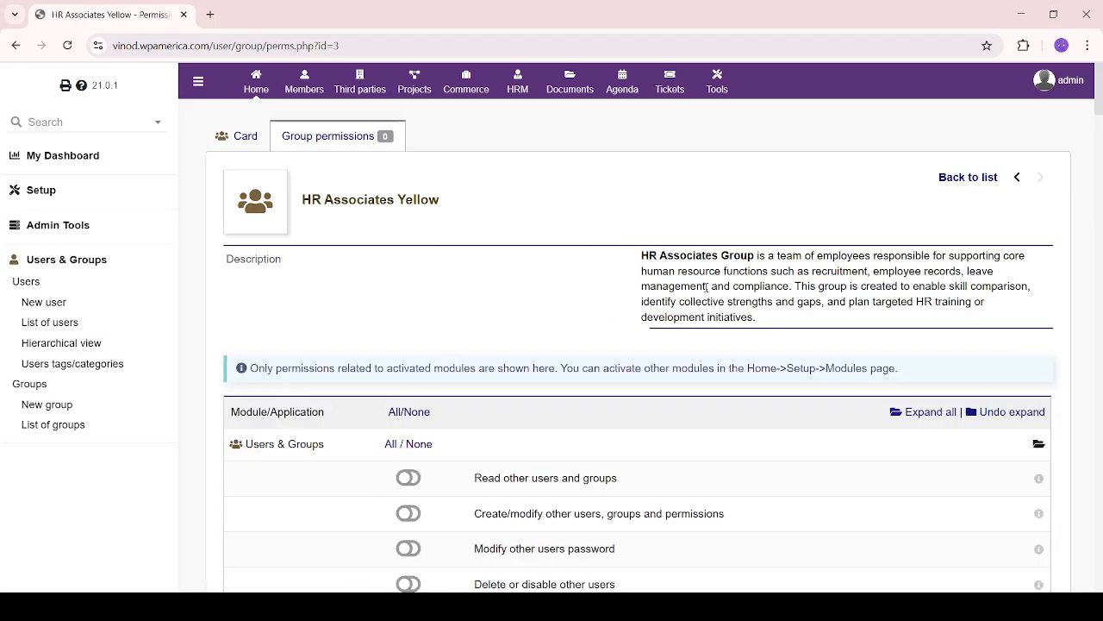
scroll(372, 322, "down", 15)
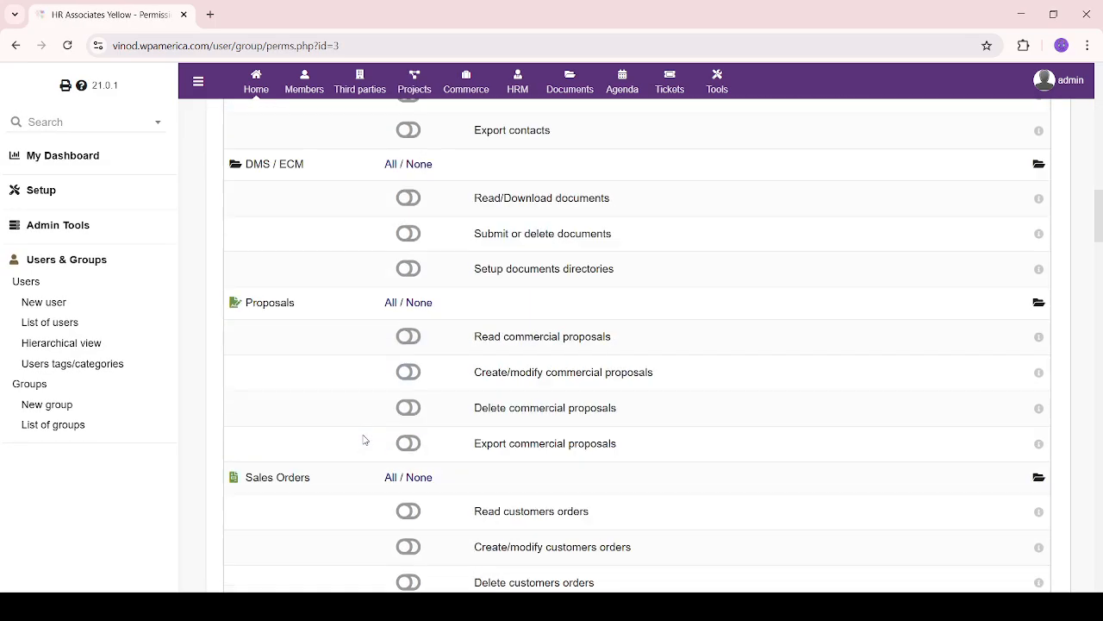
scroll(363, 439, "down", 12)
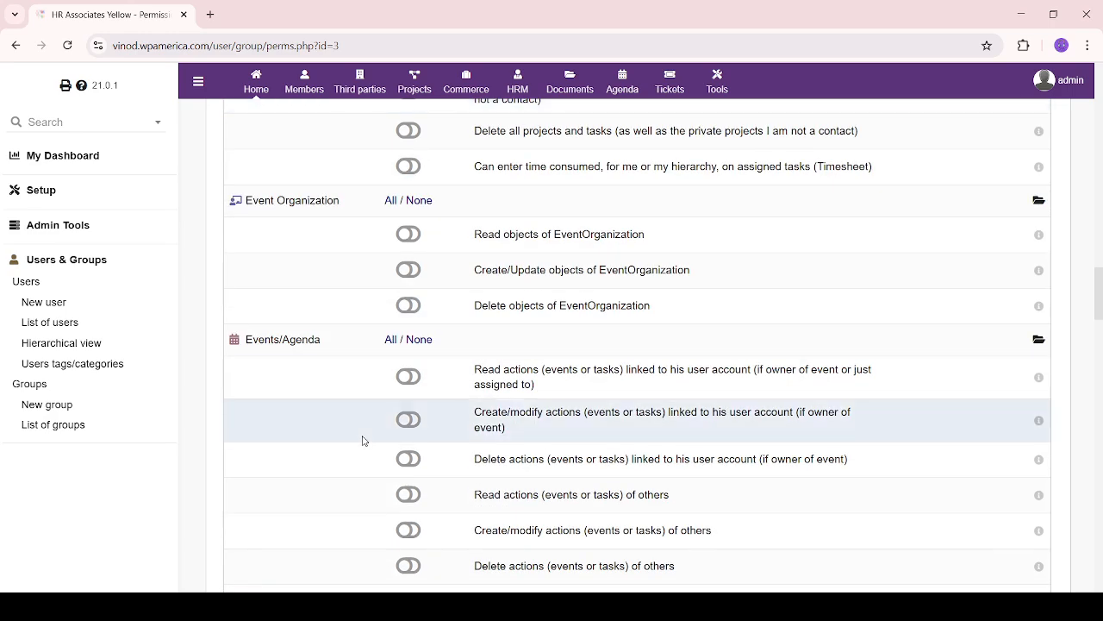
scroll(363, 440, "down", 5)
scroll(363, 440, "up", 12)
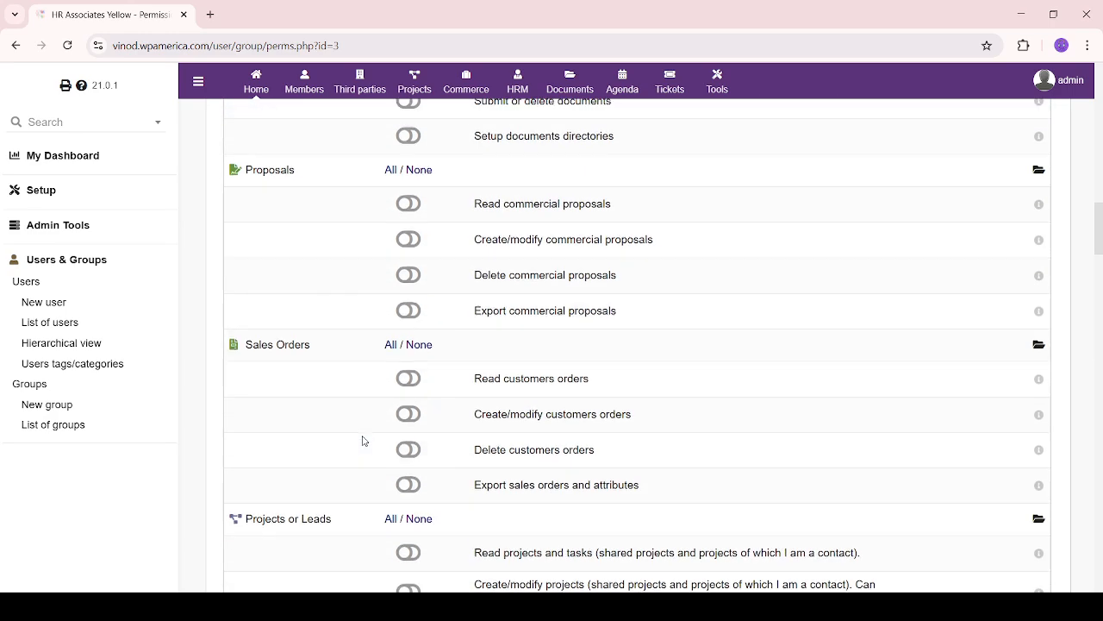
scroll(363, 440, "up", 10)
scroll(363, 441, "up", 4)
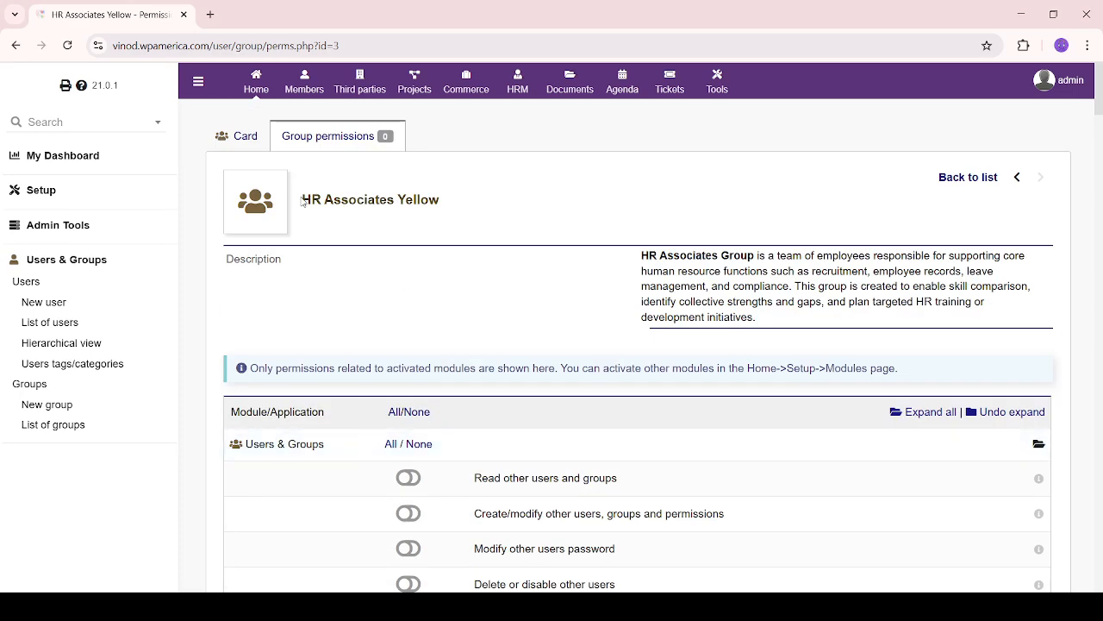
left_click_drag(302, 200, 480, 206)
left_click(532, 222)
scroll(449, 343, "down", 3)
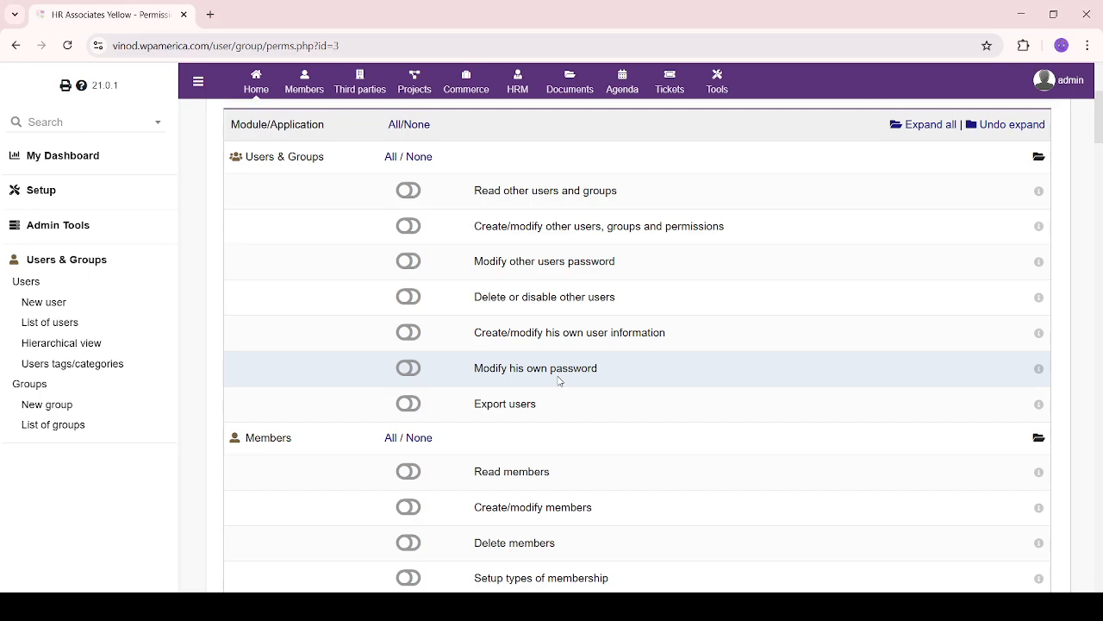
scroll(559, 380, "down", 10)
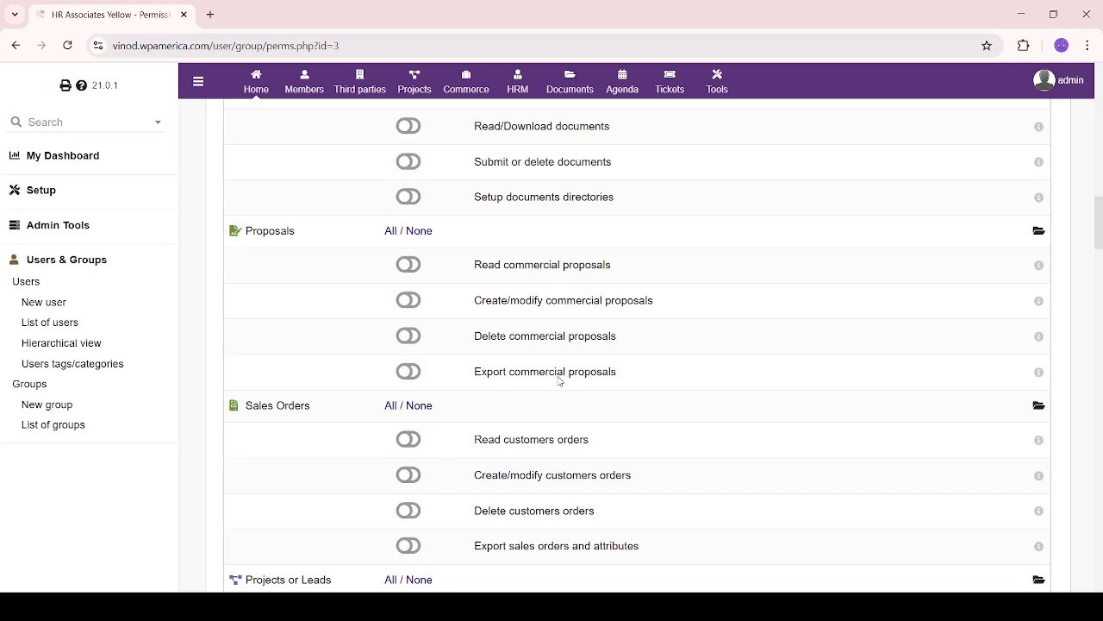
scroll(558, 380, "up", 7)
scroll(559, 380, "up", 5)
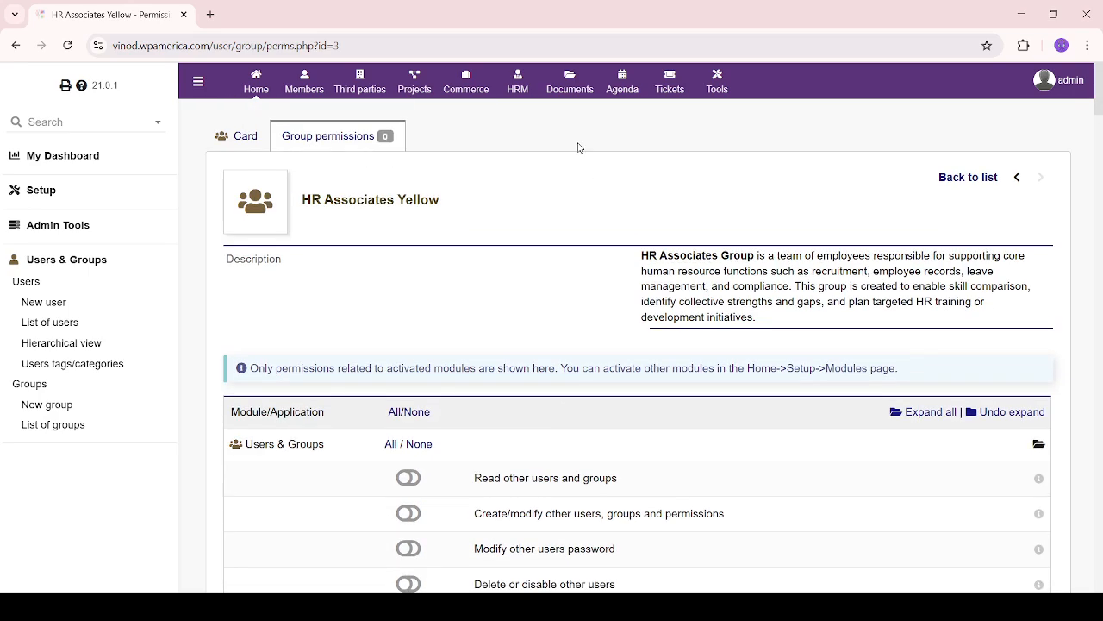
Add the disabled user from Non assigned users to HR Associates Yellow, then go to HRM
left_click(241, 143)
scroll(583, 460, "down", 3)
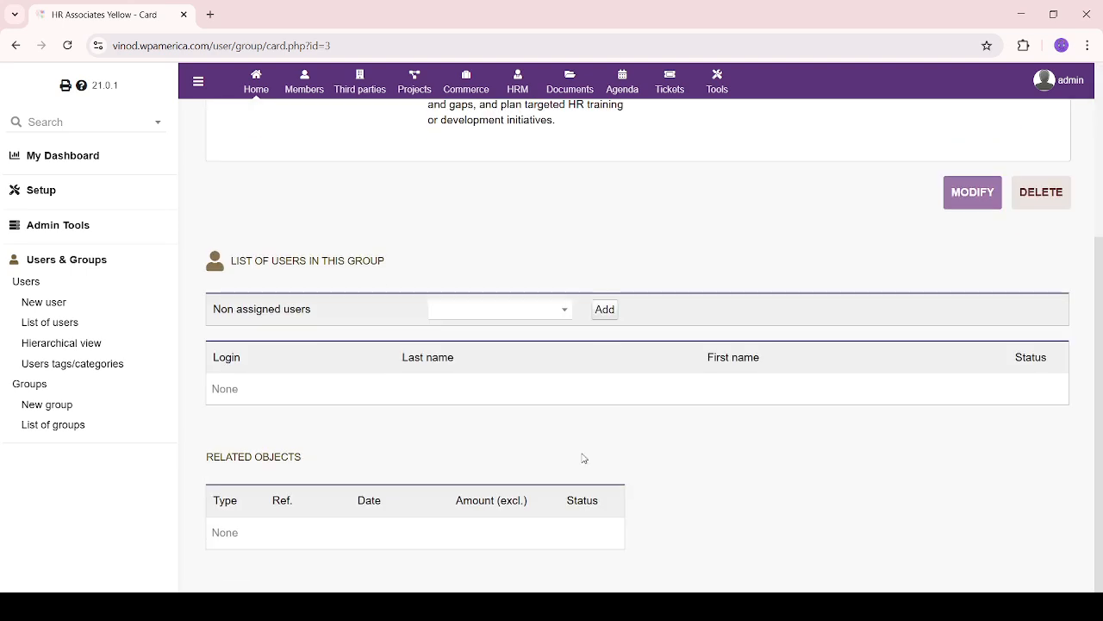
left_click(522, 307)
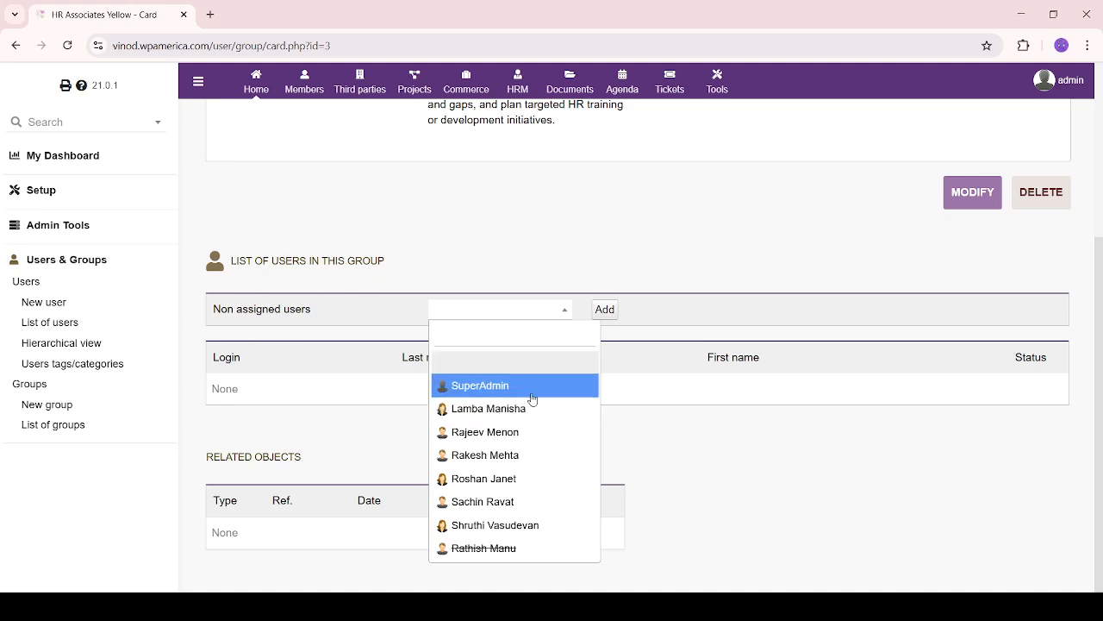
left_click(543, 544)
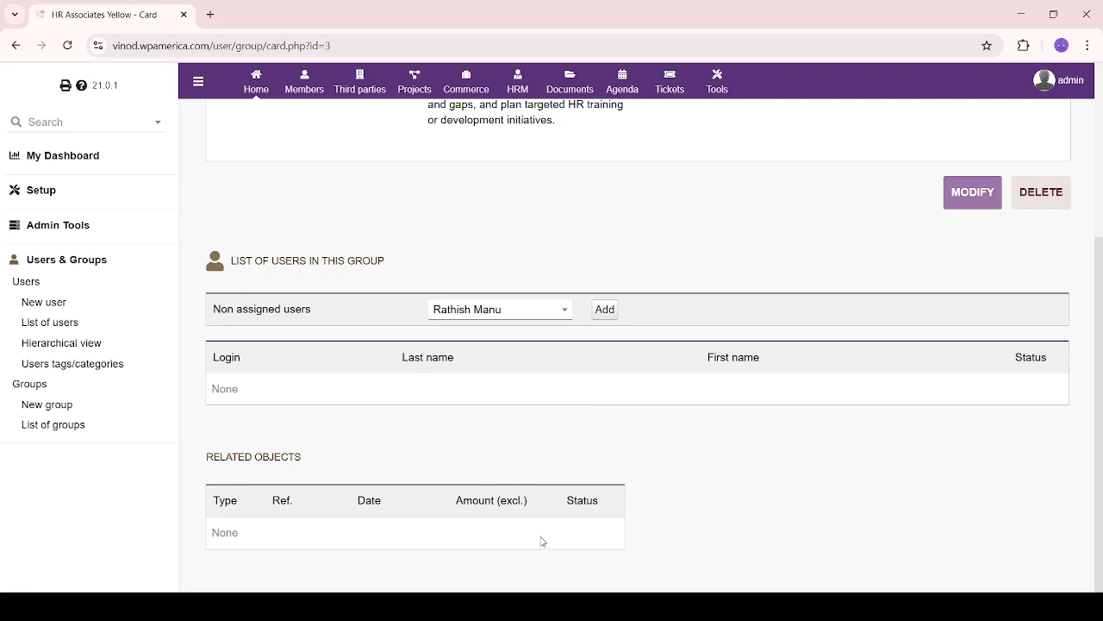
left_click(607, 315)
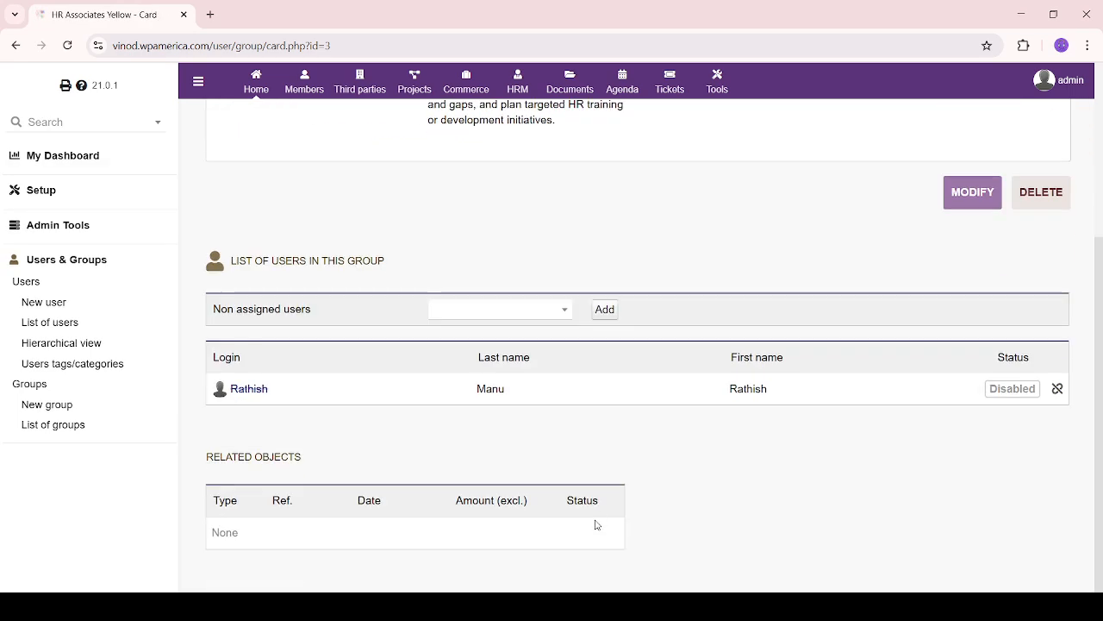
left_click_drag(212, 380, 935, 420)
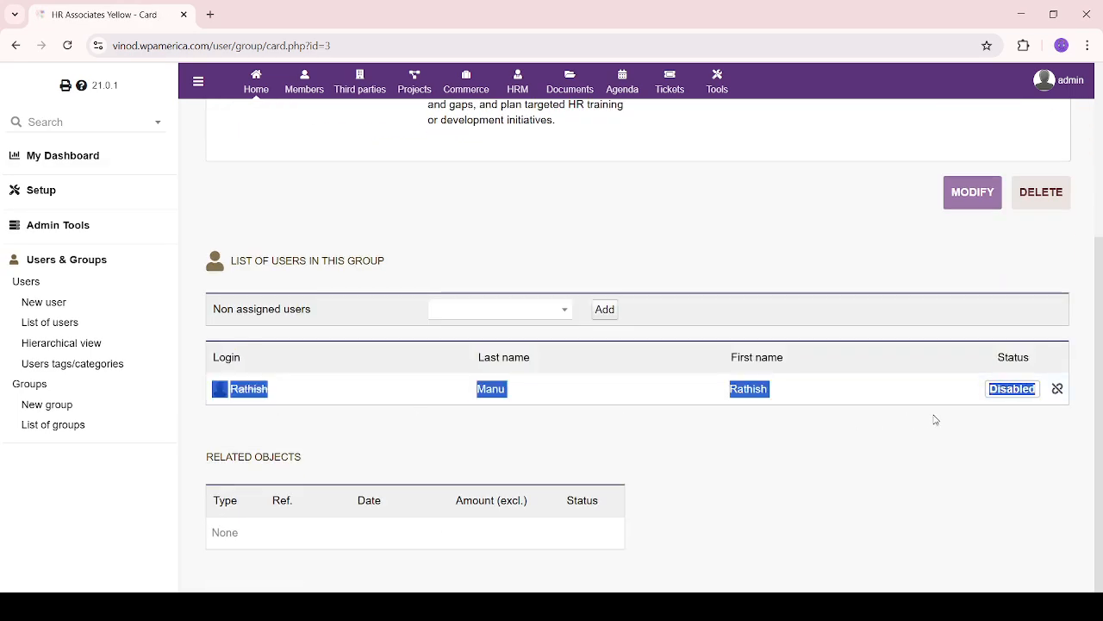
left_click(869, 504)
scroll(681, 482, "up", 3)
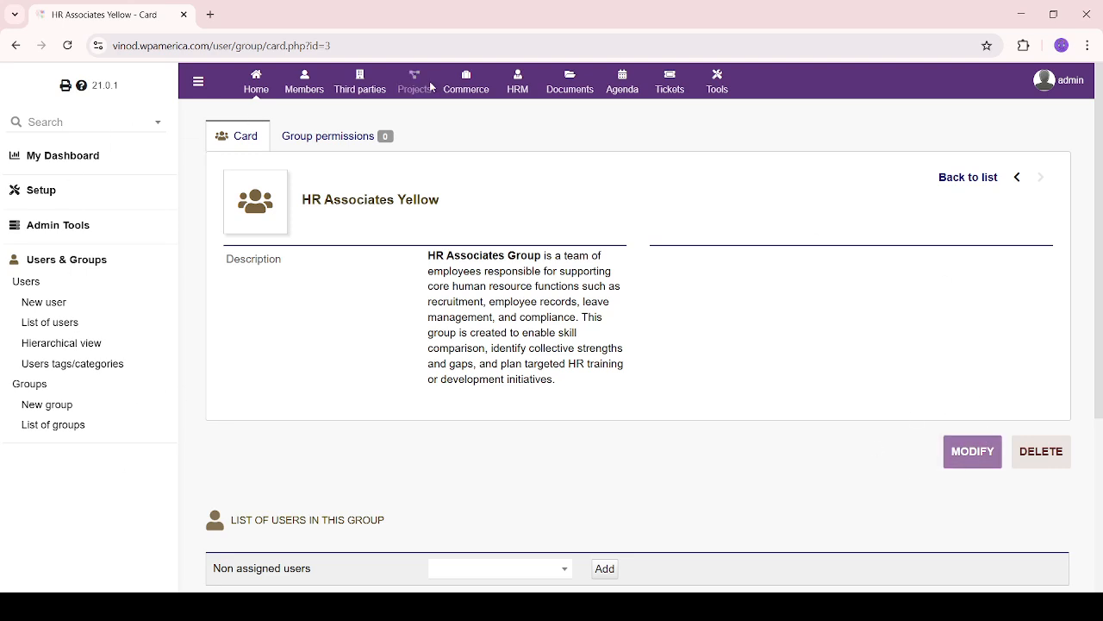
left_click(517, 86)
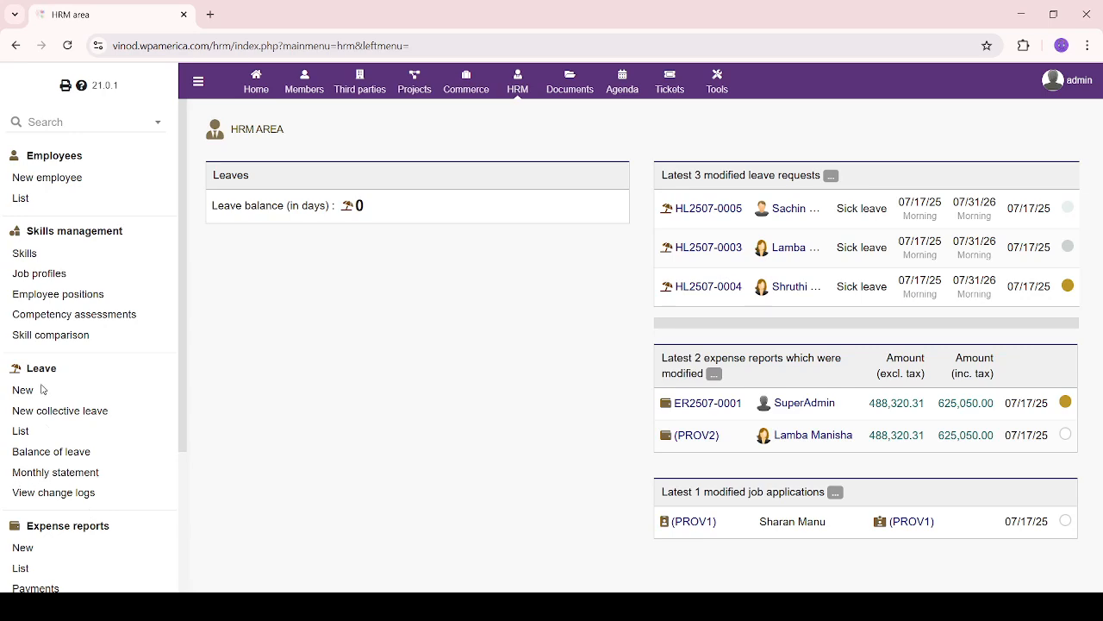
Compare Hr Admin Panel Group2 against HR Leadership Panel and refresh the results
left_click(50, 335)
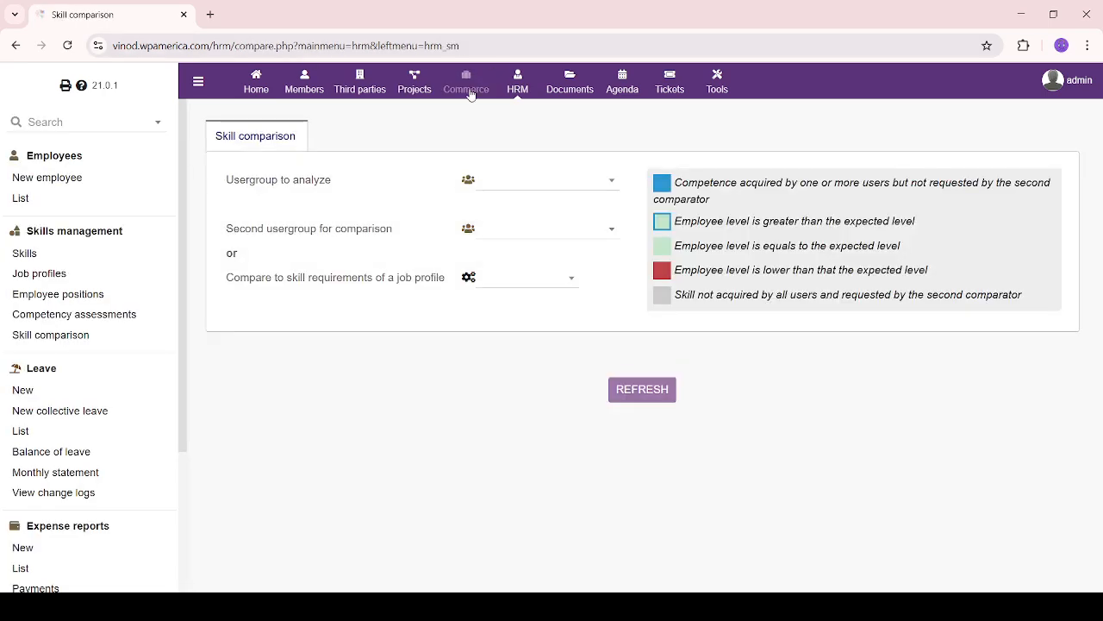
left_click(597, 180)
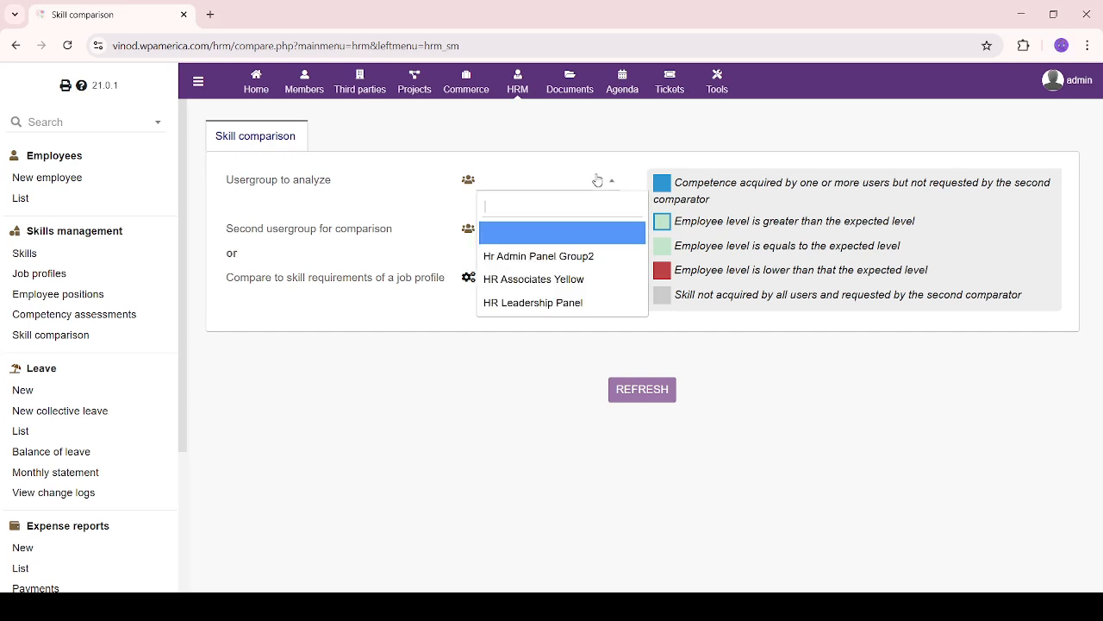
left_click(595, 258)
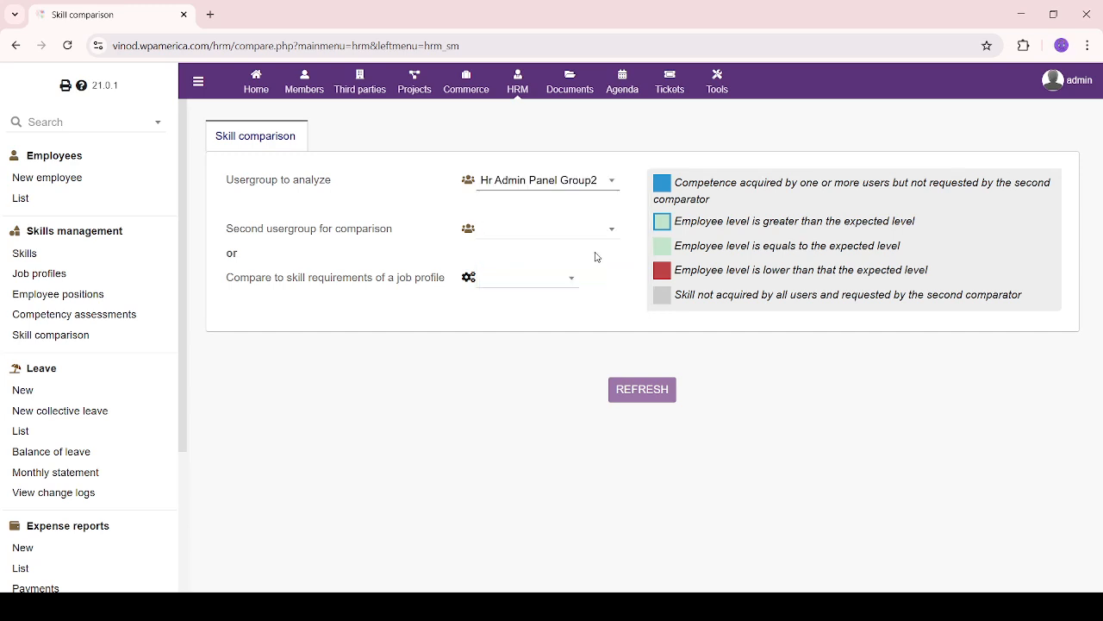
left_click(603, 229)
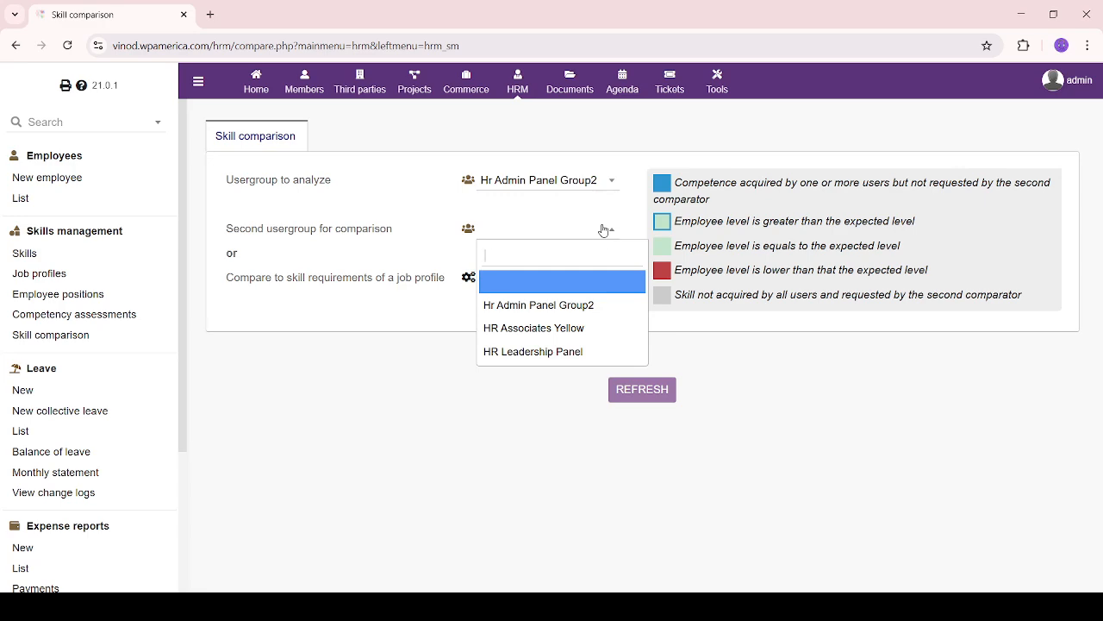
left_click(560, 353)
left_click(649, 395)
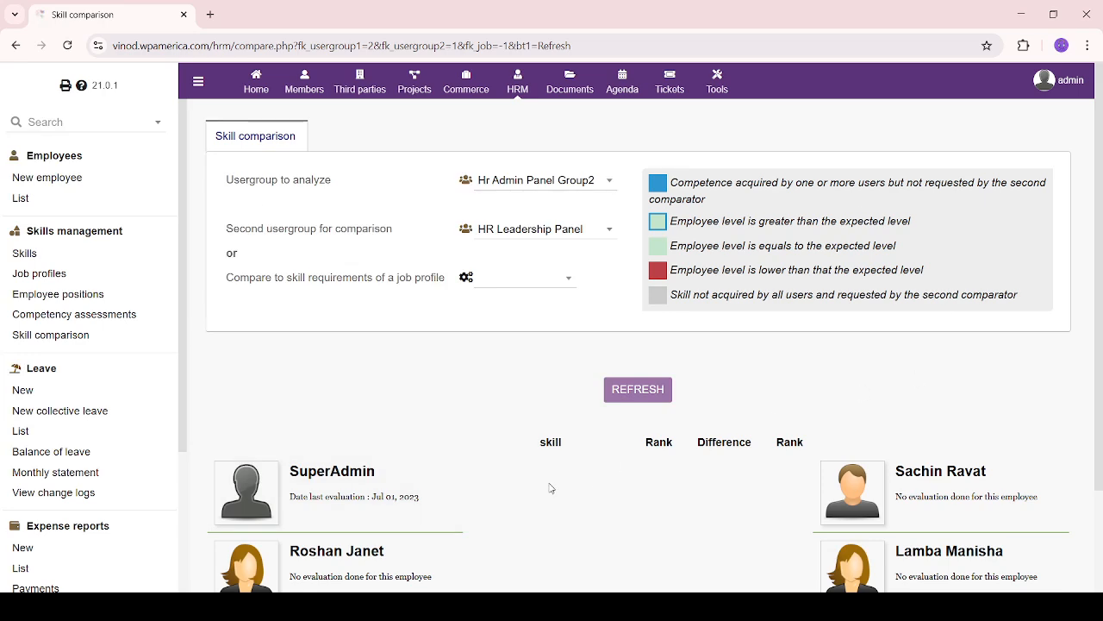
scroll(548, 488, "down", 2)
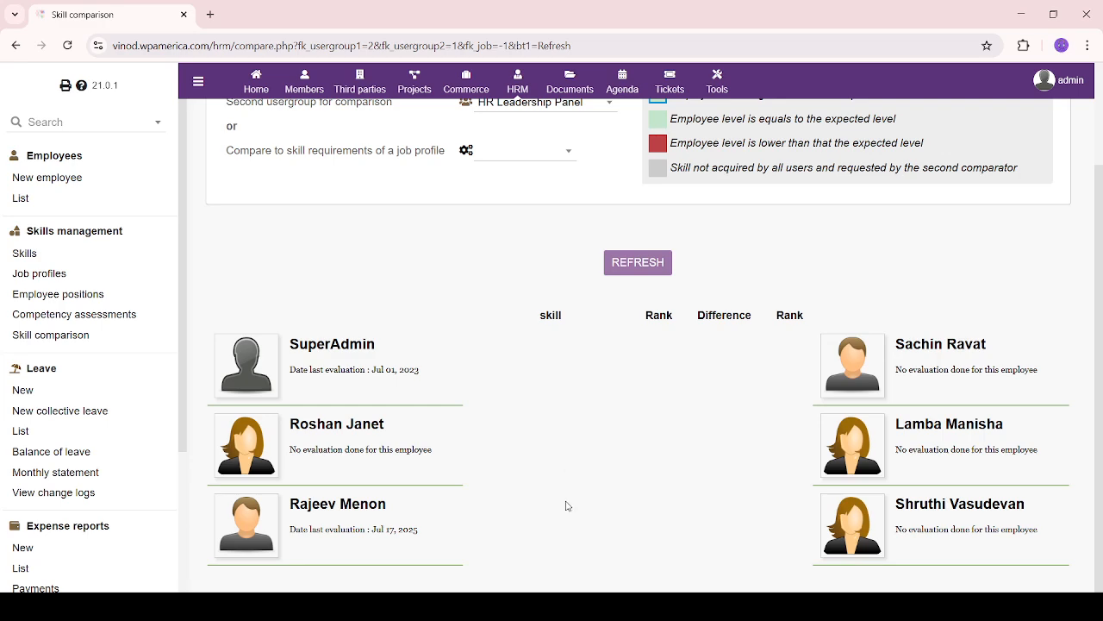
scroll(569, 507, "up", 3)
Reset the second usergroup to blank
left_click(576, 229)
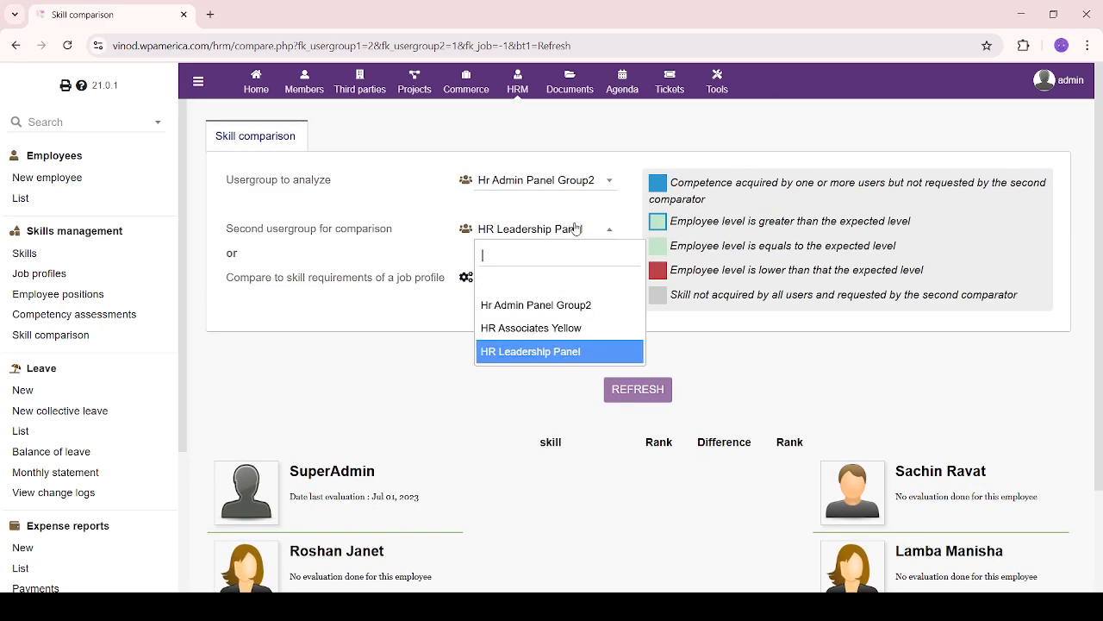
left_click(576, 229)
left_click(618, 183)
left_click(618, 184)
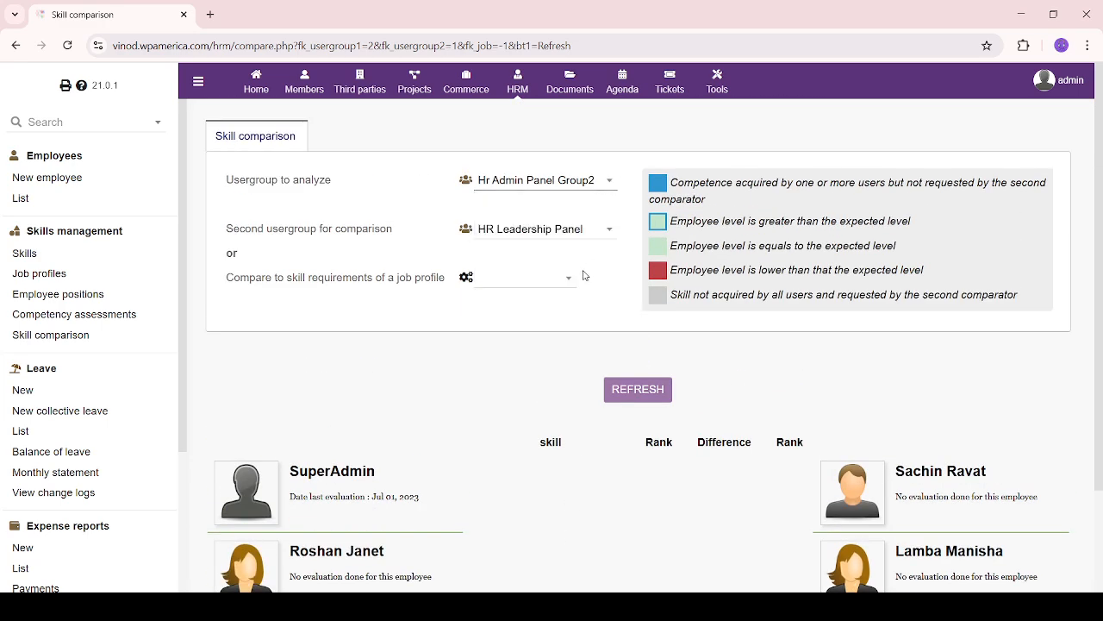
left_click(603, 232)
left_click(565, 291)
Compare against the HR Manager job profile and review the single rank-2 skill requirement
left_click(543, 291)
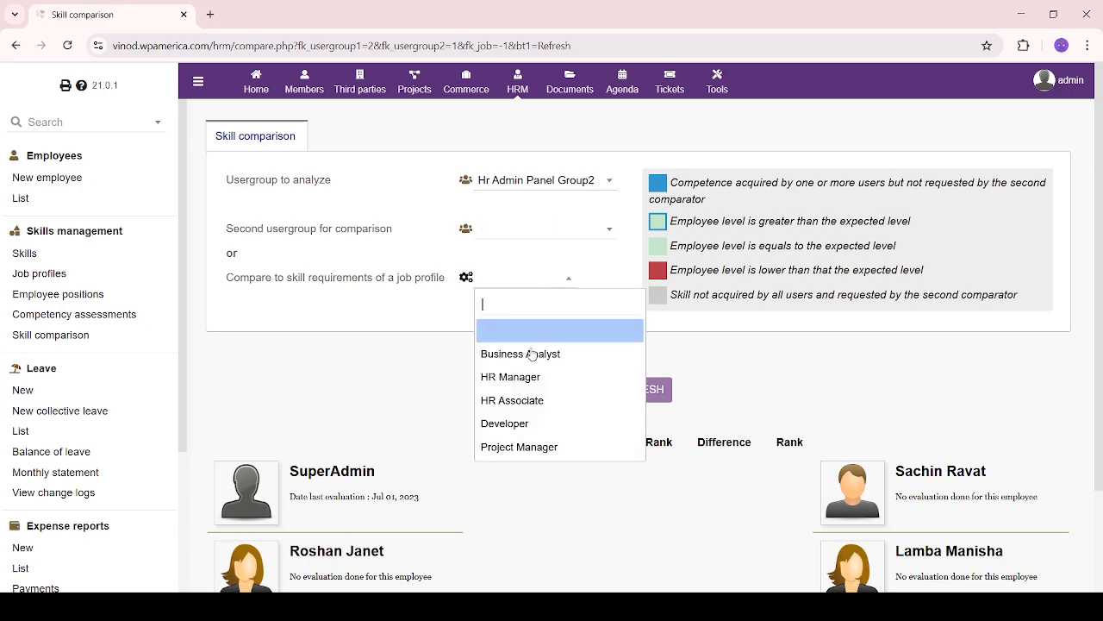
left_click(608, 378)
left_click(665, 389)
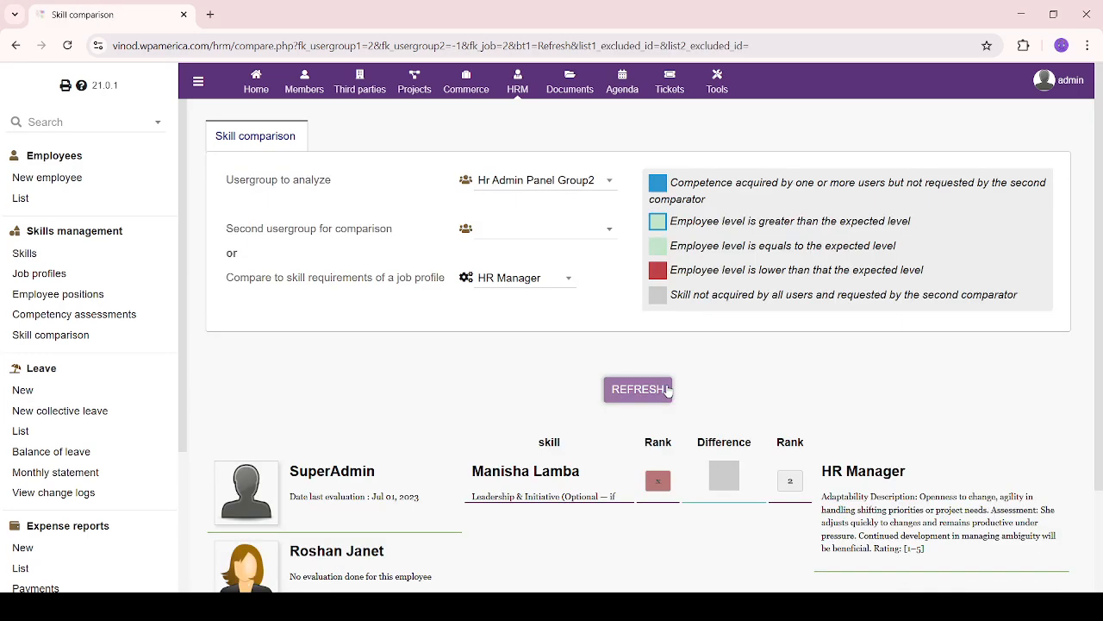
scroll(669, 390, "down", 2)
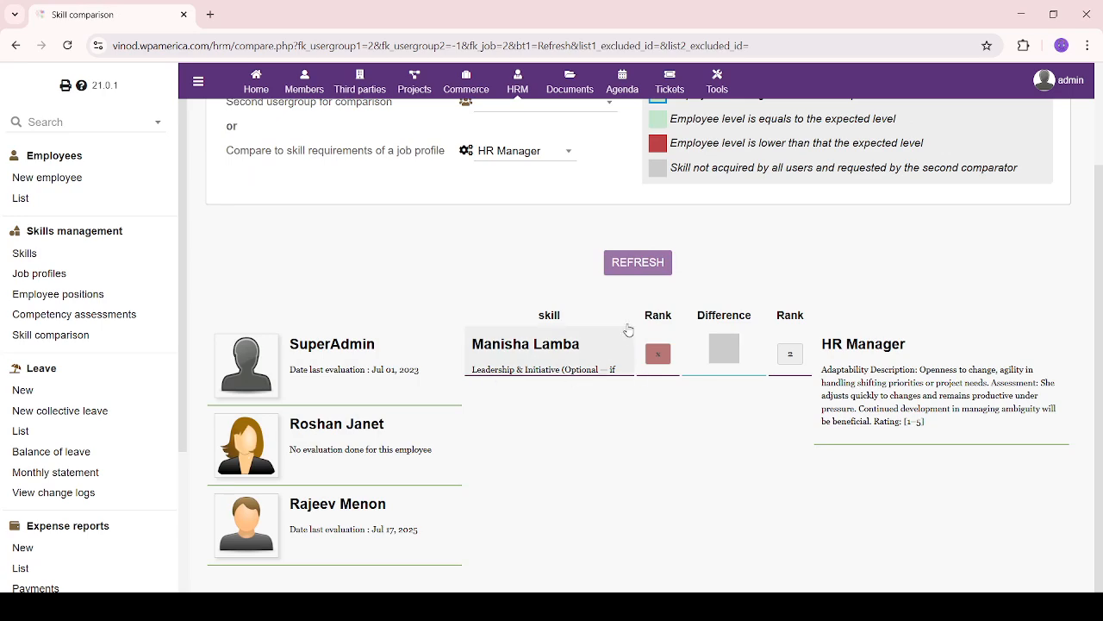
left_click_drag(637, 308, 663, 371)
left_click(717, 372)
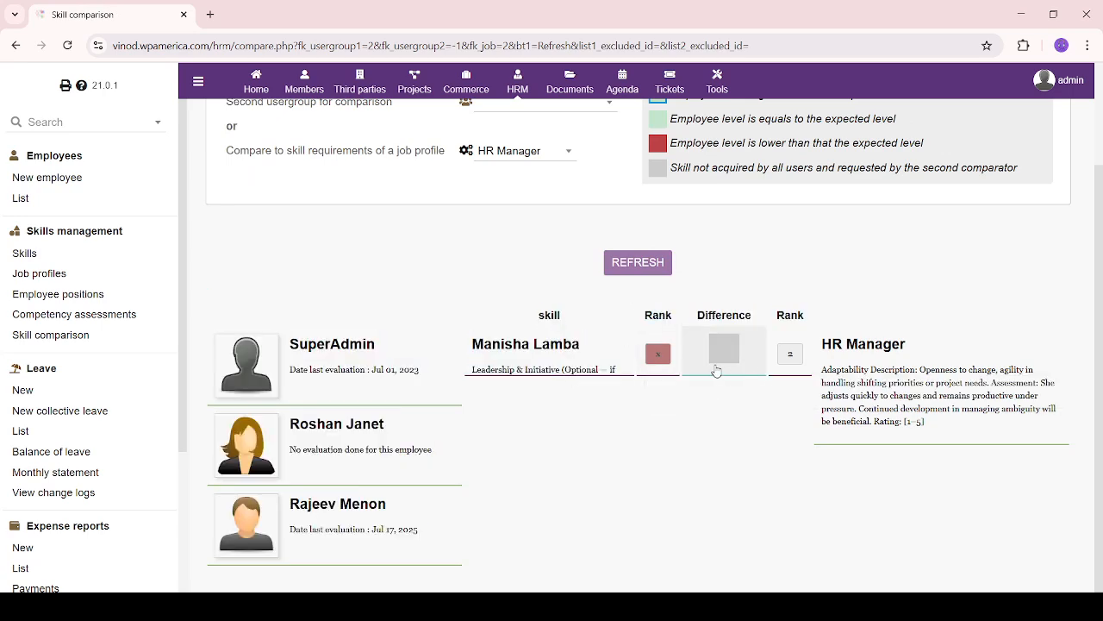
triple_click(786, 351)
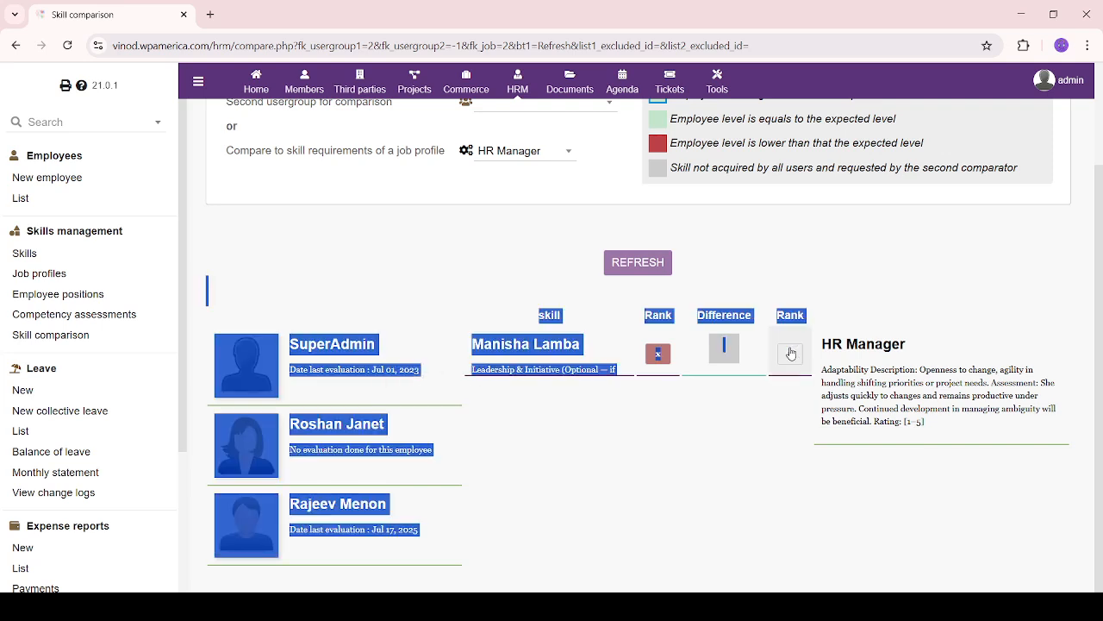
left_click(763, 444)
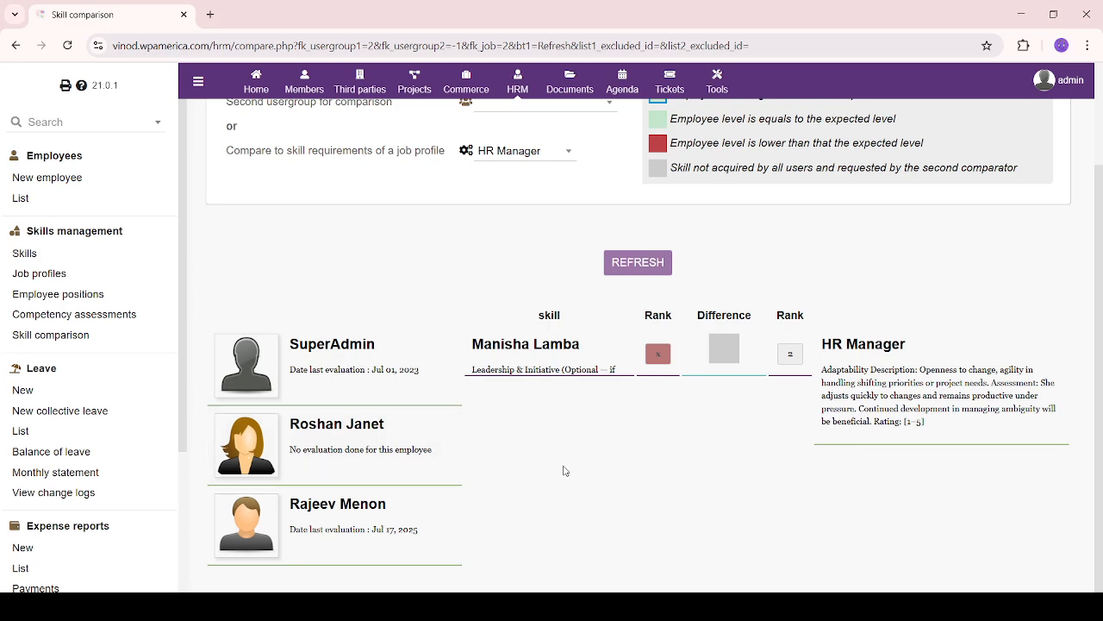
scroll(564, 471, "up", 3)
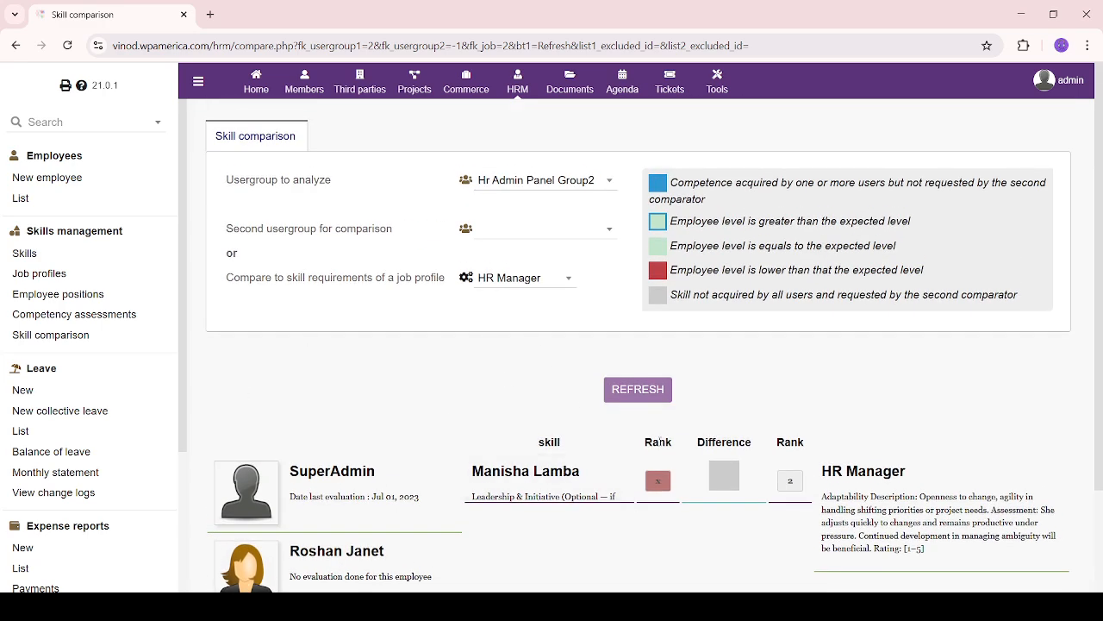
Open the Skills management list and review the employee and skill entries
left_click(82, 233)
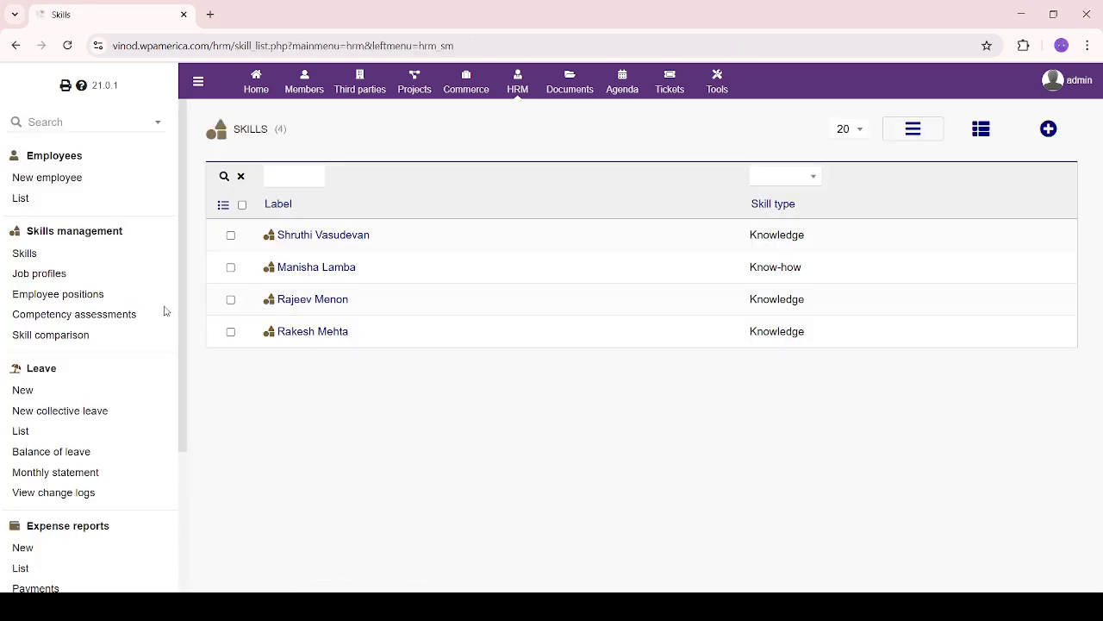
left_click_drag(166, 344, 27, 155)
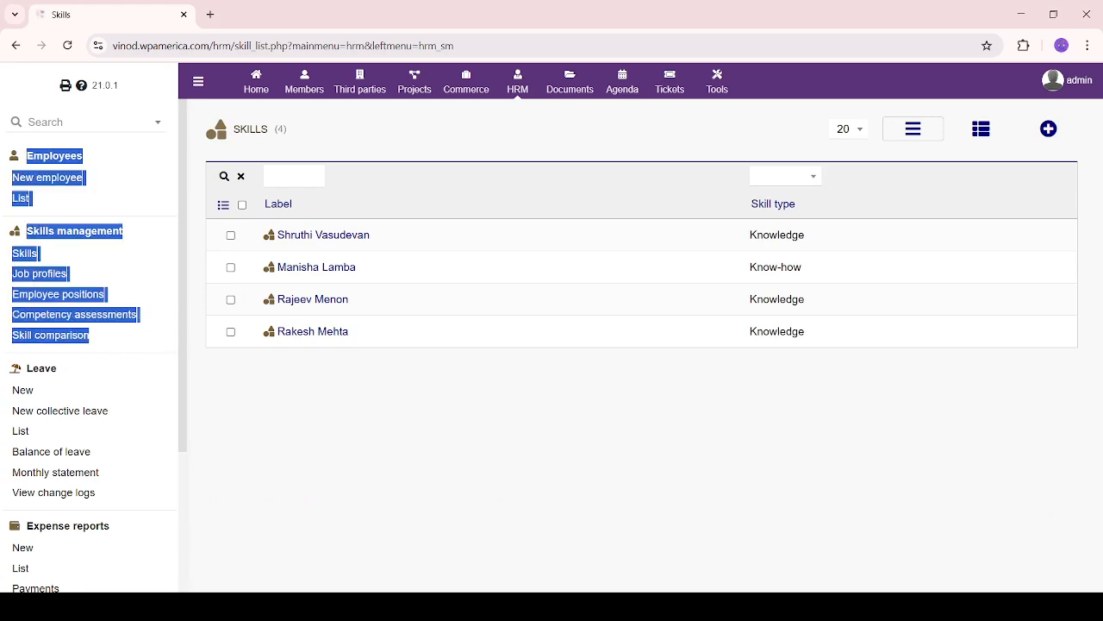
left_click_drag(152, 337, 87, 234)
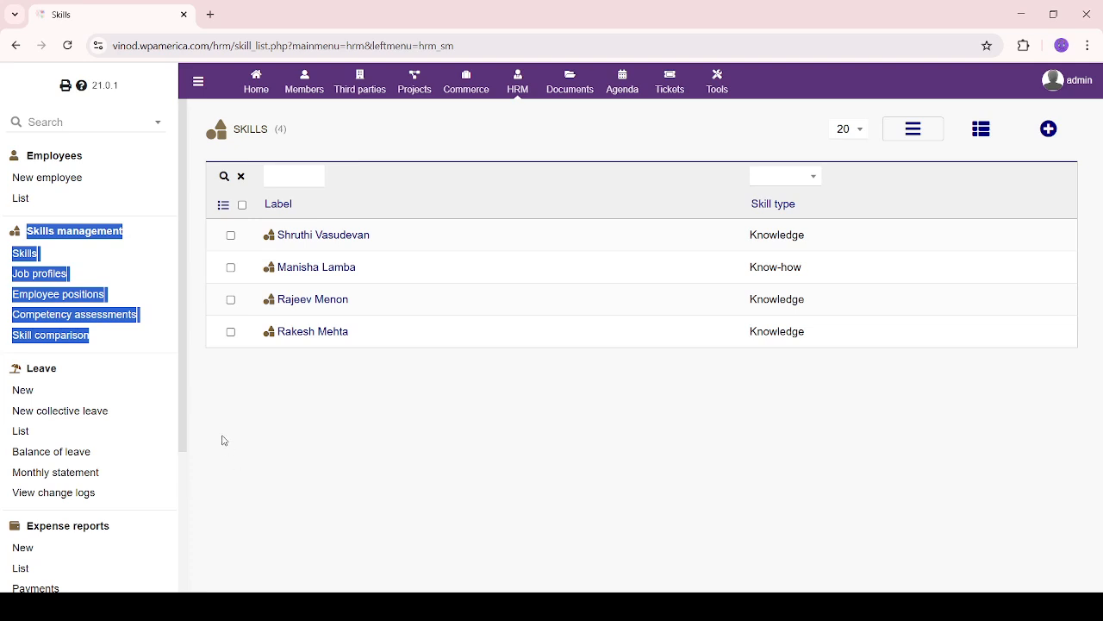
left_click(255, 428)
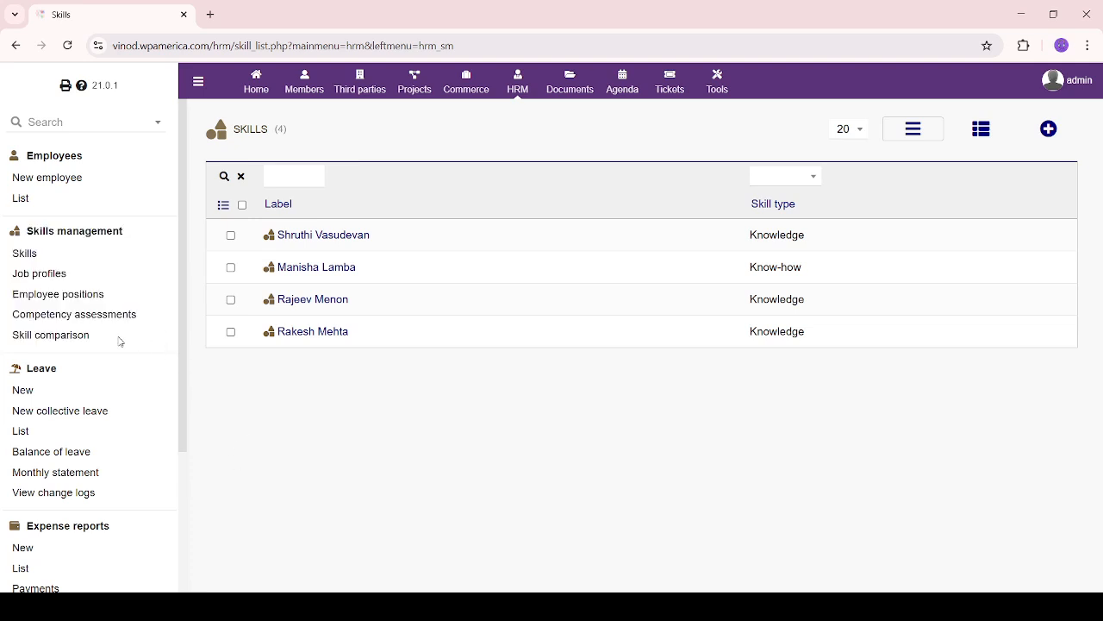
scroll(119, 342, "down", 3)
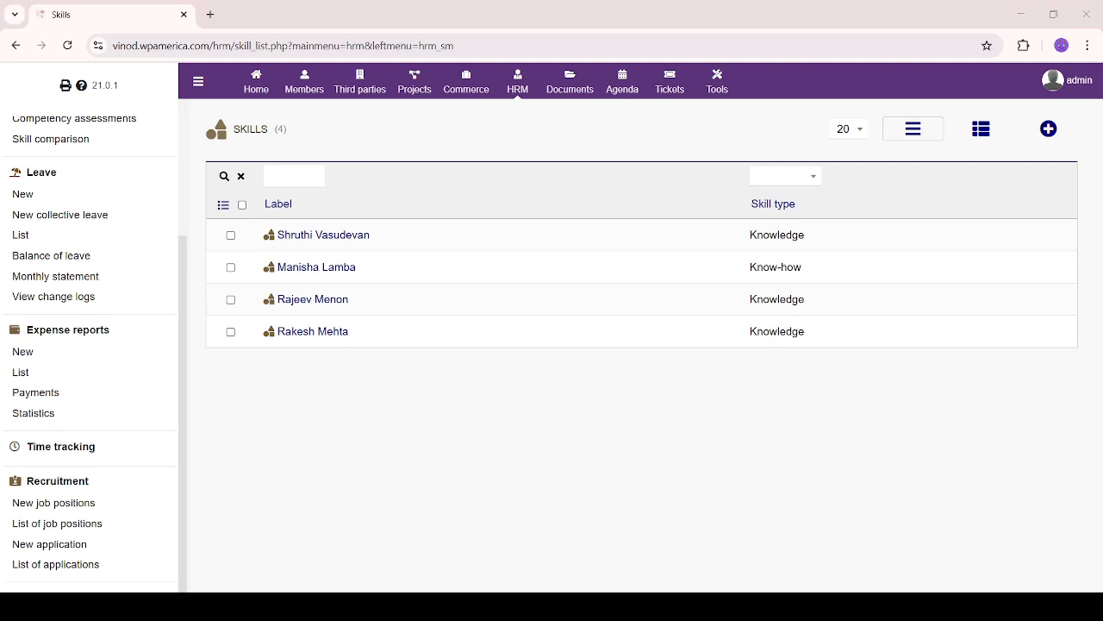
Open the Leave list showing seven sick and other leave requests, several awaiting approval
left_click(49, 181)
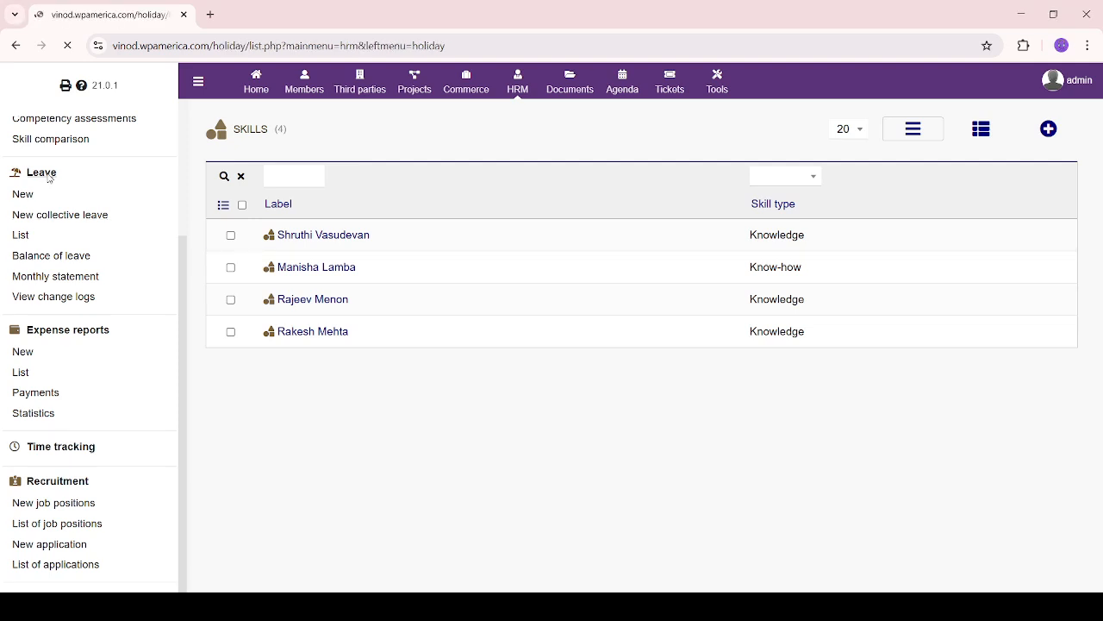
scroll(466, 500, "down", 1)
scroll(466, 500, "up", 1)
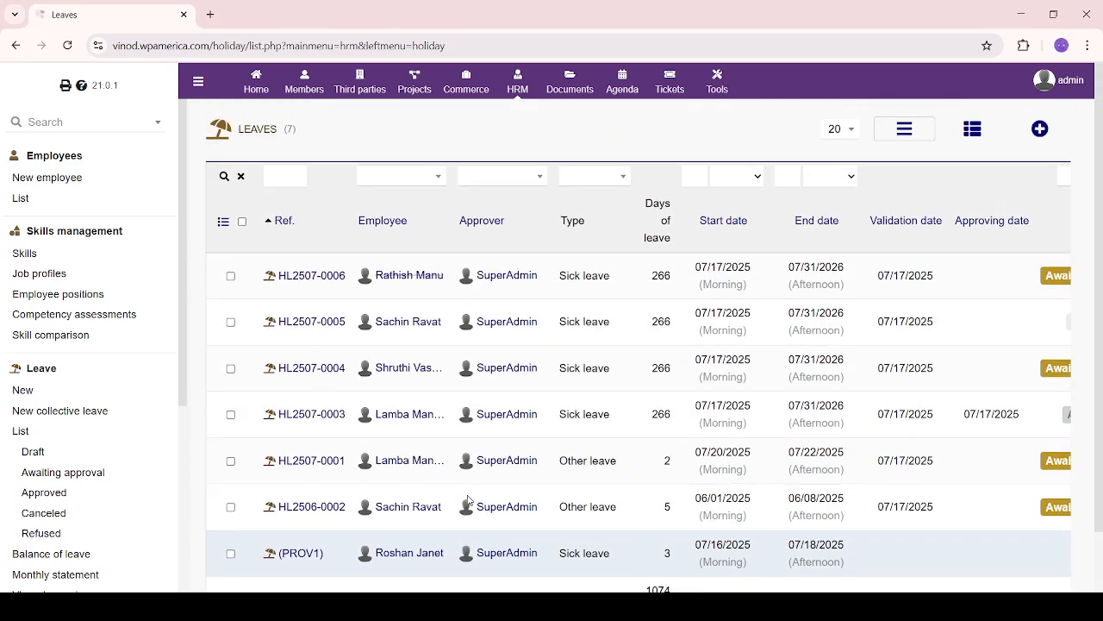
mouse_move(478, 463)
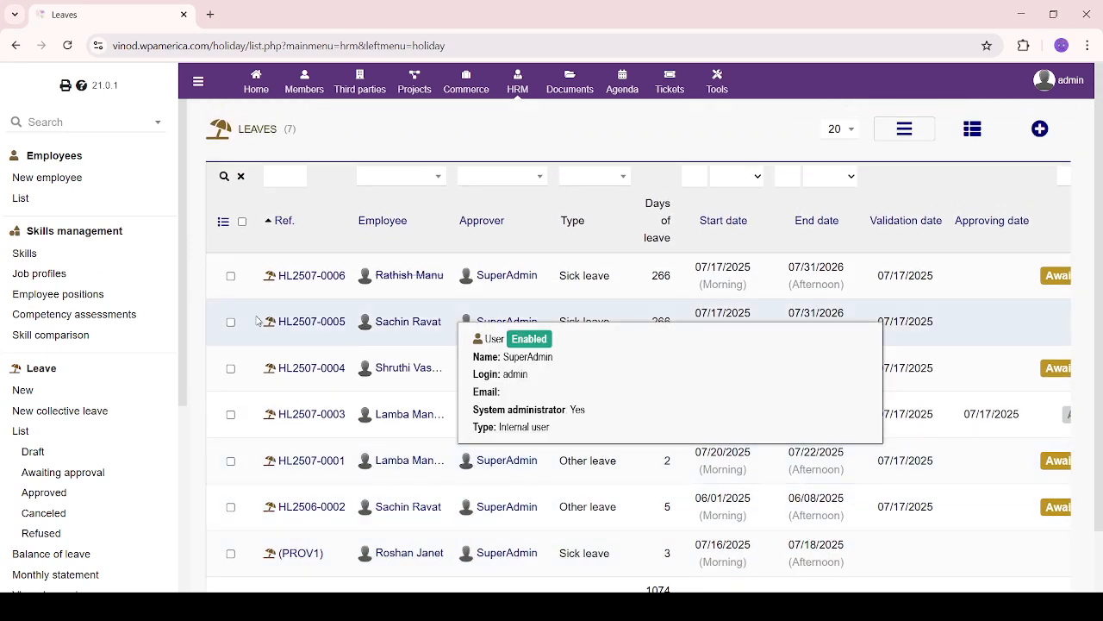
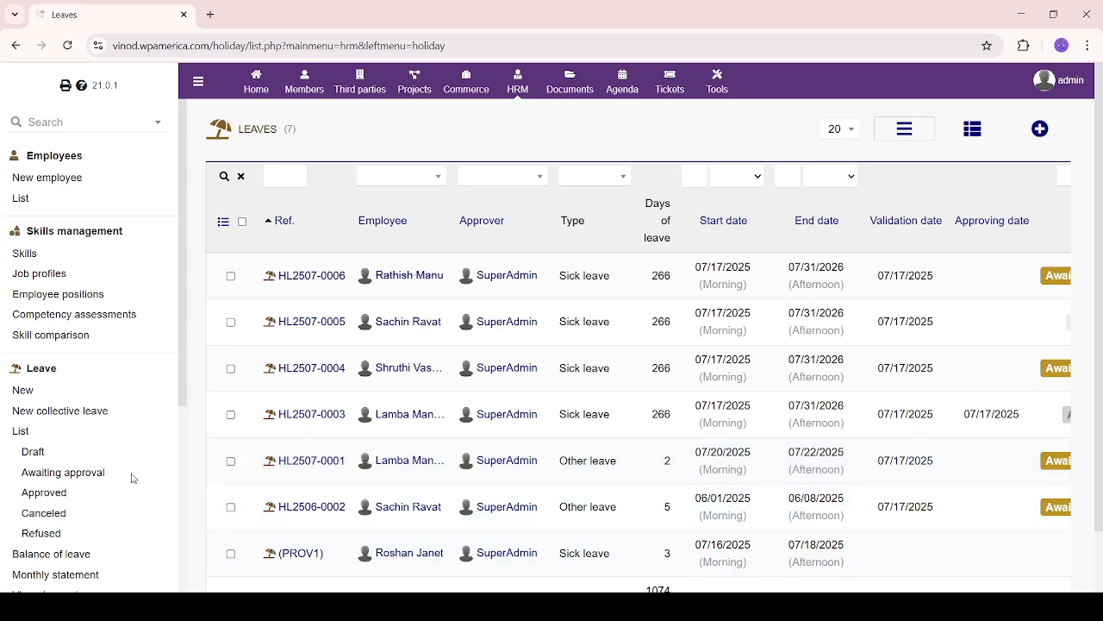
Start a new leave request for the employee with leave type Sick leave
scroll(132, 477, "down", 2)
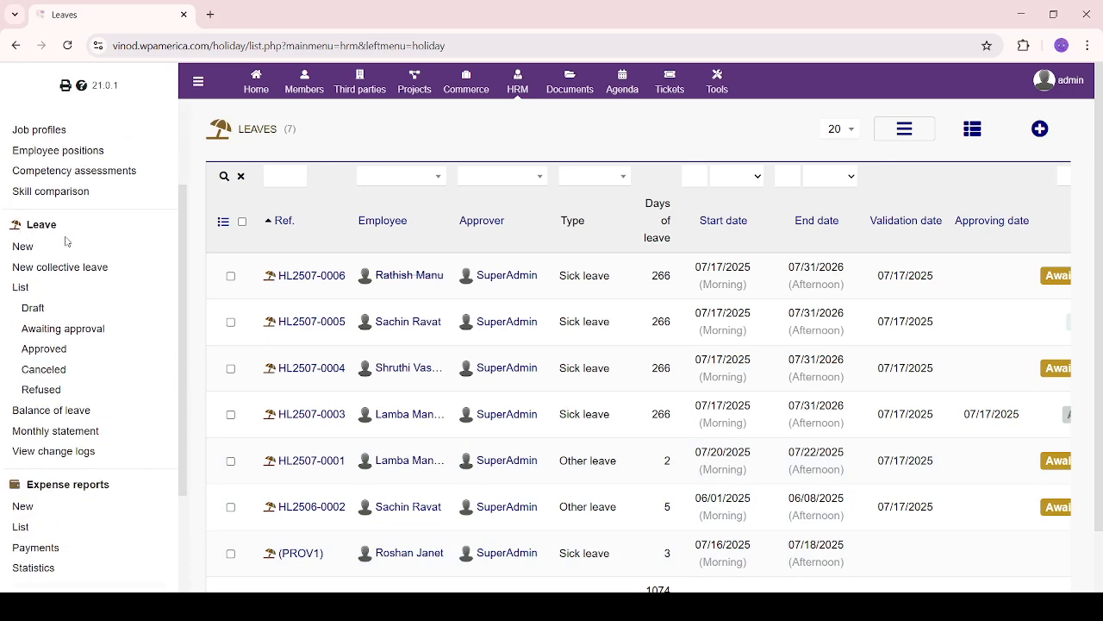
left_click(17, 249)
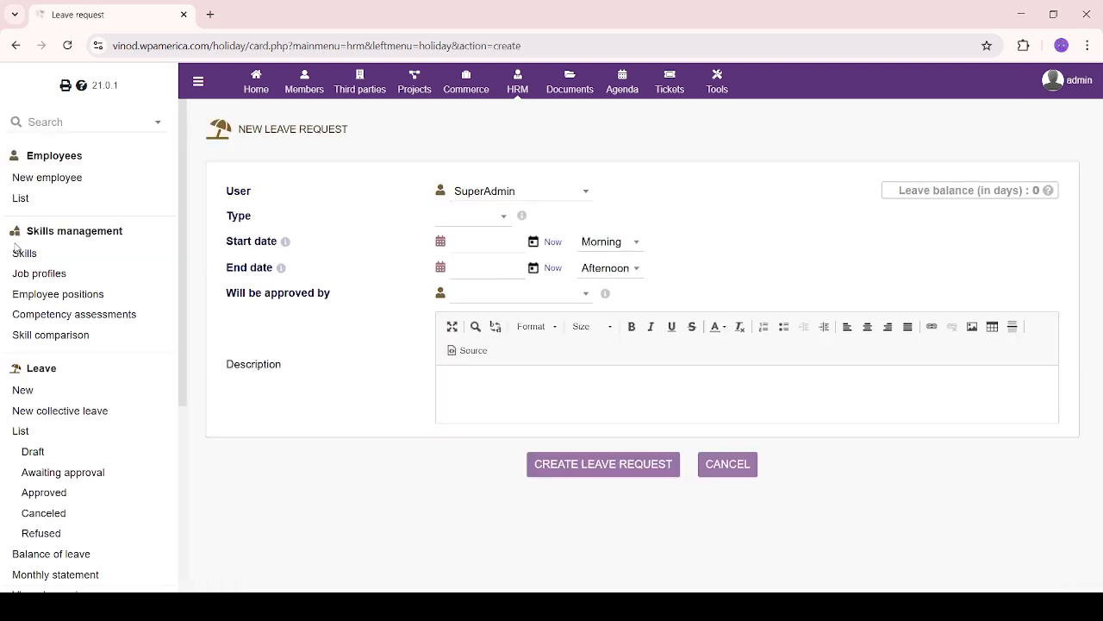
left_click(549, 194)
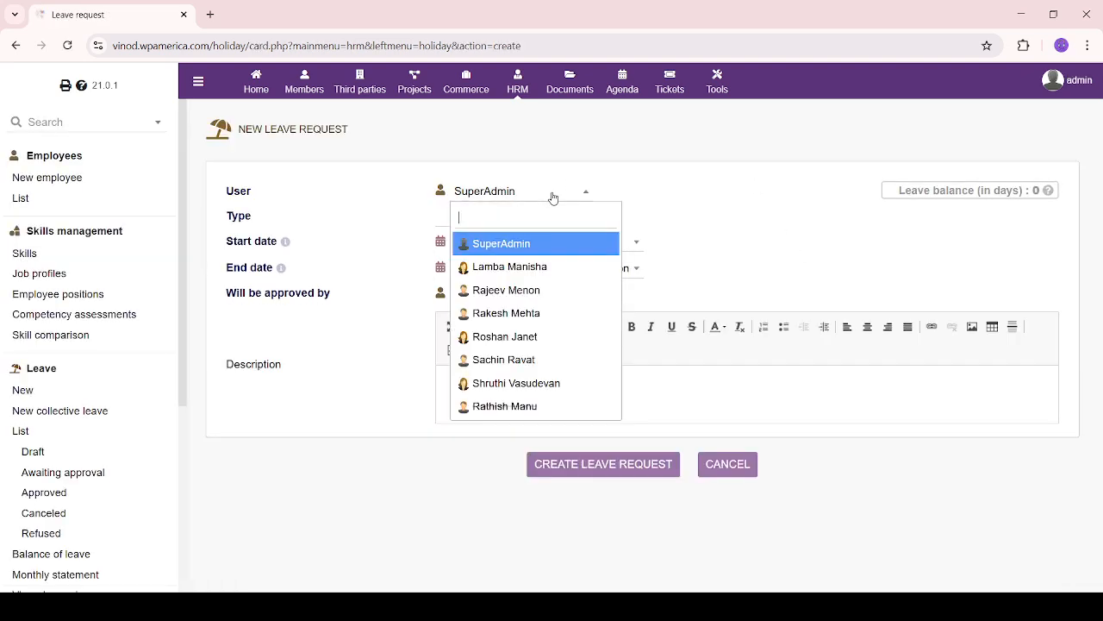
left_click(586, 192)
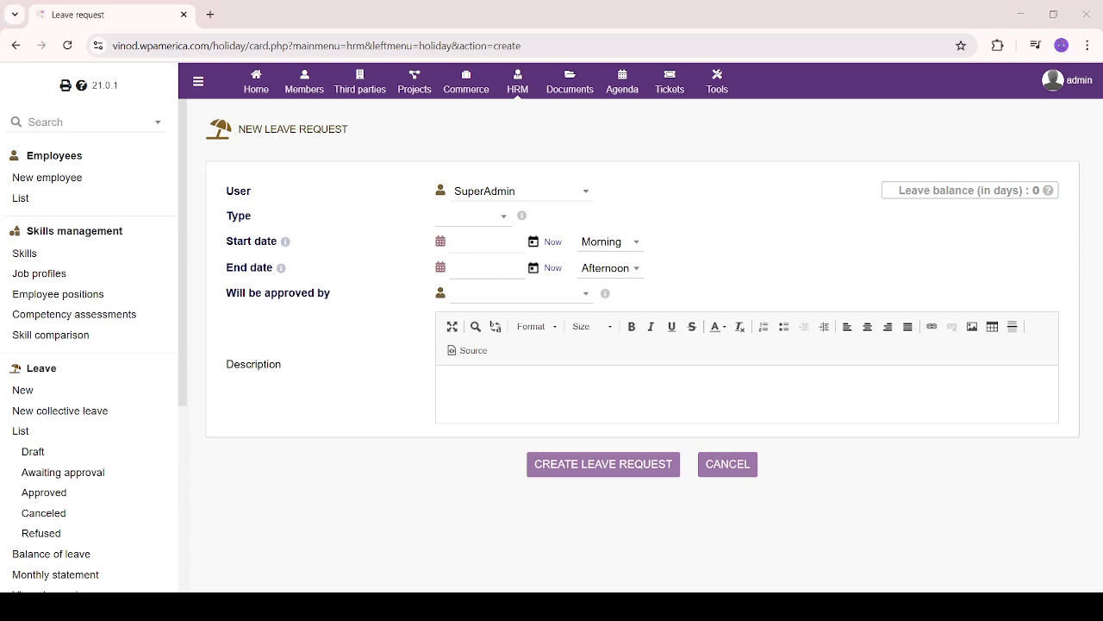
left_click(571, 191)
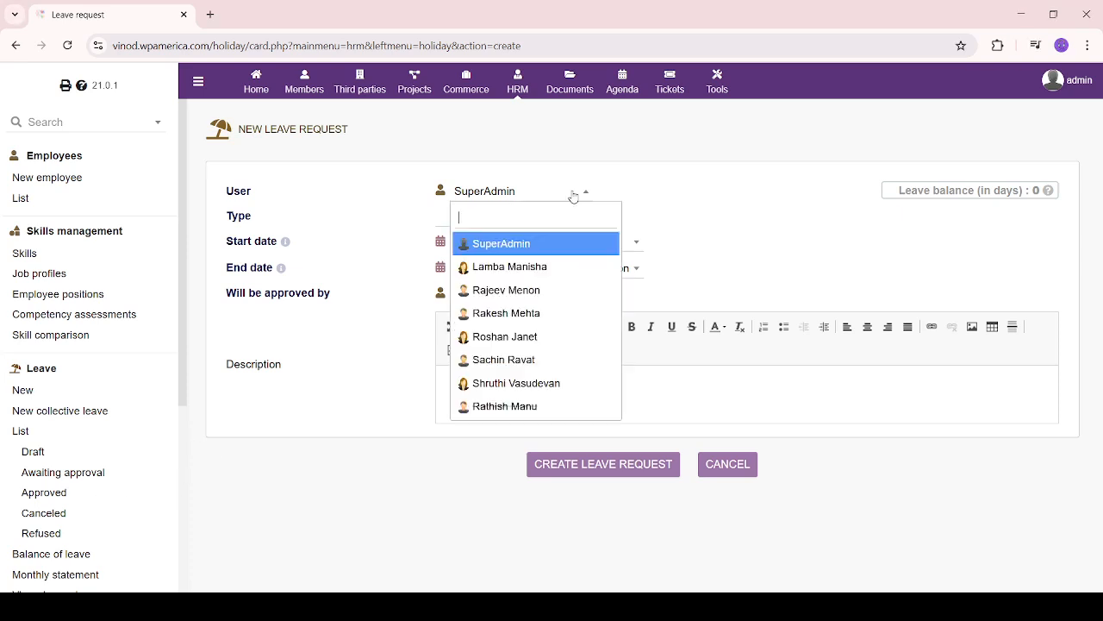
left_click(543, 313)
left_click(486, 221)
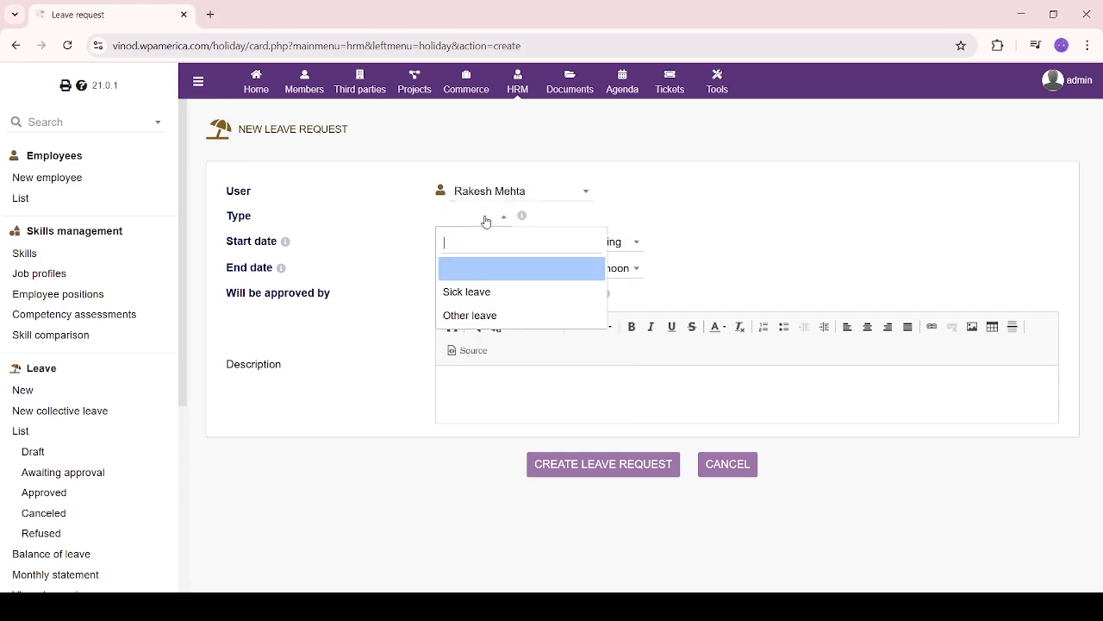
left_click(486, 293)
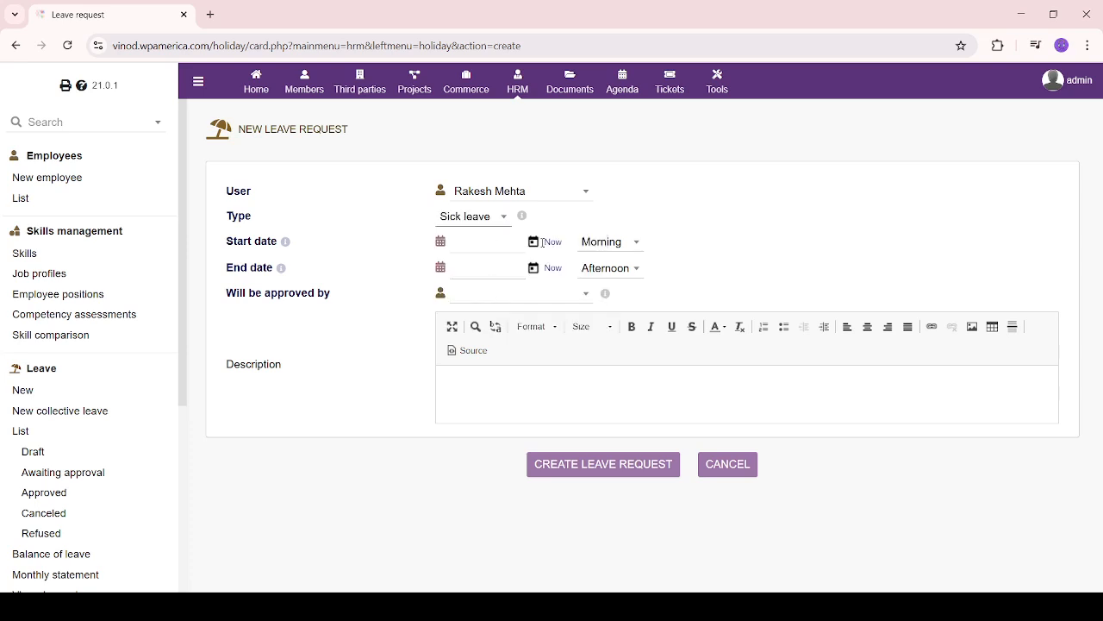
Set the leave period from 07/17/2025 to 07/21/2025
left_click(534, 241)
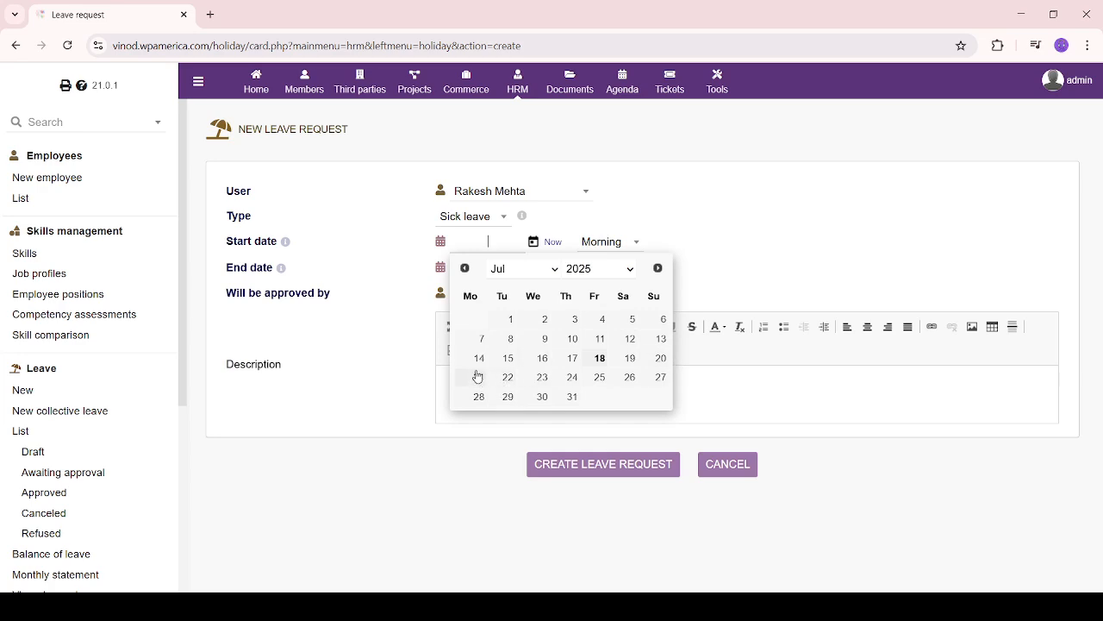
left_click(568, 360)
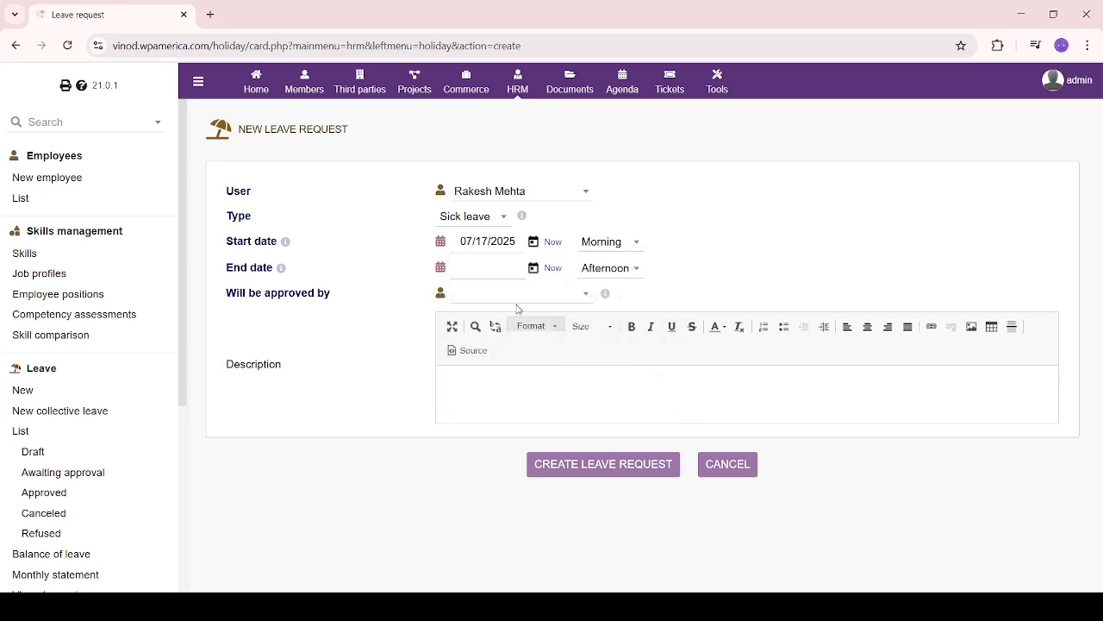
left_click(534, 243)
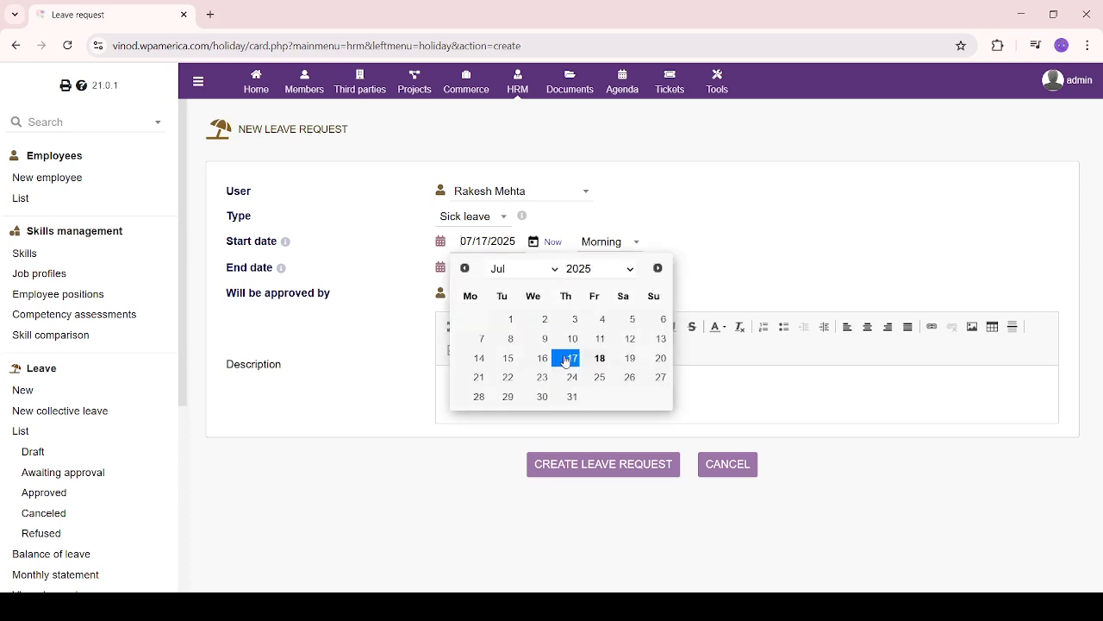
left_click(567, 361)
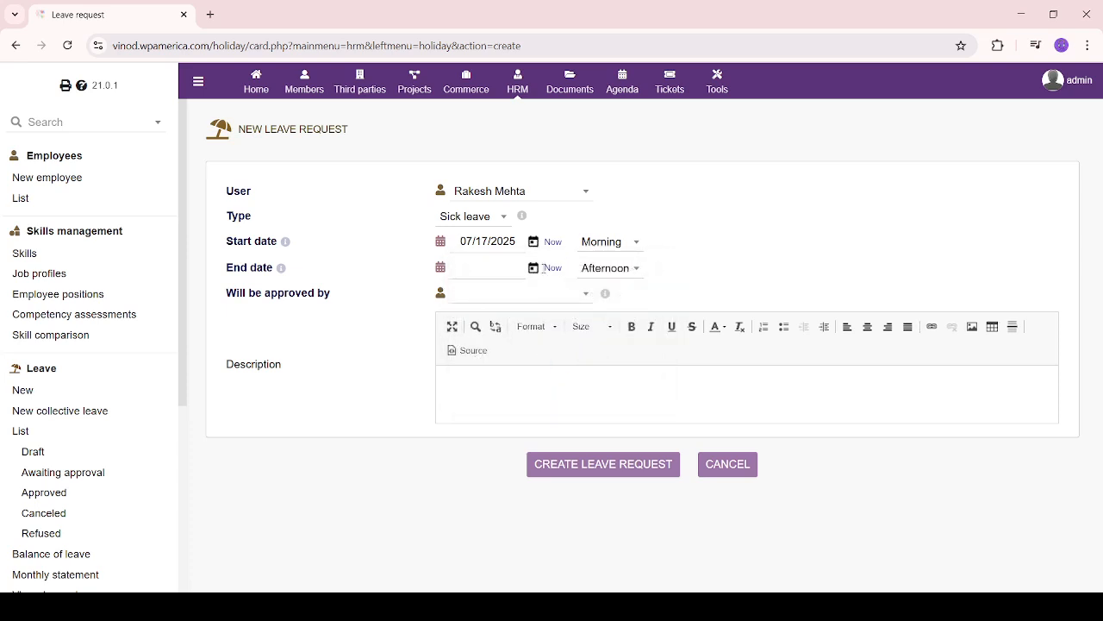
left_click(534, 269)
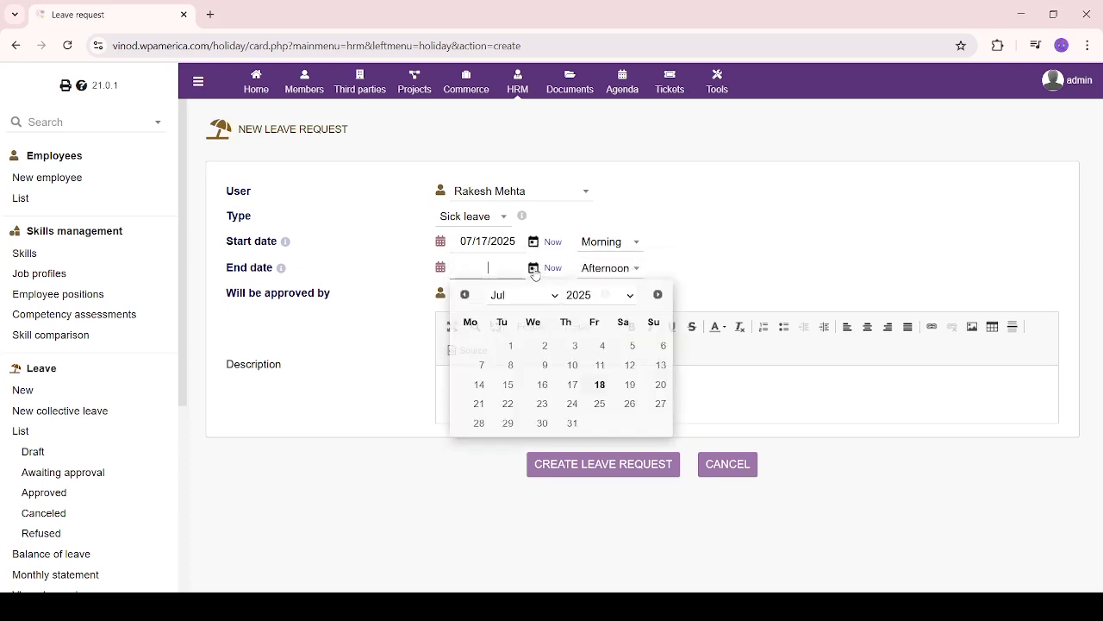
left_click(480, 404)
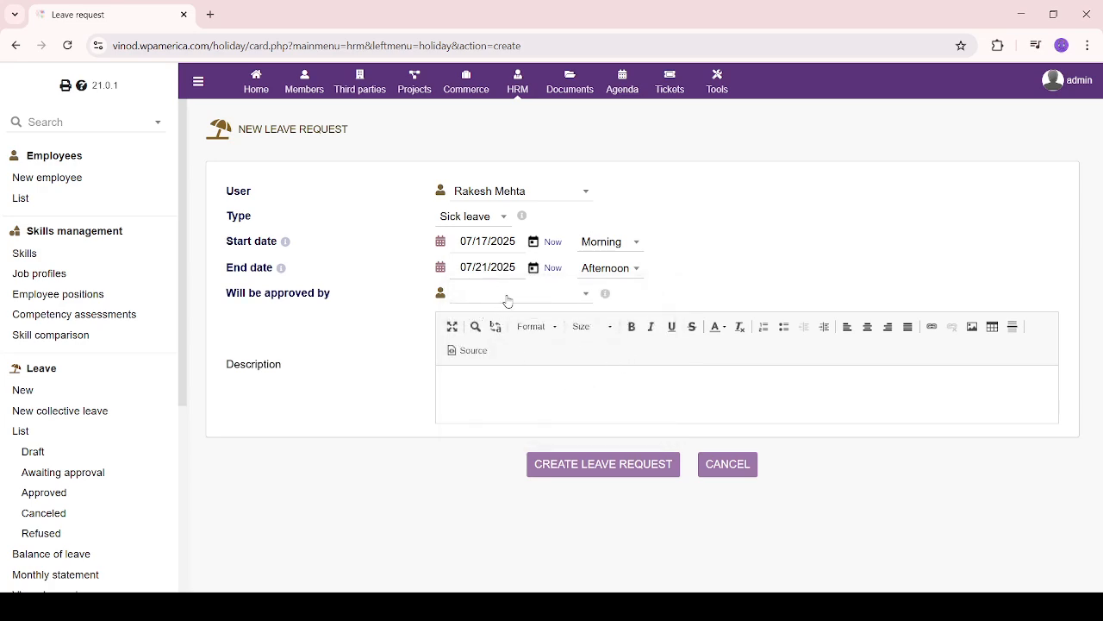
Make the administrator the approver, add a short description, and create the request
left_click(504, 298)
left_click(540, 369)
left_click(566, 370)
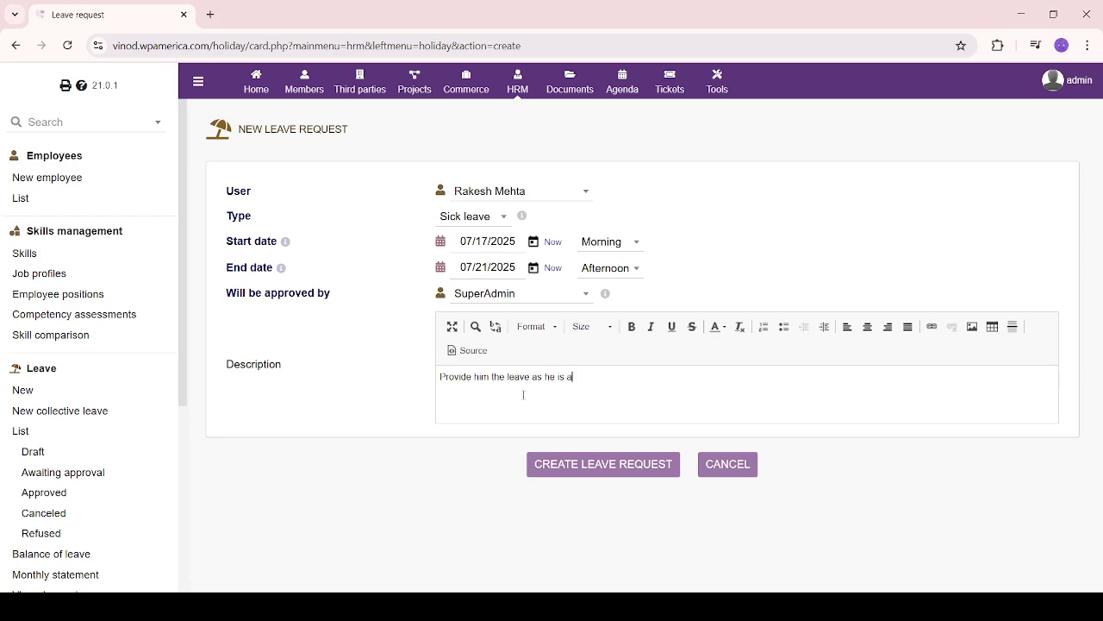
type("ew employee.")
key("Home")
type("Kind")
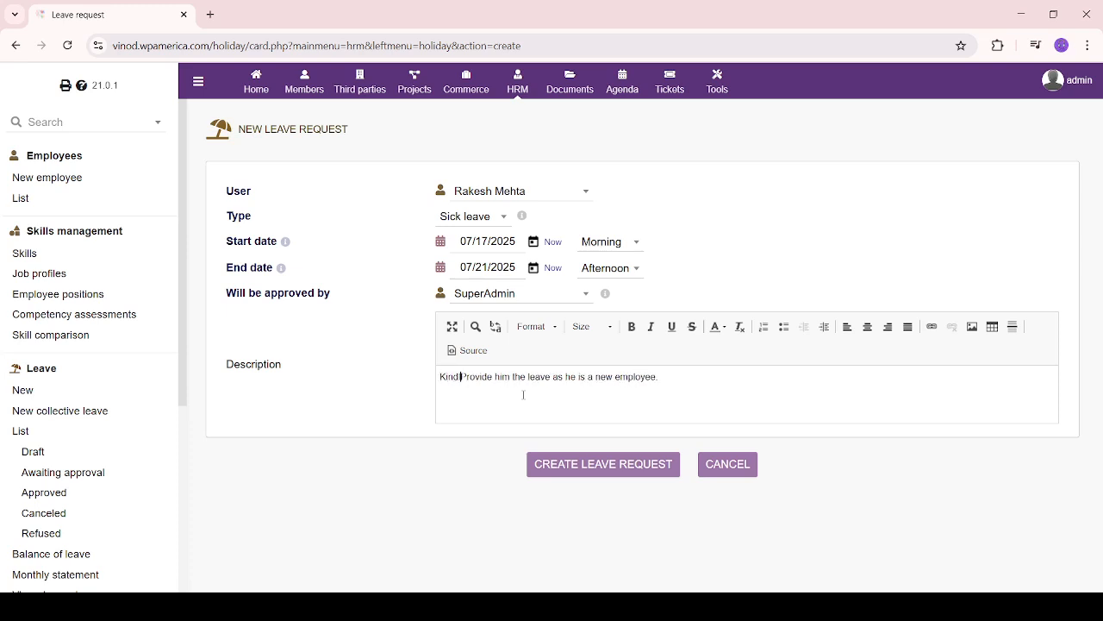
type("ly")
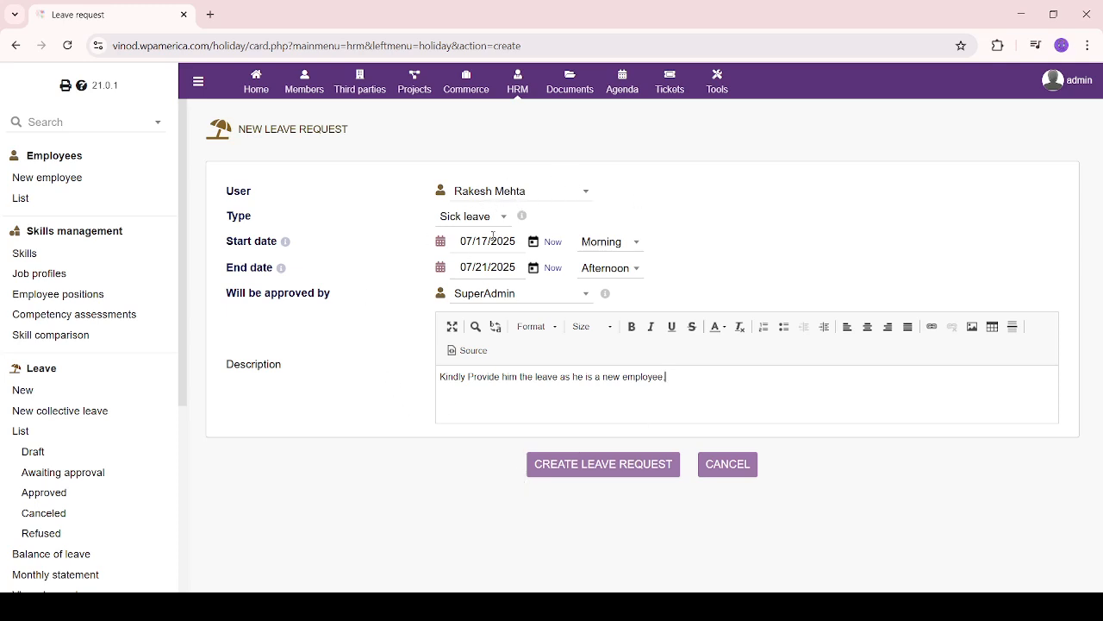
left_click(595, 465)
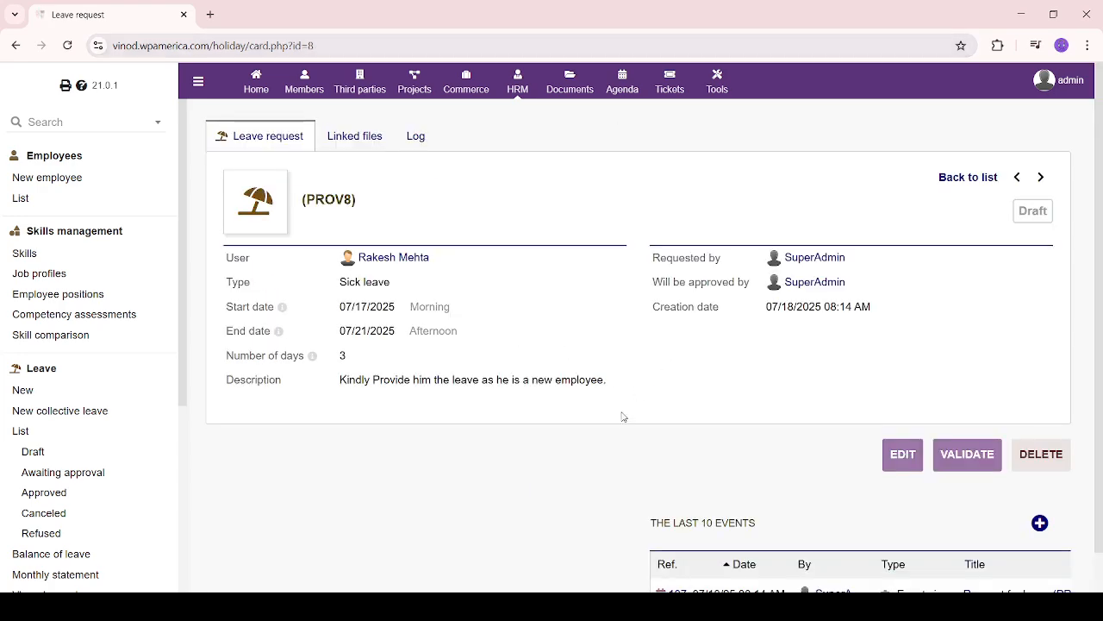
Check PROV8's Linked files tab and review its 07/17–07/21/2025 dates
scroll(618, 424, "down", 1)
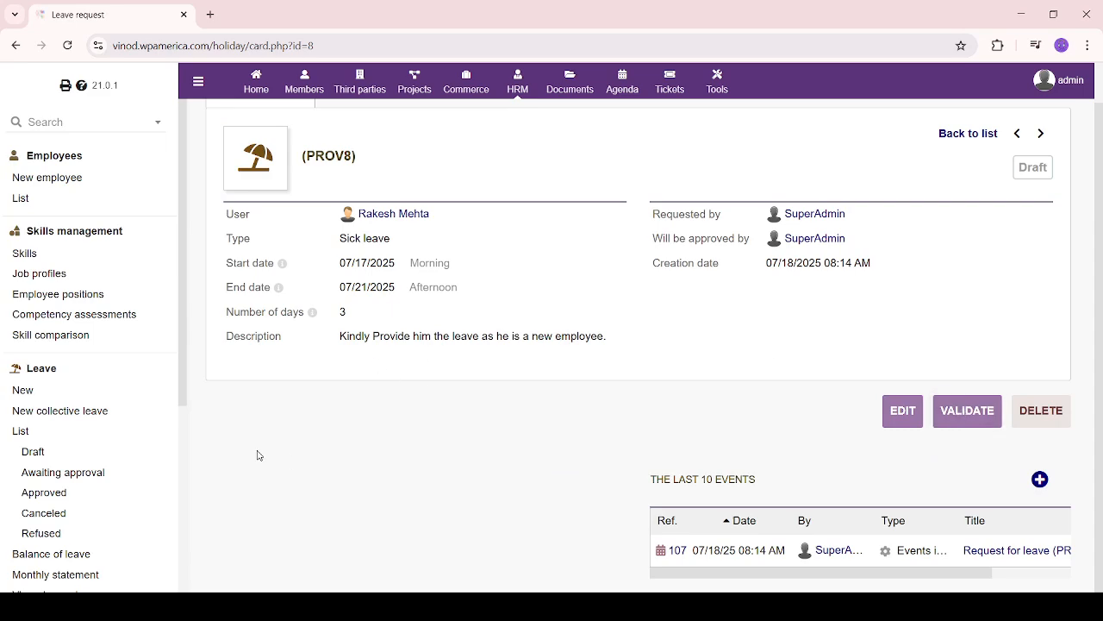
scroll(540, 454, "up", 1)
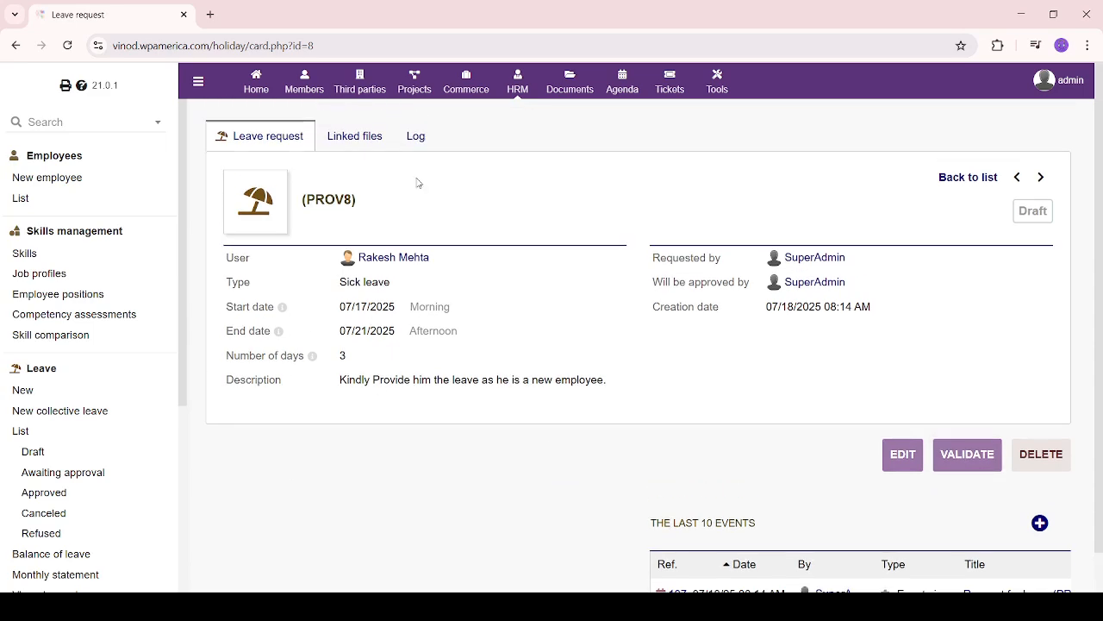
left_click(352, 136)
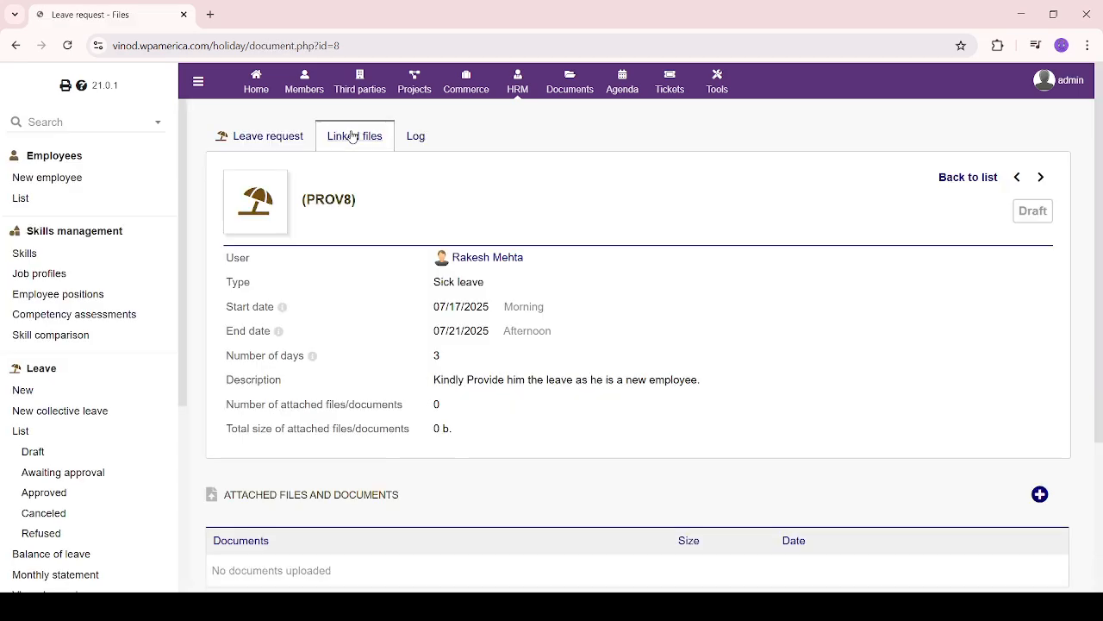
scroll(543, 477, "down", 1)
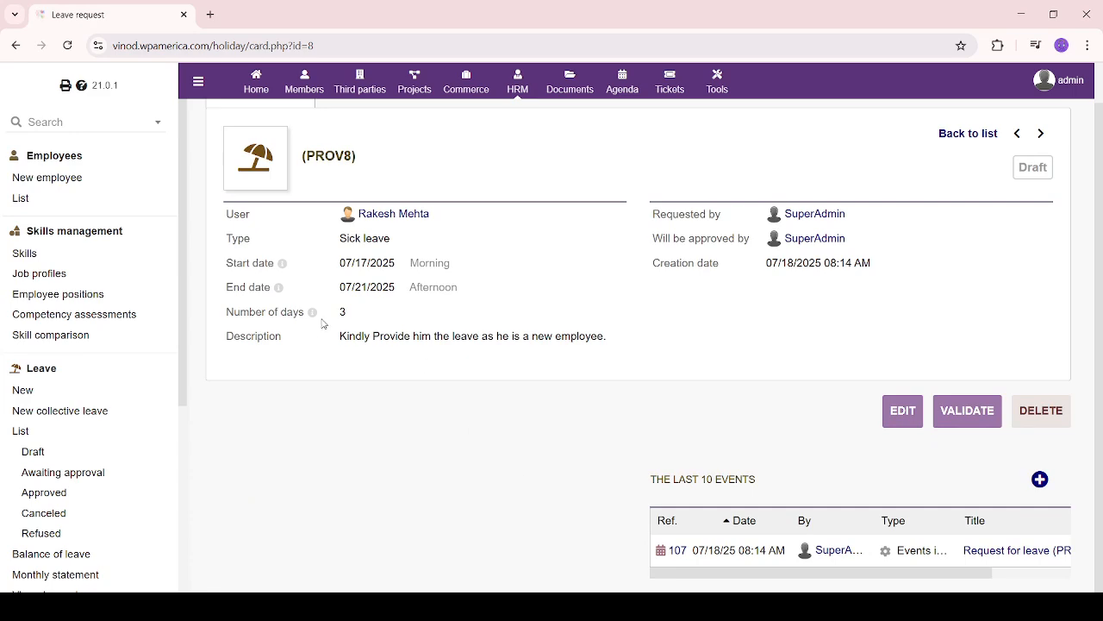
double_click(348, 262)
left_click_drag(342, 288, 421, 282)
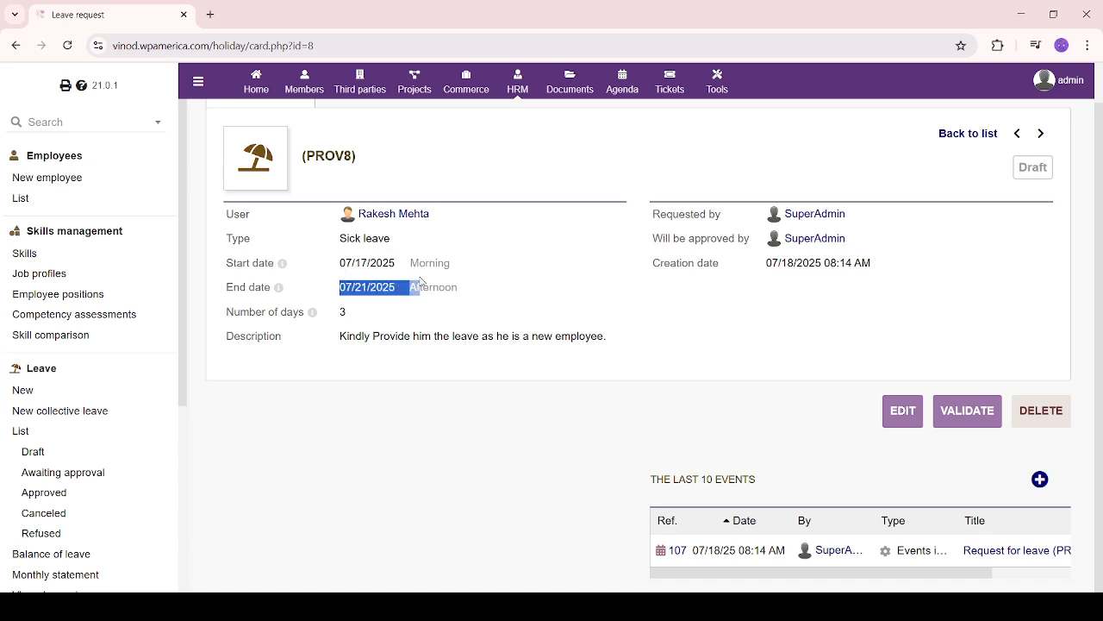
left_click(449, 432)
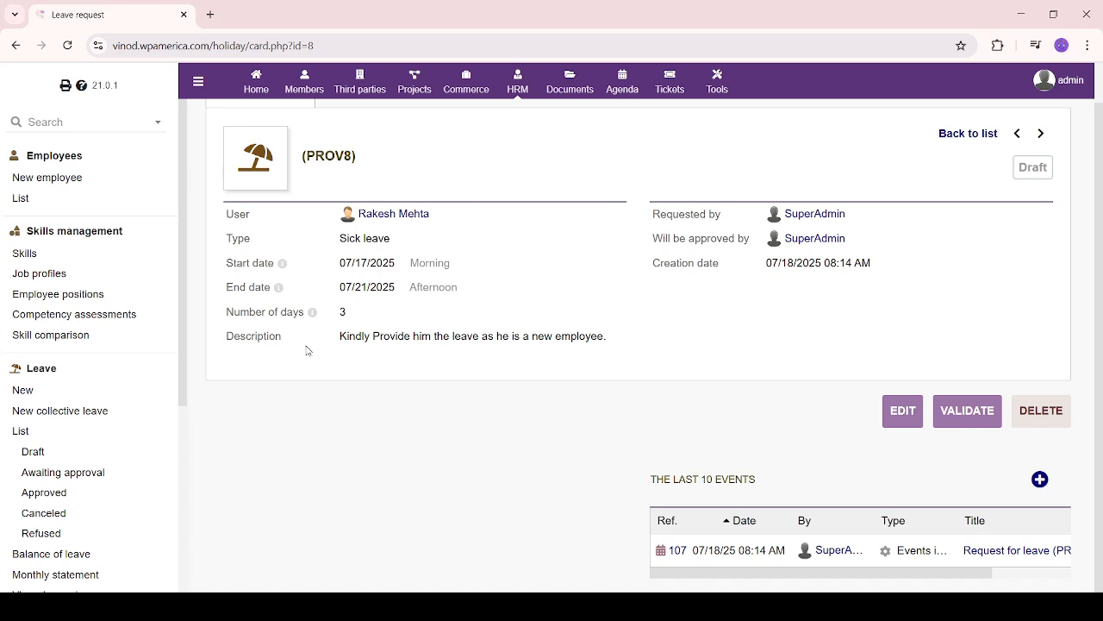
scroll(336, 368, "up", 1)
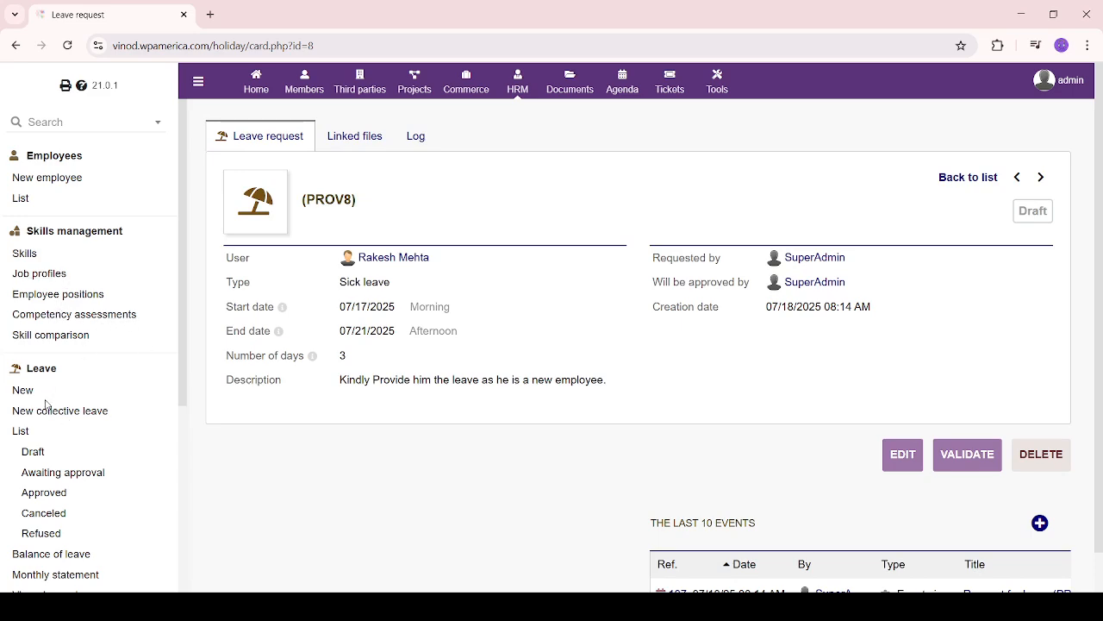
scroll(52, 413, "down", 1)
Start a new collective leave for the HR Associates Yellow group
left_click(19, 359)
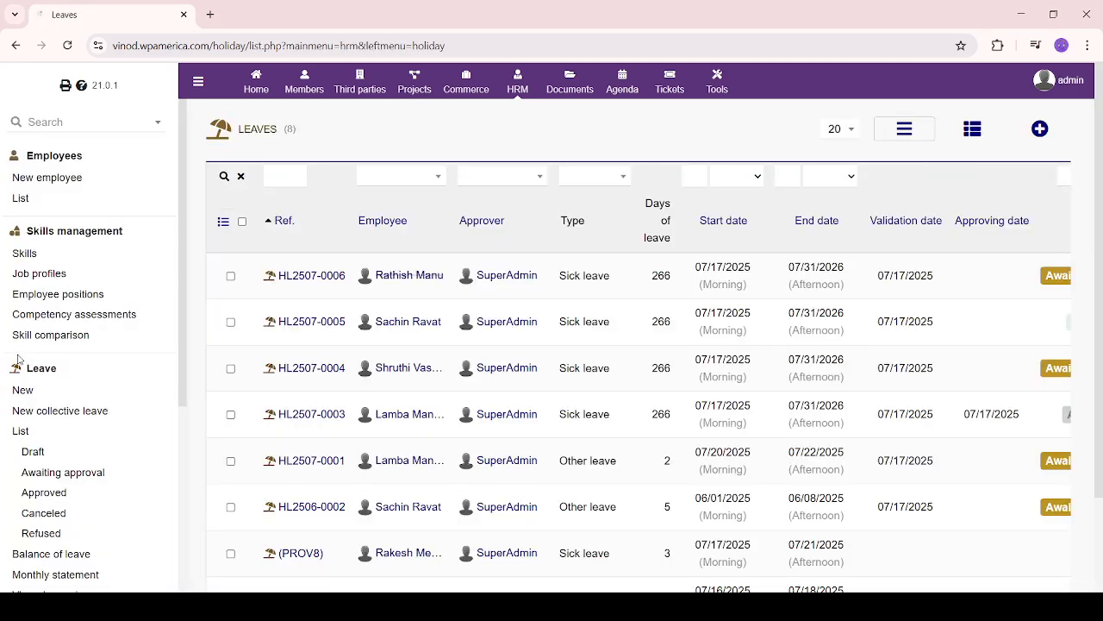
left_click(81, 412)
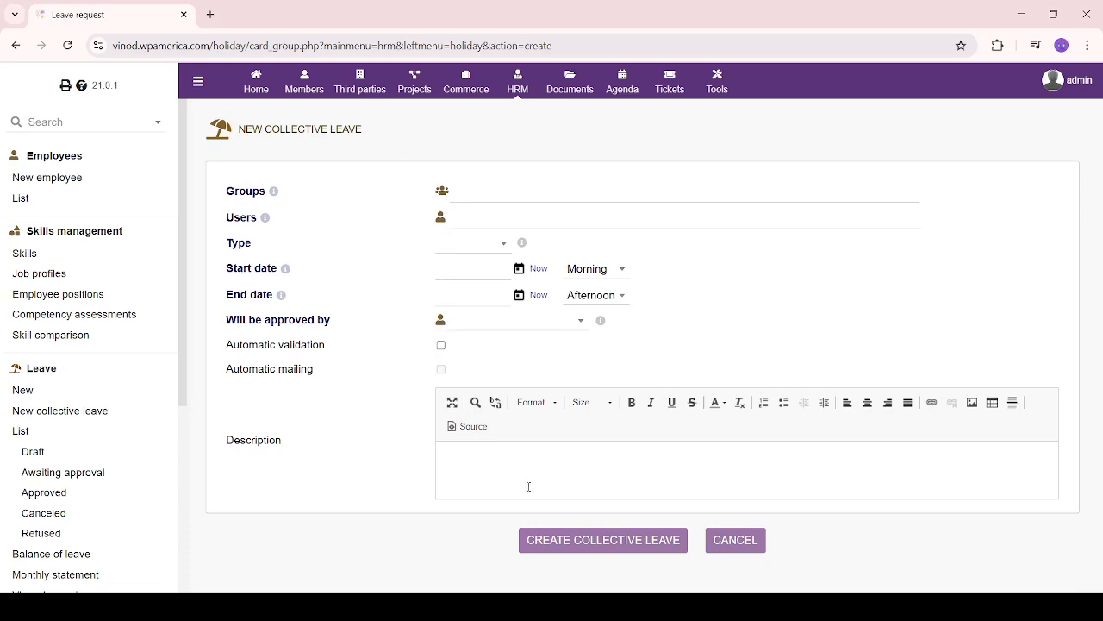
left_click(848, 188)
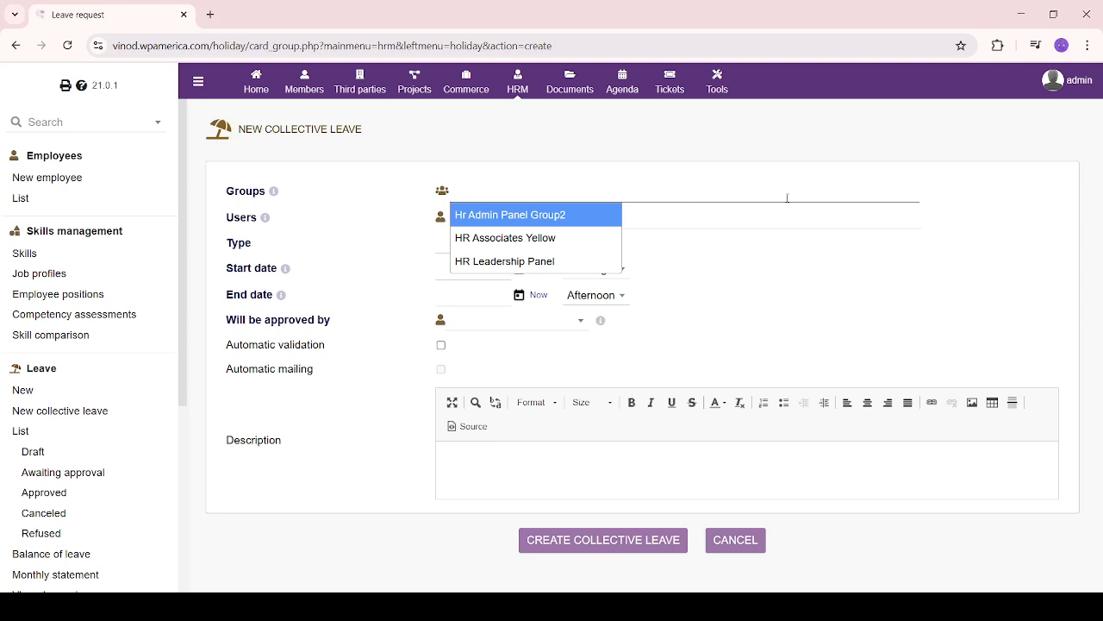
left_click(512, 238)
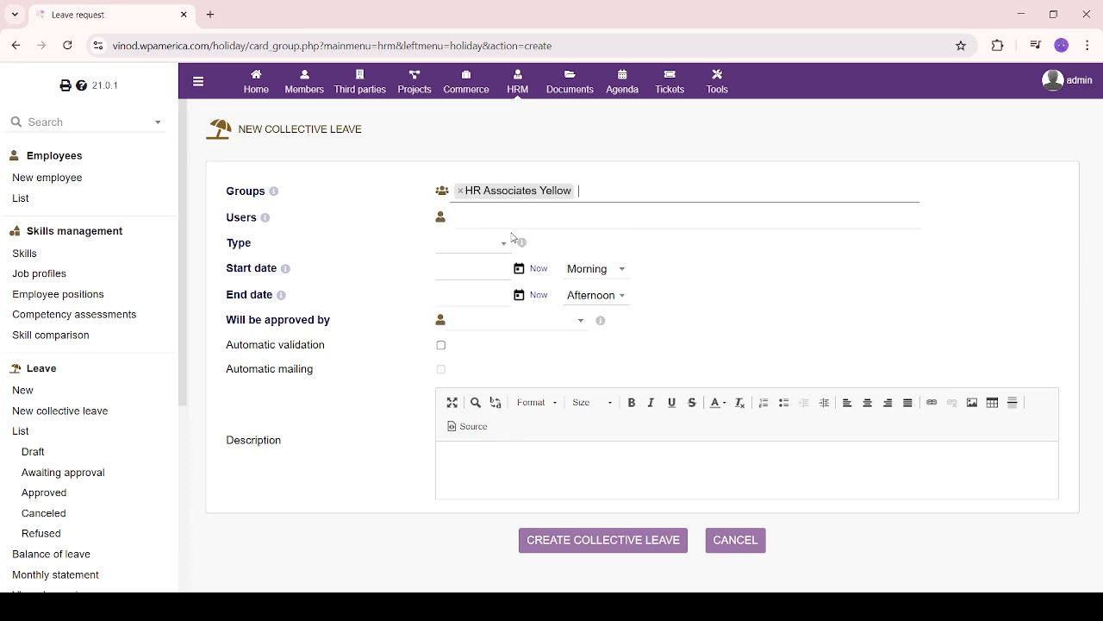
Leave the collective leave form without adding users and open the Draft leaves list
left_click(691, 215)
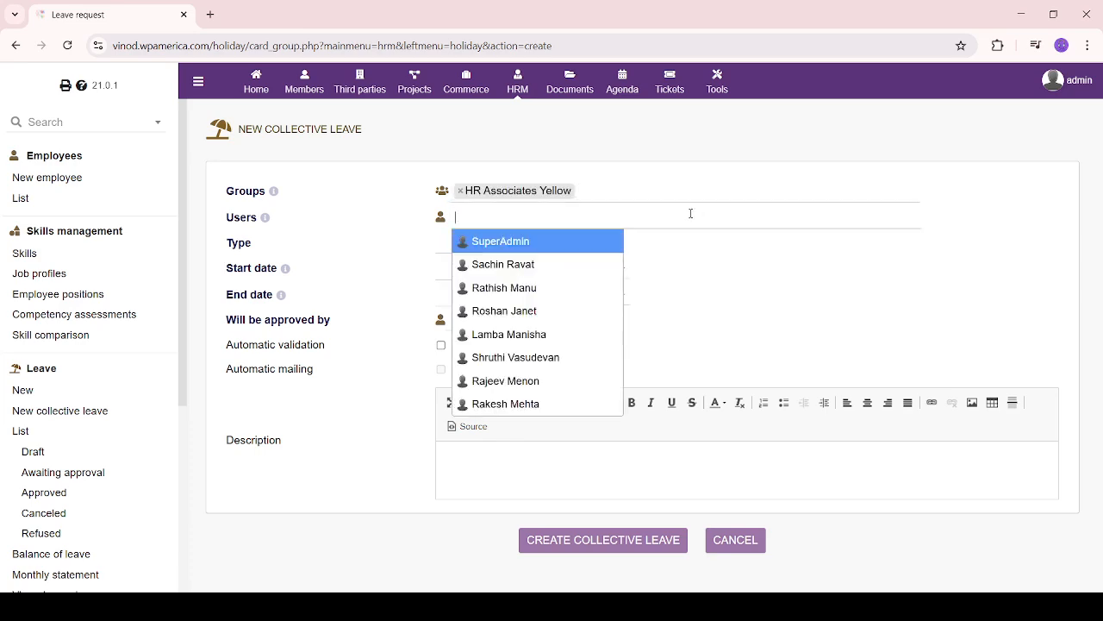
left_click(690, 214)
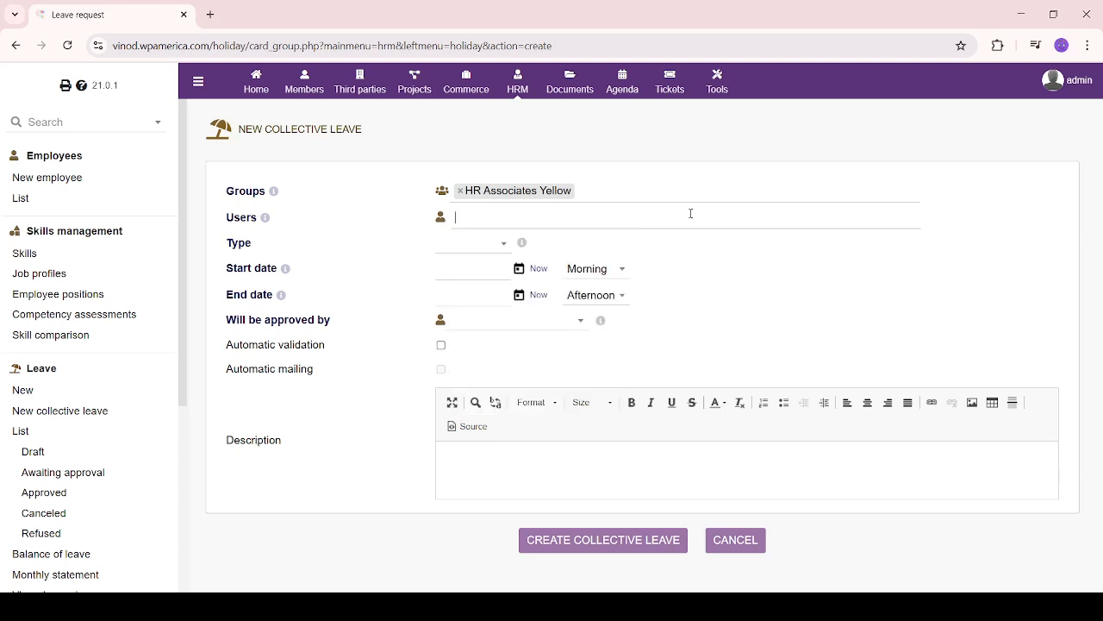
left_click(691, 213)
left_click(691, 213)
scroll(146, 434, "down", 3)
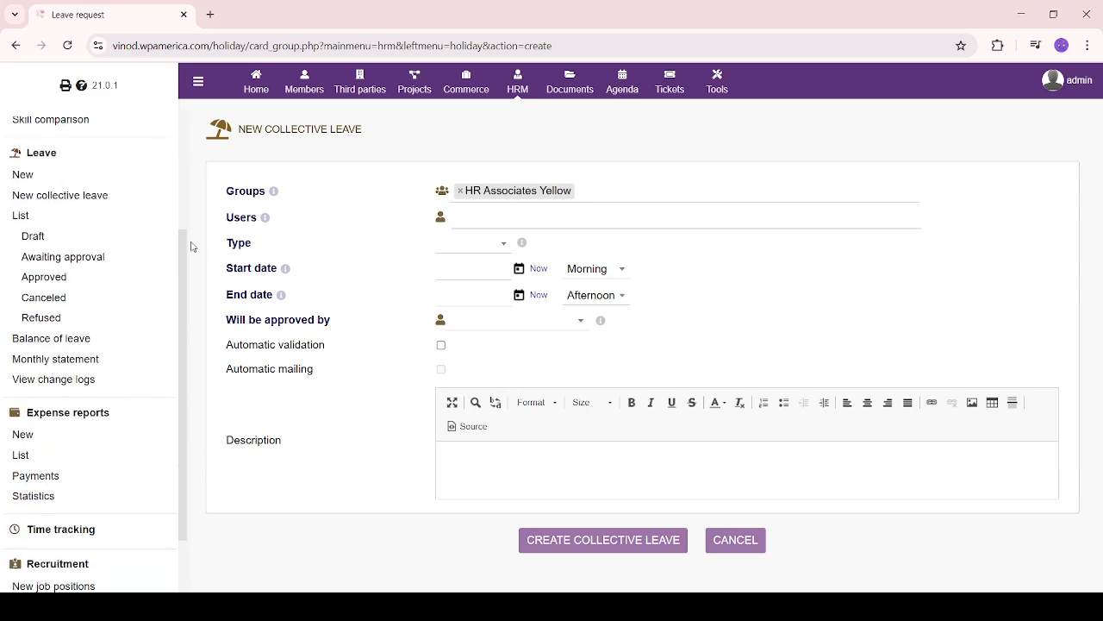
left_click(28, 239)
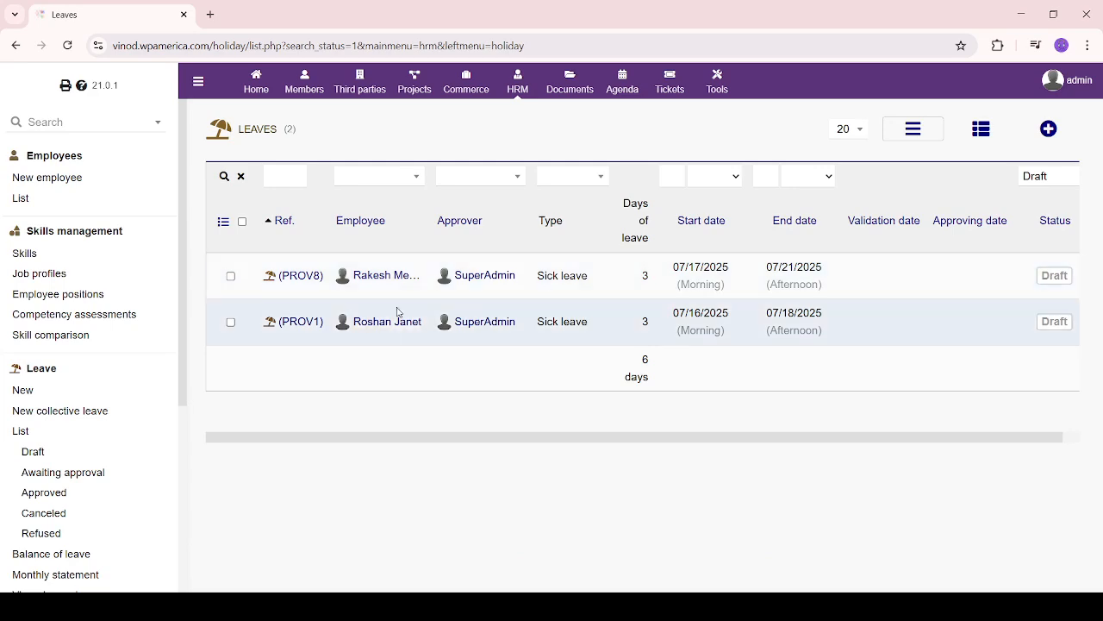
Review the two draft sick-leave requests, PROV8 and PROV1
mouse_move(399, 277)
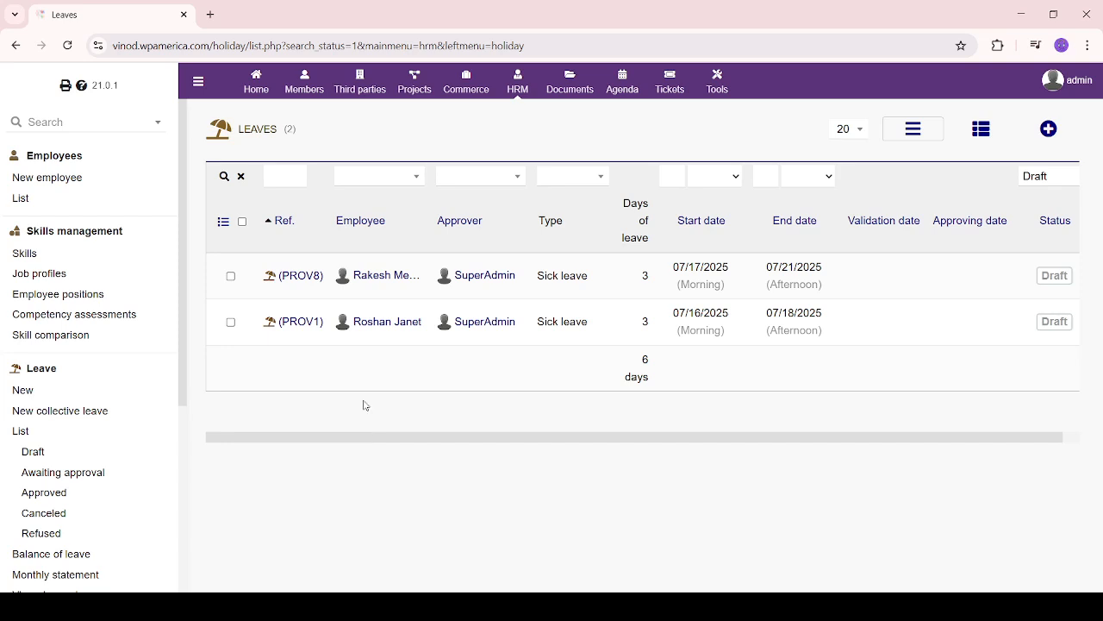
left_click_drag(216, 262, 415, 430)
left_click(399, 447)
Show the four leave requests awaiting approval and look them over
left_click(88, 475)
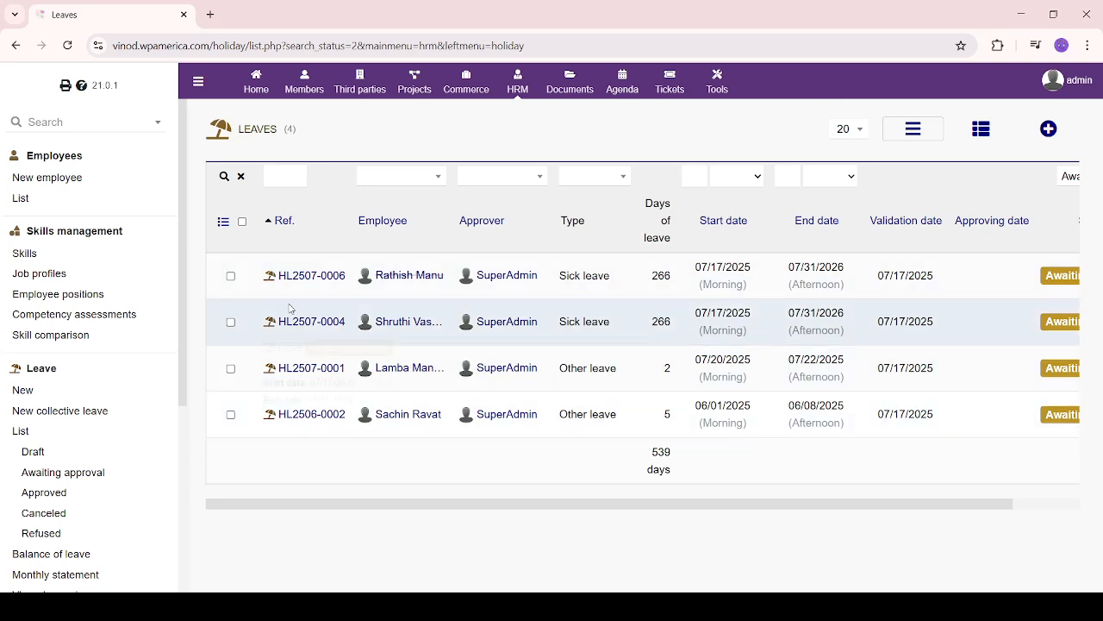
left_click_drag(240, 263, 926, 508)
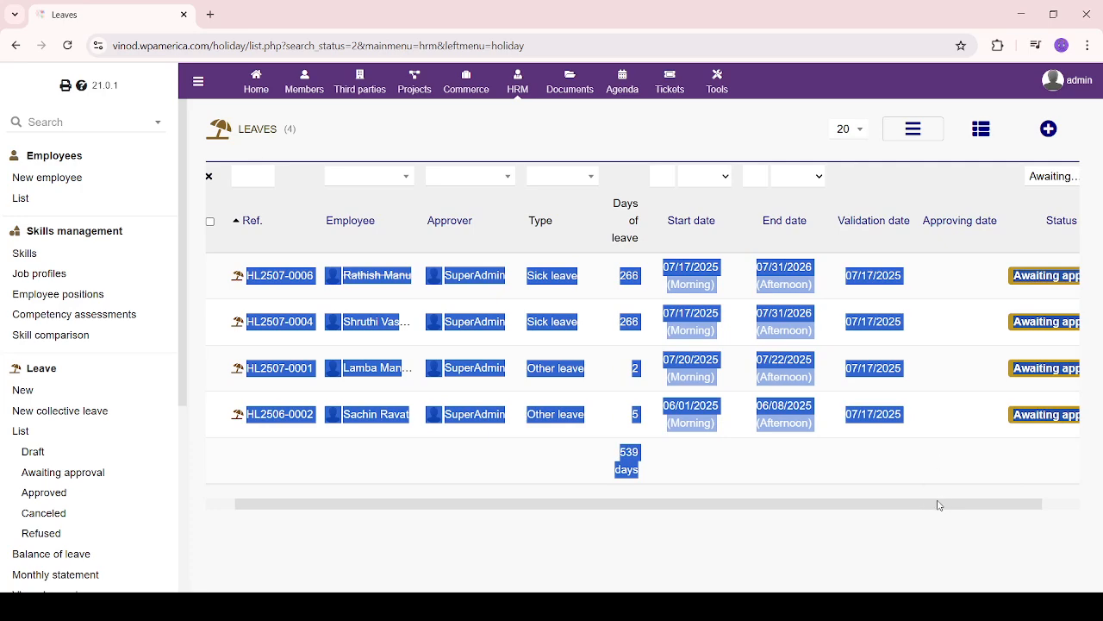
left_click(534, 344)
left_click_drag(635, 514, 773, 510)
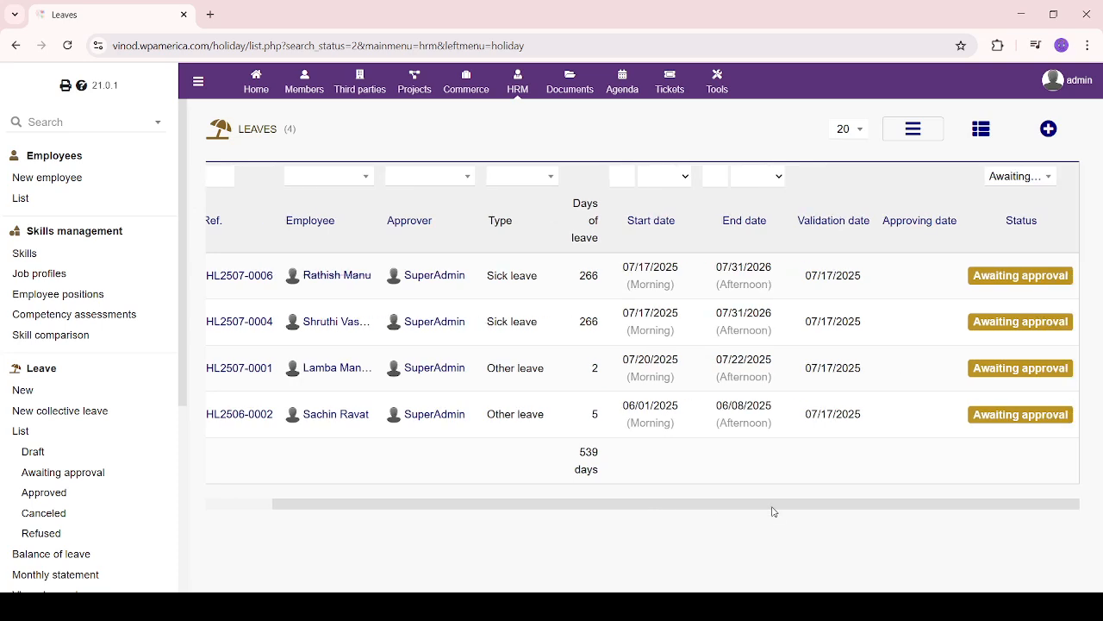
left_click_drag(558, 505, 459, 506)
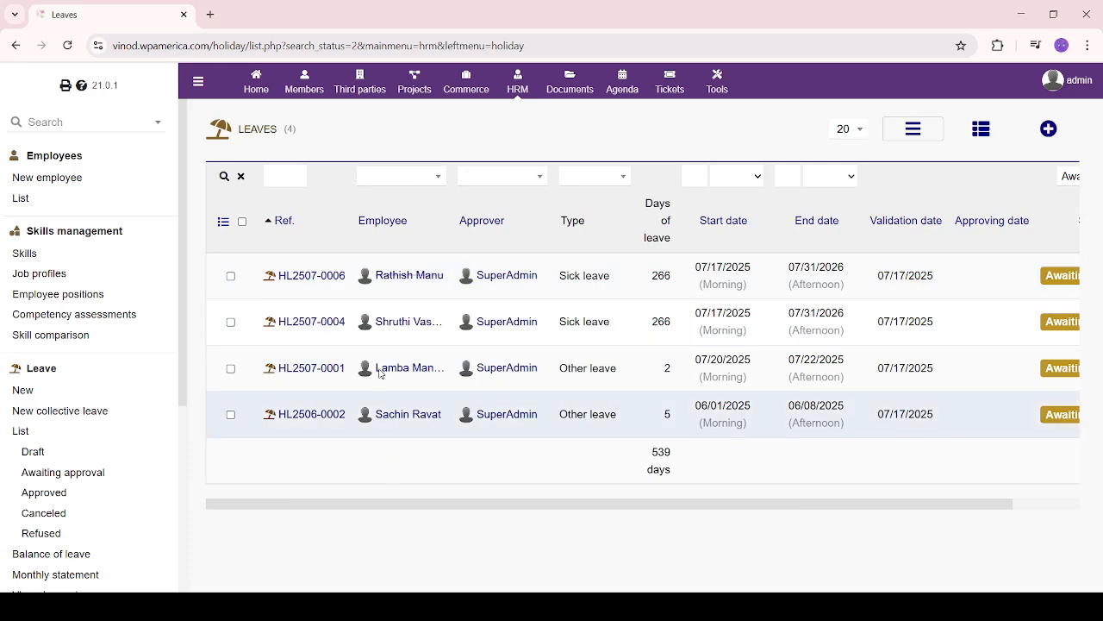
Approve leave request HL2507-0006
left_click(289, 282)
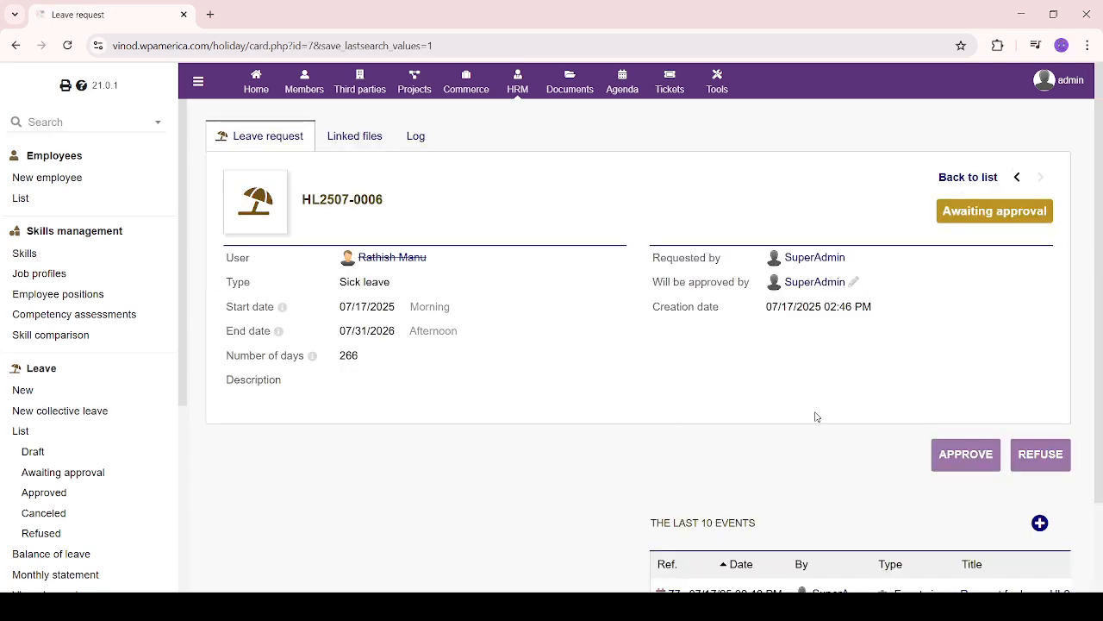
left_click(971, 458)
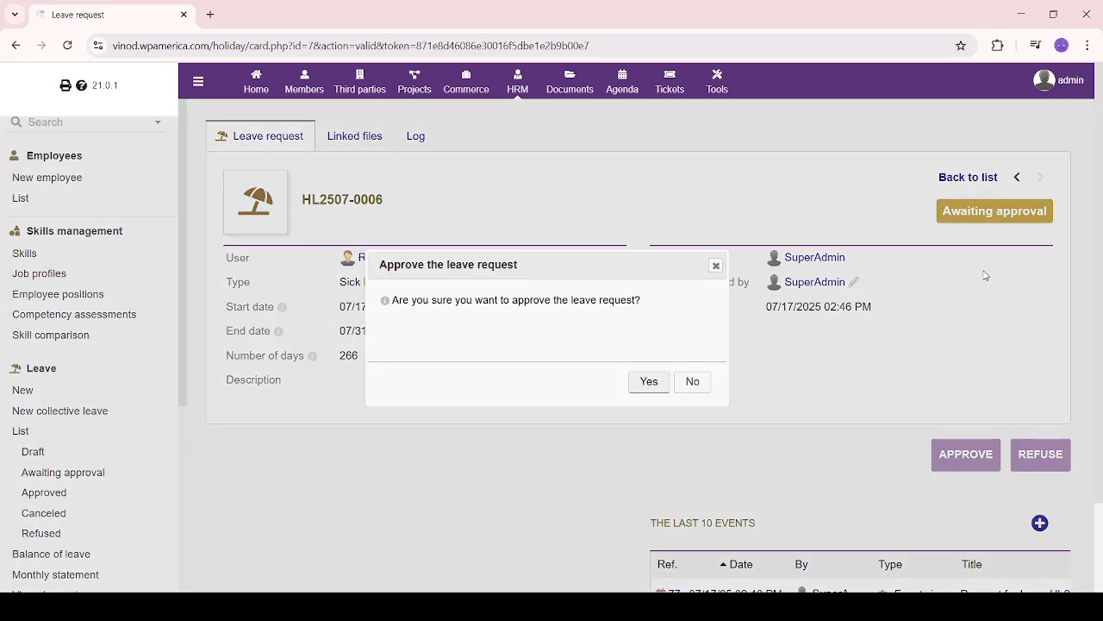
left_click(649, 384)
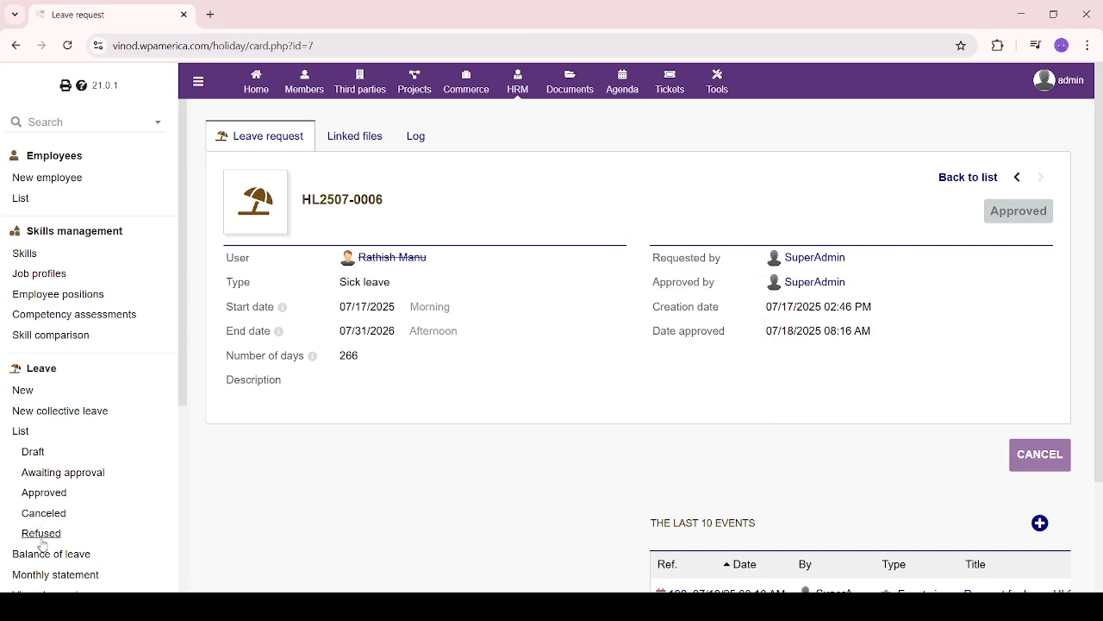
Review the two approved sick leaves, then switch to the Refused leaves list
left_click(50, 495)
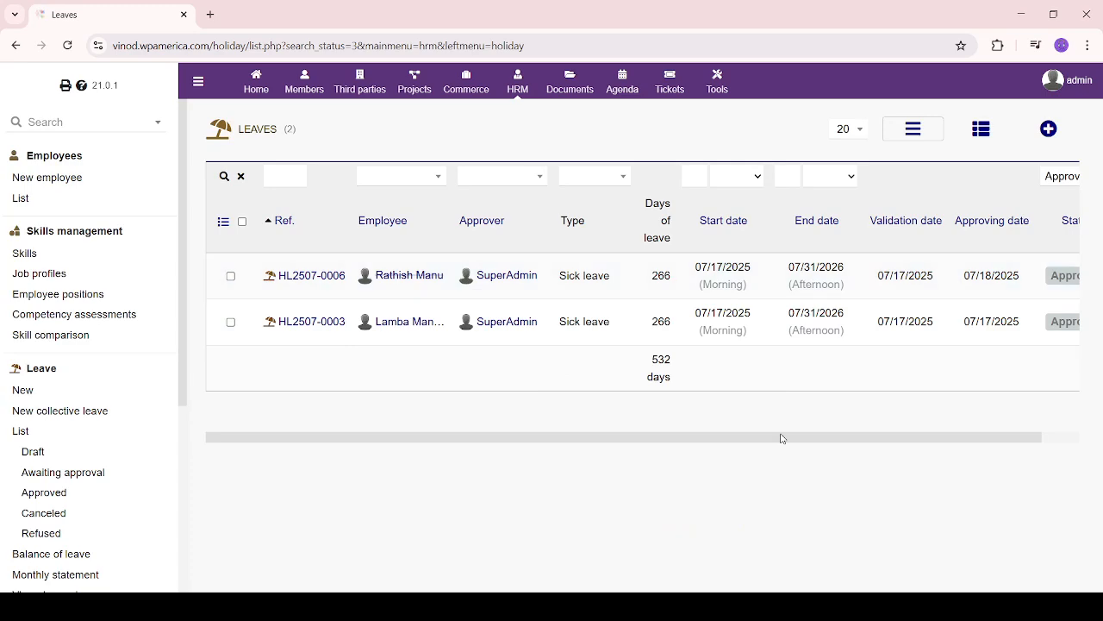
left_click_drag(783, 438, 544, 455)
scroll(115, 557, "down", 2)
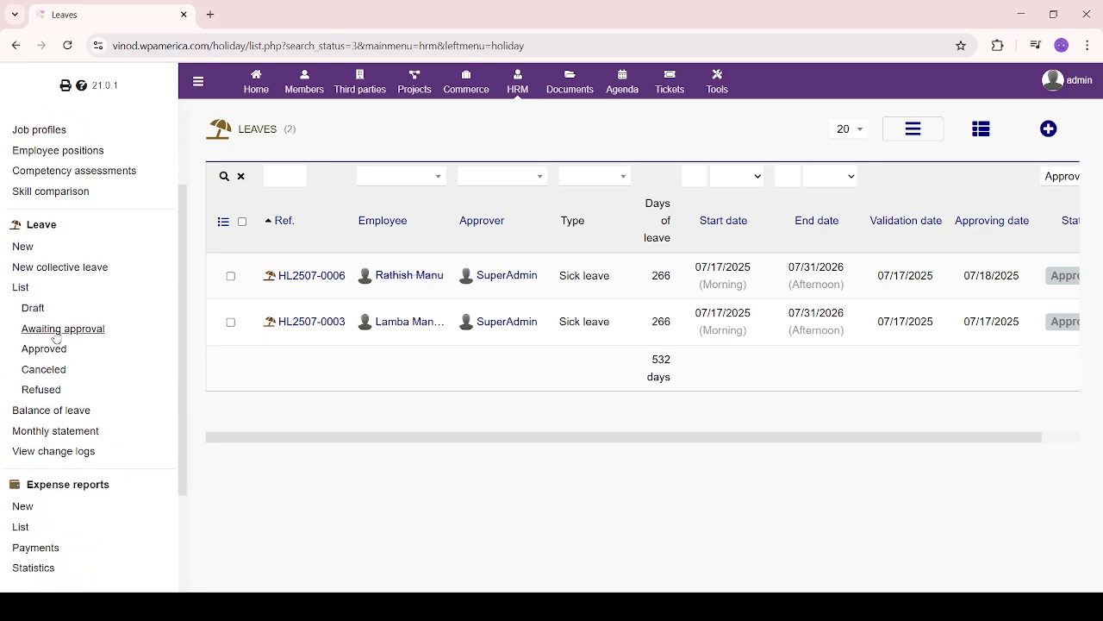
left_click(47, 393)
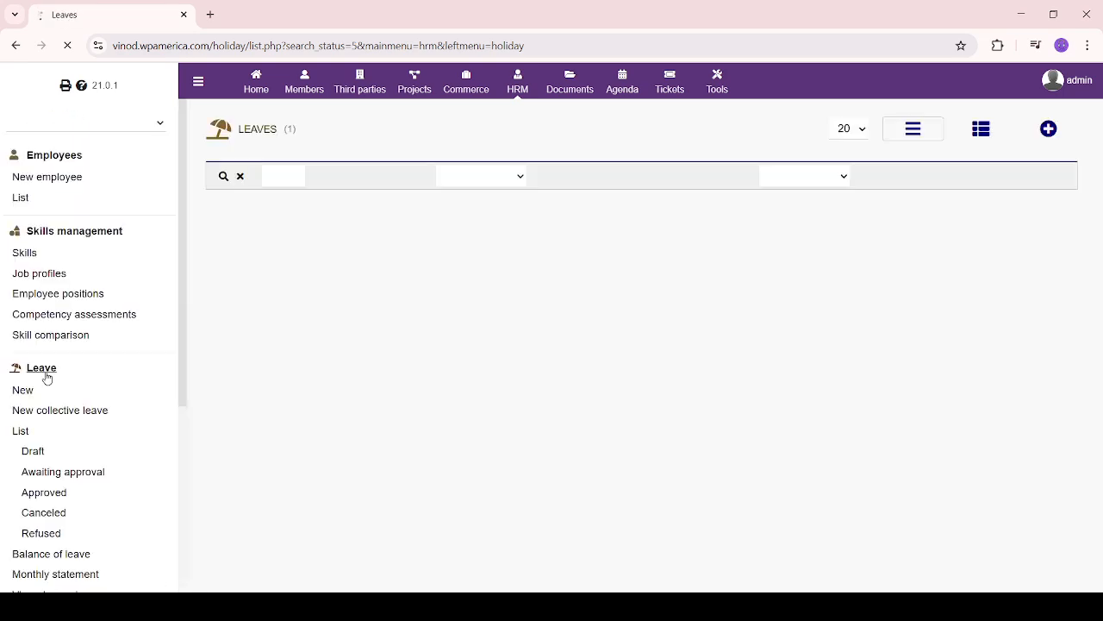
Show the Canceled leave requests list
scroll(46, 376, "down", 3)
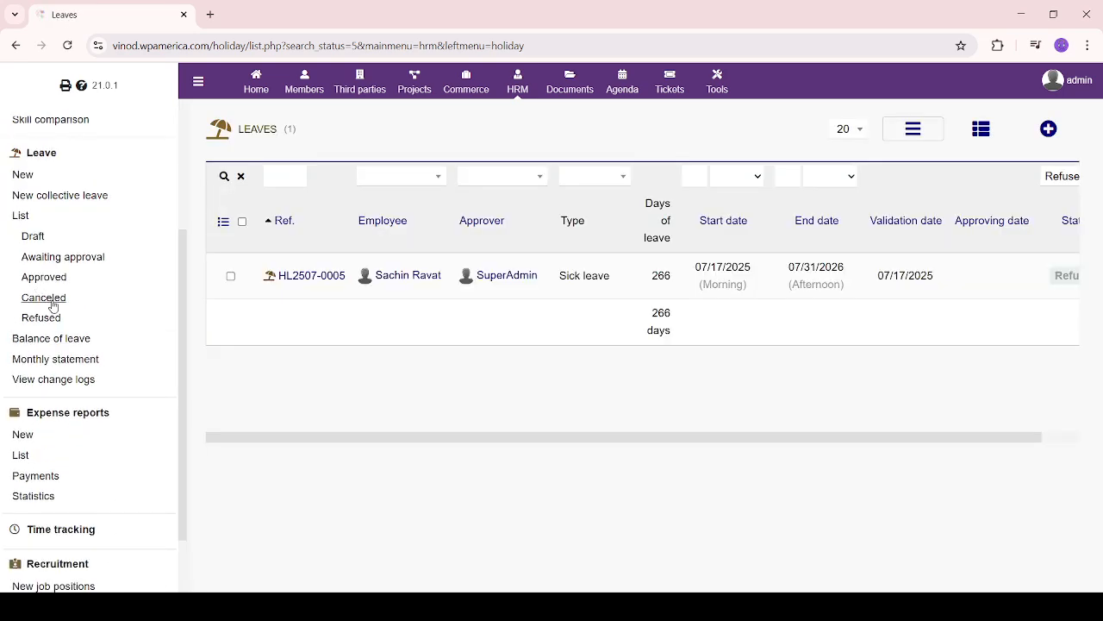
left_click(54, 306)
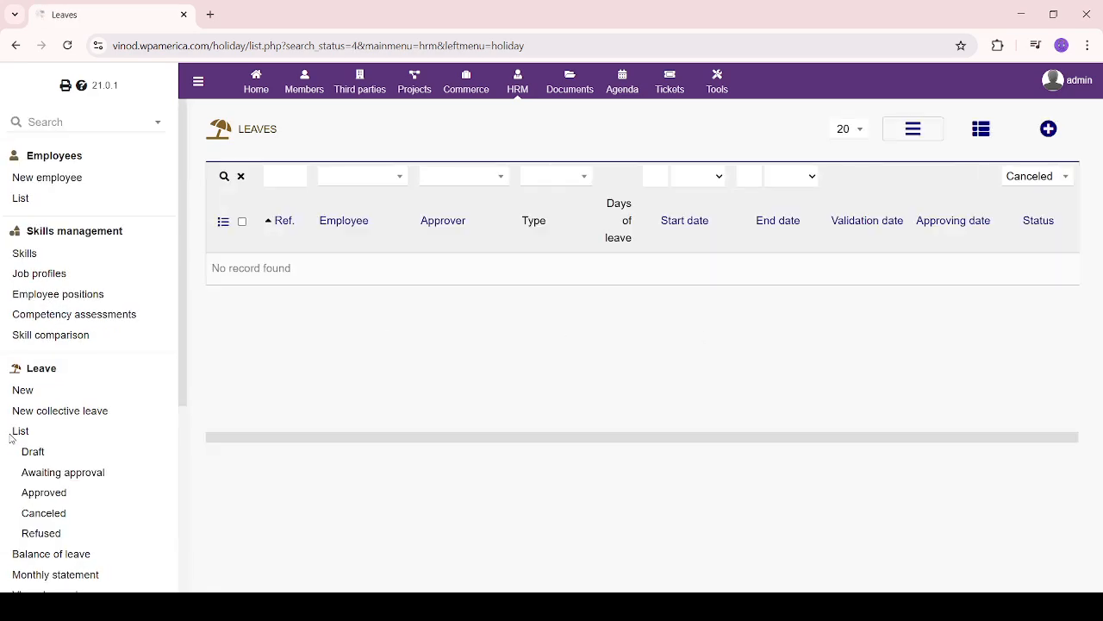
scroll(61, 501, "down", 1)
scroll(59, 502, "down", 1)
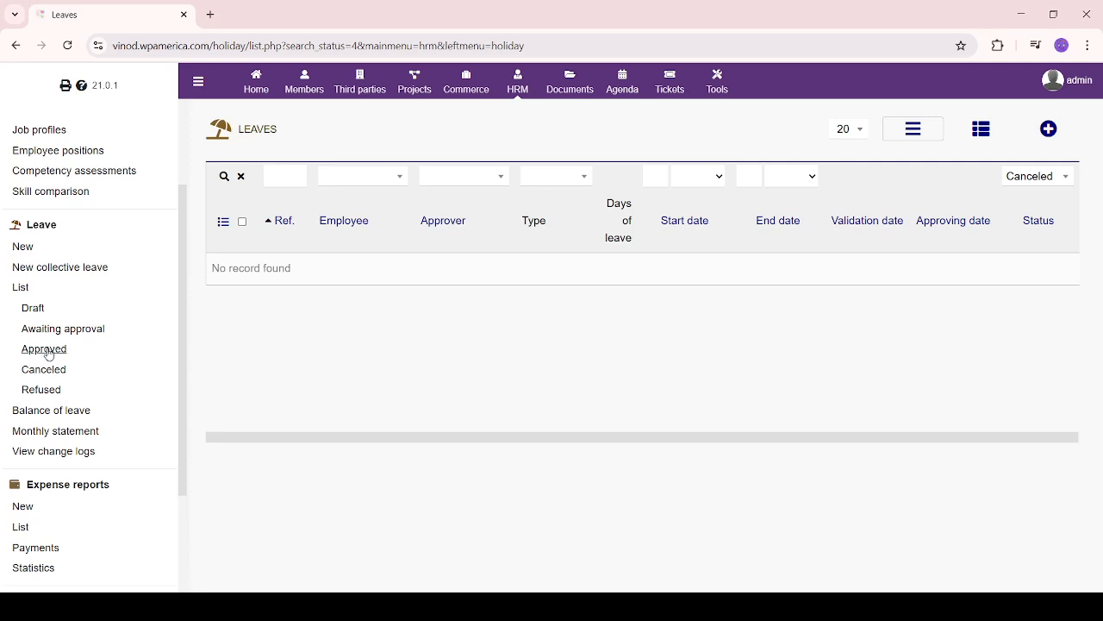
Review the awaiting-approval requests, then return to the Draft leaves list
left_click(61, 331)
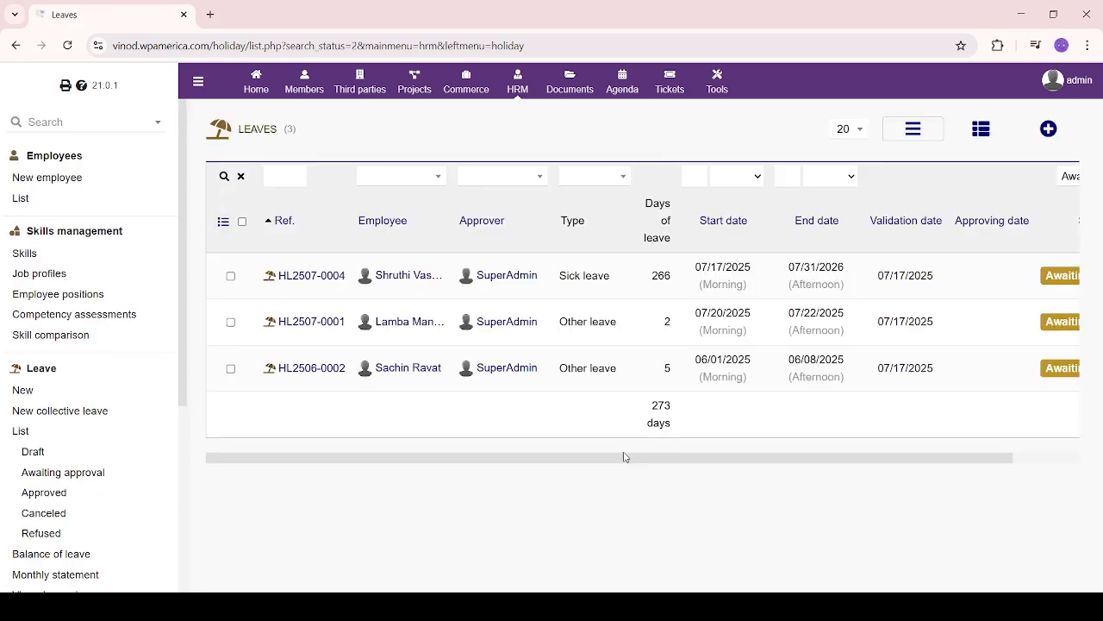
left_click_drag(626, 462, 787, 461)
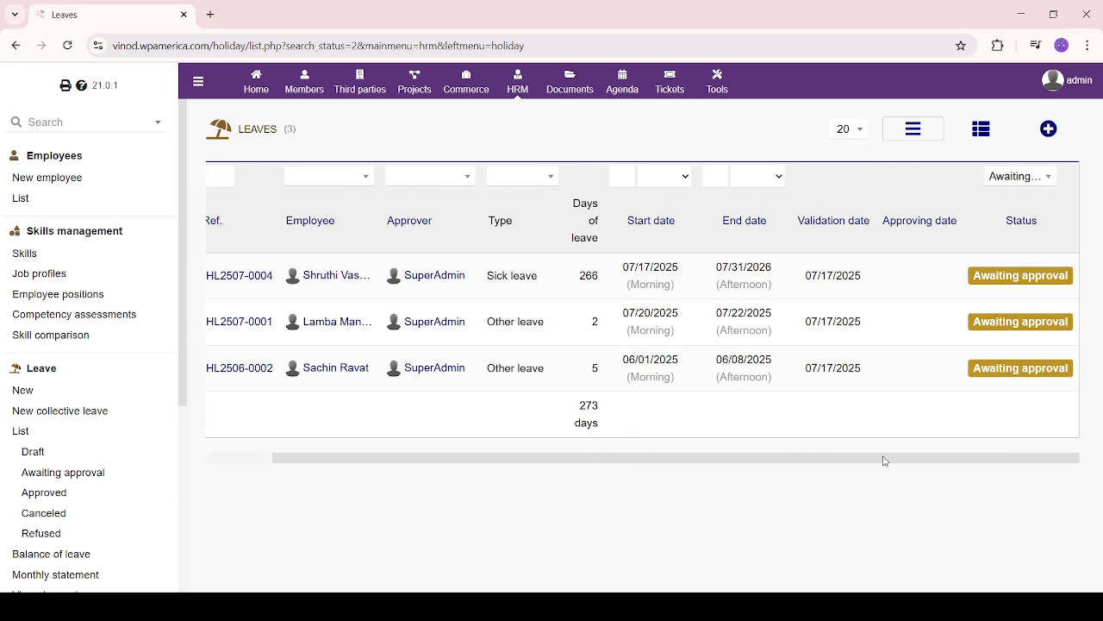
left_click_drag(867, 458, 483, 445)
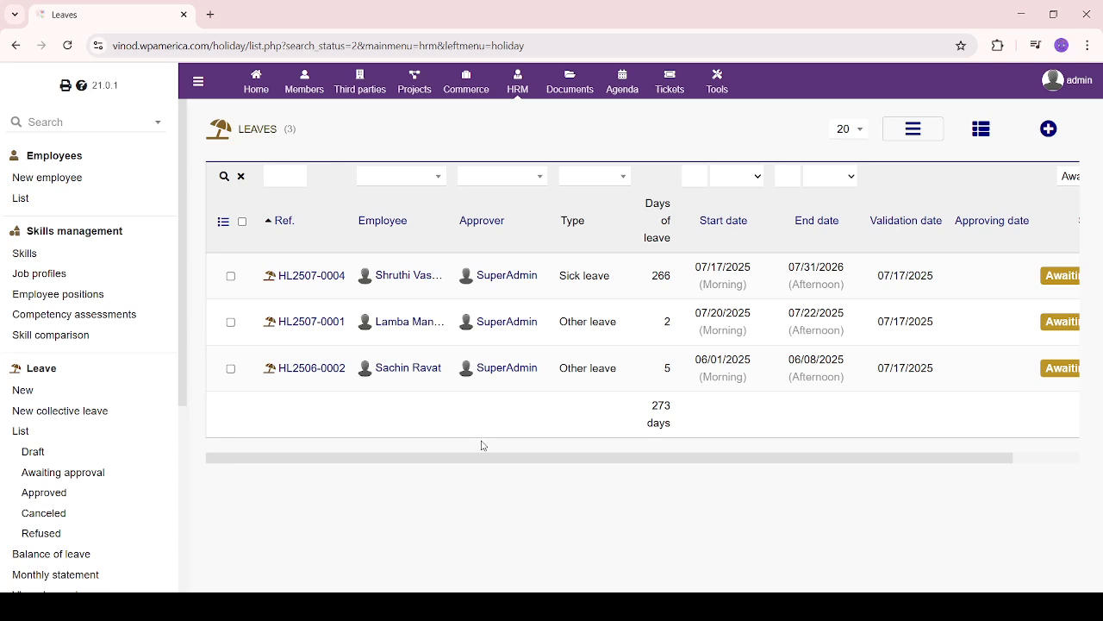
left_click_drag(849, 459, 479, 464)
left_click(33, 452)
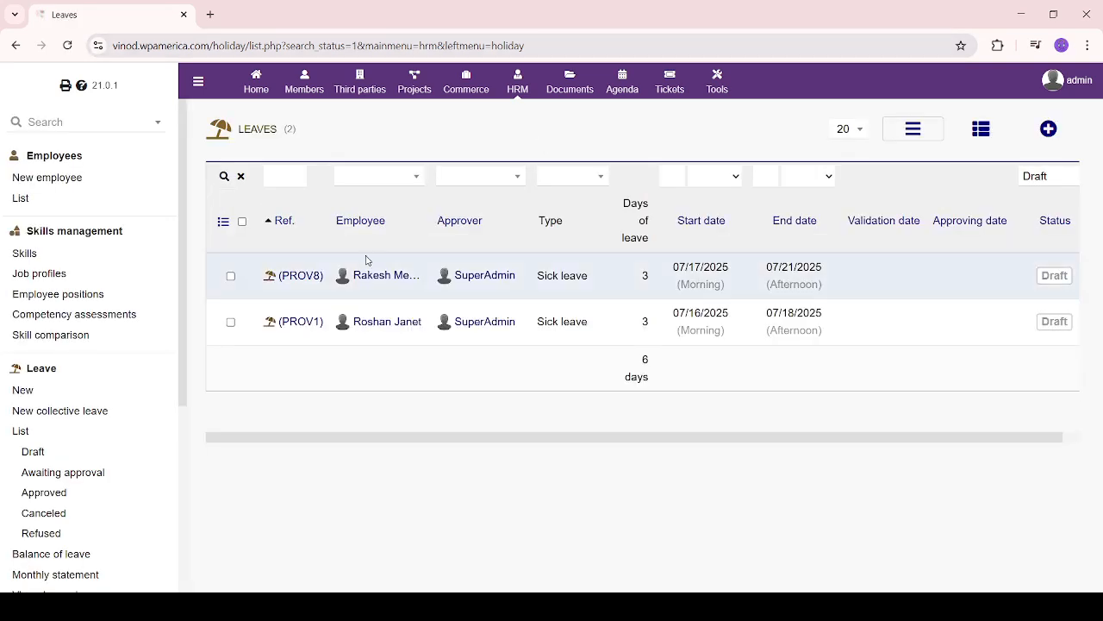
Validate draft leave PROV8 so it is submitted for approval
left_click(304, 276)
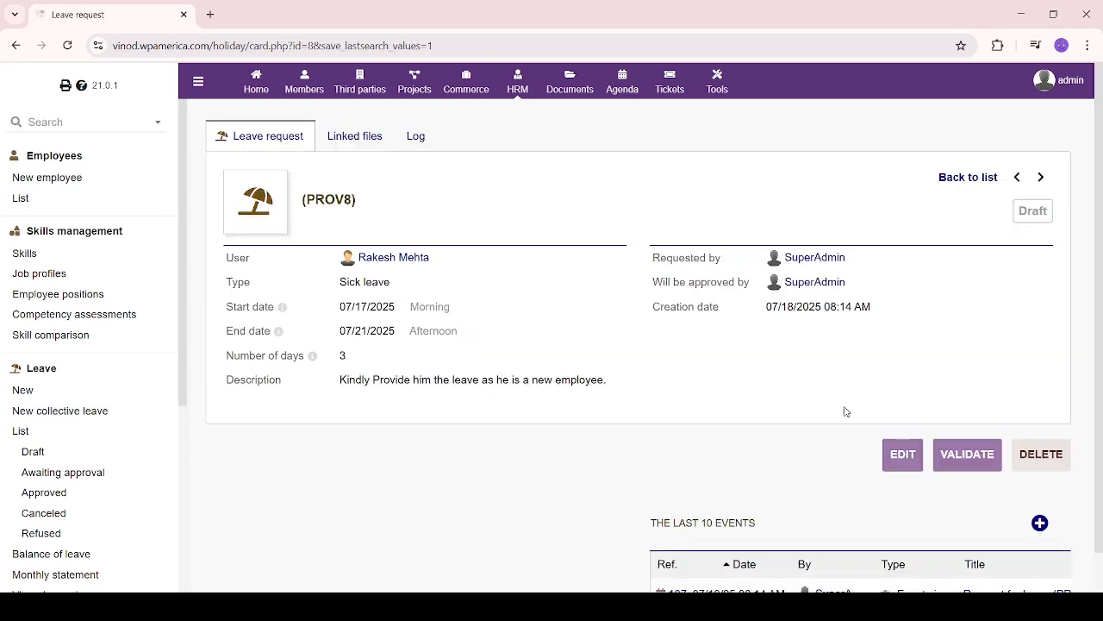
left_click(968, 455)
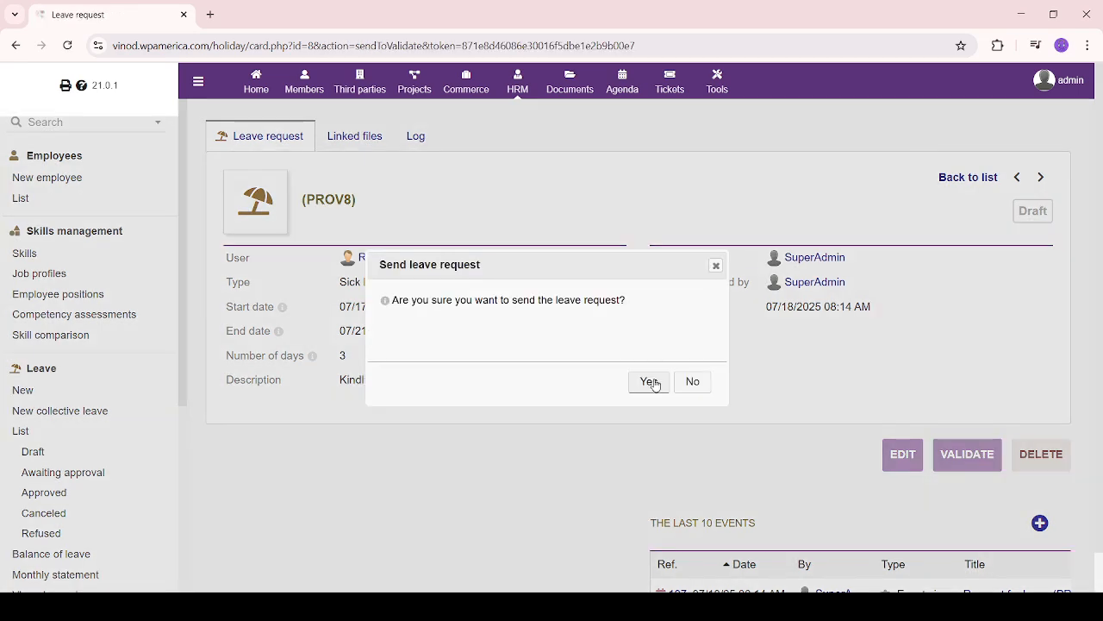
left_click(649, 381)
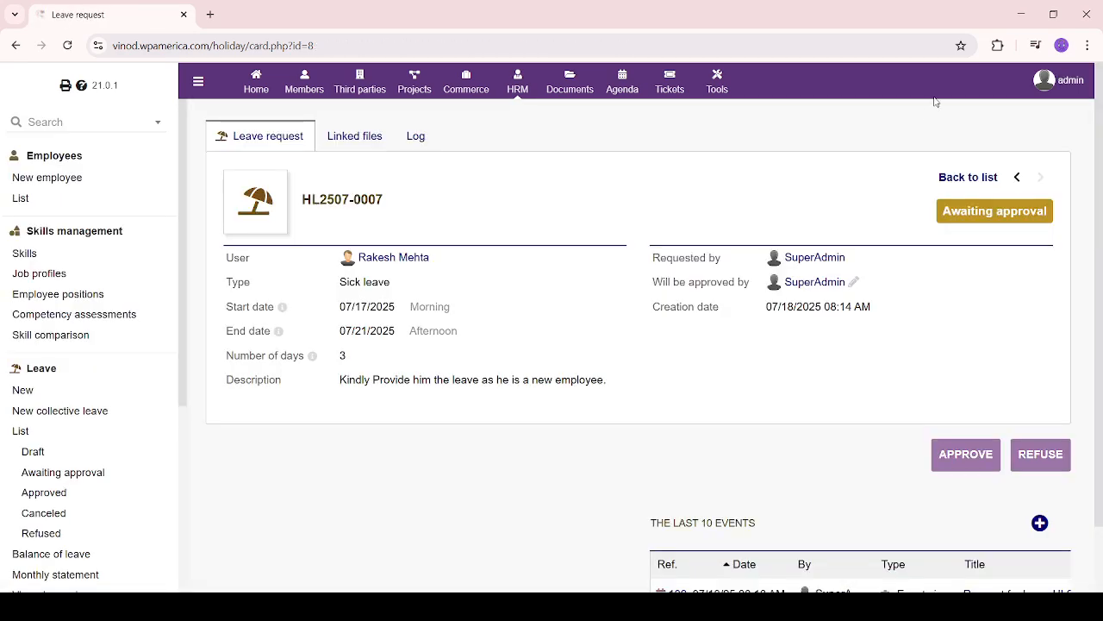
Find the new request in Awaiting approval and open HL2507-0007
left_click(34, 472)
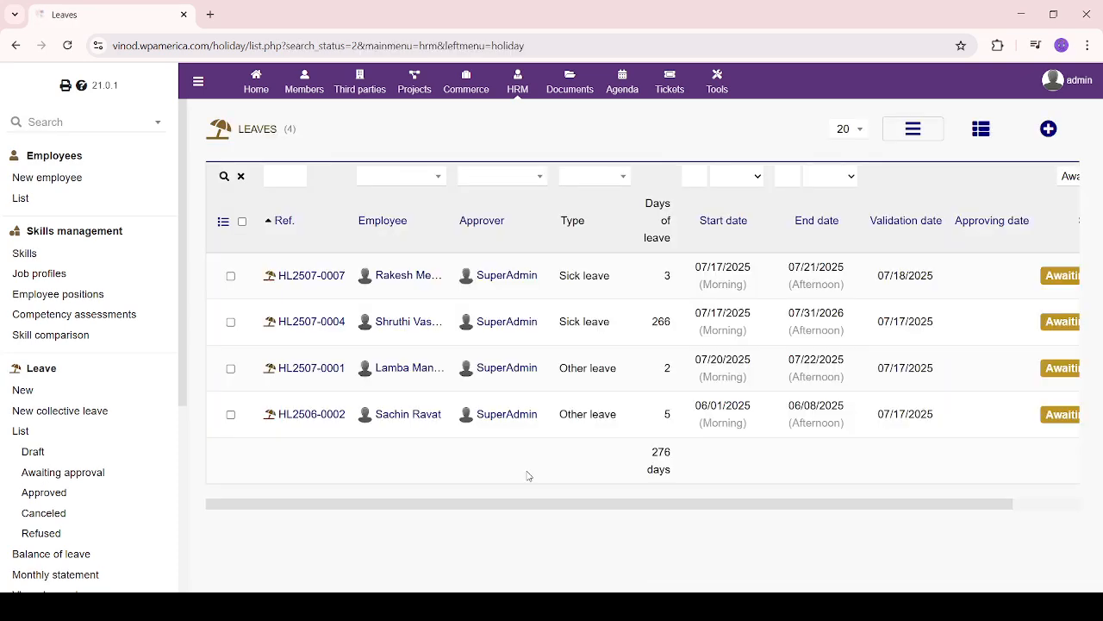
left_click_drag(358, 260, 500, 295)
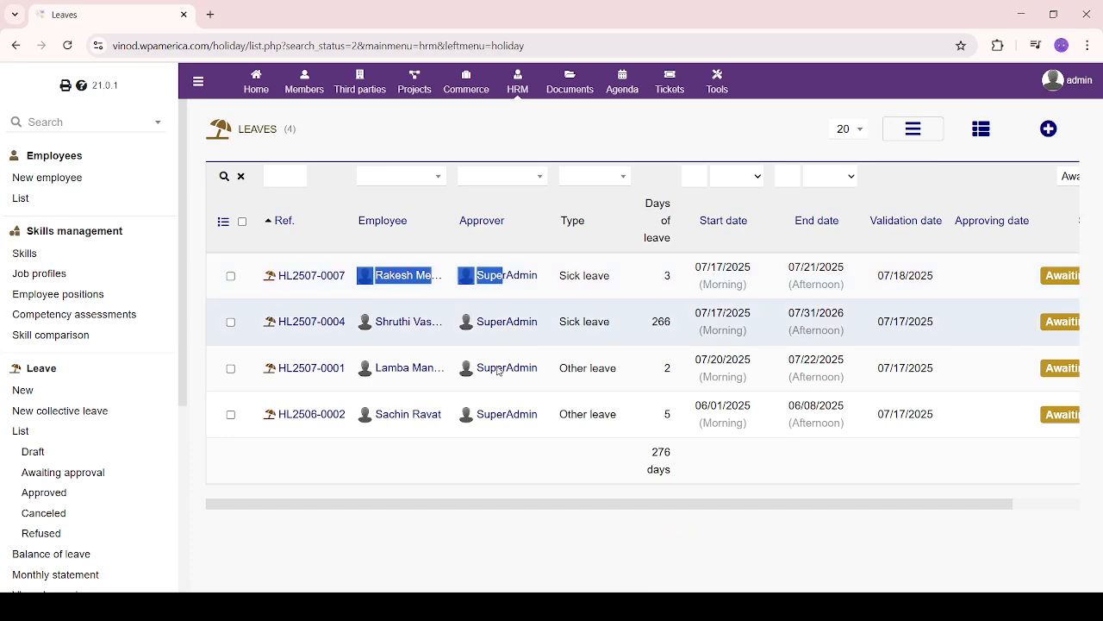
left_click(574, 481)
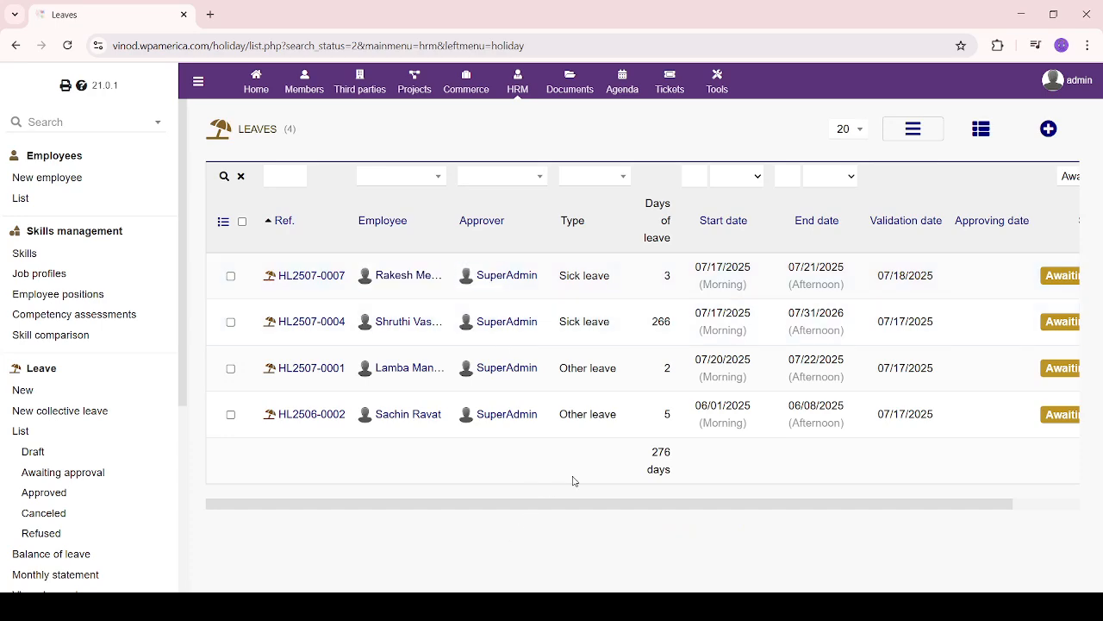
left_click_drag(566, 505, 473, 506)
mouse_move(435, 282)
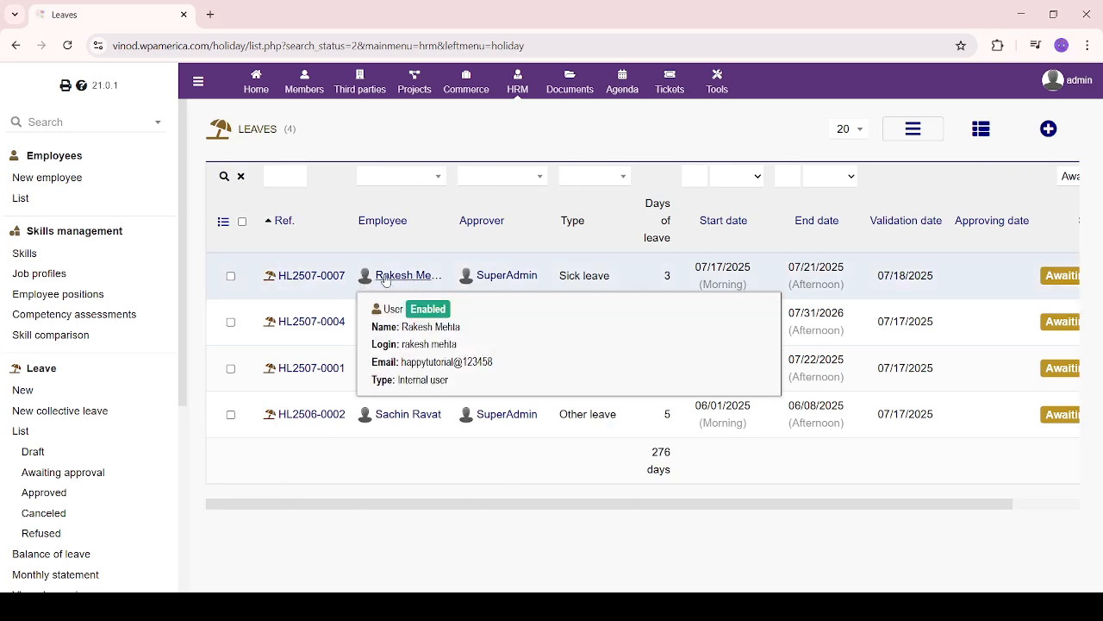
left_click(298, 276)
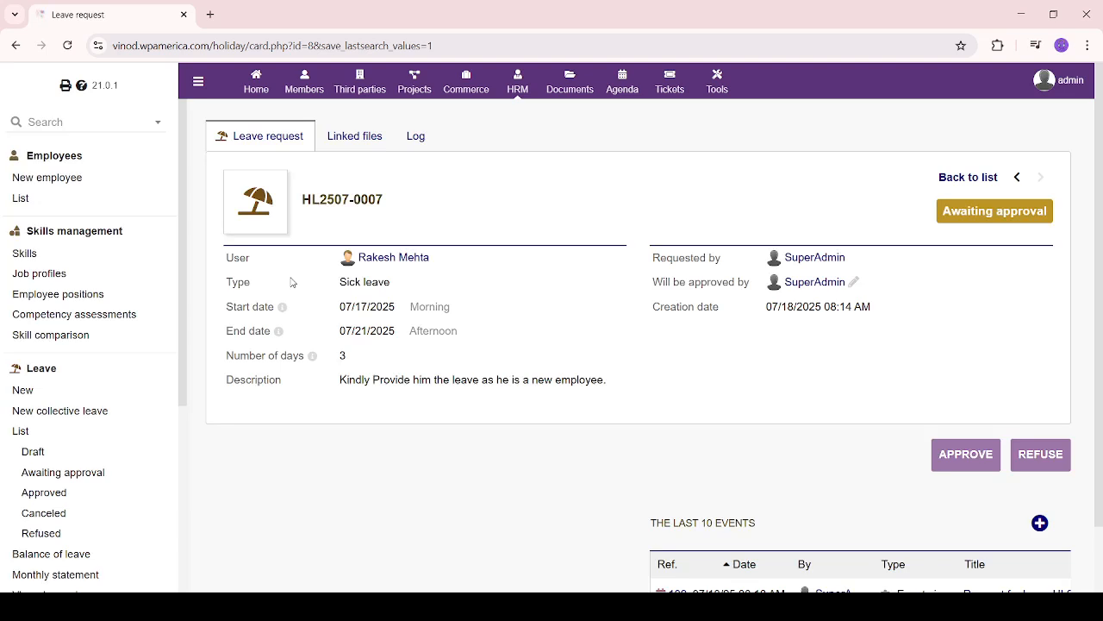
Refuse HL2507-0007 with reason 'He just joined. we cant provide him the Leave right now.'
left_click(1059, 460)
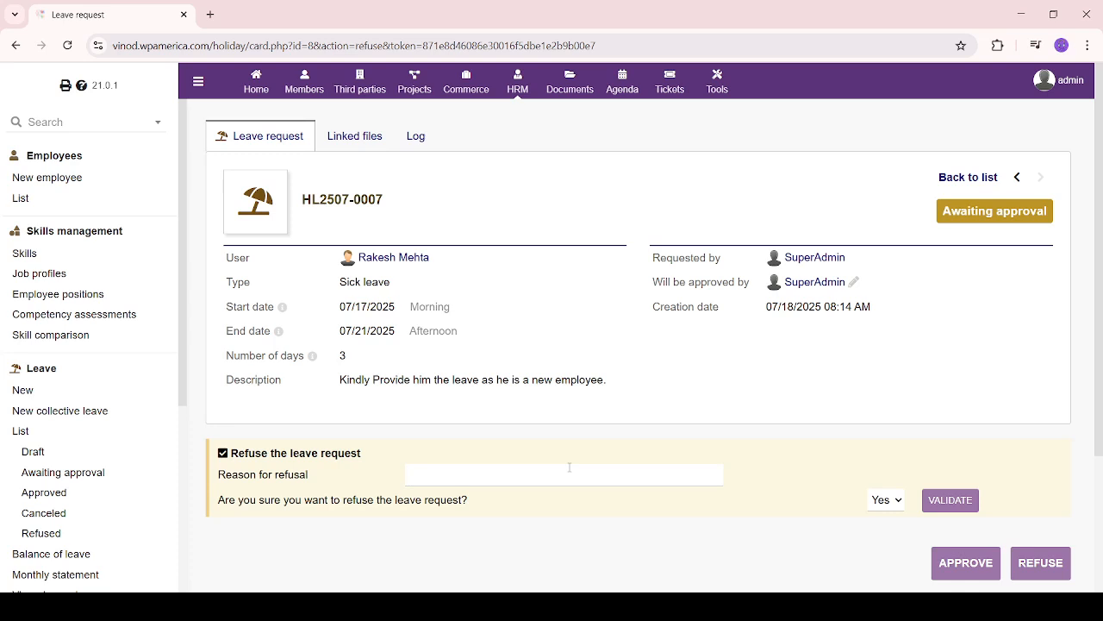
type("He just joined. we cant")
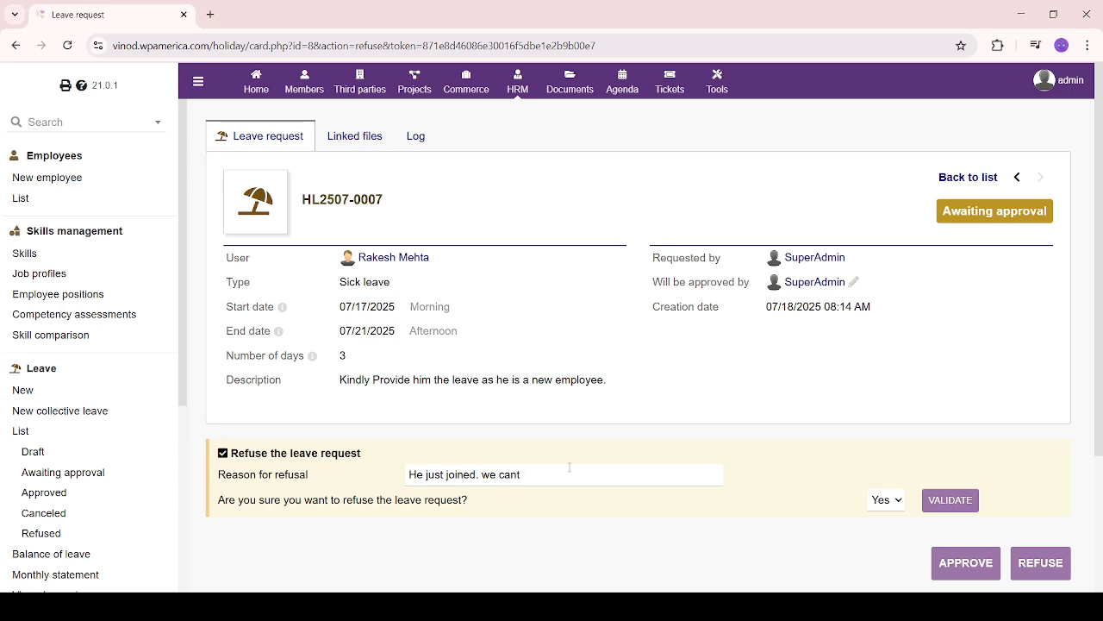
type(" provide him the Leave right now.")
left_click(952, 500)
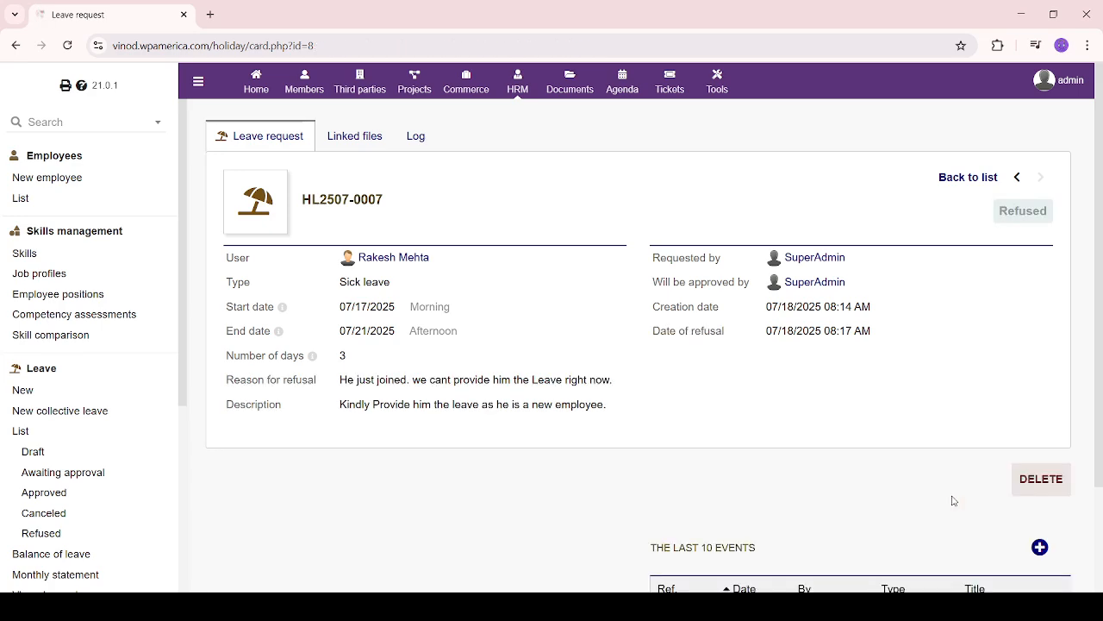
scroll(953, 500, "down", 2)
scroll(406, 224, "up", 2)
Review the Refused leaves list, now showing 2 requests
left_click(40, 535)
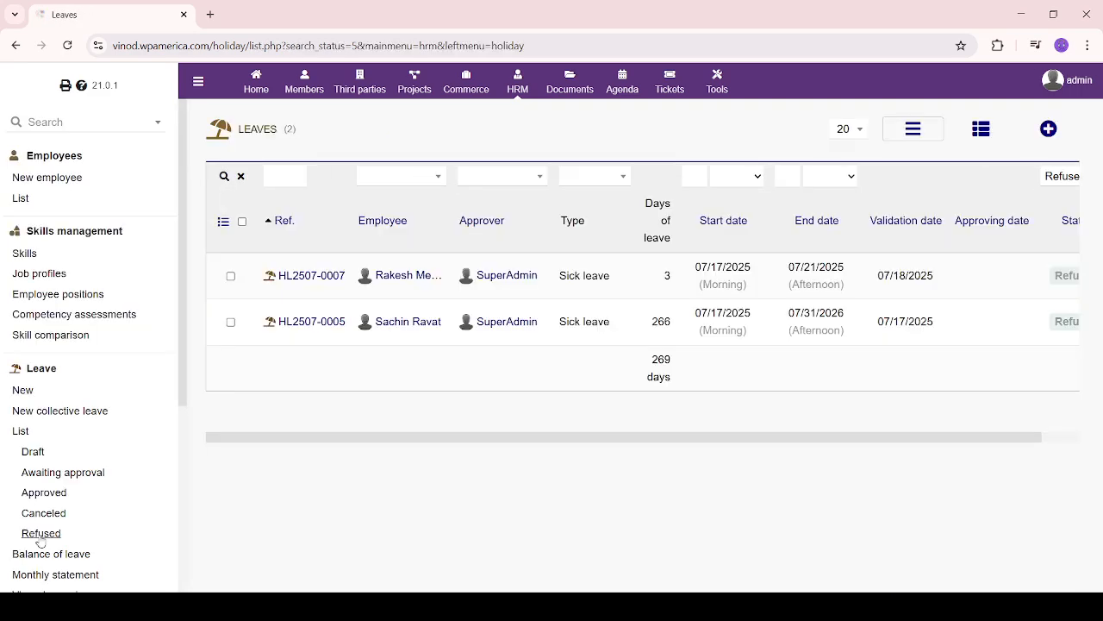
mouse_move(369, 276)
left_click_drag(882, 439, 1101, 439)
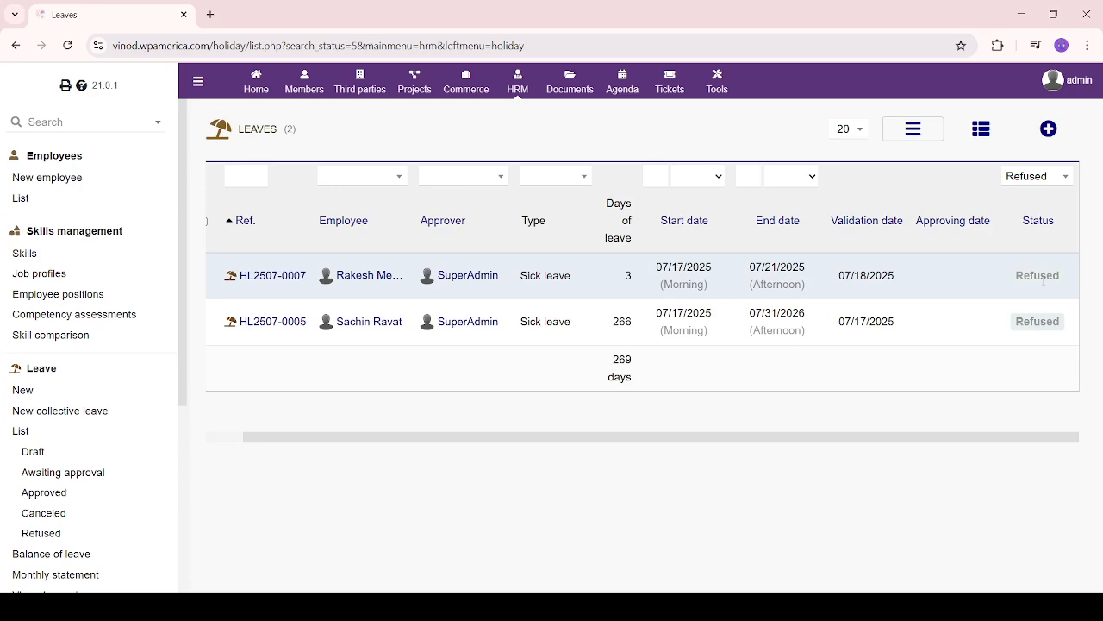
scroll(52, 431, "down", 3)
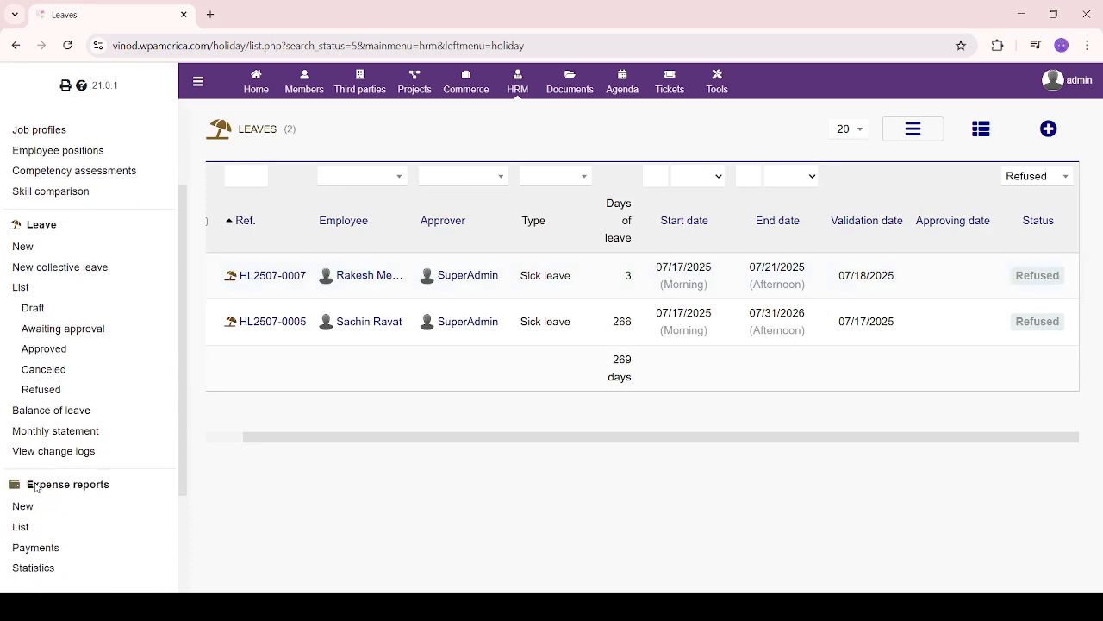
Read the Balance of leave notice that no leave types use a counter, then open the monthly statement
left_click(49, 411)
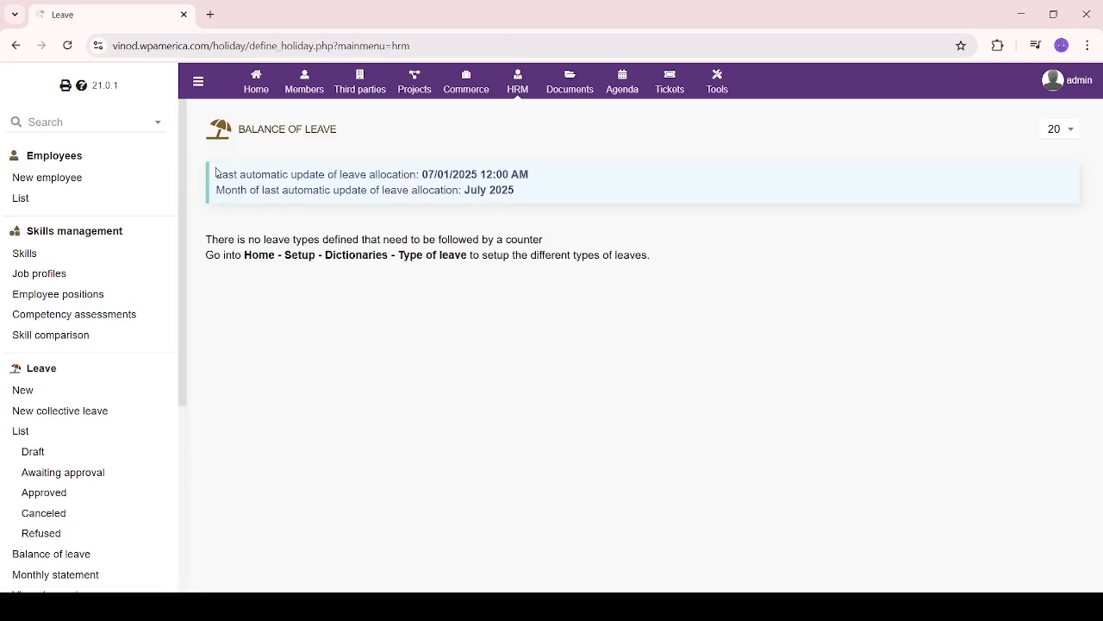
left_click_drag(217, 172, 619, 214)
left_click(614, 282)
left_click_drag(212, 240, 590, 241)
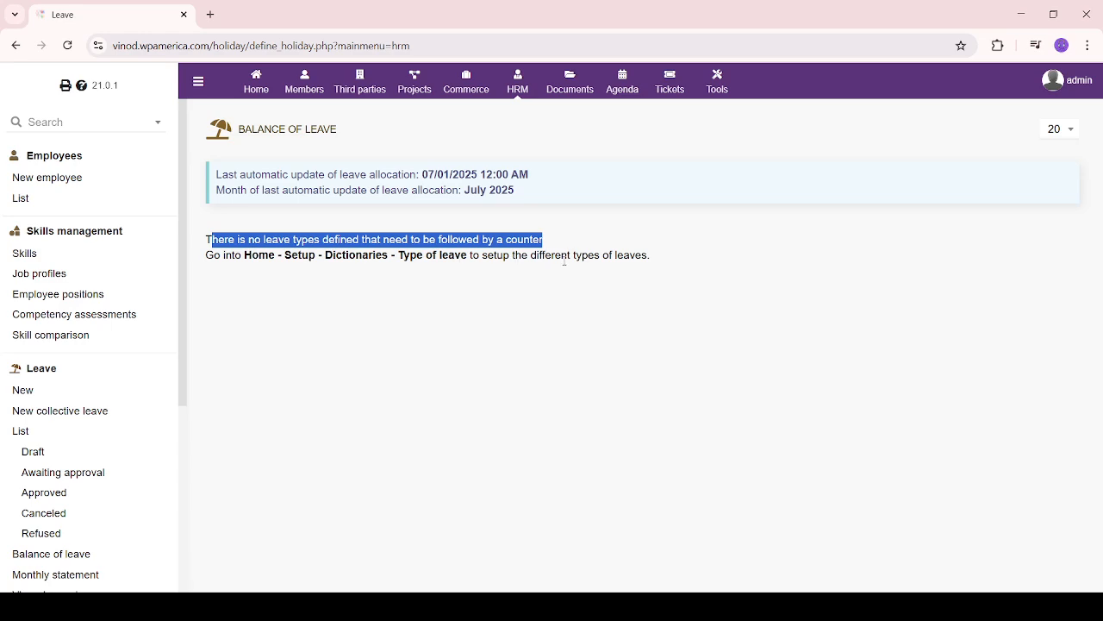
left_click_drag(655, 256, 201, 245)
left_click(333, 416)
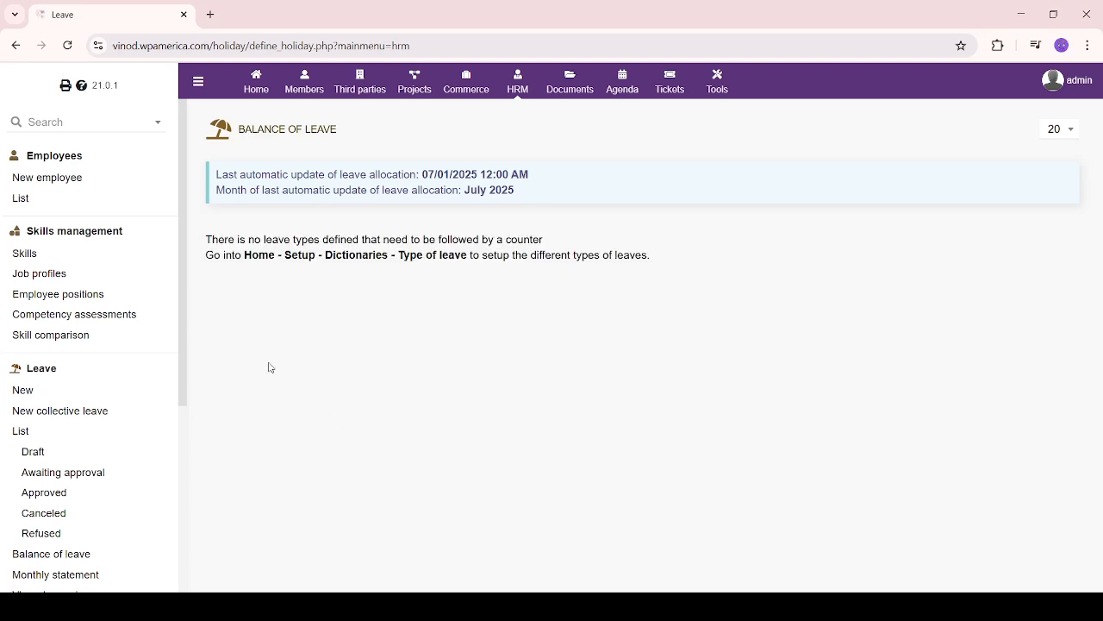
scroll(141, 374, "down", 3)
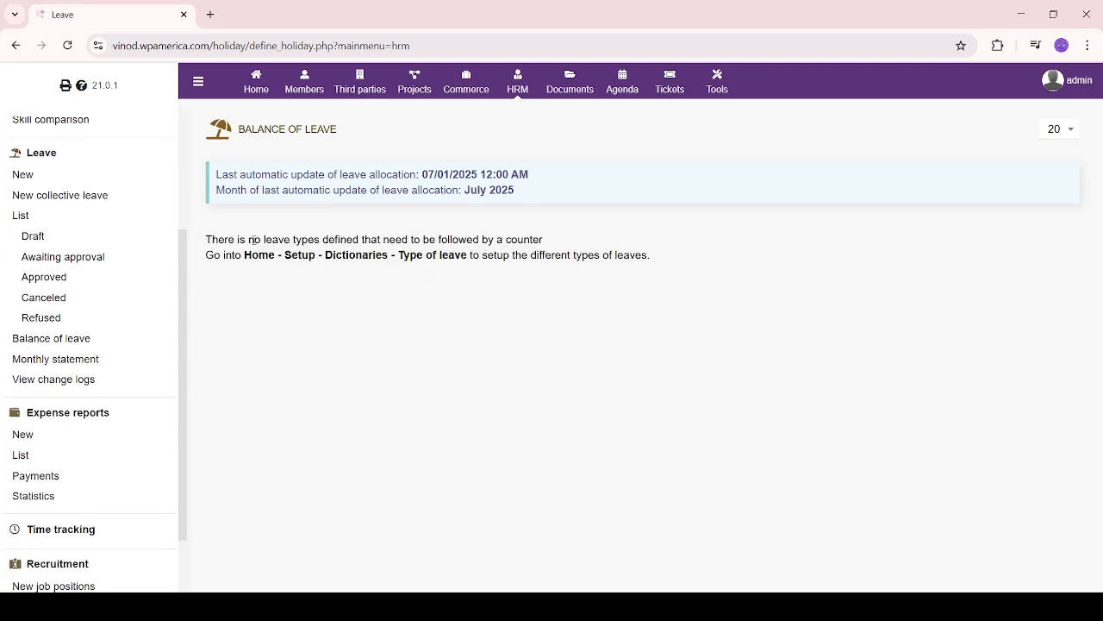
left_click(56, 362)
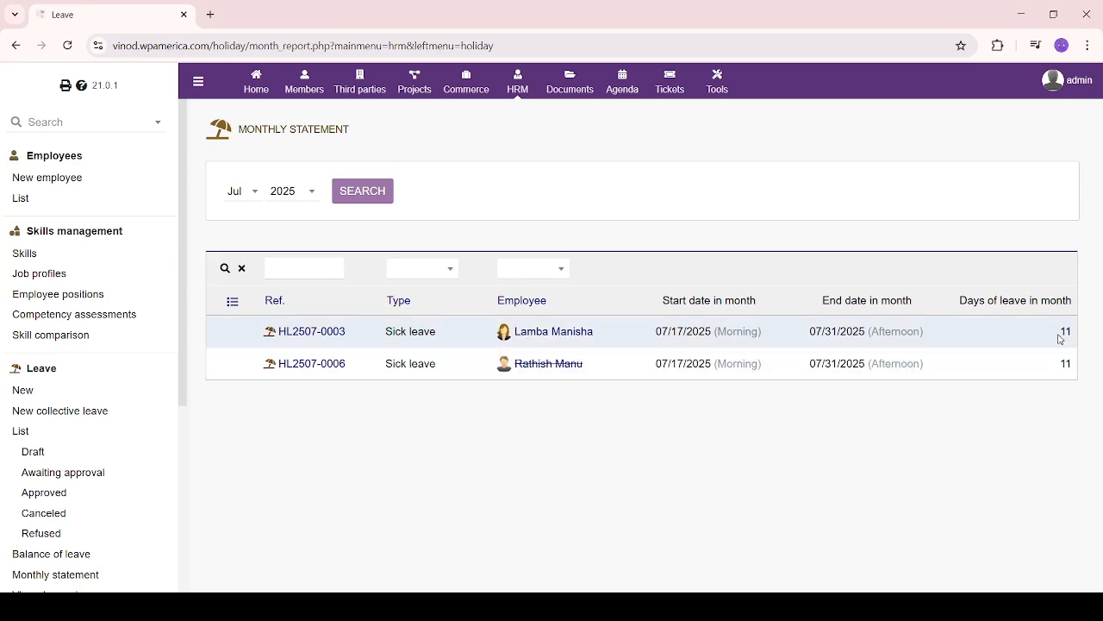
Review the July 2025 statement's two sick leaves, 07/17–07/31/2025, 11 days each
left_click_drag(1060, 329, 1094, 331)
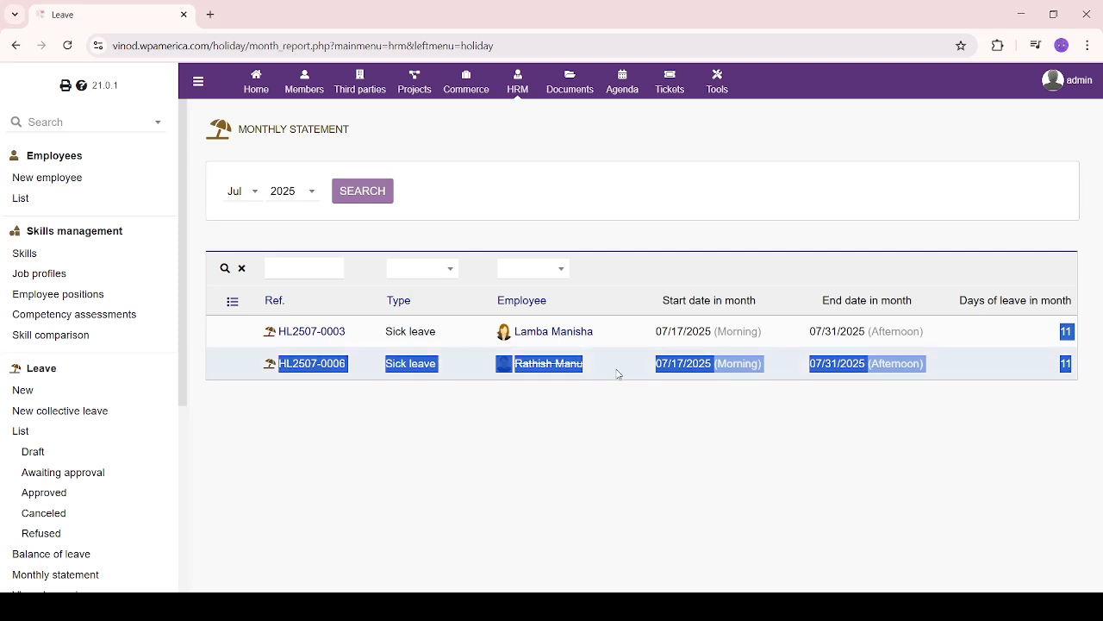
left_click(666, 375)
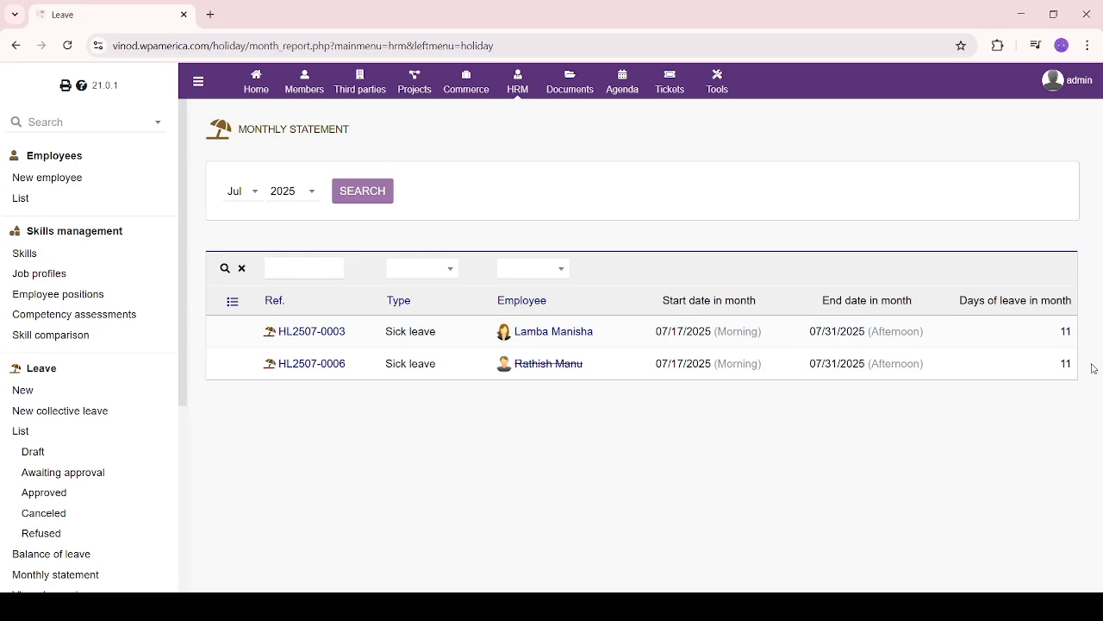
scroll(137, 509, "down", 3)
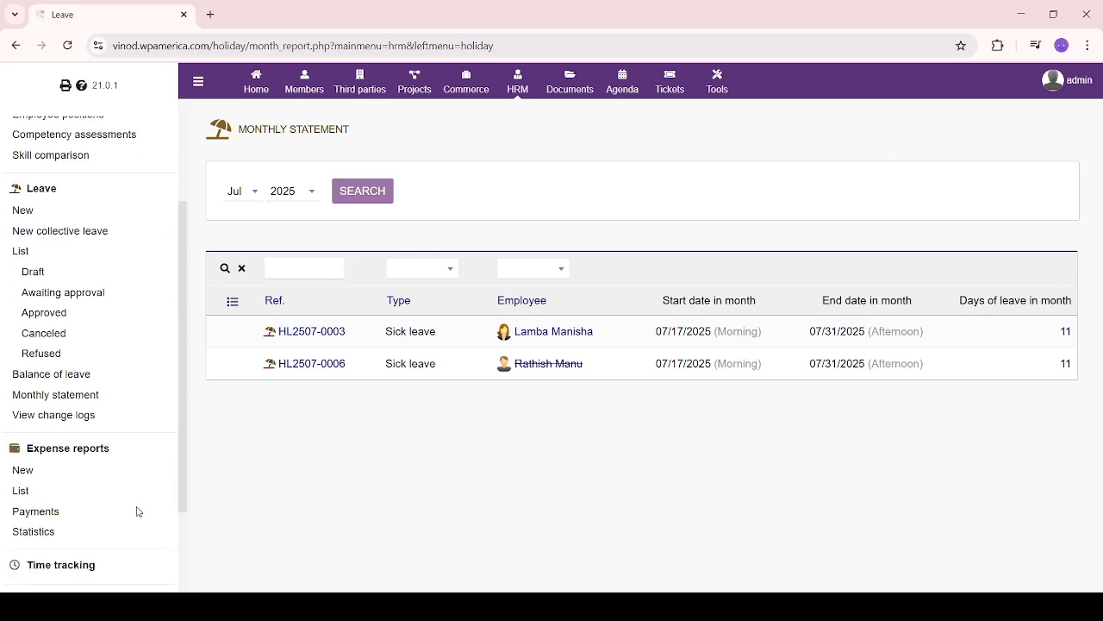
Review the leave balance change log, including the -266 variation and both log entries
left_click(56, 381)
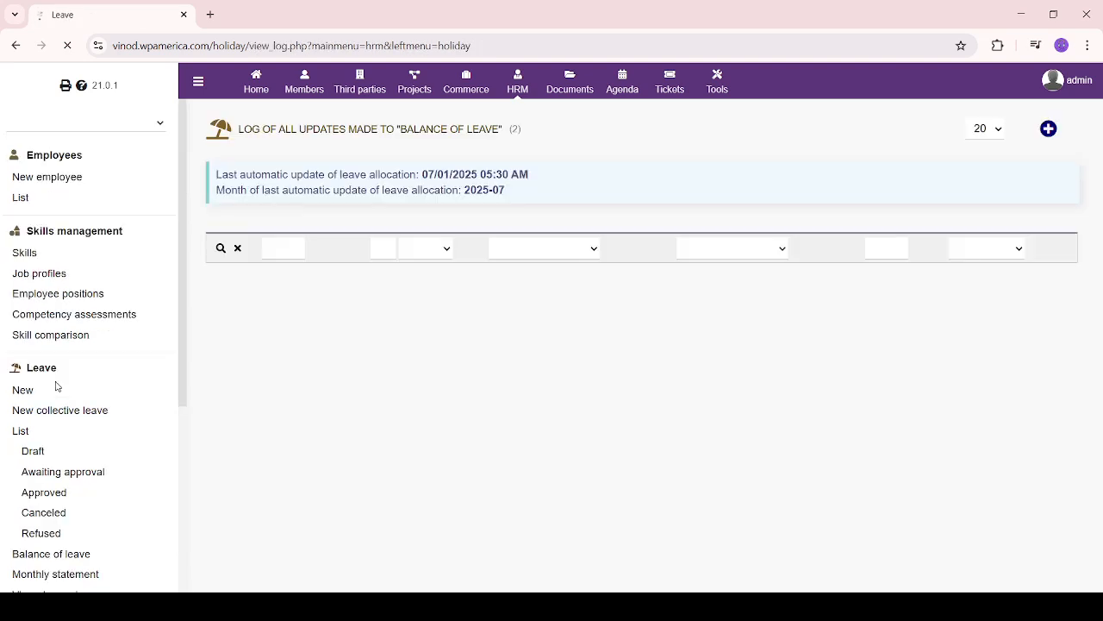
left_click_drag(515, 512, 663, 512)
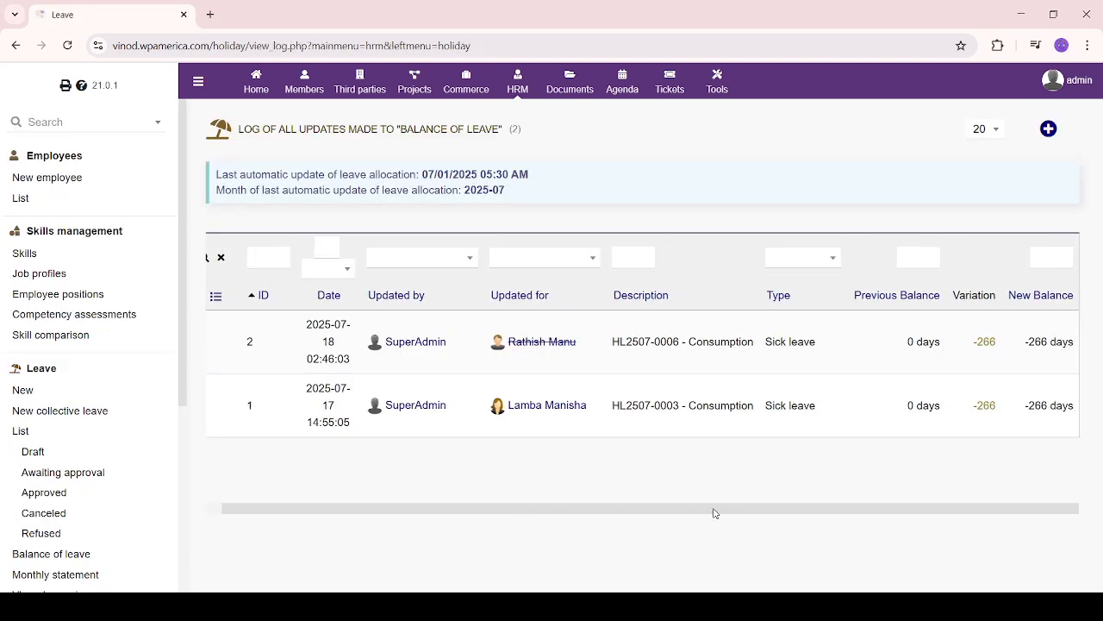
left_click_drag(670, 512, 579, 512)
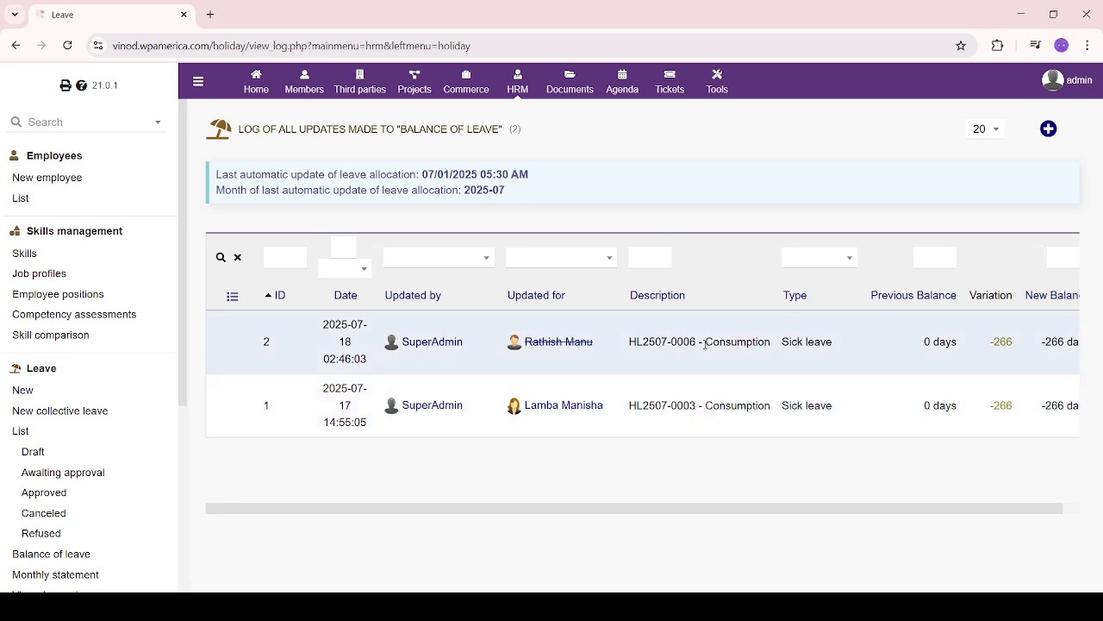
left_click_drag(714, 512, 817, 512)
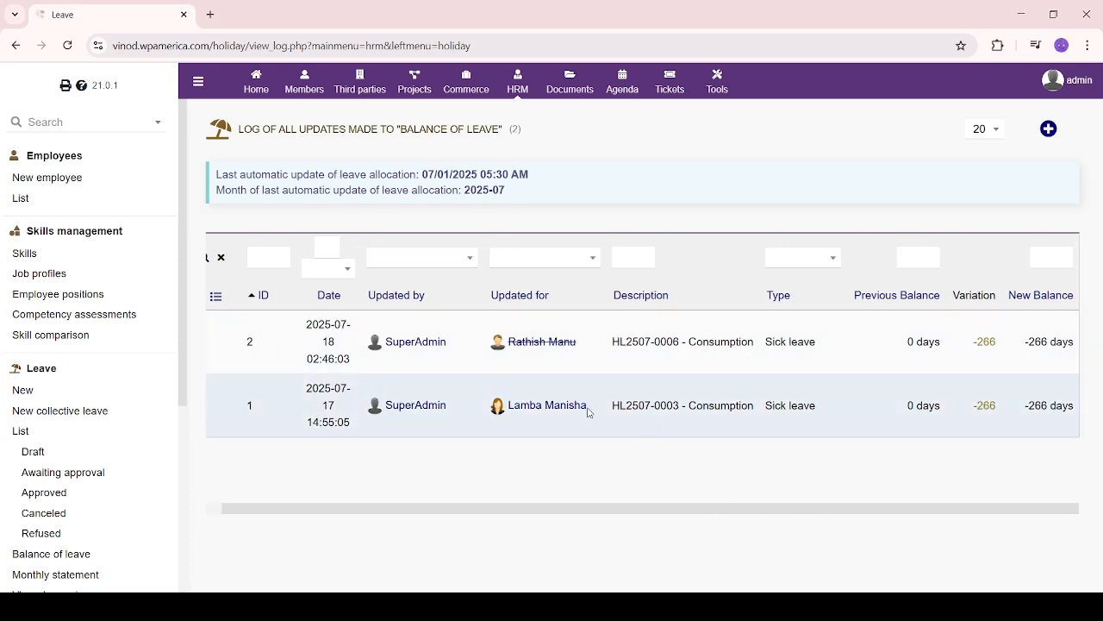
left_click_drag(962, 341, 1005, 414)
left_click(993, 440)
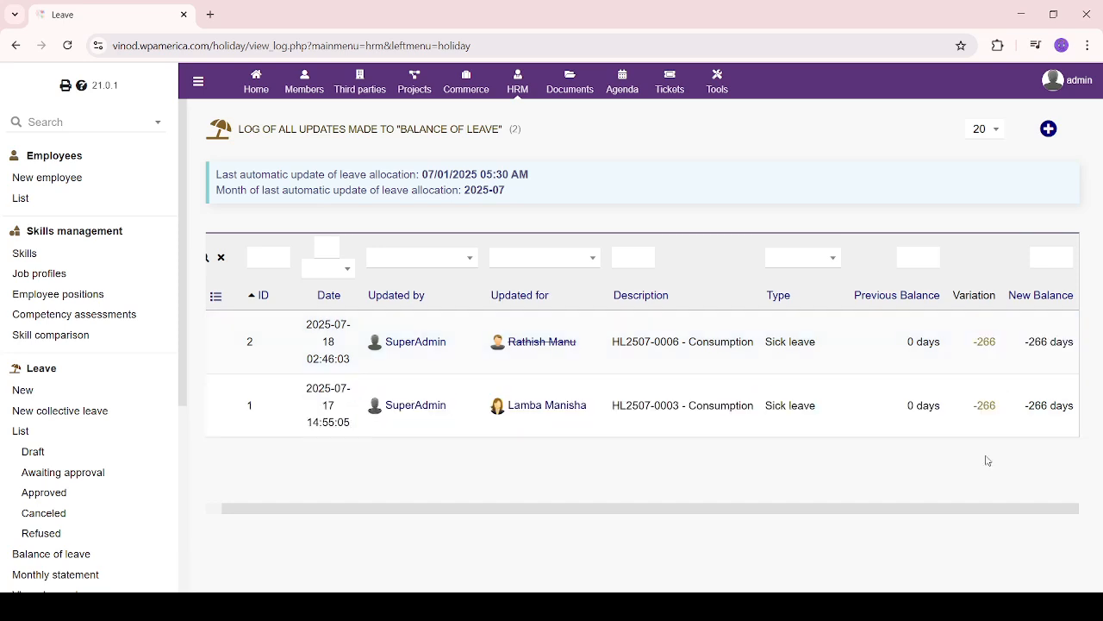
left_click_drag(1022, 338, 1082, 424)
left_click(989, 442)
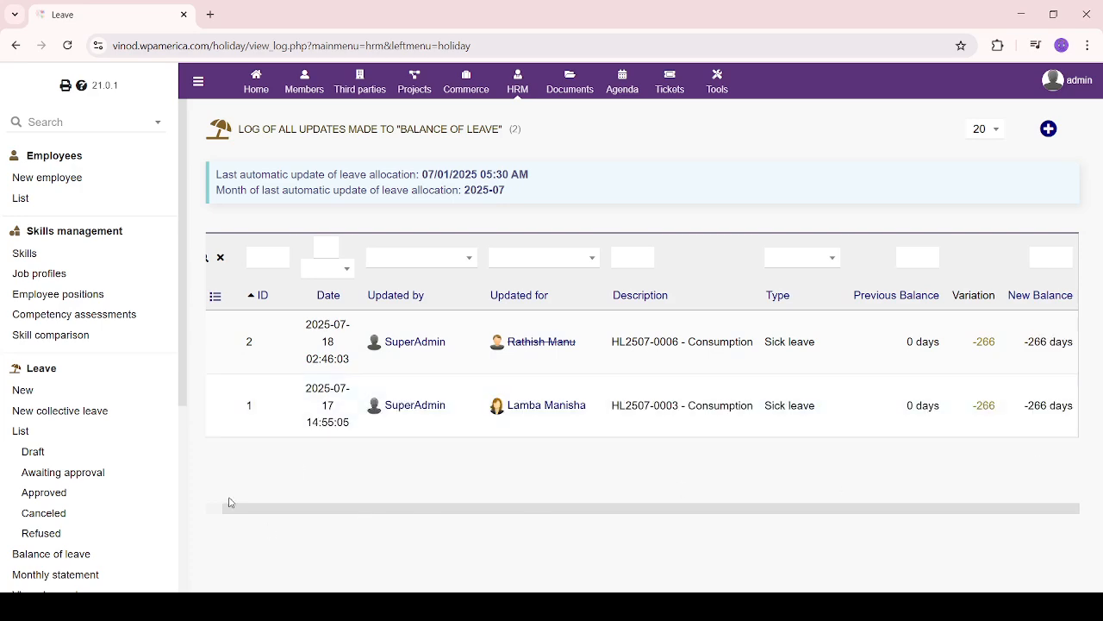
scroll(130, 419, "down", 2)
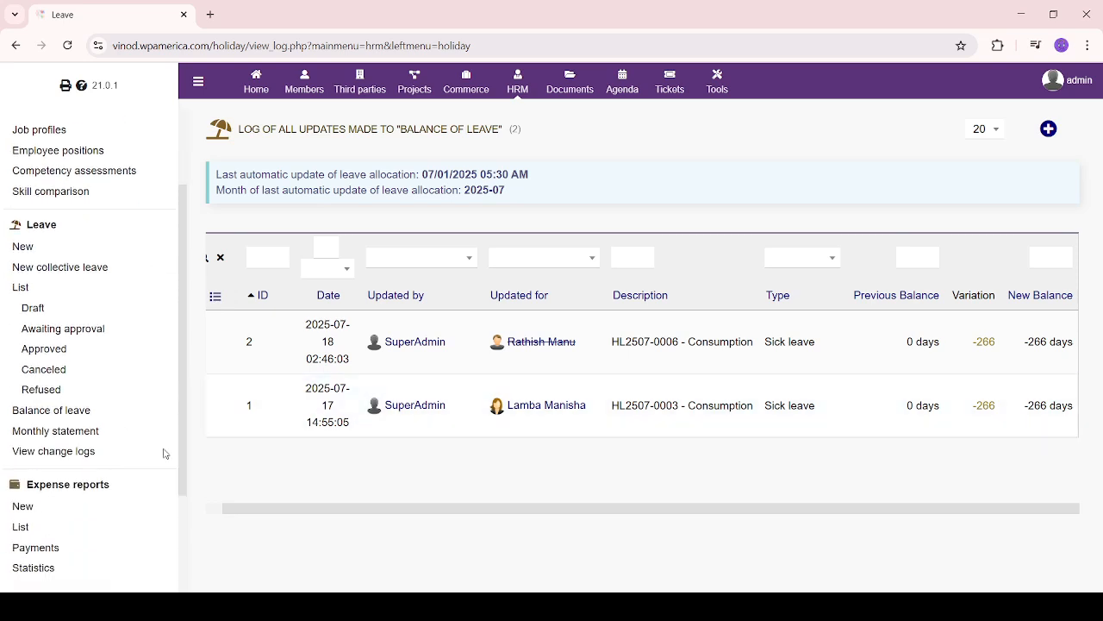
Scroll through the full list of 8 leave requests, then go to the Expense reports area
left_click(45, 226)
scroll(351, 468, "down", 2)
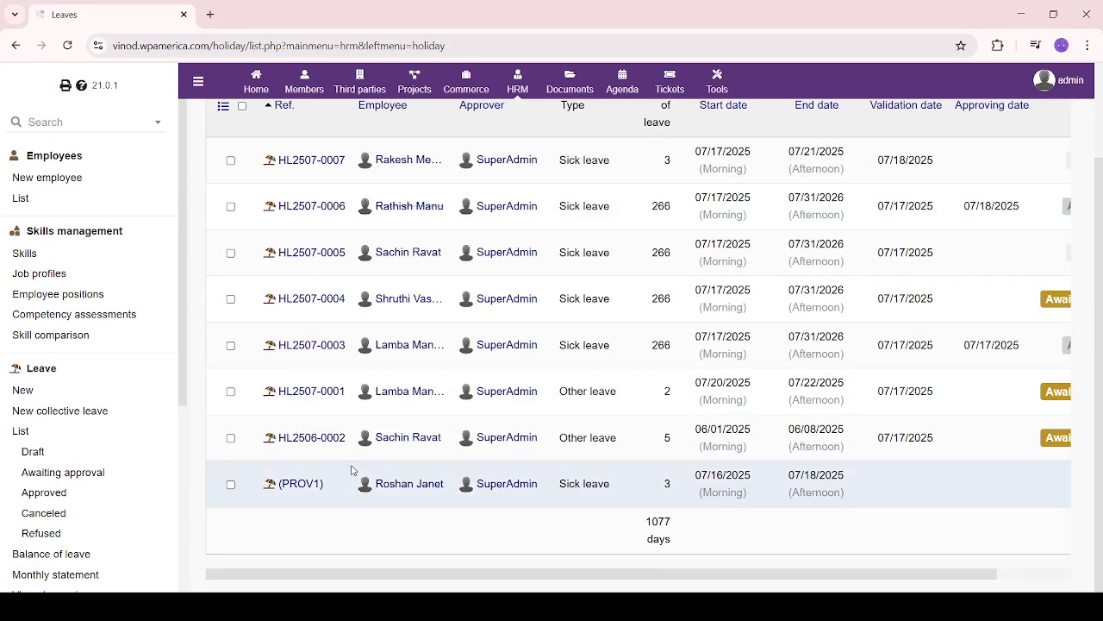
scroll(76, 517, "down", 1)
scroll(76, 506, "down", 2)
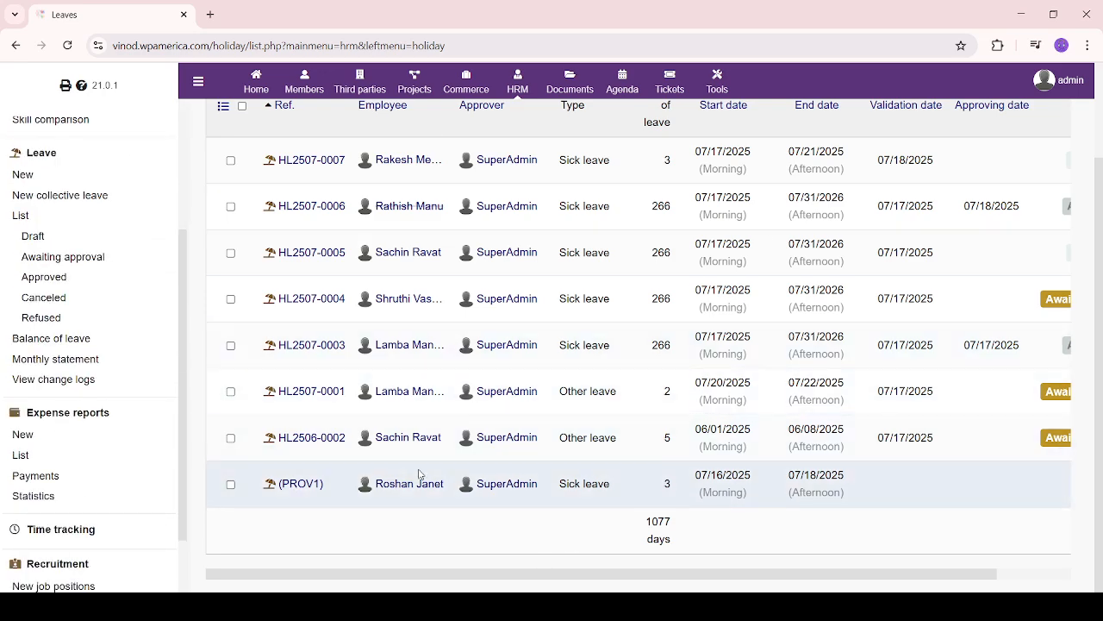
scroll(431, 475, "up", 1)
scroll(437, 475, "down", 1)
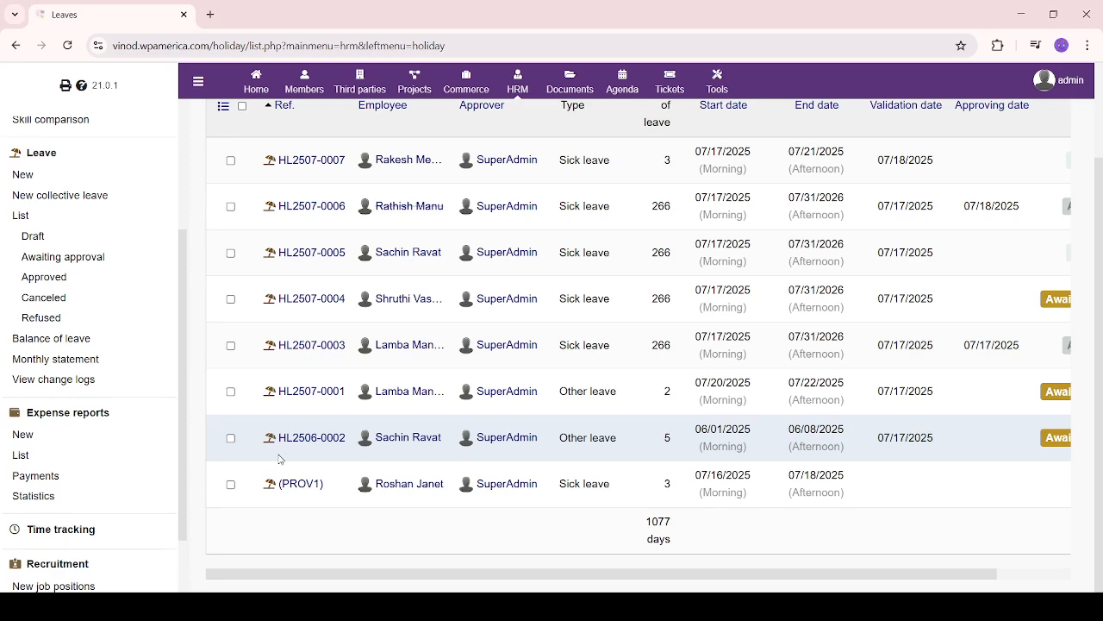
scroll(279, 459, "up", 2)
scroll(116, 466, "down", 1)
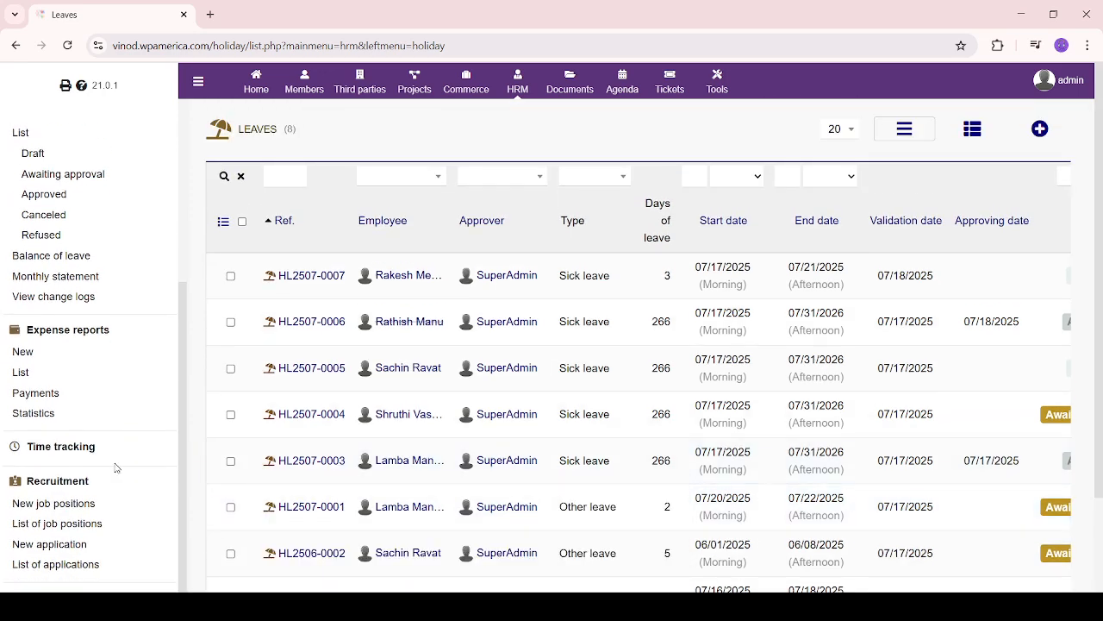
left_click(76, 336)
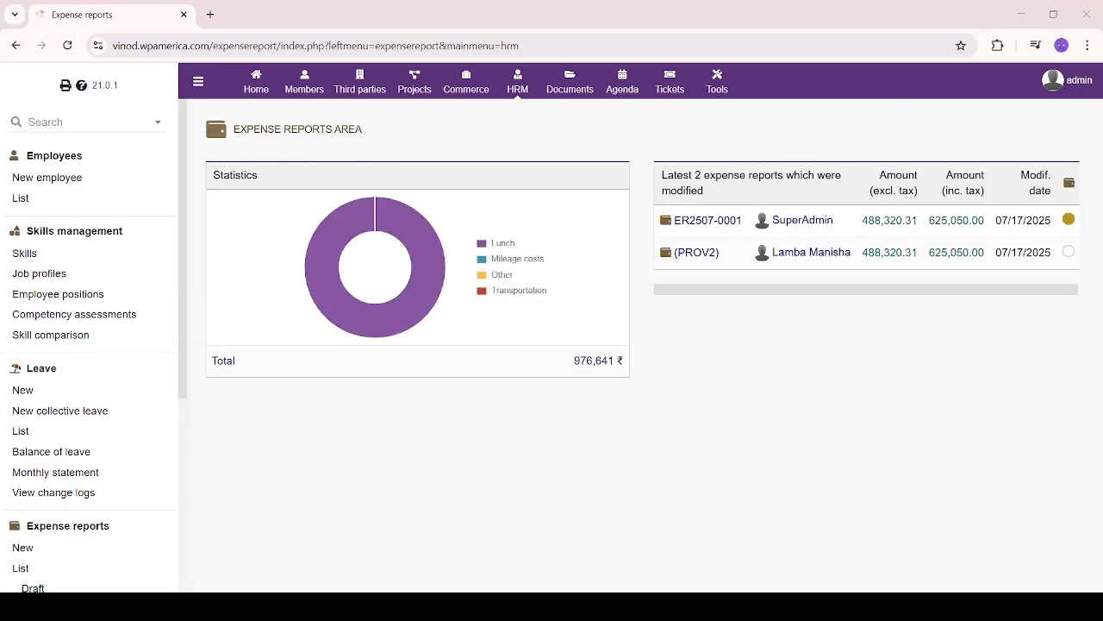
Review the expense statistics and recently modified reports, then start a new expense report
scroll(91, 345, "down", 3)
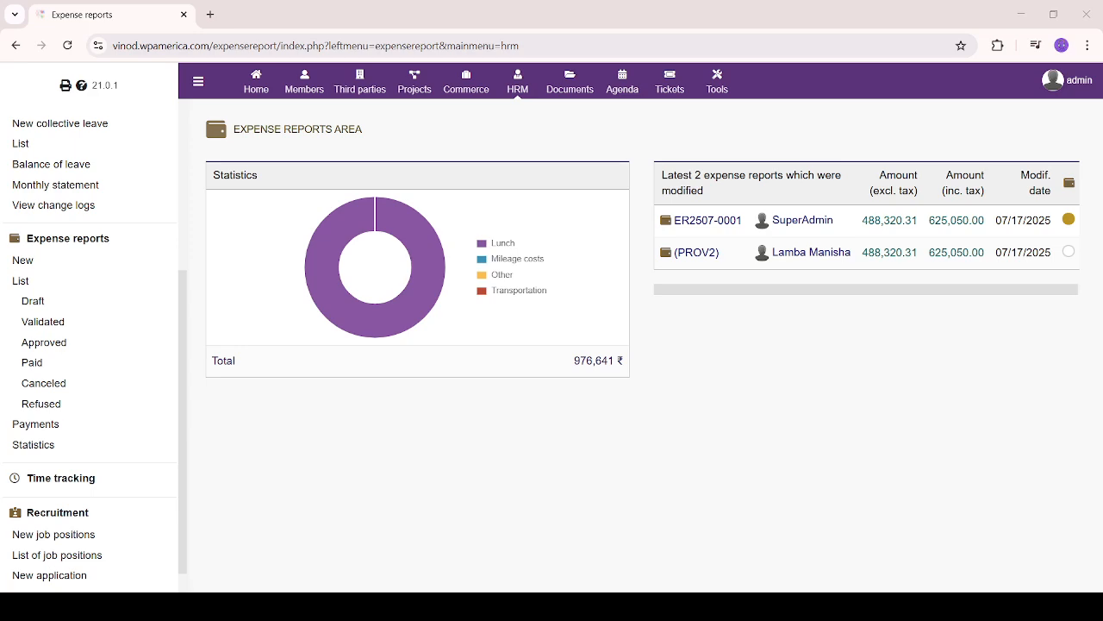
scroll(91, 344, "down", 1)
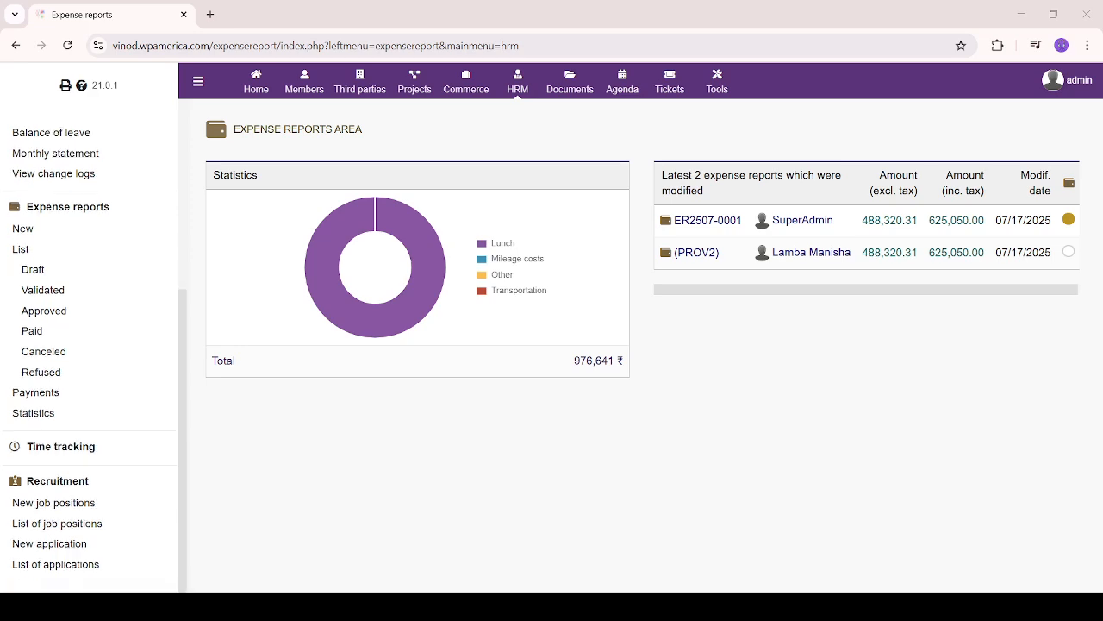
left_click(26, 234)
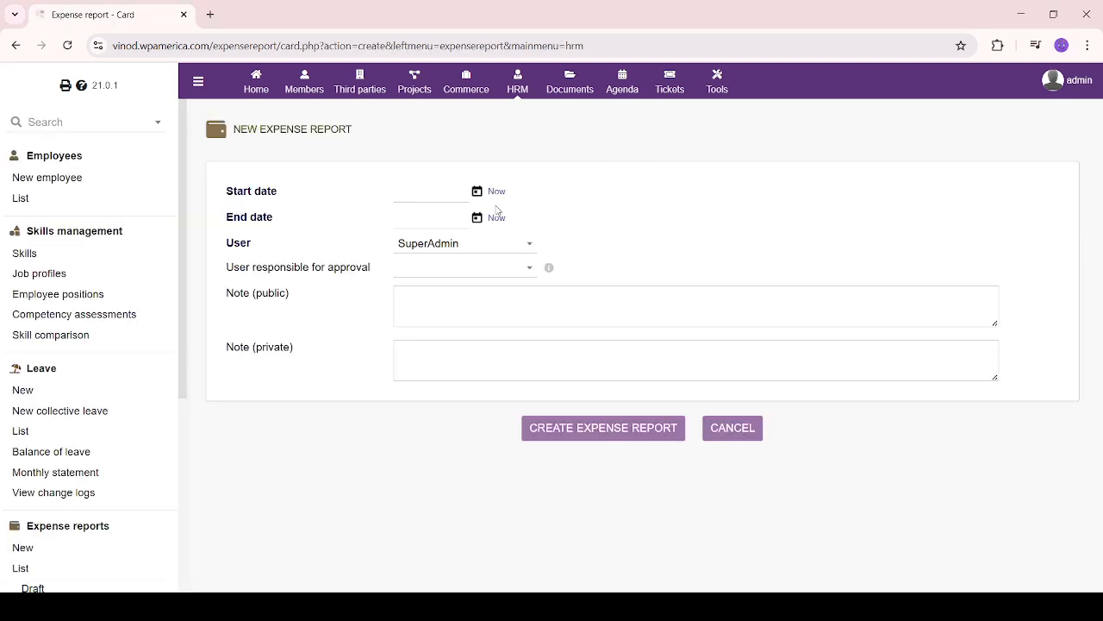
Try dates 07/25/2025–07/26/2025 and assign the report to another employee
left_click(477, 192)
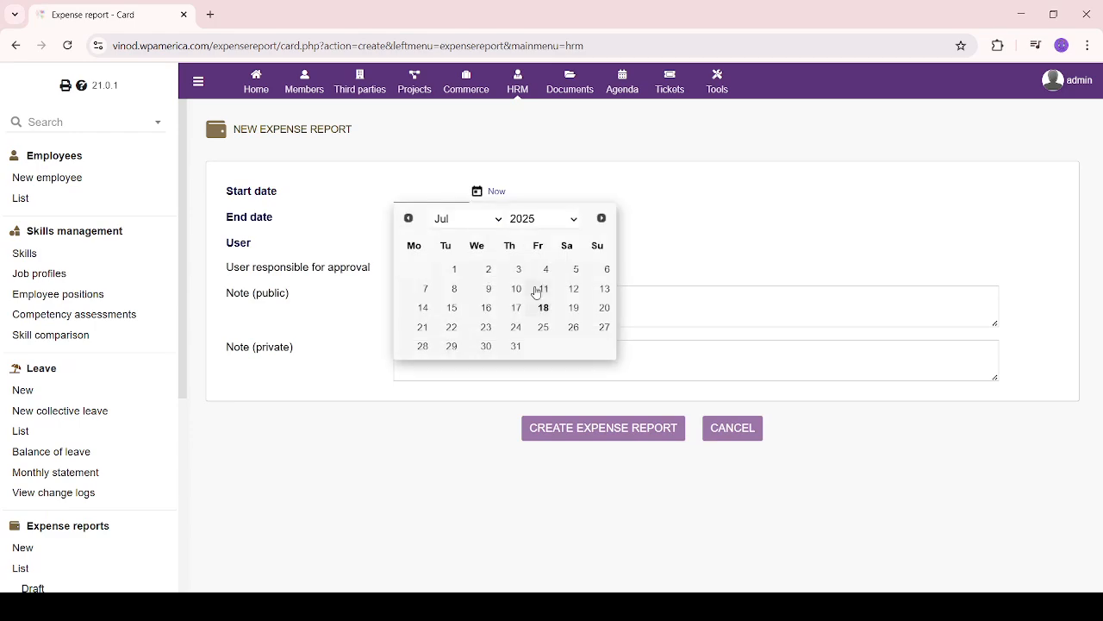
left_click(516, 346)
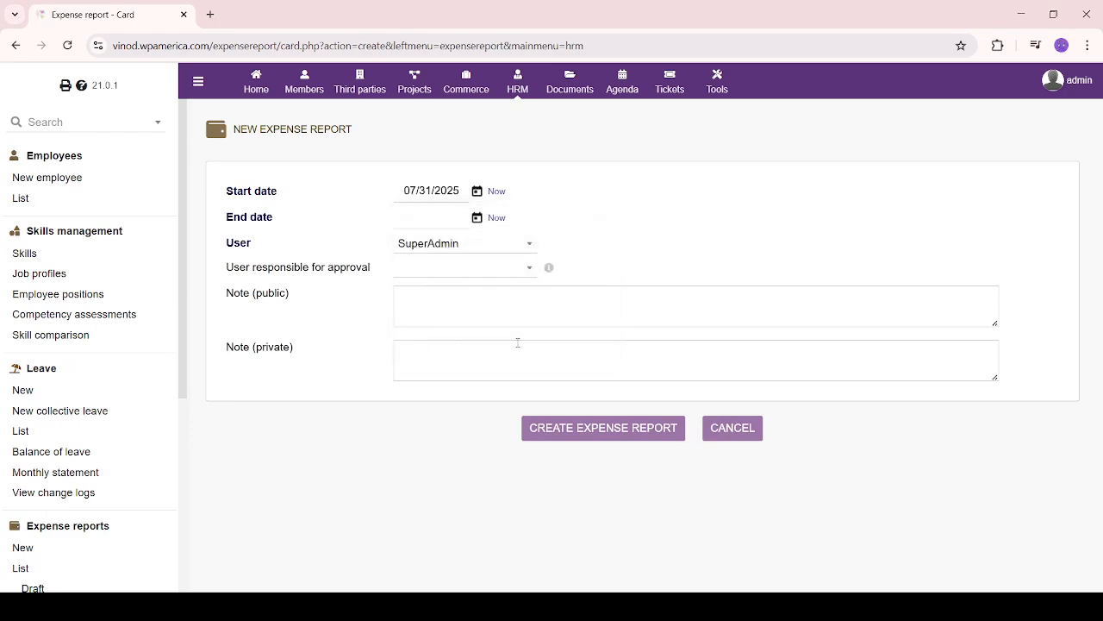
left_click(477, 192)
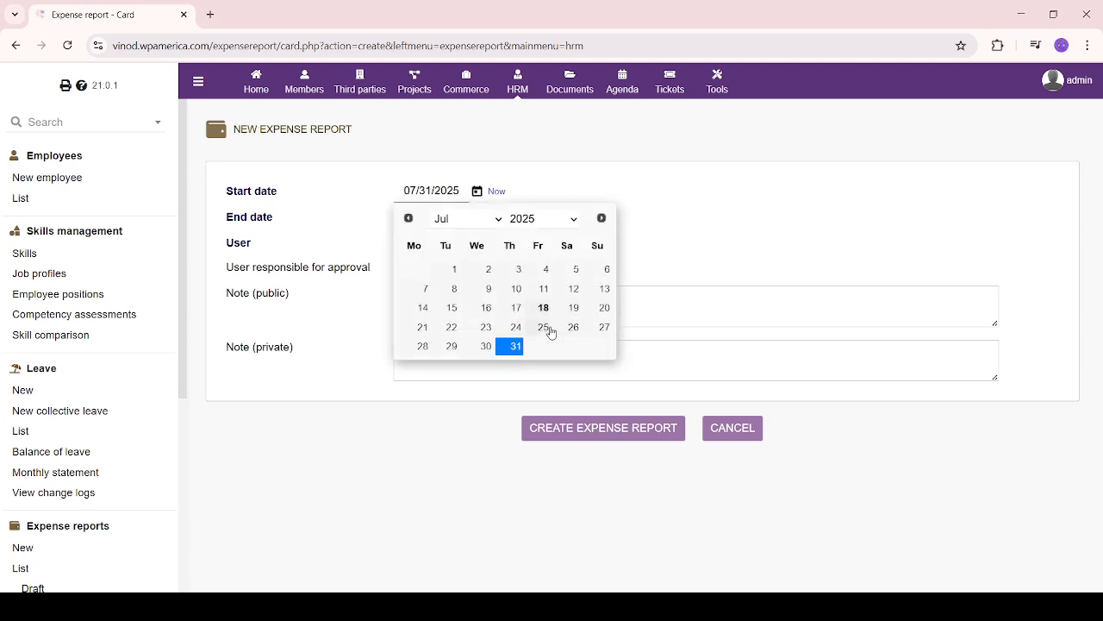
left_click(543, 326)
left_click(477, 220)
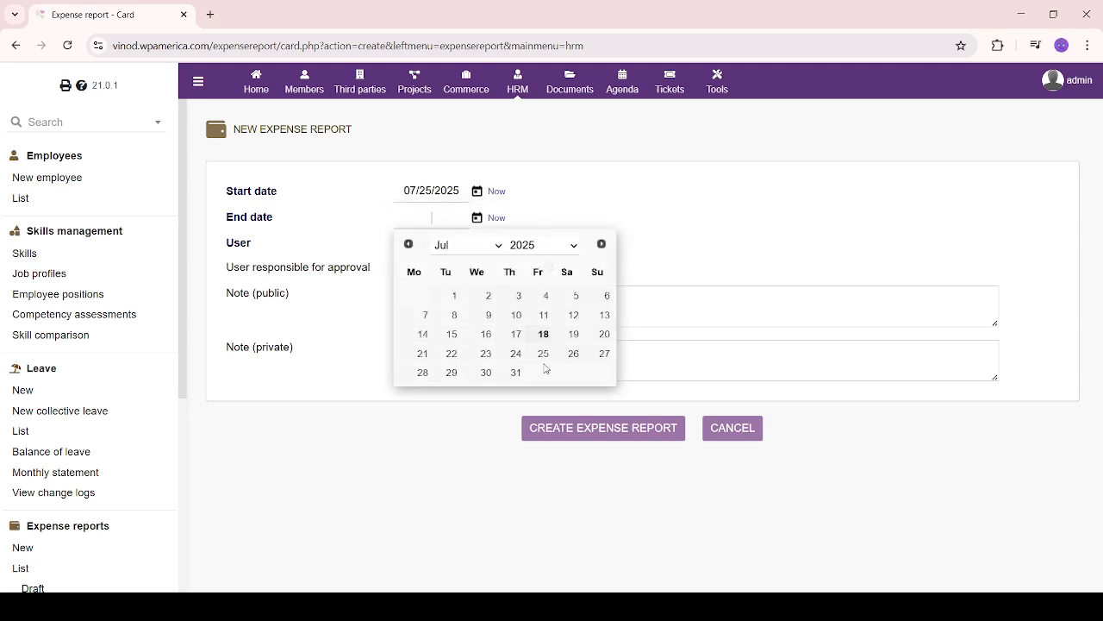
left_click(574, 353)
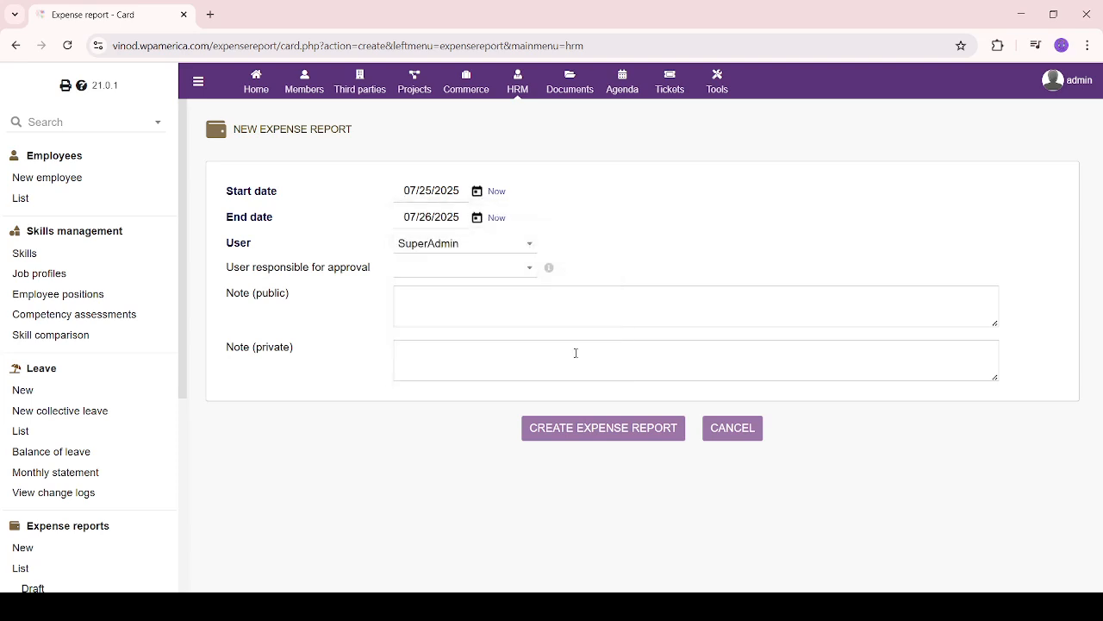
left_click(510, 244)
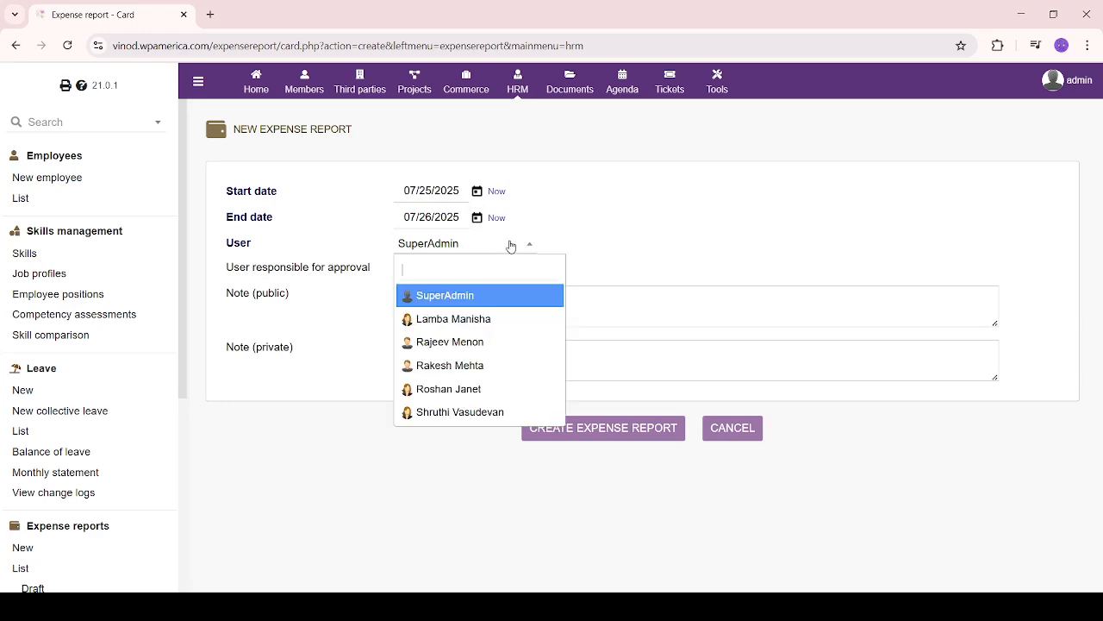
left_click(494, 321)
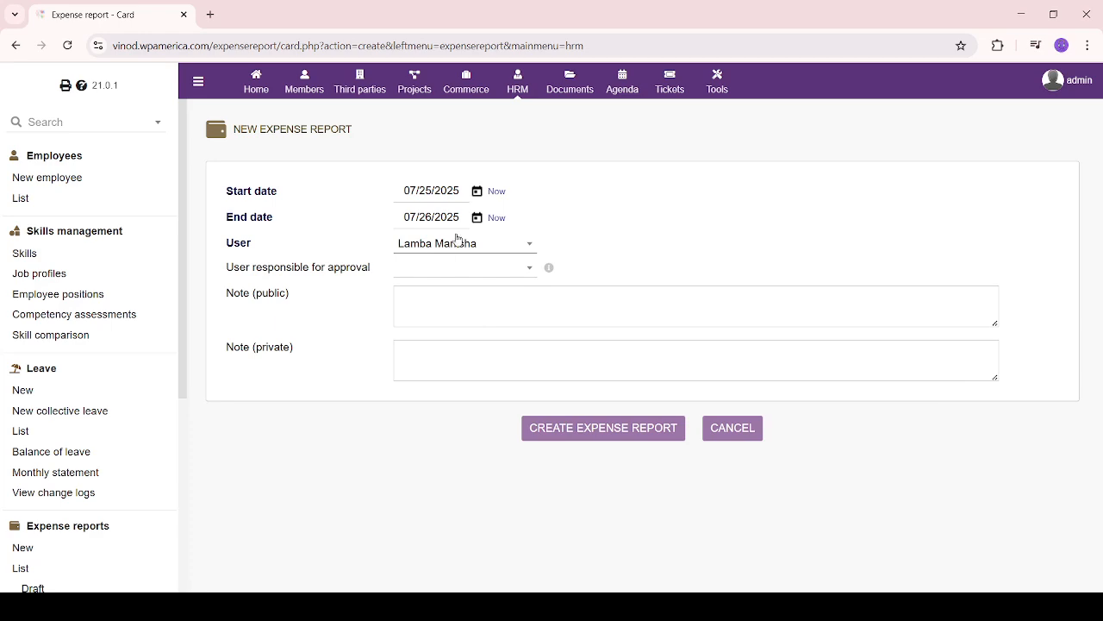
Set the period to 07/03/2025–07/04/2025 with SuperAdmin as approver
left_click(479, 191)
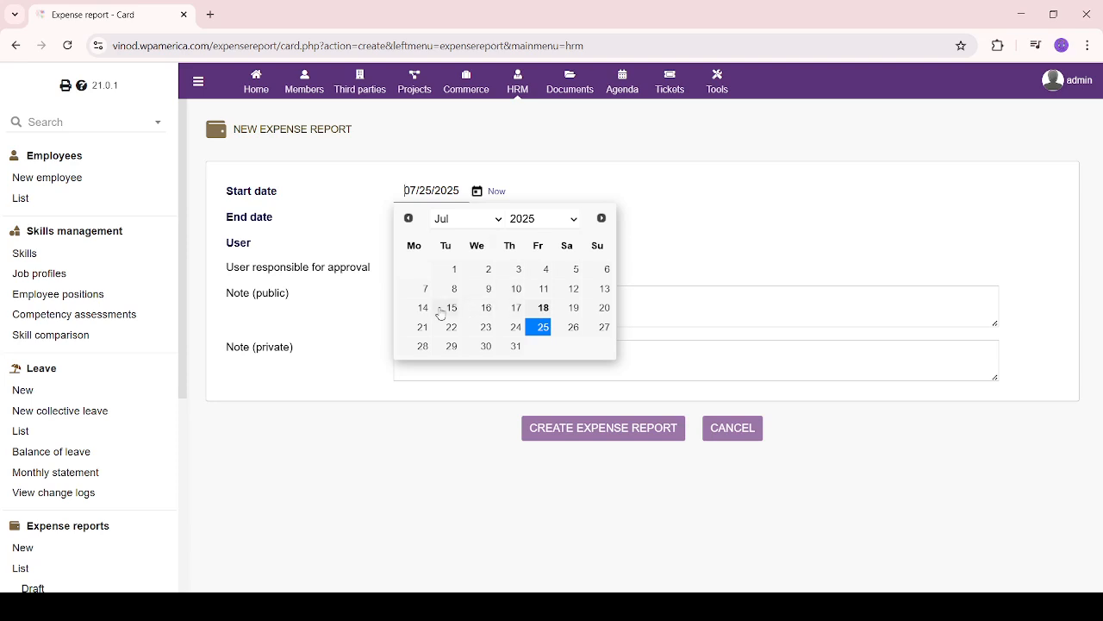
left_click(517, 270)
left_click(479, 217)
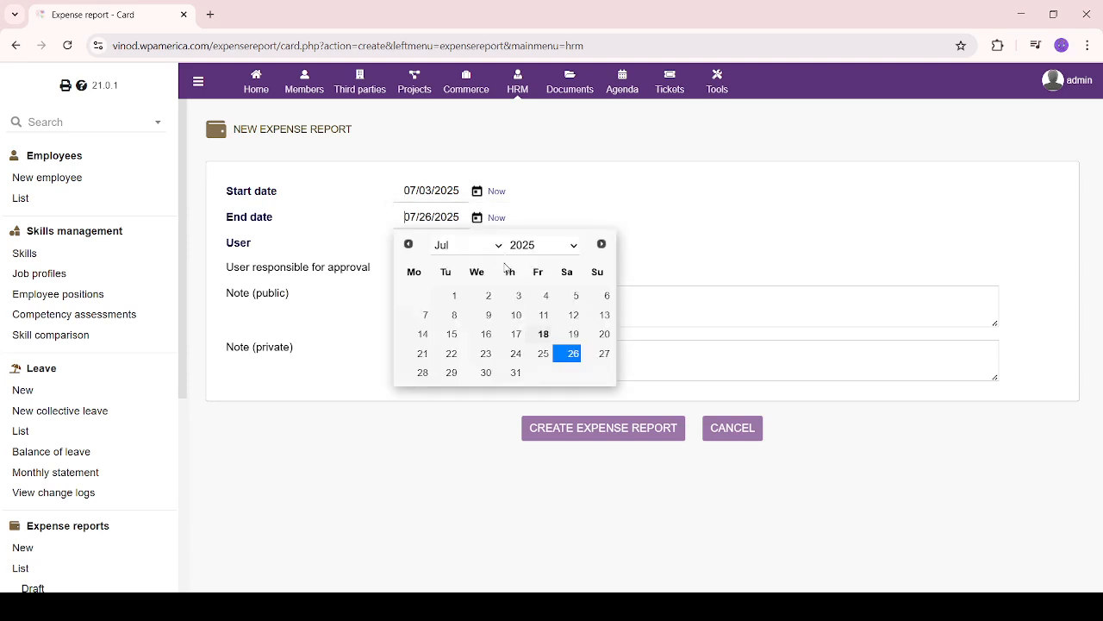
left_click(548, 297)
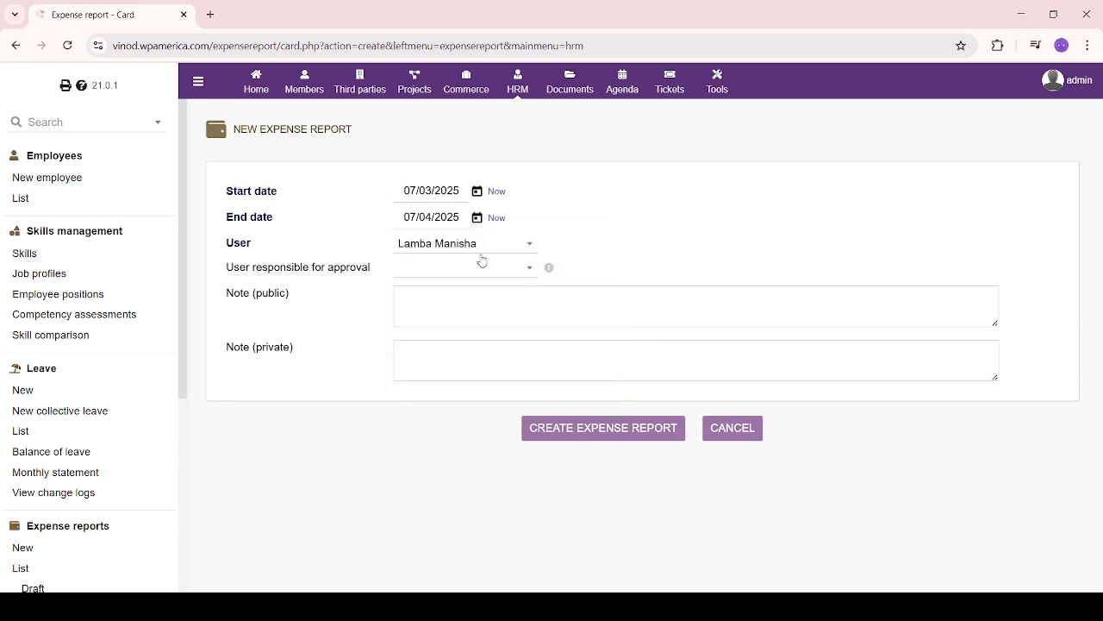
left_click(531, 266)
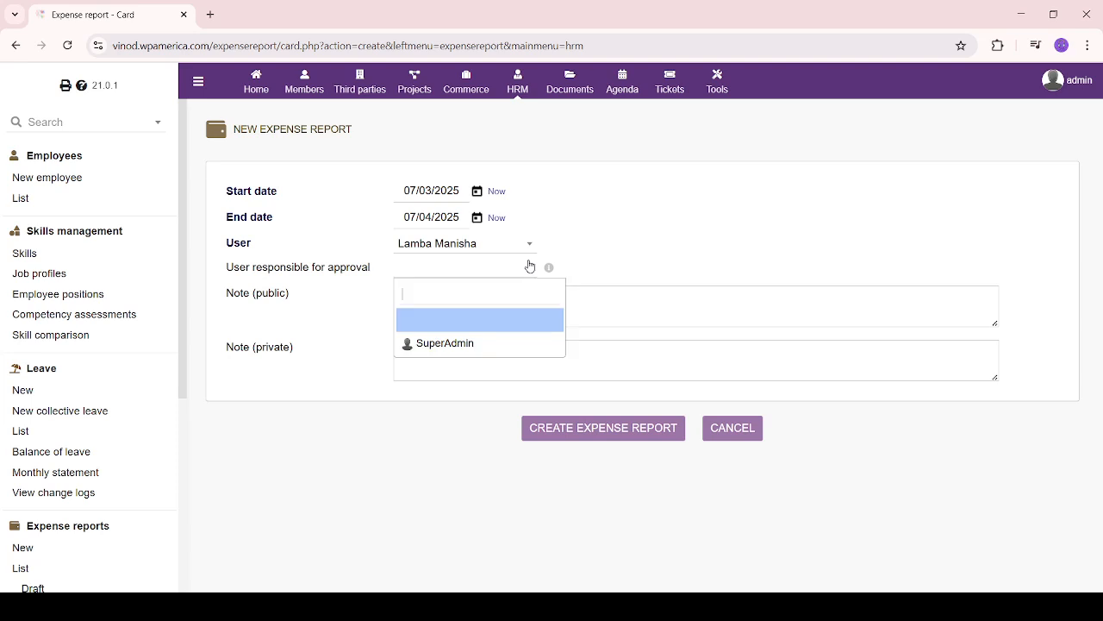
left_click(477, 343)
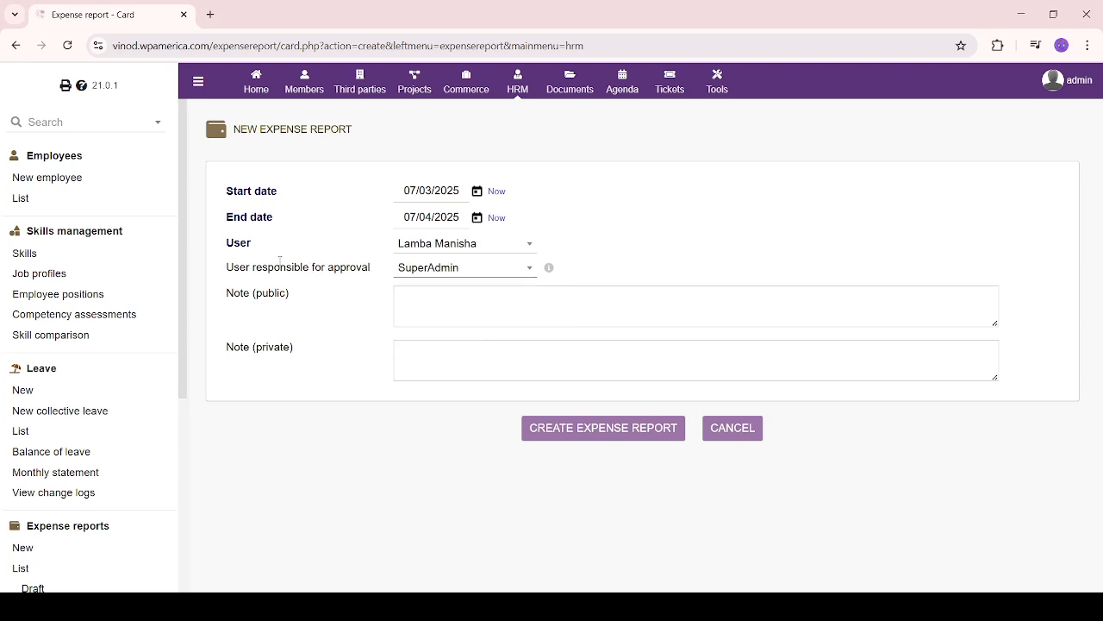
Paste the remote-work note into the private note and create draft report PROV3
left_click_drag(280, 259, 443, 281)
left_click(342, 352)
left_click(452, 291)
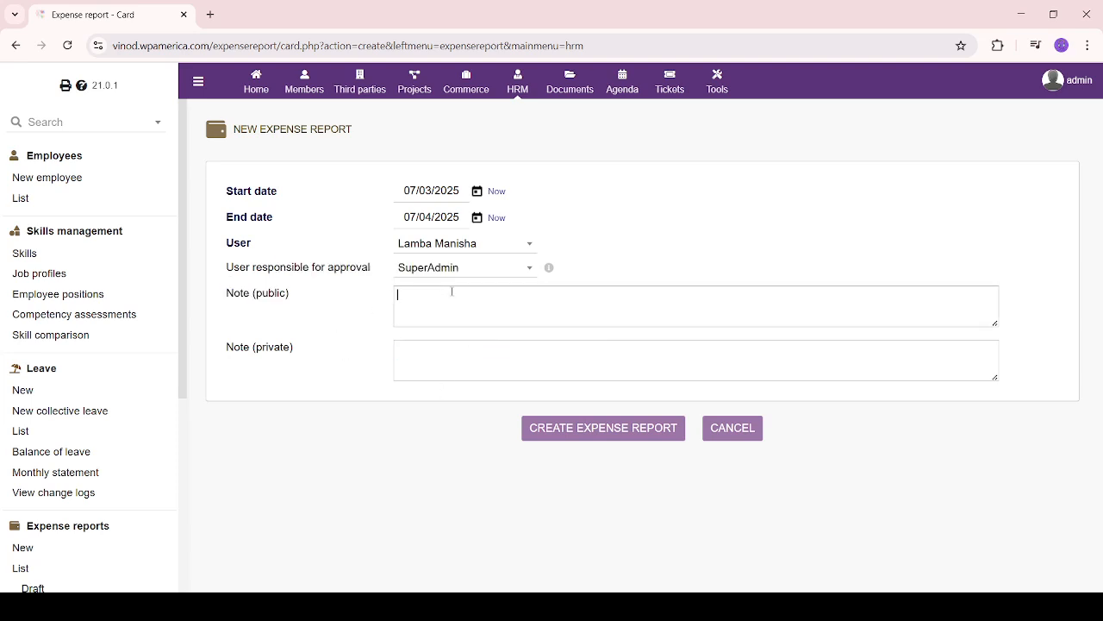
left_click(456, 369)
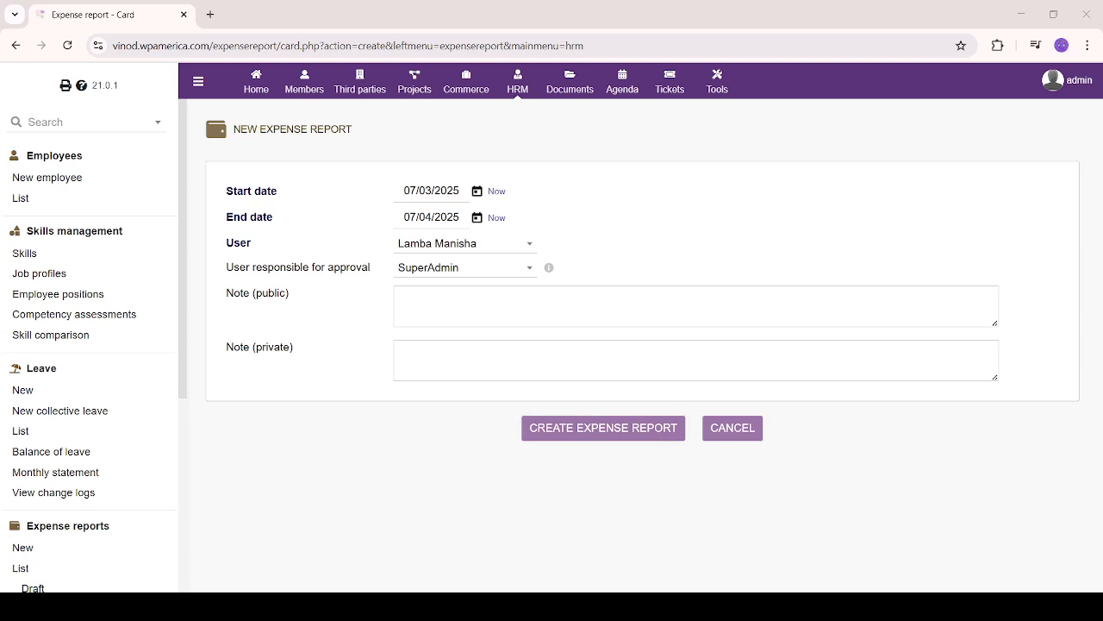
left_click(530, 370)
type("Approved for remote work until August 31st due to relocation")
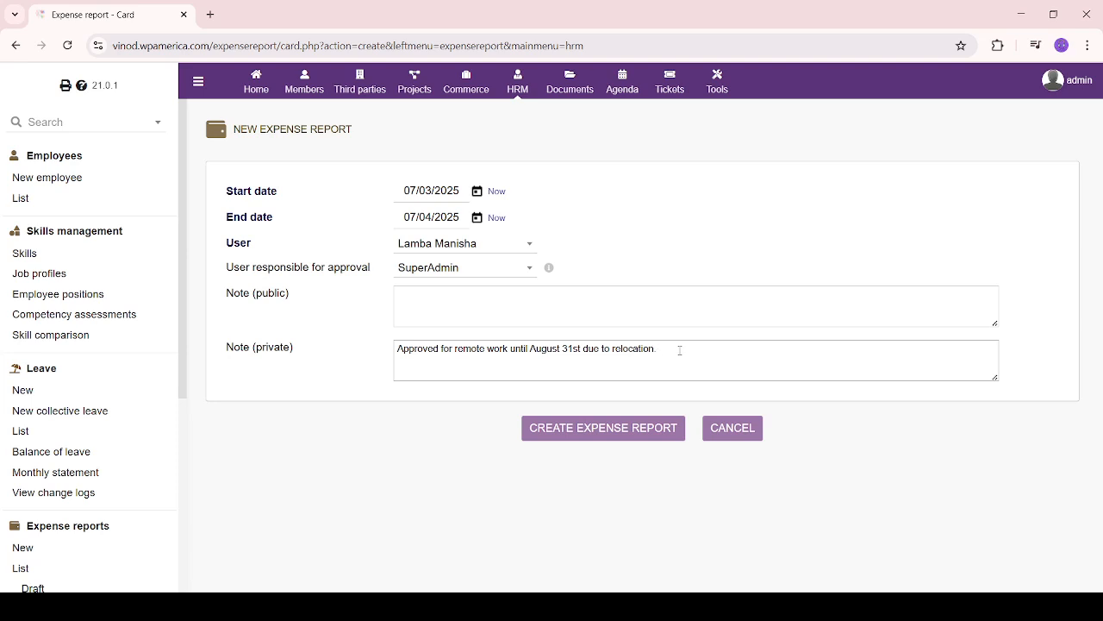
left_click(605, 428)
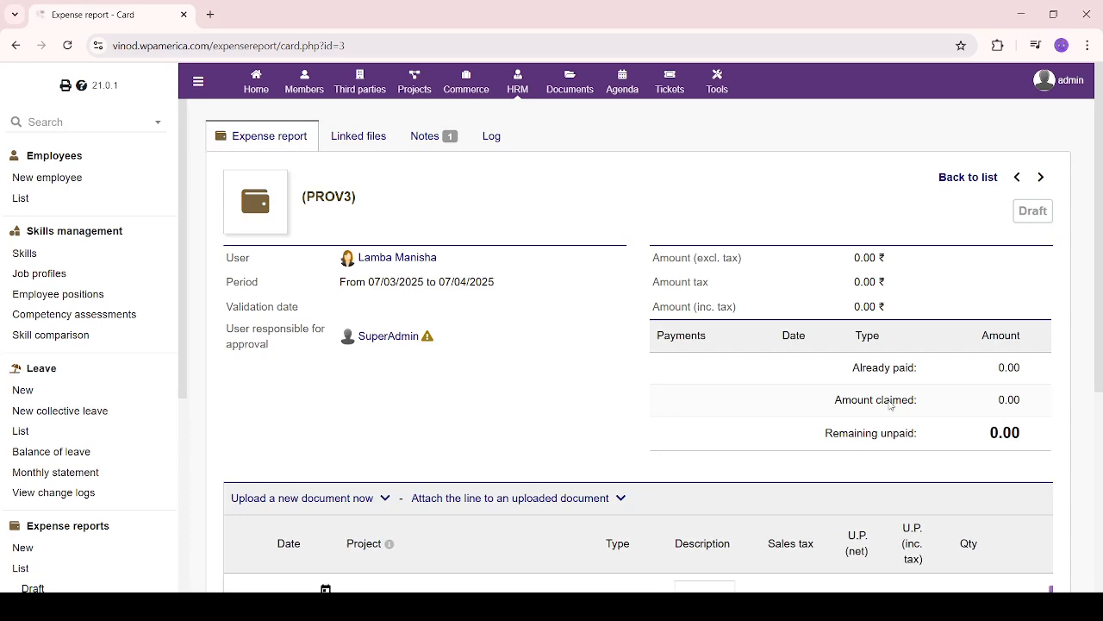
Date the new line 07/04/2025, with project 0001-PM1 and expense type Transportation
scroll(583, 421, "down", 4)
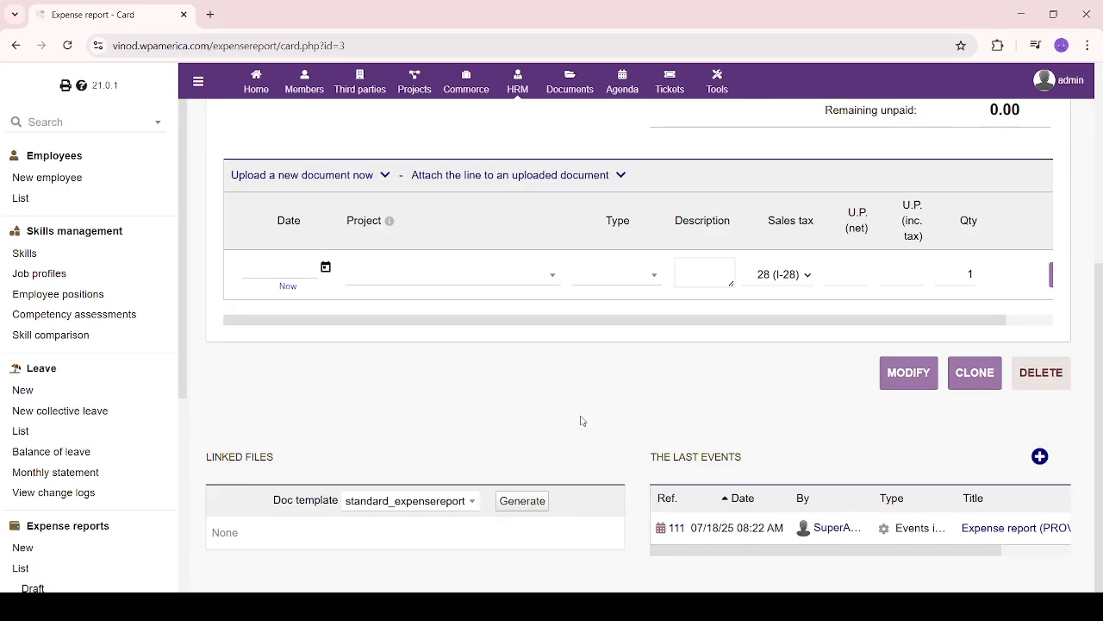
left_click(325, 267)
left_click(395, 347)
left_click(509, 278)
left_click(489, 357)
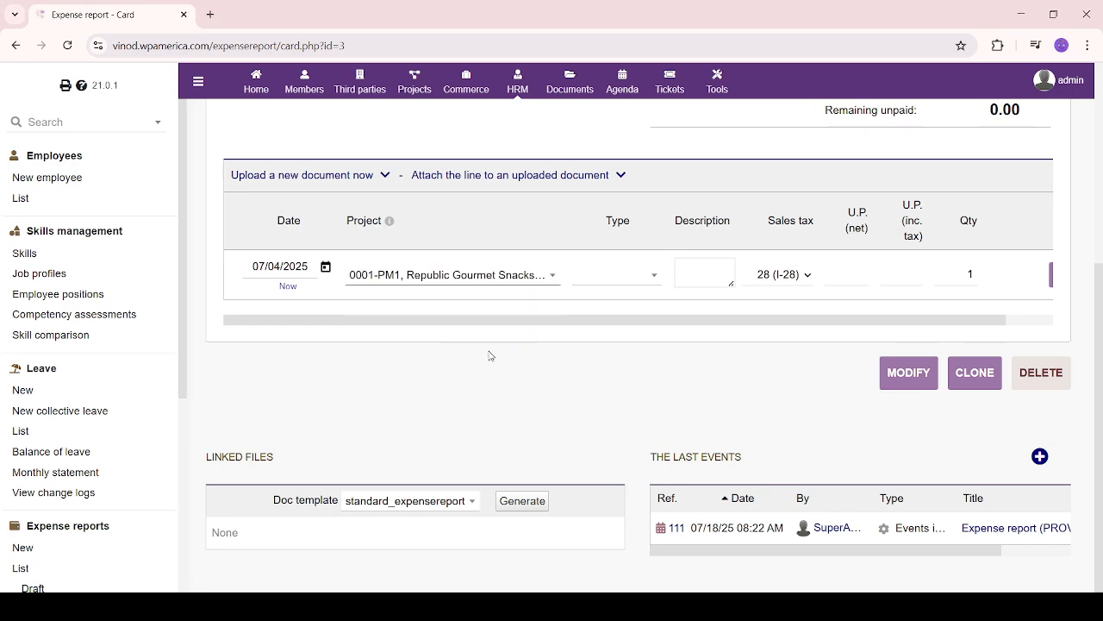
left_click(618, 276)
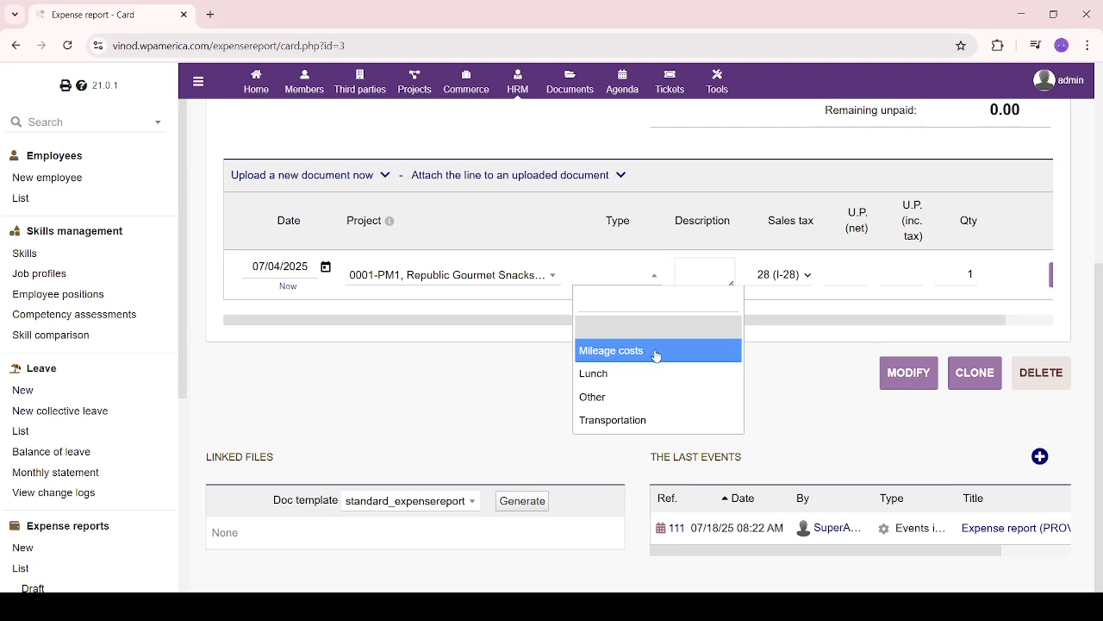
left_click(650, 419)
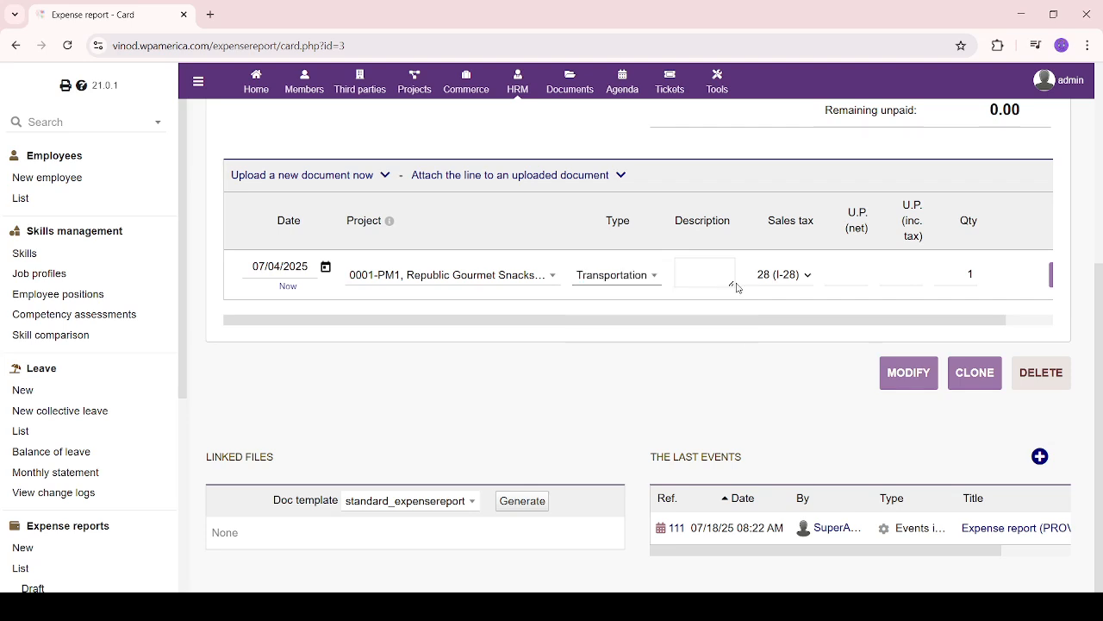
Enter the line description, unit price 18 and quantity 4500, then add the line
left_click(695, 268)
key("ctrl+v")
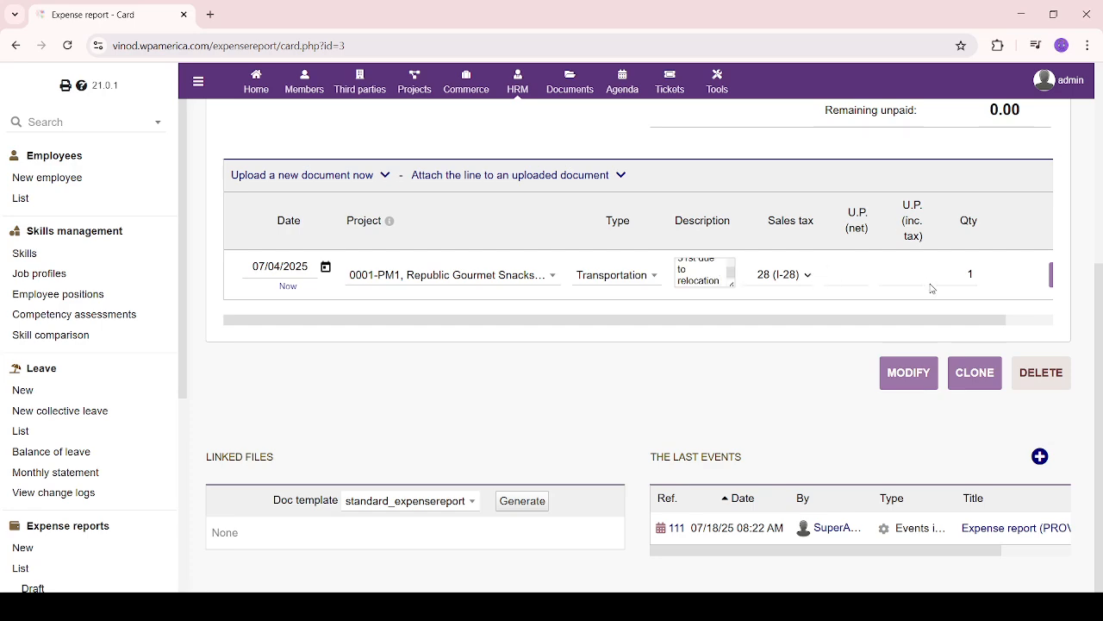
left_click(903, 281)
left_click_drag(962, 280, 988, 278)
type("4500")
left_click_drag(949, 325, 999, 325)
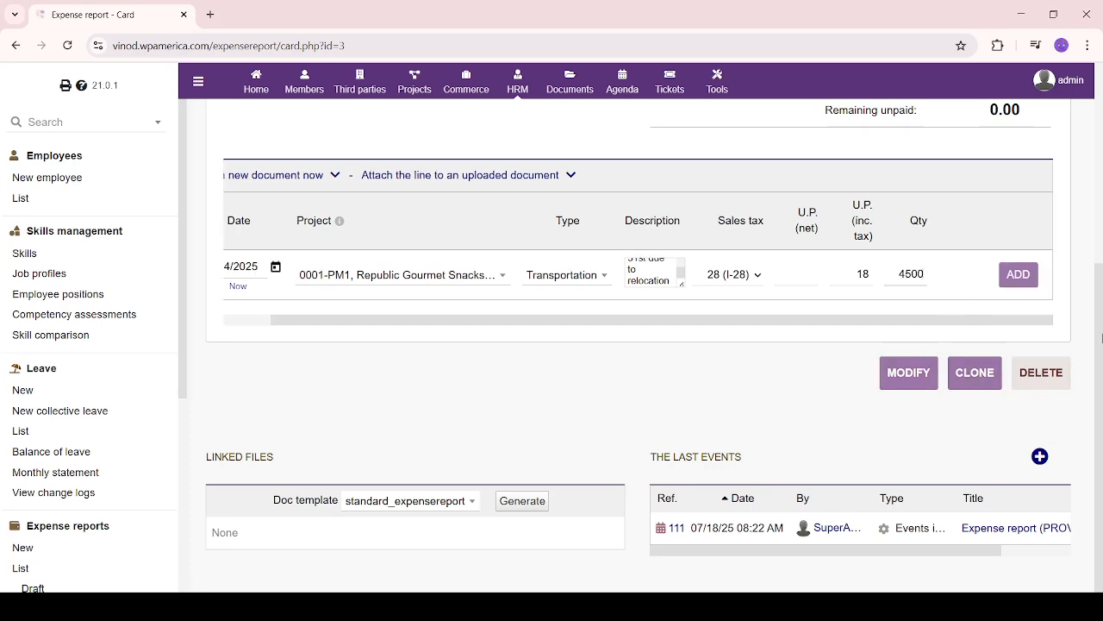
left_click(1022, 276)
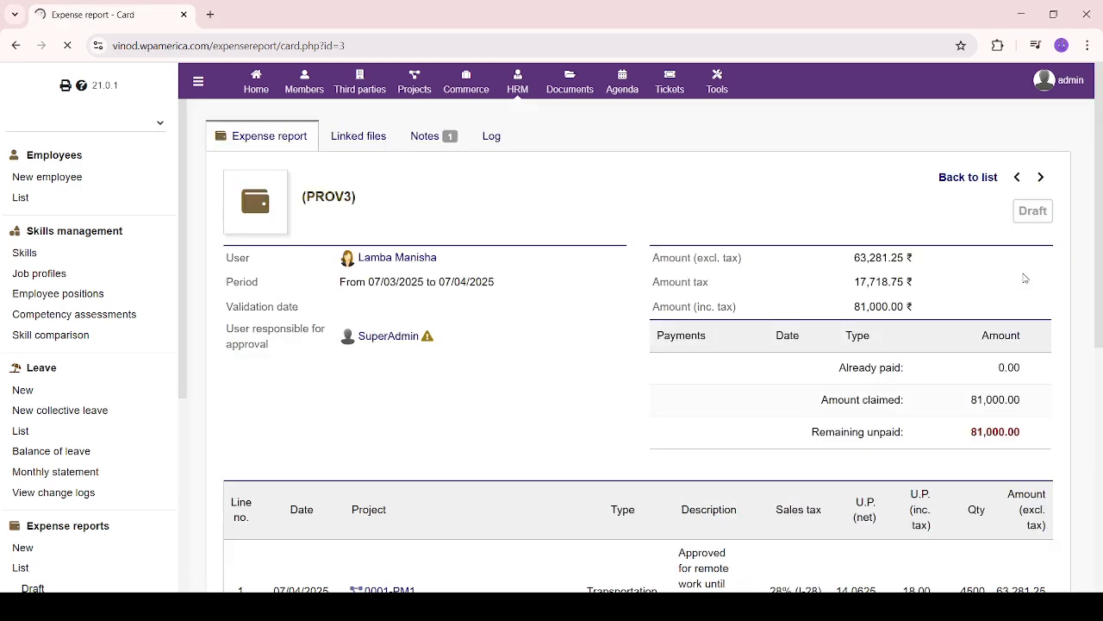
scroll(584, 399, "down", 1)
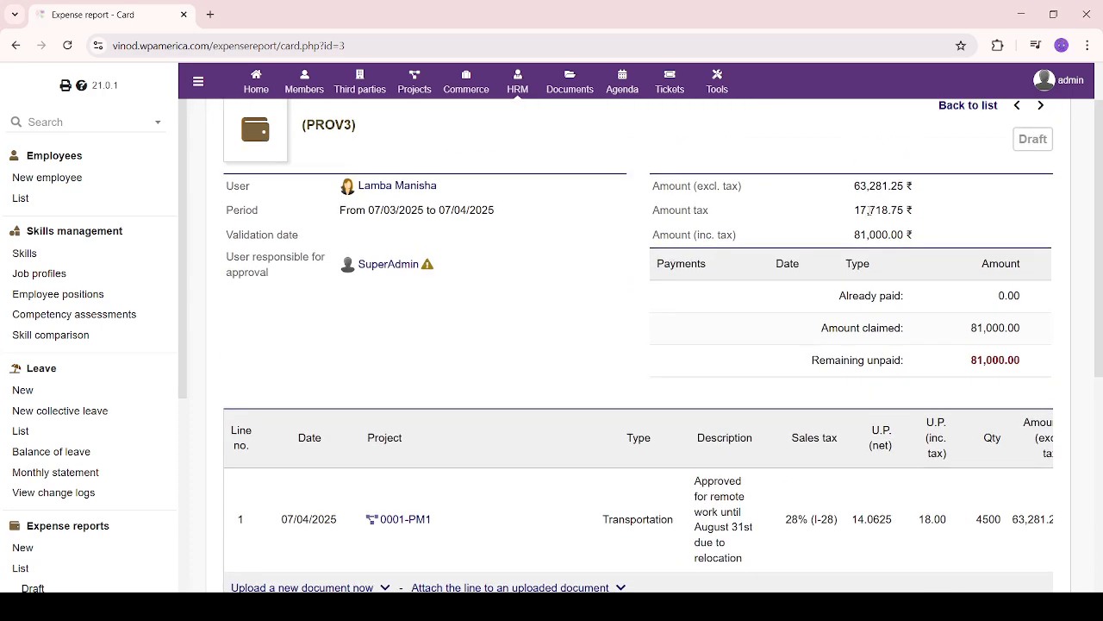
left_click_drag(850, 233, 924, 229)
left_click(412, 338)
scroll(515, 382, "up", 1)
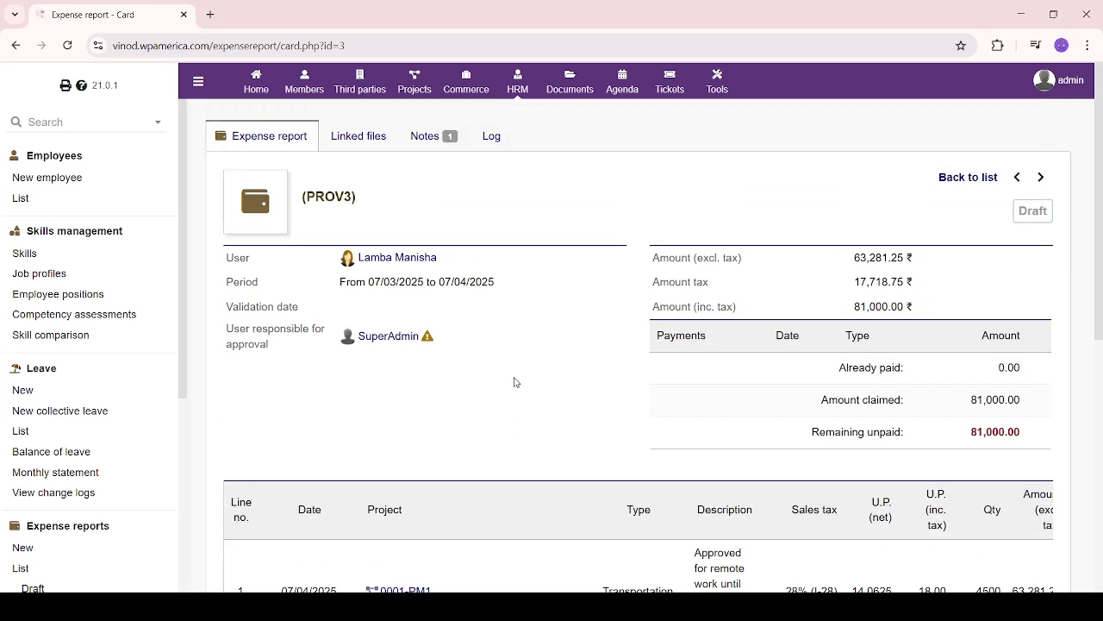
left_click_drag(850, 307, 926, 308)
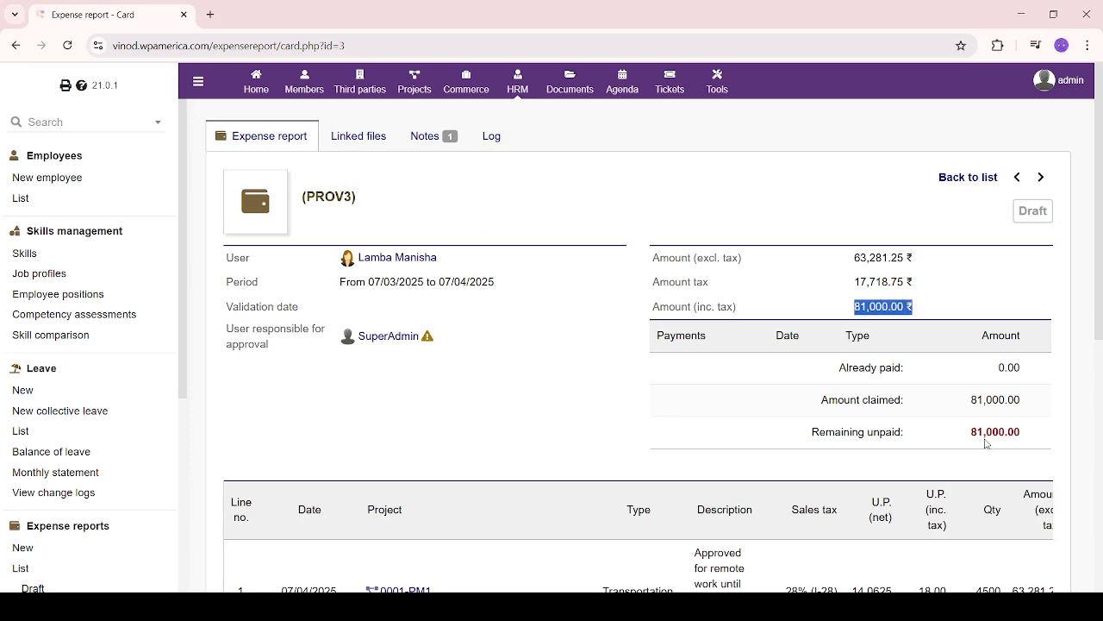
left_click_drag(976, 436, 1024, 433)
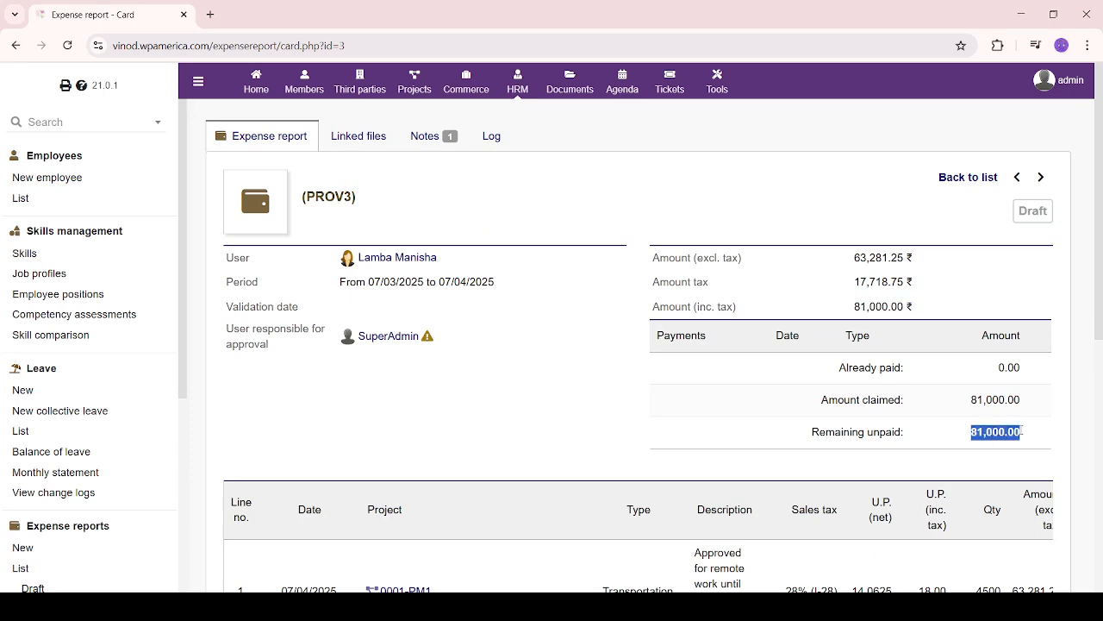
left_click(757, 421)
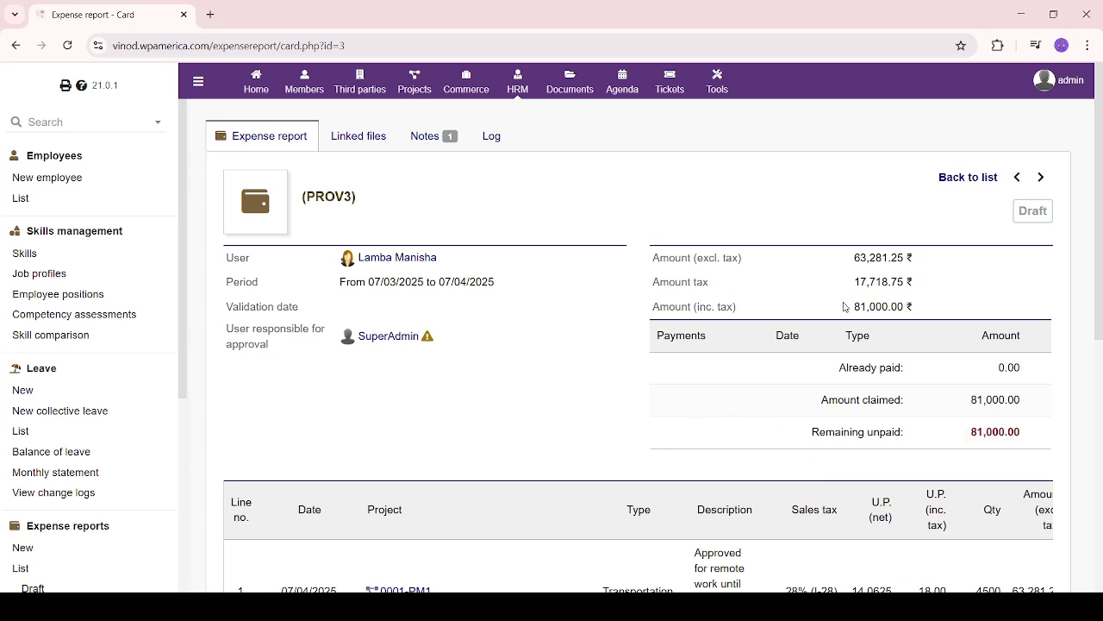
left_click_drag(848, 307, 929, 308)
left_click(391, 391)
left_click(362, 142)
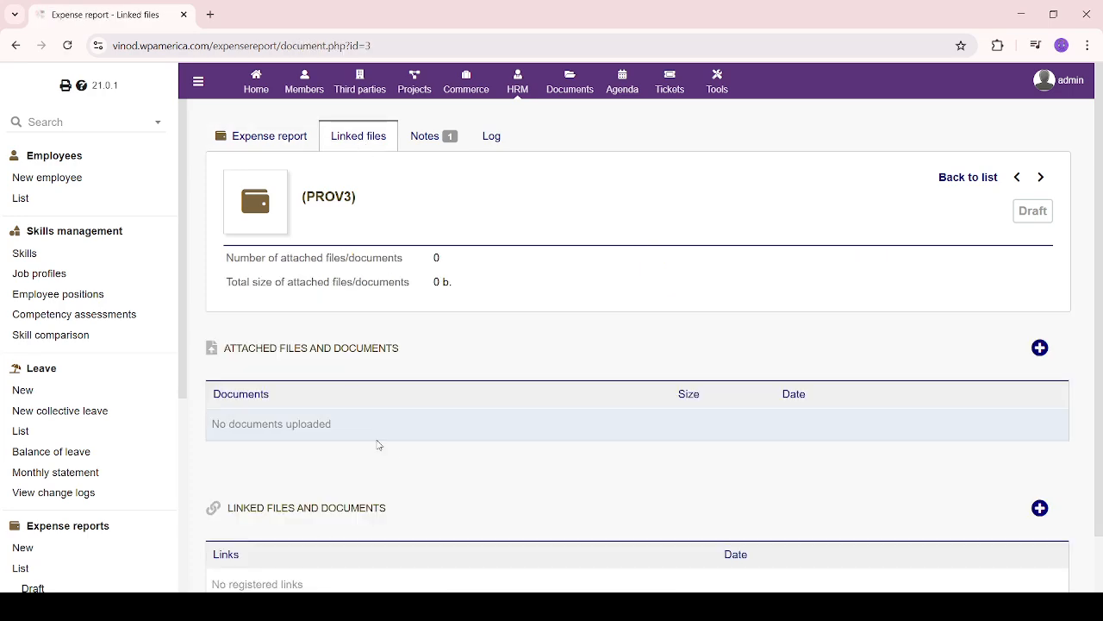
Browse PROV3's Notes and Linked files tabs
scroll(399, 450, "down", 1)
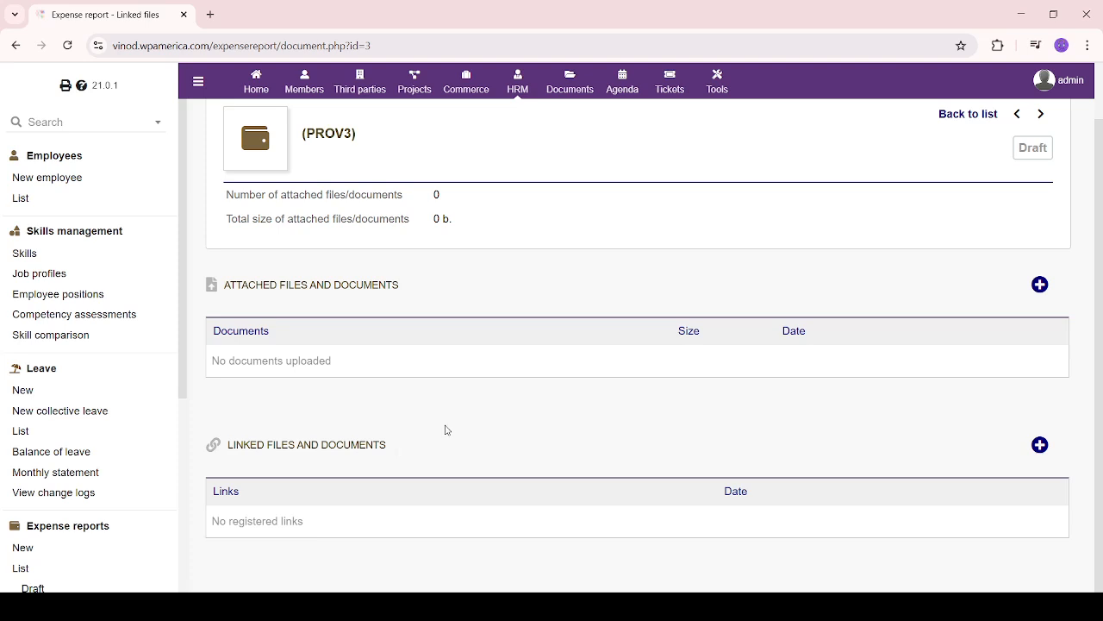
scroll(461, 425, "up", 1)
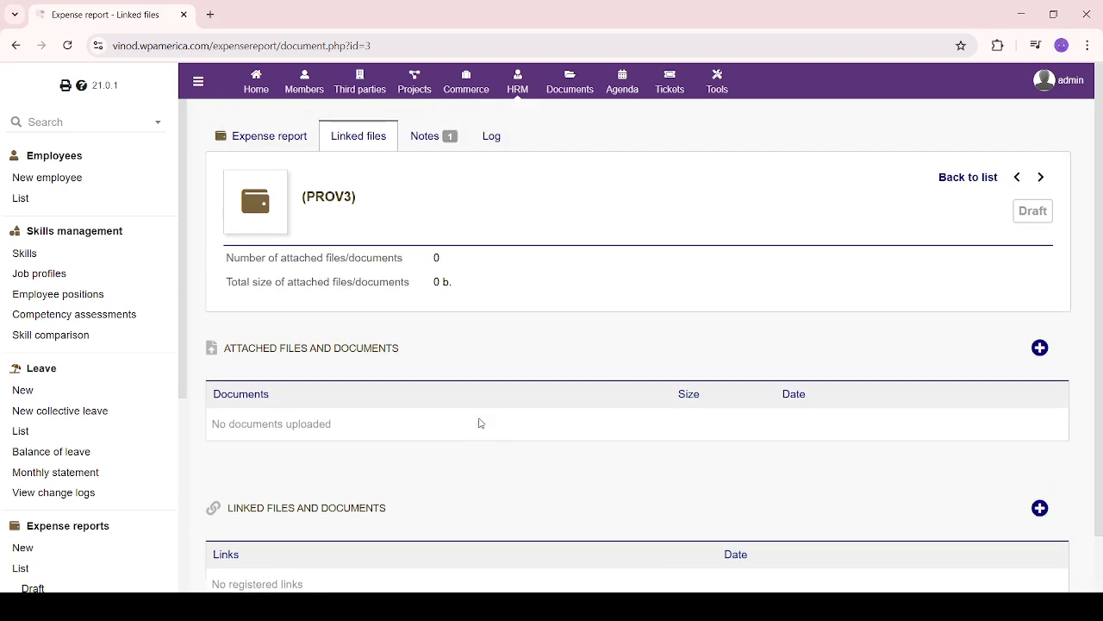
left_click(431, 137)
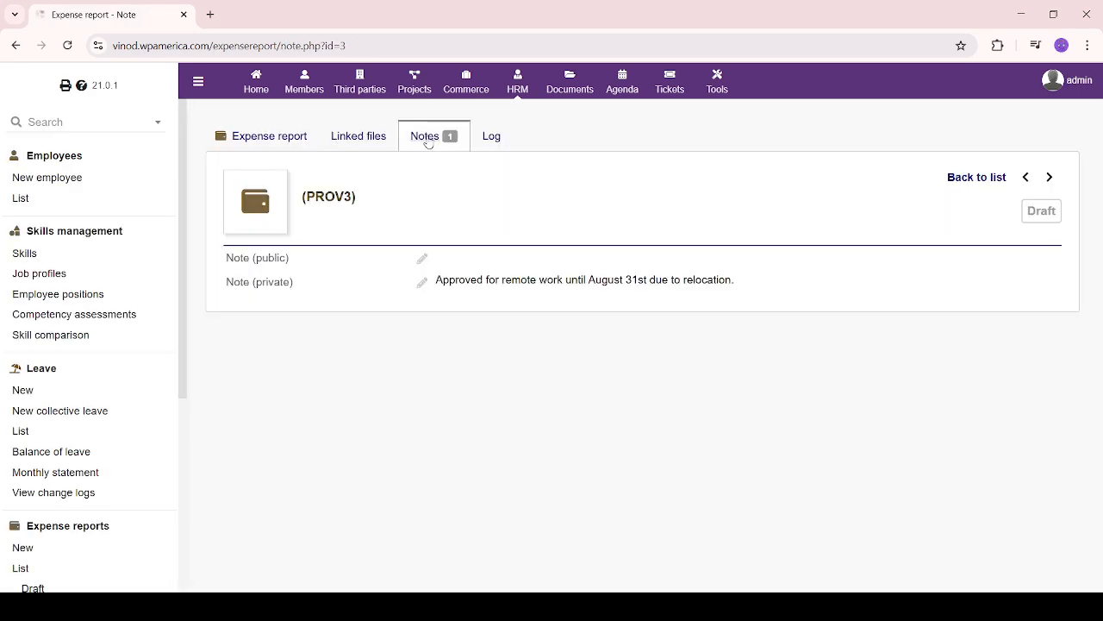
left_click(369, 138)
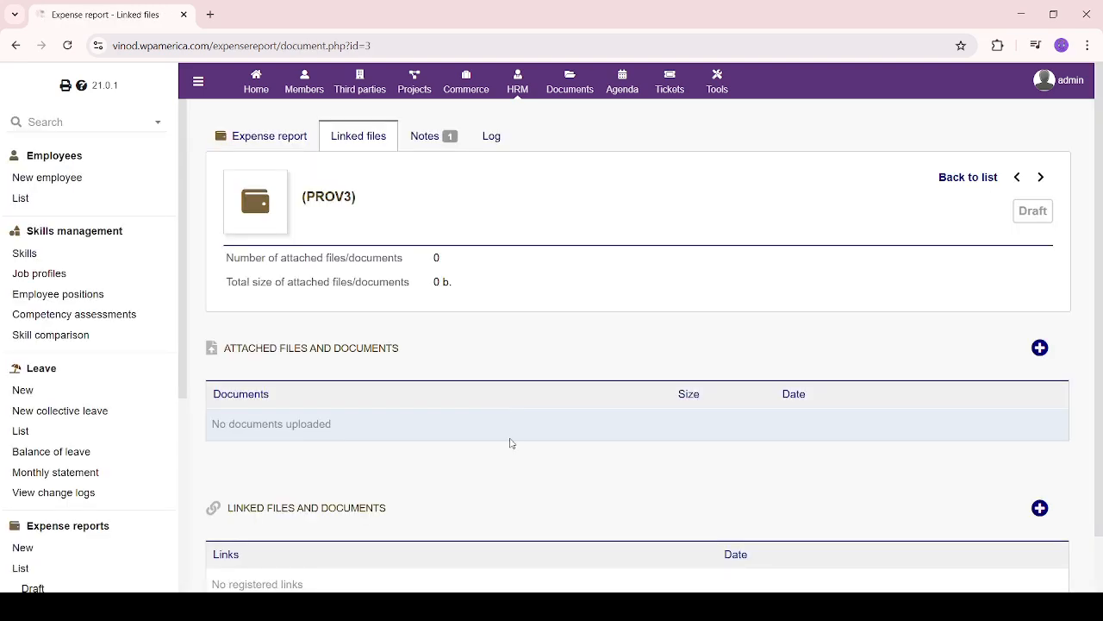
scroll(510, 442, "down", 1)
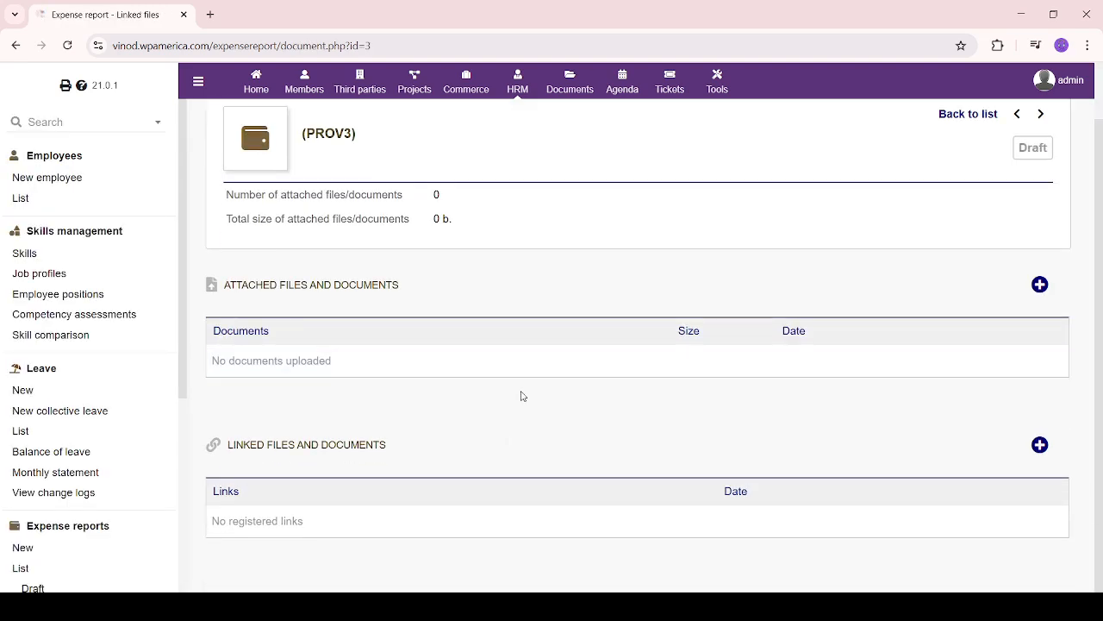
scroll(488, 515, "up", 1)
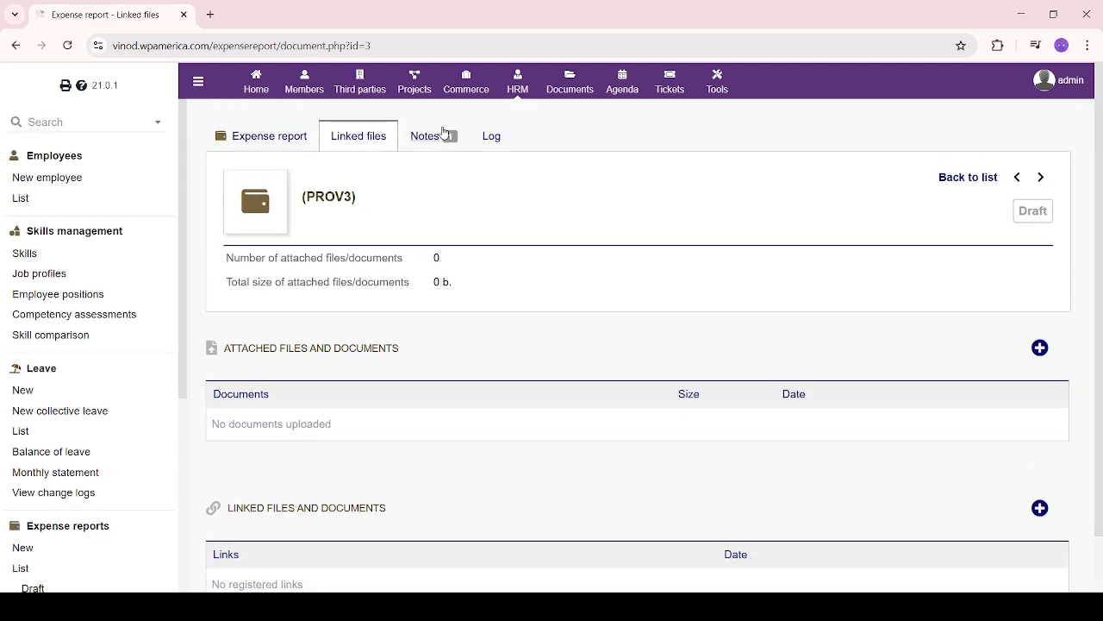
left_click(444, 136)
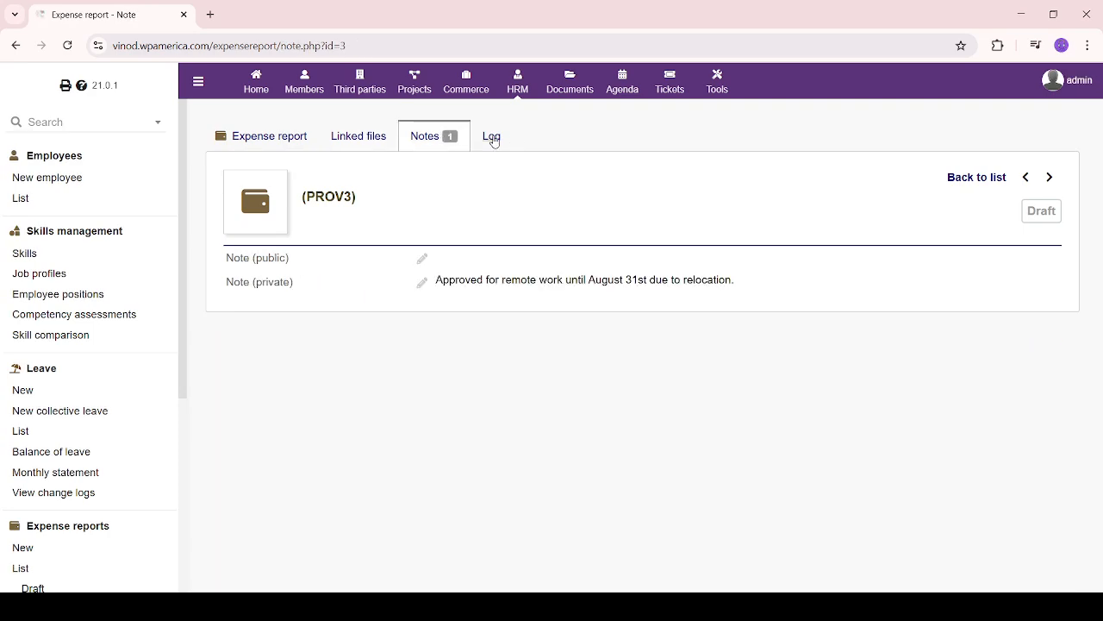
Check the Log tab's creator and creation/modification dates, then return to the report card
left_click(493, 138)
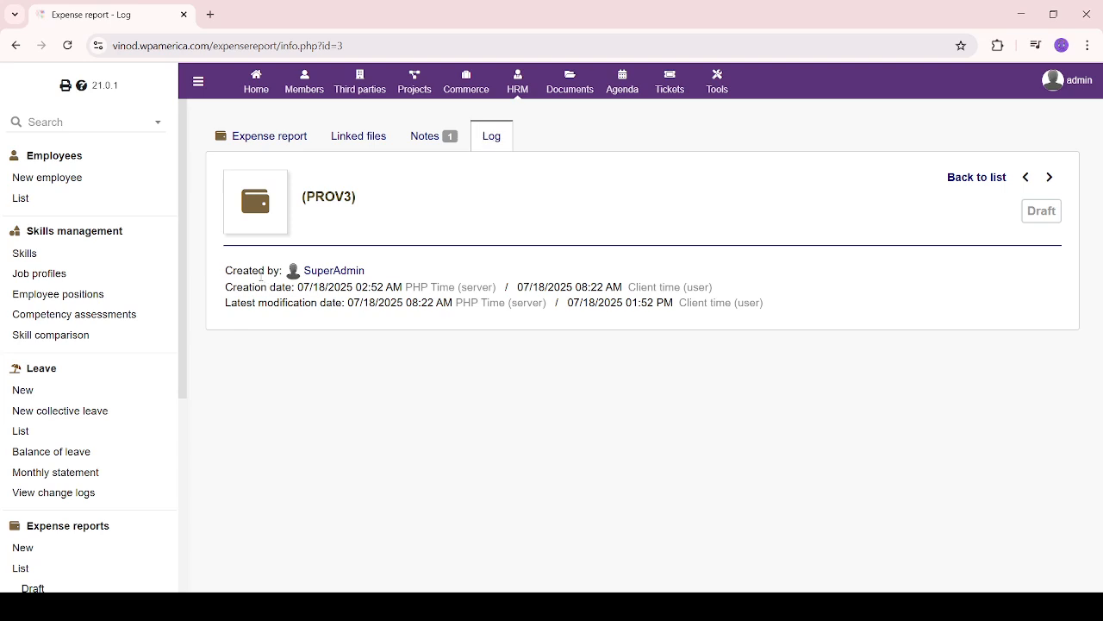
left_click_drag(227, 269, 695, 290)
left_click(611, 356)
left_click_drag(223, 278, 938, 276)
left_click(733, 314)
left_click_drag(641, 287, 754, 294)
left_click(715, 368)
left_click(278, 140)
scroll(92, 517, "down", 3)
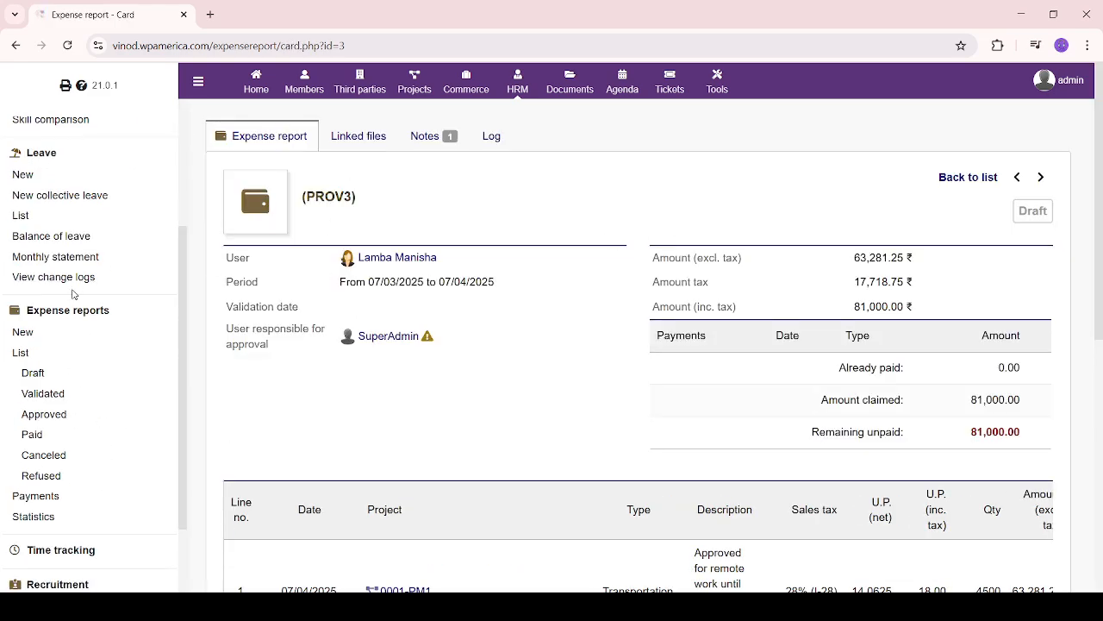
Open the list of 3 expense reports, review their amounts including 625,050.00, then open PROV3
left_click(17, 356)
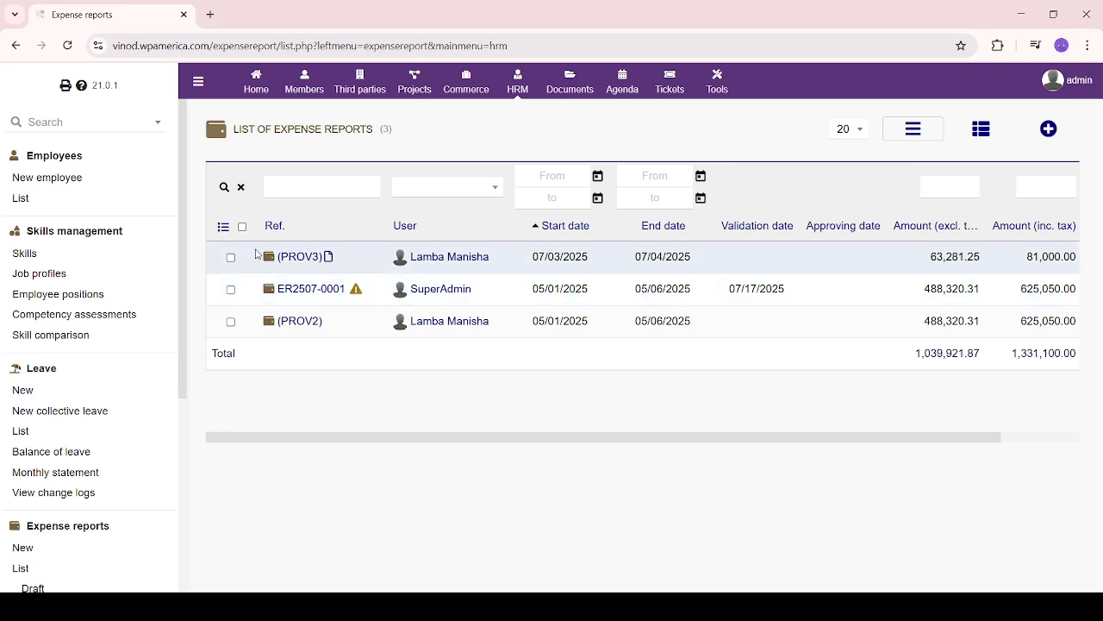
left_click_drag(256, 254, 1082, 353)
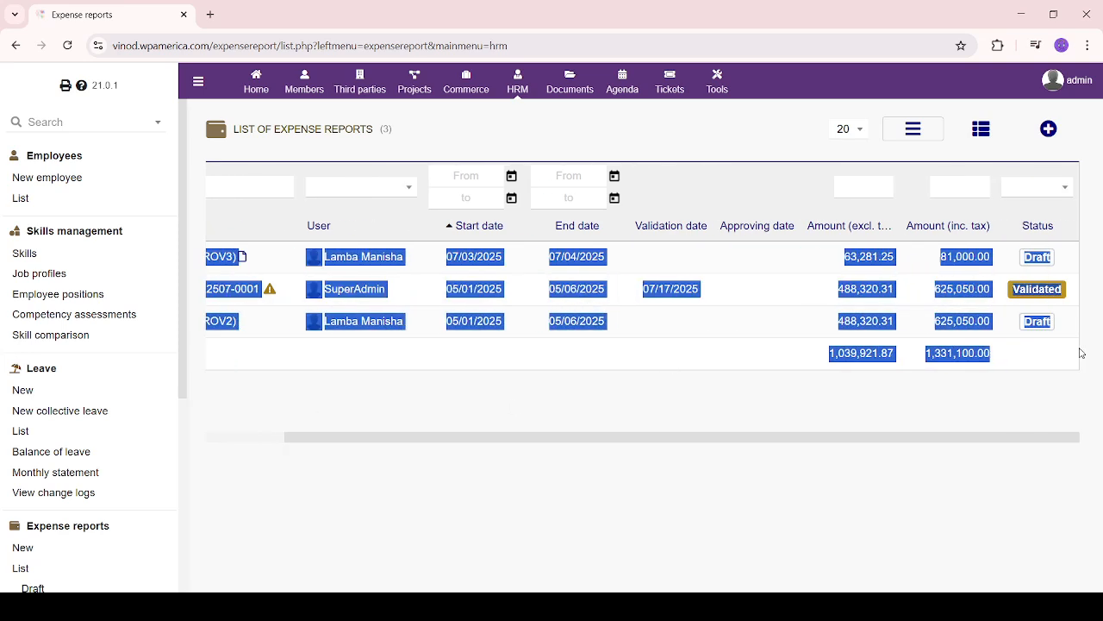
left_click(935, 415)
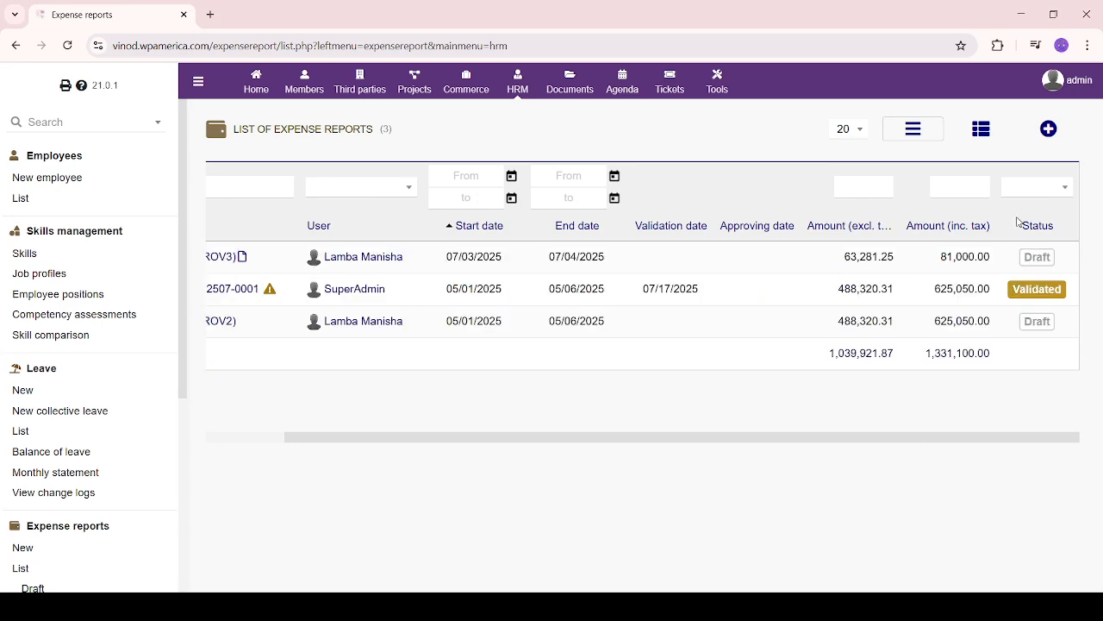
double_click(964, 257)
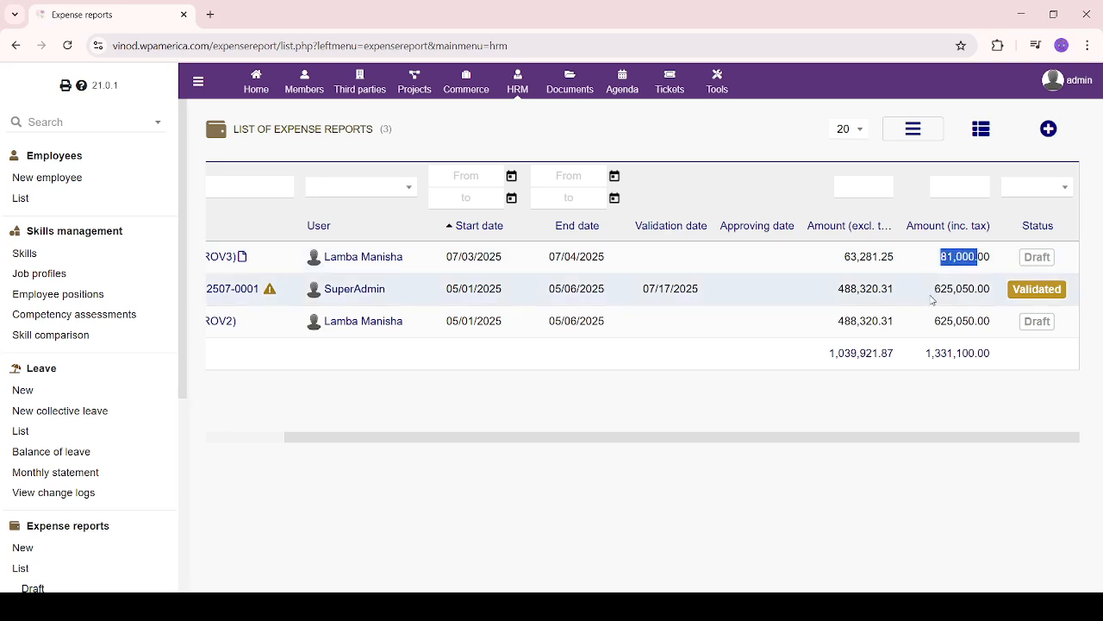
left_click_drag(935, 290, 989, 290)
left_click(956, 409)
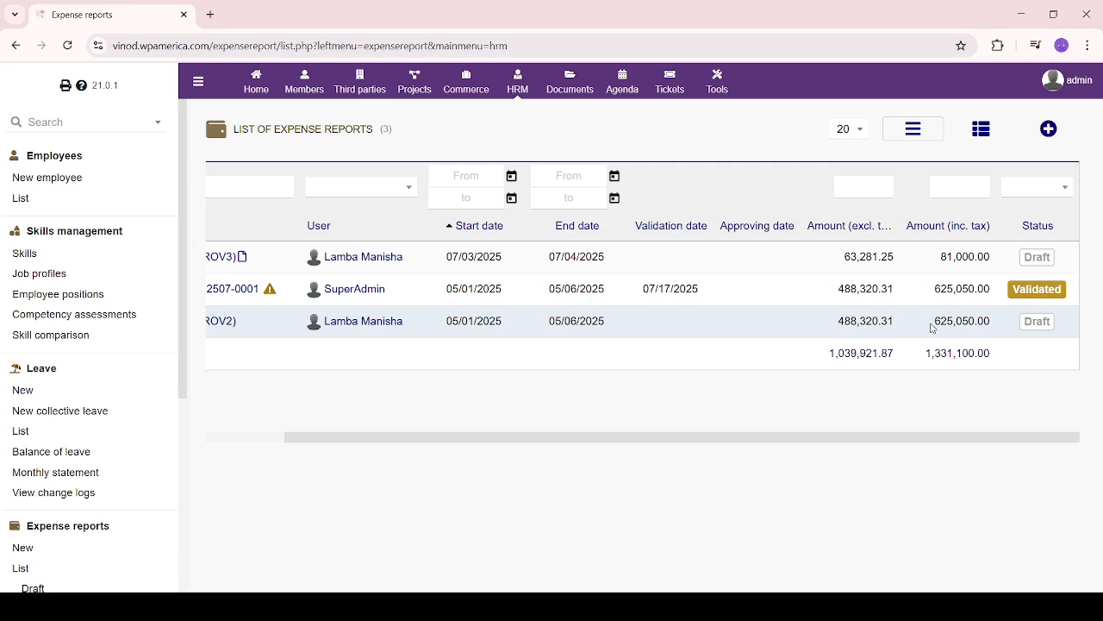
left_click_drag(932, 324, 1000, 329)
left_click(817, 523)
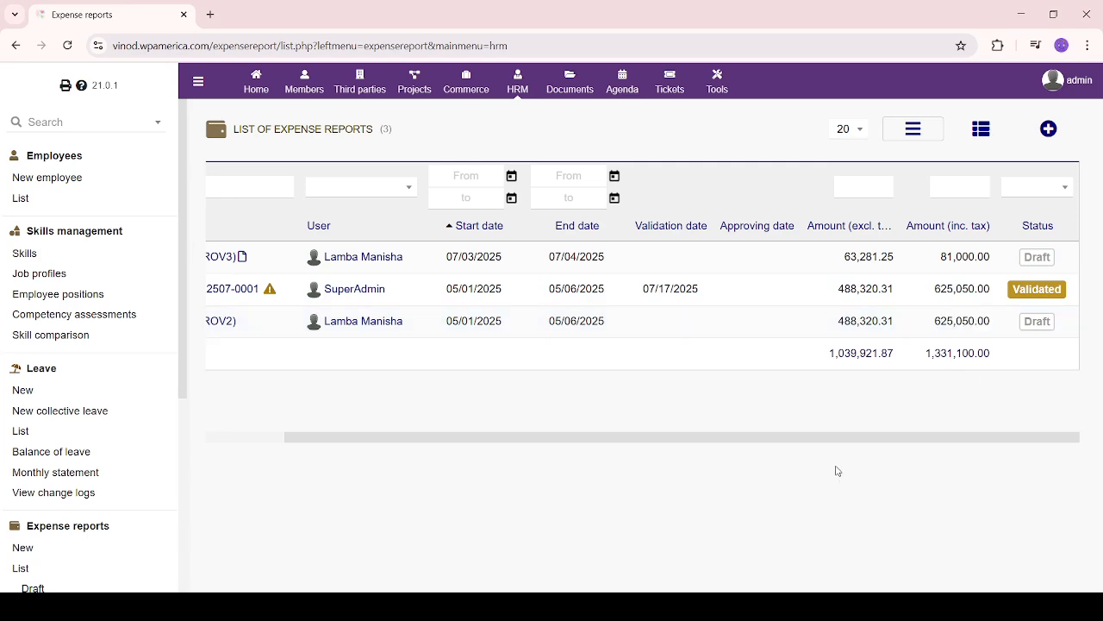
left_click_drag(824, 447, 217, 438)
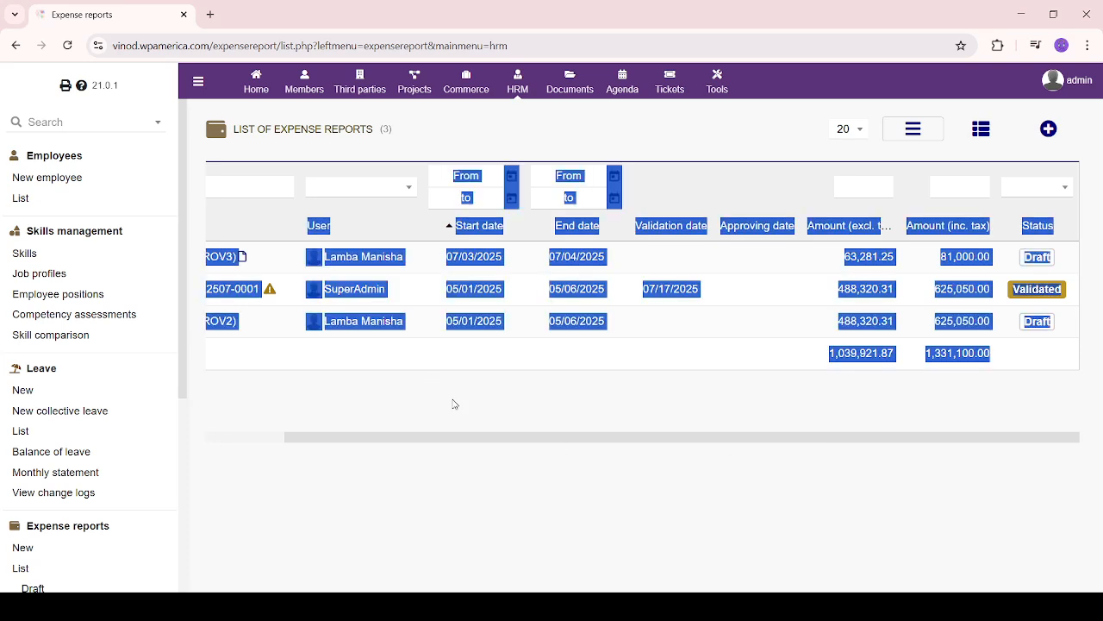
left_click(517, 435)
left_click_drag(514, 443, 234, 440)
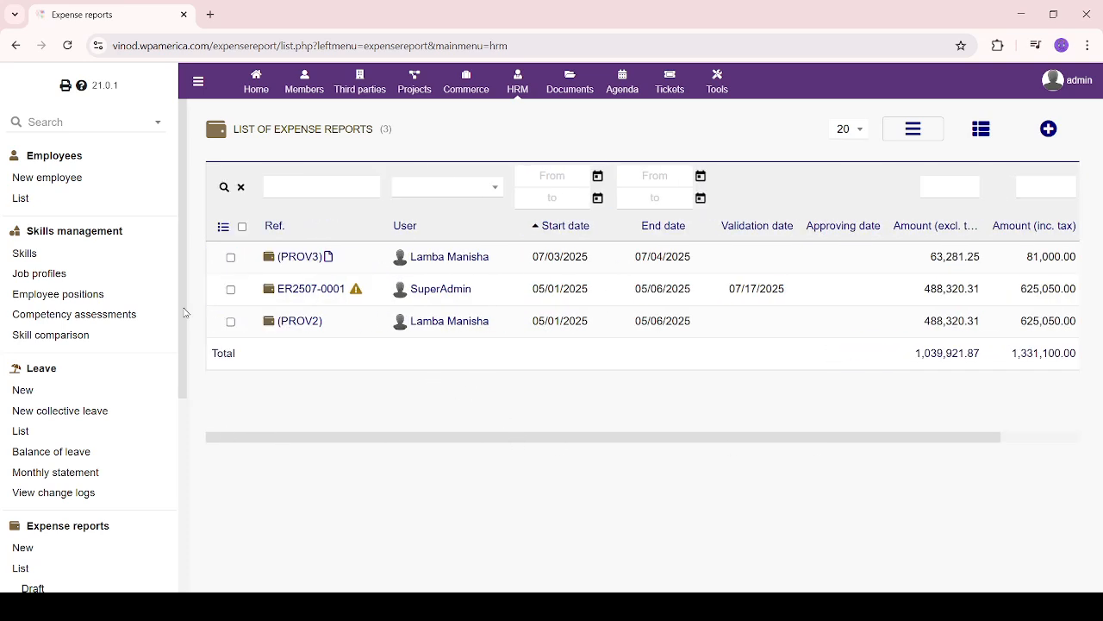
left_click(308, 258)
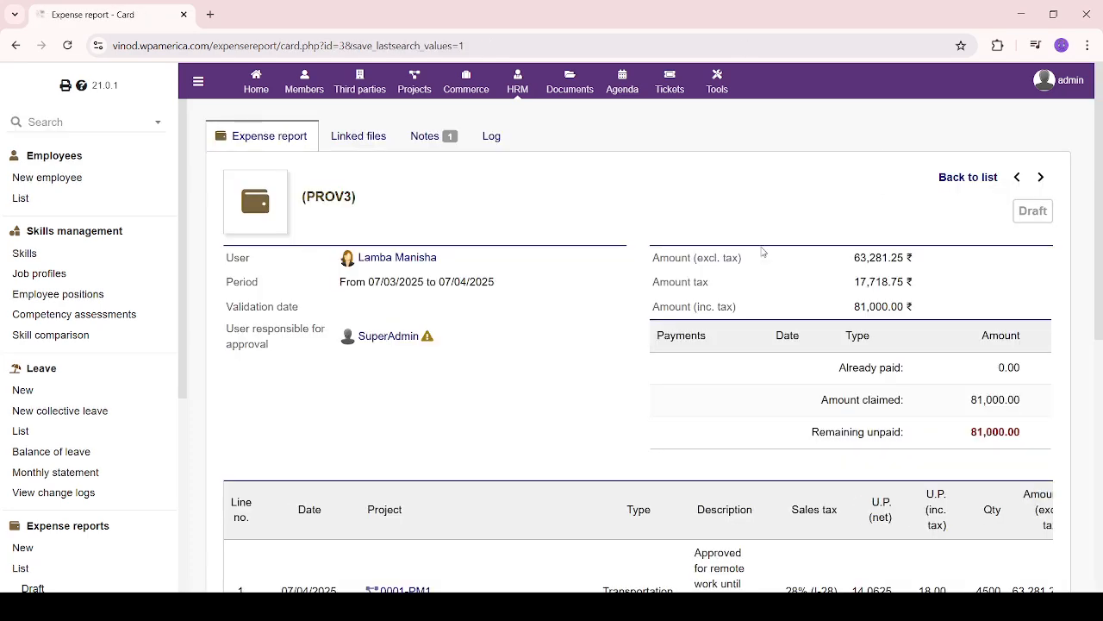
Validate PROV3 and submit it for approval, confirming it becomes ER2507-0002 at 81,000.00 ₹
scroll(636, 397, "down", 5)
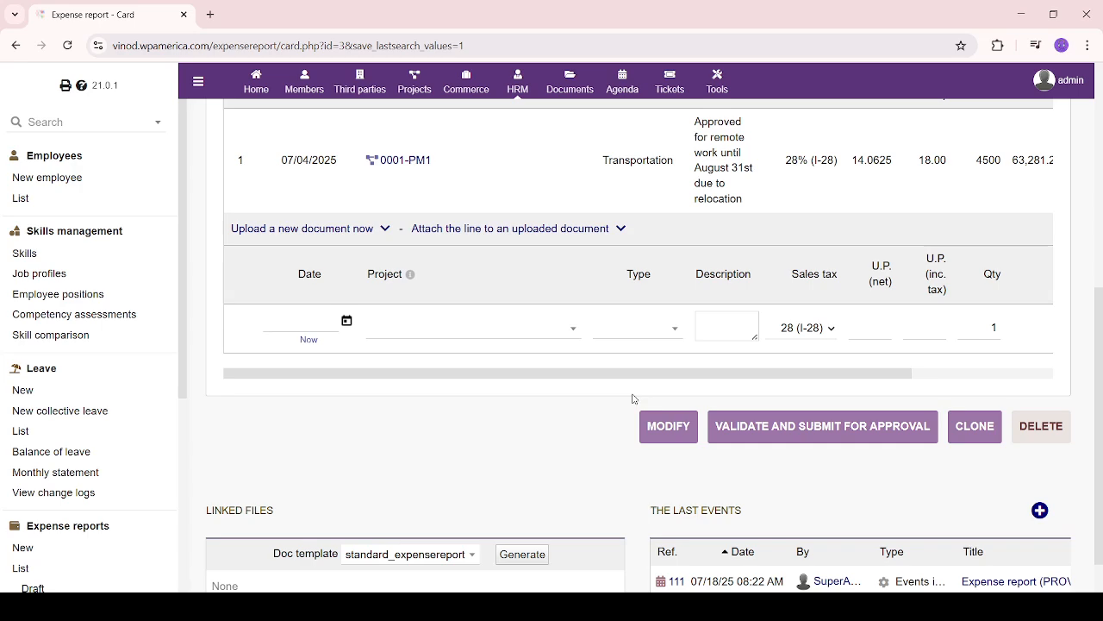
left_click(888, 432)
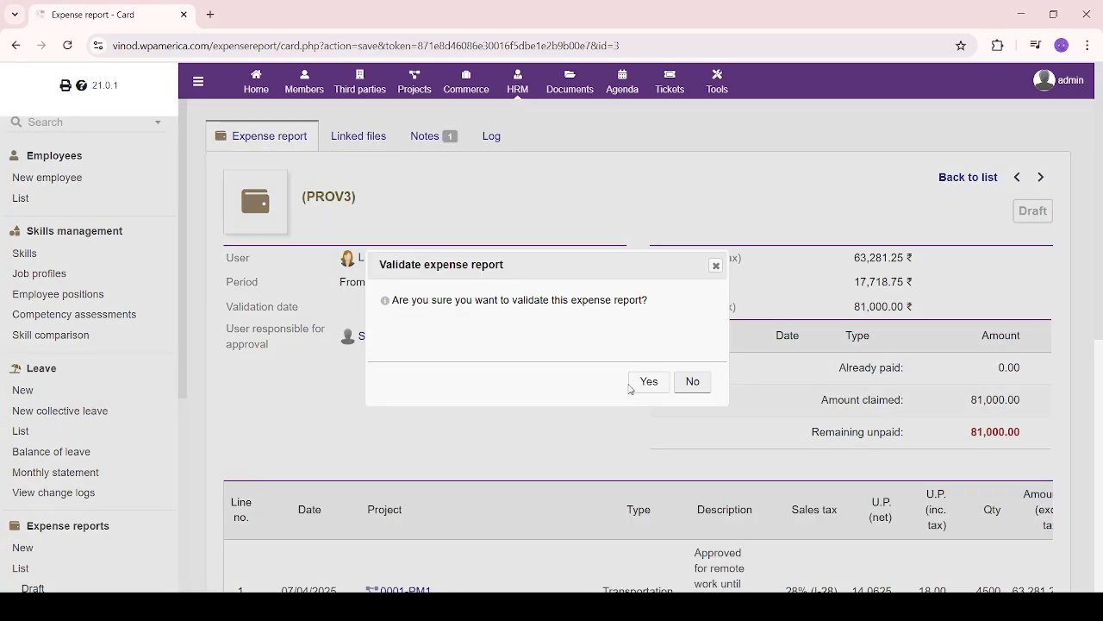
left_click(645, 382)
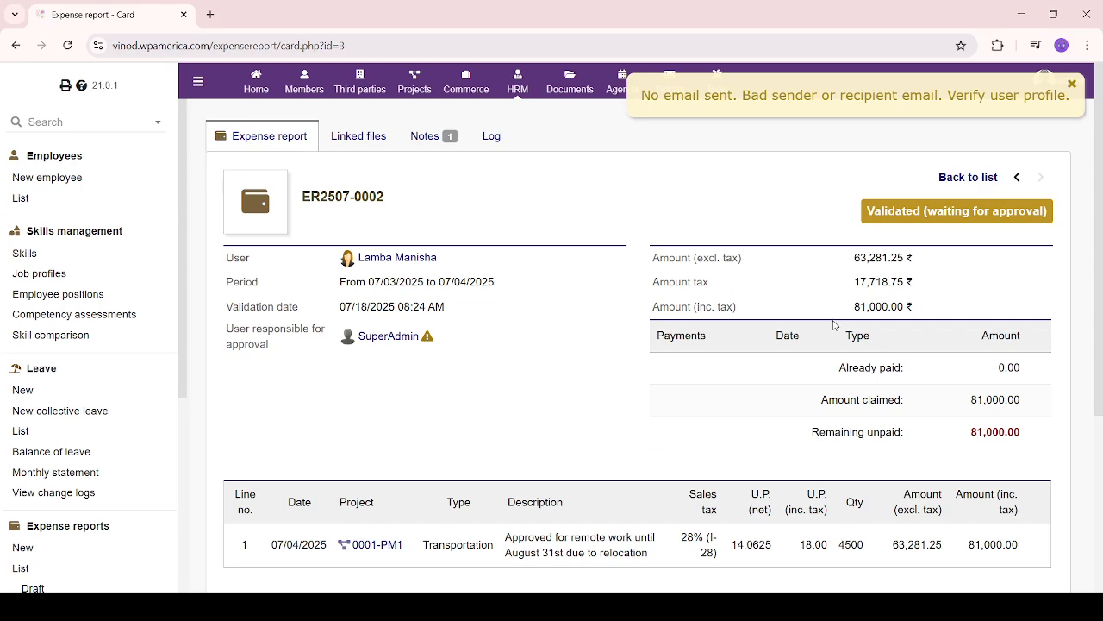
left_click_drag(836, 325, 992, 307)
left_click(394, 455)
scroll(393, 458, "down", 3)
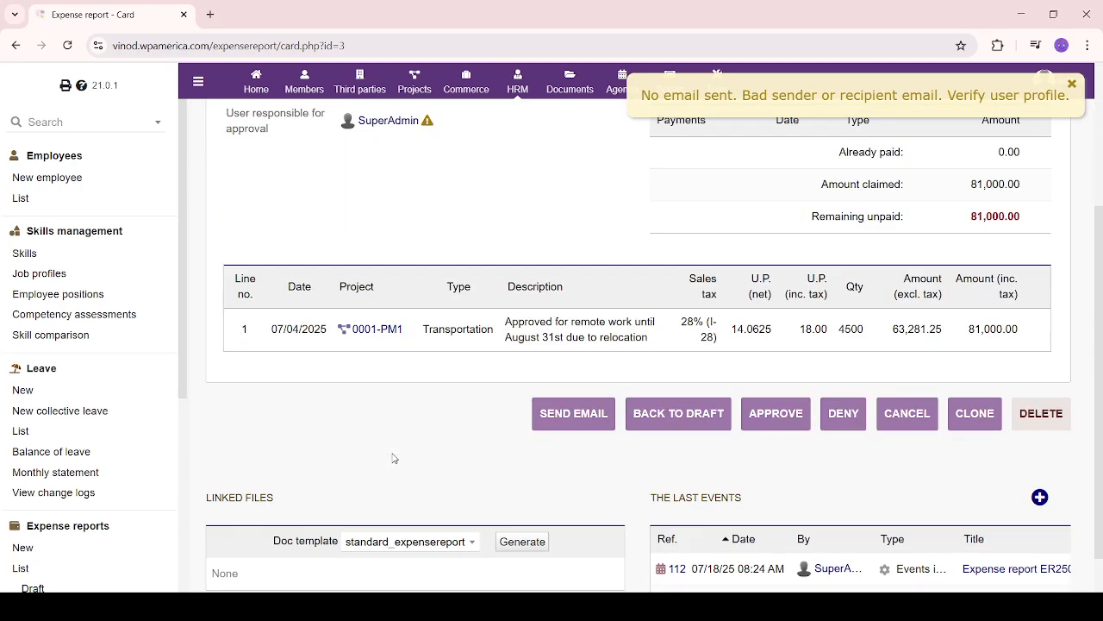
scroll(393, 457, "up", 3)
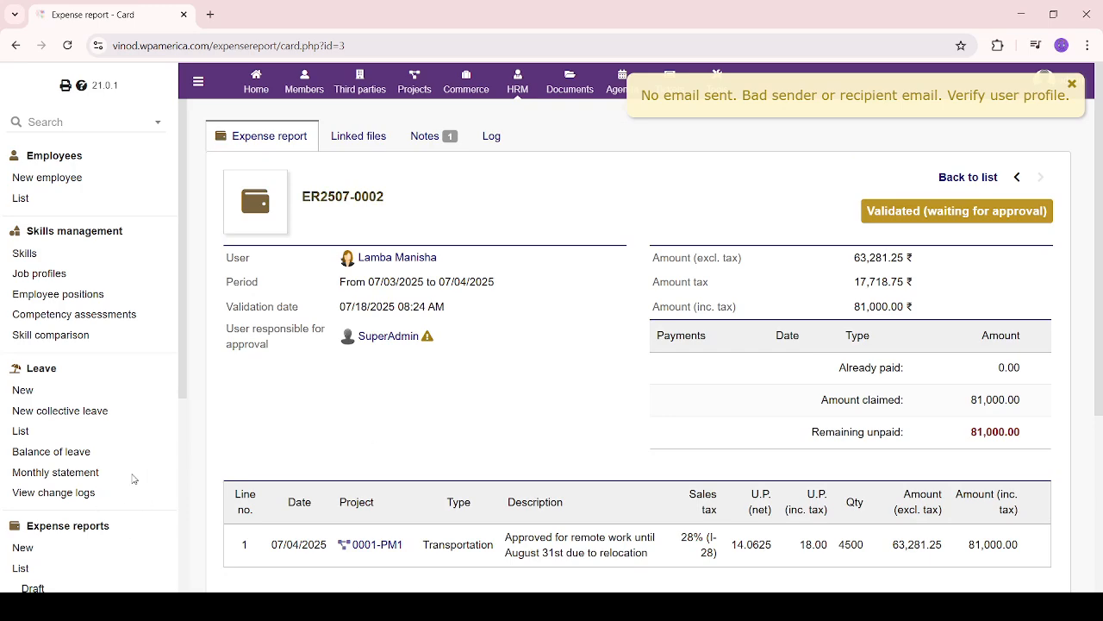
scroll(128, 448, "down", 4)
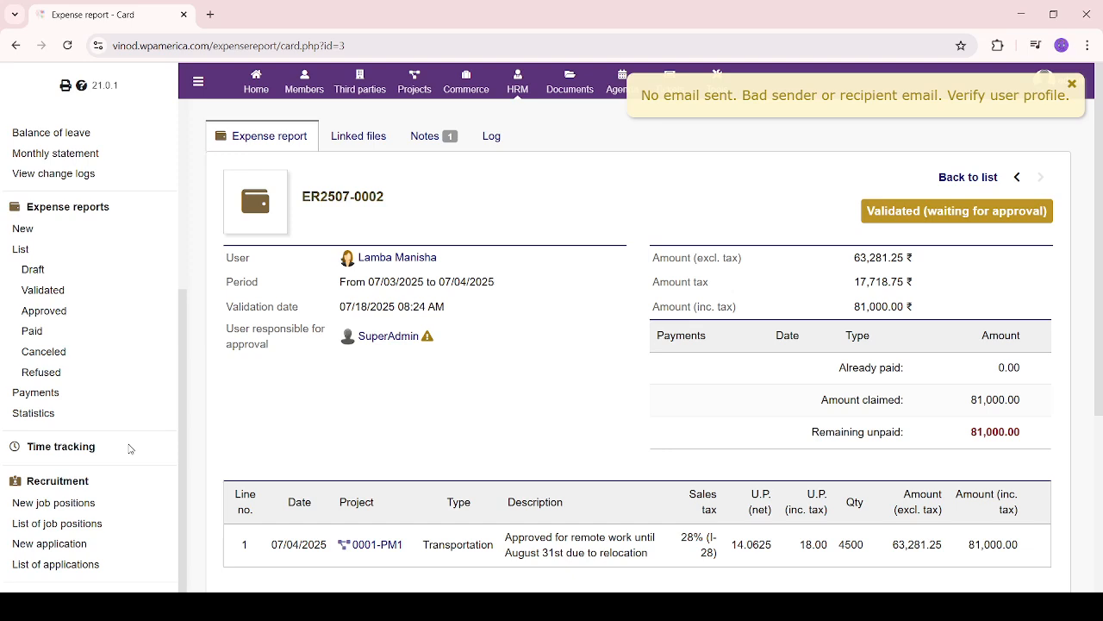
Check the Validated filter (2 reports, 706,050.00) and empty Approved filter, ending on Validated
left_click(50, 293)
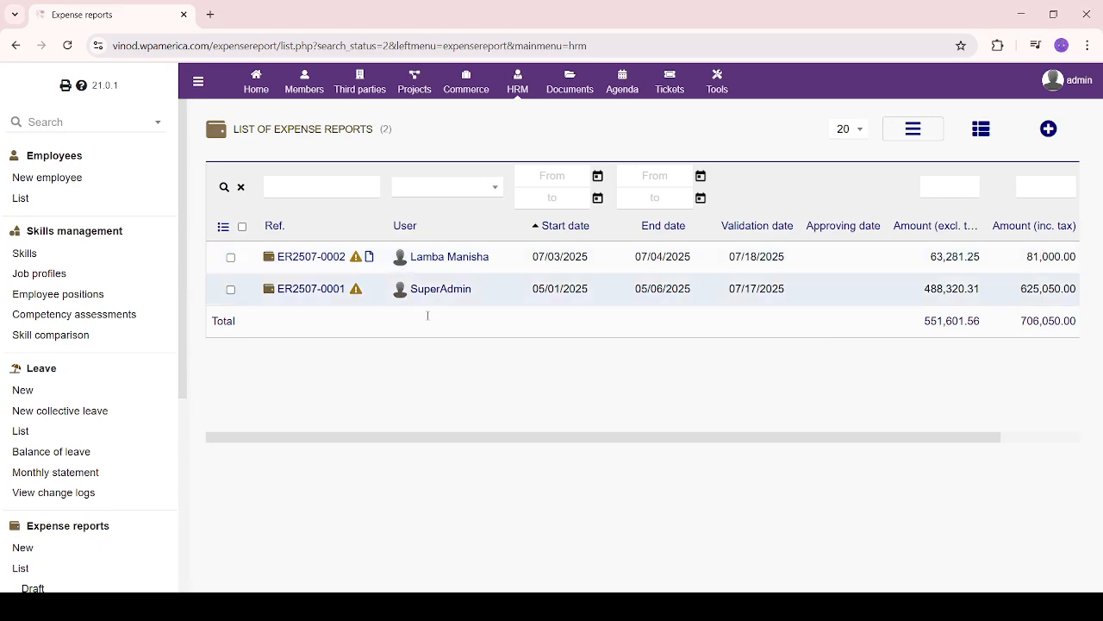
scroll(52, 482, "down", 2)
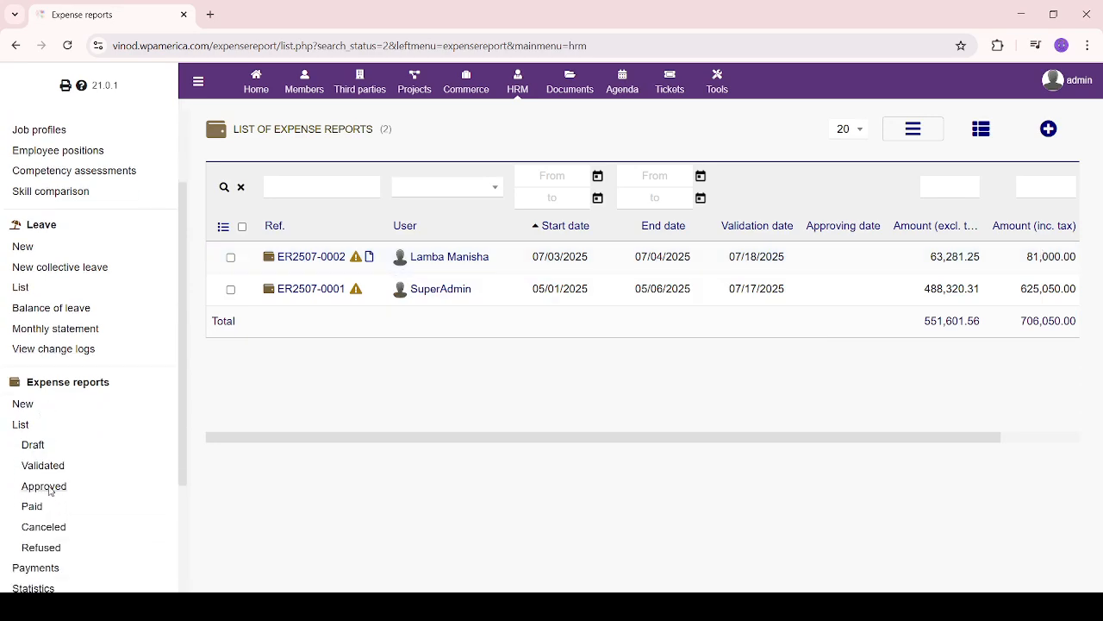
left_click(49, 487)
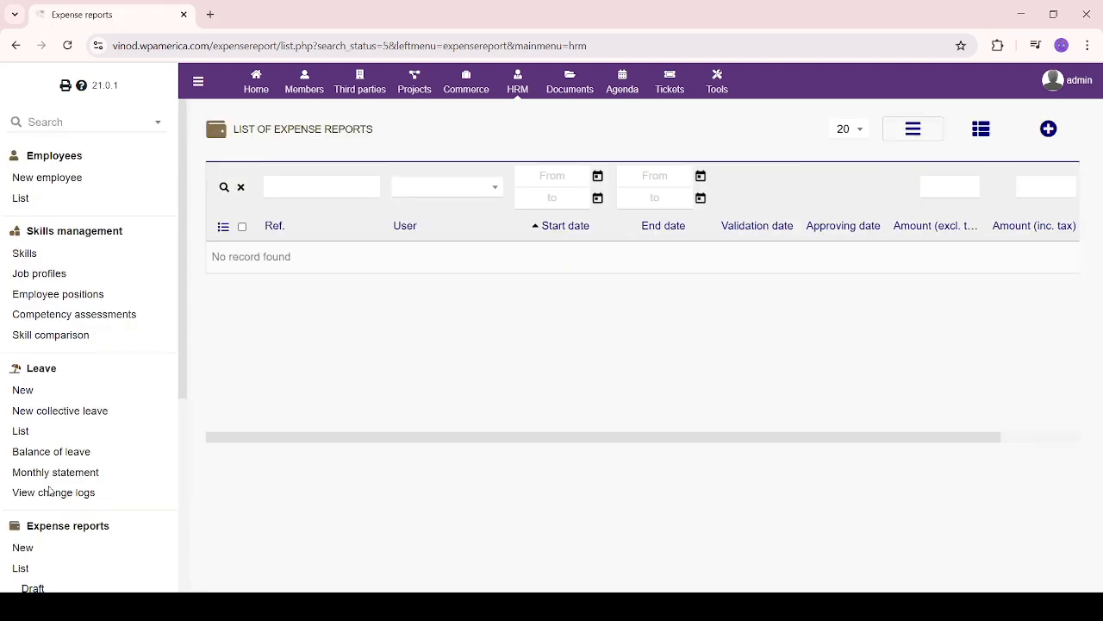
scroll(51, 479, "down", 3)
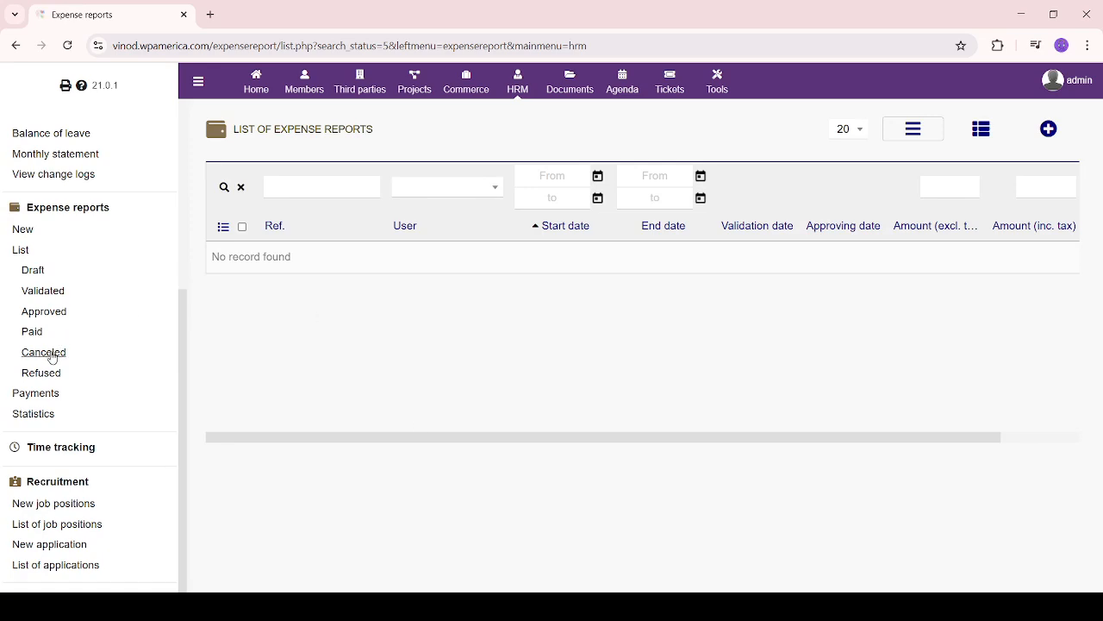
left_click(50, 291)
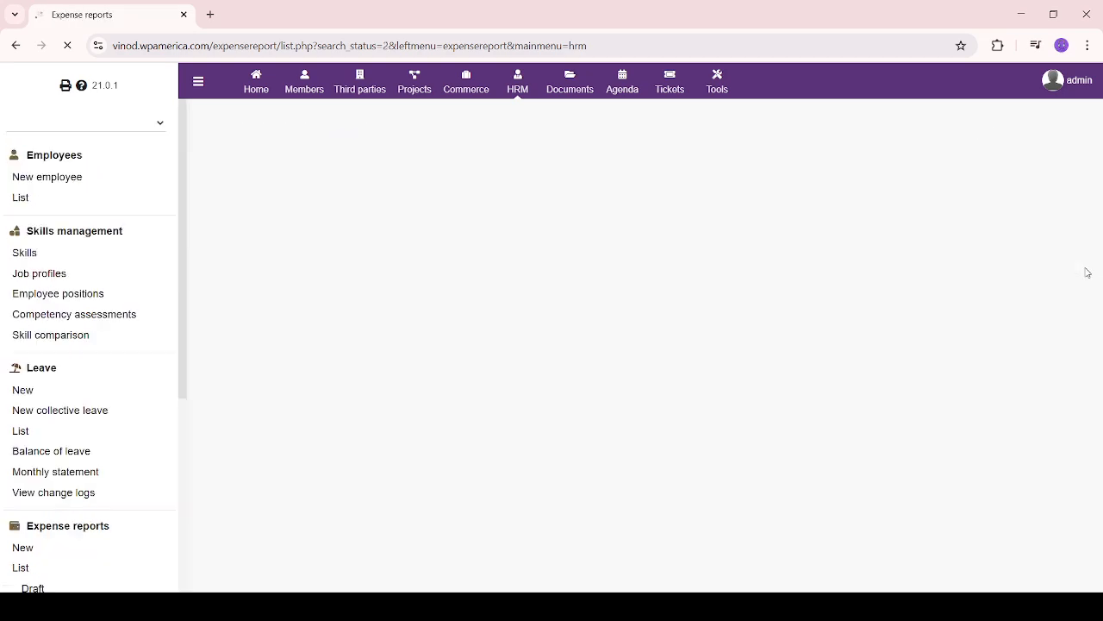
Open ER2507-0002 and approve it, confirming with Yes
left_click(308, 257)
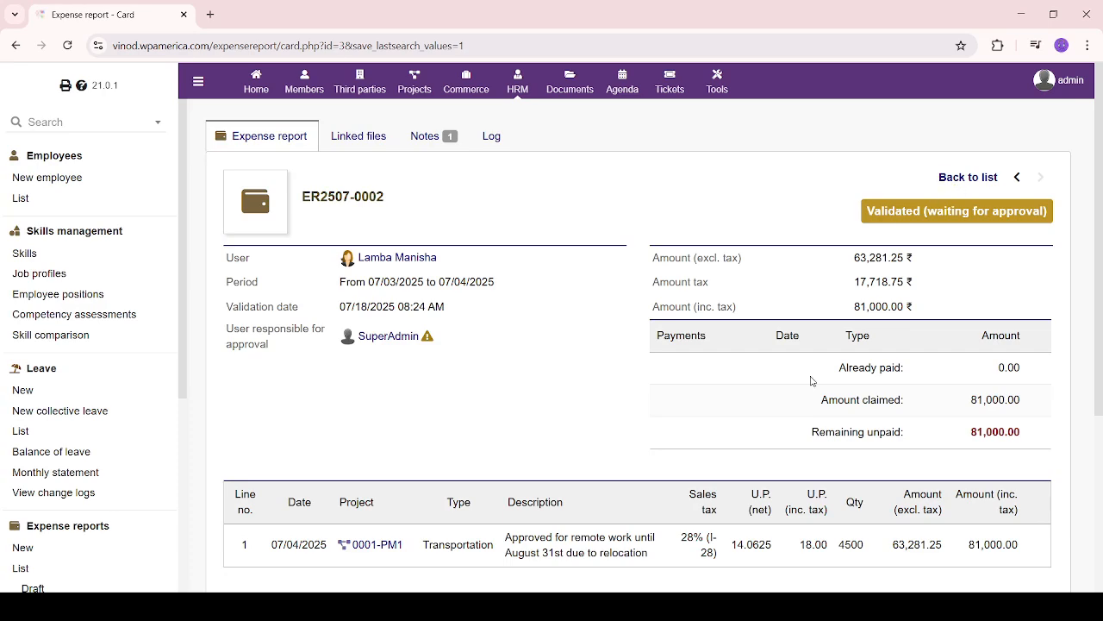
scroll(814, 379, "down", 3)
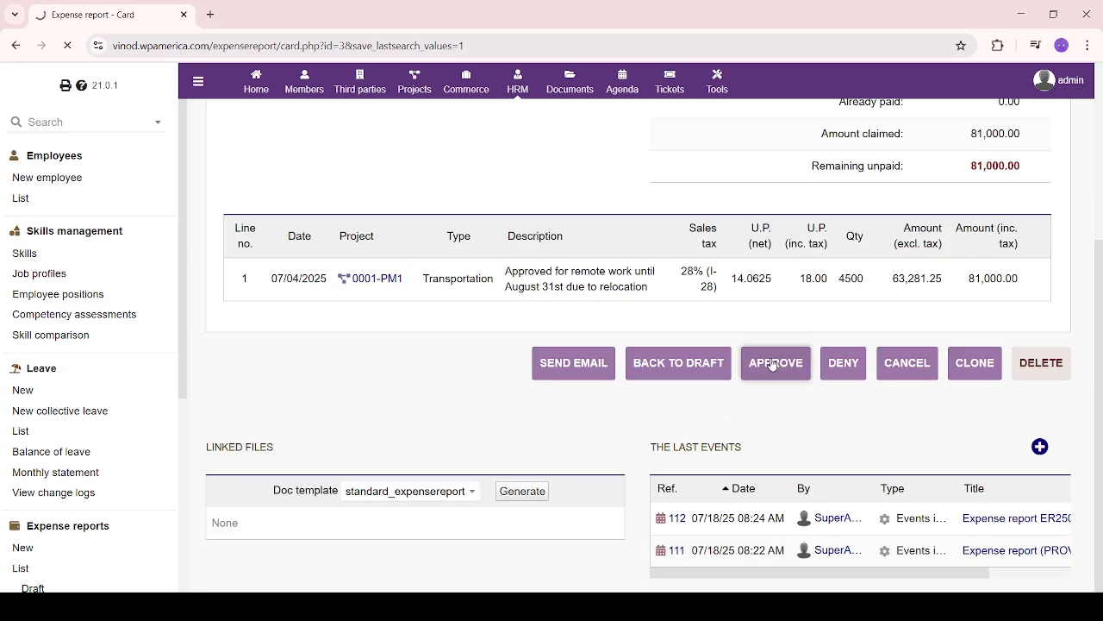
left_click(774, 364)
left_click(649, 382)
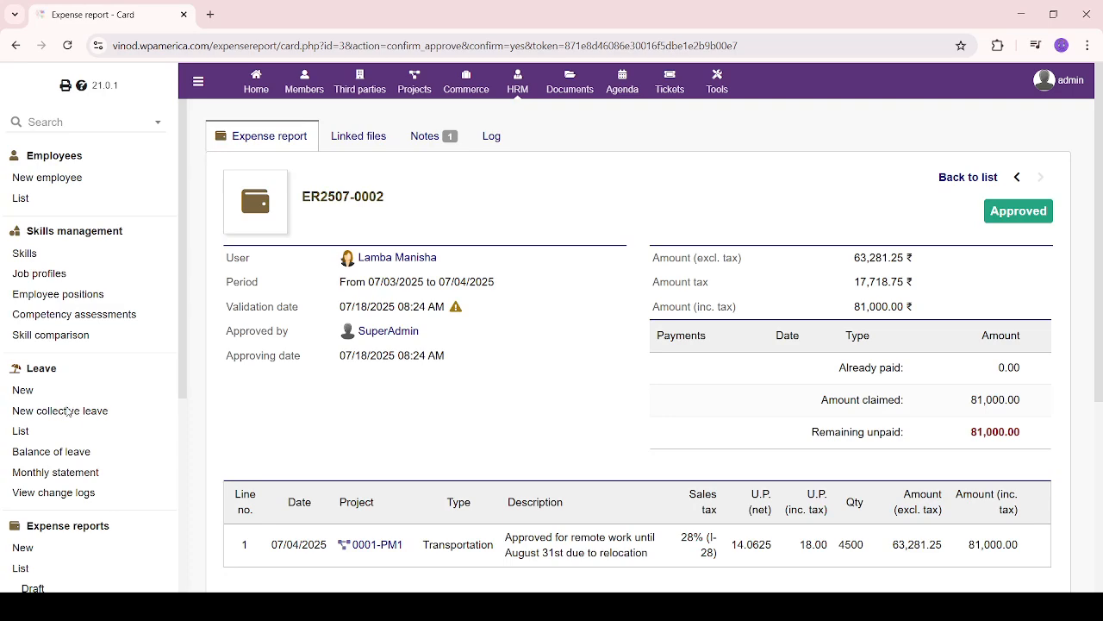
scroll(78, 517, "down", 3)
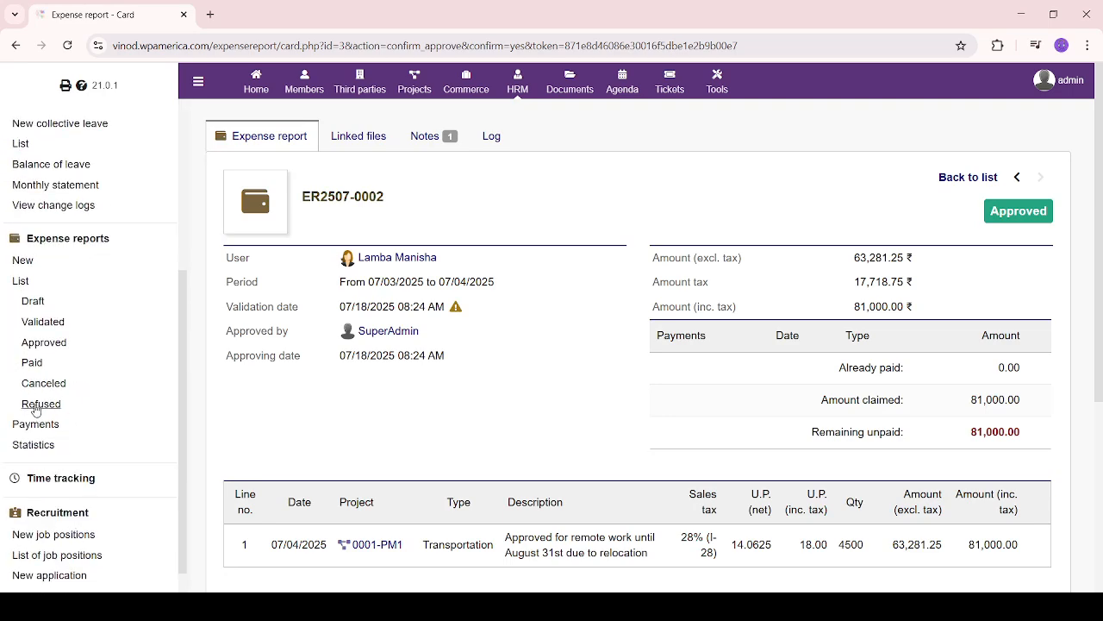
Check the Approved and Paid filters, then reopen ER2507-0002 from the Approved list
left_click(44, 343)
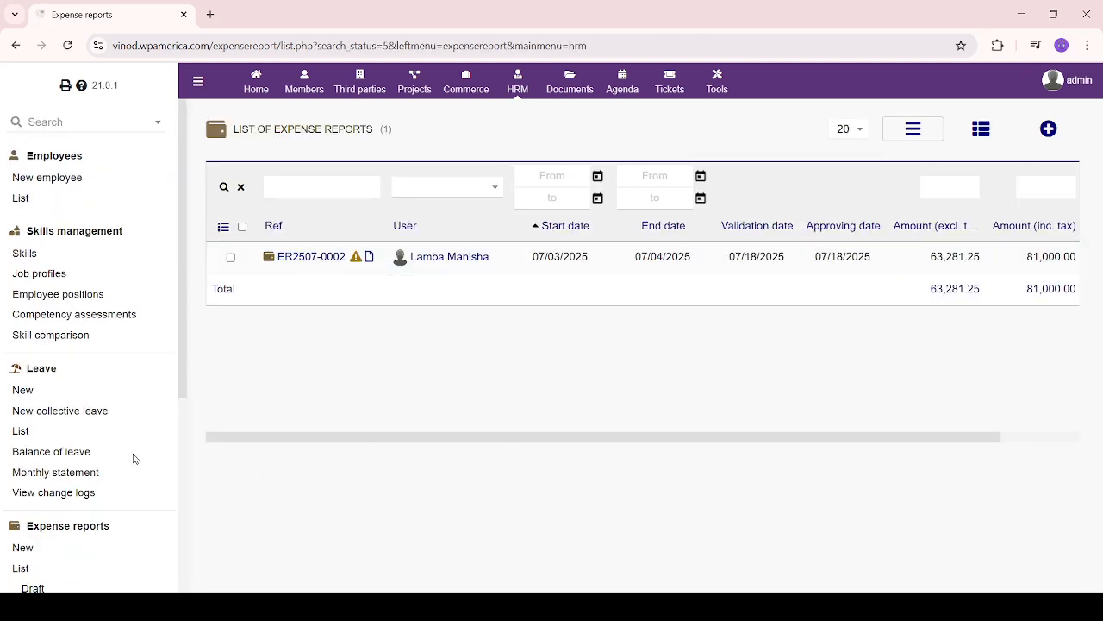
scroll(134, 458, "down", 3)
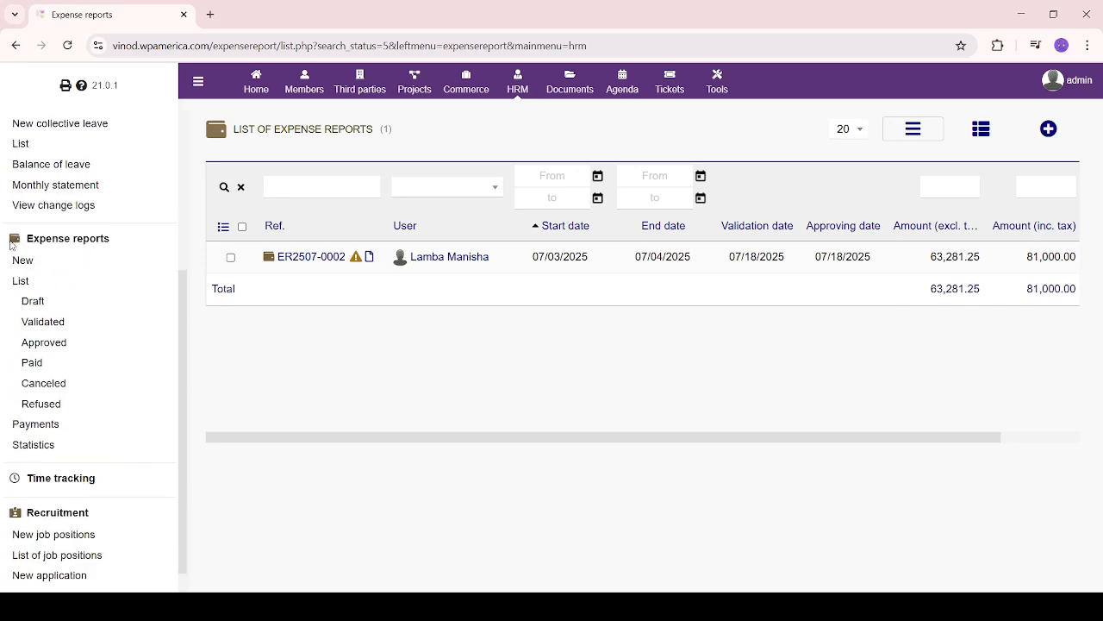
left_click(34, 363)
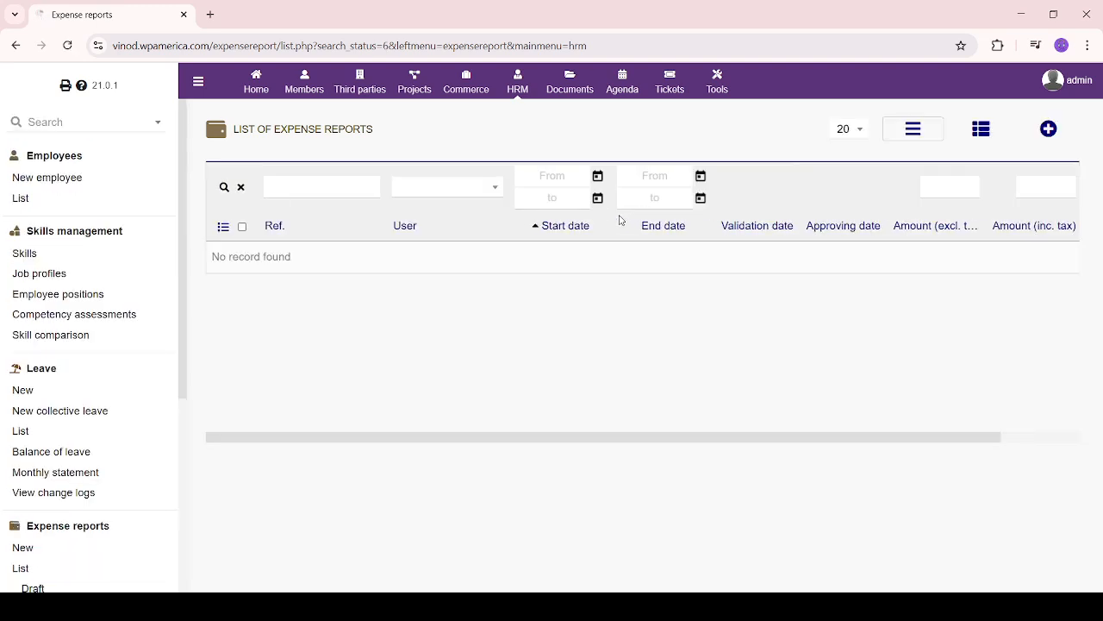
scroll(61, 469, "down", 4)
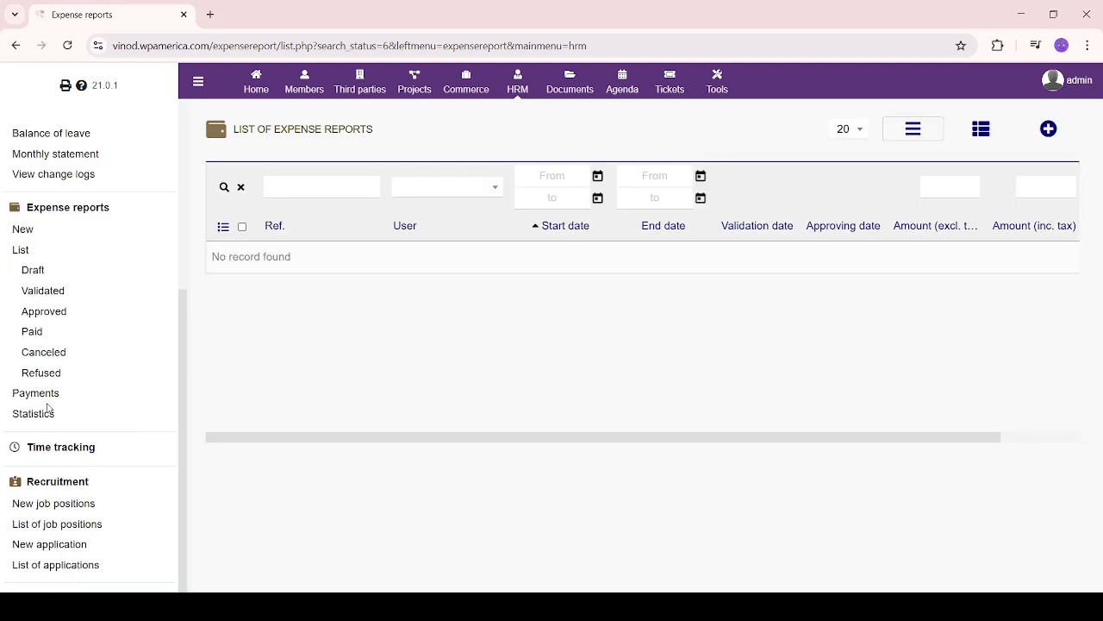
left_click(44, 316)
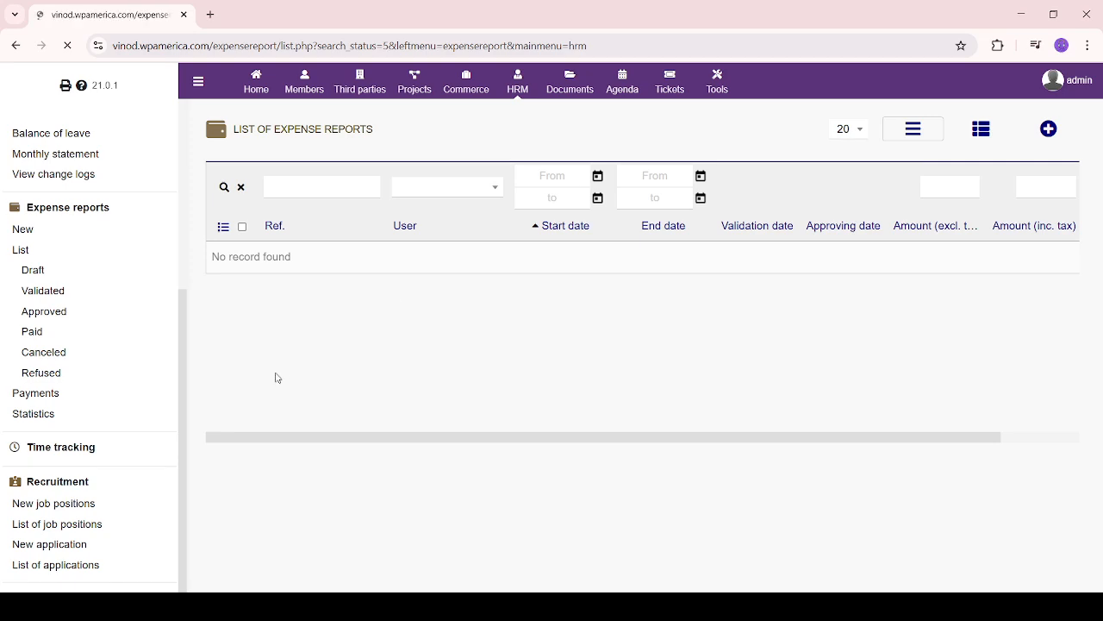
left_click(309, 257)
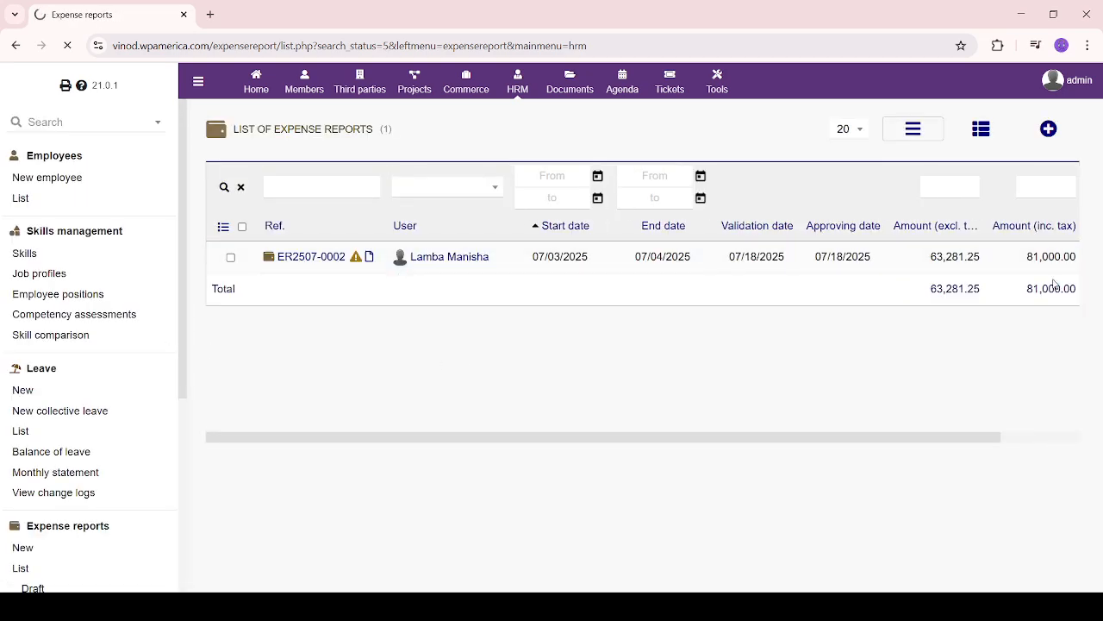
scroll(614, 451, "down", 3)
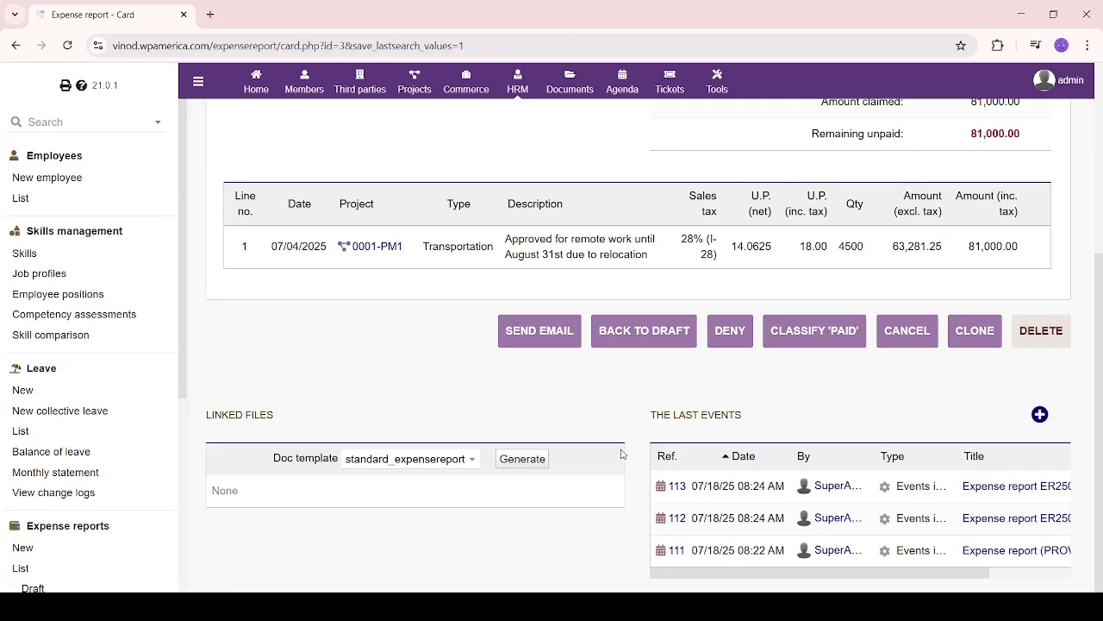
Classify expense report ER2507-0002 as paid and check its logged 'paid' event
left_click_drag(457, 320, 649, 330)
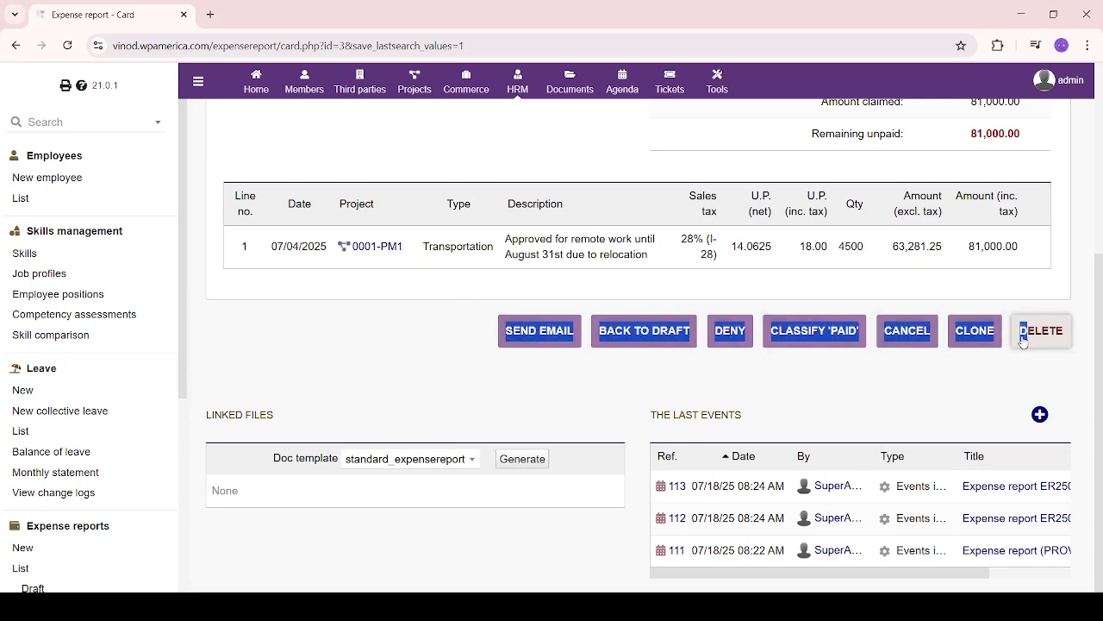
left_click(820, 381)
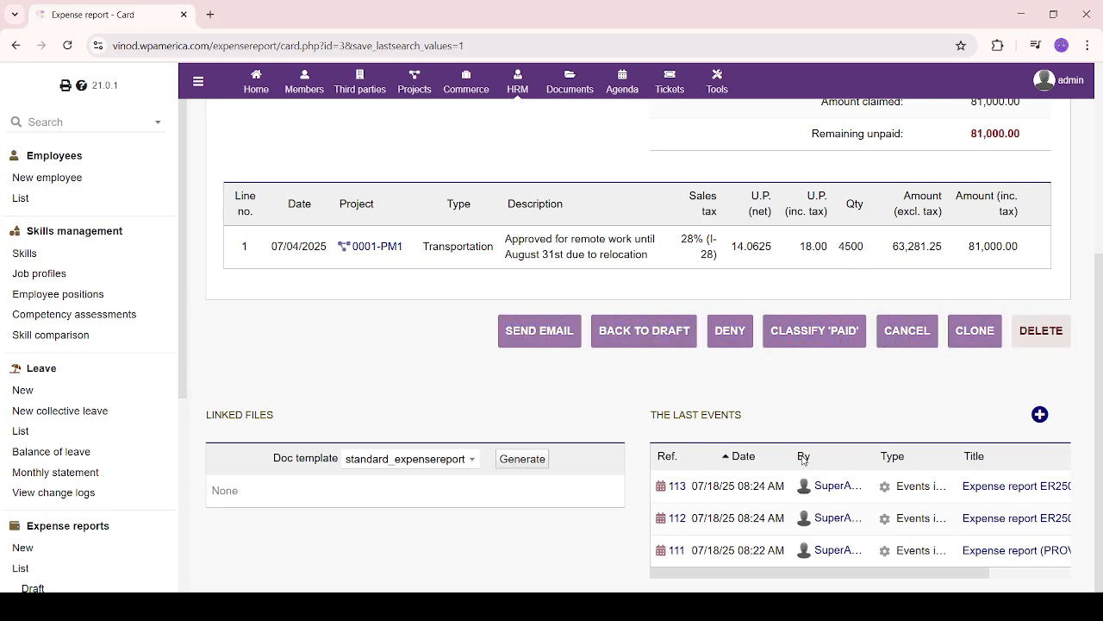
left_click(833, 338)
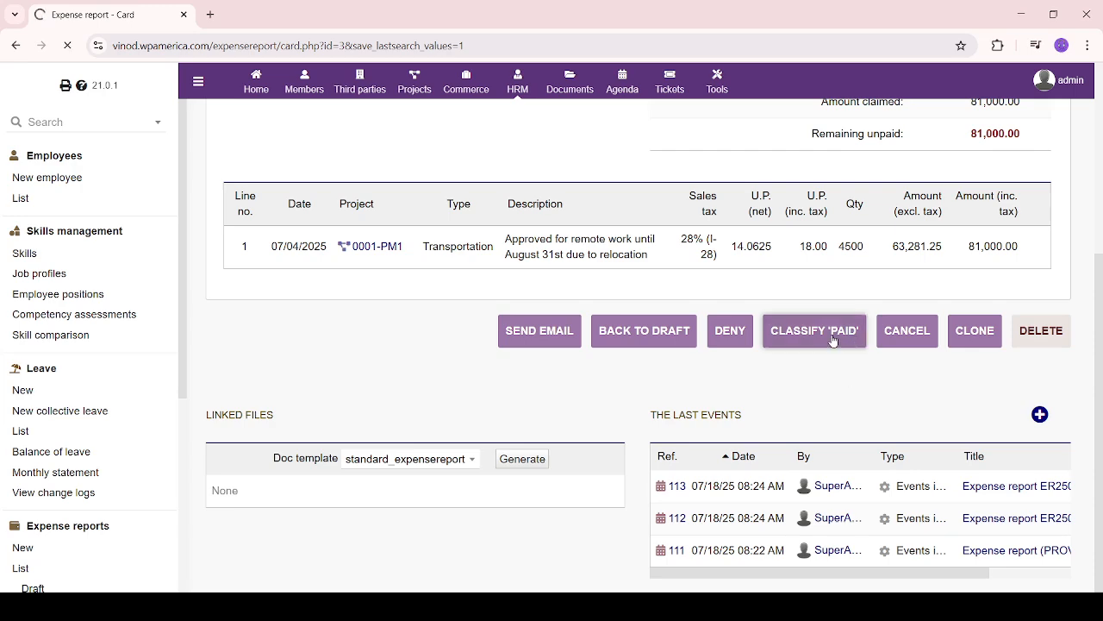
scroll(544, 408, "down", 4)
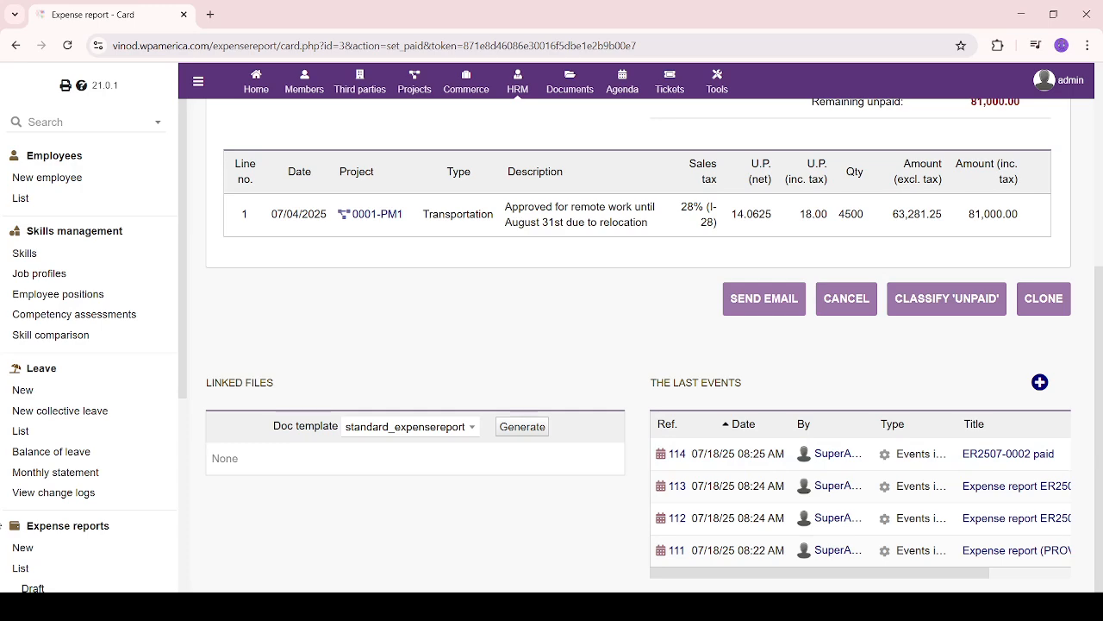
scroll(95, 509, "down", 3)
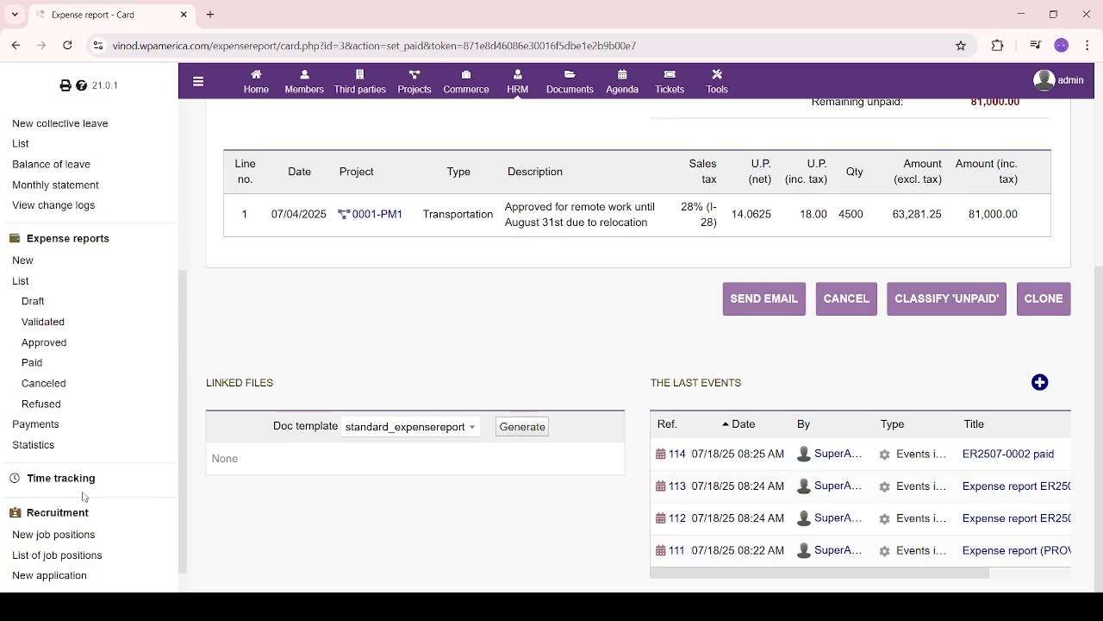
Show the paid, then the canceled expense report lists
left_click(39, 369)
scroll(68, 460, "down", 4)
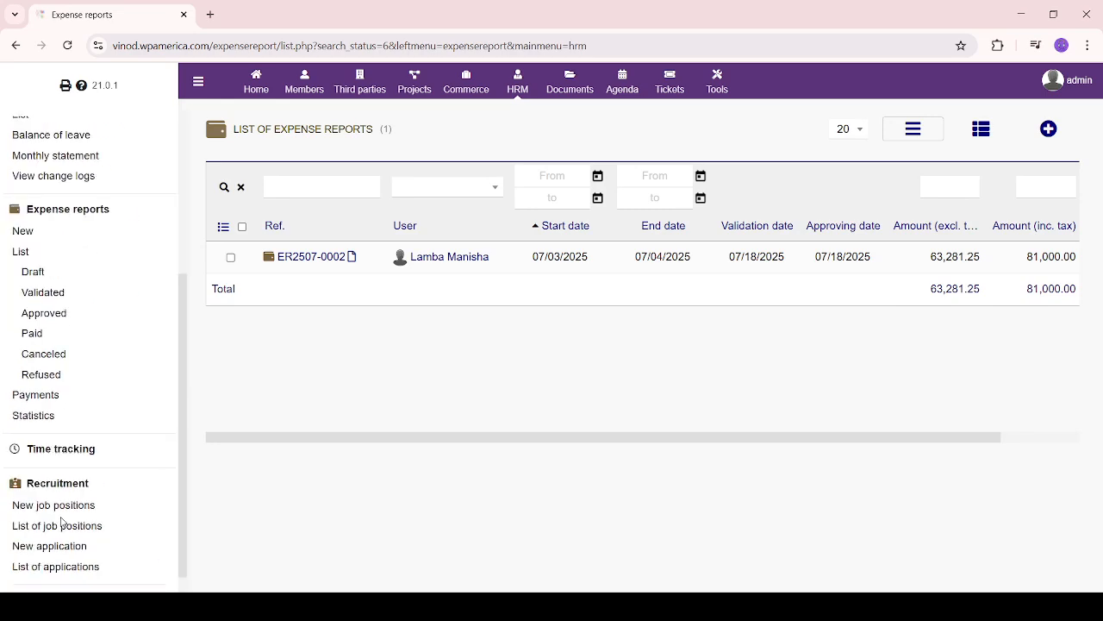
left_click(54, 358)
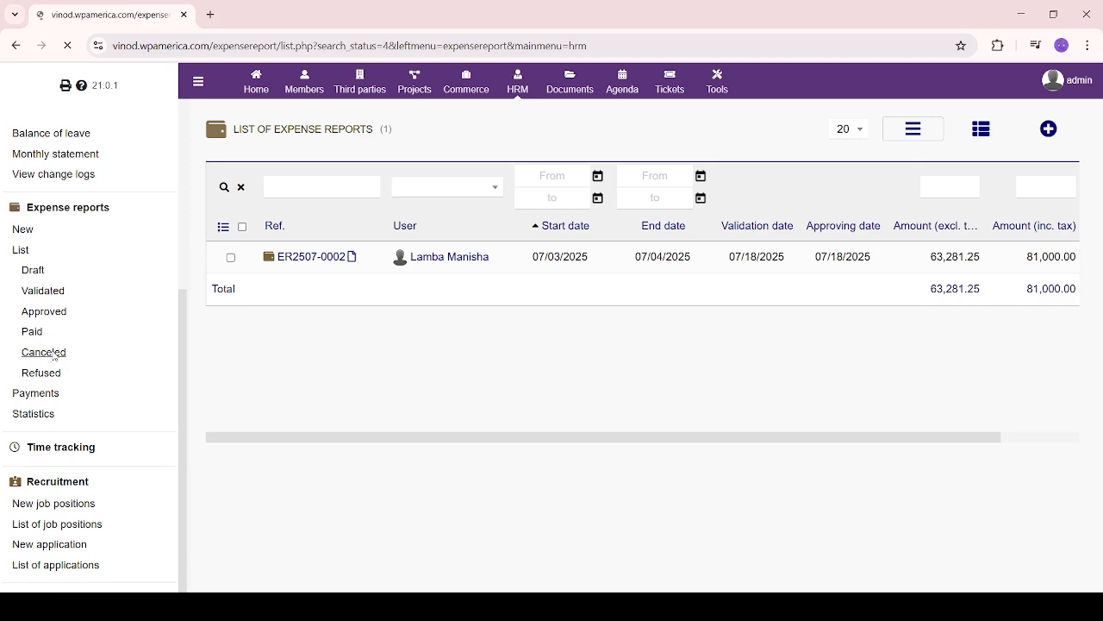
scroll(76, 493, "down", 3)
scroll(78, 497, "down", 2)
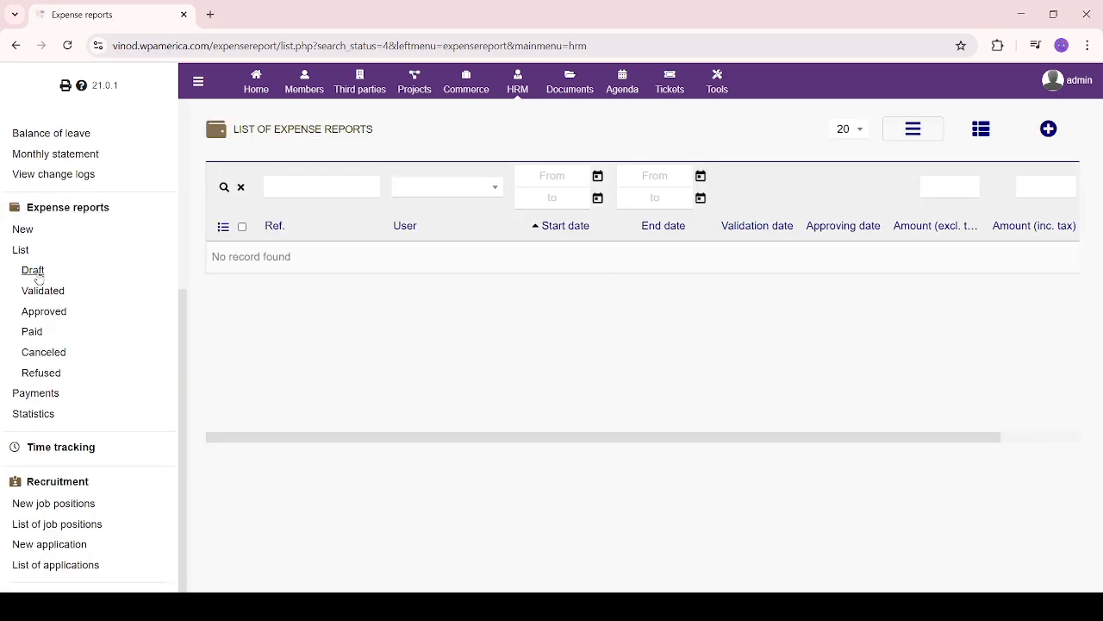
Show the validated expense reports list and reload it
left_click(49, 292)
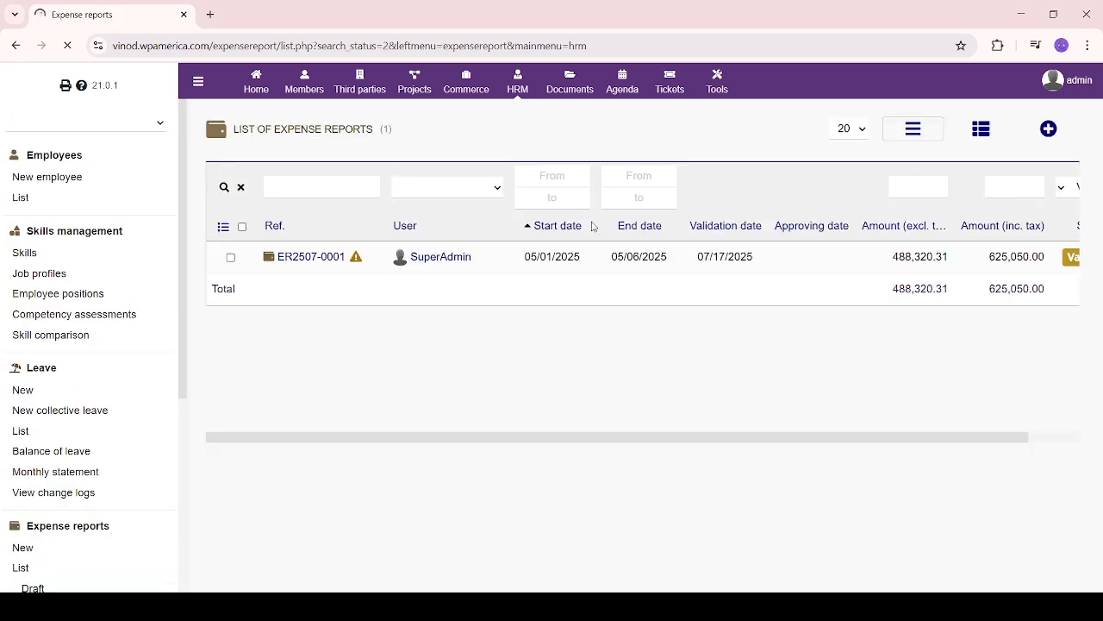
mouse_move(314, 269)
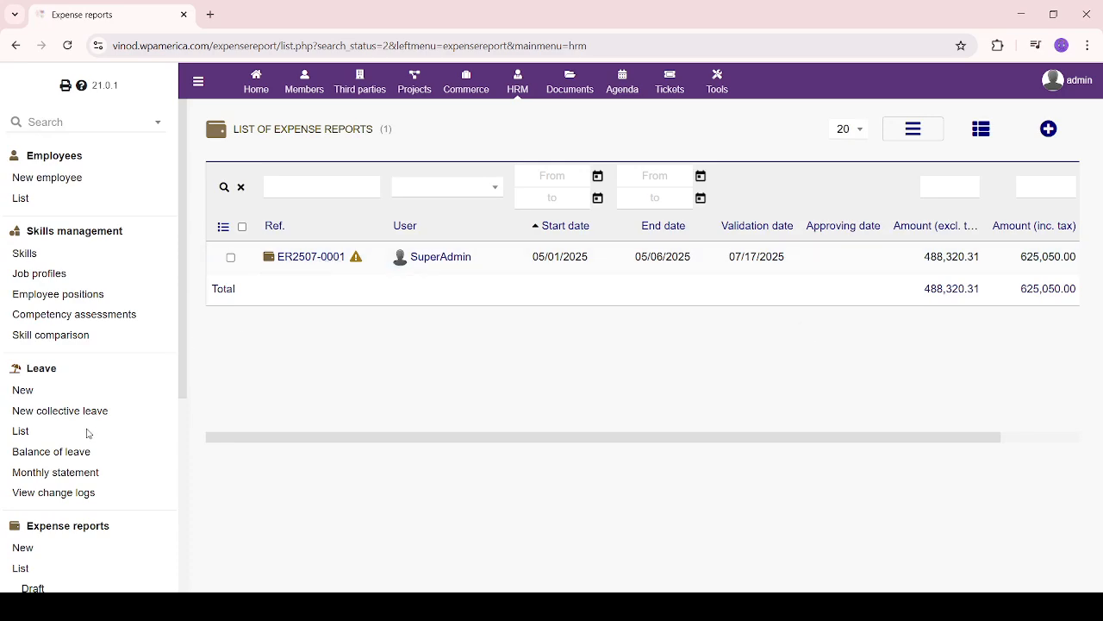
scroll(33, 511, "down", 5)
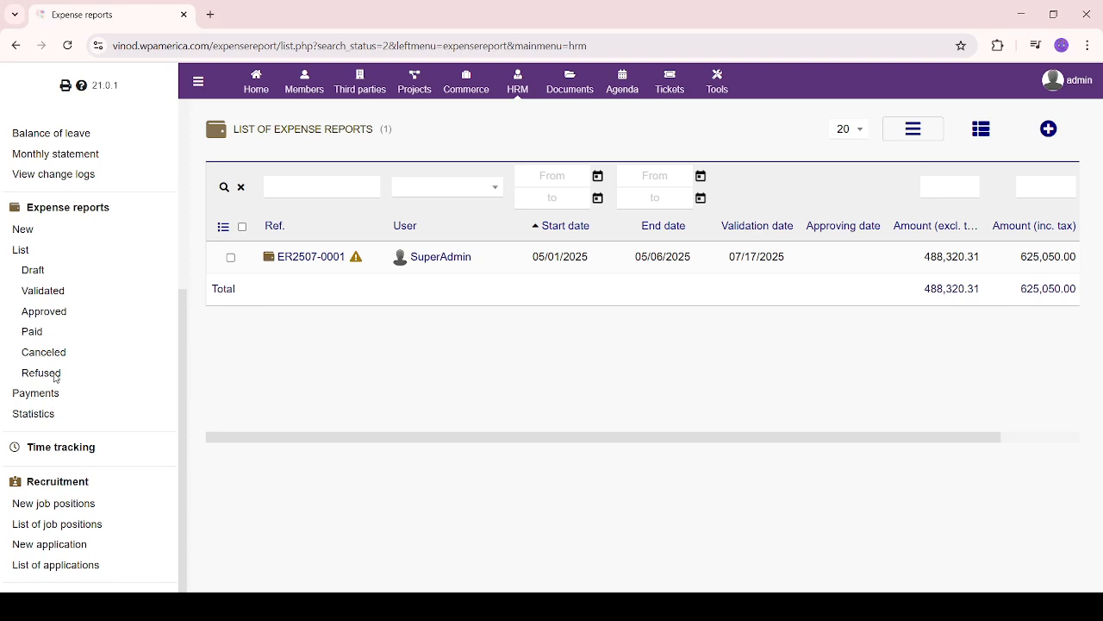
left_click(39, 291)
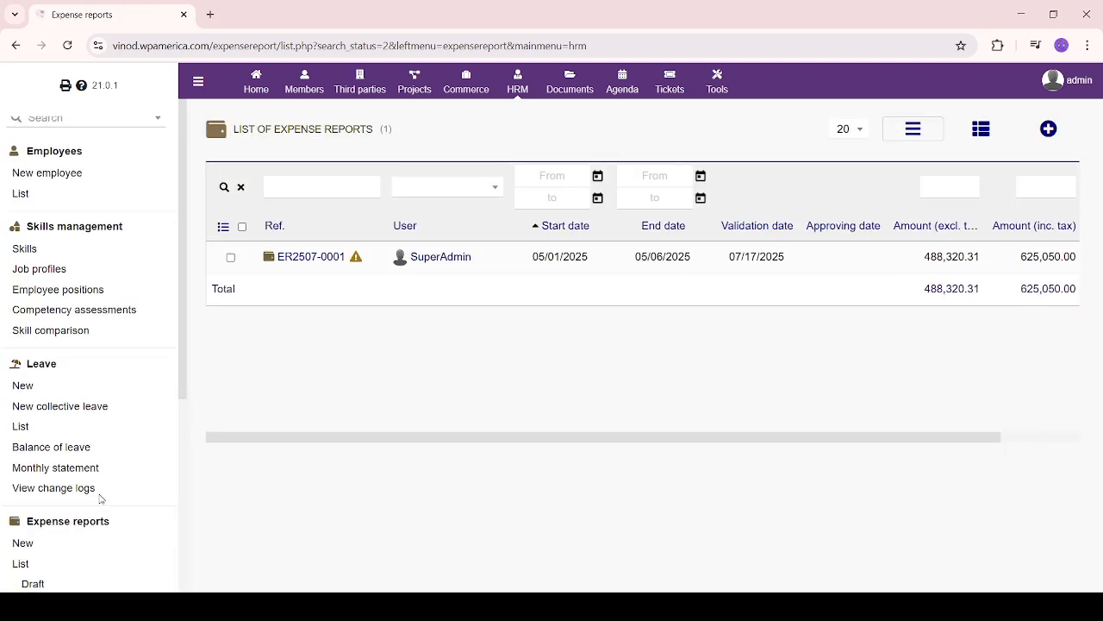
scroll(98, 495, "down", 3)
Show the draft expense reports (PROV2), then return to the full list of all reports
left_click(34, 380)
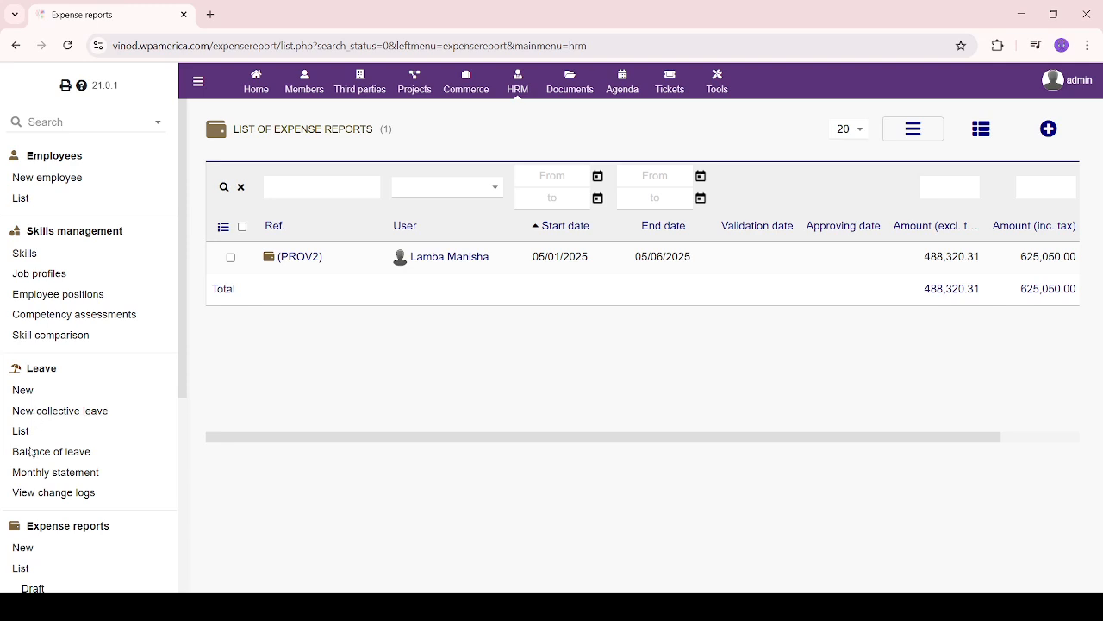
scroll(36, 481, "down", 4)
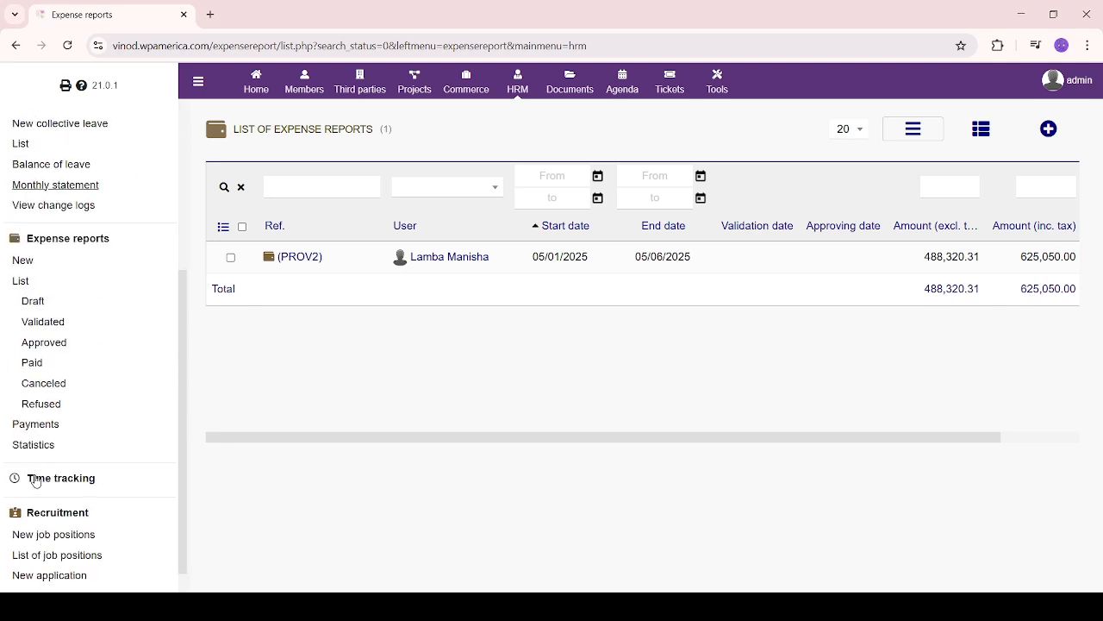
left_click(28, 302)
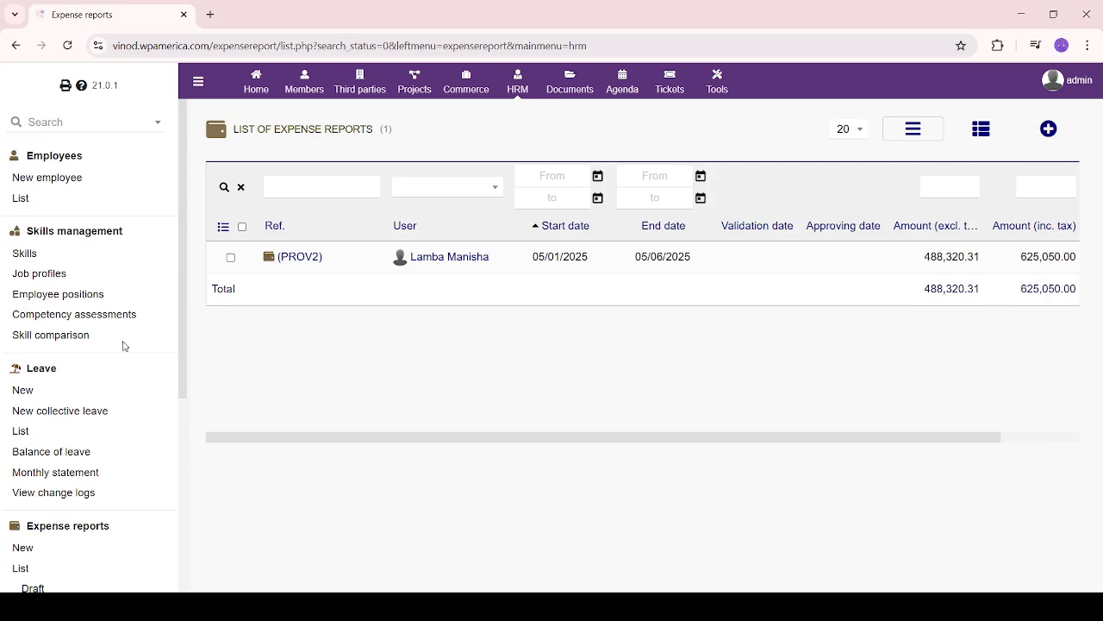
scroll(76, 385, "down", 3)
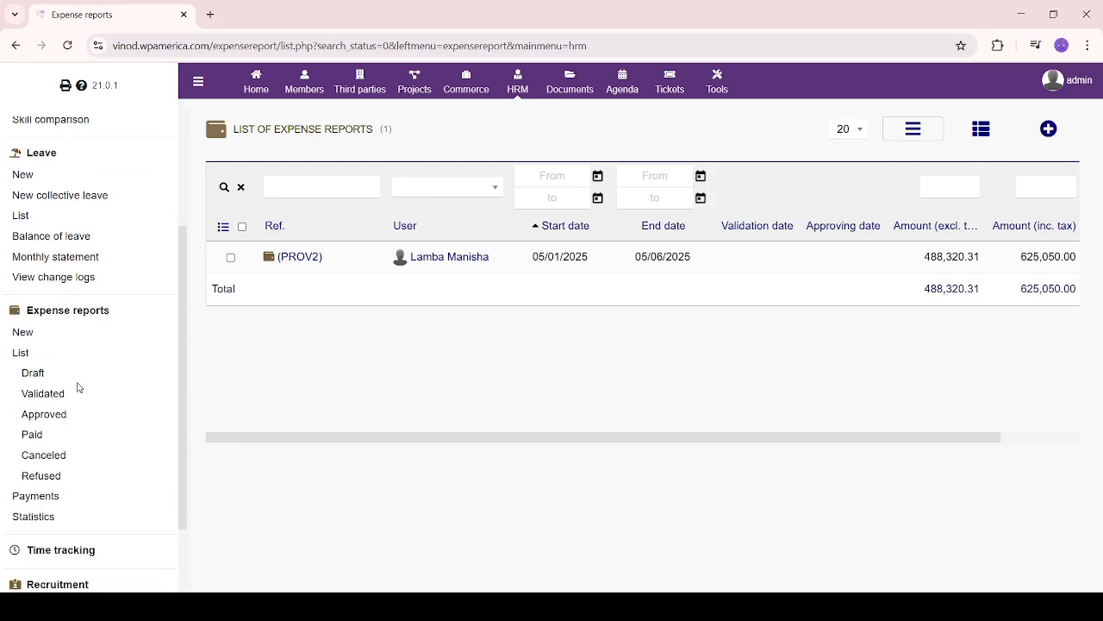
left_click(26, 355)
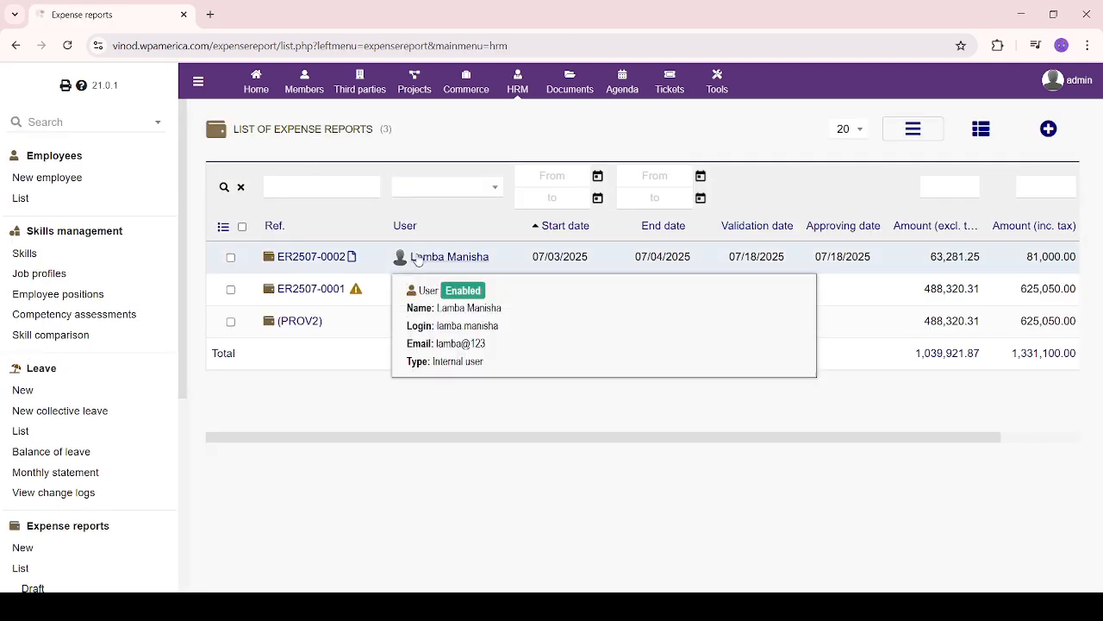
Open expense report ER2507-0001 and approve it
mouse_move(449, 295)
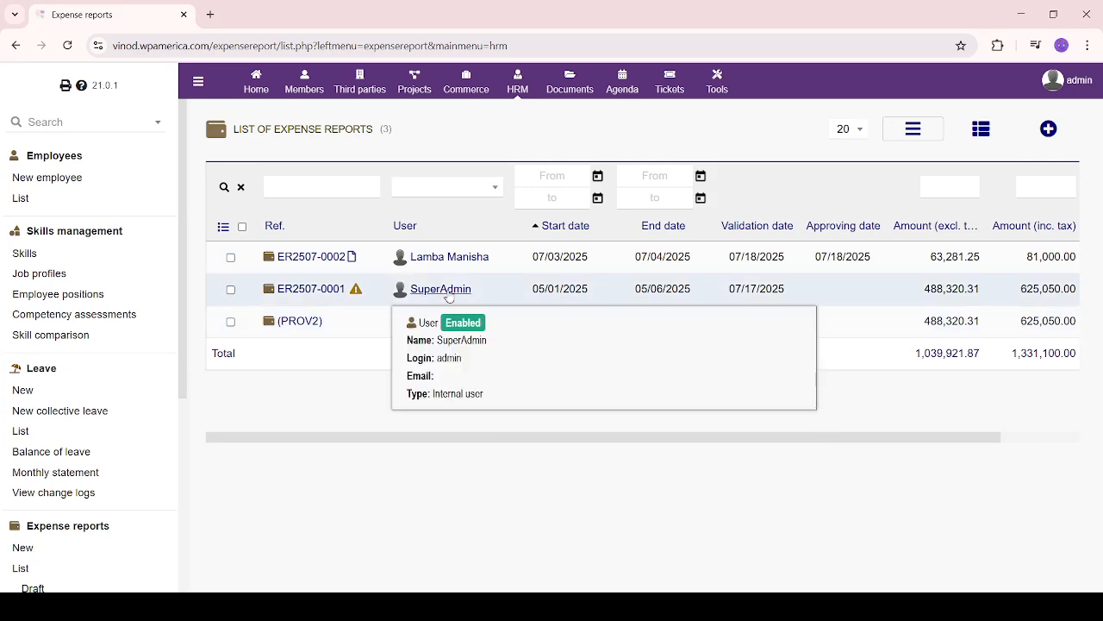
left_click(312, 291)
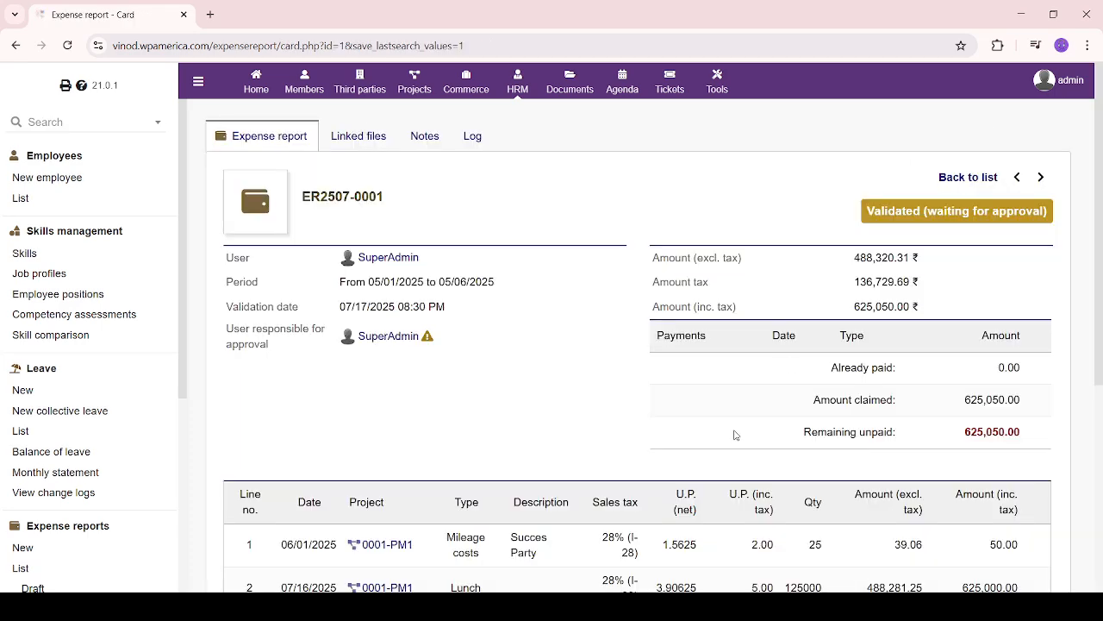
scroll(734, 435, "down", 4)
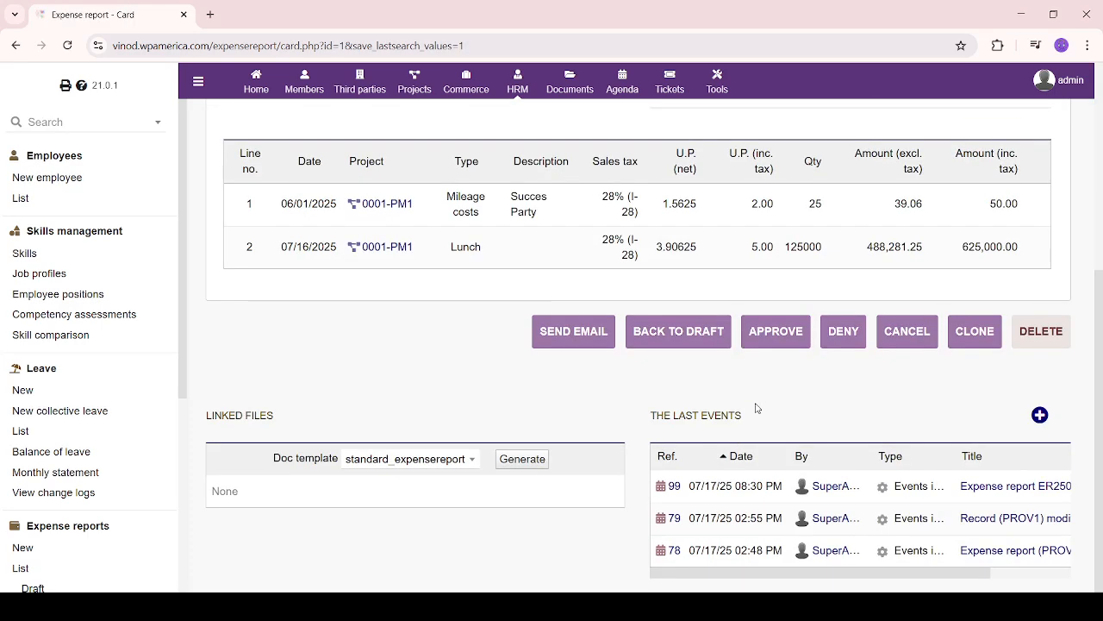
left_click(774, 336)
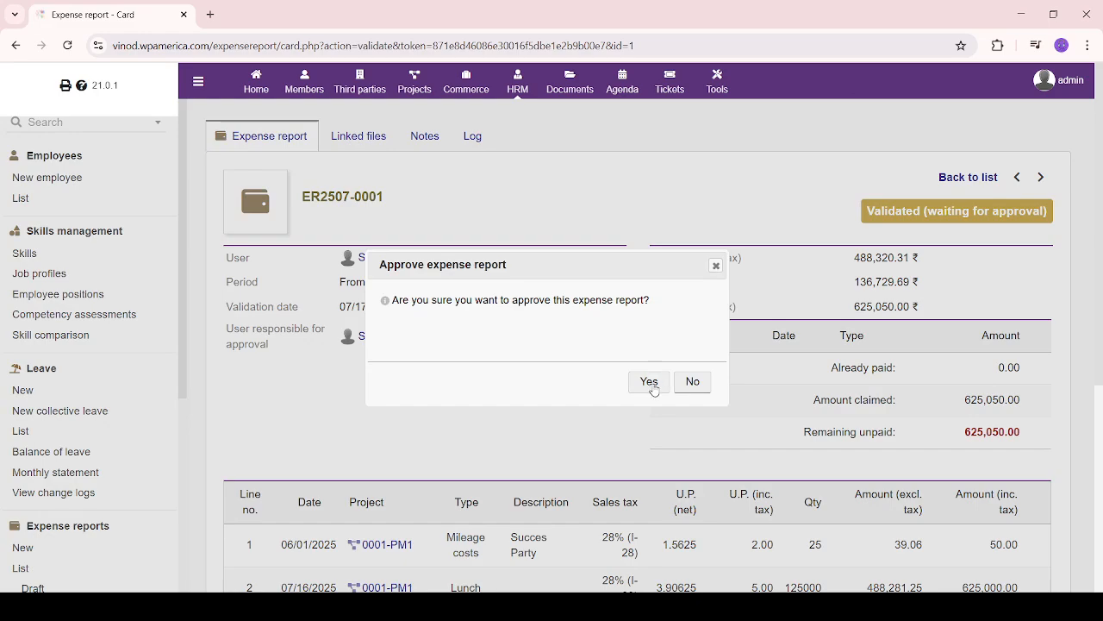
left_click(655, 391)
Classify ER2507-0001 as paid
scroll(582, 456, "down", 5)
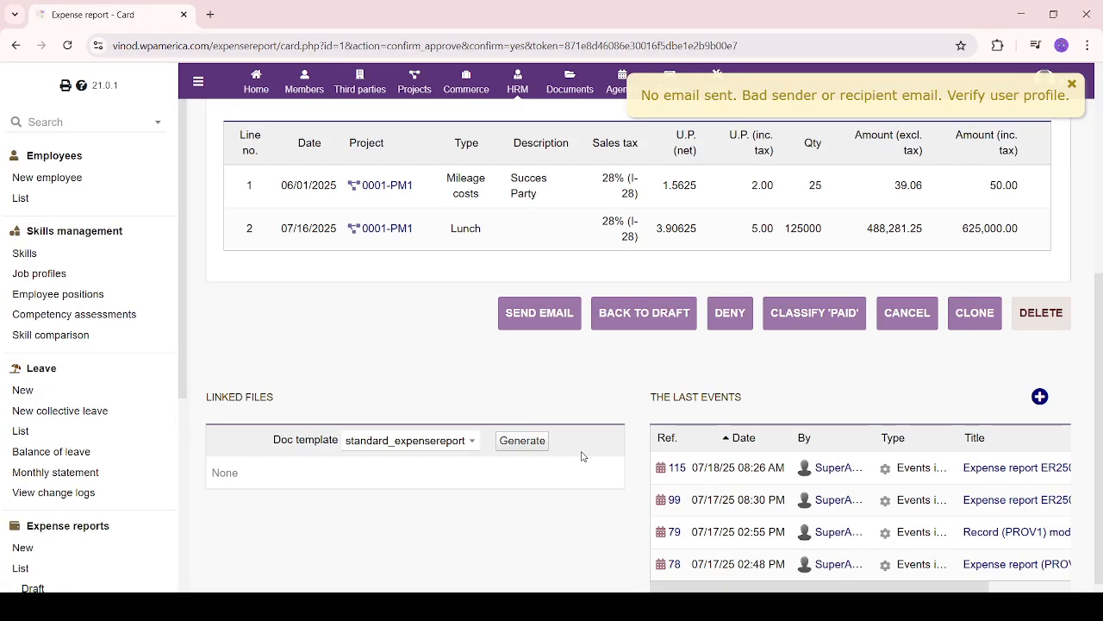
left_click(826, 321)
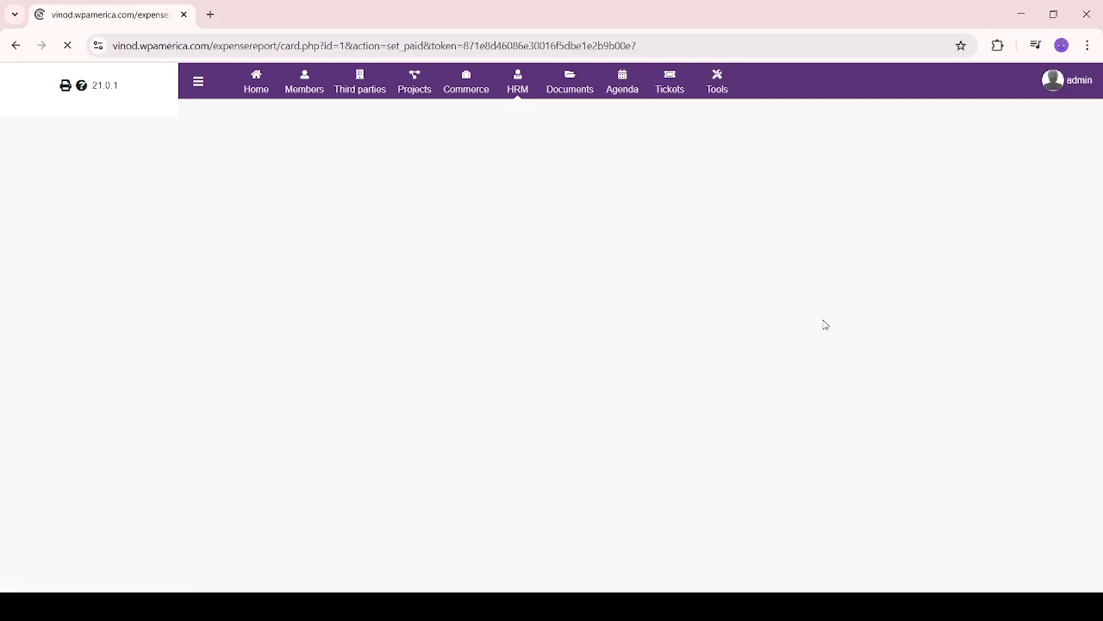
scroll(826, 321, "down", 5)
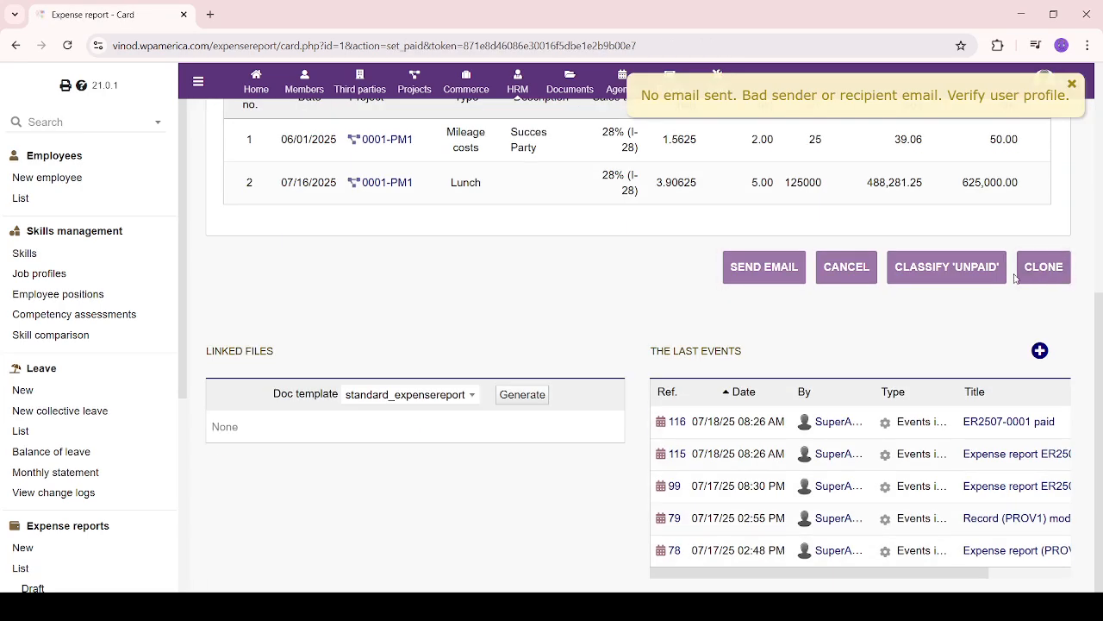
scroll(91, 442, "down", 3)
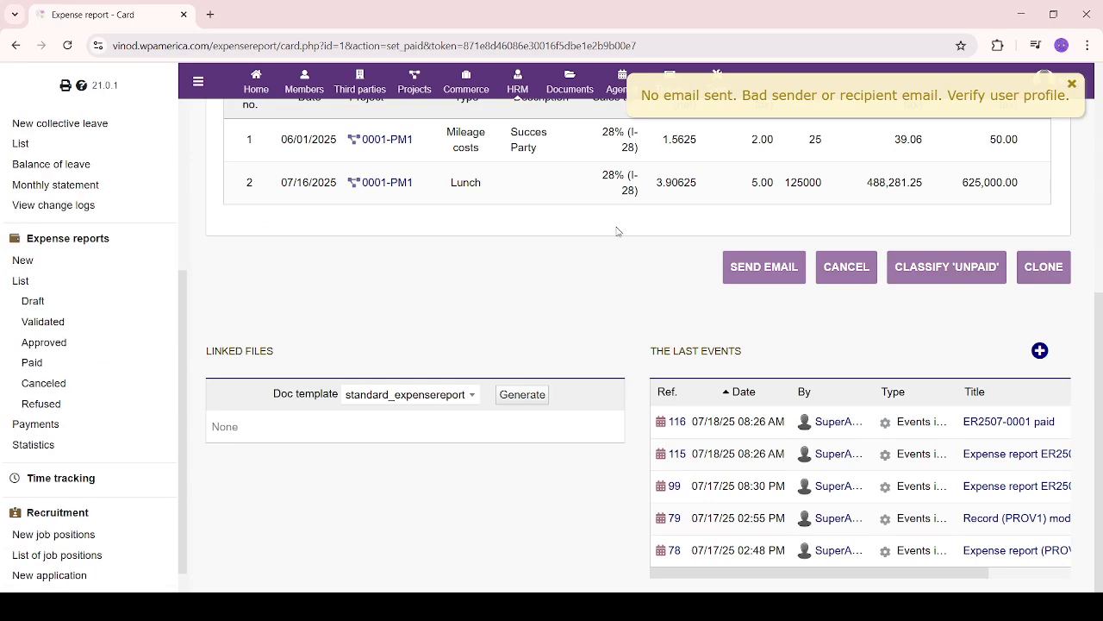
left_click(858, 268)
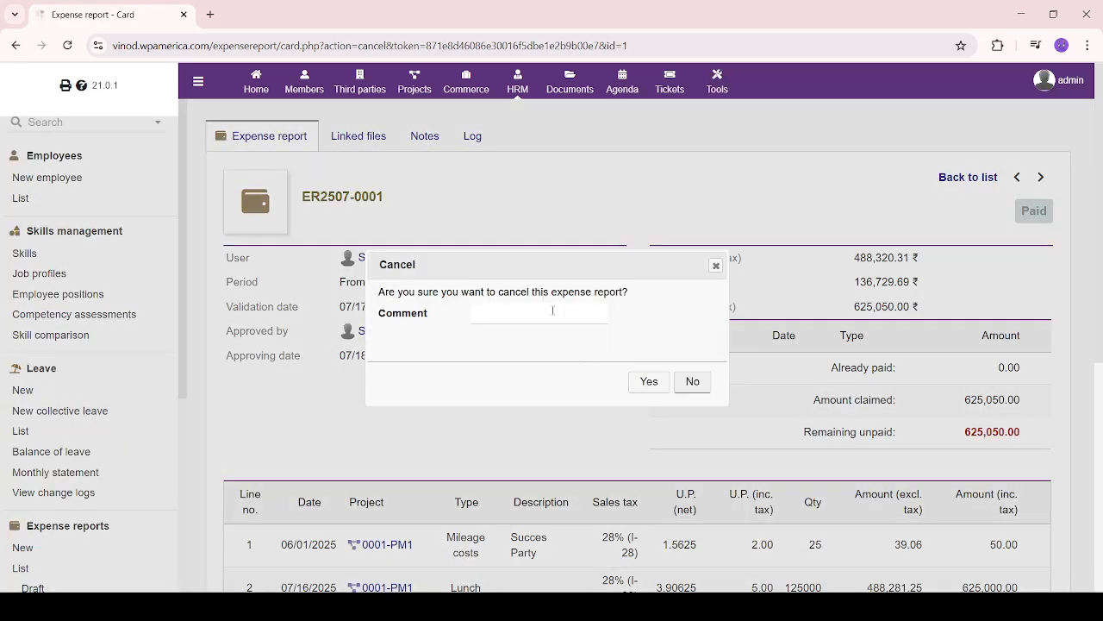
Cancel ER2507-0001 with the comment 'lack of budget'
left_click(553, 311)
type("lack of budget.")
left_click(649, 383)
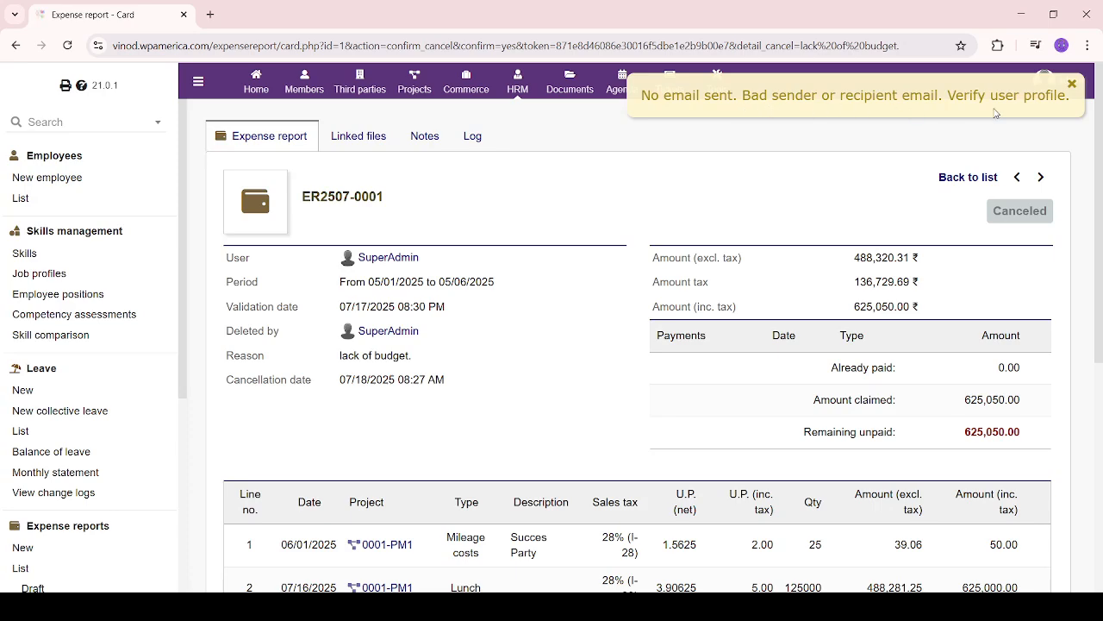
left_click_drag(643, 95, 1068, 94)
left_click(559, 373)
Show the Refused expense reports list, which has no records
scroll(387, 412, "down", 5)
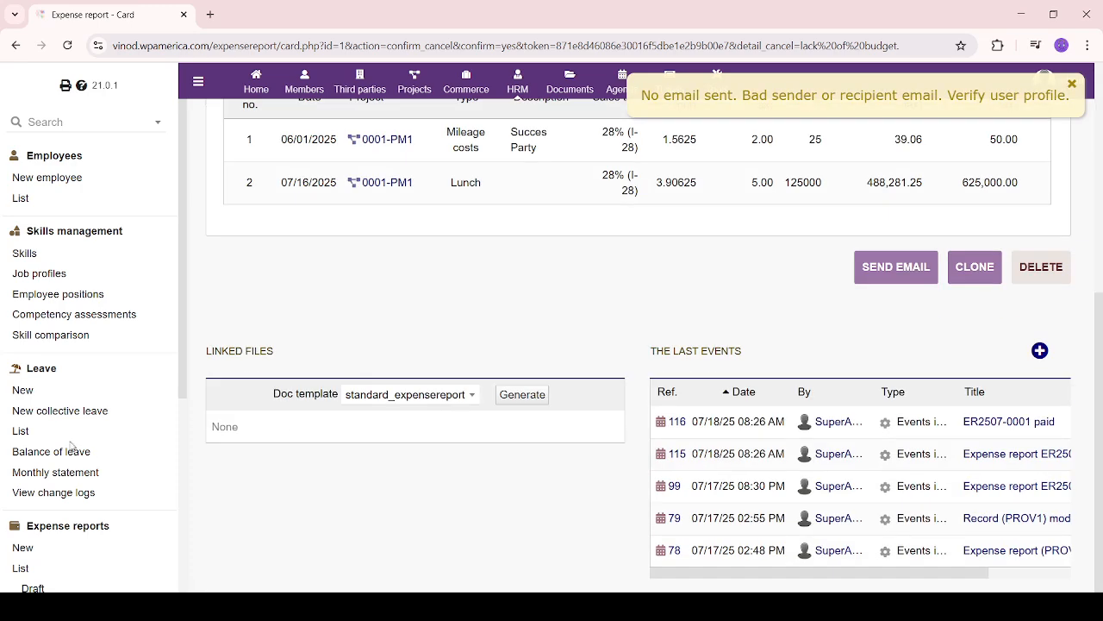
scroll(73, 445, "down", 3)
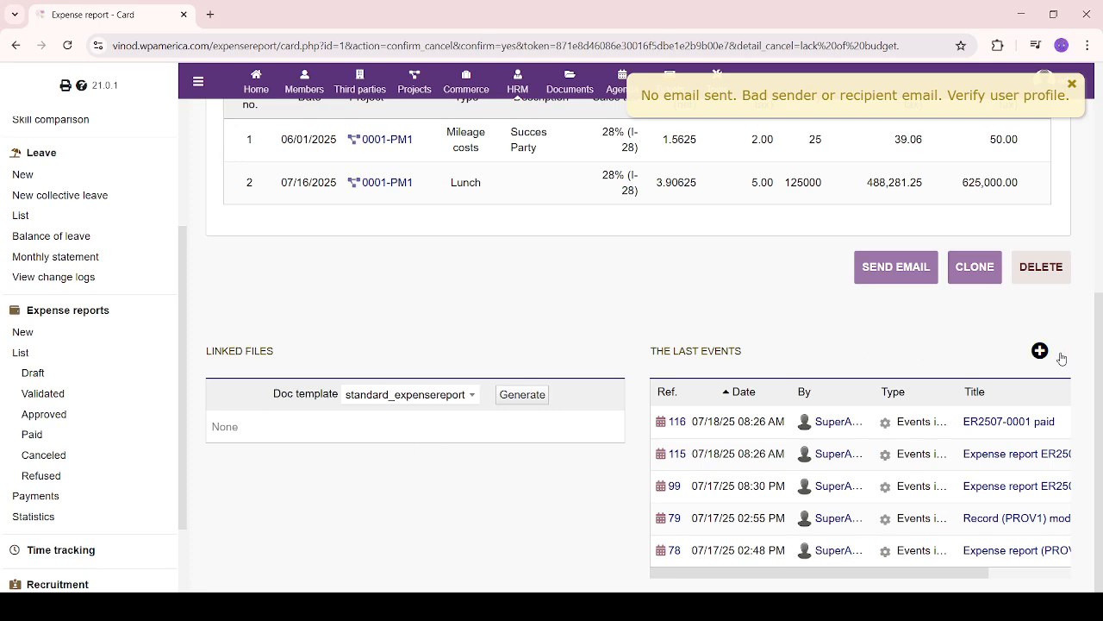
left_click(38, 478)
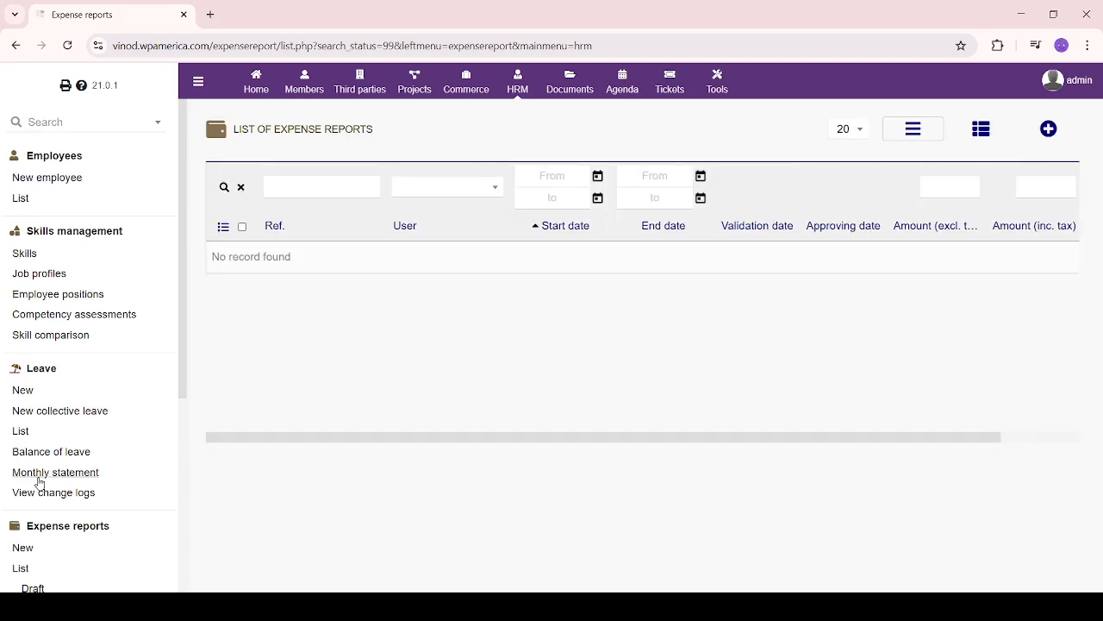
List only Canceled reports and confirm ER2507-0001 at 625,050.00 shows status Canceled
scroll(49, 528, "down", 2)
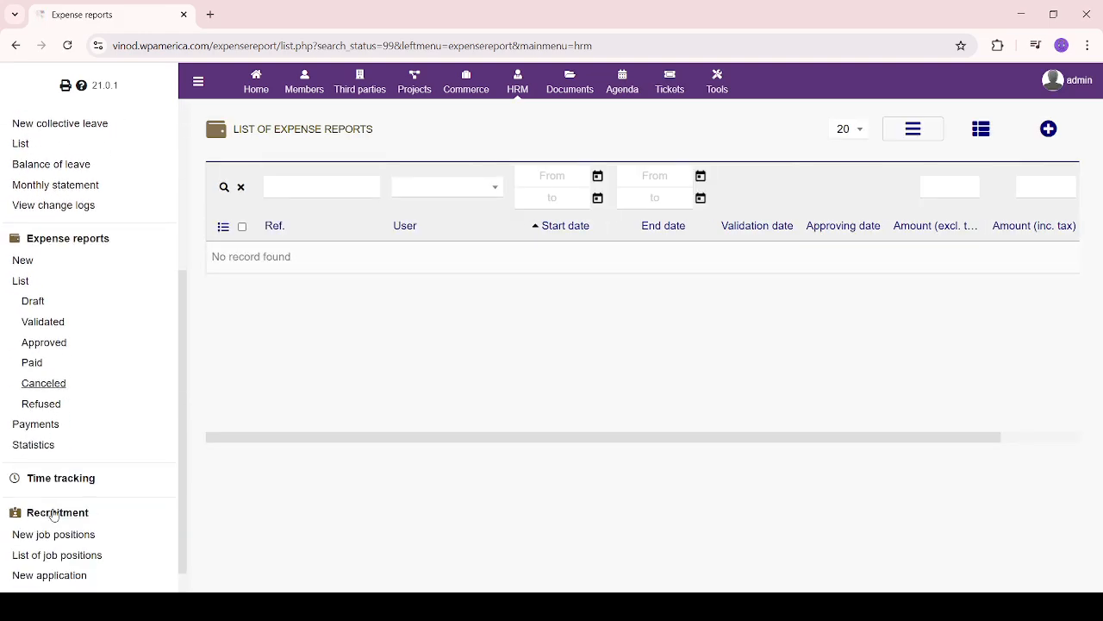
left_click(48, 391)
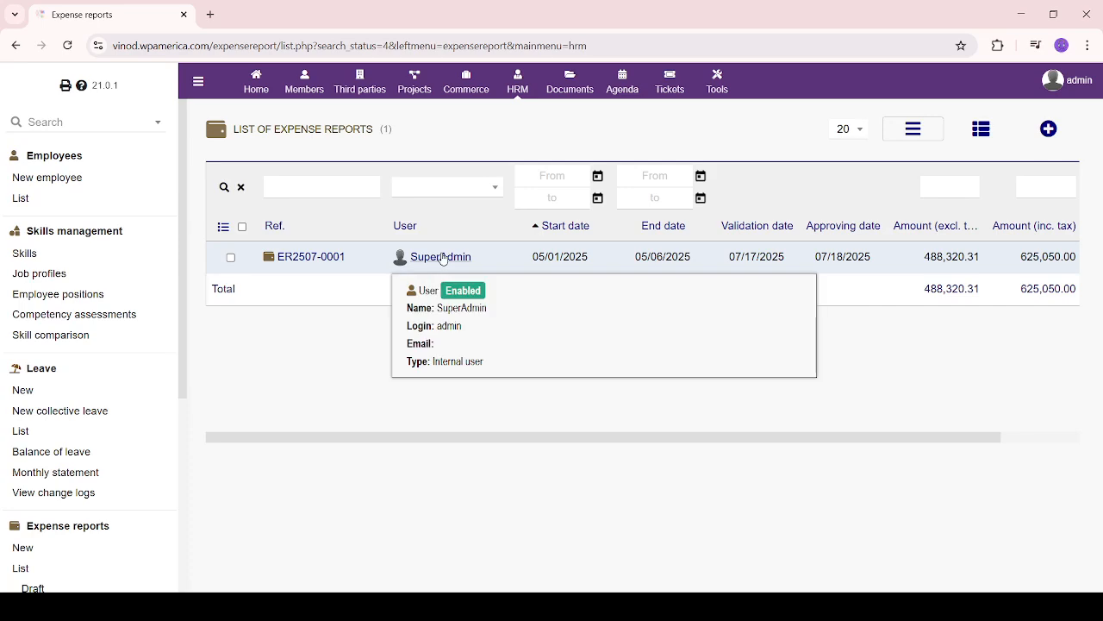
left_click_drag(1004, 289, 1088, 284)
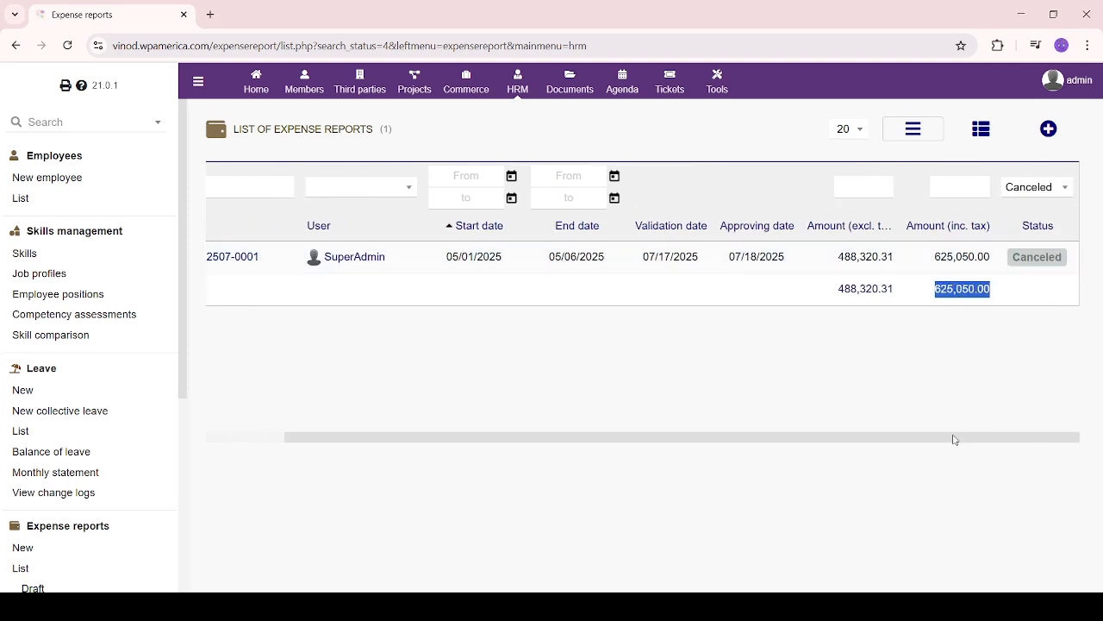
left_click_drag(979, 441, 764, 439)
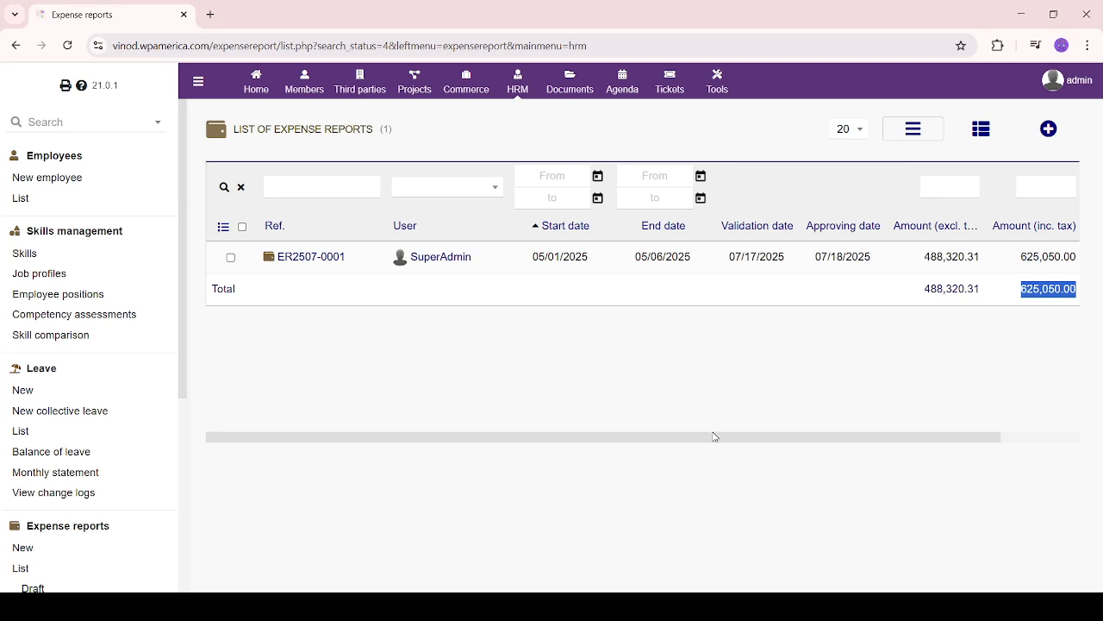
left_click_drag(708, 440, 888, 468)
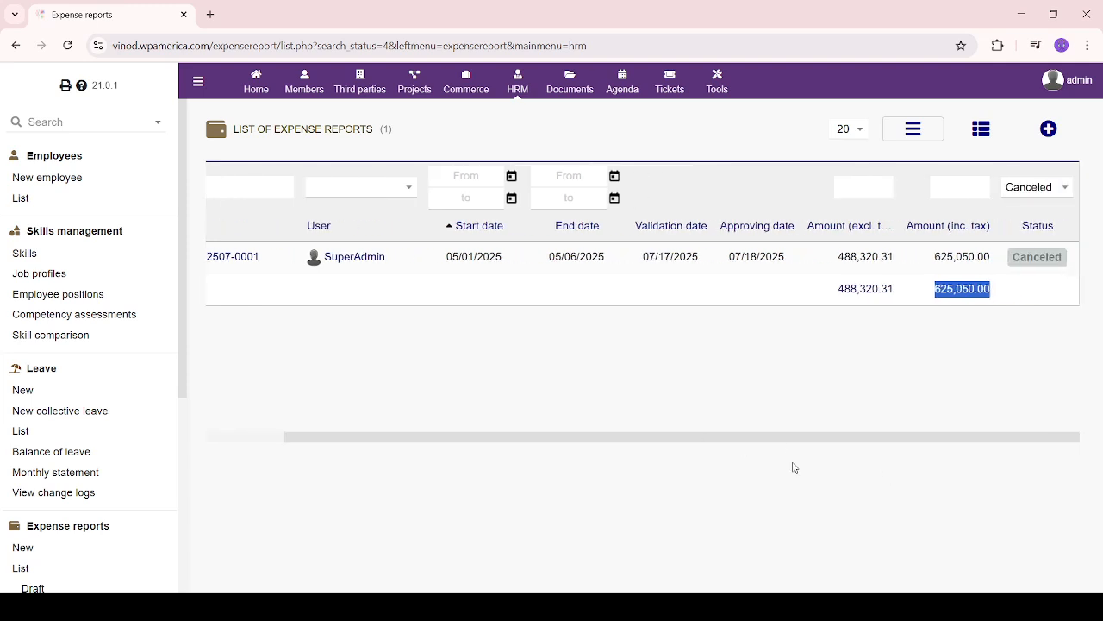
left_click_drag(794, 467, 953, 459)
left_click_drag(721, 464, 488, 454)
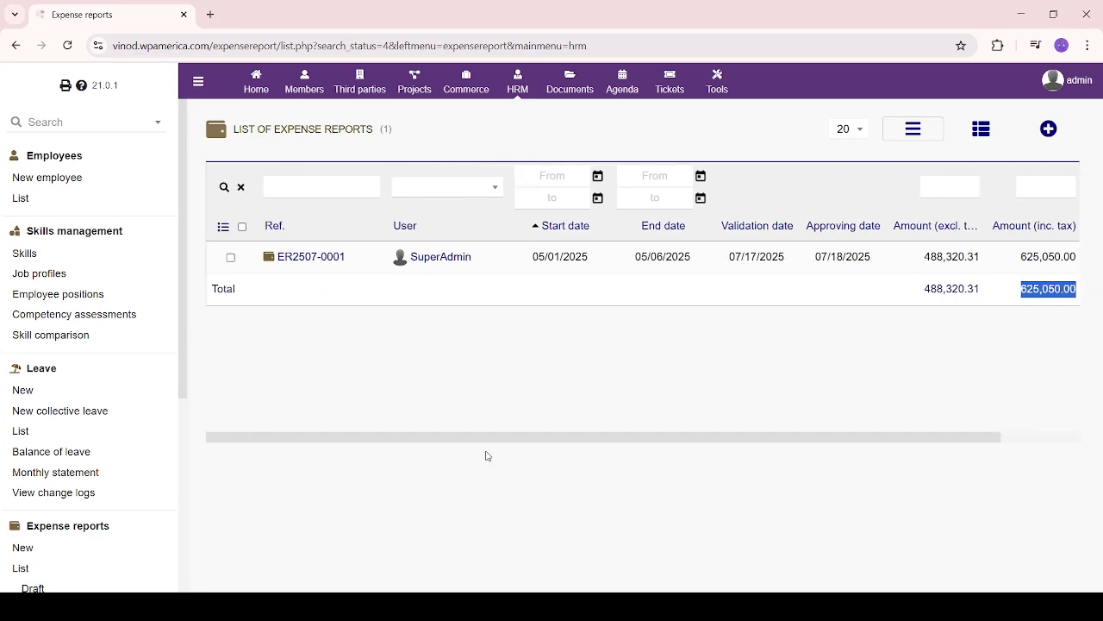
scroll(98, 475, "down", 4)
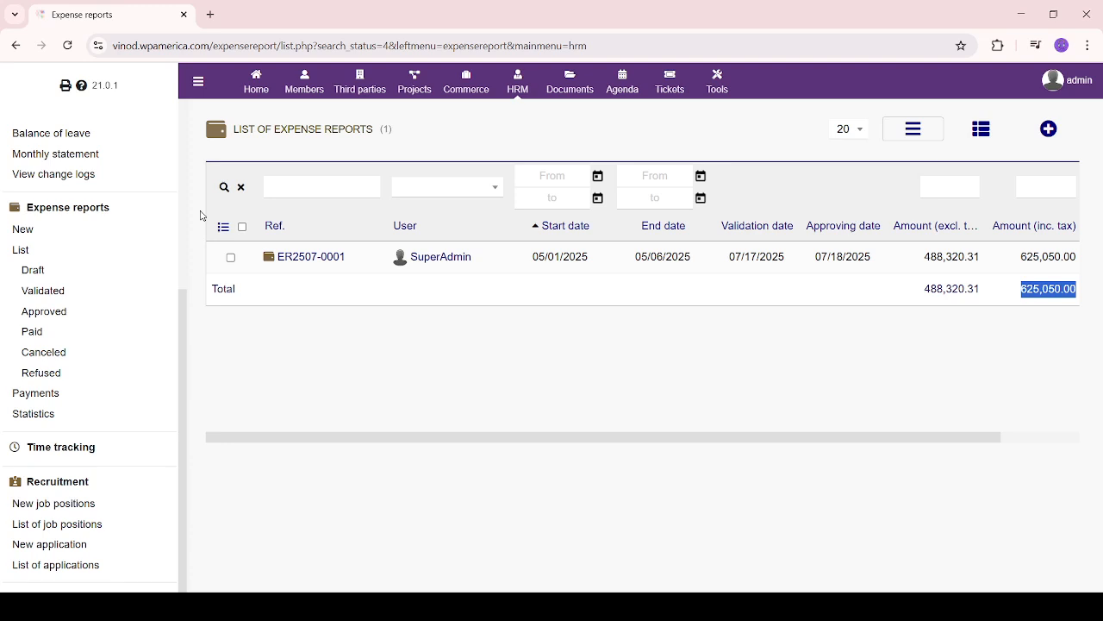
left_click(29, 395)
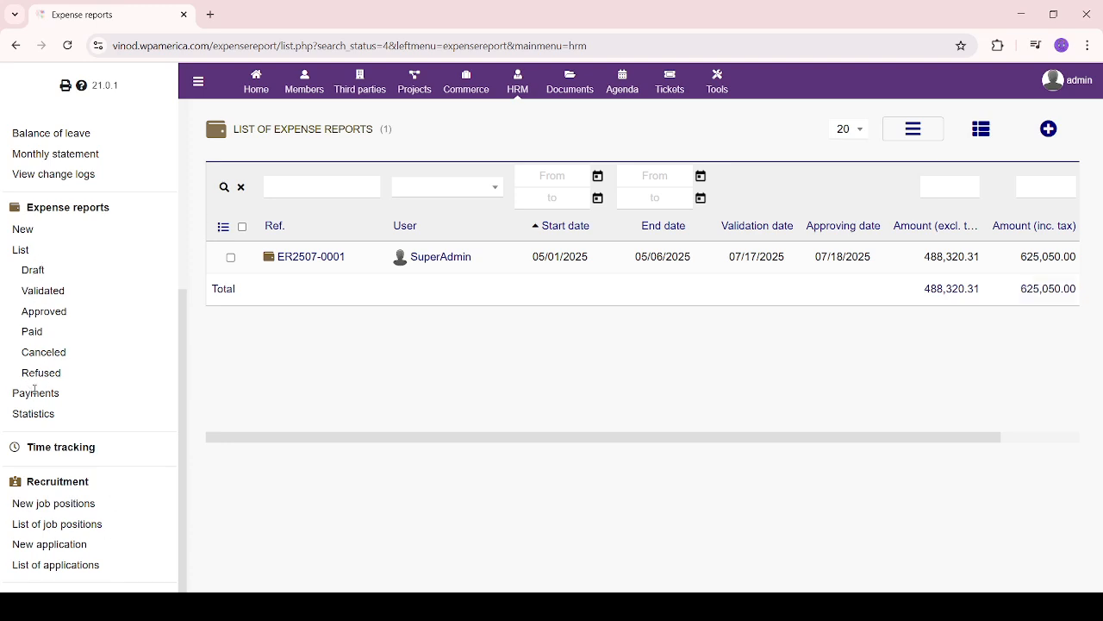
left_click_drag(14, 395, 65, 400)
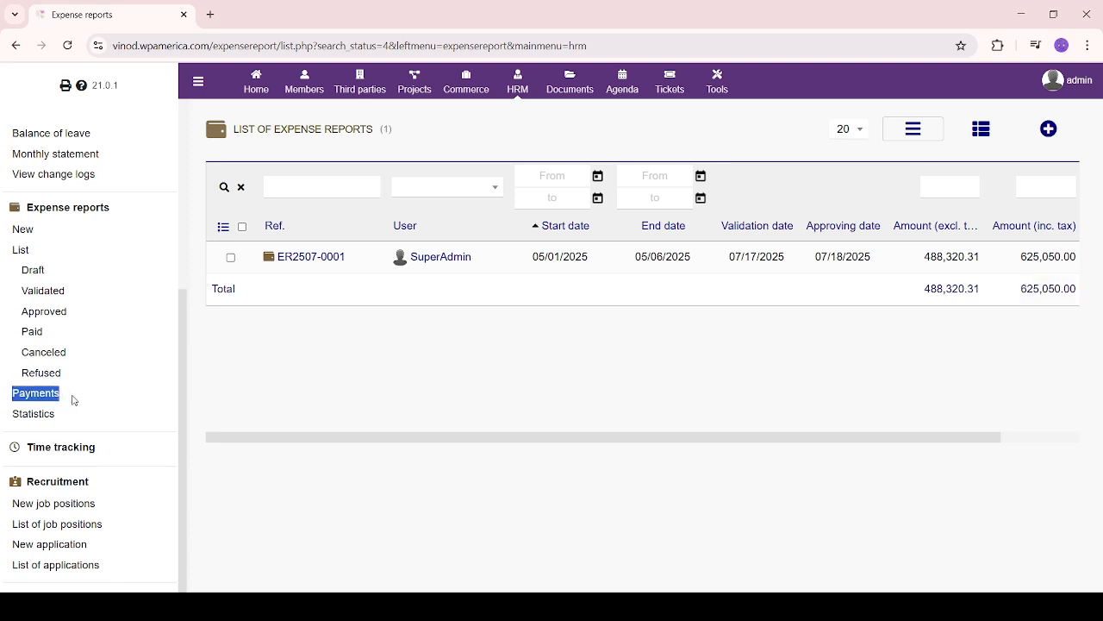
left_click(74, 400)
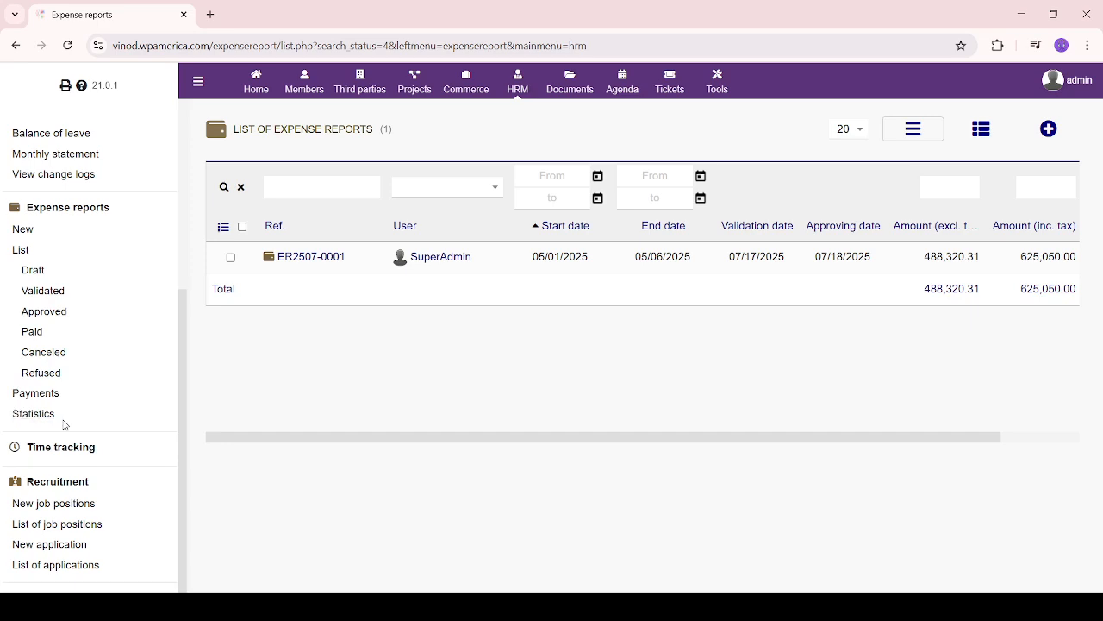
Open the expense report statistics and review the overall report count and total amount
left_click(39, 414)
scroll(561, 488, "down", 3)
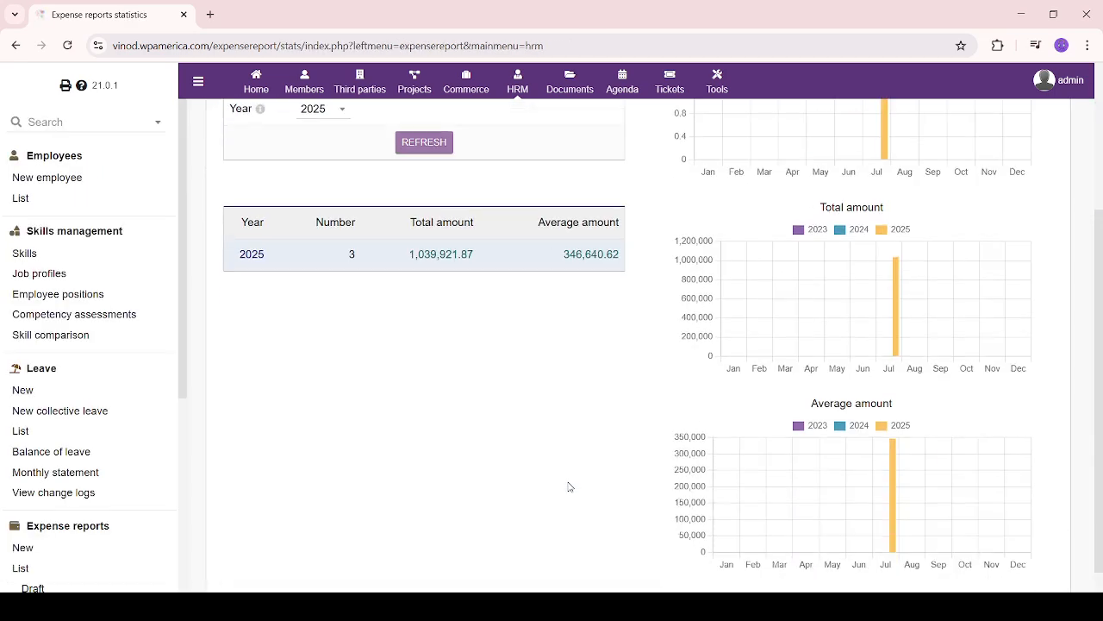
scroll(569, 487, "up", 3)
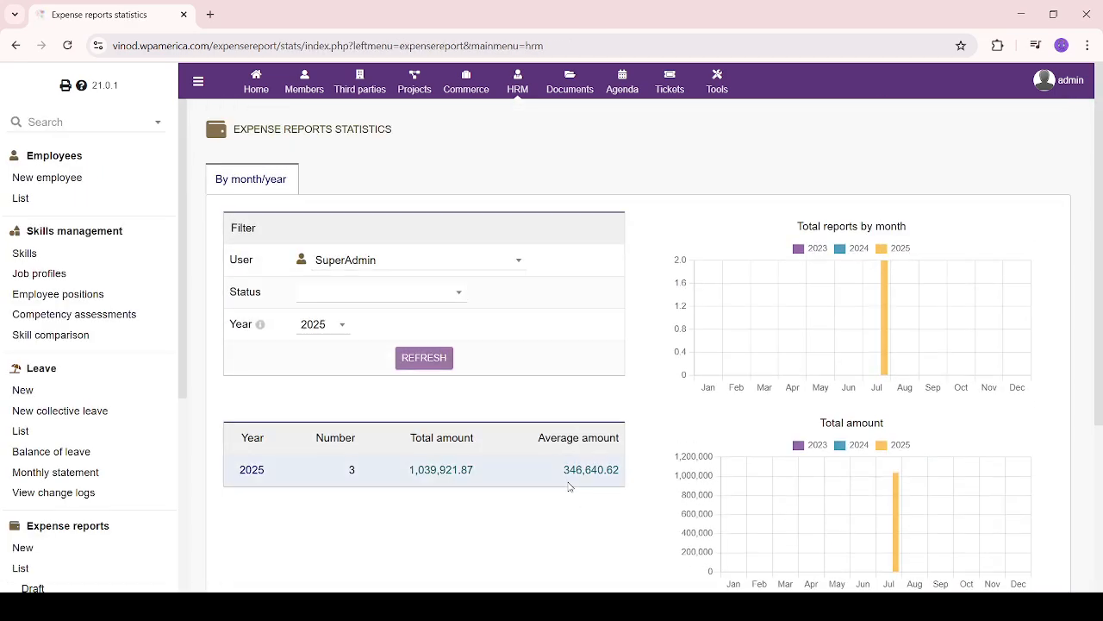
scroll(561, 521, "down", 2)
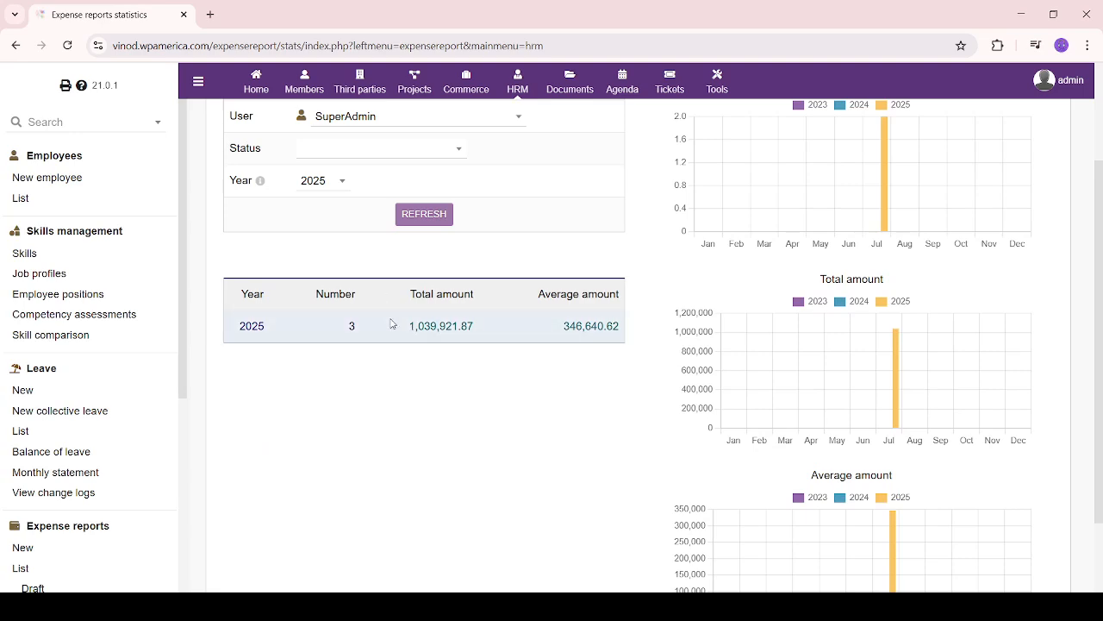
left_click_drag(398, 331, 660, 331)
left_click(503, 416)
left_click(376, 404)
left_click_drag(330, 332, 415, 330)
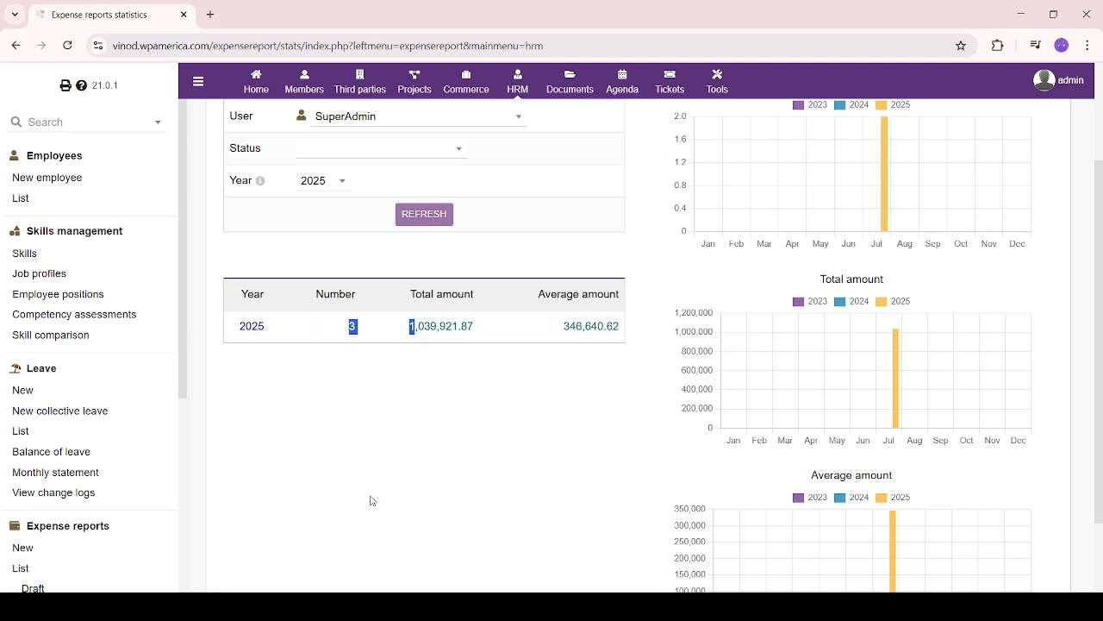
left_click(372, 500)
scroll(372, 500, "up", 1)
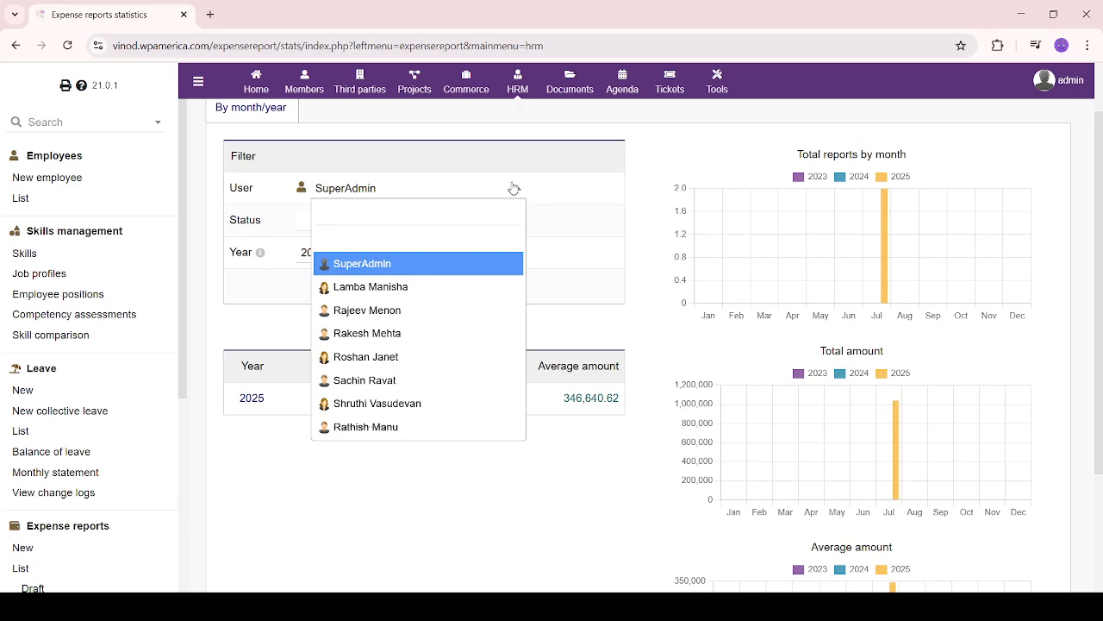
Filter the 2025 statistics to another employee: 2 reports, 551,601.56 total, 275,800.78 average
left_click(457, 286)
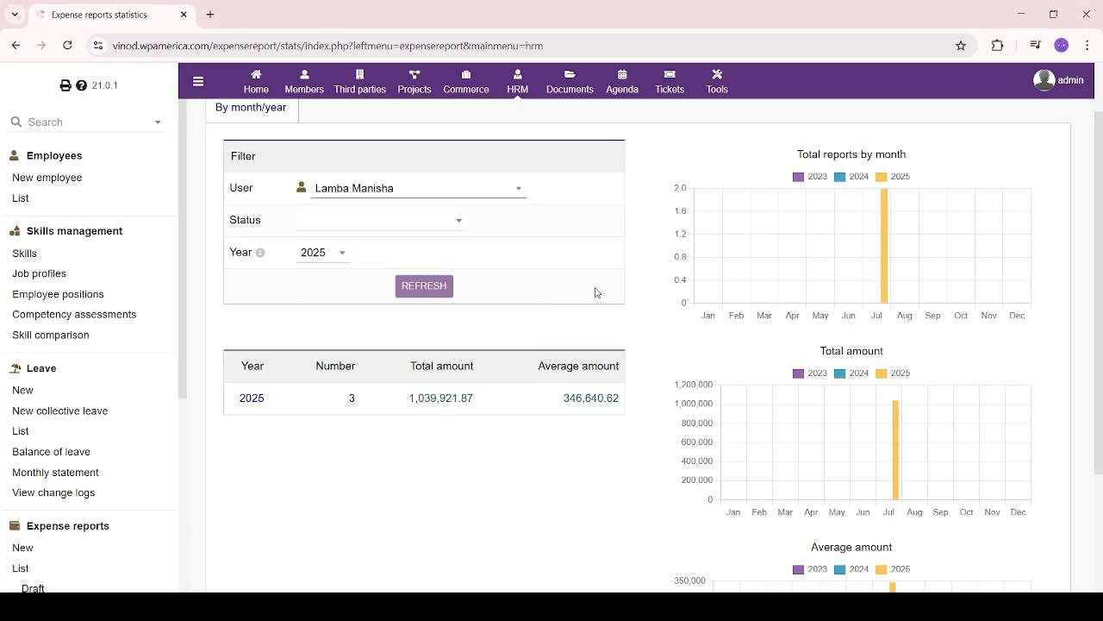
left_click(431, 285)
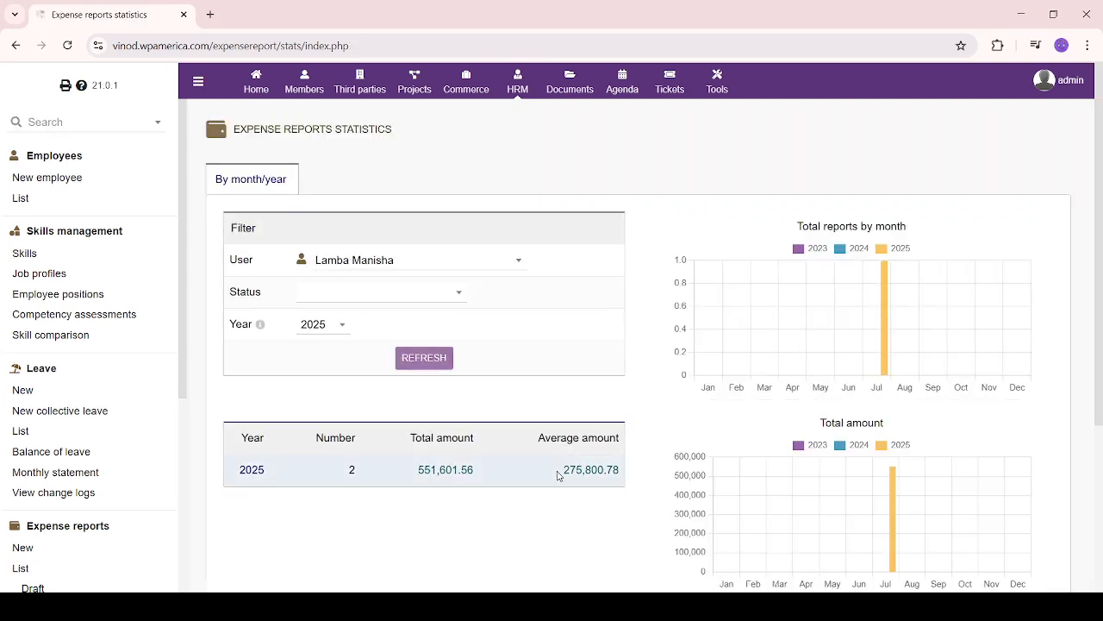
left_click_drag(558, 475, 613, 472)
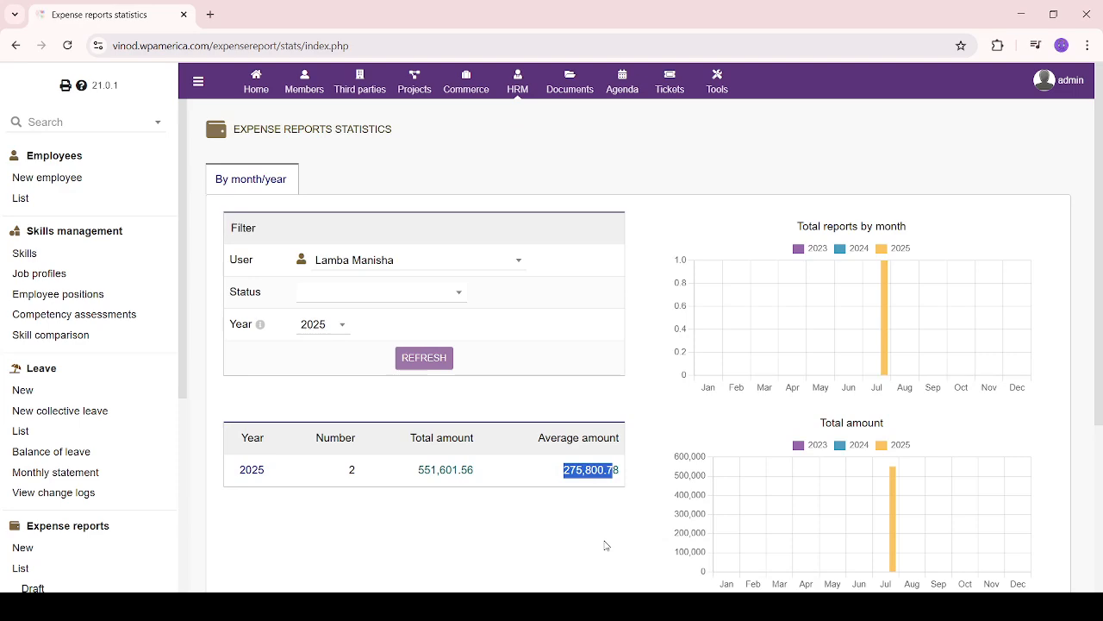
scroll(606, 546, "down", 3)
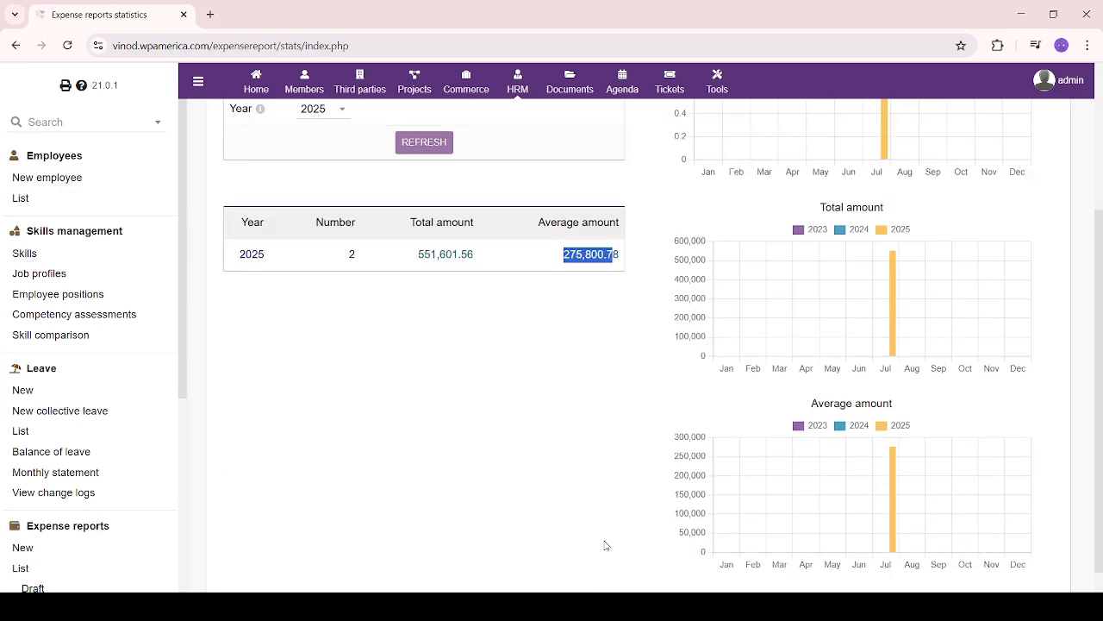
scroll(606, 543, "up", 3)
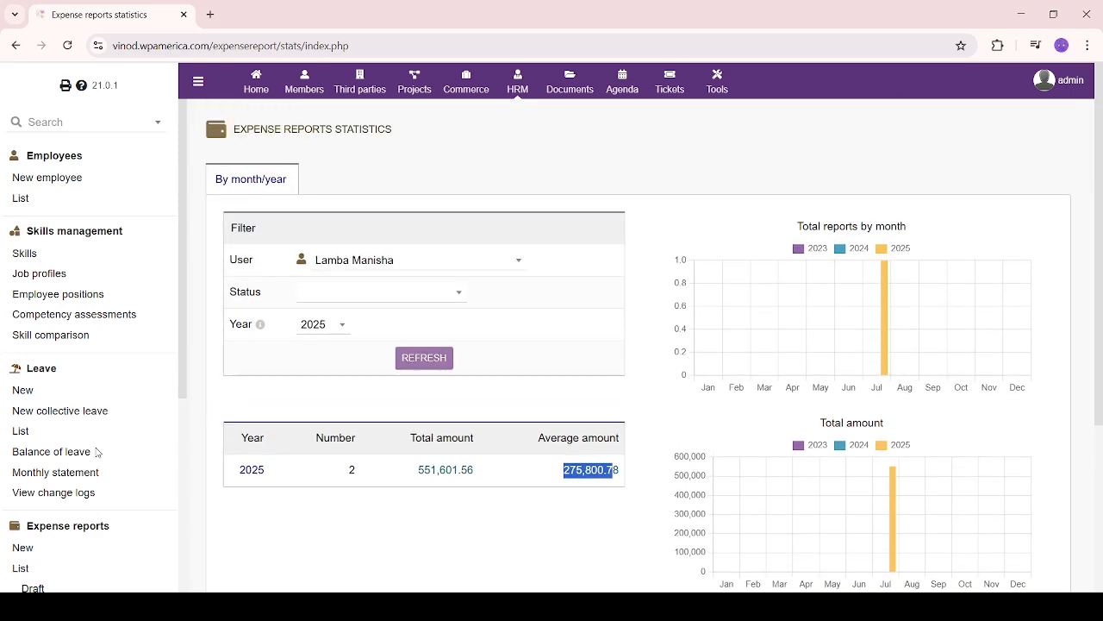
scroll(97, 450, "down", 4)
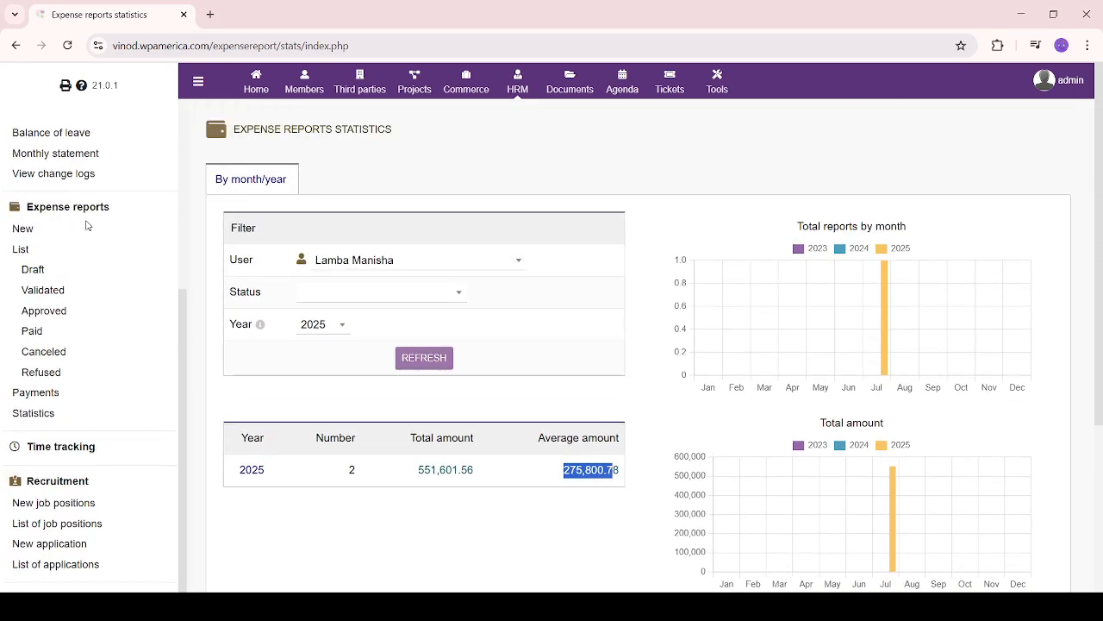
Open the Time tracking per-week input page for 2025 week 29
left_click(60, 446)
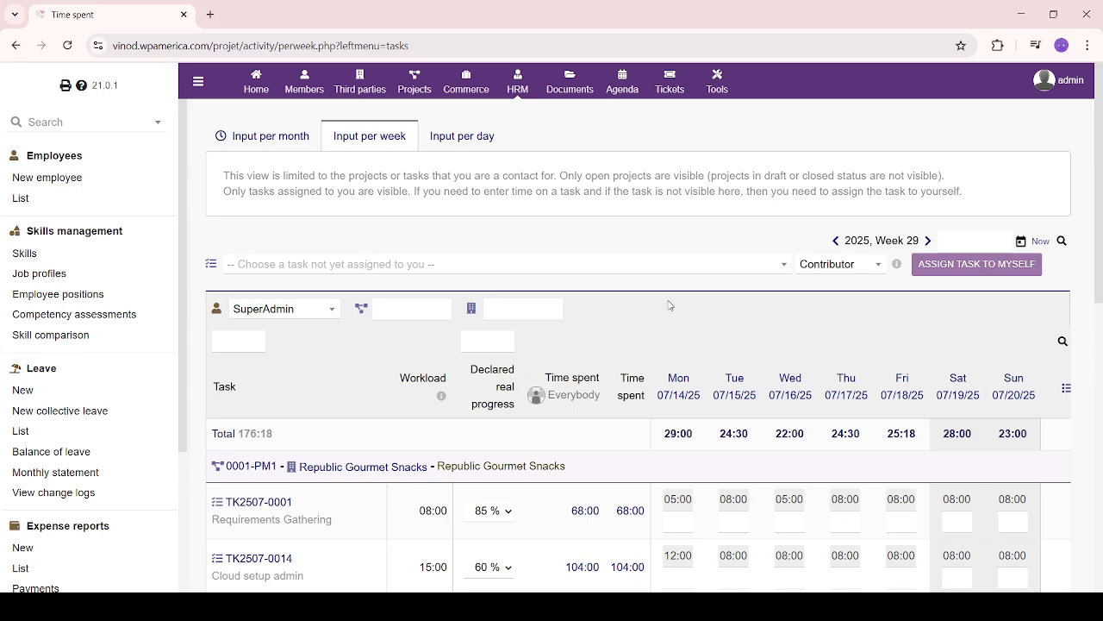
scroll(669, 305, "down", 3)
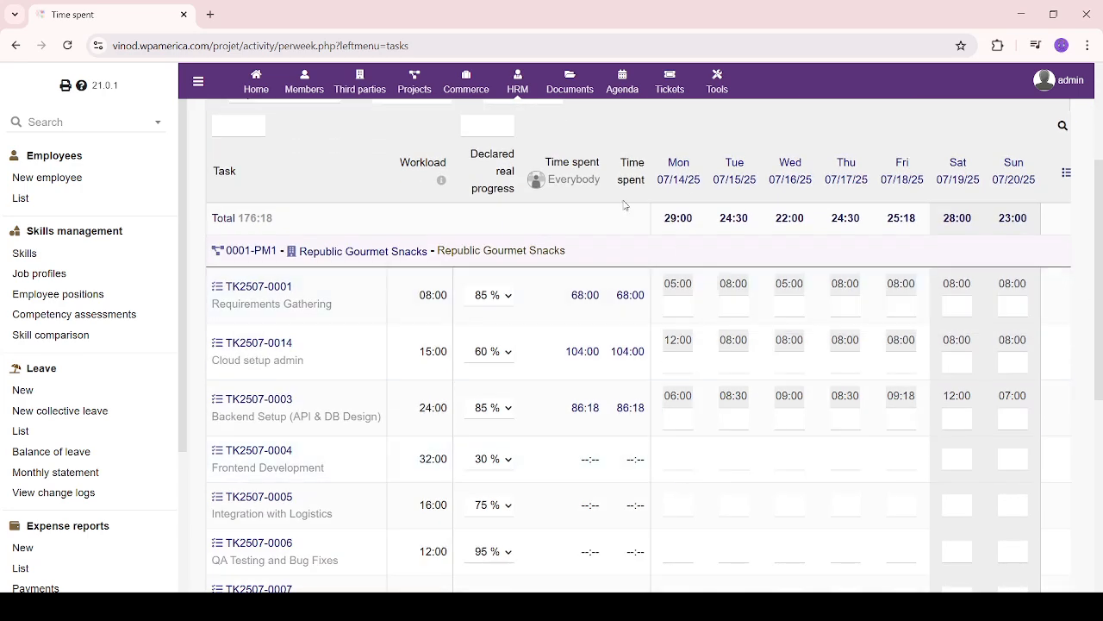
scroll(606, 279, "up", 3)
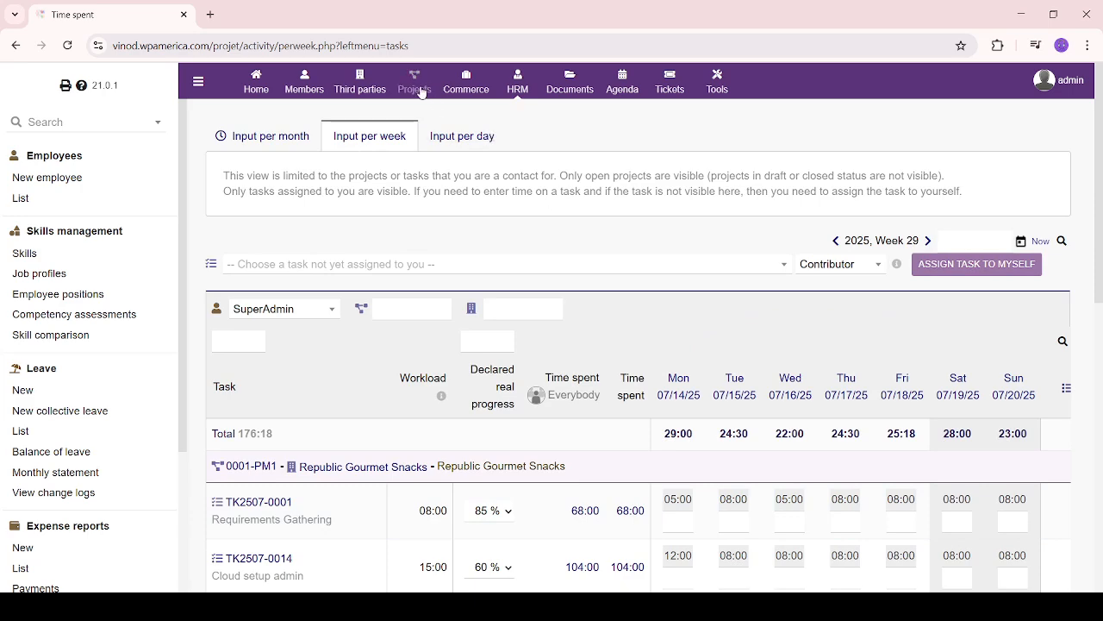
scroll(867, 159, "down", 5)
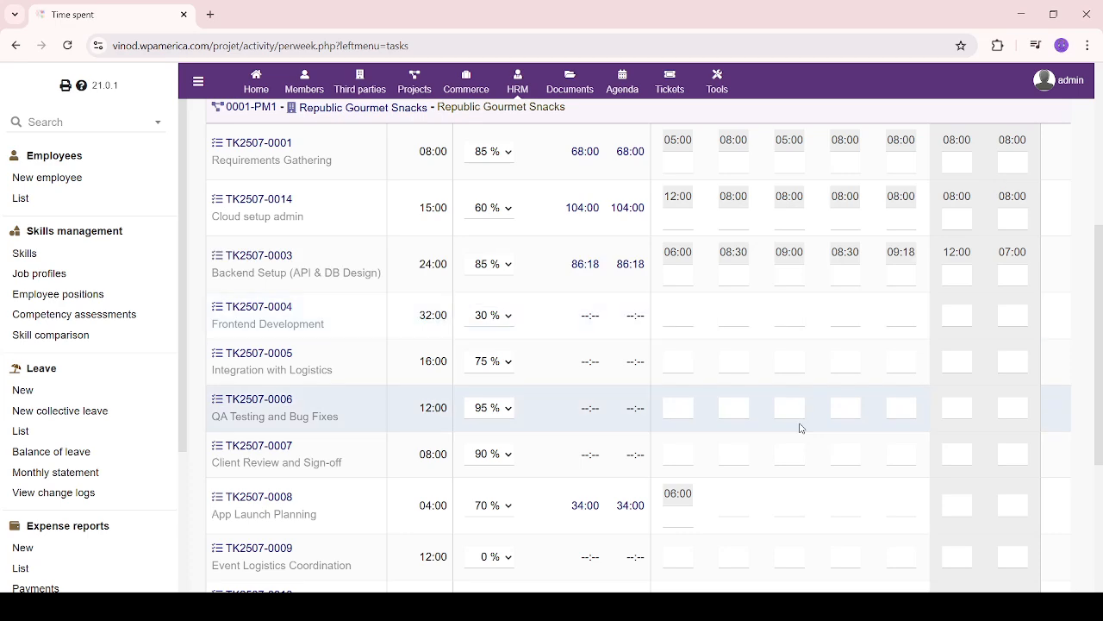
scroll(800, 425, "up", 2)
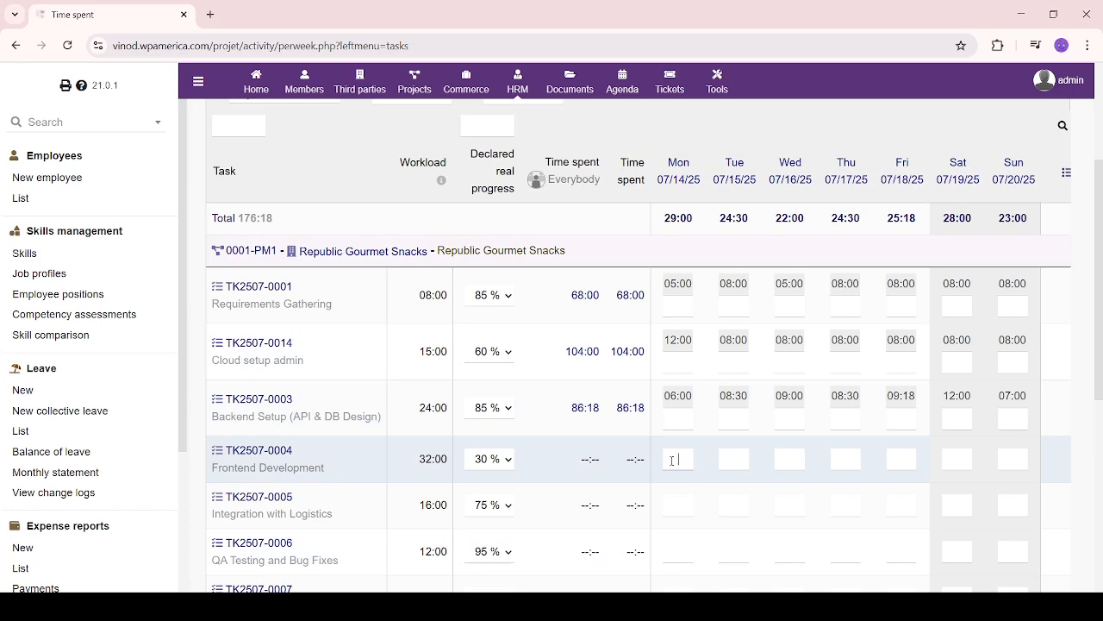
Step through Frontend Development's daily time entries from Tuesday to the weekend
left_click(748, 461)
left_click(795, 460)
left_click(845, 459)
left_click(902, 459)
left_click(964, 459)
scroll(620, 480, "up", 3)
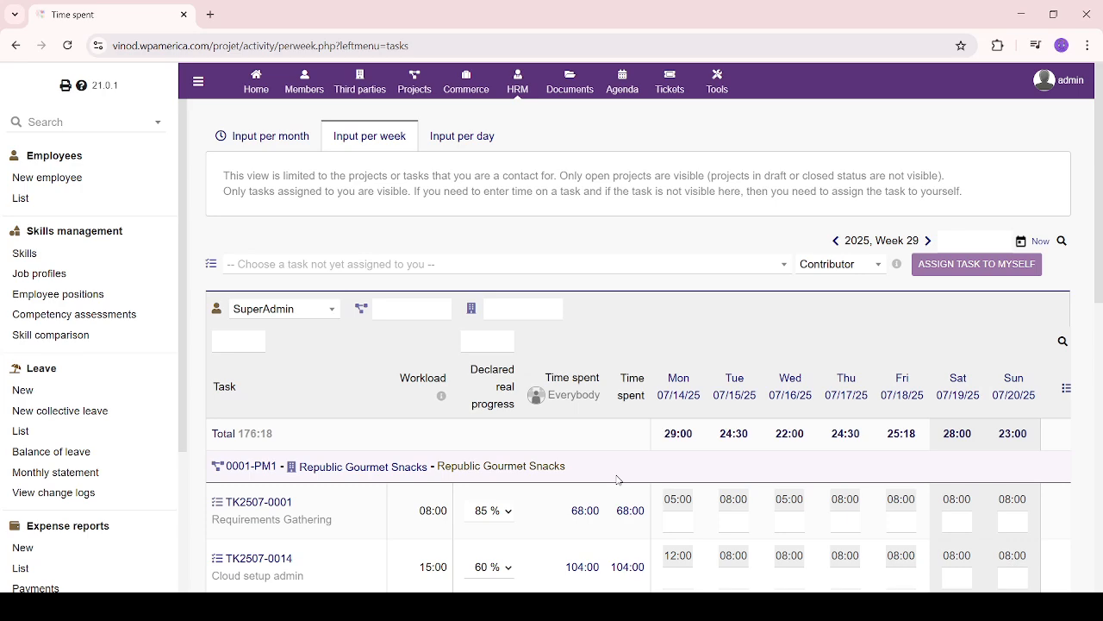
scroll(618, 481, "down", 4)
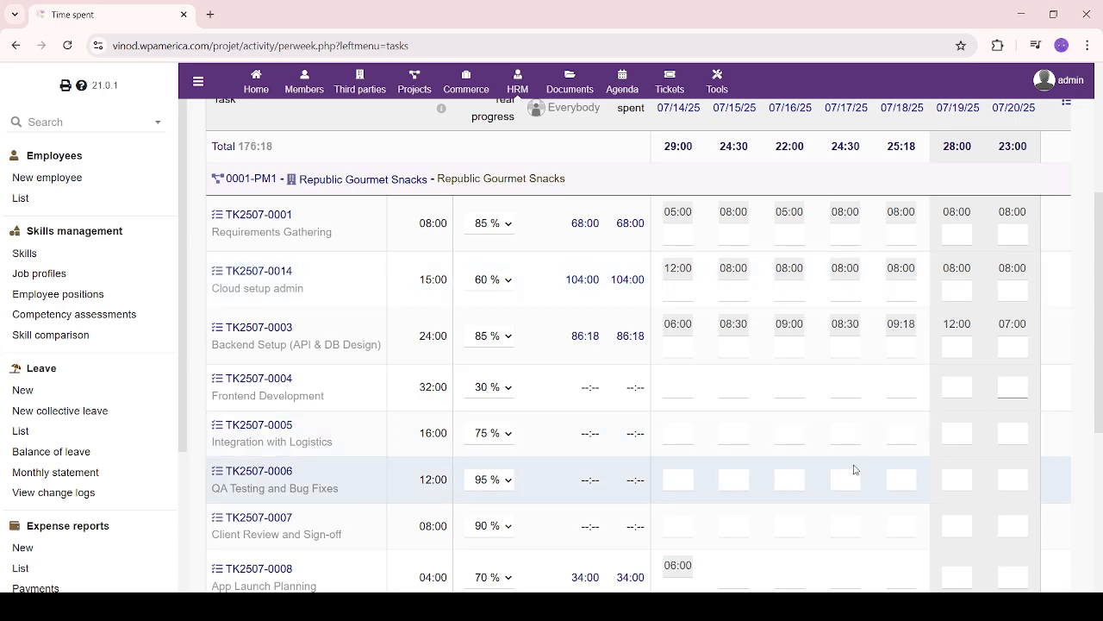
Switch the time sheet to the per-day input view and scroll through its tasks
scroll(856, 470, "up", 4)
left_click(471, 140)
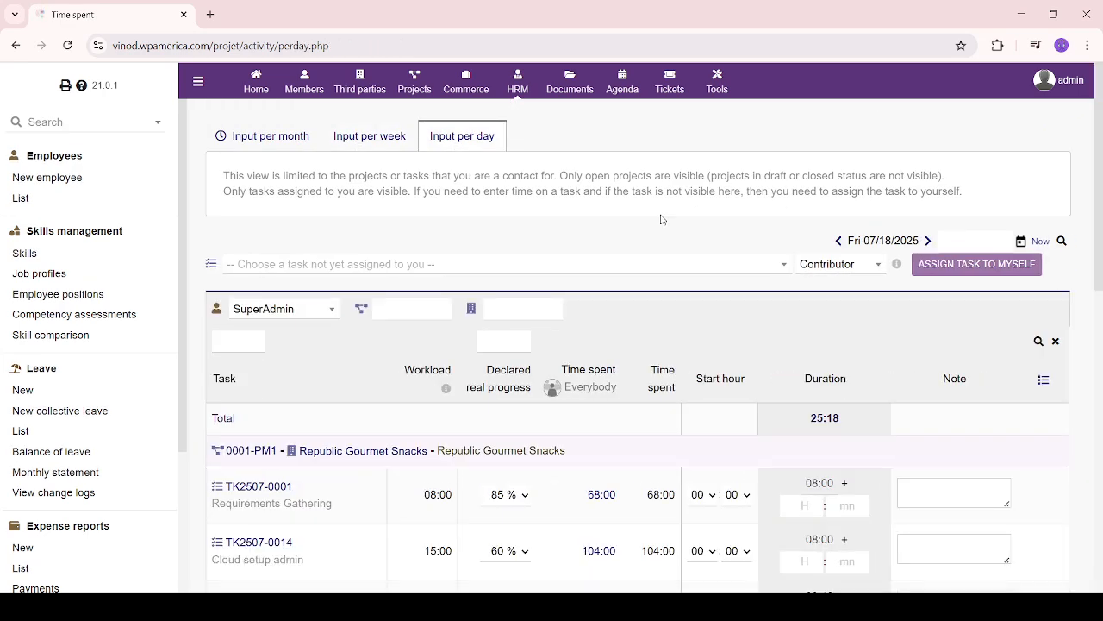
scroll(662, 219, "down", 5)
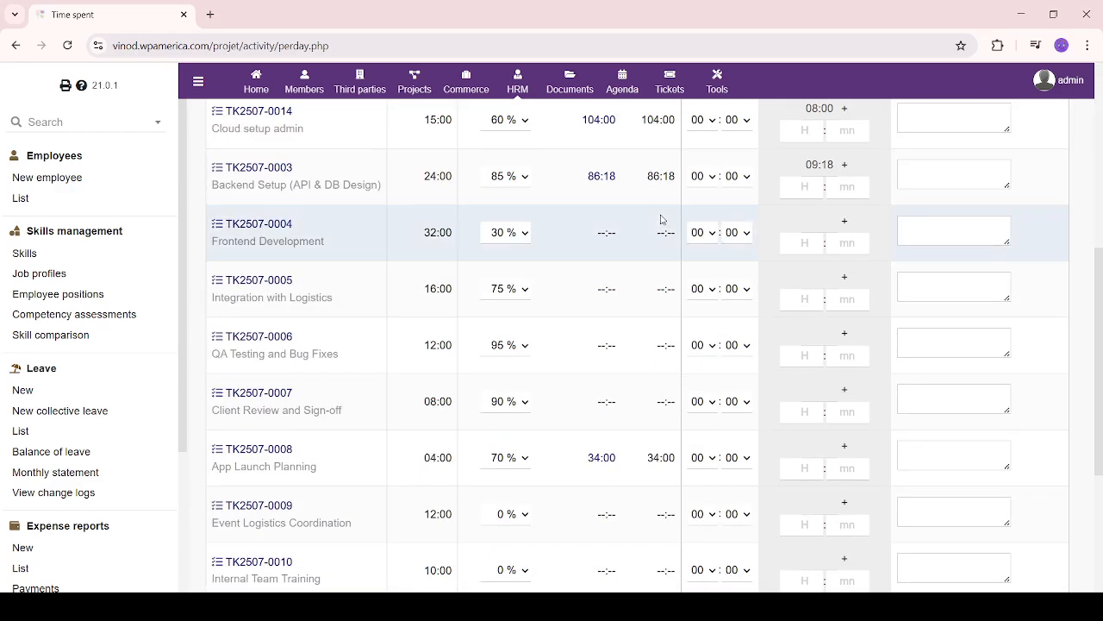
scroll(603, 354, "up", 5)
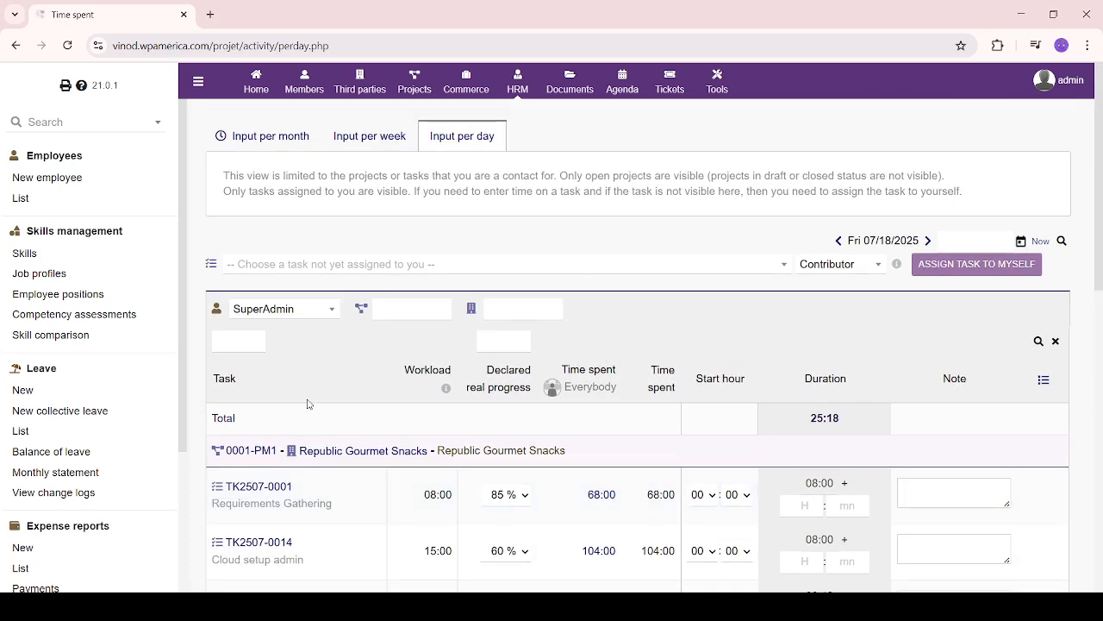
scroll(422, 345, "down", 4)
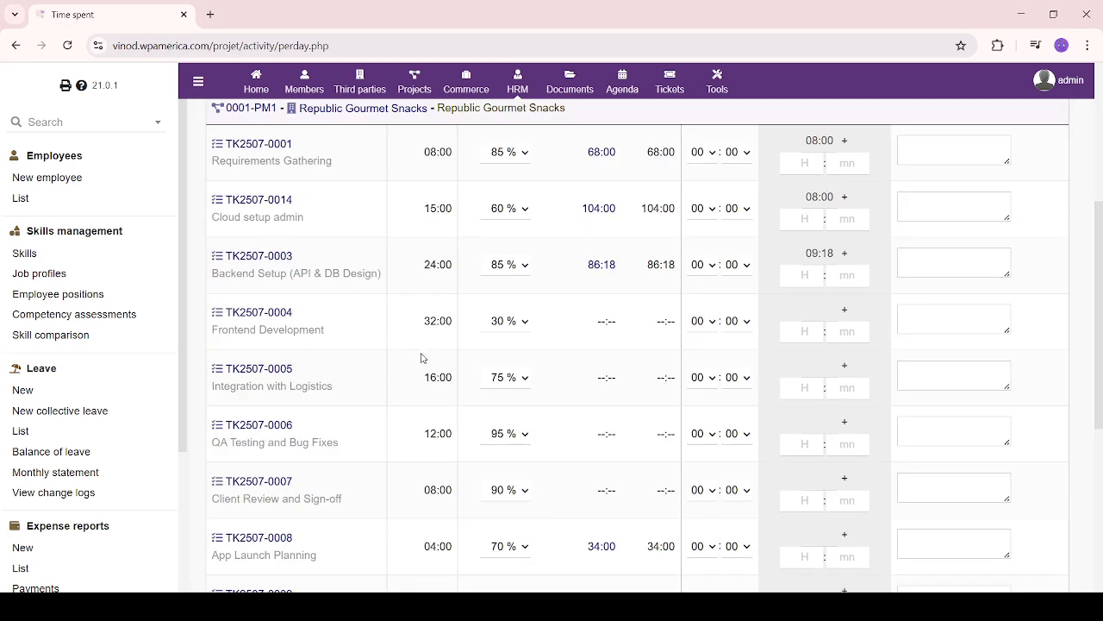
scroll(112, 413, "down", 6)
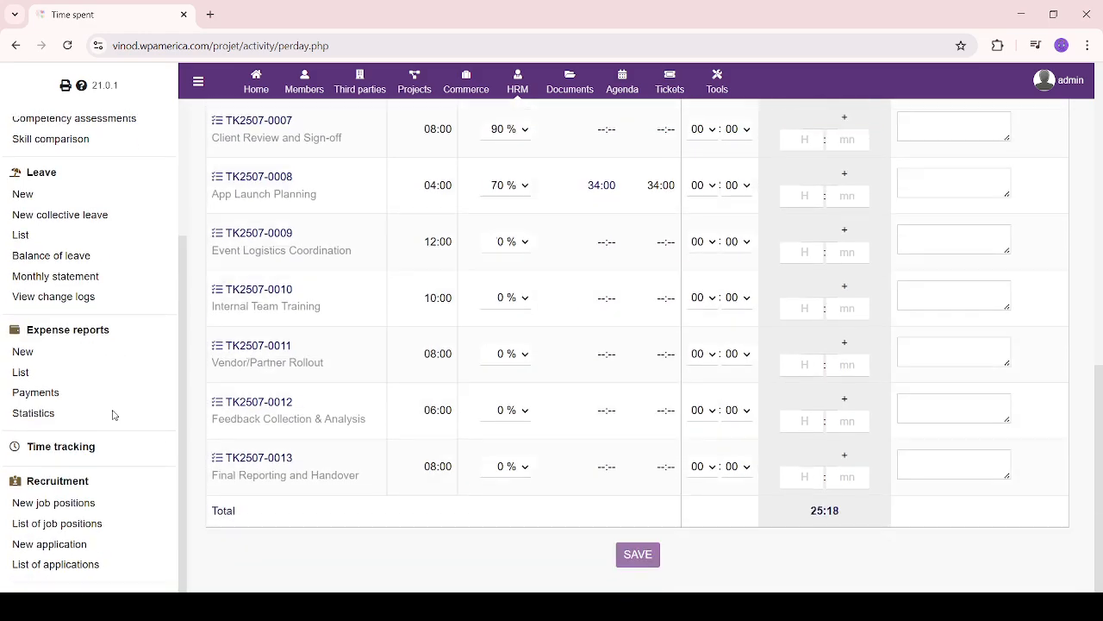
scroll(542, 352, "up", 8)
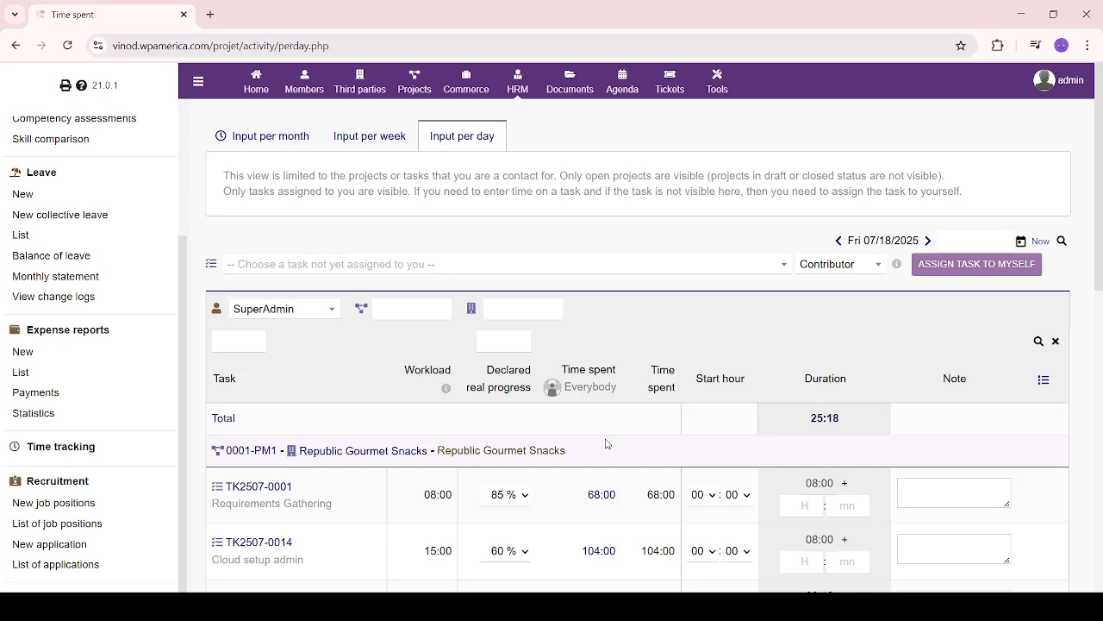
scroll(98, 478, "down", 4)
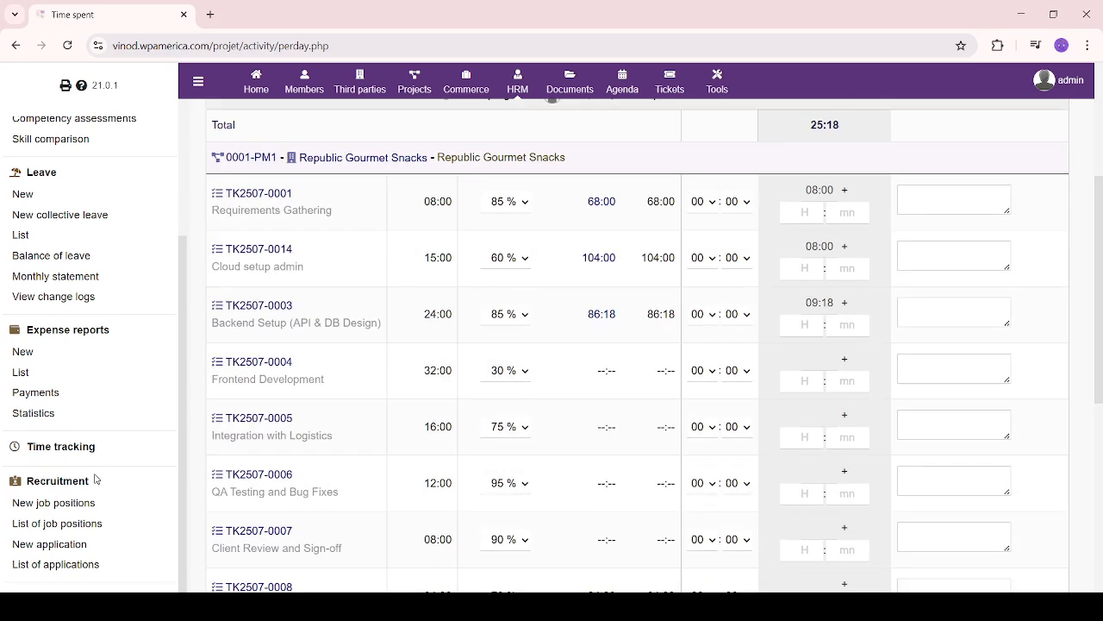
Go to the Recruitment area and begin a new job position
left_click(67, 484)
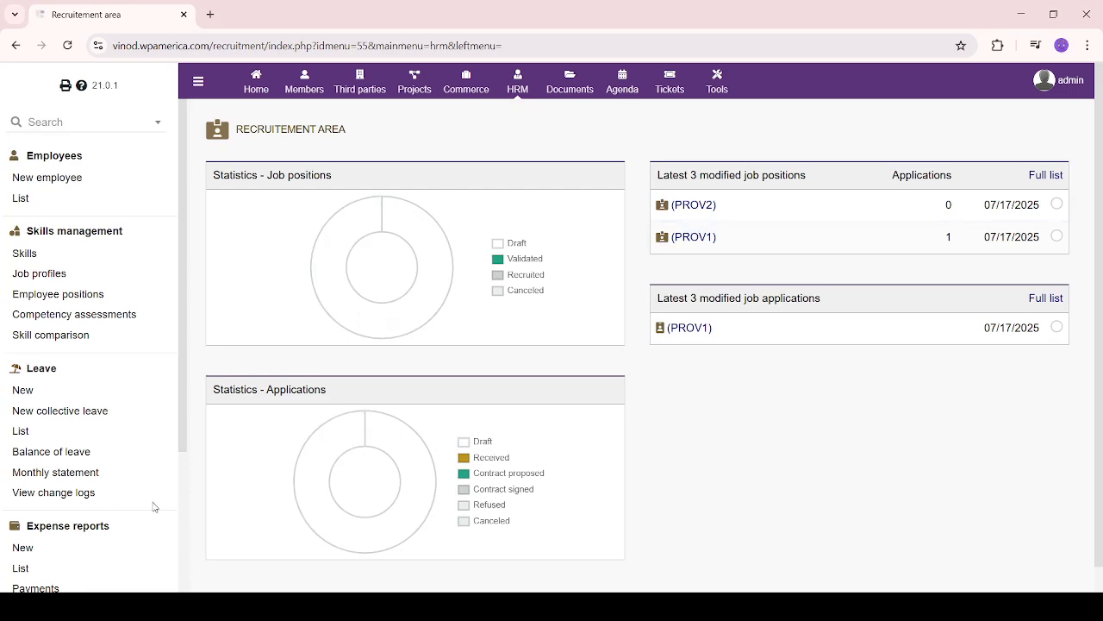
scroll(121, 486, "down", 3)
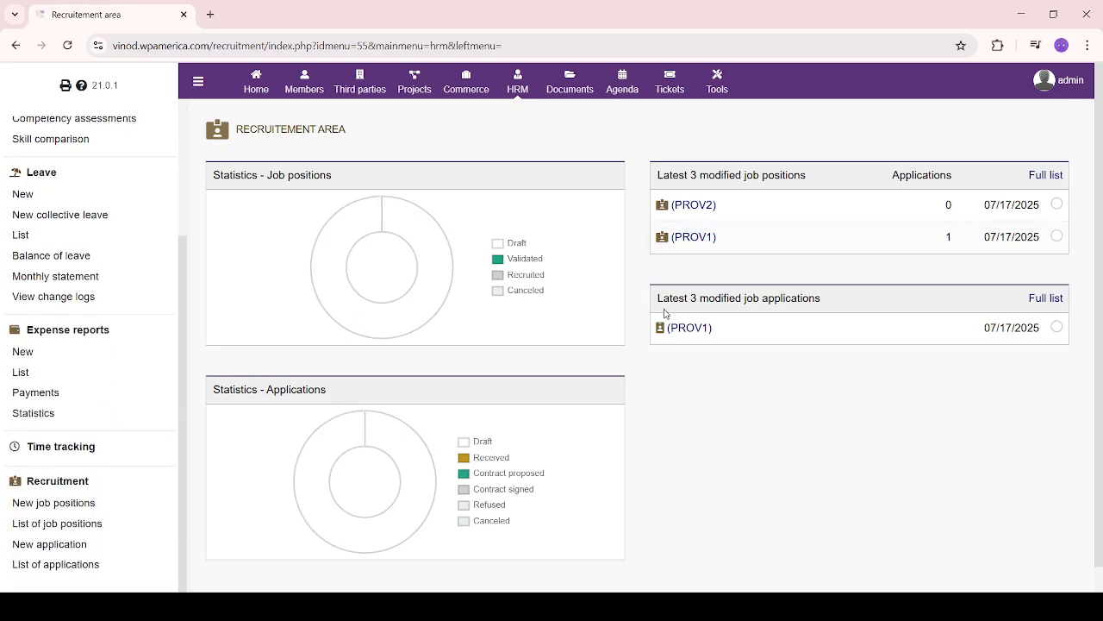
left_click(61, 505)
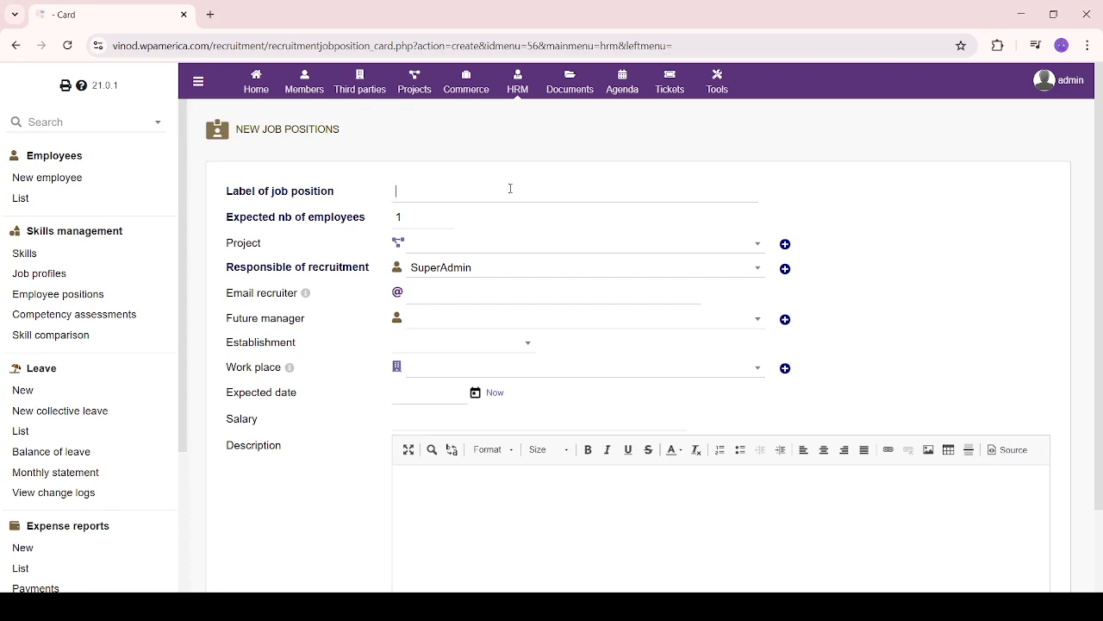
Label the new position HR Manager and link it to project 0001-PM1
type("HR Manager")
left_click(684, 248)
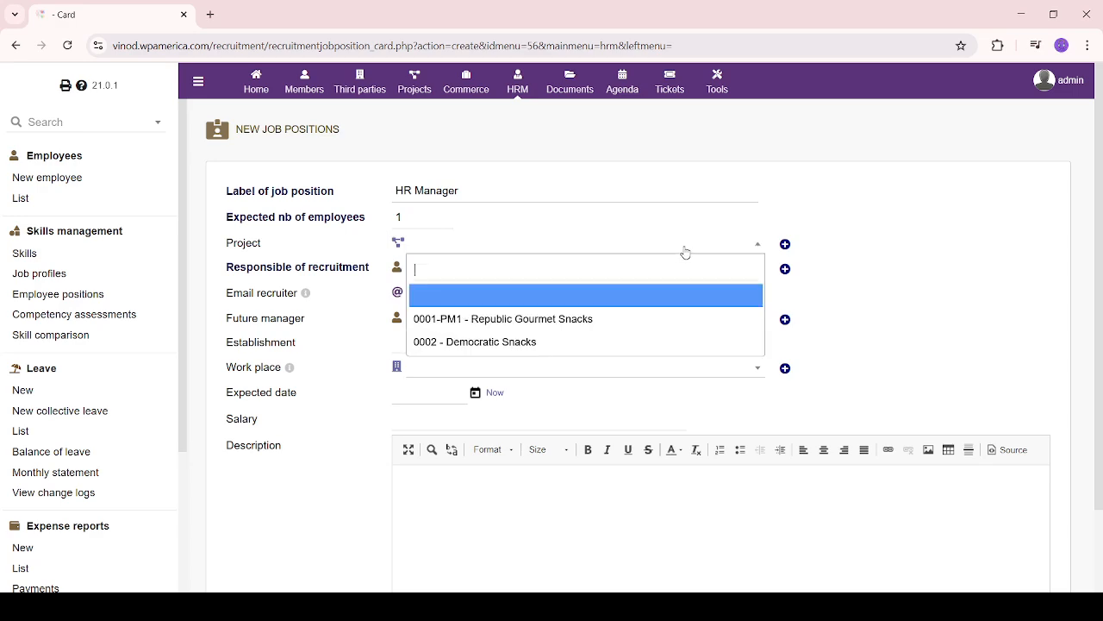
left_click(630, 323)
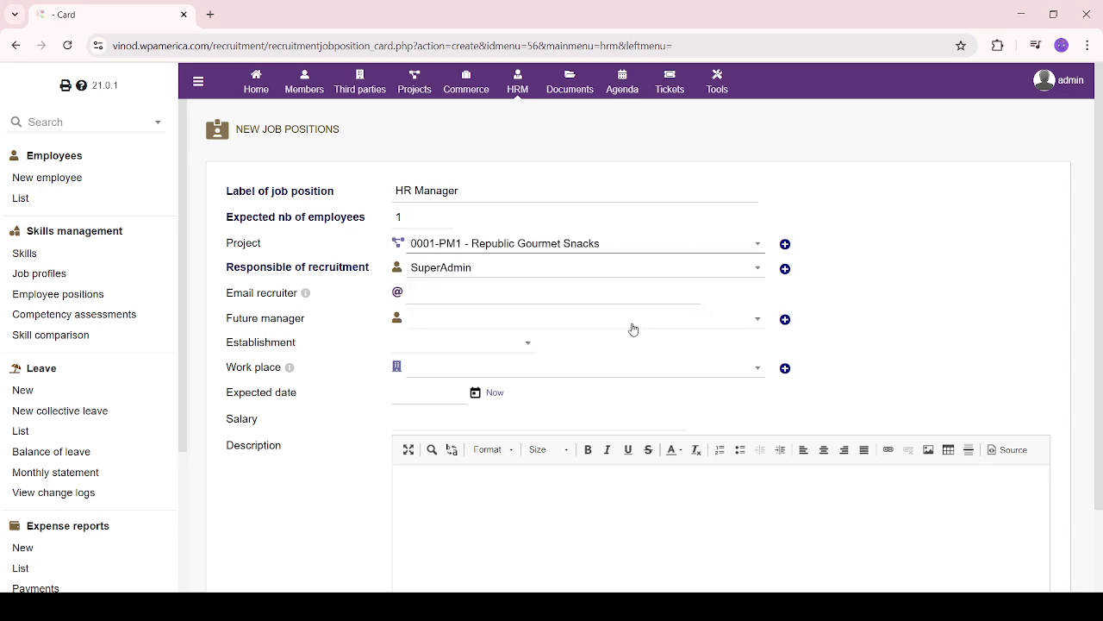
Choose the responsible recruiter and clear a mistyped recruiter e-mail entry
left_click(627, 274)
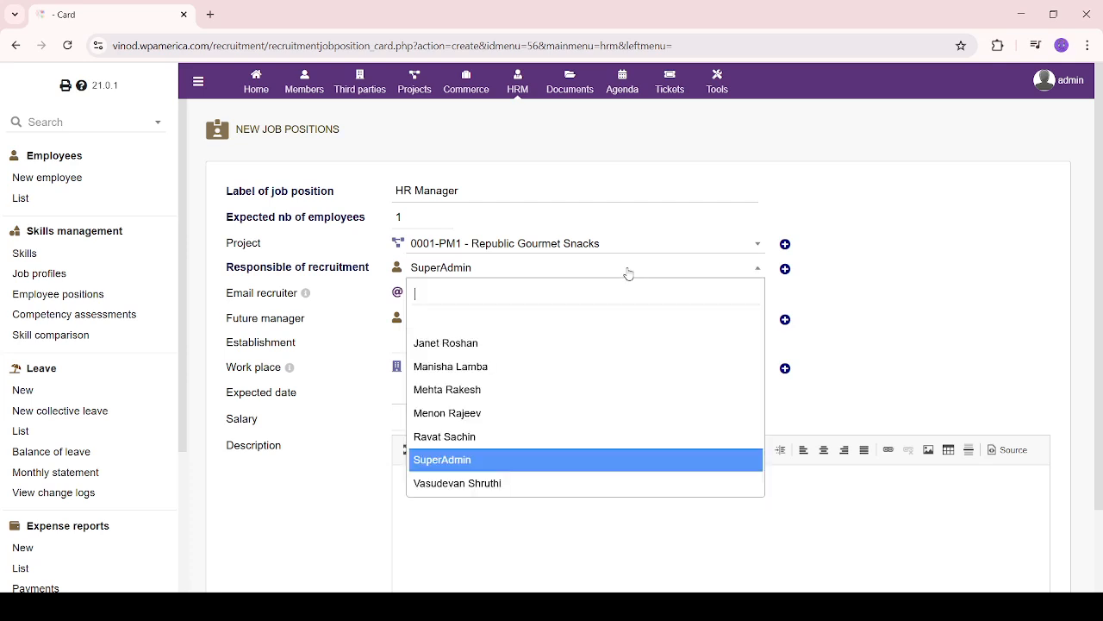
left_click(576, 412)
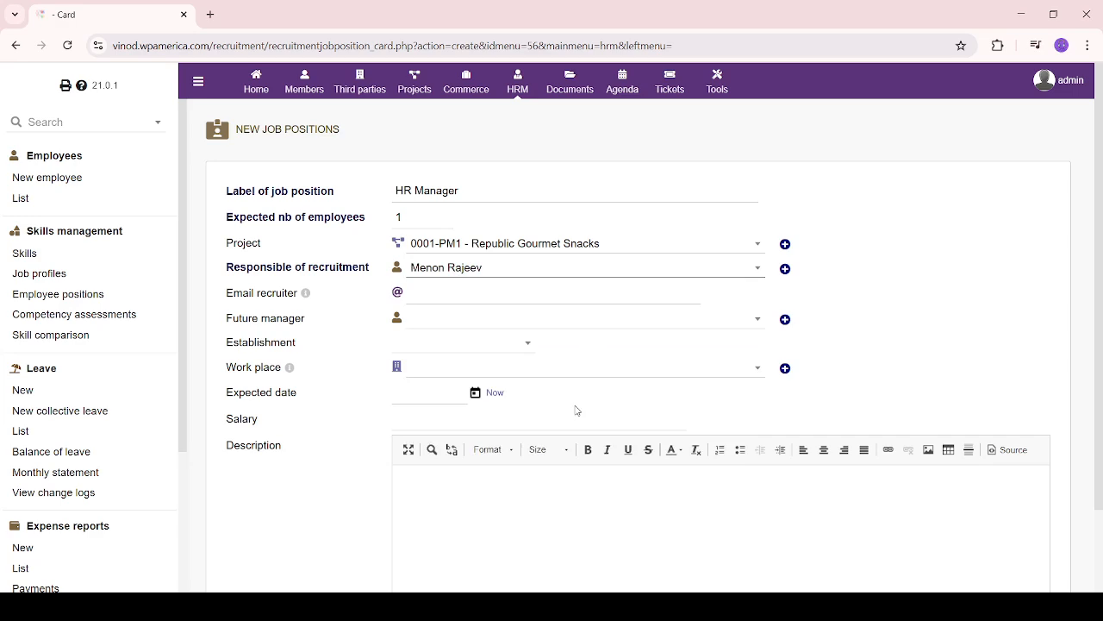
left_click(572, 294)
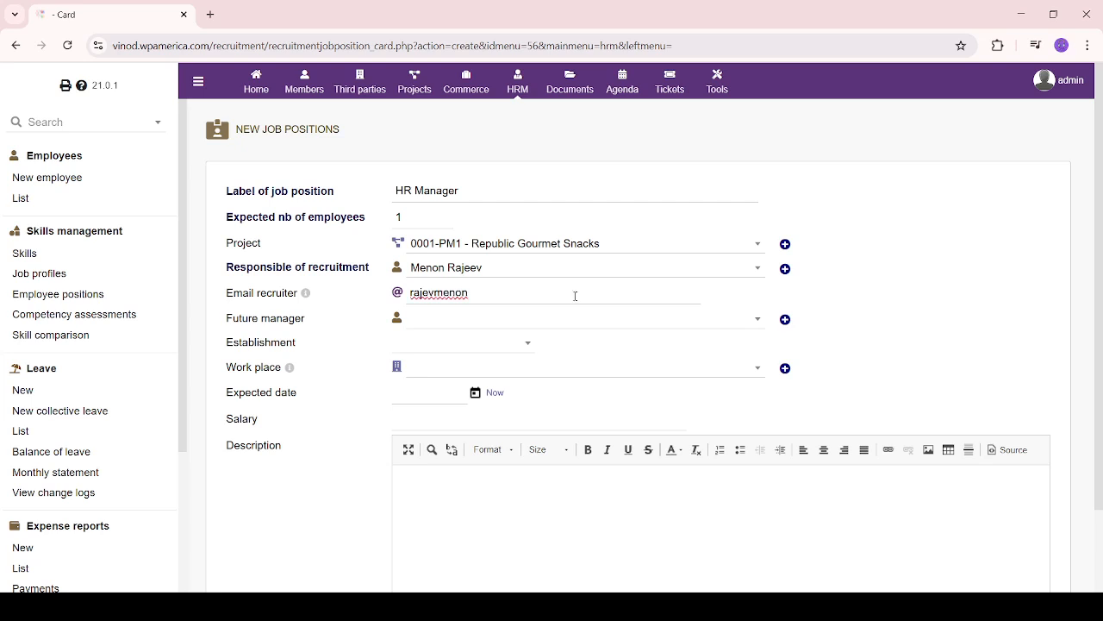
double_click(428, 302)
key("BackSpace")
Set the position's future manager and leave the establishment empty
left_click(521, 324)
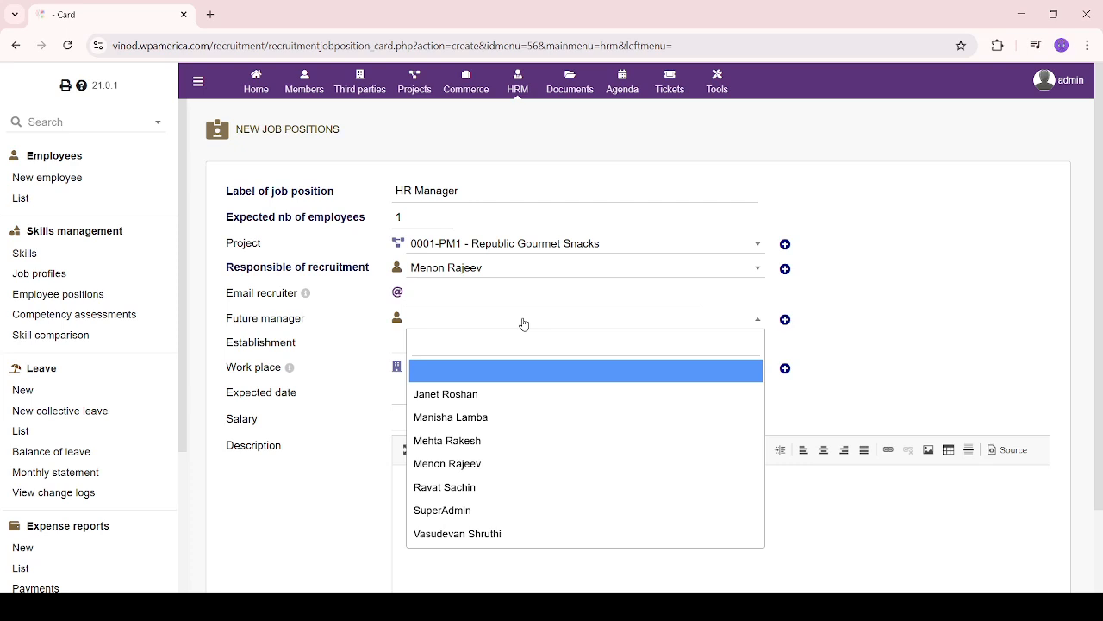
left_click(514, 454)
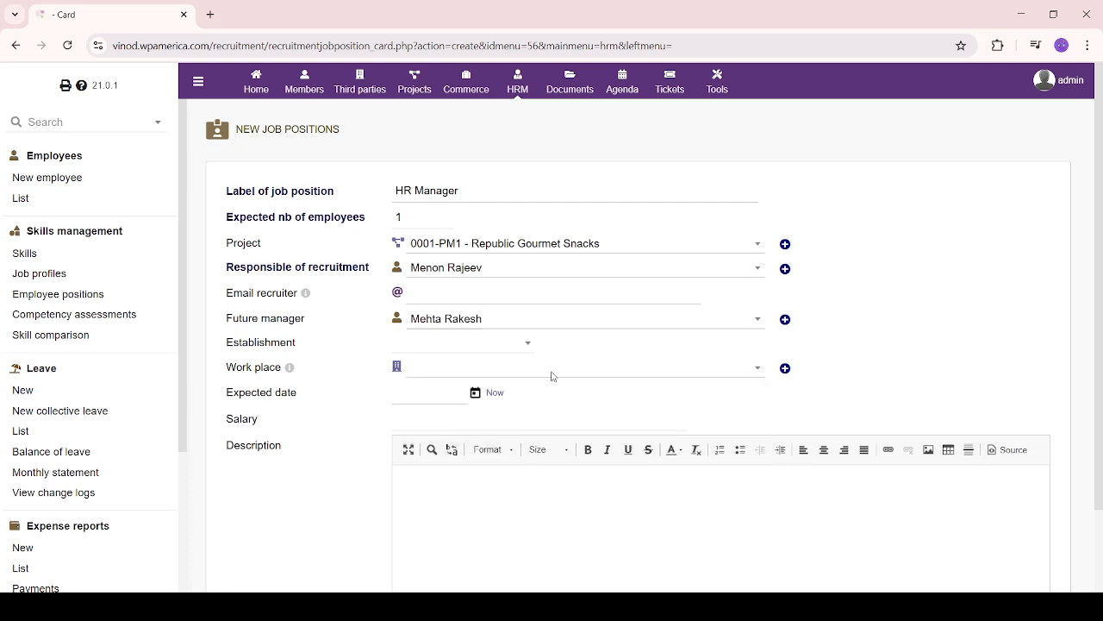
left_click(500, 352)
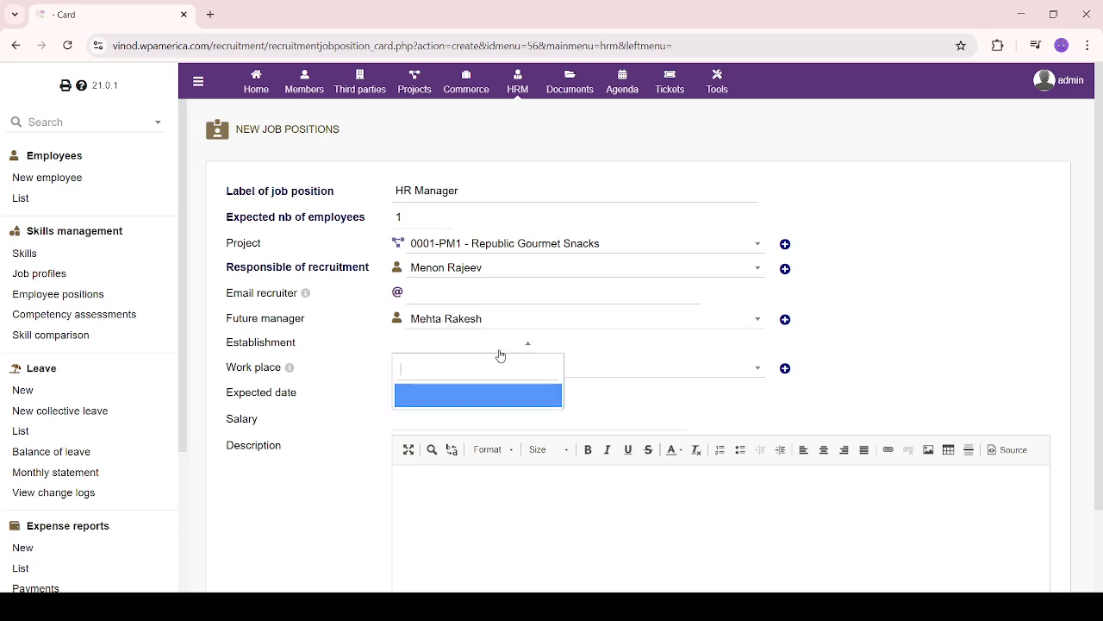
left_click(500, 397)
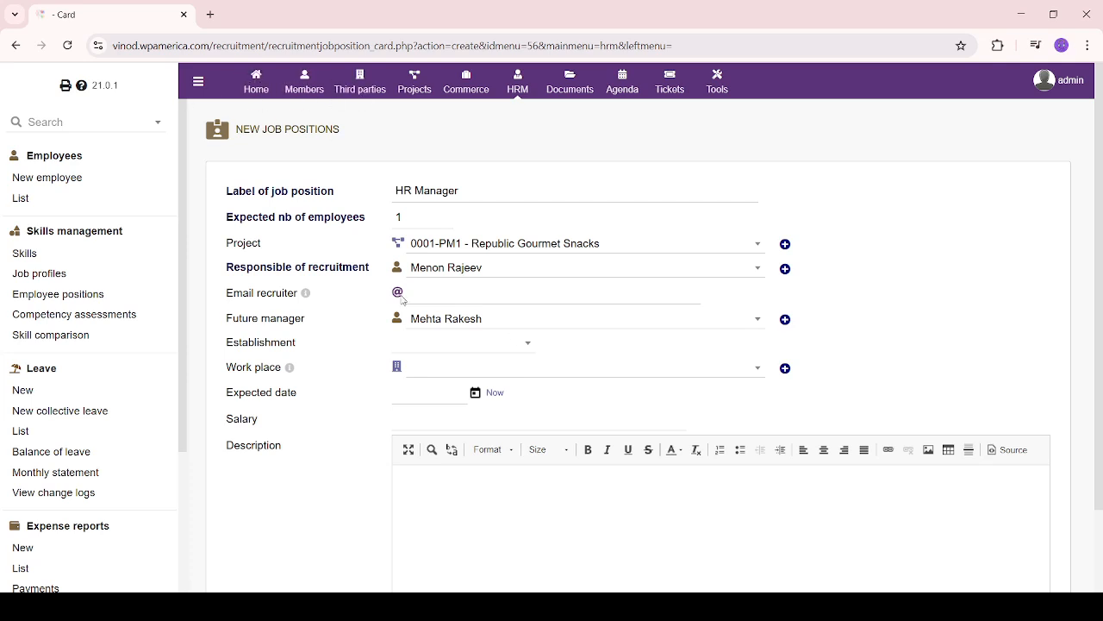
left_click(744, 376)
Set work place Republic Gourmet Snacks, expected date 07/31/2025 and salary 650000
left_click(601, 444)
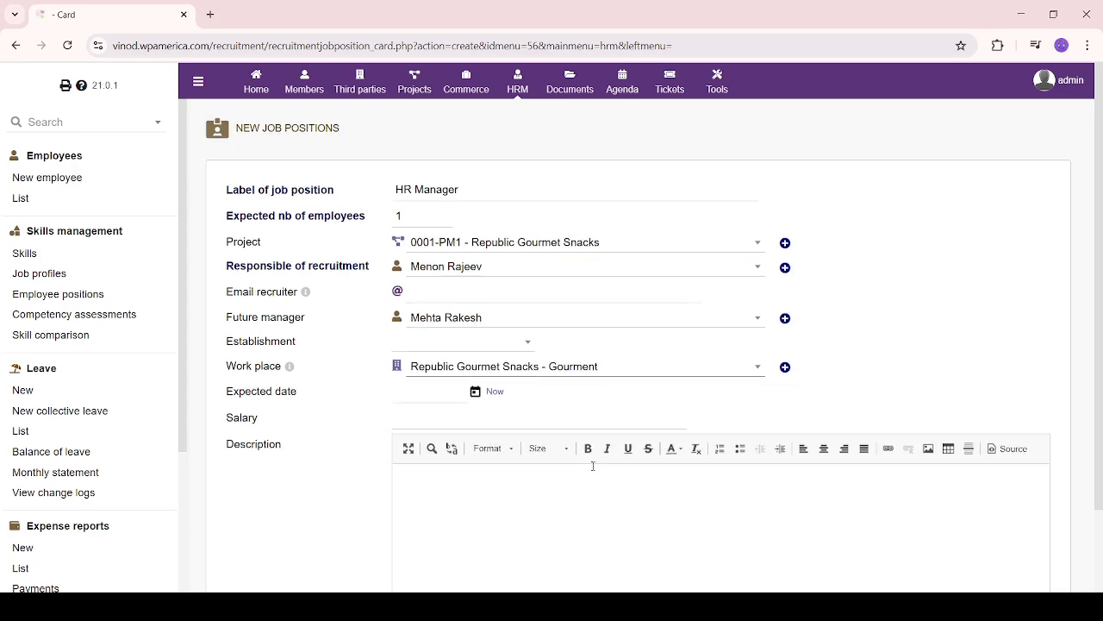
scroll(591, 463, "down", 2)
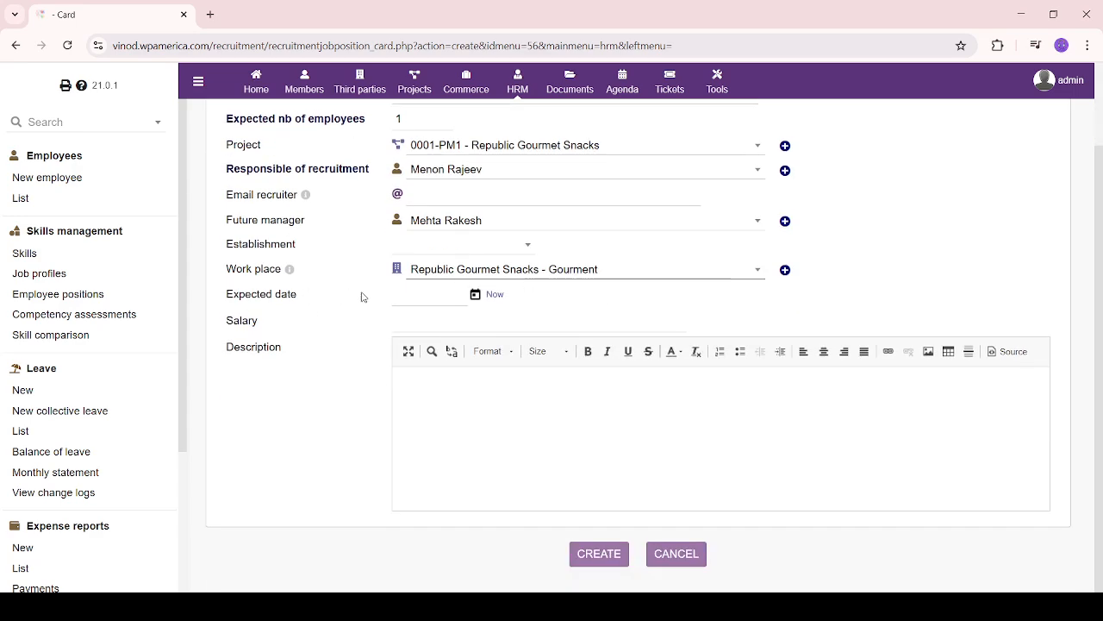
left_click(475, 296)
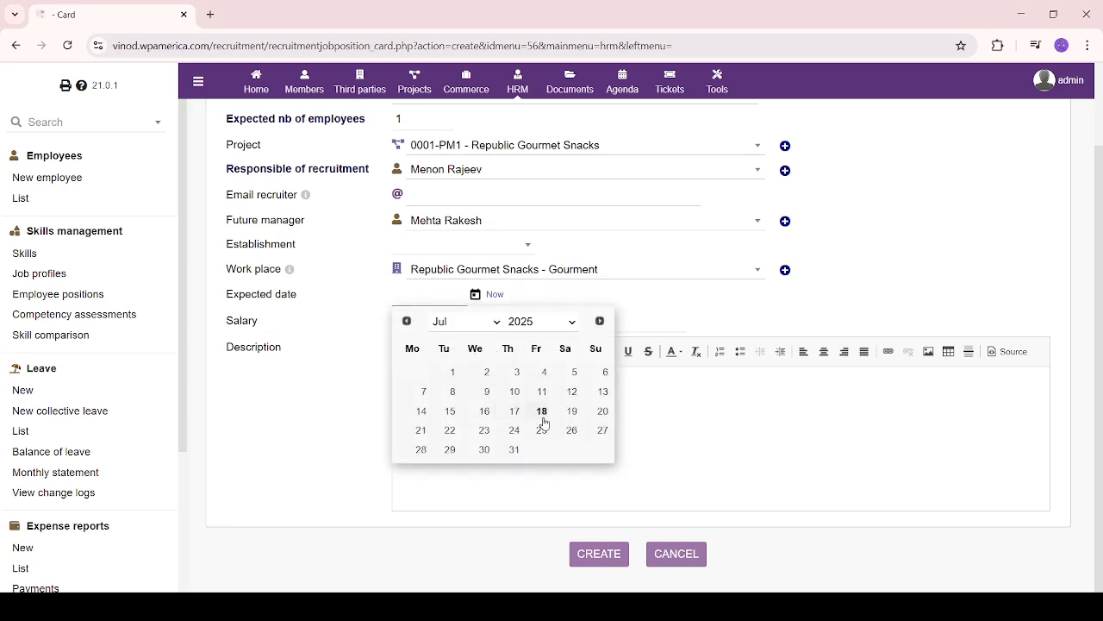
left_click(514, 449)
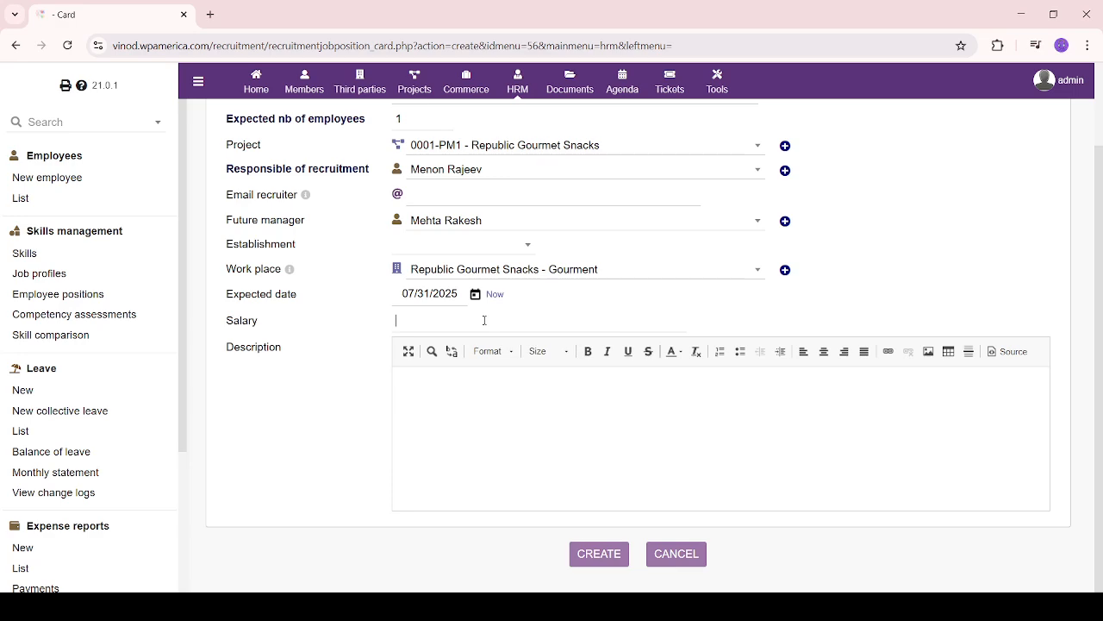
type("650000")
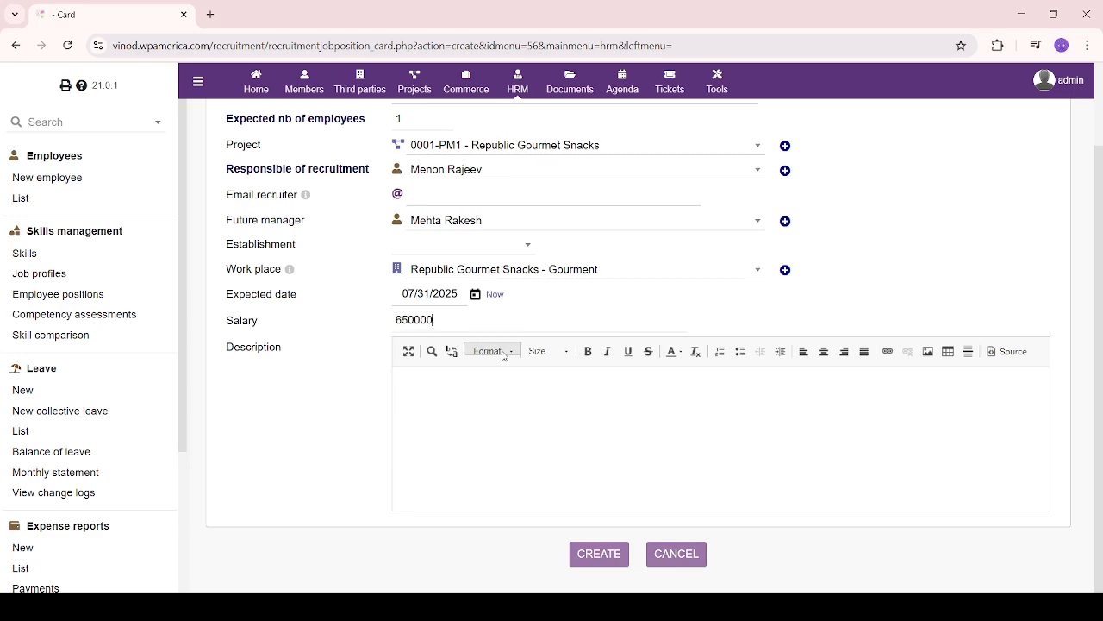
Paste the prepared HR Manager job description and create the position
left_click(509, 395)
scroll(91, 345, "down", 2)
left_click(557, 426)
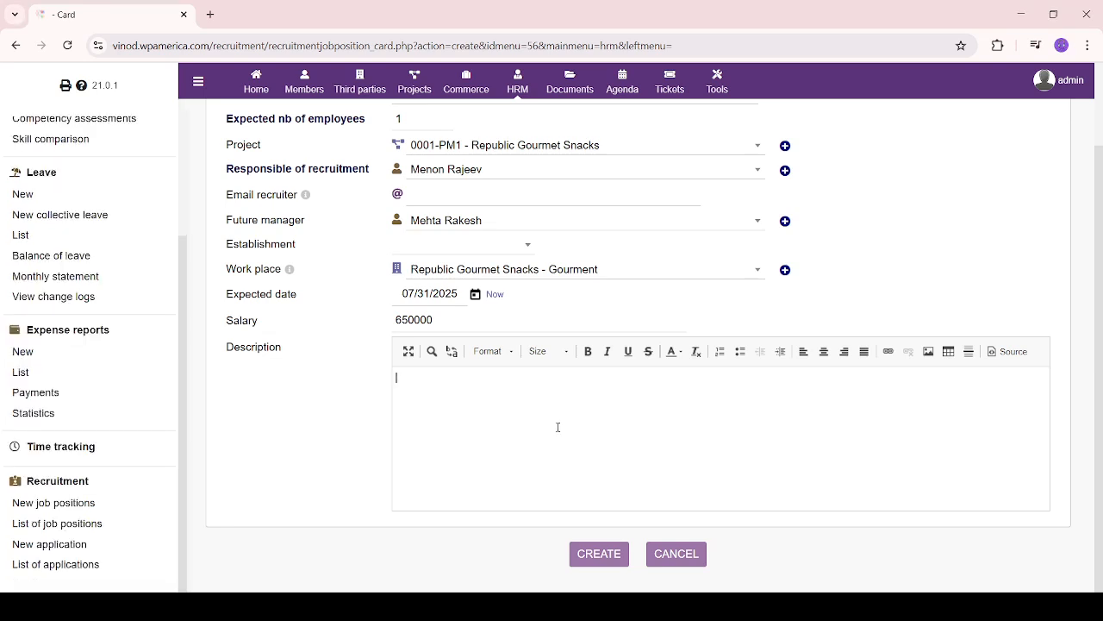
type("HR Manager – Job Description The HR Manager oversees the organization's human resources operations, ensuring effective implementation of HR policies, recruitment strategies, and employee relations programs. This role involves managing employee lifecycle activities, overseeing performance management, ensuring legal compliance, and fostering a positive workplace culture. The HR Manager also collaborates with leadership to align HR initiatives with business goals, handles conflict resolution, and supports training and development efforts. Strong leadership, communication, and strategic thinking skills are essential for success in this role")
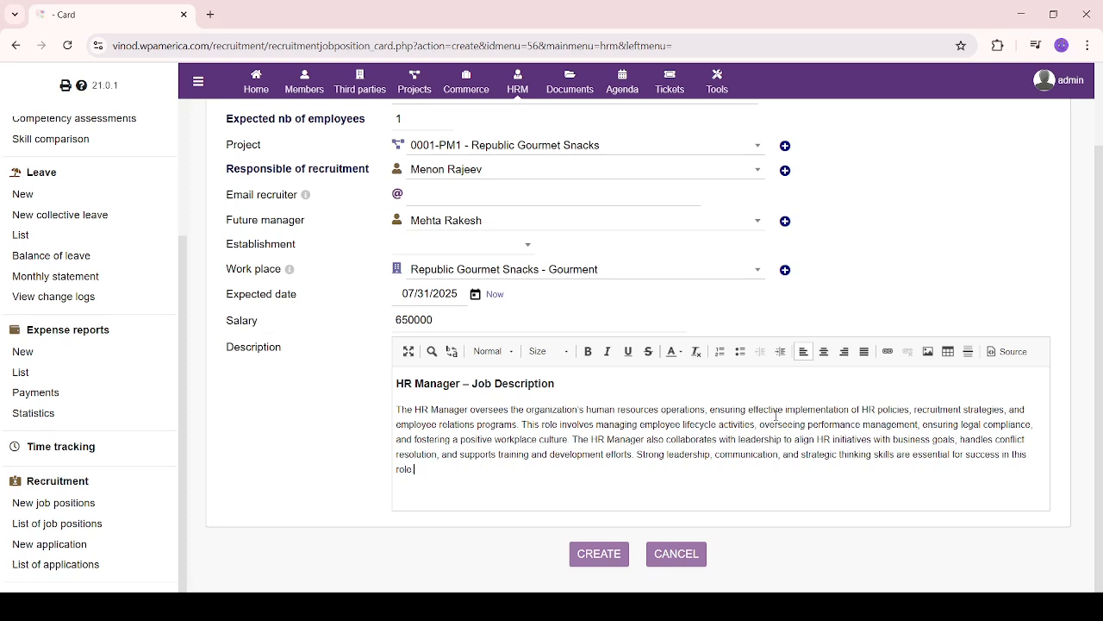
left_click(601, 555)
From the PROV3 card's Applications list, start a new application for HR Manager
scroll(654, 440, "down", 3)
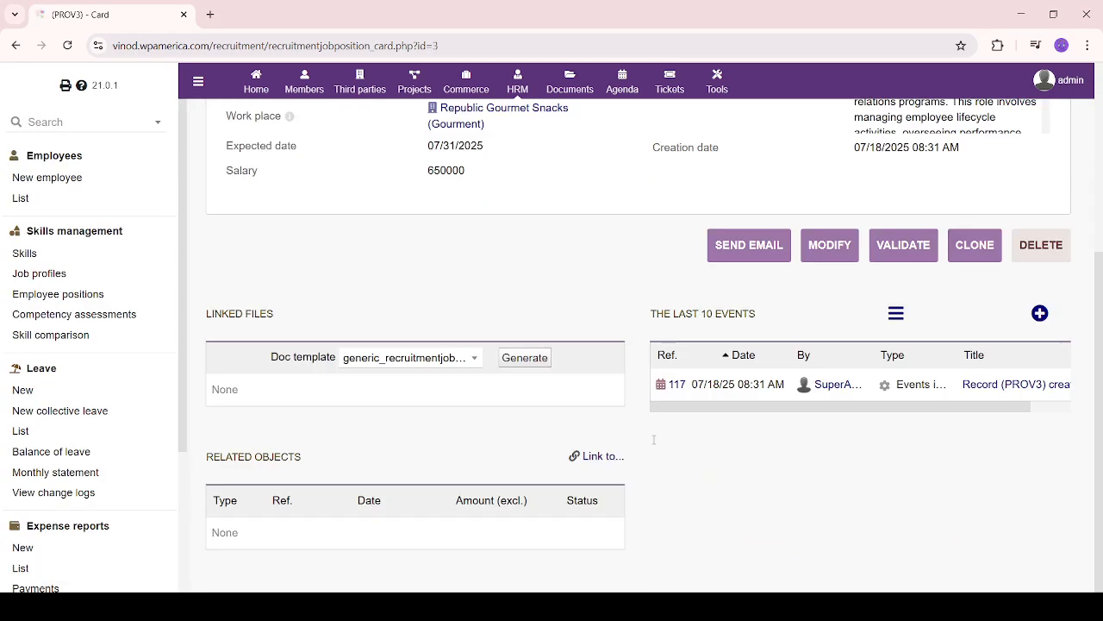
scroll(654, 439, "up", 4)
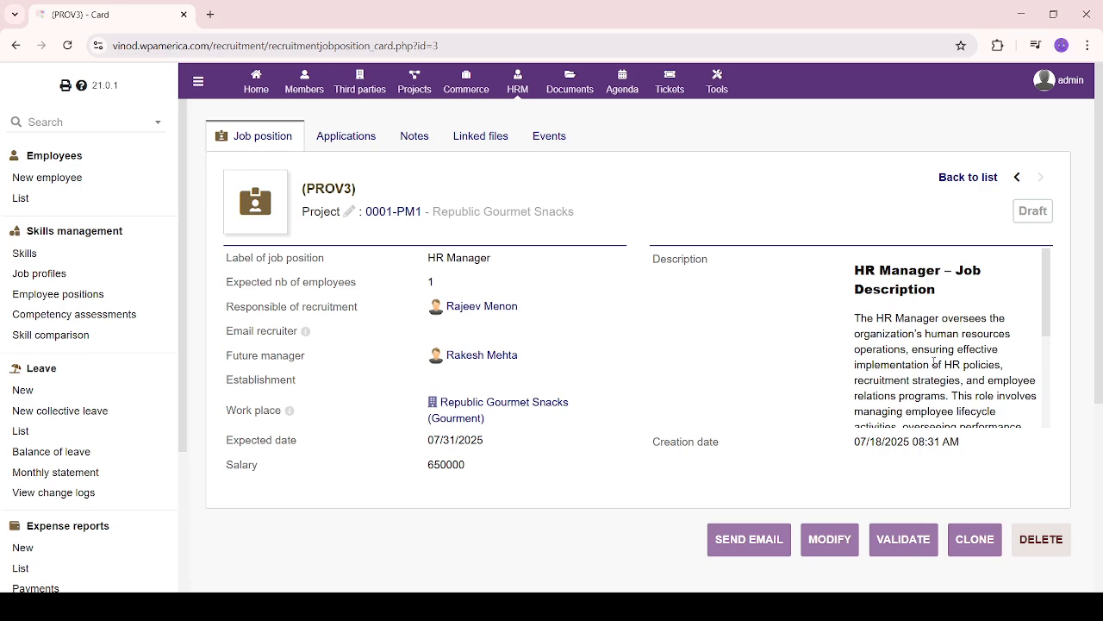
scroll(938, 379, "down", 3)
scroll(939, 394, "up", 3)
left_click_drag(419, 301, 591, 321)
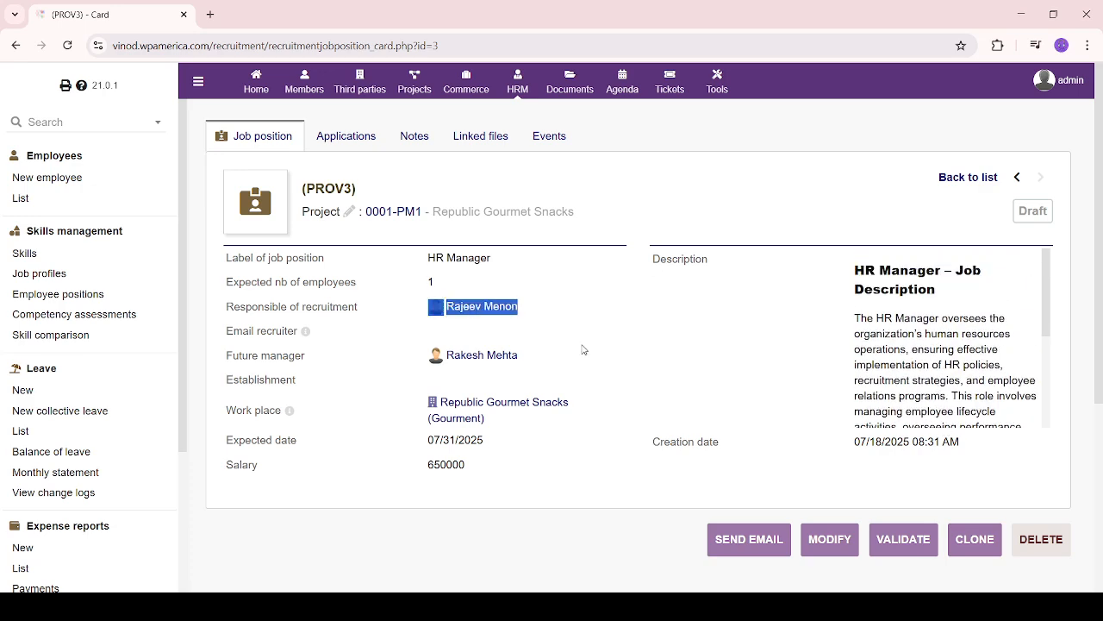
left_click(583, 349)
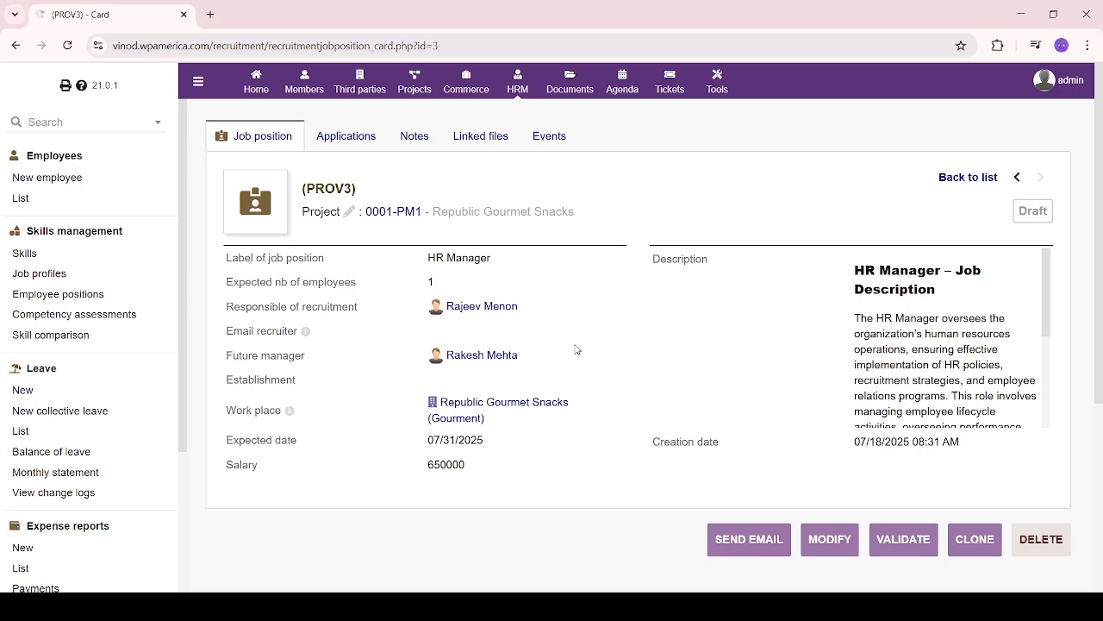
scroll(39, 521, "down", 3)
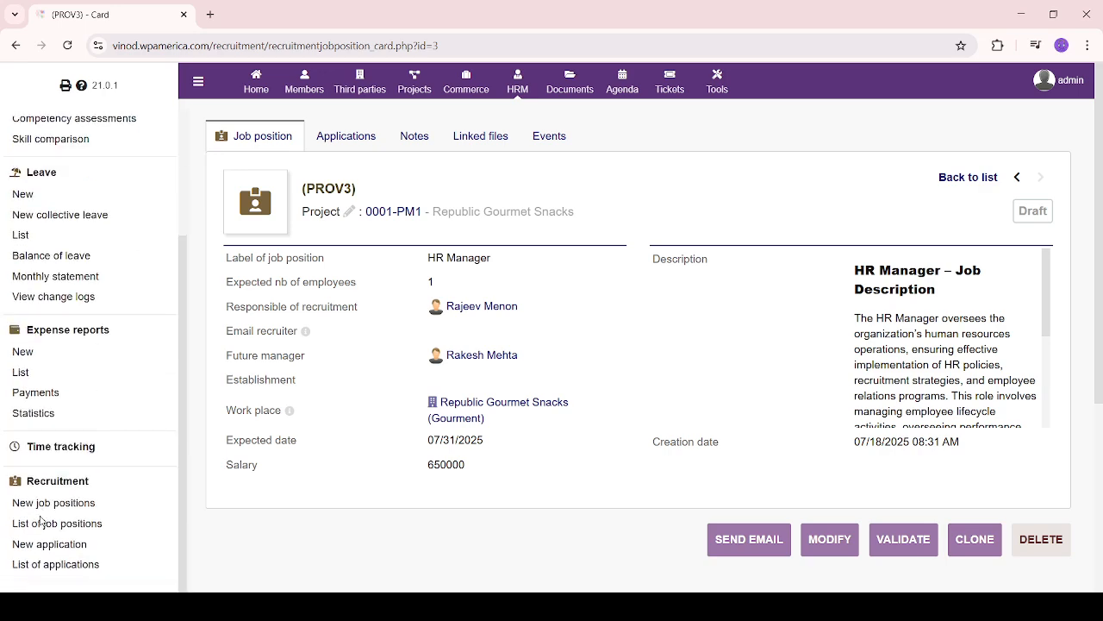
left_click(348, 138)
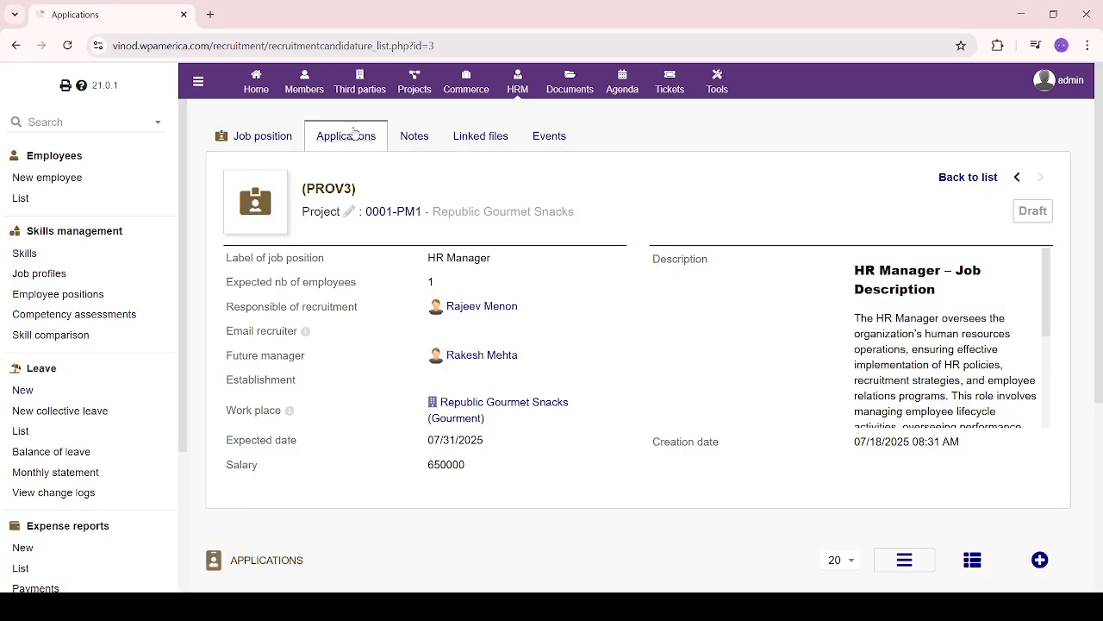
scroll(583, 390, "down", 3)
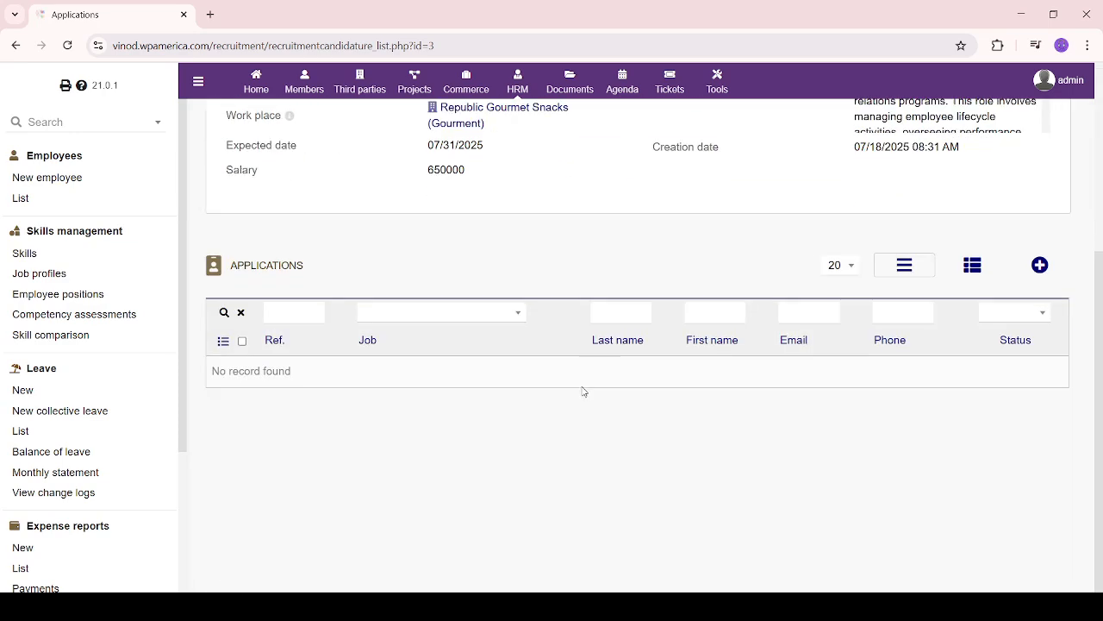
left_click(1040, 265)
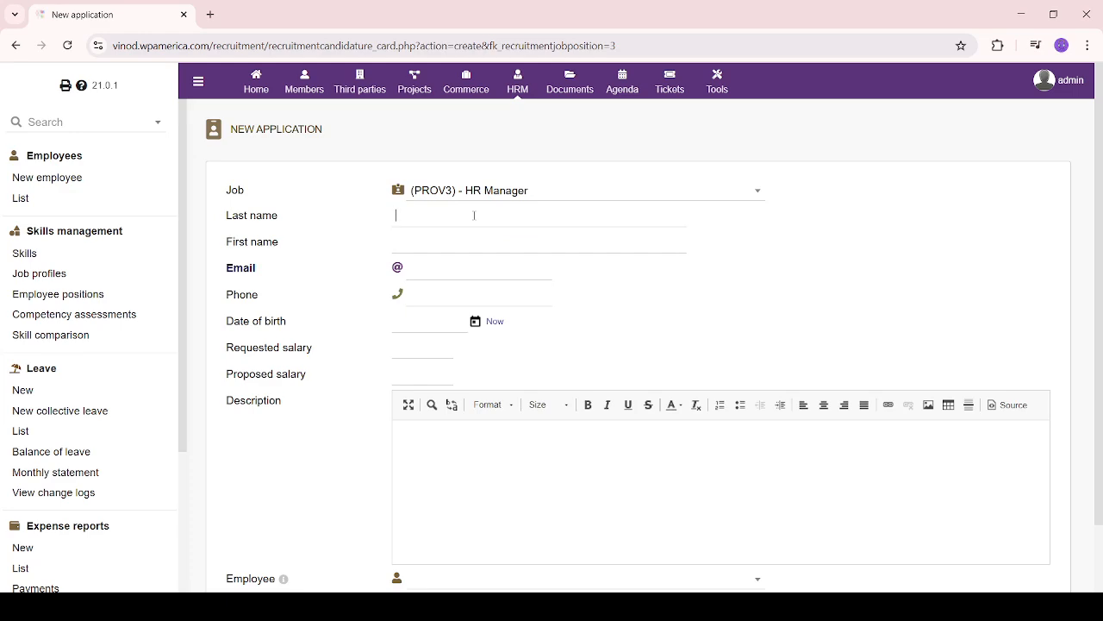
left_click(426, 320)
left_click(476, 322)
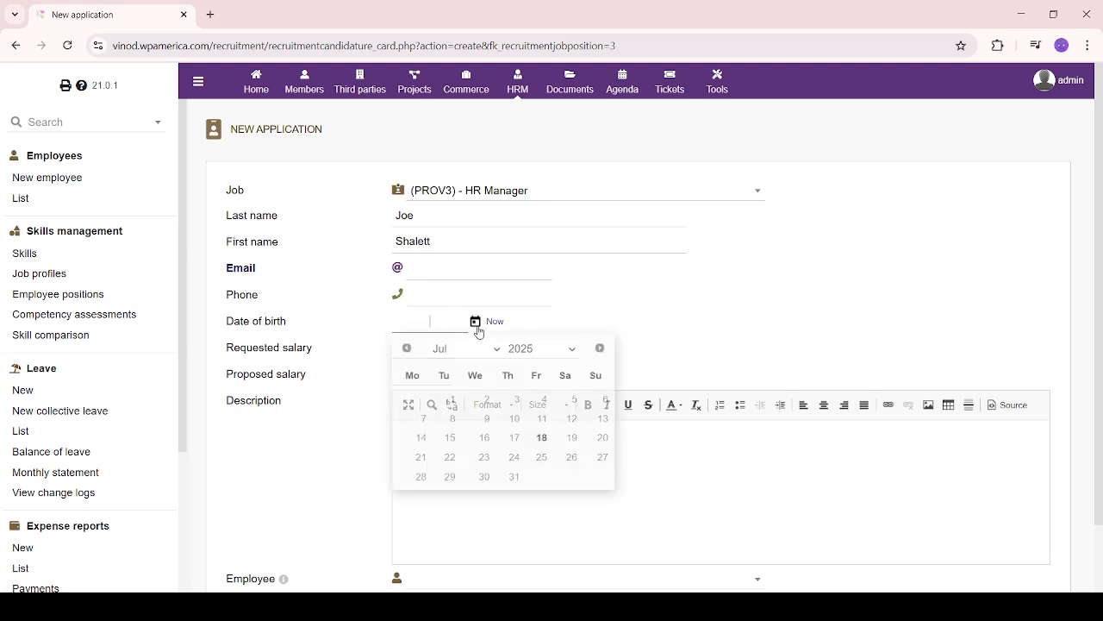
left_click(547, 352)
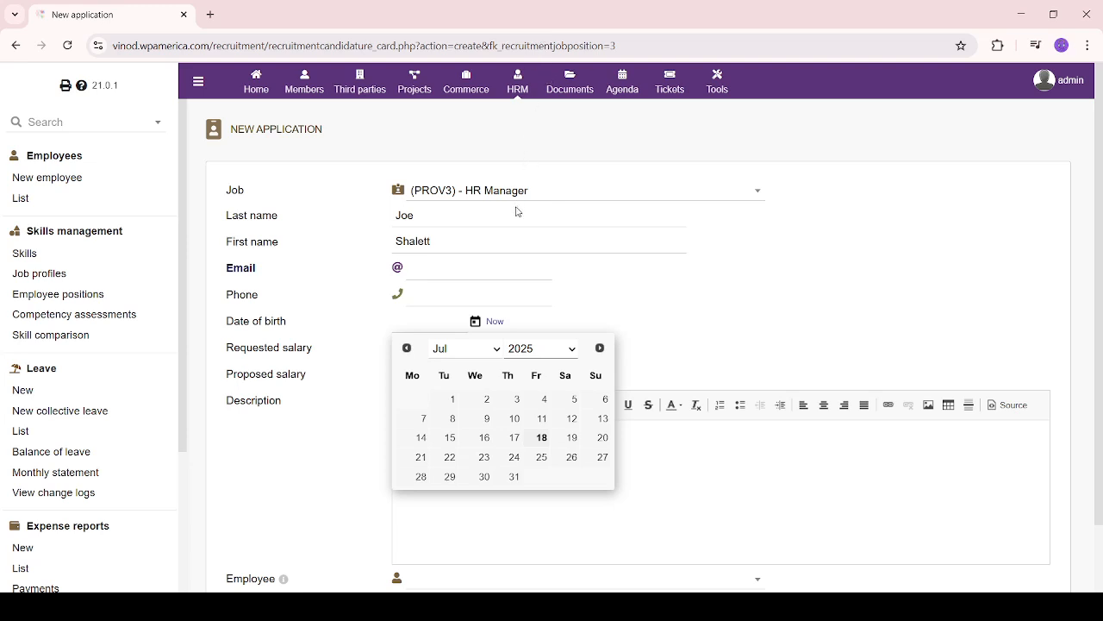
type("1993")
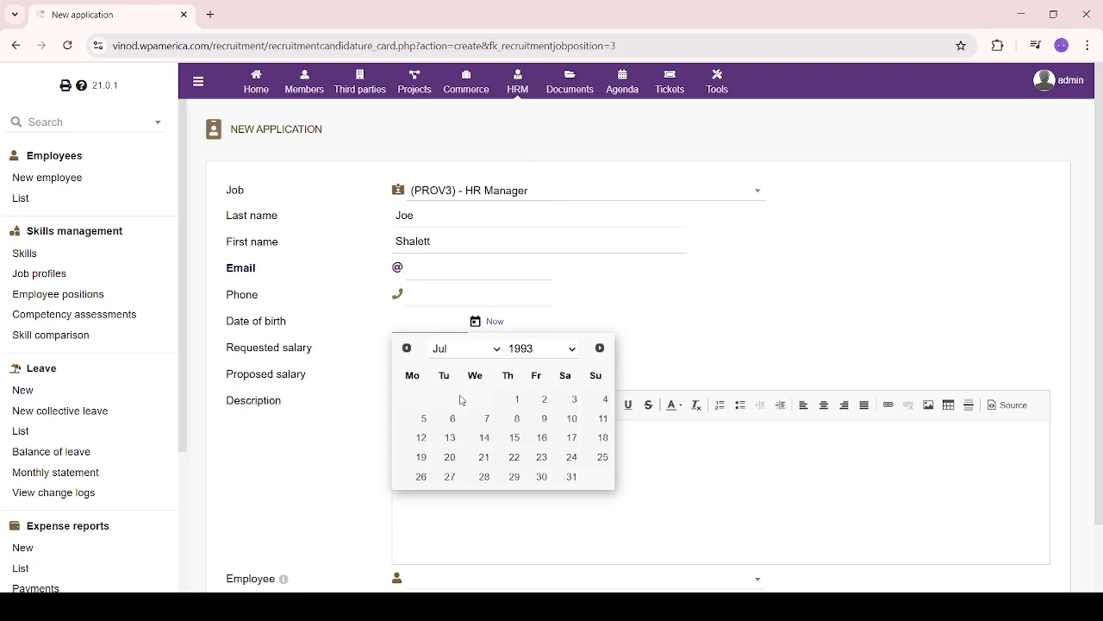
left_click(517, 399)
Fill in the requested salary and a proposed salary of 450000/Annum
scroll(805, 276, "down", 1)
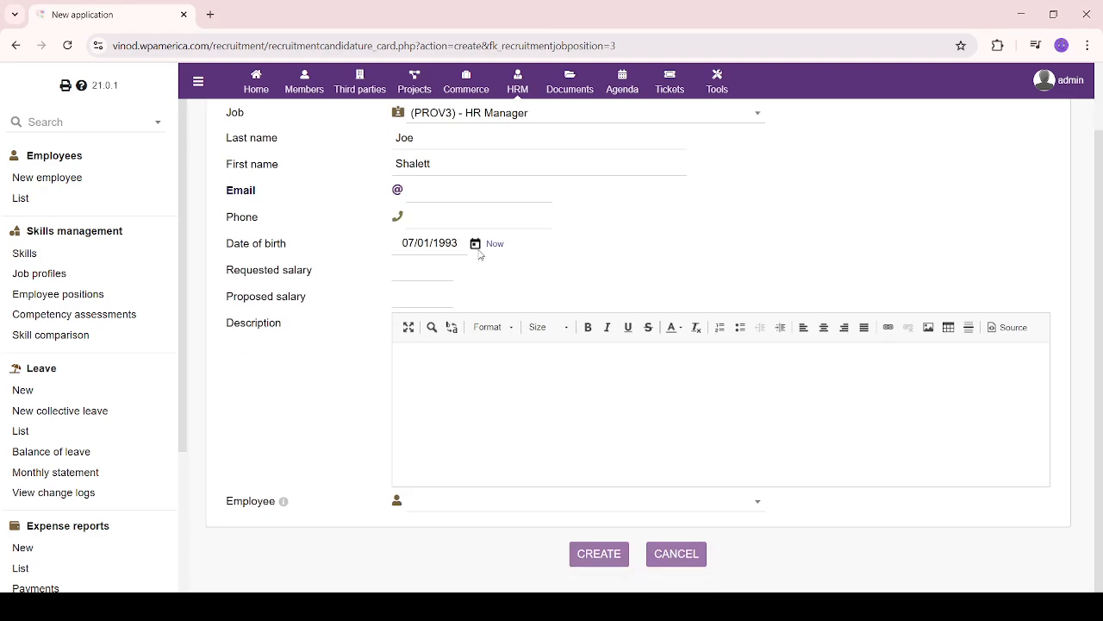
left_click(424, 269)
type("335000")
key("BackSpace")
key("BackSpace")
key("BackSpace")
key("BackSpace")
type("500Ann")
key("Tab")
type("4500")
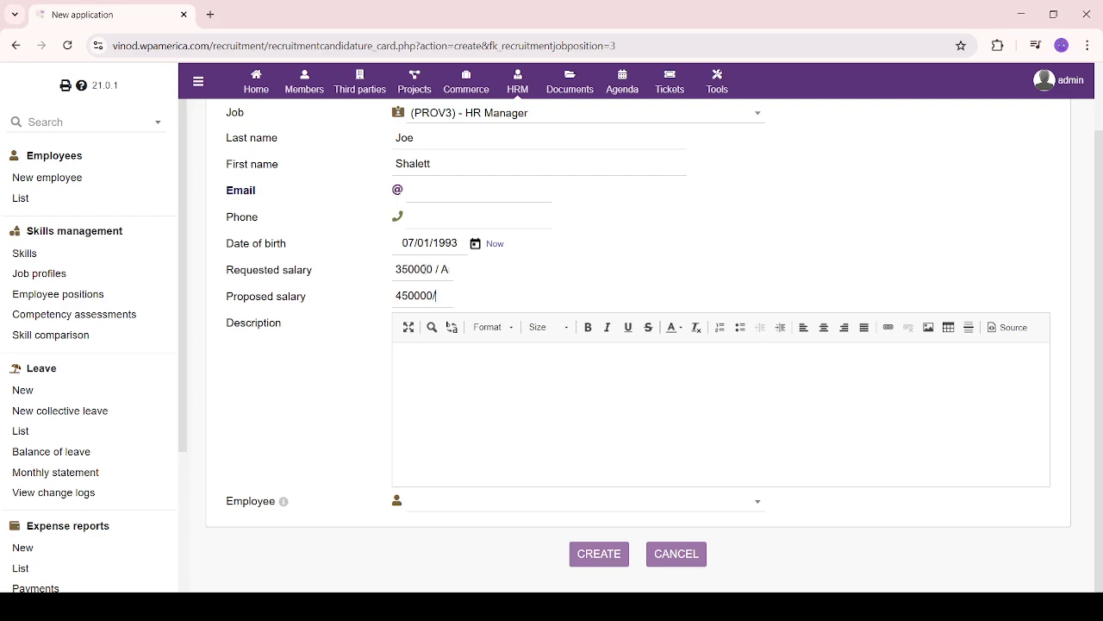
type("00/Annum")
Submit the application, then browse the employee list without choosing one
left_click(517, 381)
scroll(517, 382, "up", 2)
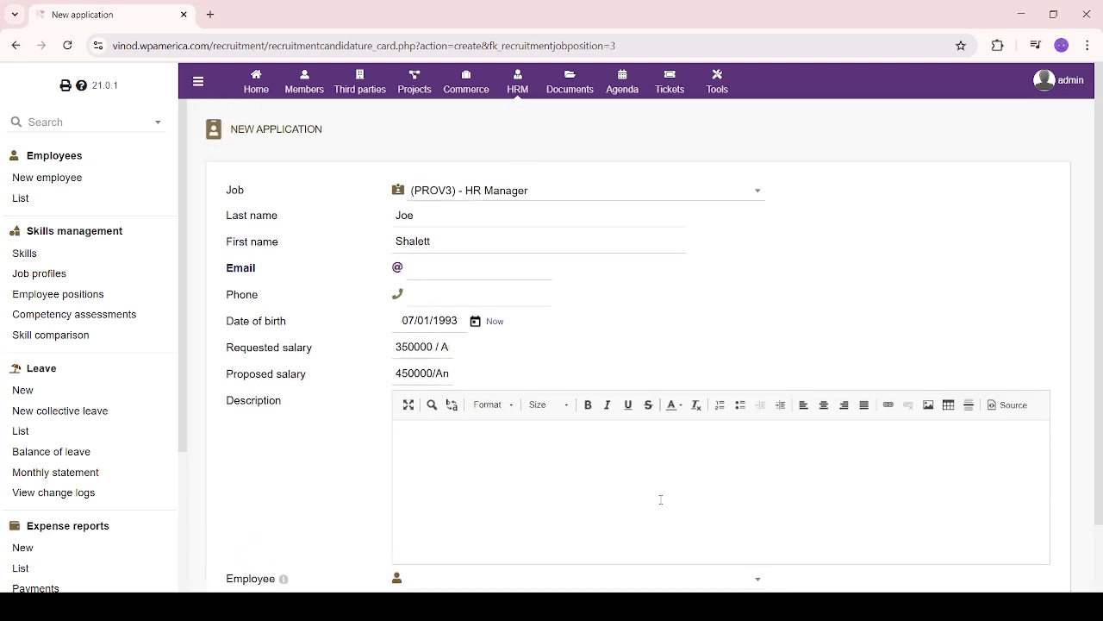
scroll(662, 499, "down", 2)
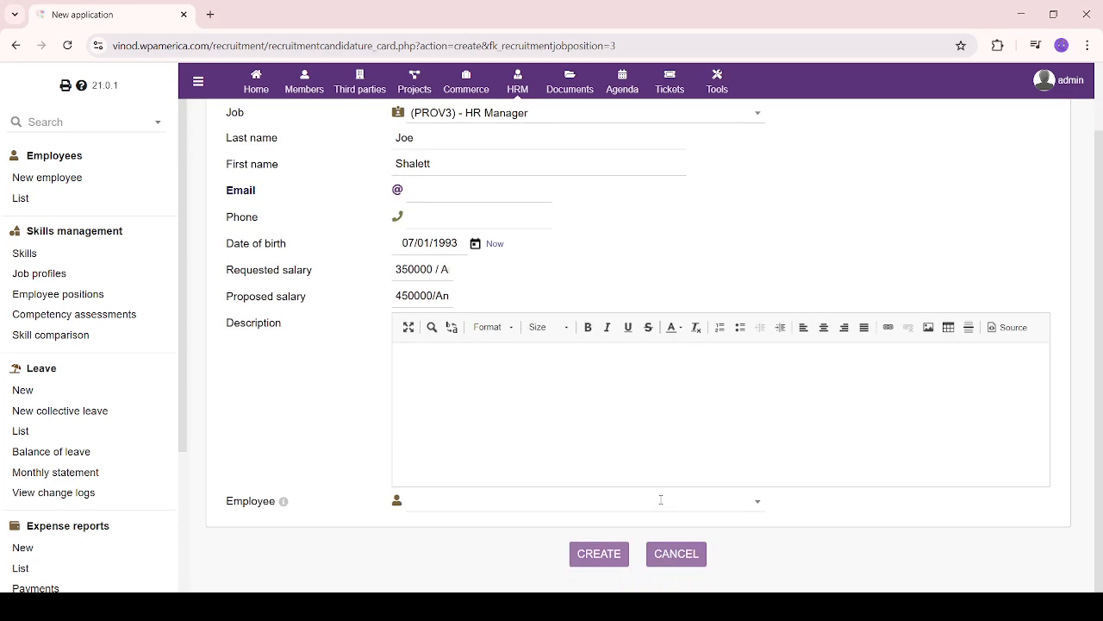
left_click(591, 556)
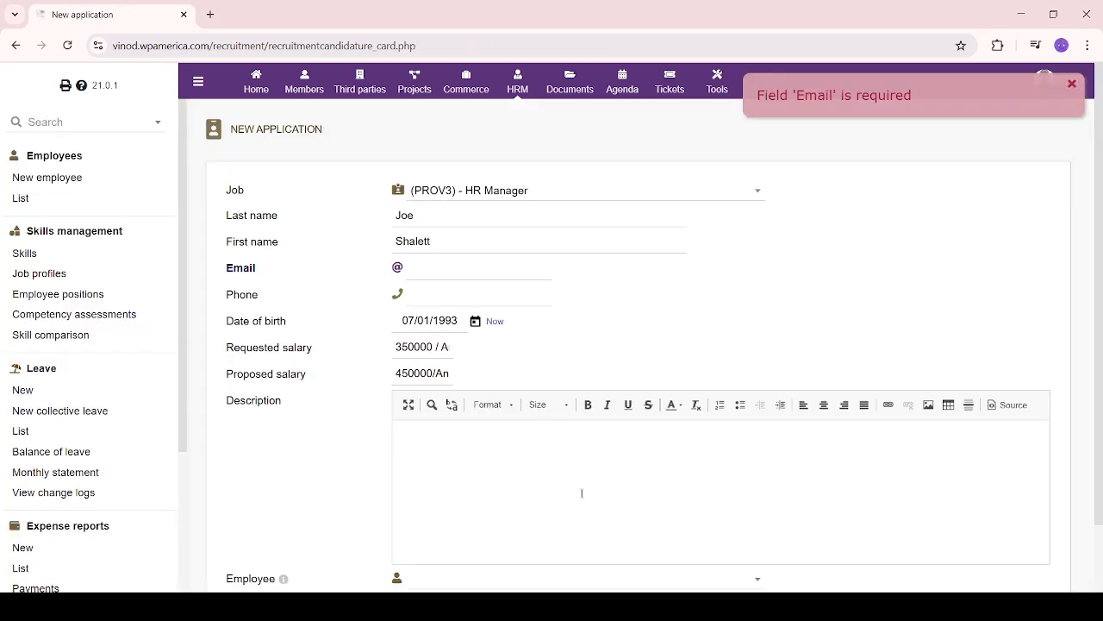
scroll(299, 504, "down", 2)
left_click(642, 512)
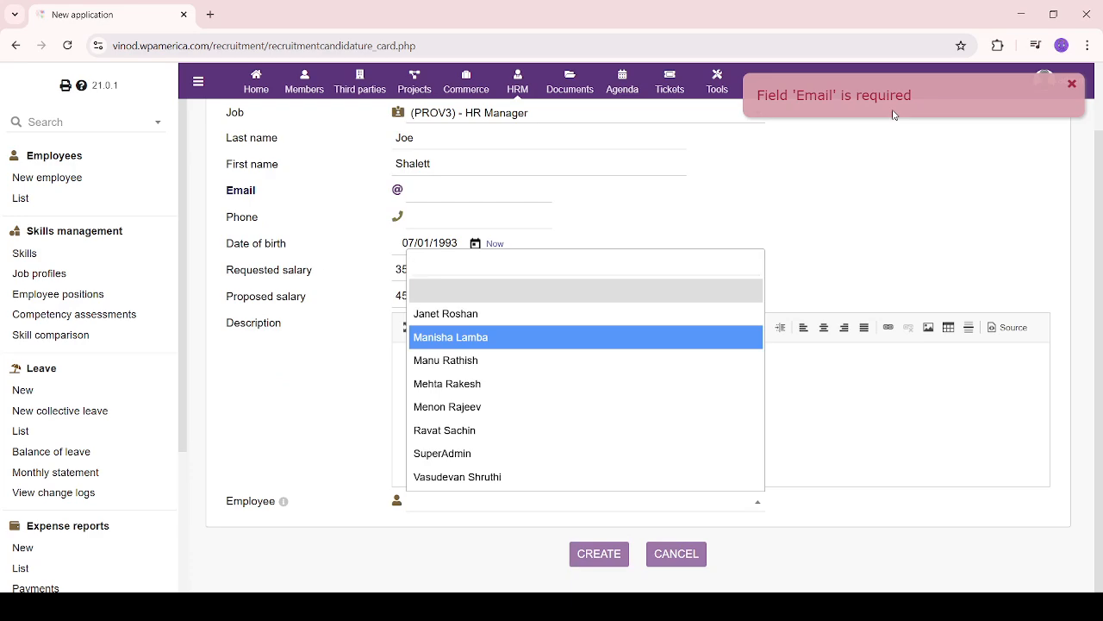
left_click(468, 163)
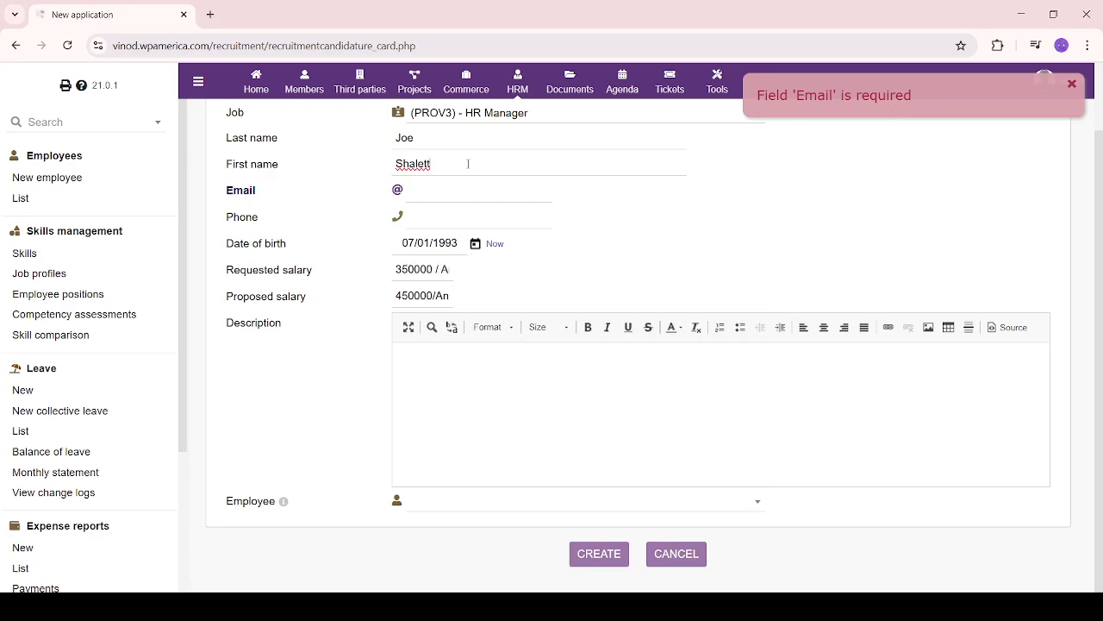
Link an employee, resubmit, and cancel the application after the Email-required error
scroll(500, 276, "up", 2)
left_click(443, 268)
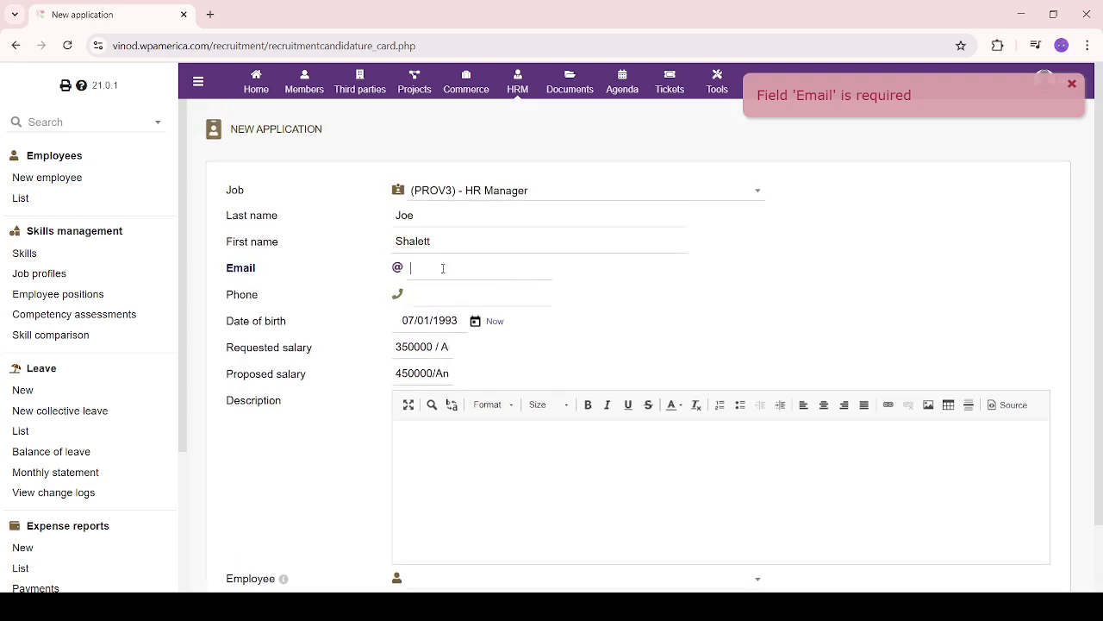
scroll(444, 268, "down", 2)
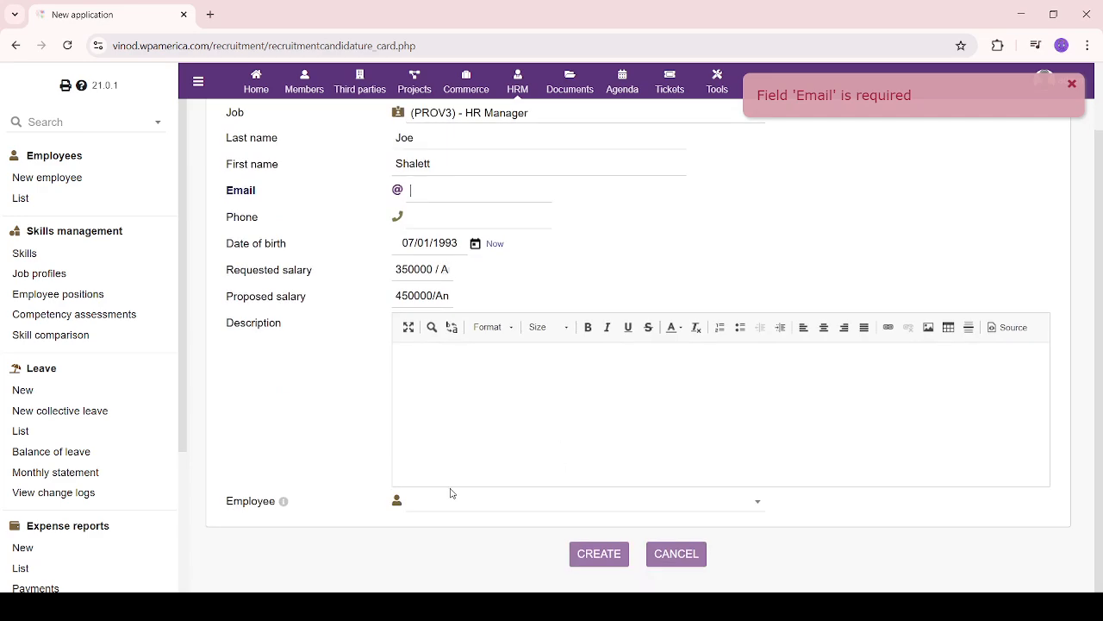
left_click(483, 502)
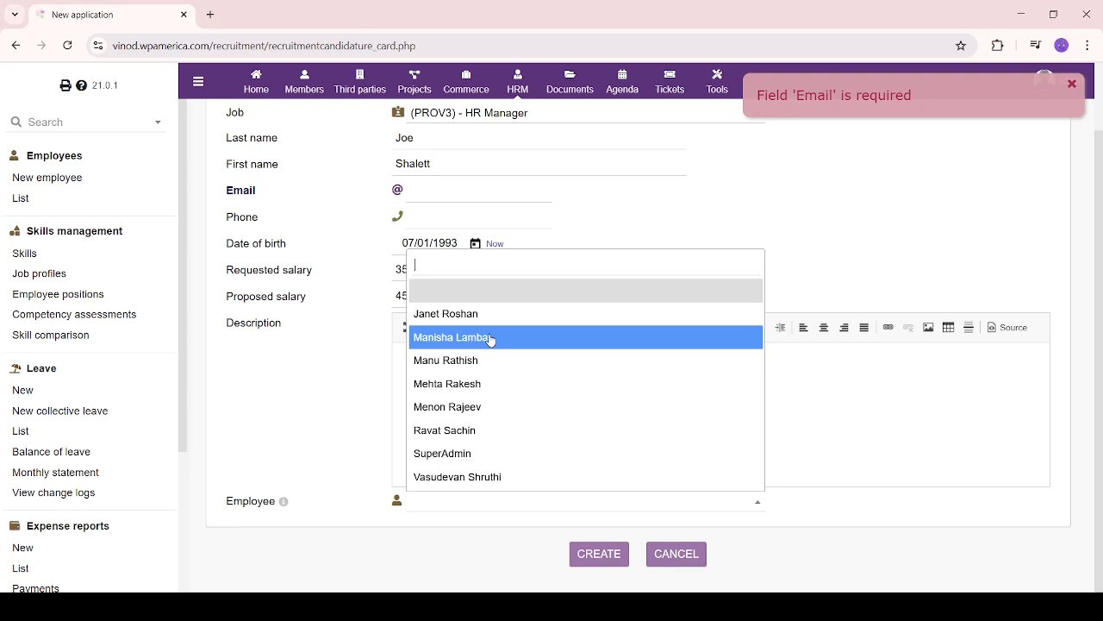
left_click(511, 315)
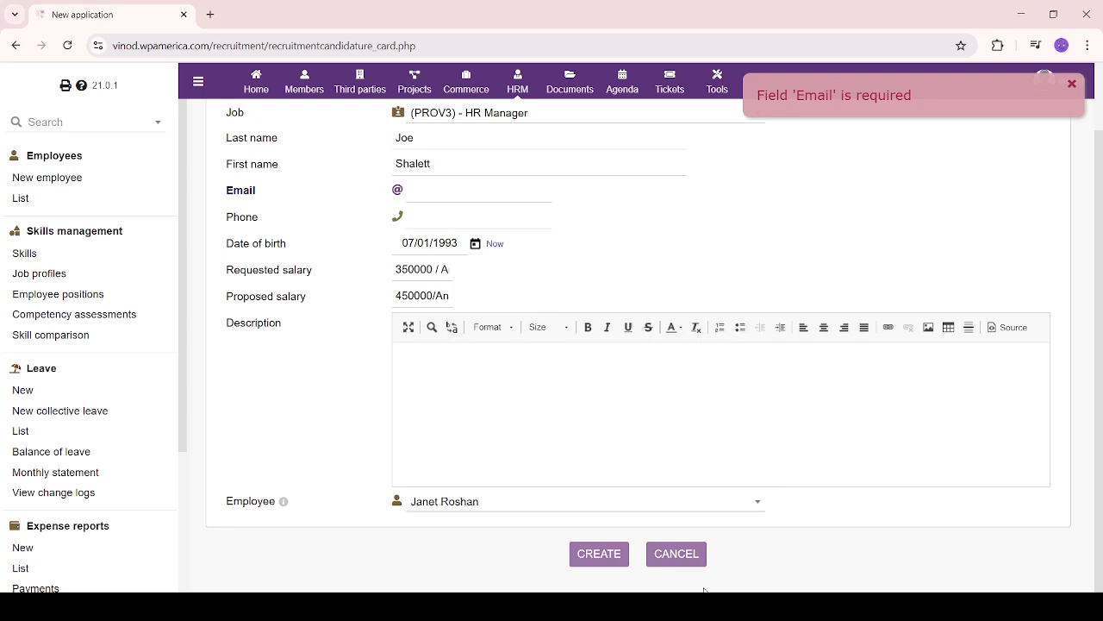
left_click(575, 556)
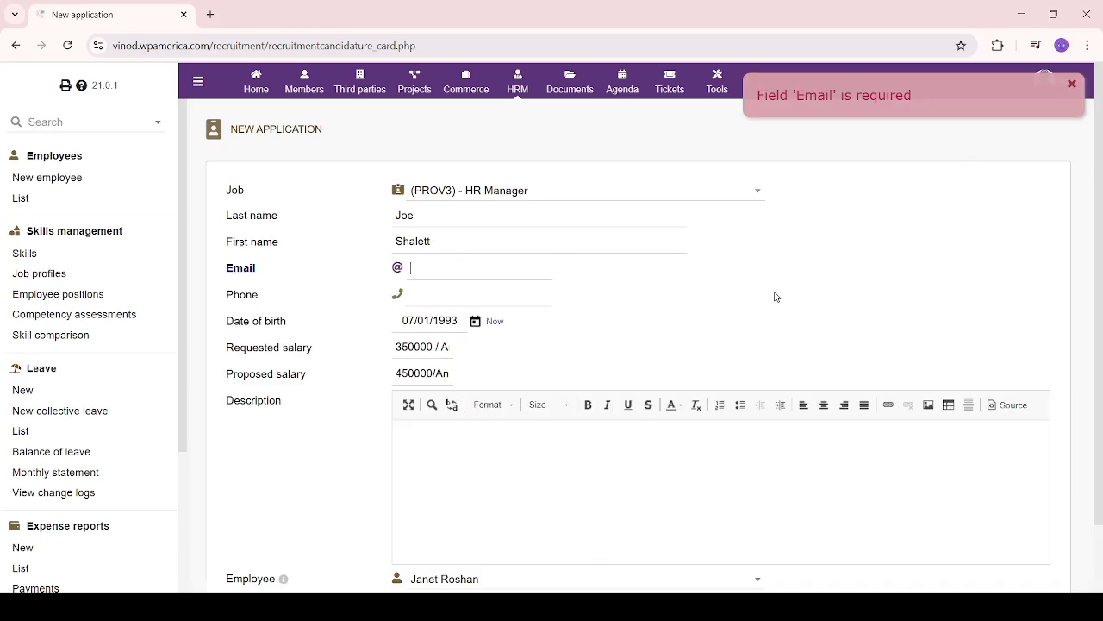
scroll(775, 330, "down", 2)
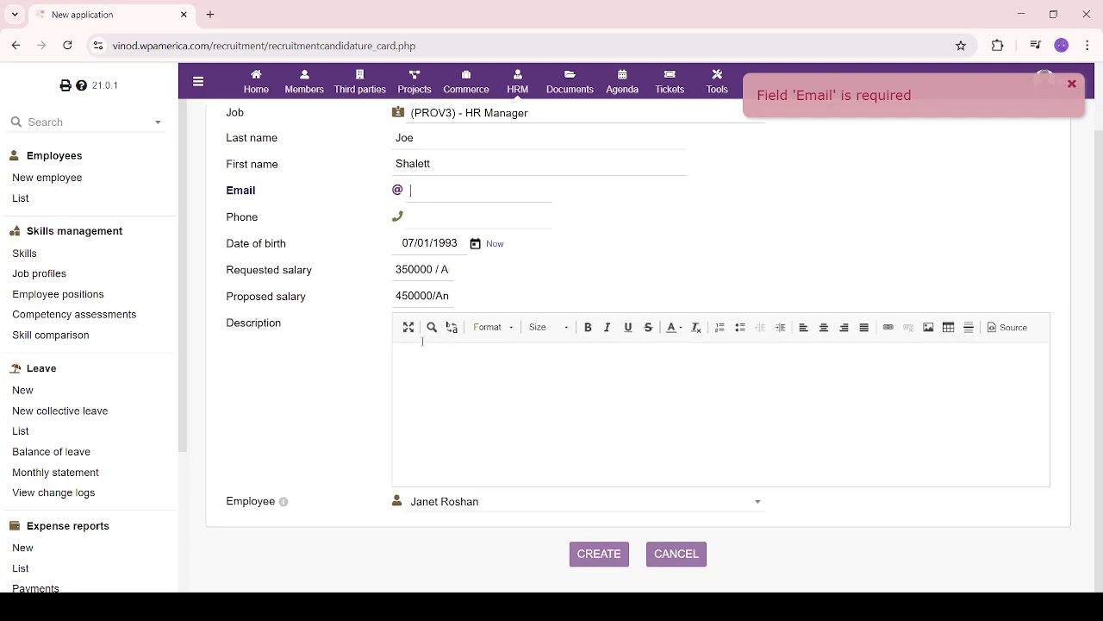
scroll(78, 531, "down", 5)
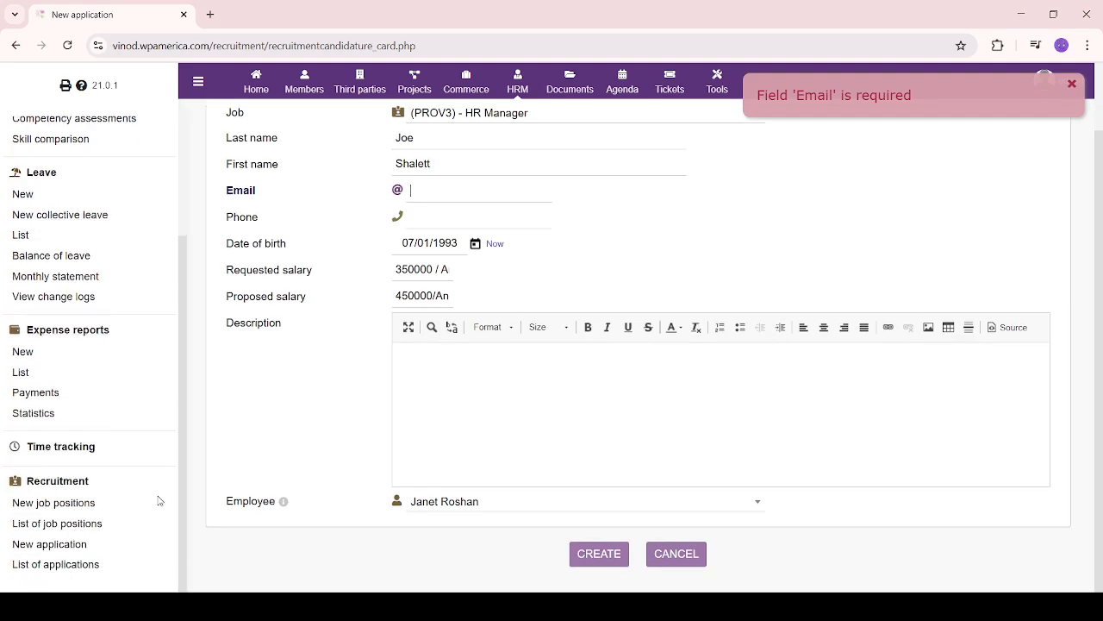
left_click(681, 553)
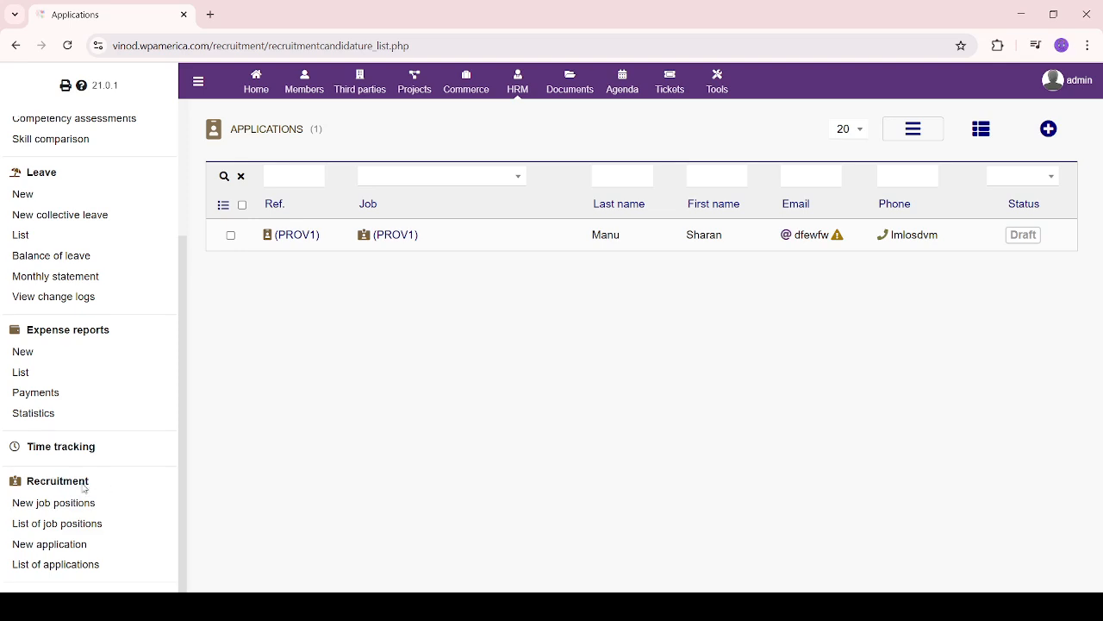
Review the job positions list, then open a blank new application form
left_click(50, 526)
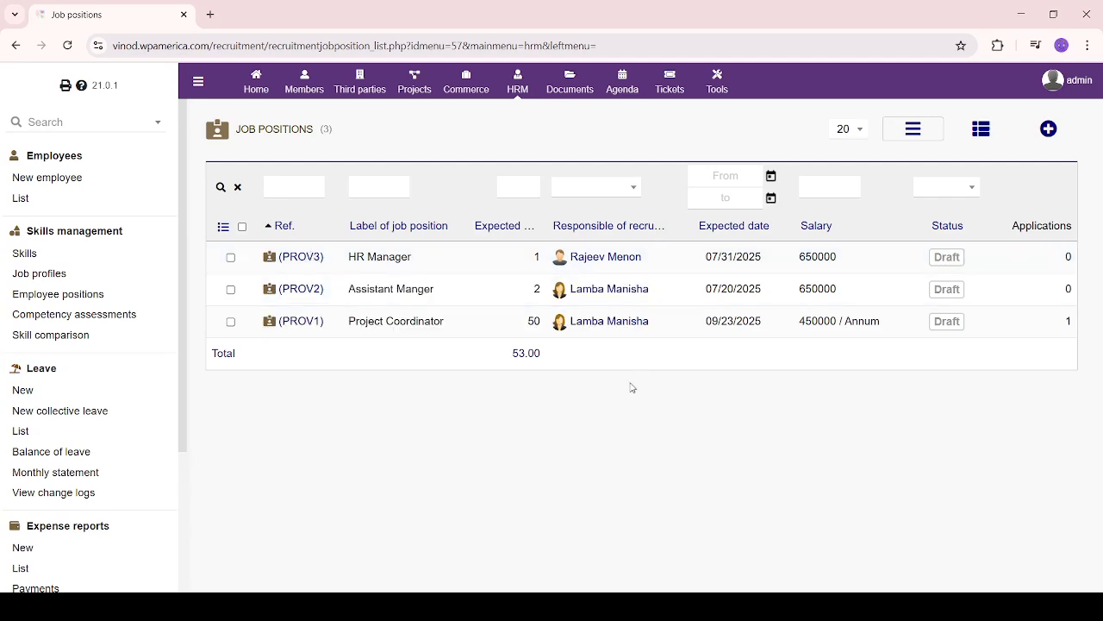
left_click_drag(633, 387, 616, 296)
left_click(442, 482)
scroll(78, 490, "down", 2)
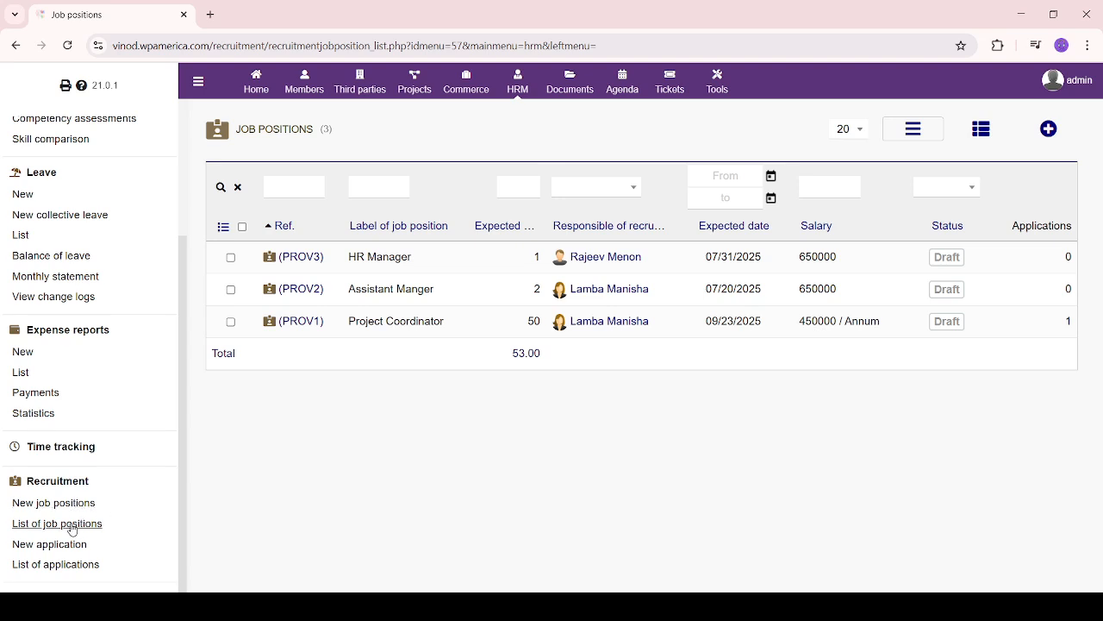
left_click(53, 549)
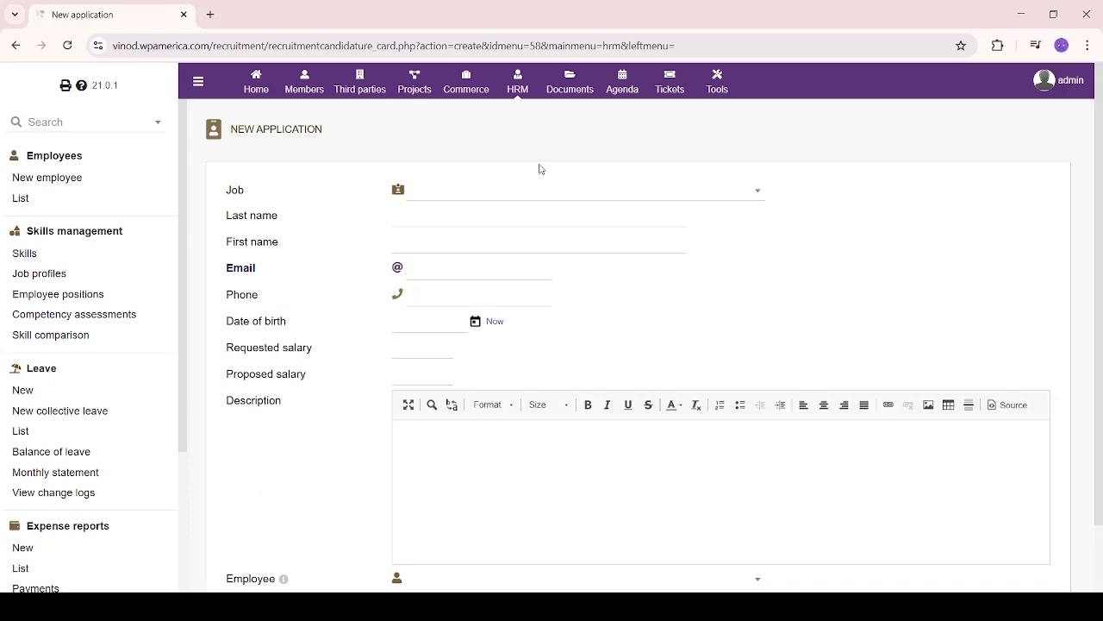
Pick the (PROV2) Assistant Manger job, then return to the Applications list
left_click(546, 198)
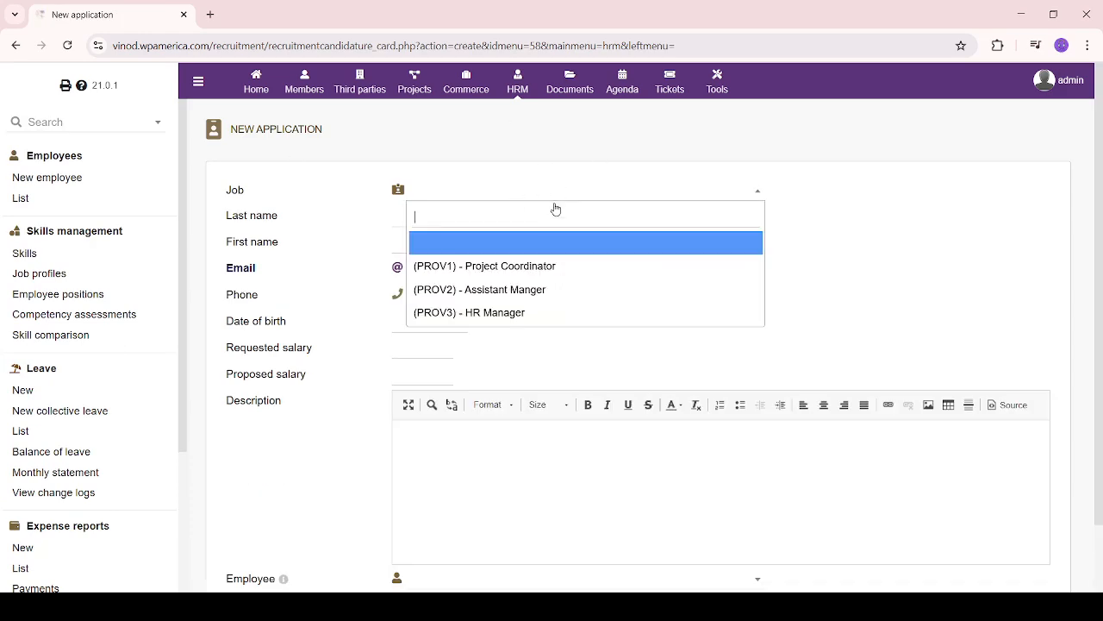
left_click(556, 271)
left_click(665, 197)
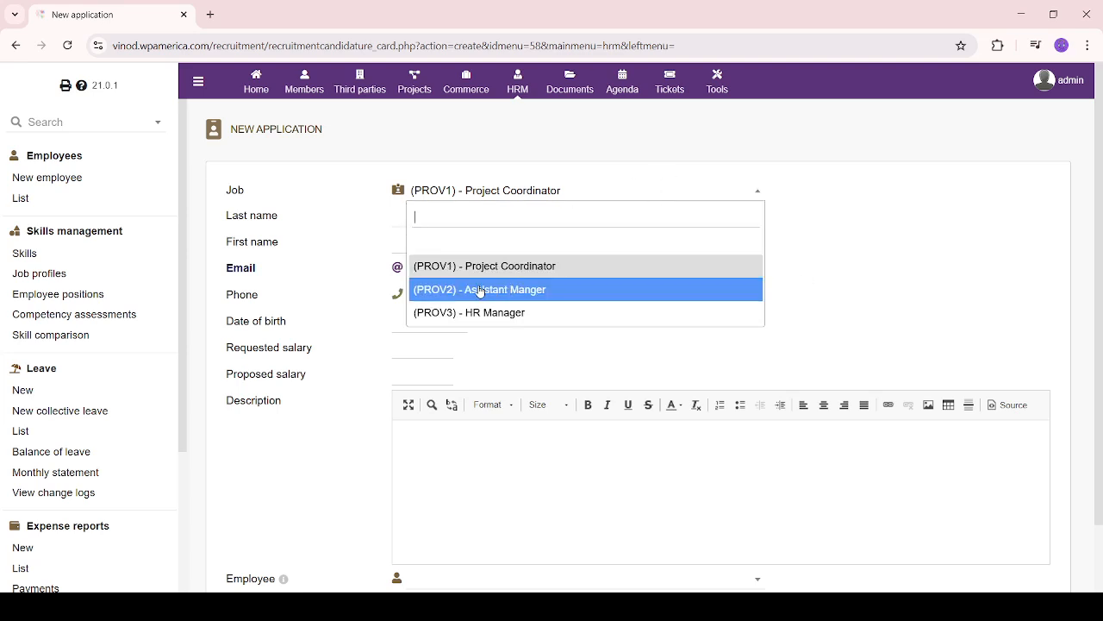
left_click(569, 290)
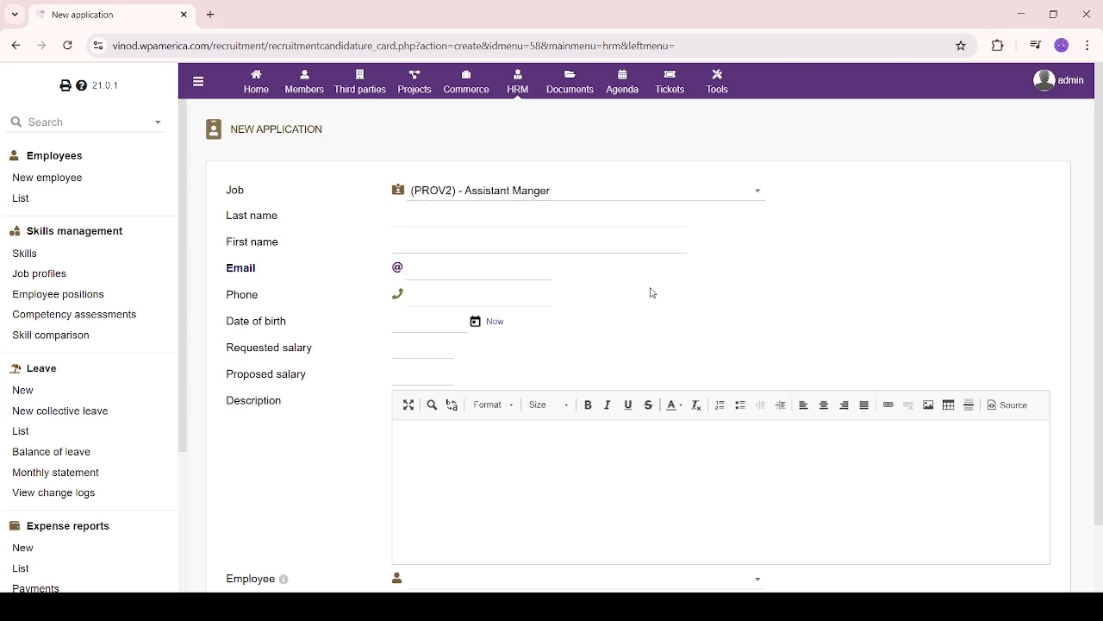
scroll(653, 291, "down", 1)
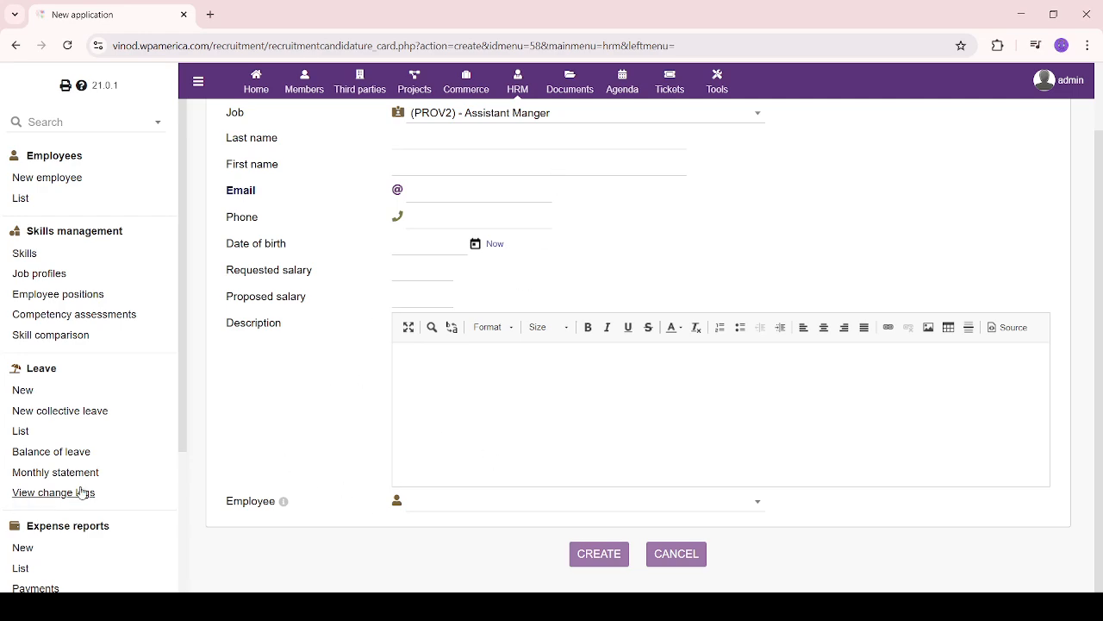
scroll(86, 492, "down", 3)
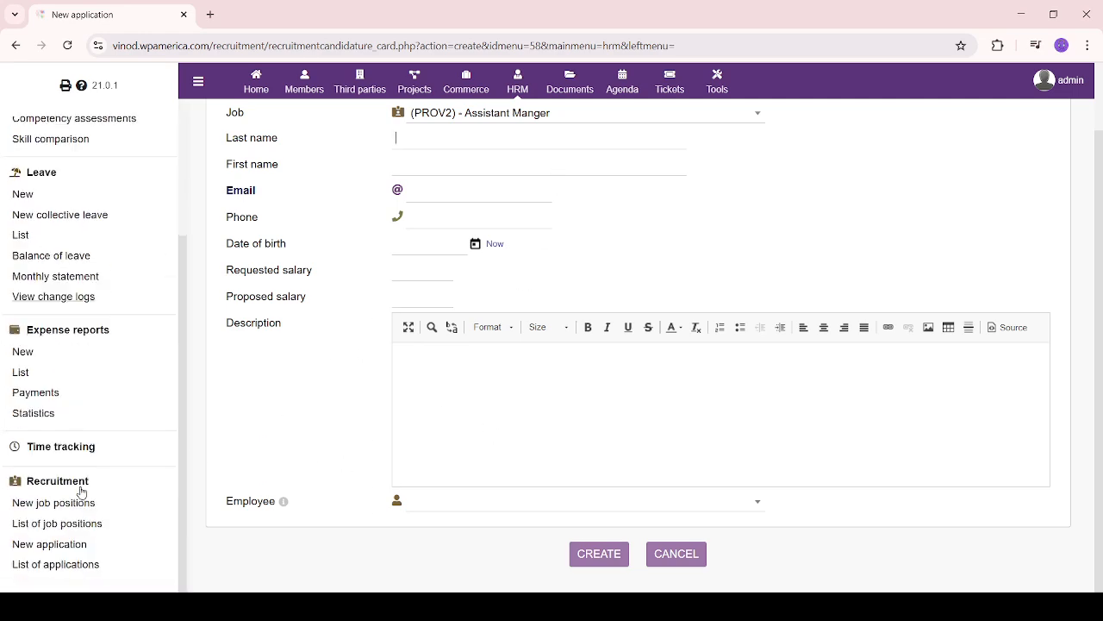
left_click(74, 567)
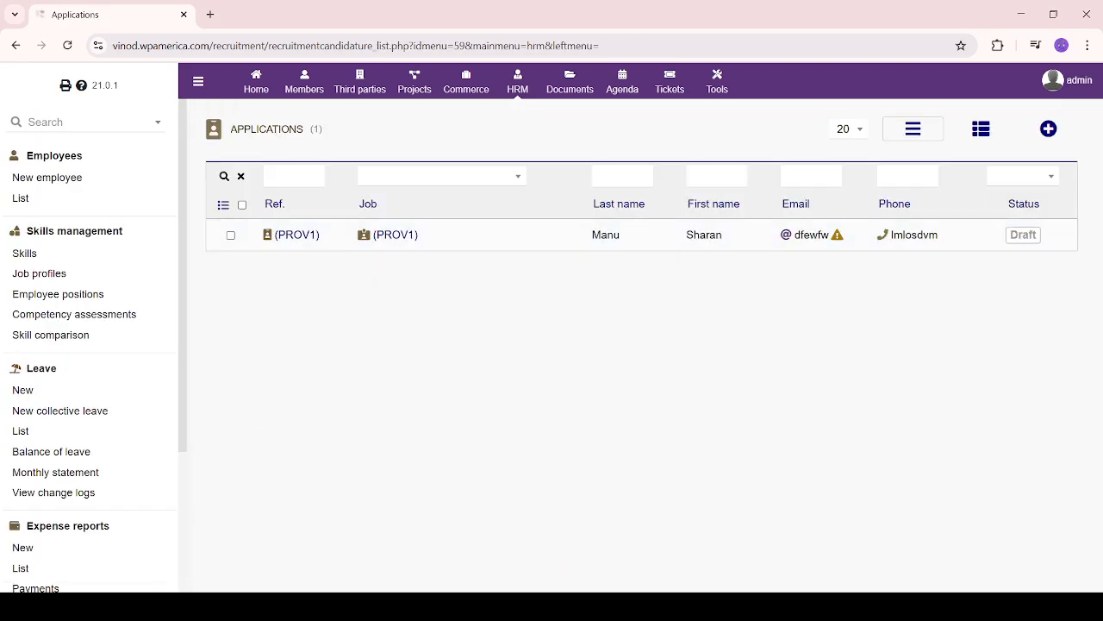
Open the (PROV1) draft application's card from the Applications list
scroll(127, 512, "down", 3)
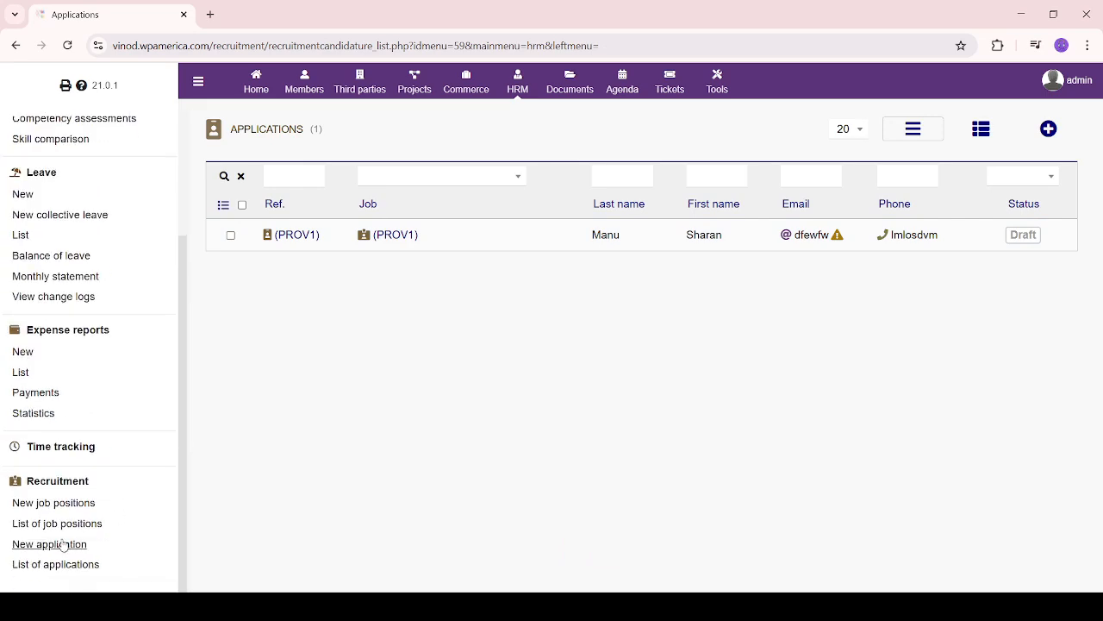
left_click(300, 236)
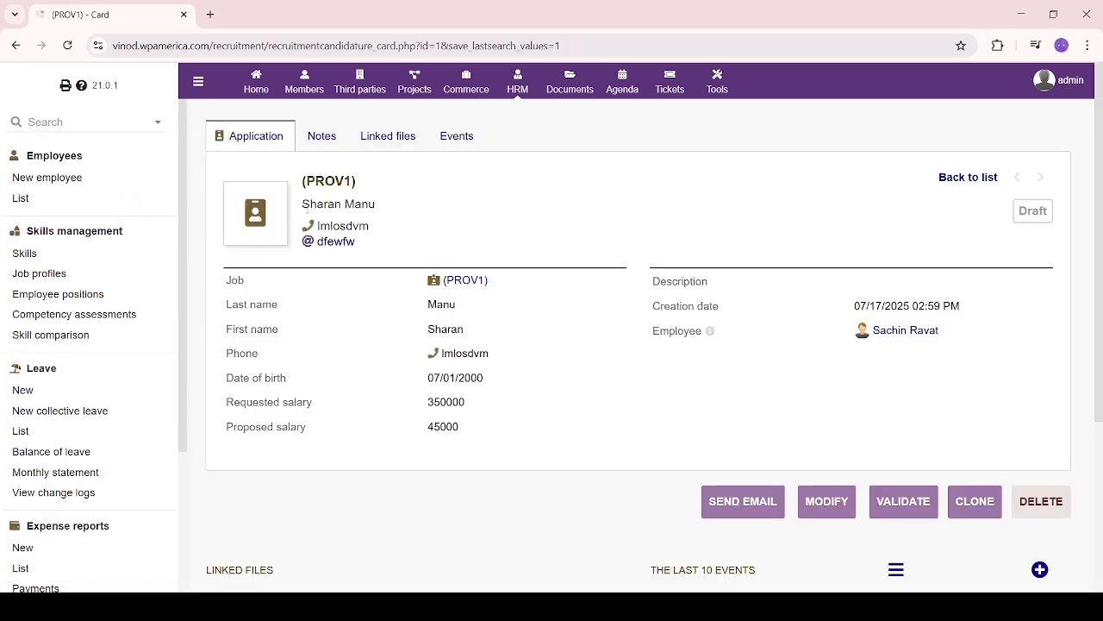
left_click_drag(302, 178, 403, 209)
left_click(543, 233)
scroll(513, 356, "down", 1)
scroll(512, 354, "down", 2)
scroll(522, 336, "up", 4)
scroll(558, 444, "down", 3)
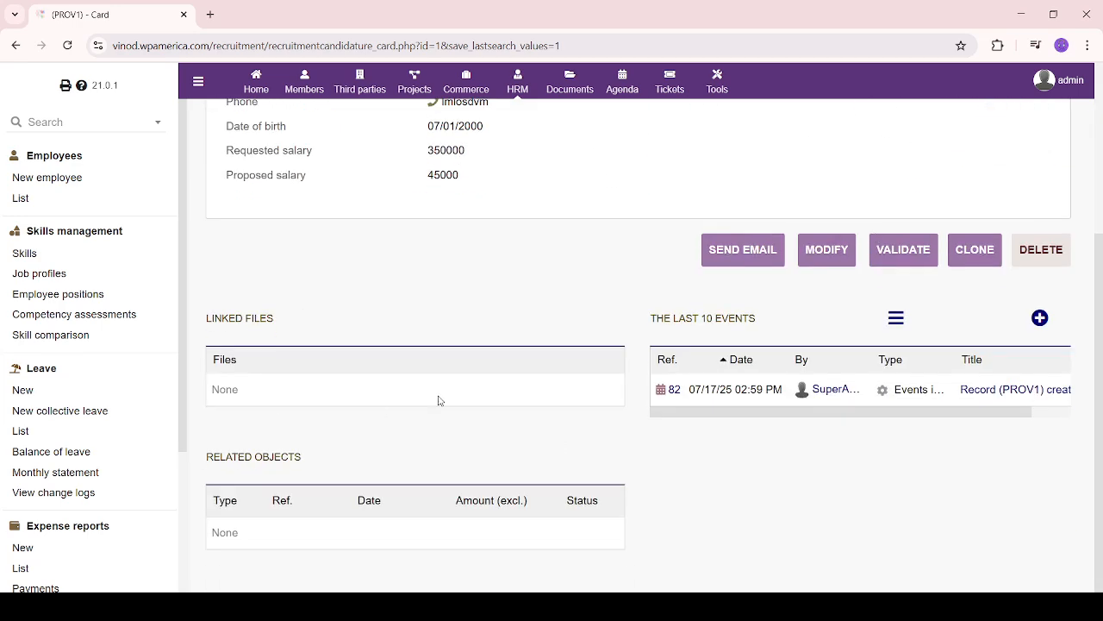
scroll(440, 403, "up", 3)
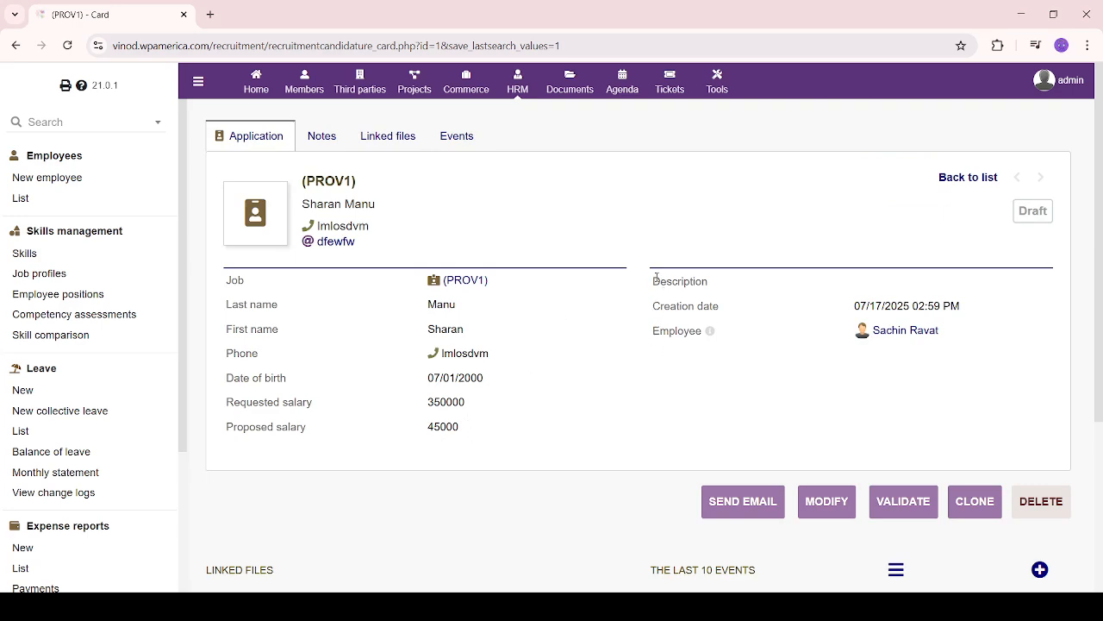
Scroll through the card's description, salaries, files and events
left_click_drag(654, 276, 982, 282)
left_click(746, 316)
scroll(122, 521, "down", 1)
scroll(121, 520, "down", 2)
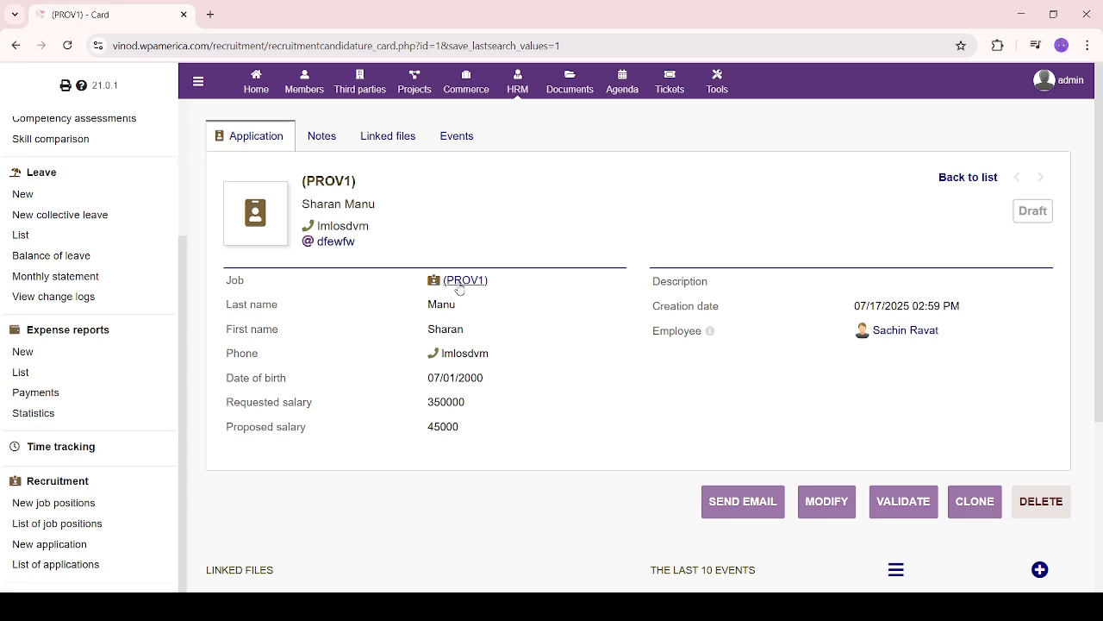
mouse_move(460, 289)
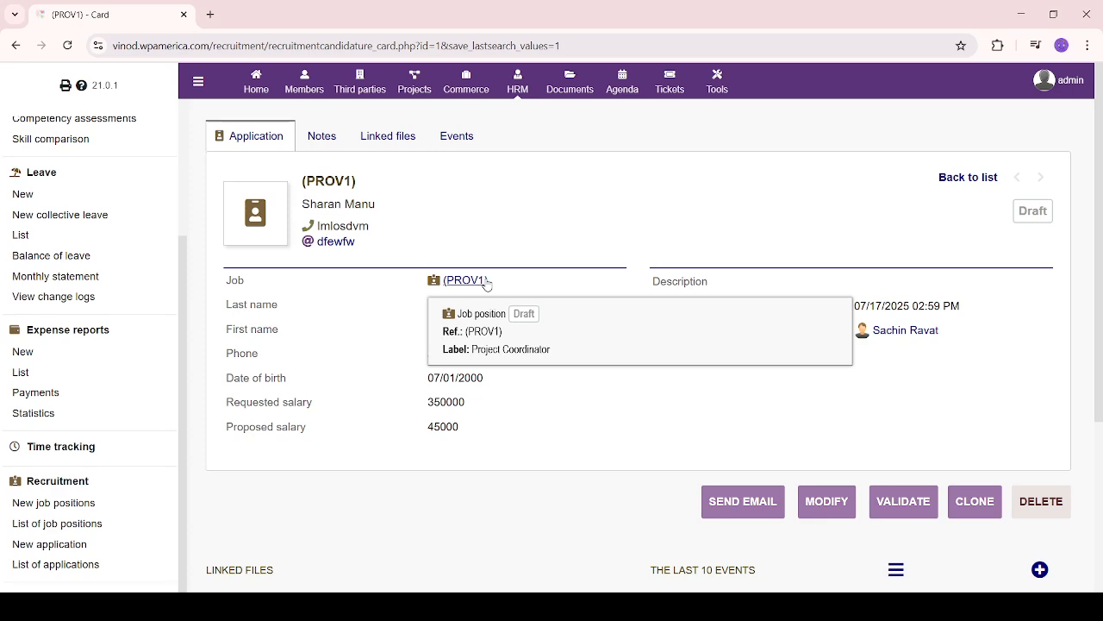
scroll(603, 461, "down", 3)
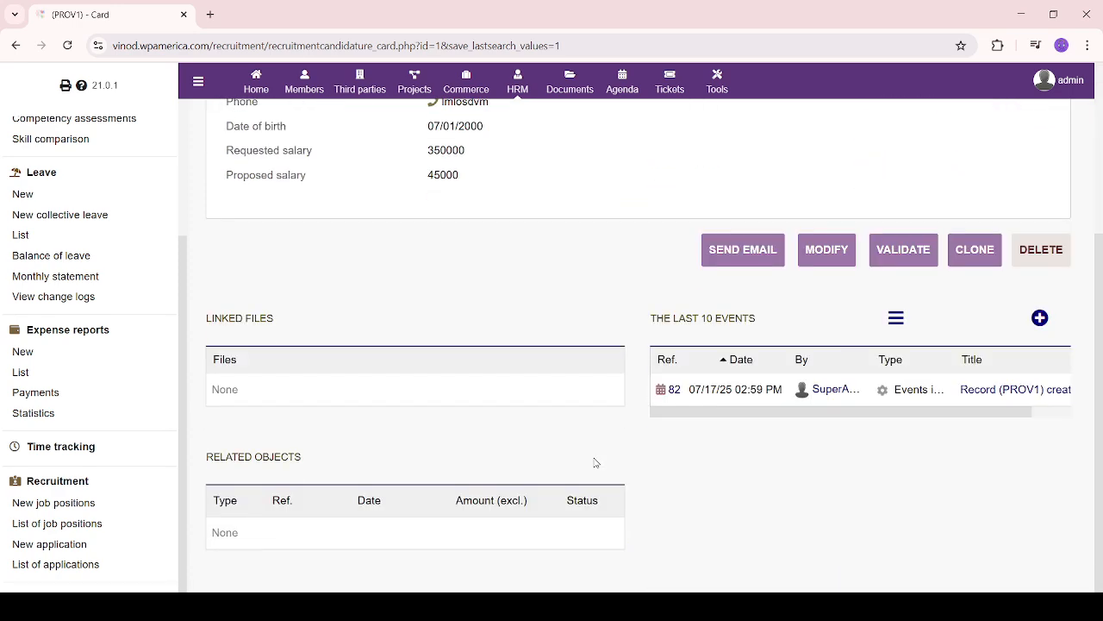
scroll(509, 383, "up", 3)
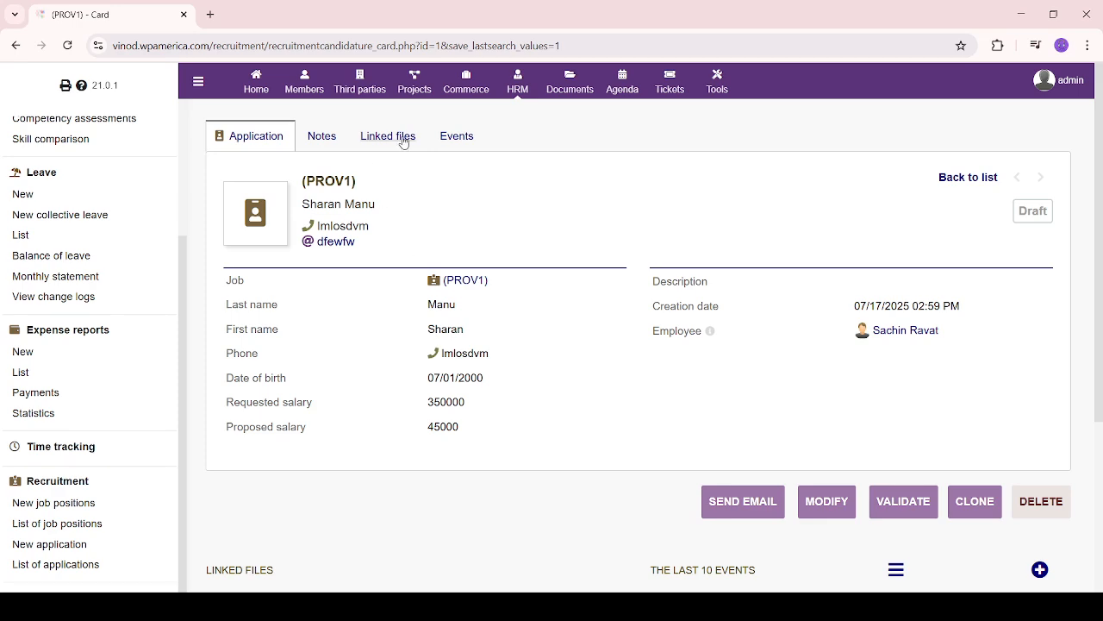
scroll(564, 470, "down", 3)
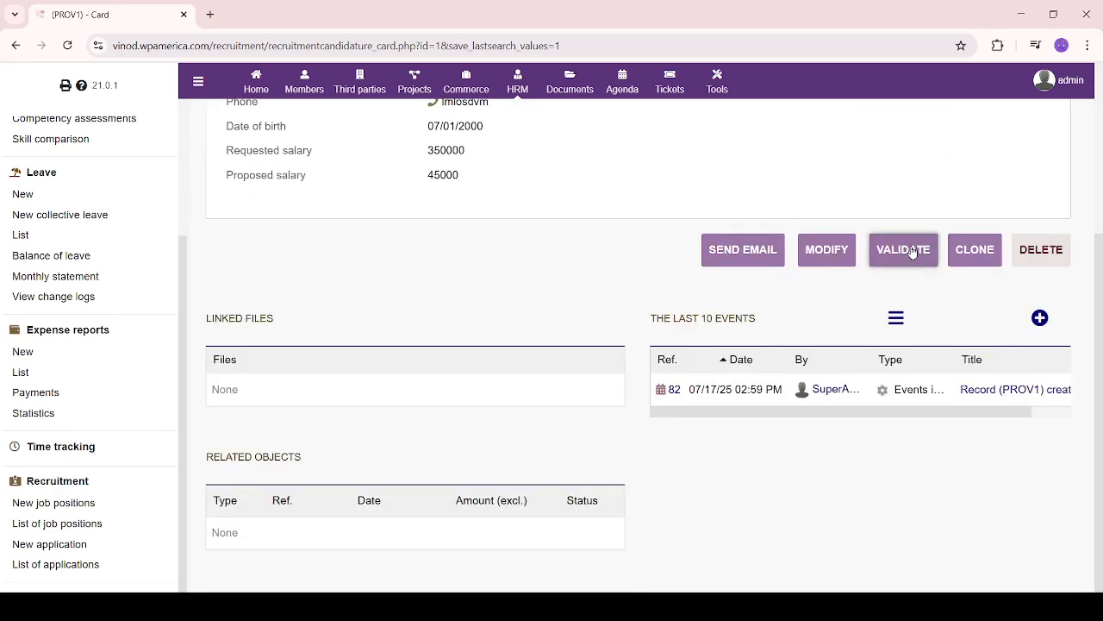
Validate the draft application, turning it into JOA2507-0001 with status Received
left_click(912, 251)
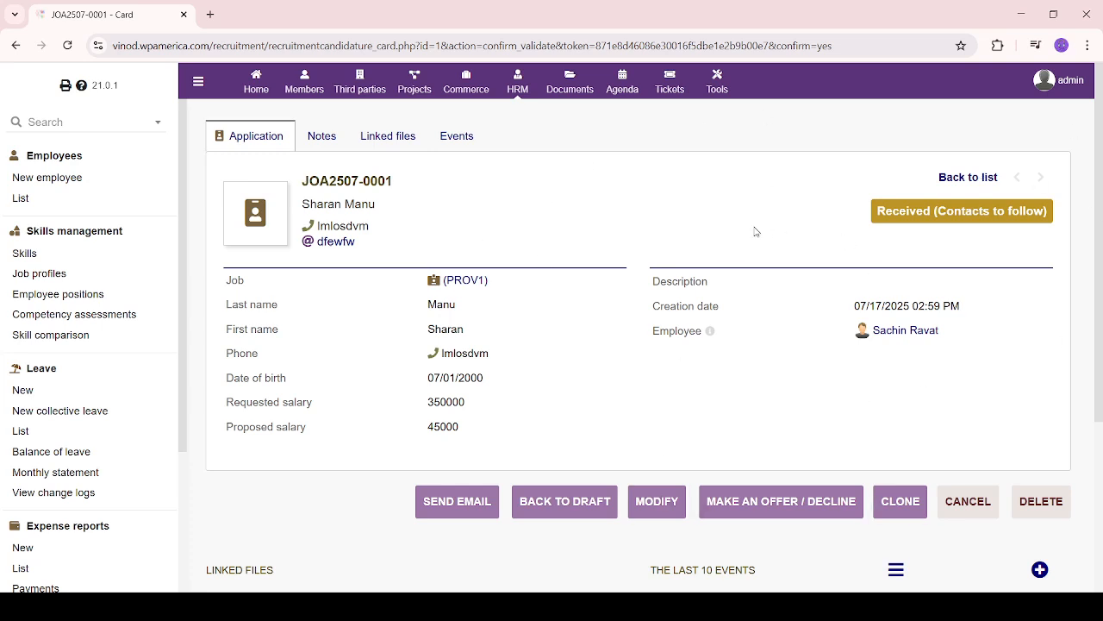
scroll(591, 402, "down", 3)
scroll(59, 475, "down", 2)
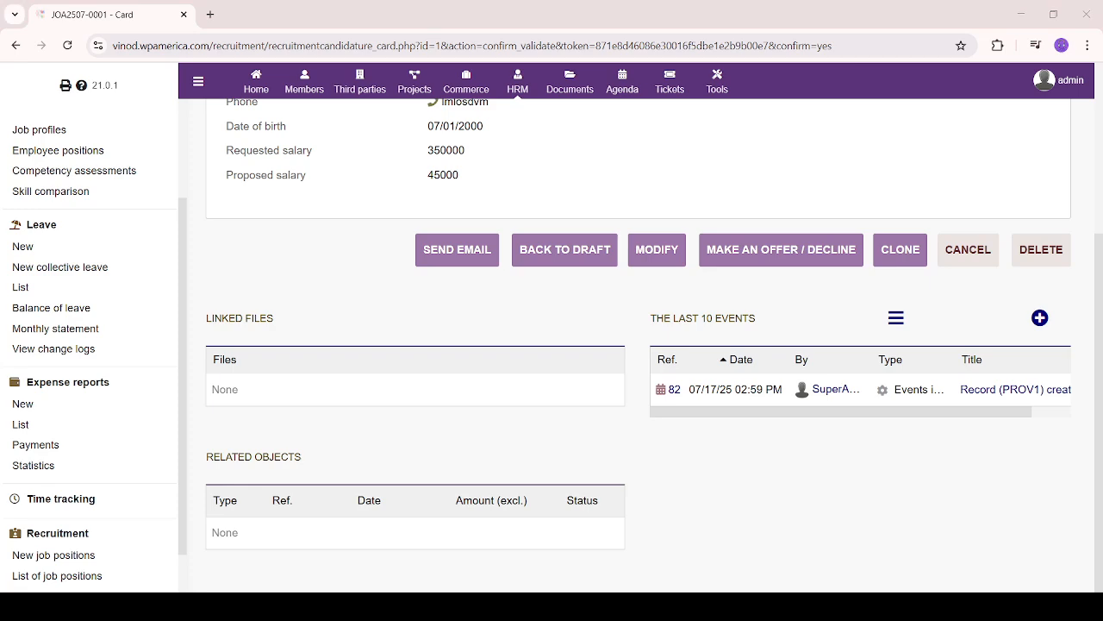
scroll(637, 345, "up", 3)
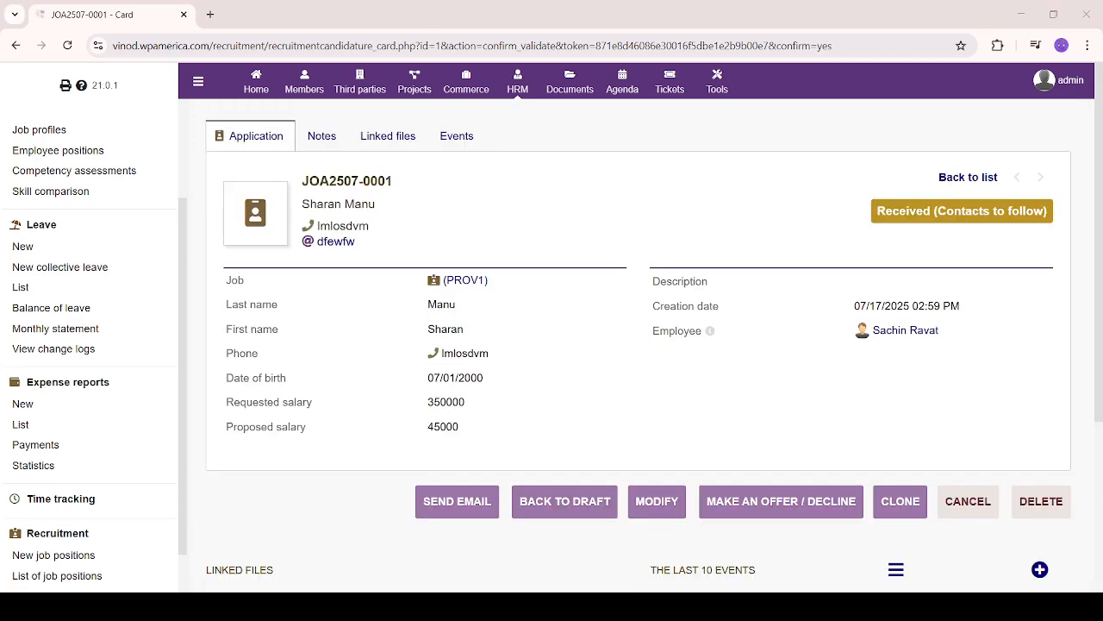
scroll(95, 353, "down", 1)
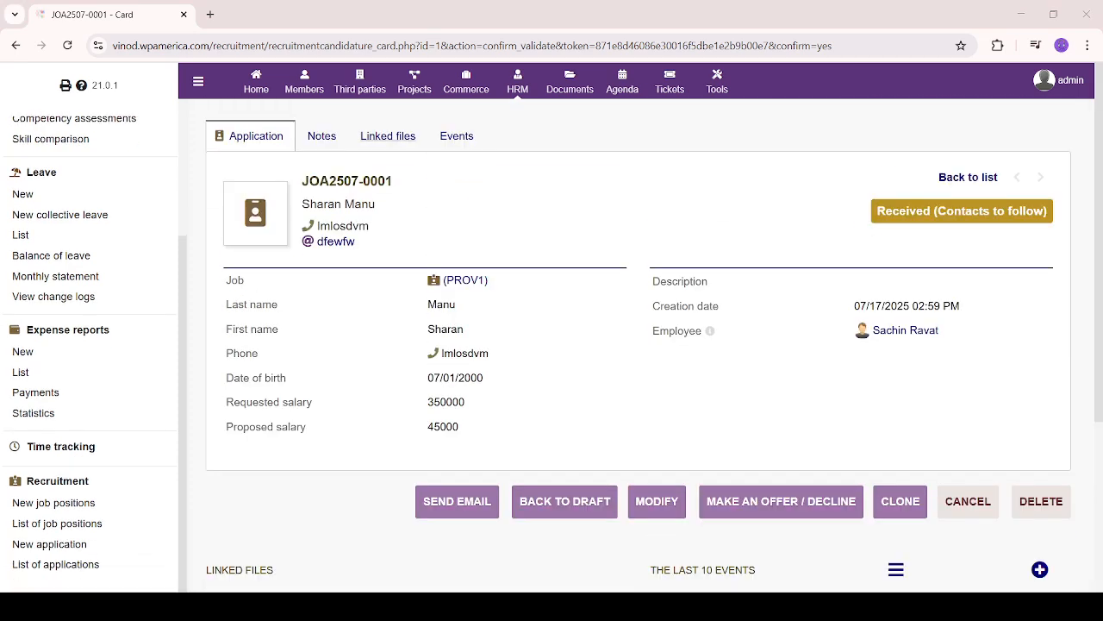
left_click(56, 480)
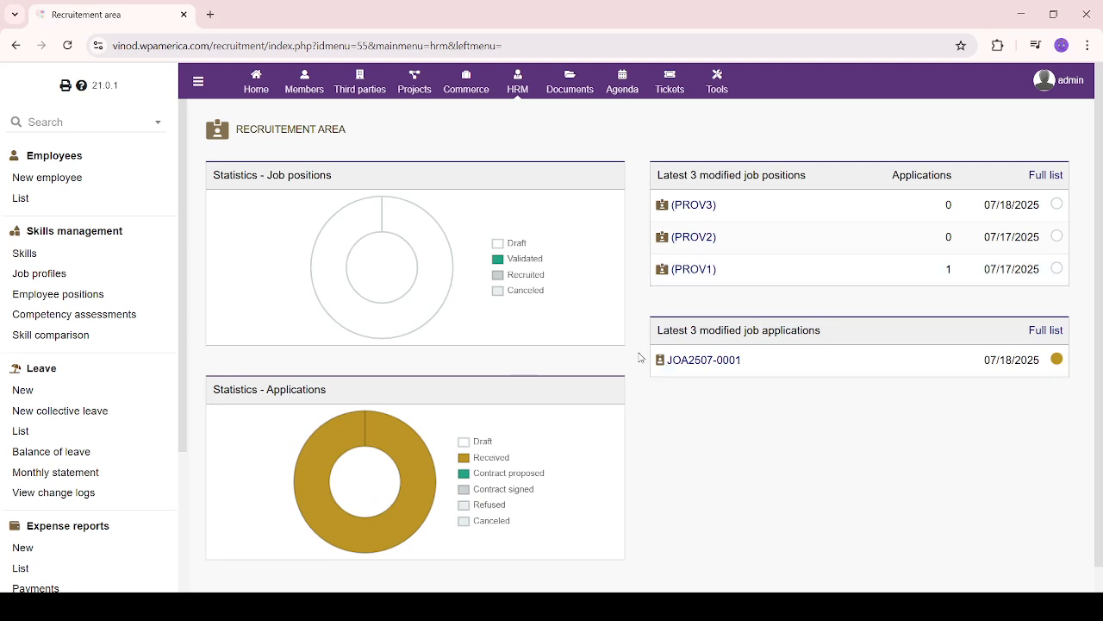
Scroll through the Recruitment dashboard's statistics, then switch to the HRM area dashboard
scroll(81, 547, "down", 3)
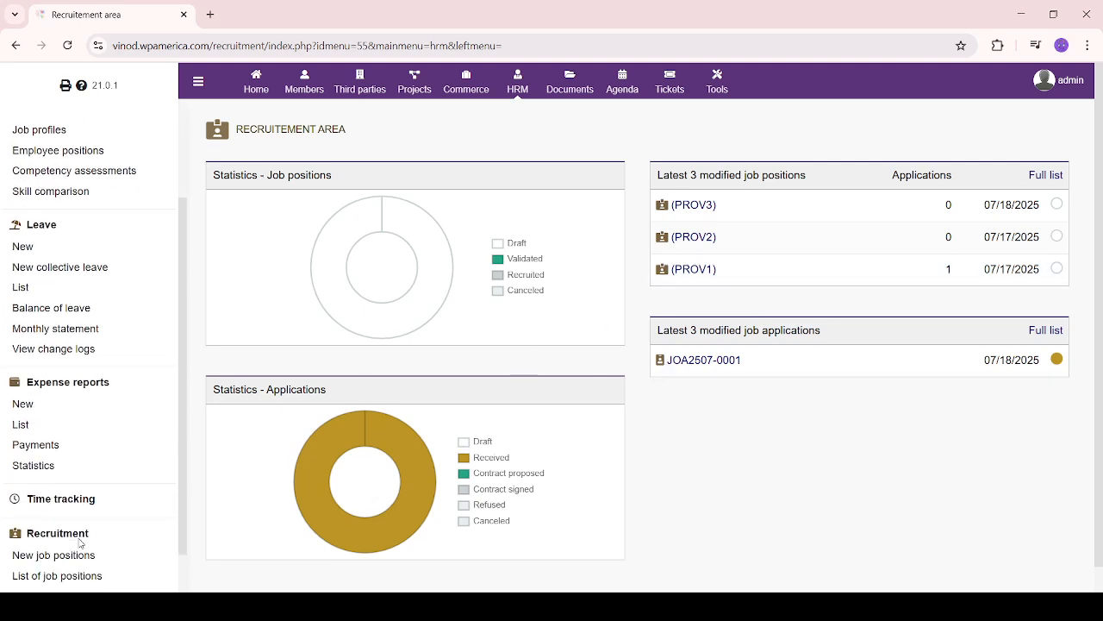
scroll(76, 538, "down", 1)
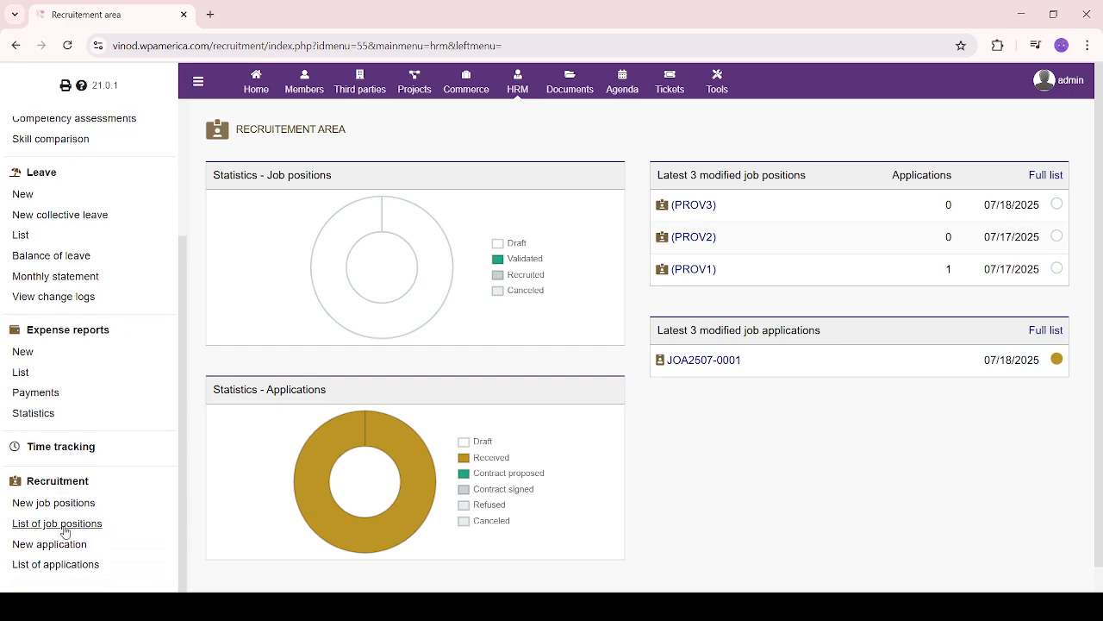
scroll(94, 536, "down", 1)
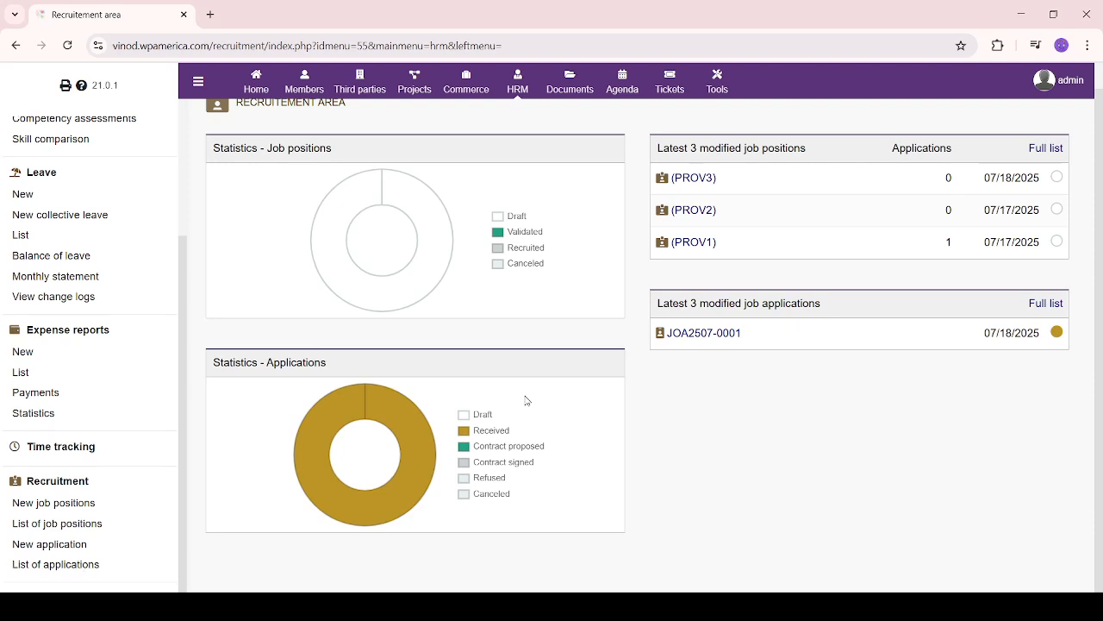
scroll(448, 460, "up", 1)
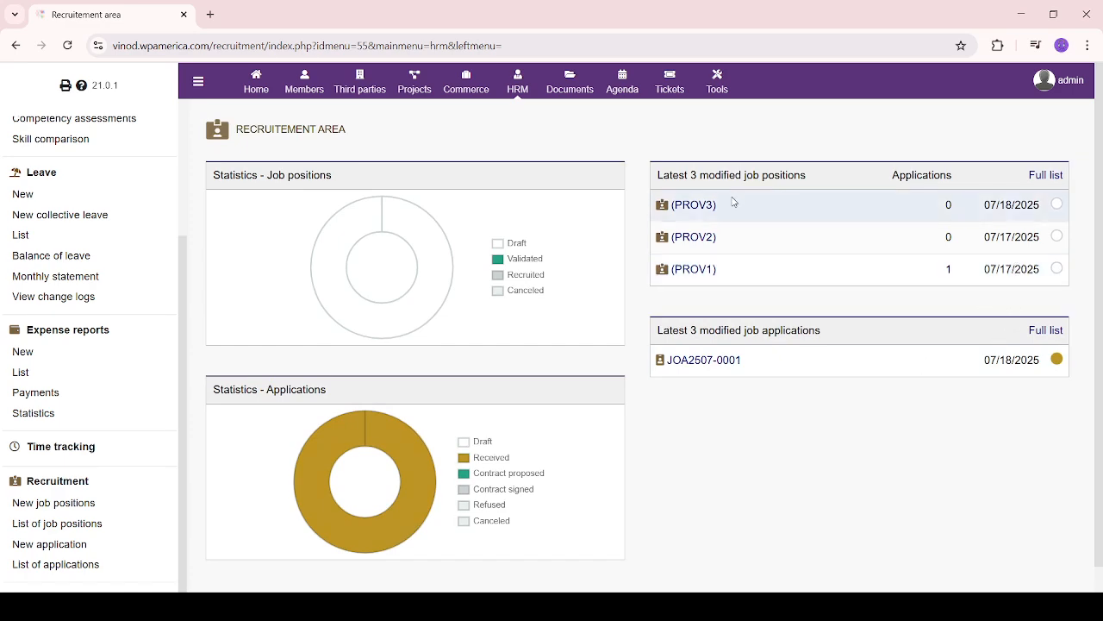
left_click(519, 90)
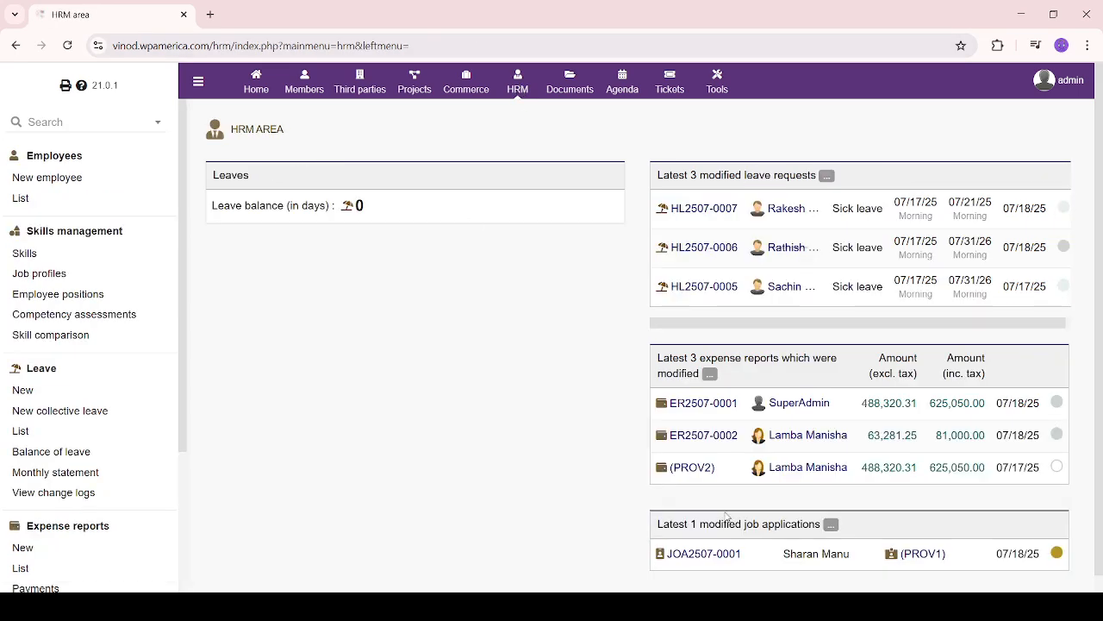
Scroll the HRM dashboard to review leave requests, expense reports ER2507-0001/0002 and application JOA2507-0001
scroll(382, 434, "down", 1)
scroll(141, 373, "down", 3)
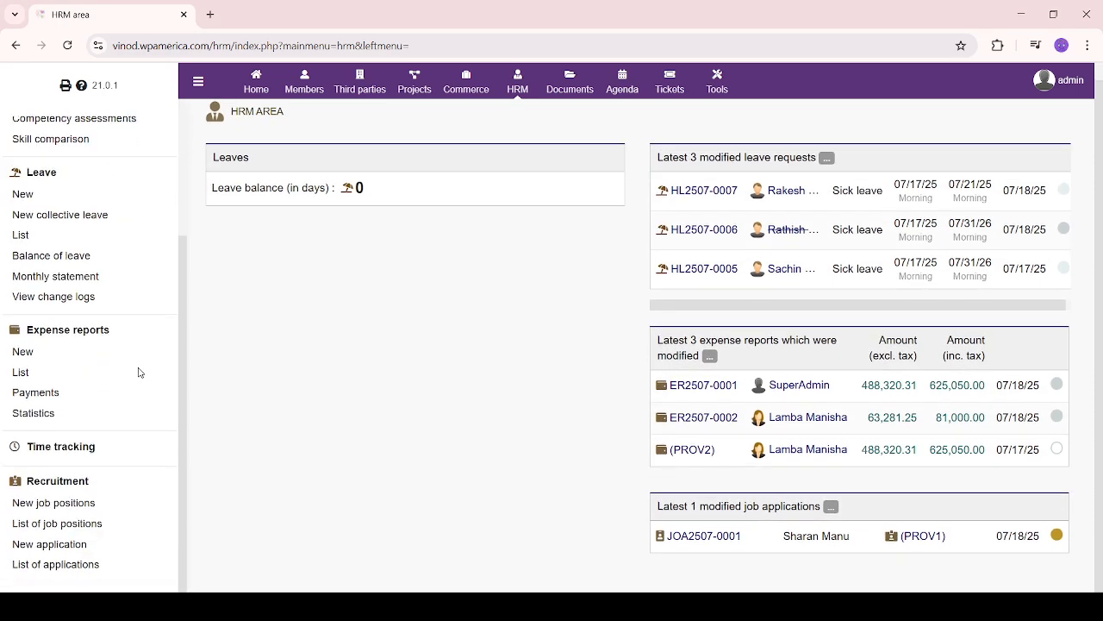
scroll(141, 373, "up", 3)
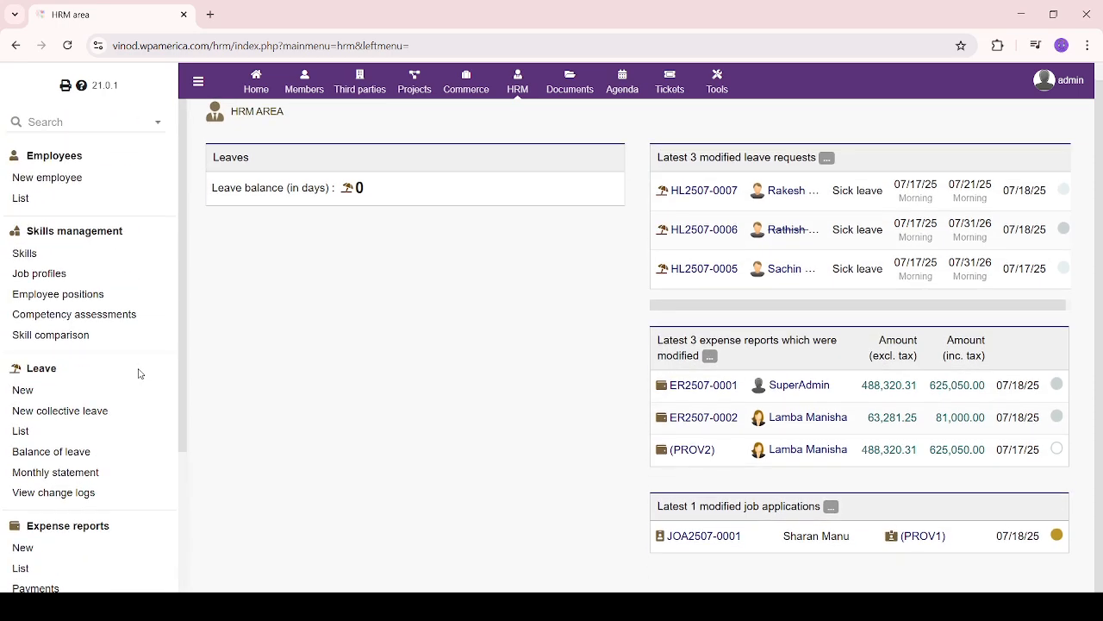
scroll(141, 373, "down", 3)
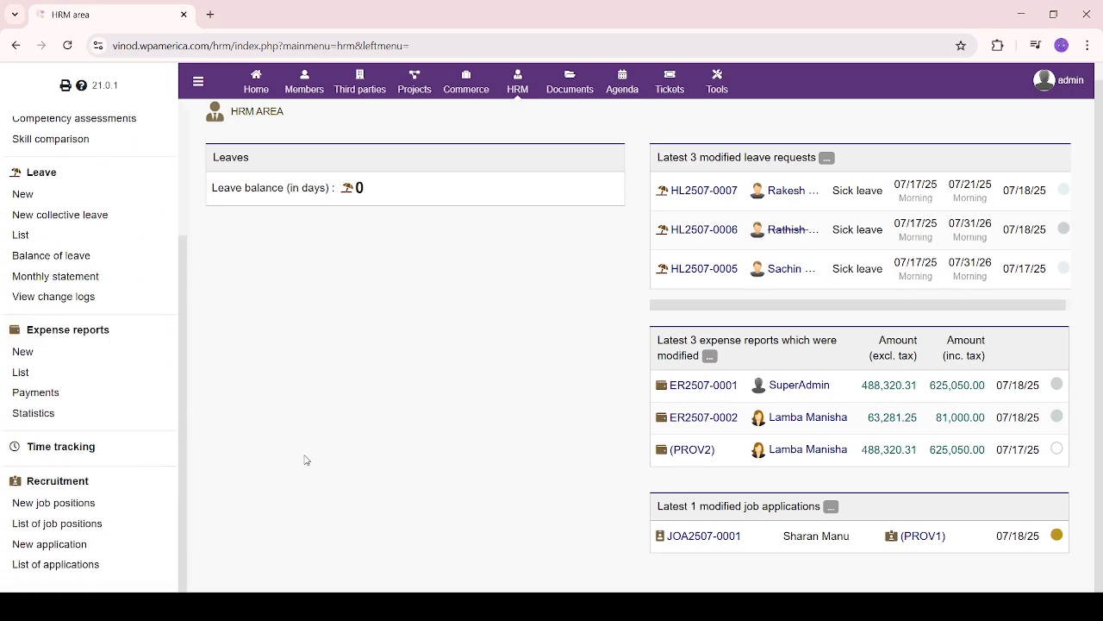